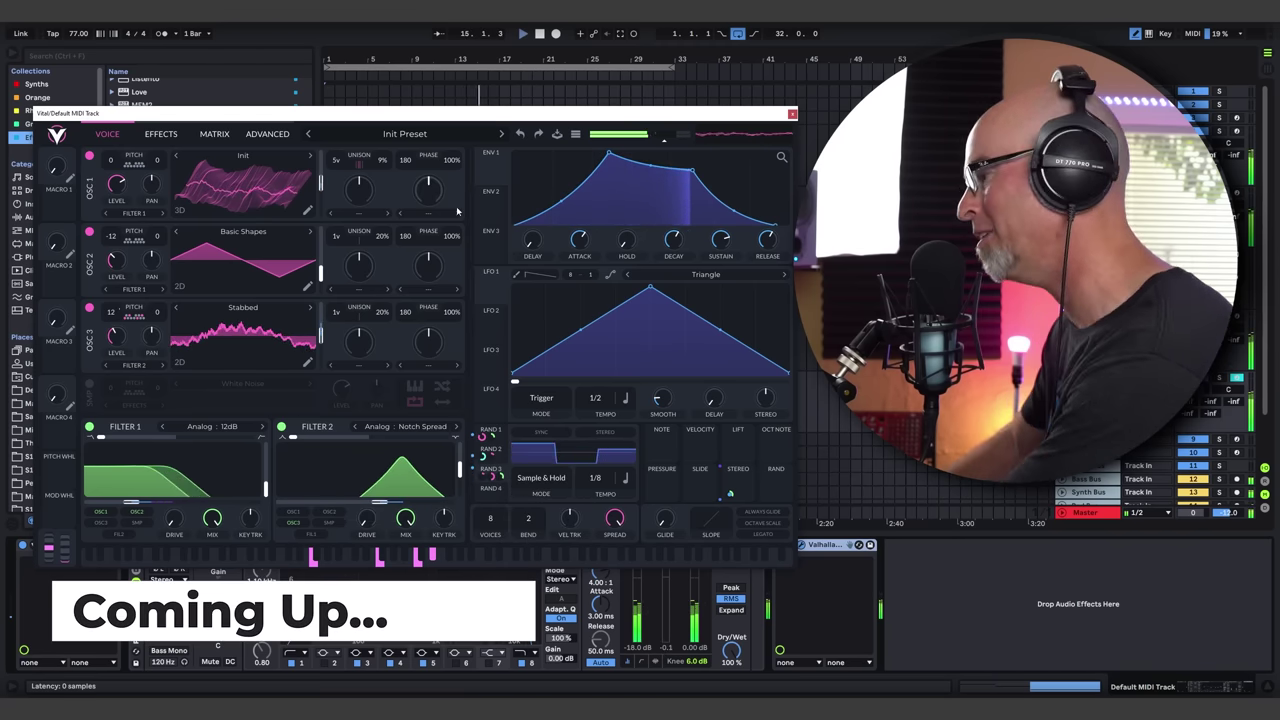
# Clear away the Vital window and the browser, leaving the ValhallaSupermassive window open over the arrangement
pyautogui.moveTo(312, 339)
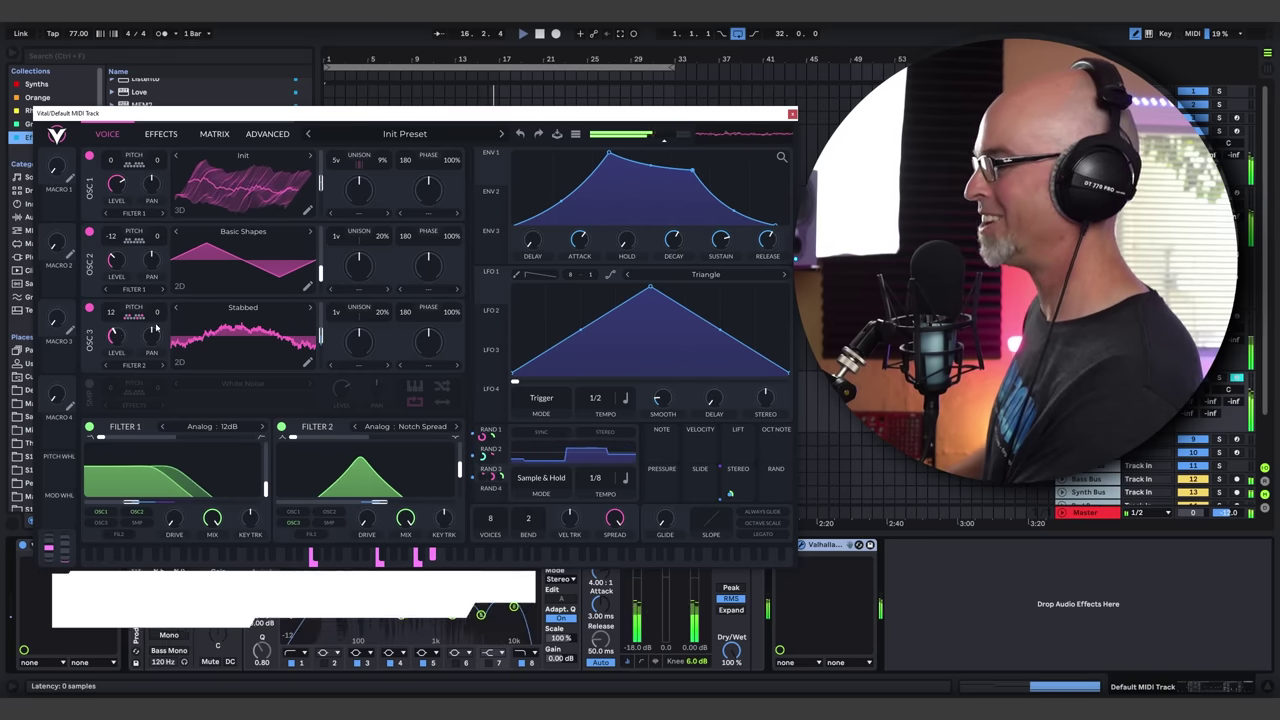
pyautogui.click(792, 114)
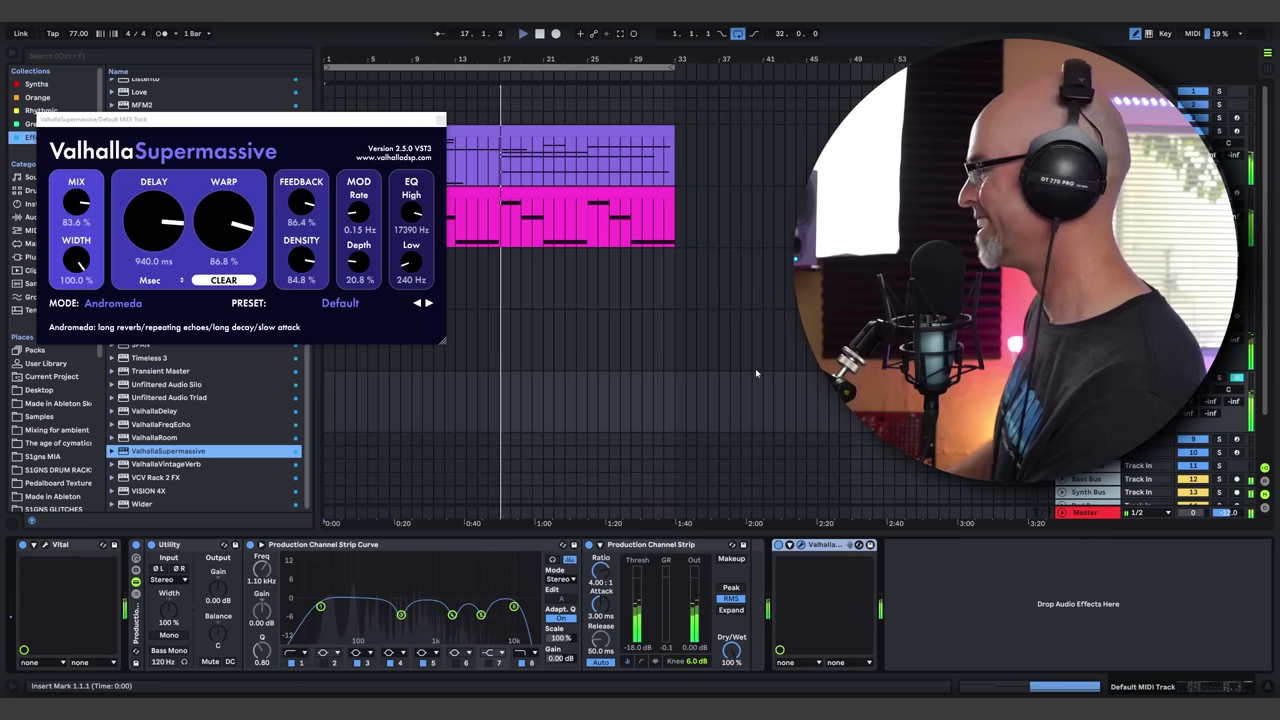
pyautogui.click(439, 119)
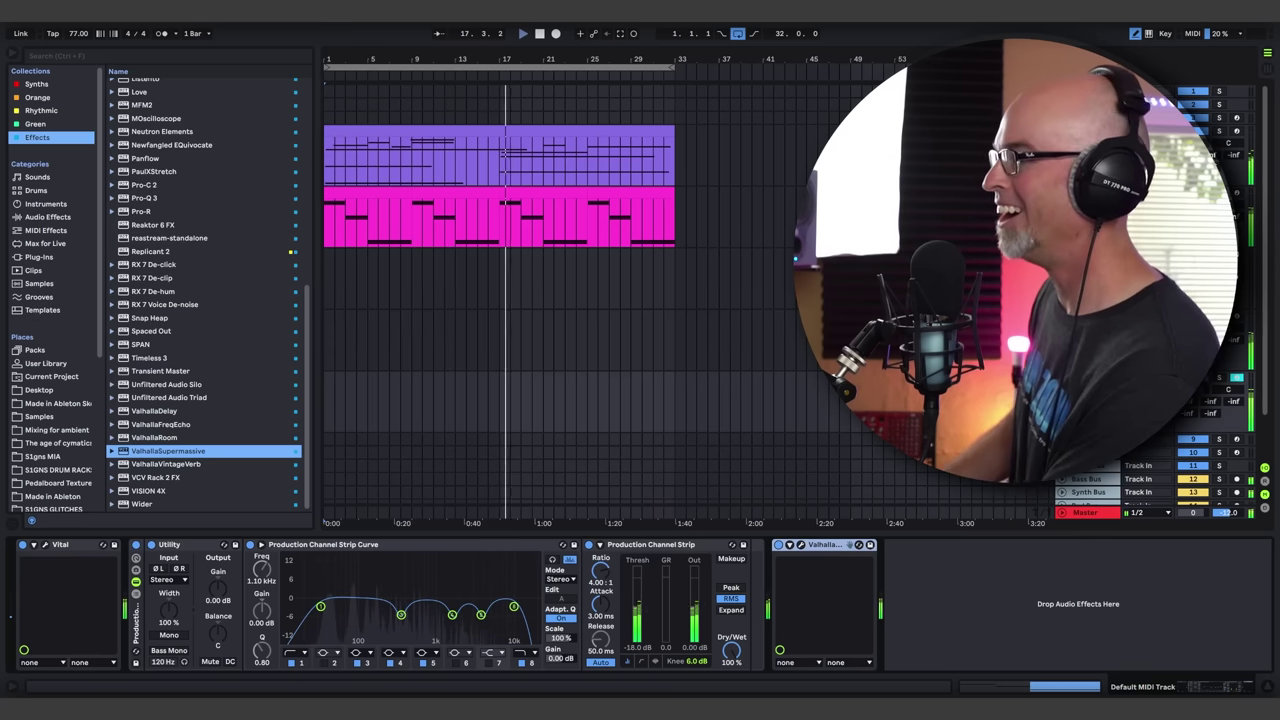
pyautogui.click(13, 53)
pyautogui.click(800, 544)
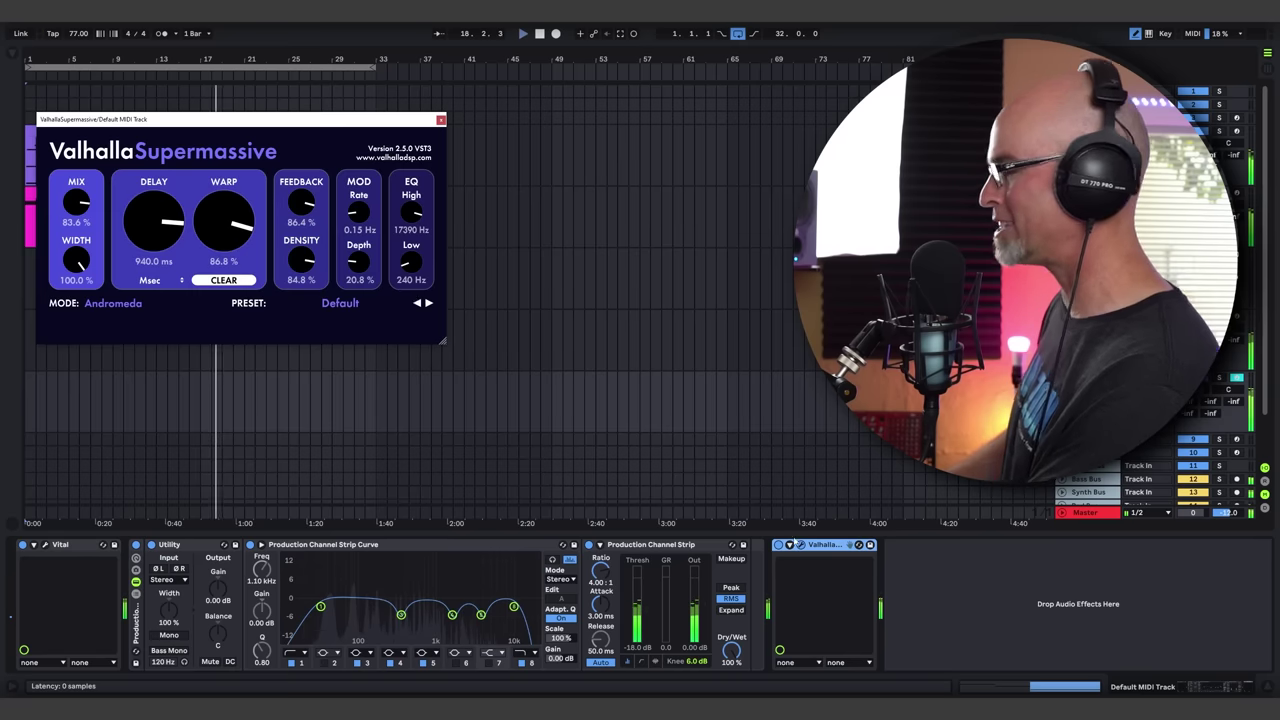
pyautogui.moveTo(254, 121); pyautogui.dragTo(316, 204)
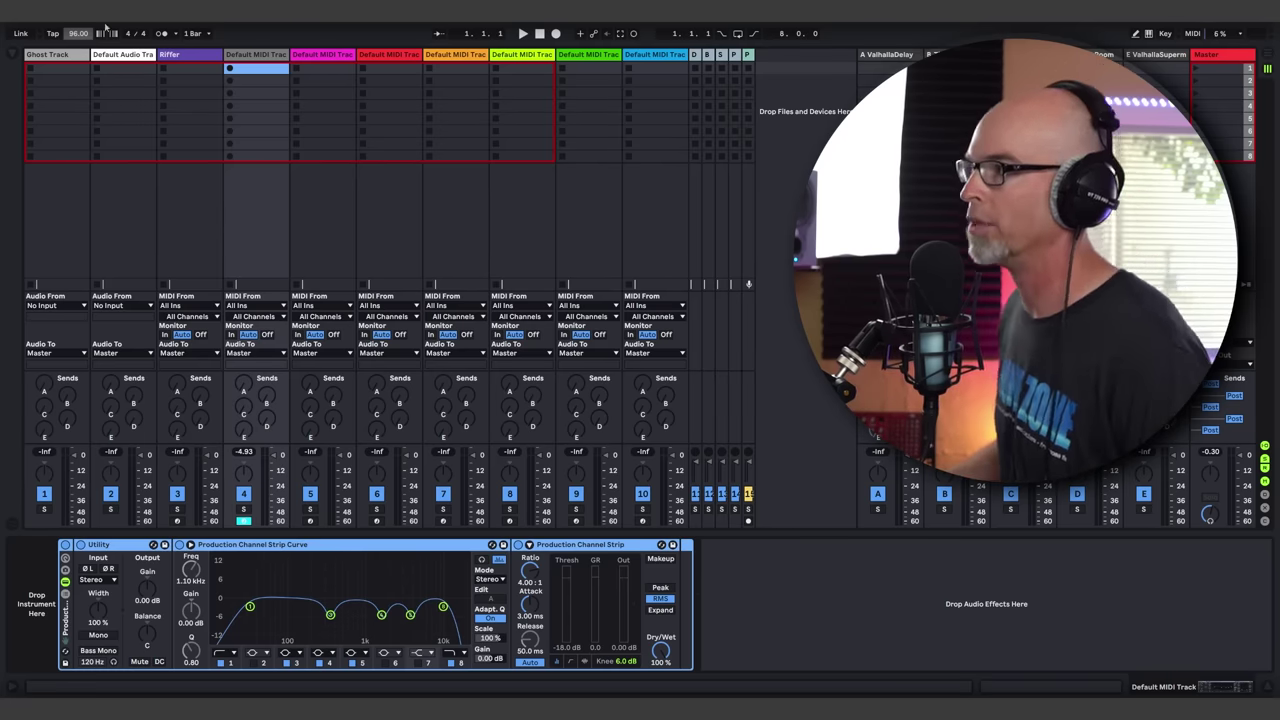
# Set the tempo to 77 BPM and load the TAL-NoiseMaker synth onto the fourth track, keeping the browser hidden
pyautogui.moveTo(78, 33); pyautogui.dragTo(78, 45)
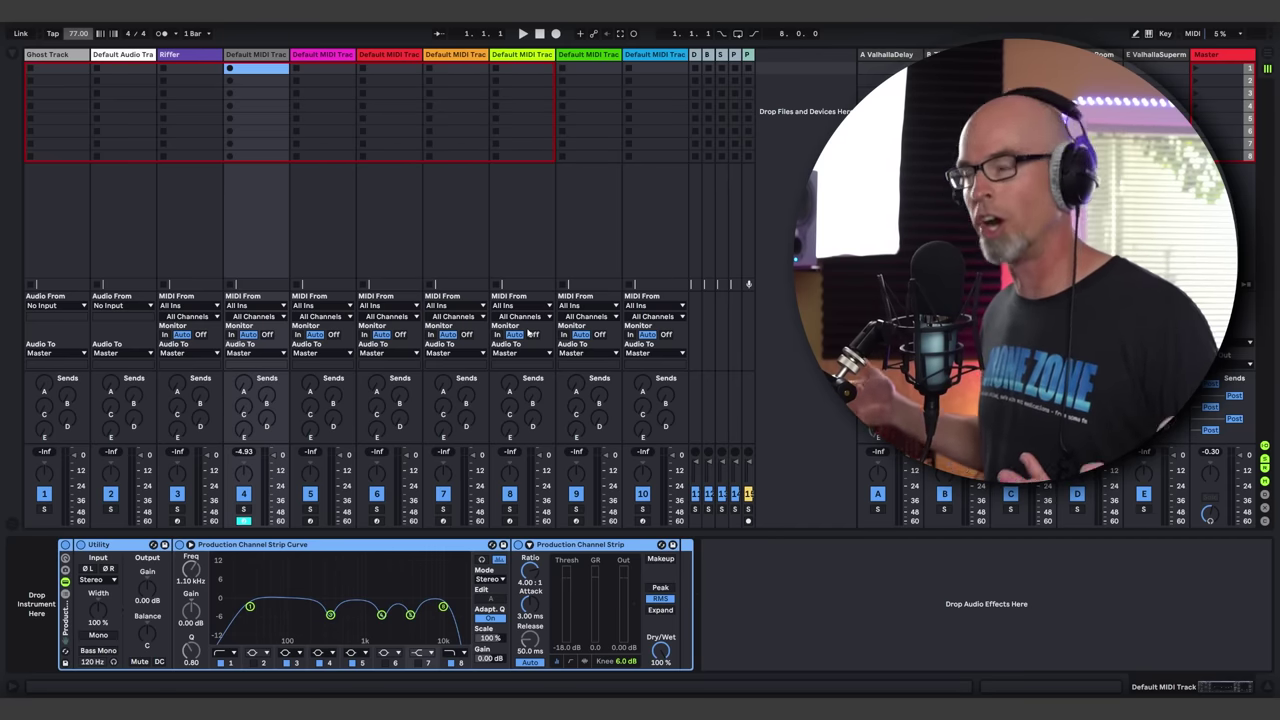
pyautogui.click(15, 56)
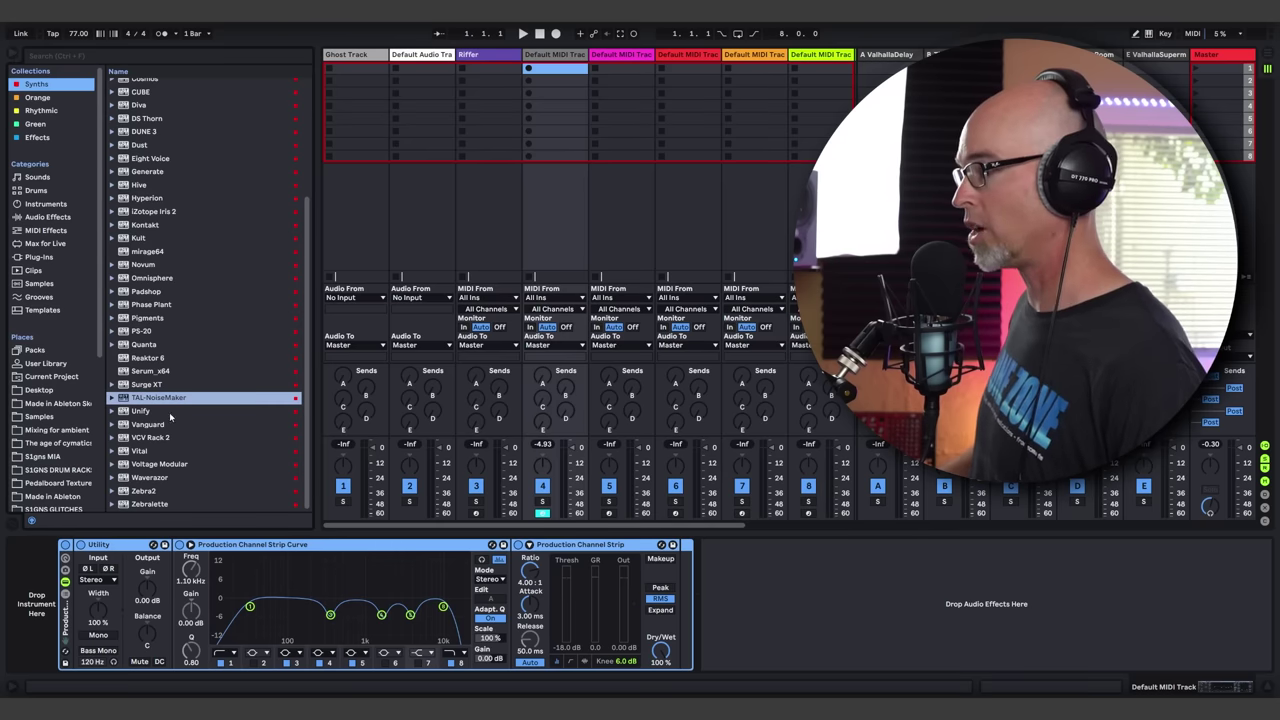
pyautogui.moveTo(161, 398); pyautogui.dragTo(560, 114)
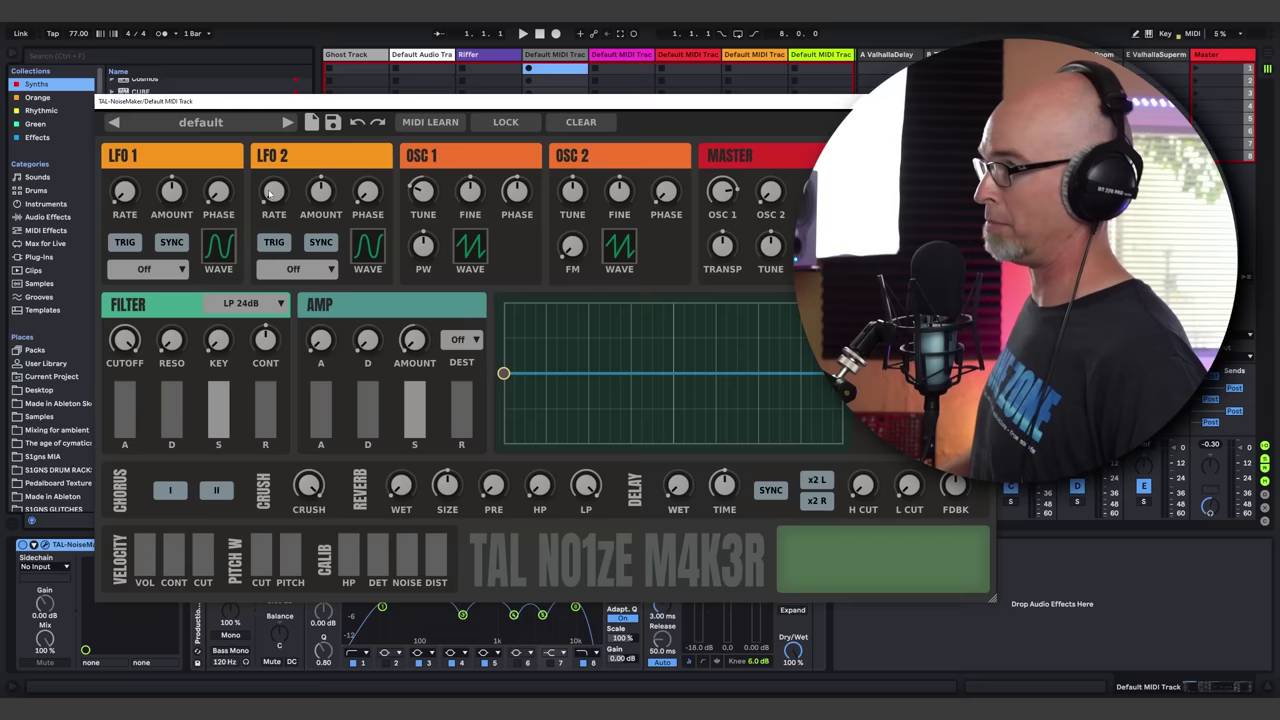
pyautogui.click(11, 54)
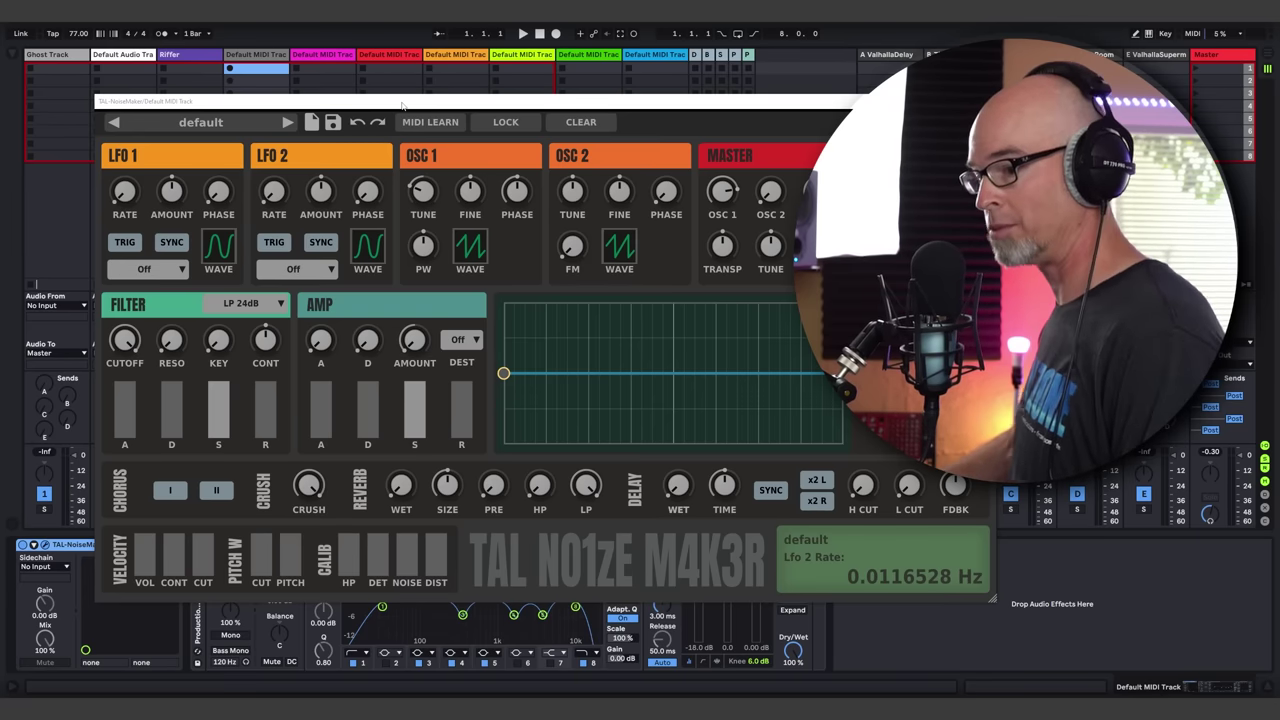
pyautogui.click(293, 71)
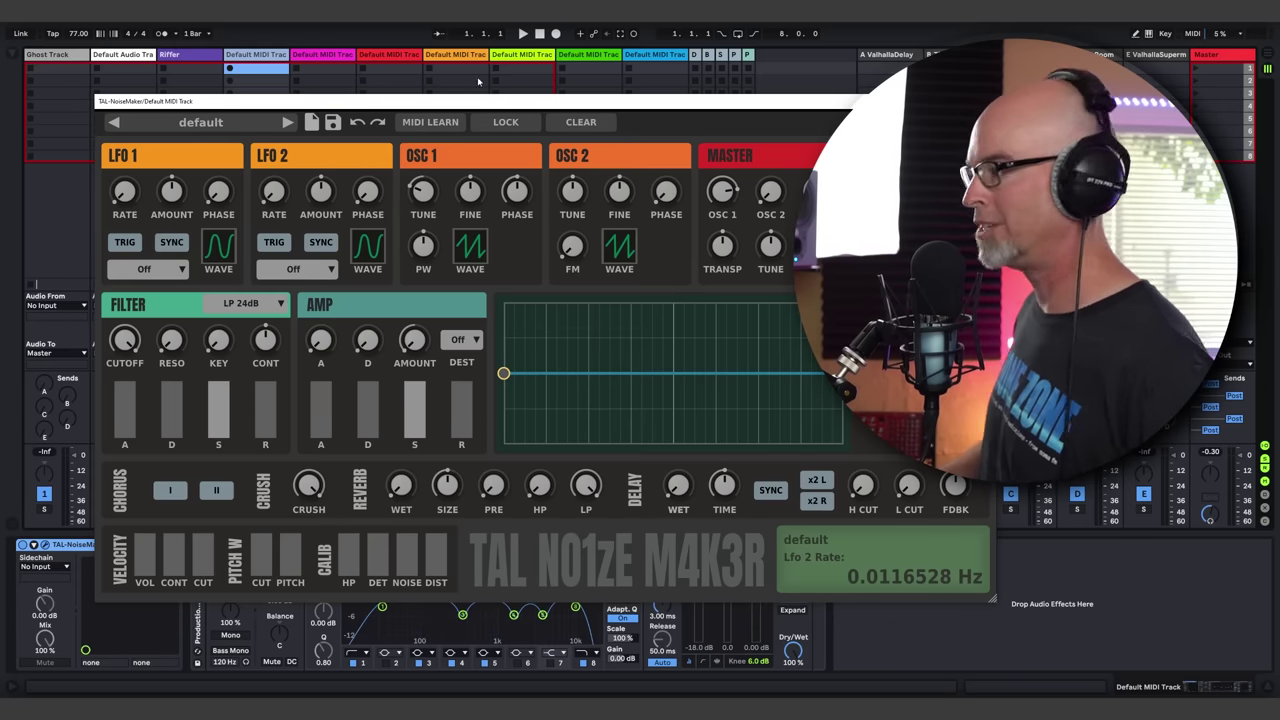
# Shrink and reposition the TAL-NoiseMaker window so all its controls show, and set its voices to 6
pyautogui.moveTo(560, 254)
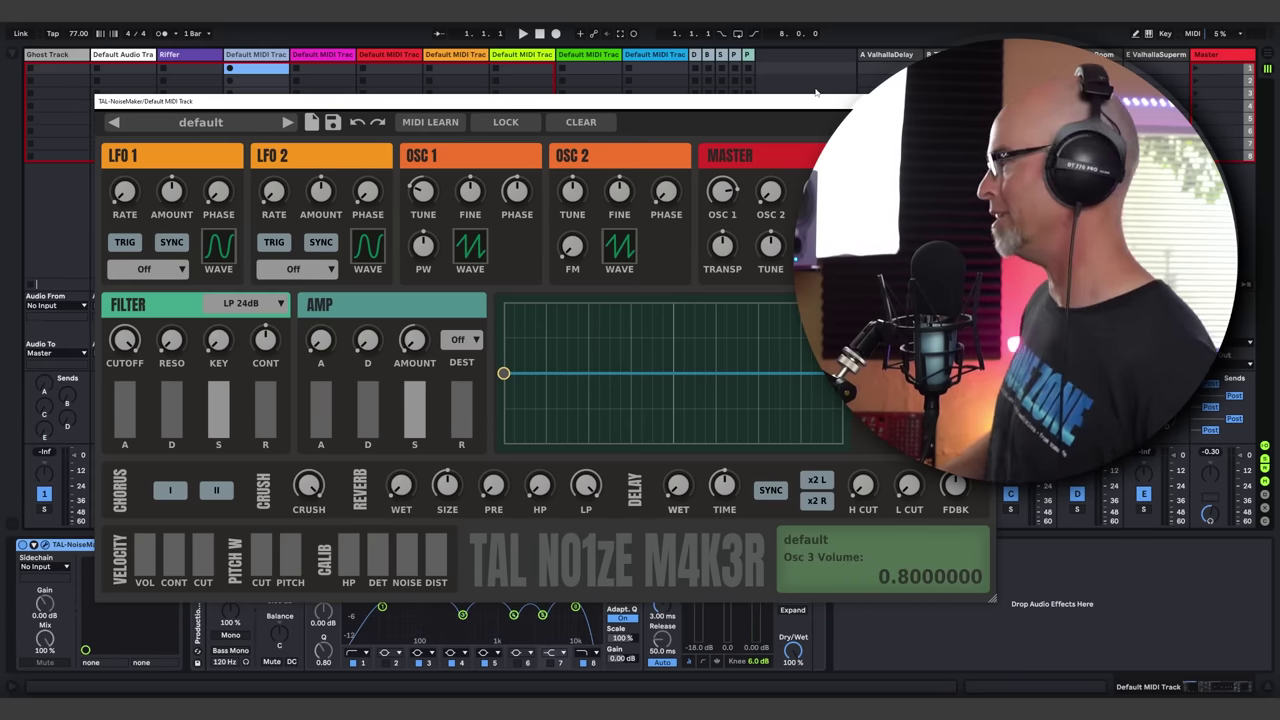
pyautogui.moveTo(817, 100); pyautogui.dragTo(754, 114)
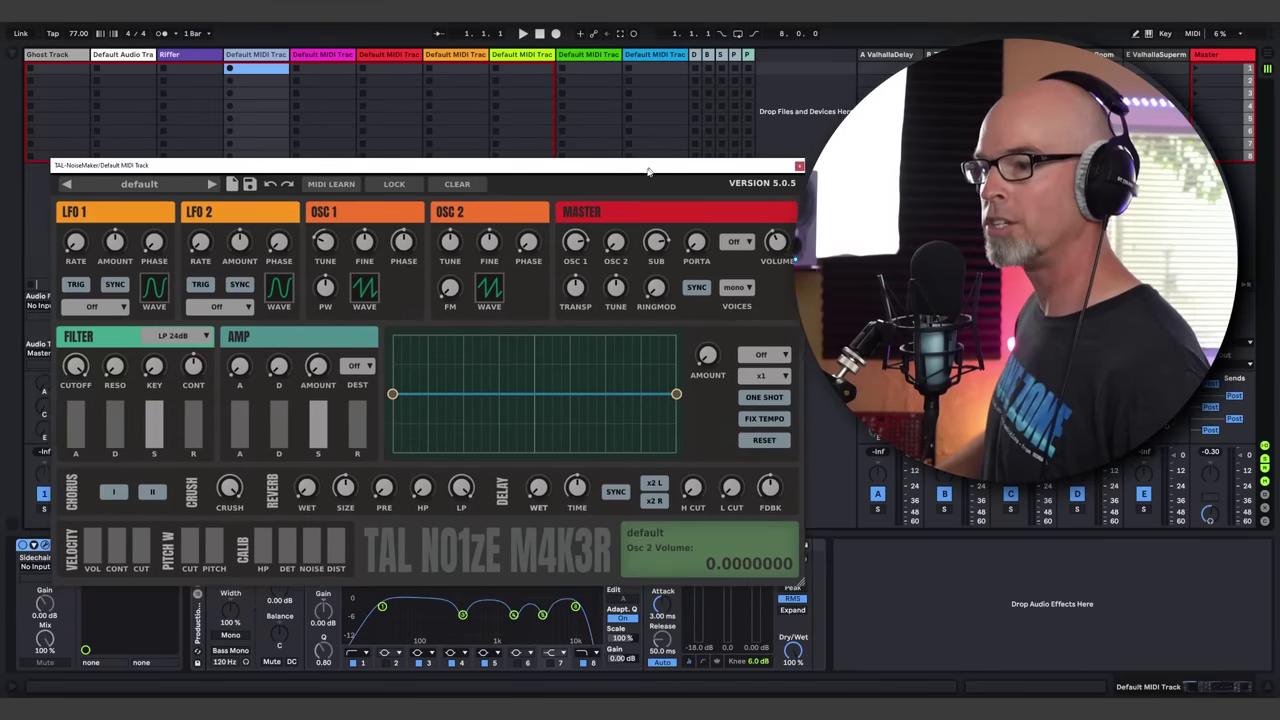
pyautogui.moveTo(649, 169); pyautogui.dragTo(631, 181)
pyautogui.click(730, 298)
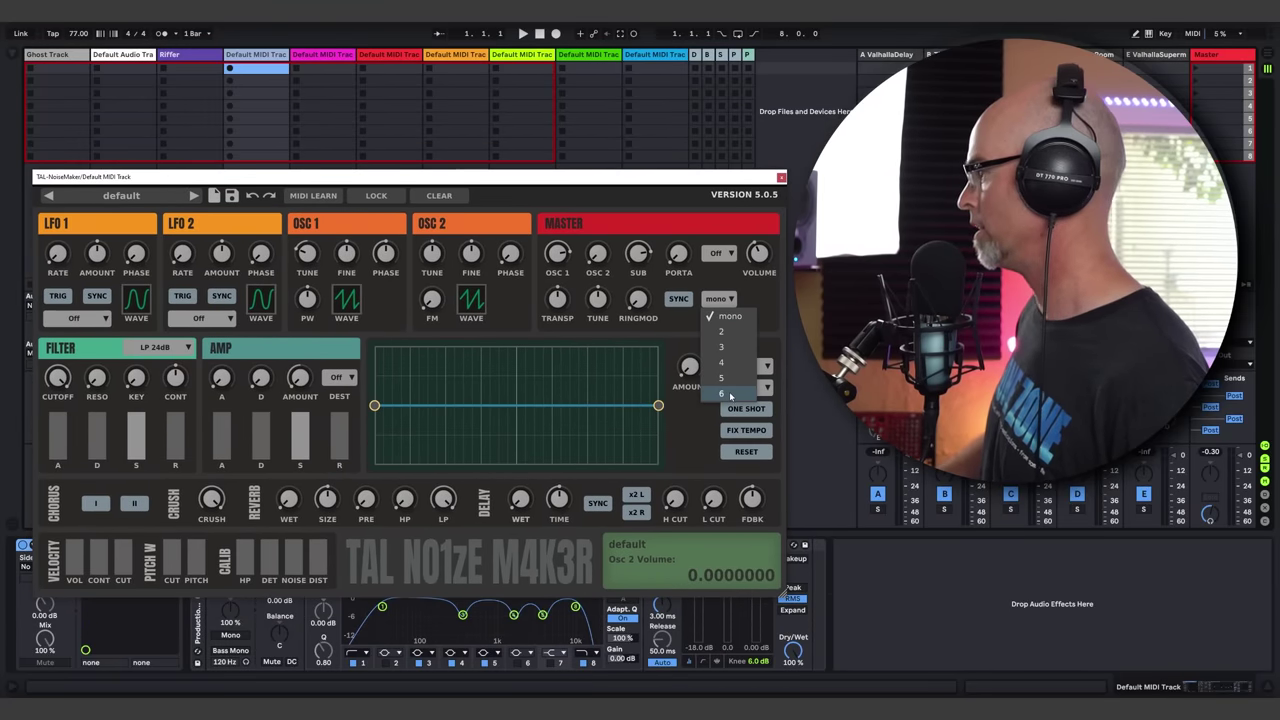
pyautogui.click(769, 387)
pyautogui.moveTo(462, 183); pyautogui.dragTo(463, 171)
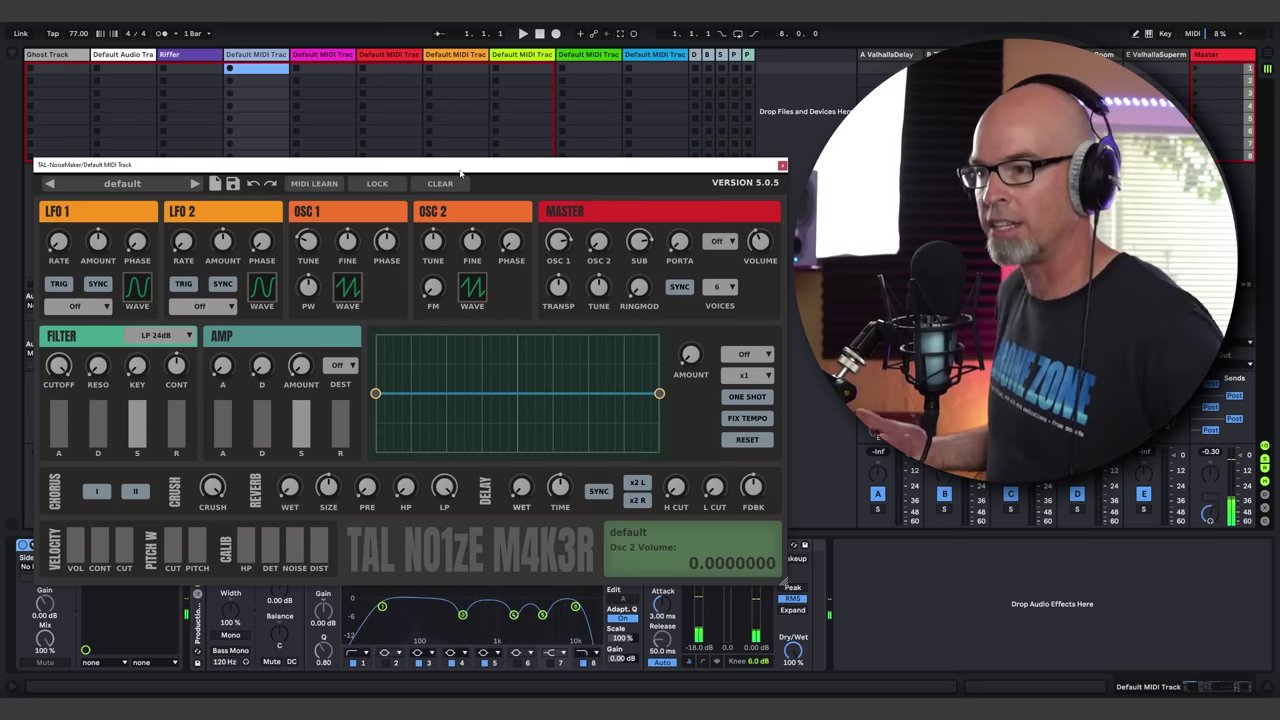
# Raise the amp envelope's attack, decay and release to nearly full, keeping sustain high
pyautogui.moveTo(422, 245)
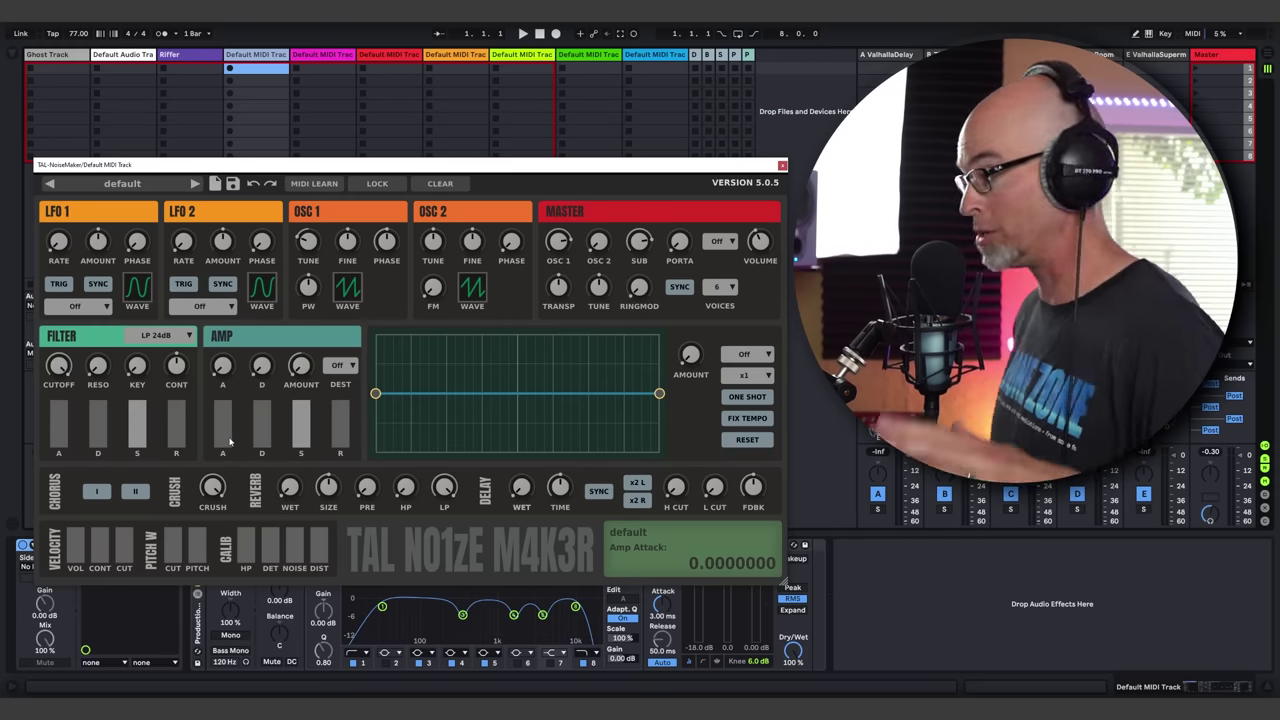
pyautogui.moveTo(229, 441); pyautogui.dragTo(263, 374)
pyautogui.moveTo(303, 410); pyautogui.dragTo(349, 383)
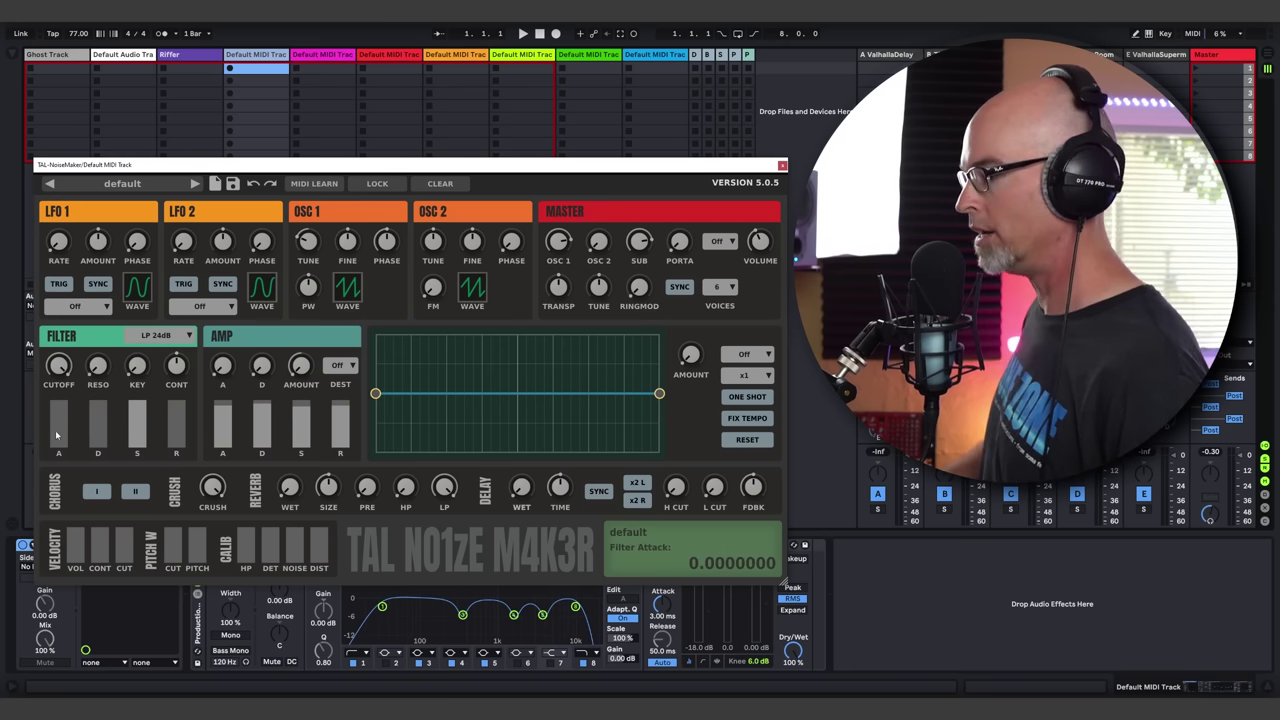
# Switch the filter type to LP 12dB and lower its cutoff to just below the midpoint
pyautogui.click(155, 336)
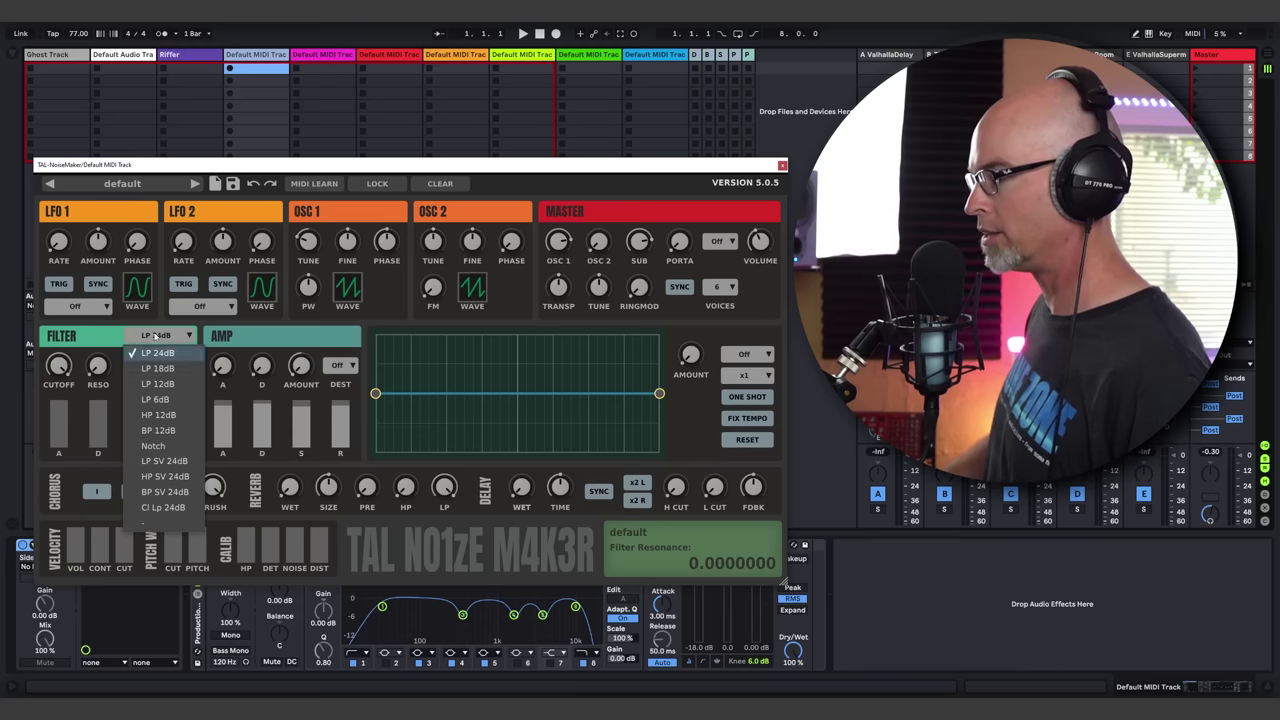
pyautogui.click(166, 388)
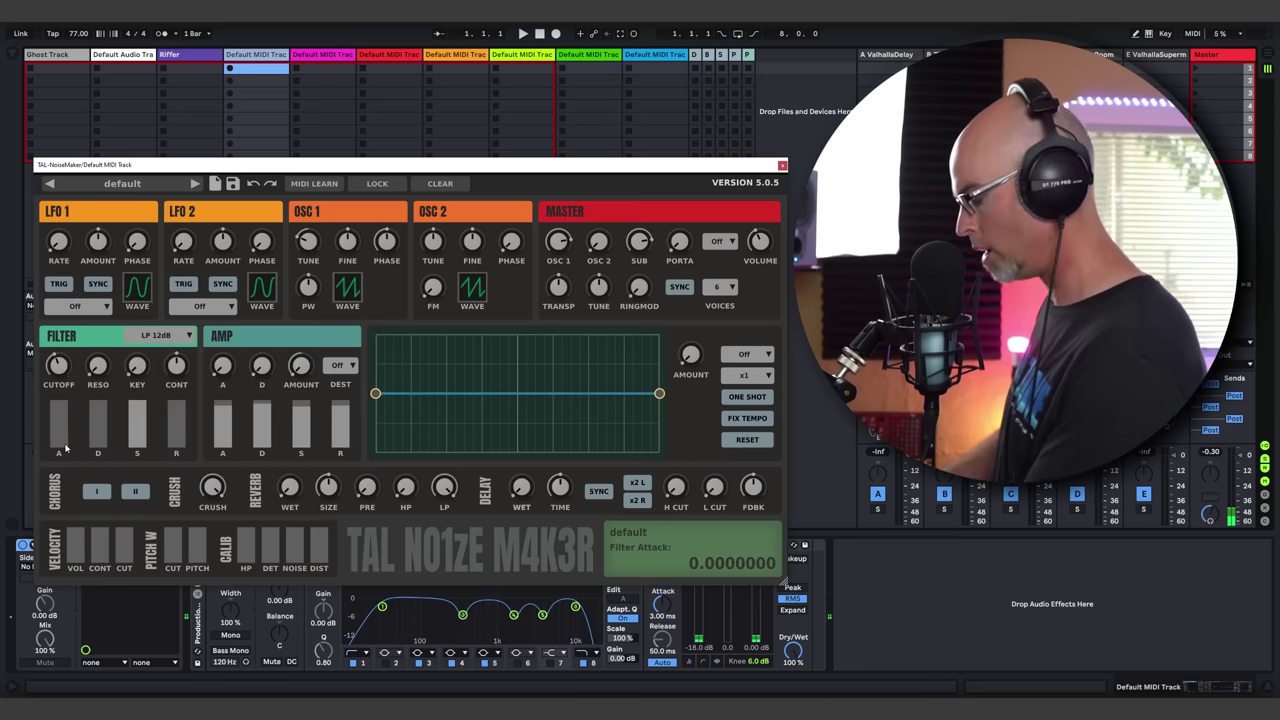
pyautogui.moveTo(60, 368); pyautogui.dragTo(62, 366)
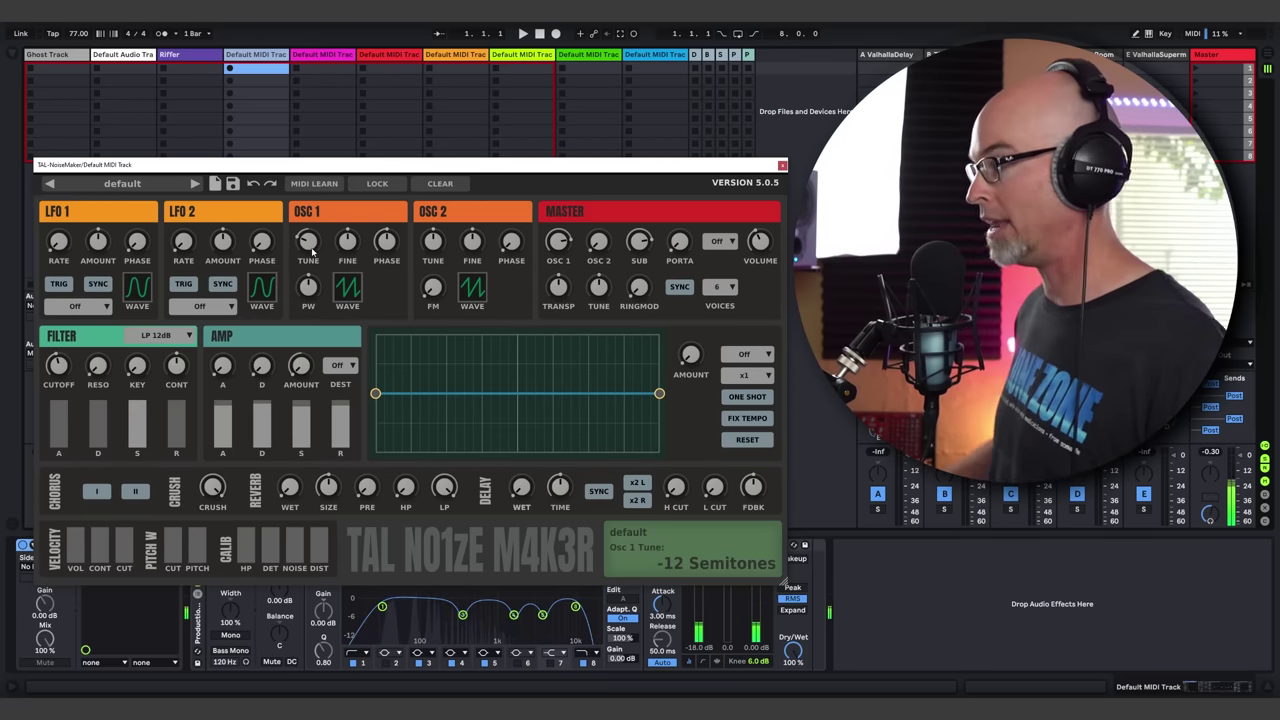
# Set oscillator 1's tune to 0 semitones and keep the sawtooth wave on both oscillators
pyautogui.doubleClick(312, 247)
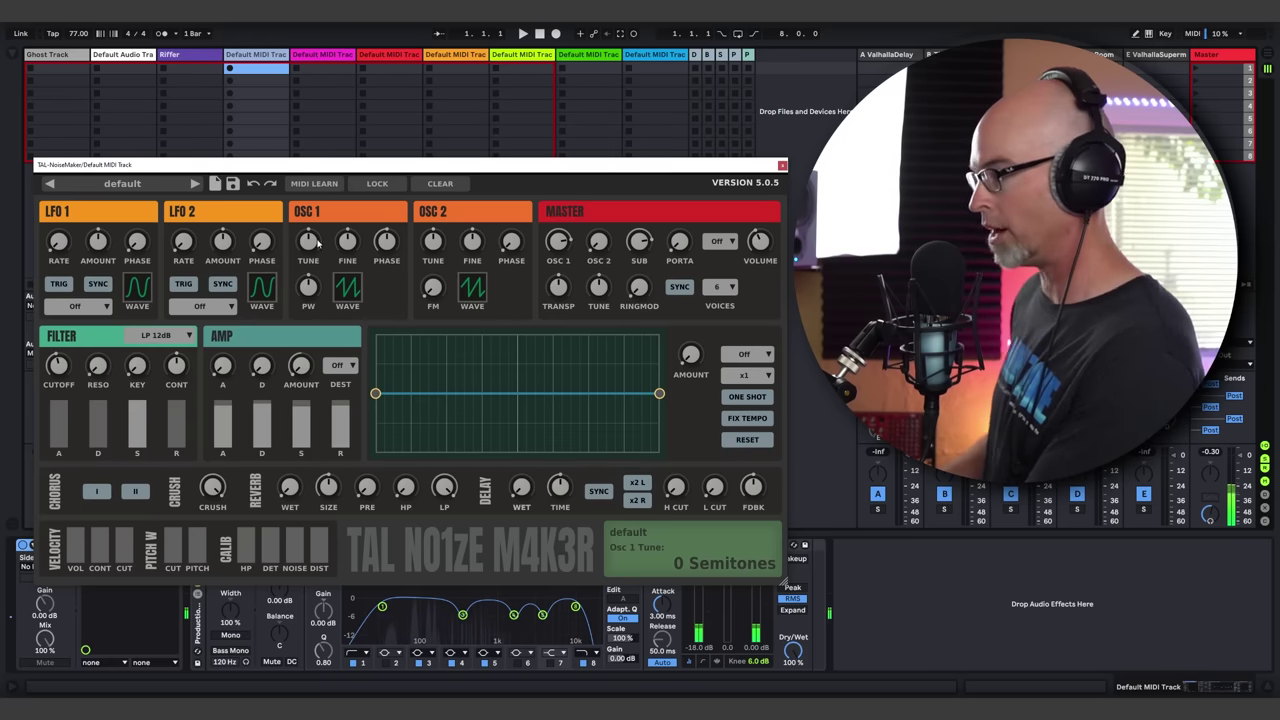
pyautogui.click(349, 235)
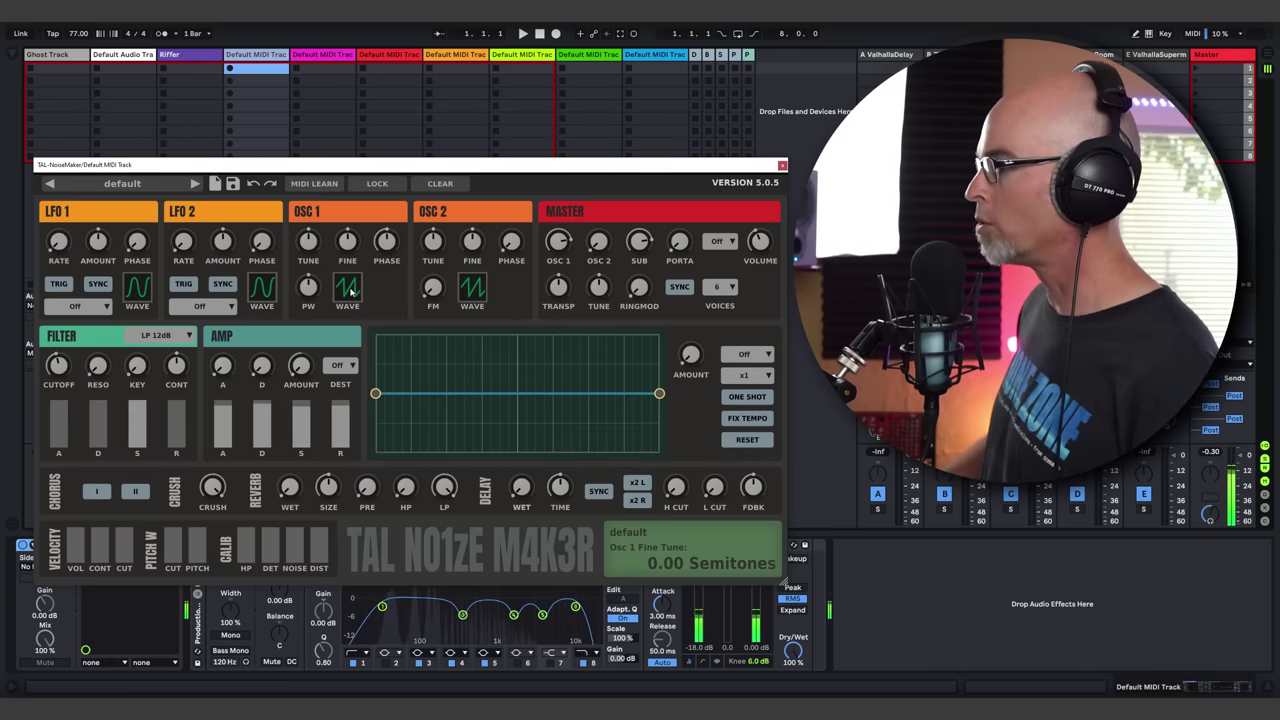
pyautogui.click(351, 291)
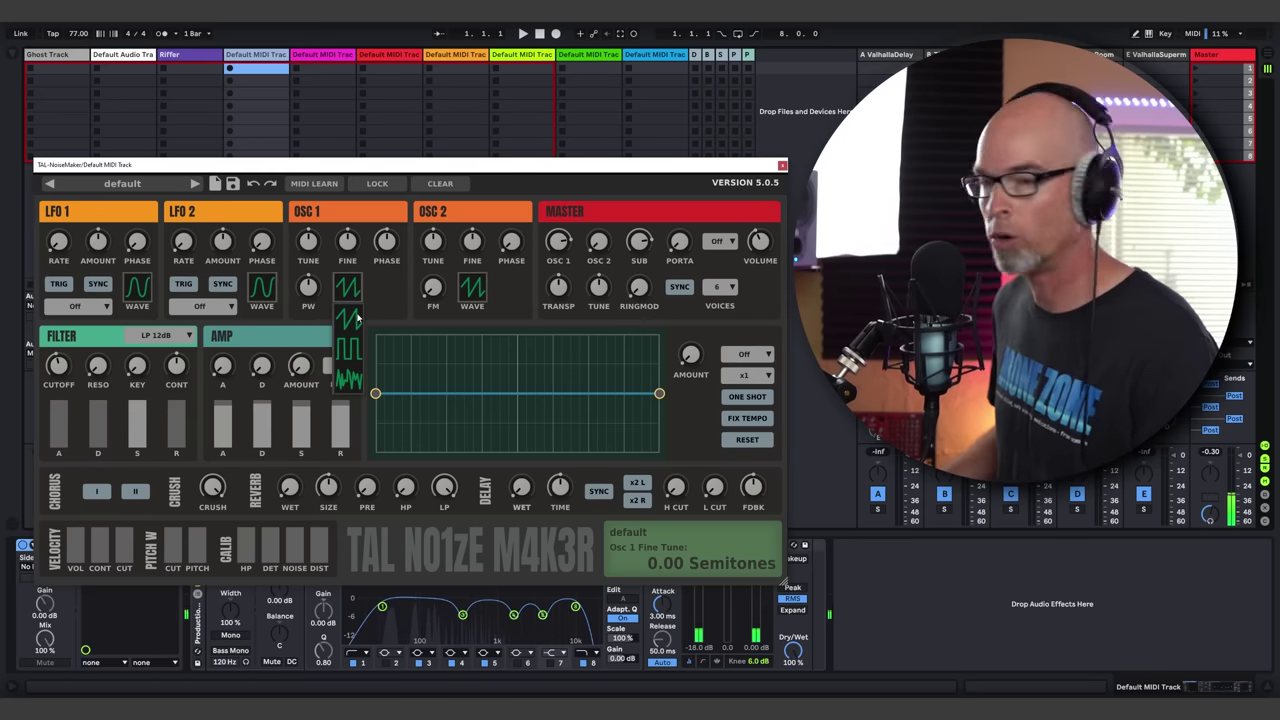
pyautogui.click(478, 291)
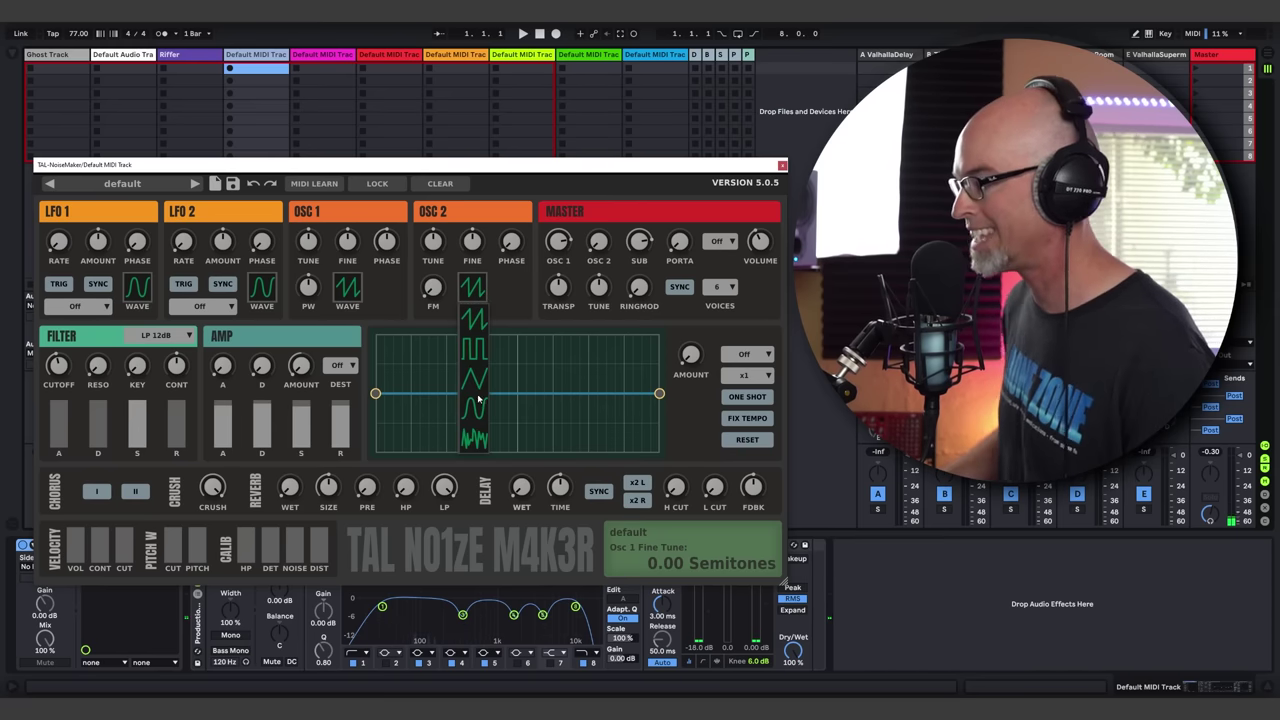
pyautogui.click(479, 318)
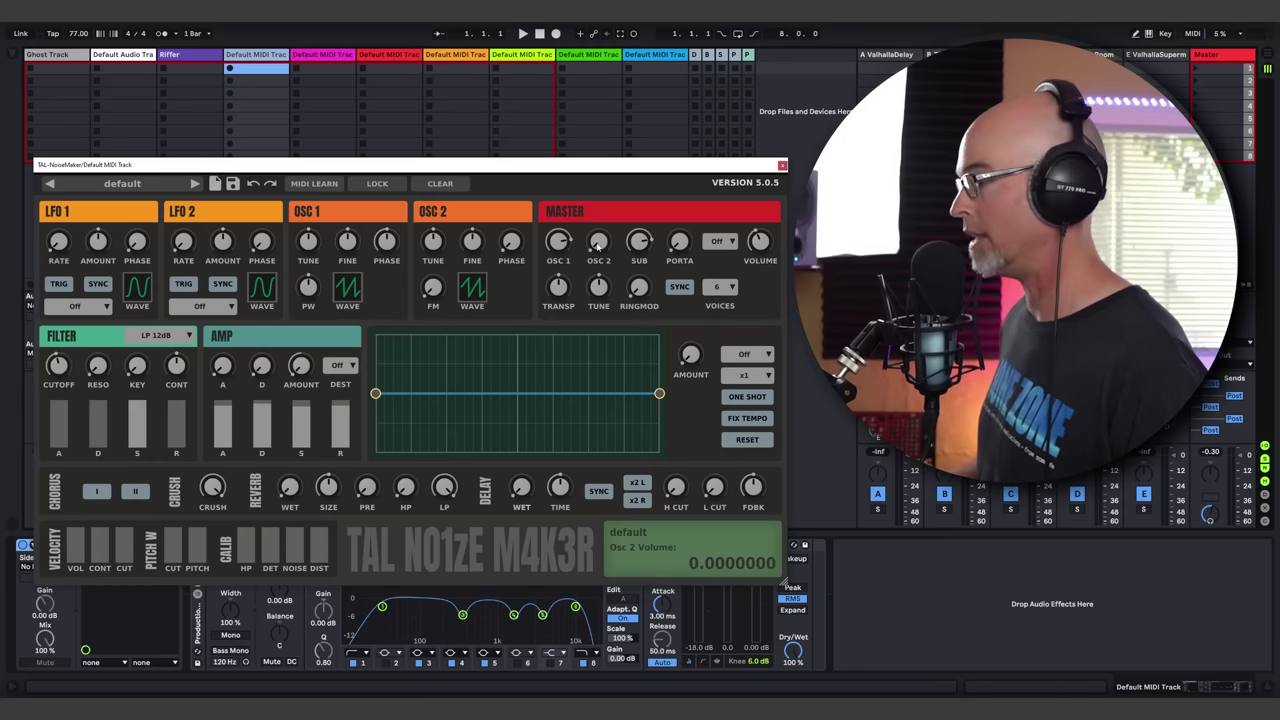
# Raise oscillator 2's volume in the master section and open the filter cutoff to about 0.55
pyautogui.moveTo(597, 246); pyautogui.dragTo(517, 218)
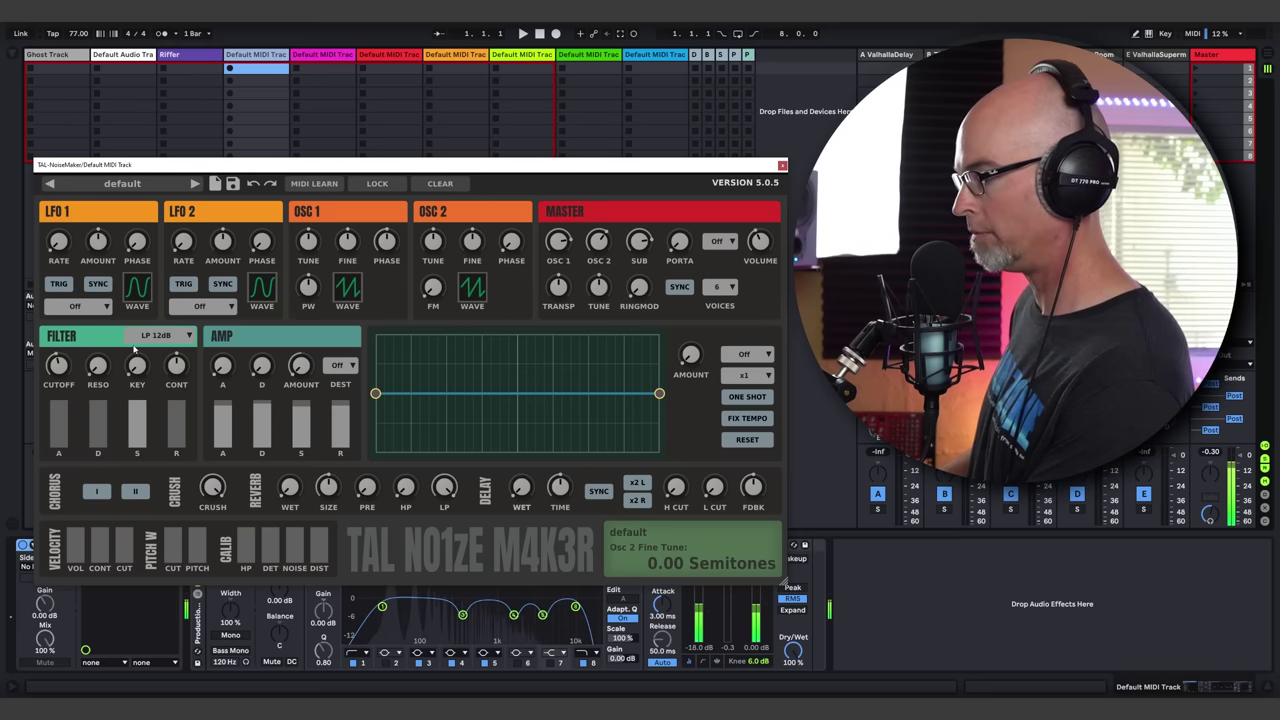
pyautogui.moveTo(60, 362)
pyautogui.mouseDown()
pyautogui.moveTo(60, 341)
pyautogui.moveTo(60, 362)
pyautogui.mouseUp()
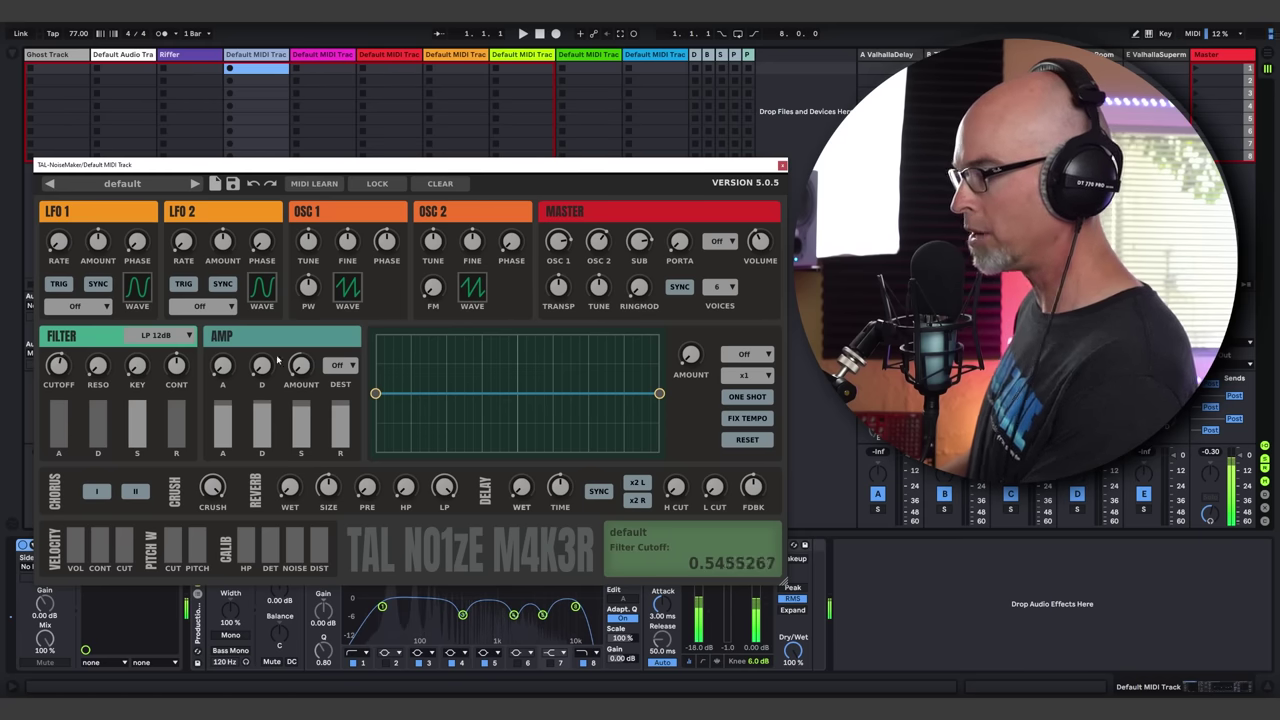
# Shape a gentle wavy curve in the envelope editor with four added points and a raised start, and route it to Filter
pyautogui.click(436, 376)
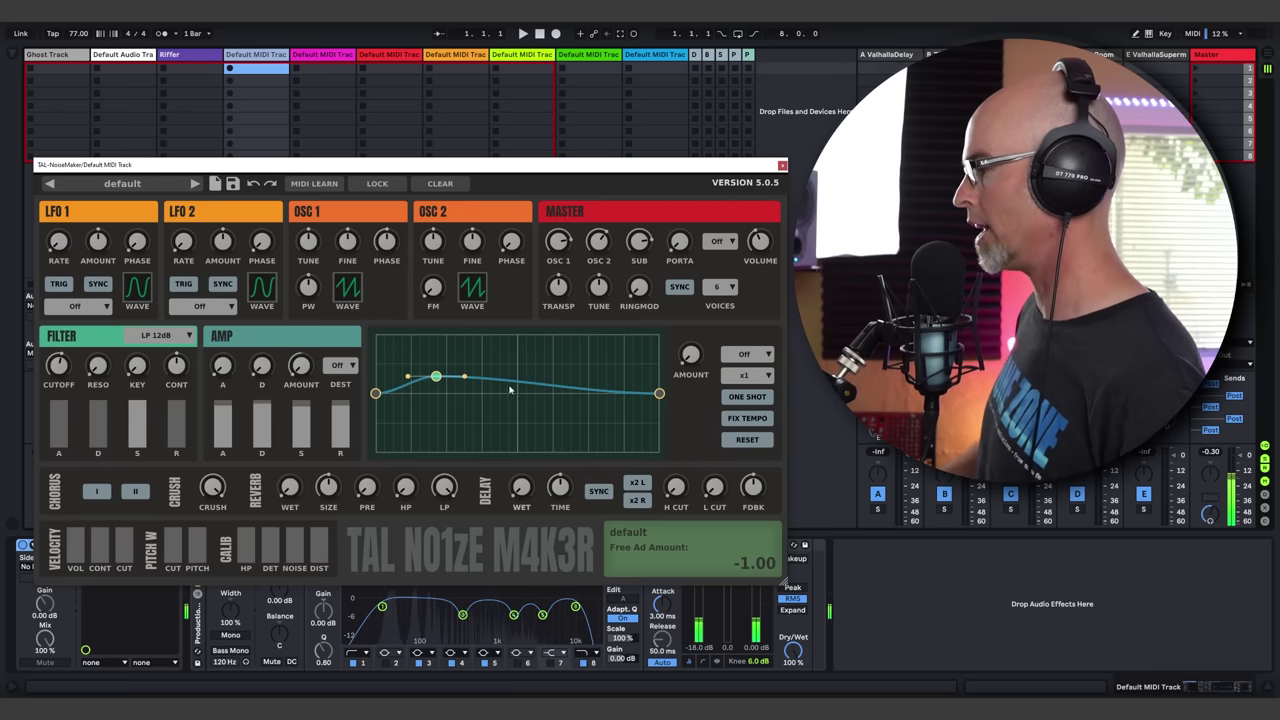
pyautogui.moveTo(509, 387); pyautogui.dragTo(549, 381)
pyautogui.click(602, 396)
pyautogui.moveTo(375, 393); pyautogui.dragTo(377, 388)
pyautogui.click(748, 354)
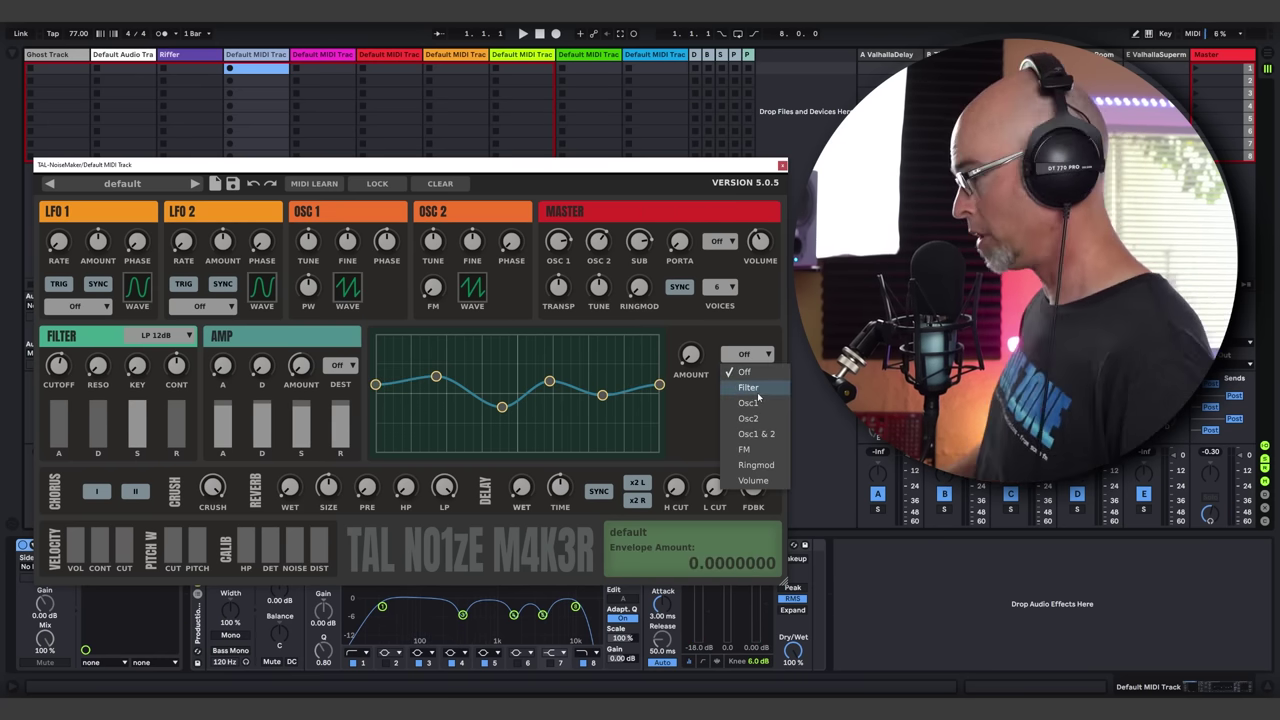
pyautogui.click(750, 387)
# Refine the envelope curve by returning its start to the centre line, adding a small peak near the end and nudging the lowest point
pyautogui.moveTo(375, 384); pyautogui.dragTo(375, 396)
pyautogui.moveTo(641, 394); pyautogui.dragTo(636, 387)
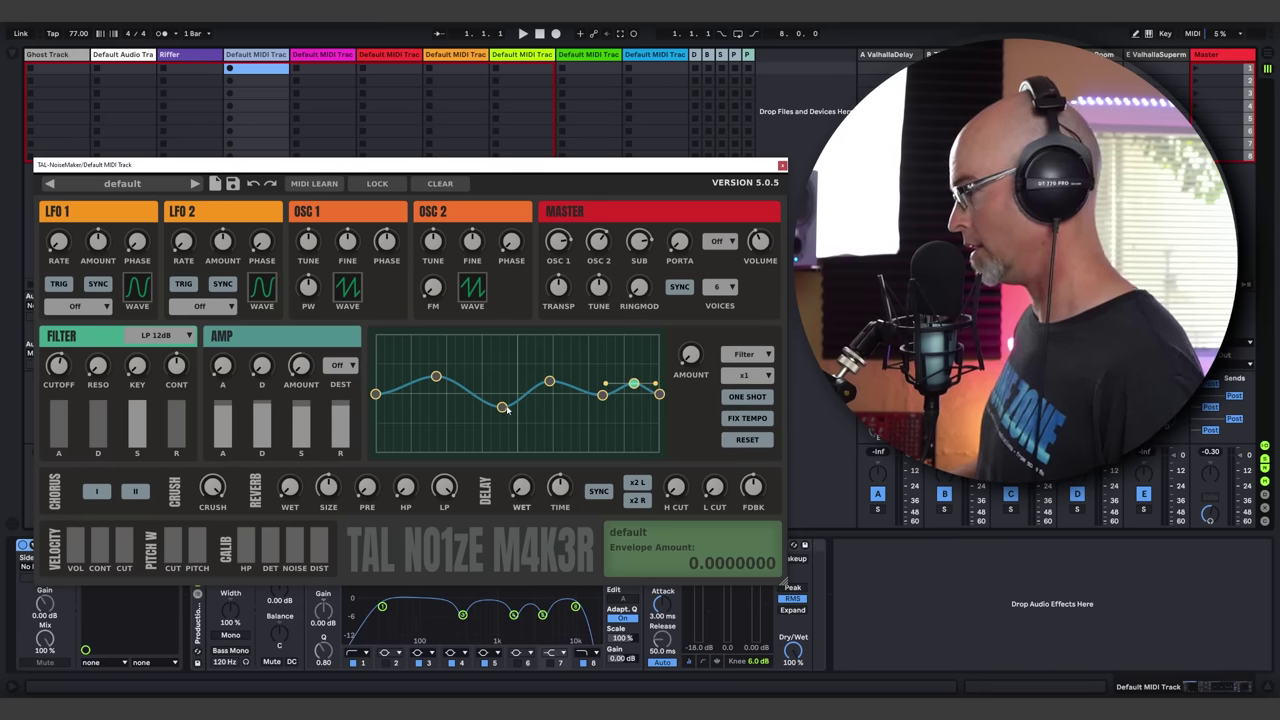
pyautogui.moveTo(504, 406); pyautogui.dragTo(507, 408)
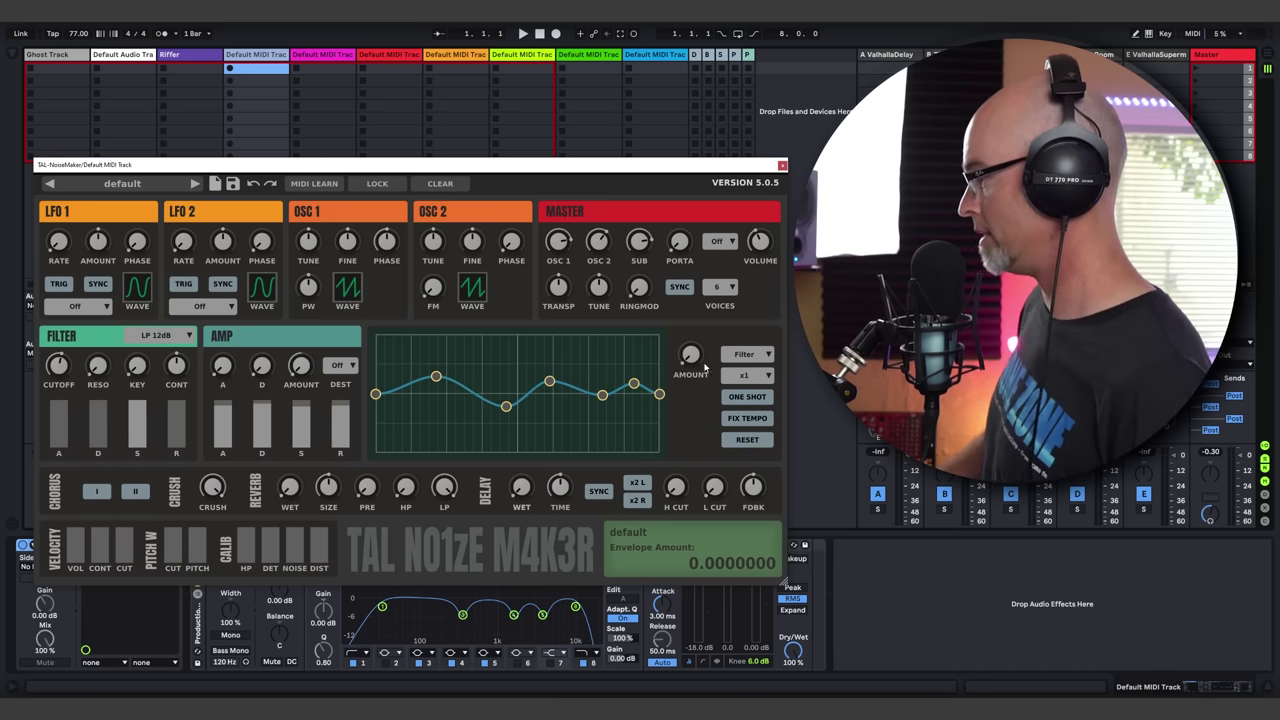
# Keep the envelope speed at x1, raise its modulation amount to about halfway and lower the filter cutoff below its midpoint
pyautogui.click(748, 375)
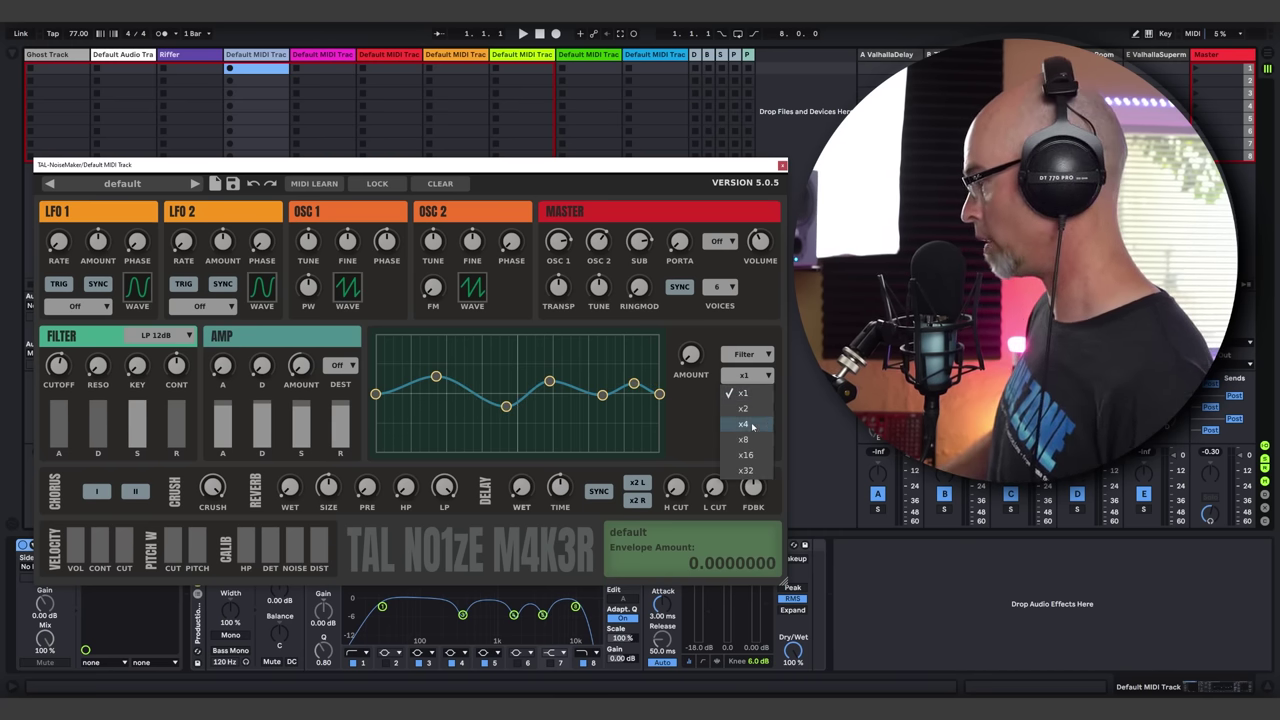
pyautogui.click(745, 374)
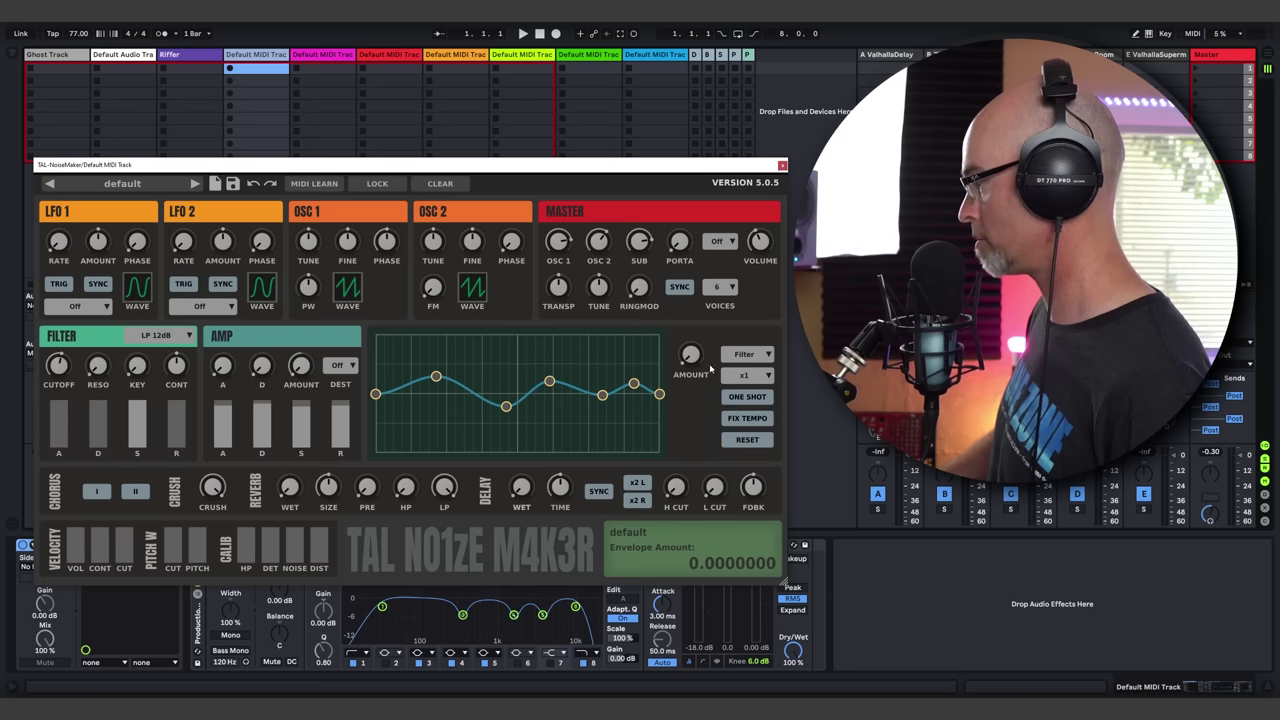
pyautogui.moveTo(702, 366); pyautogui.dragTo(679, 283)
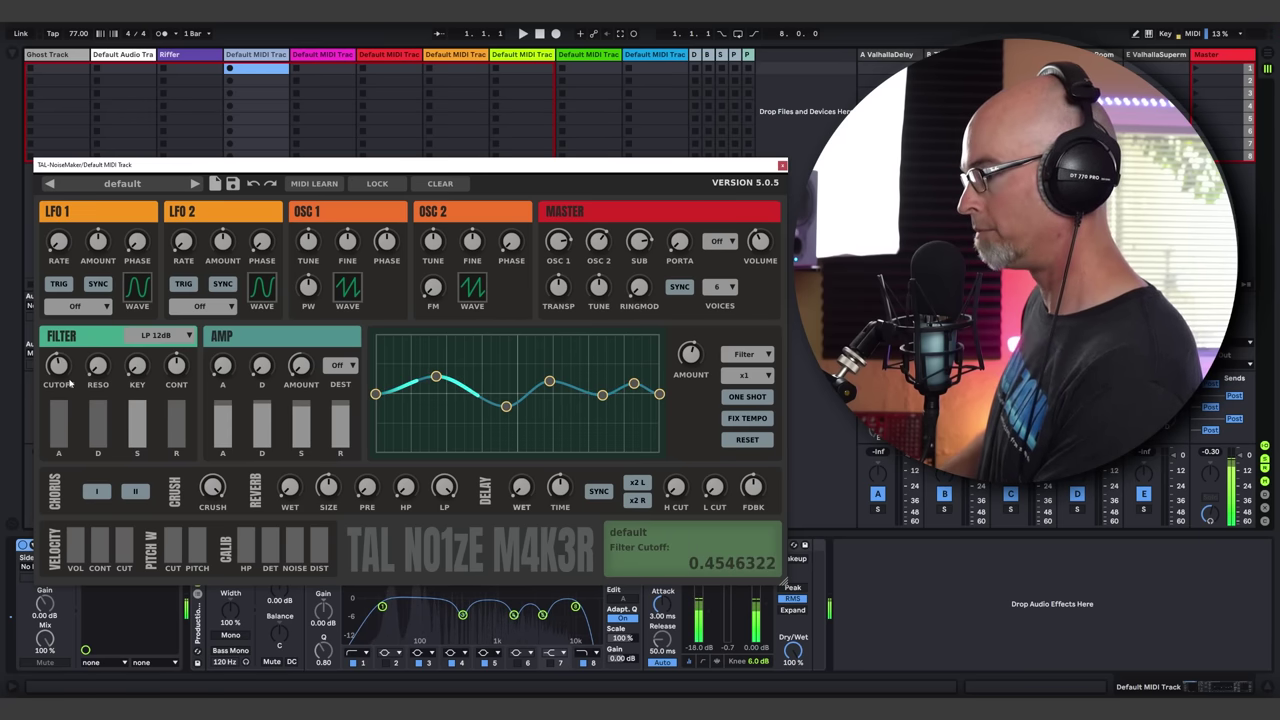
pyautogui.moveTo(70, 371); pyautogui.dragTo(101, 396)
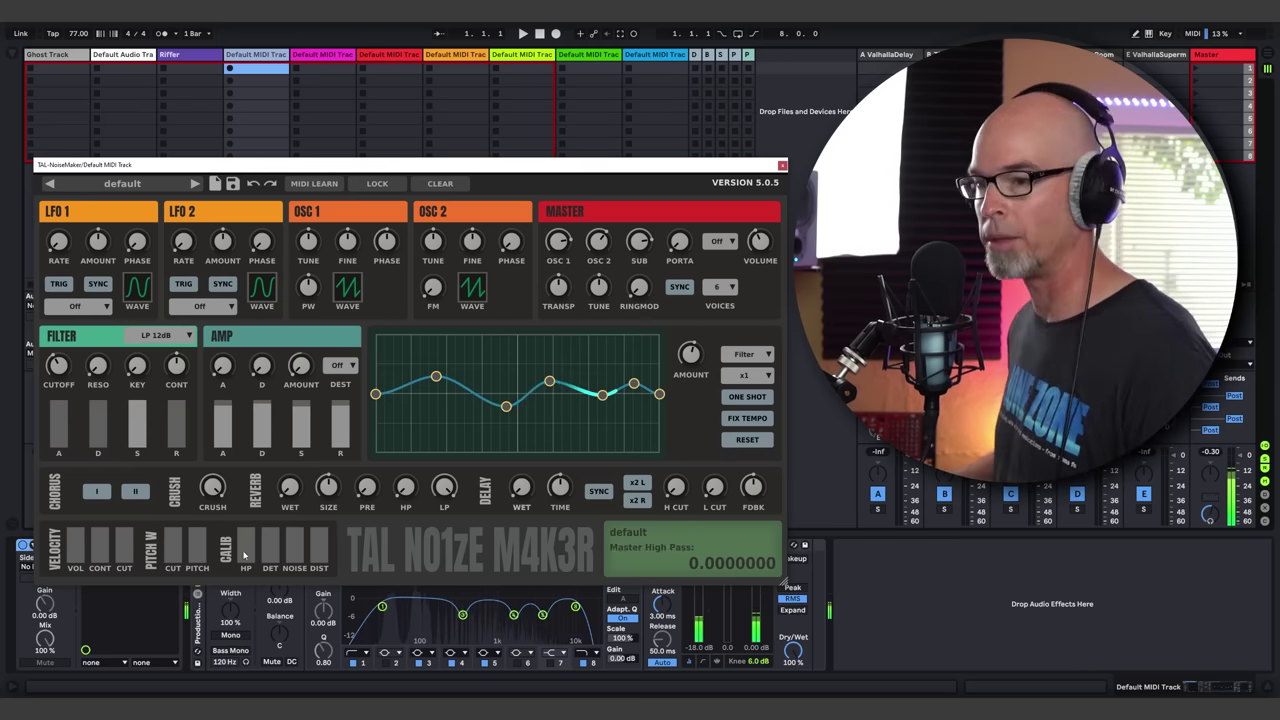
# Add a little distortion in the calibration section and set the master high pass to about 0.16
pyautogui.moveTo(320, 557); pyautogui.dragTo(248, 543)
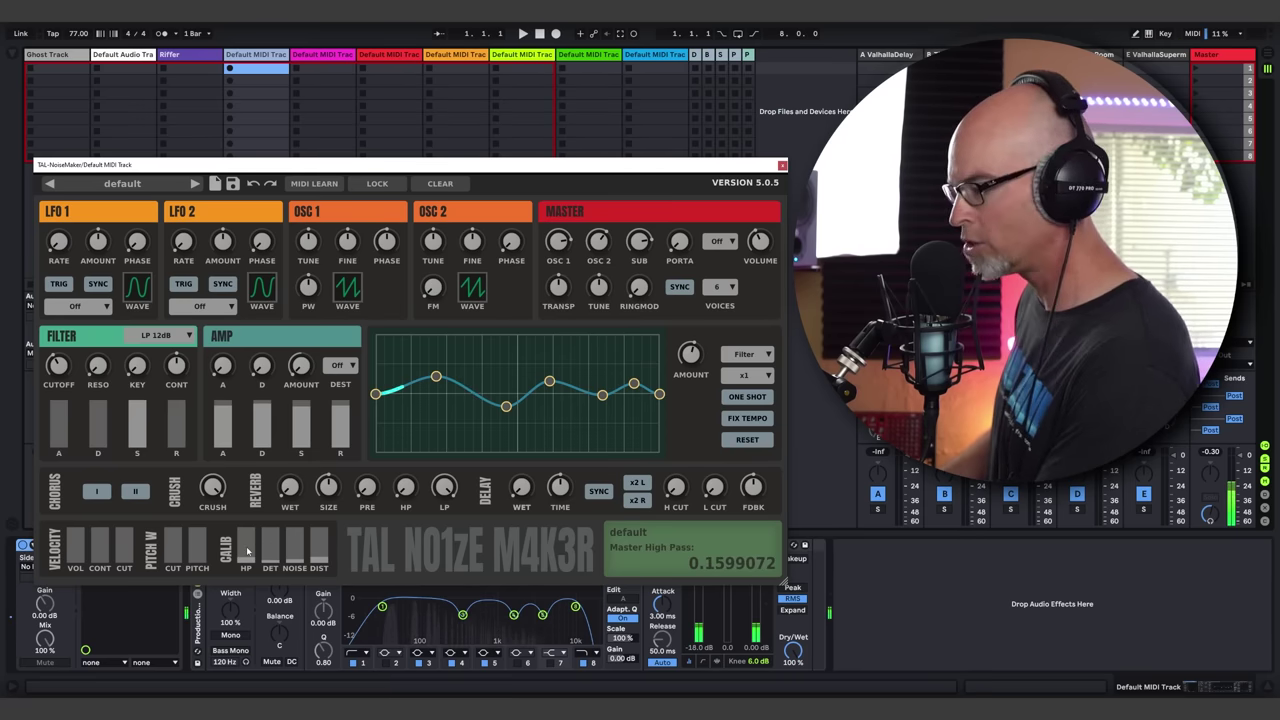
# Fine-tune the master high pass and turn the oscillator bitcrusher down from its maximum
pyautogui.moveTo(249, 557); pyautogui.dragTo(249, 556)
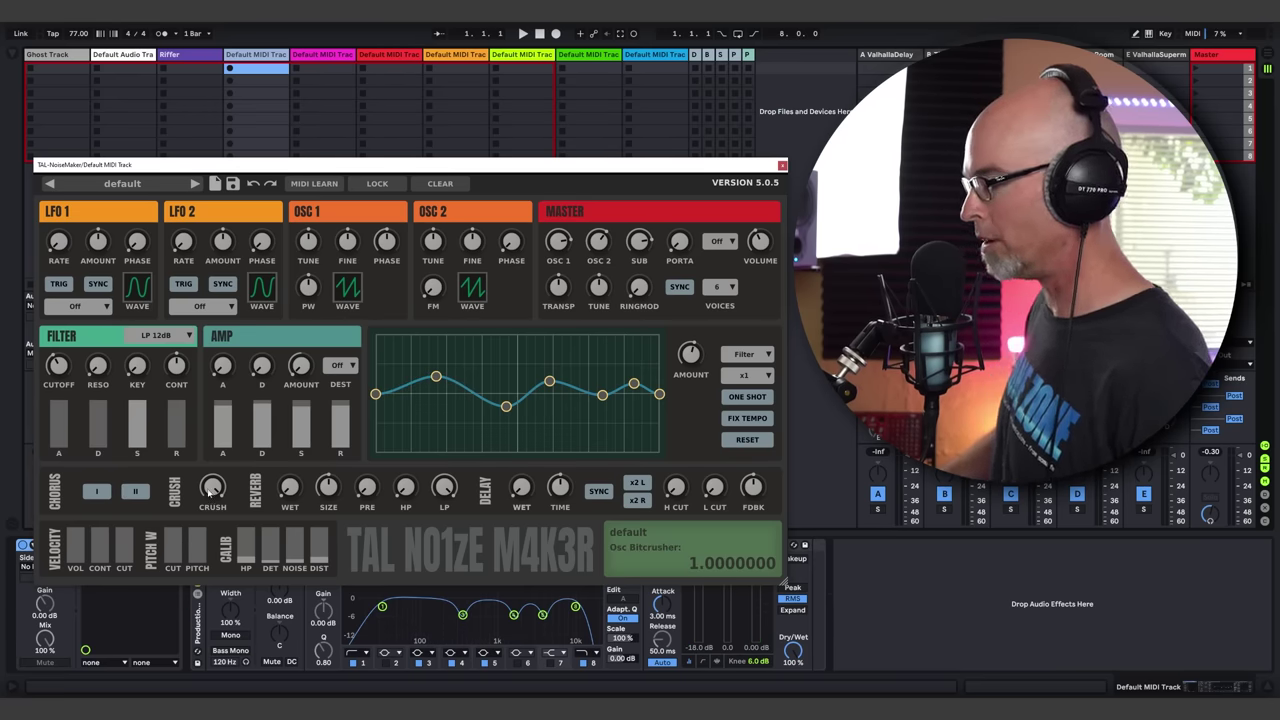
pyautogui.moveTo(209, 487); pyautogui.dragTo(228, 604)
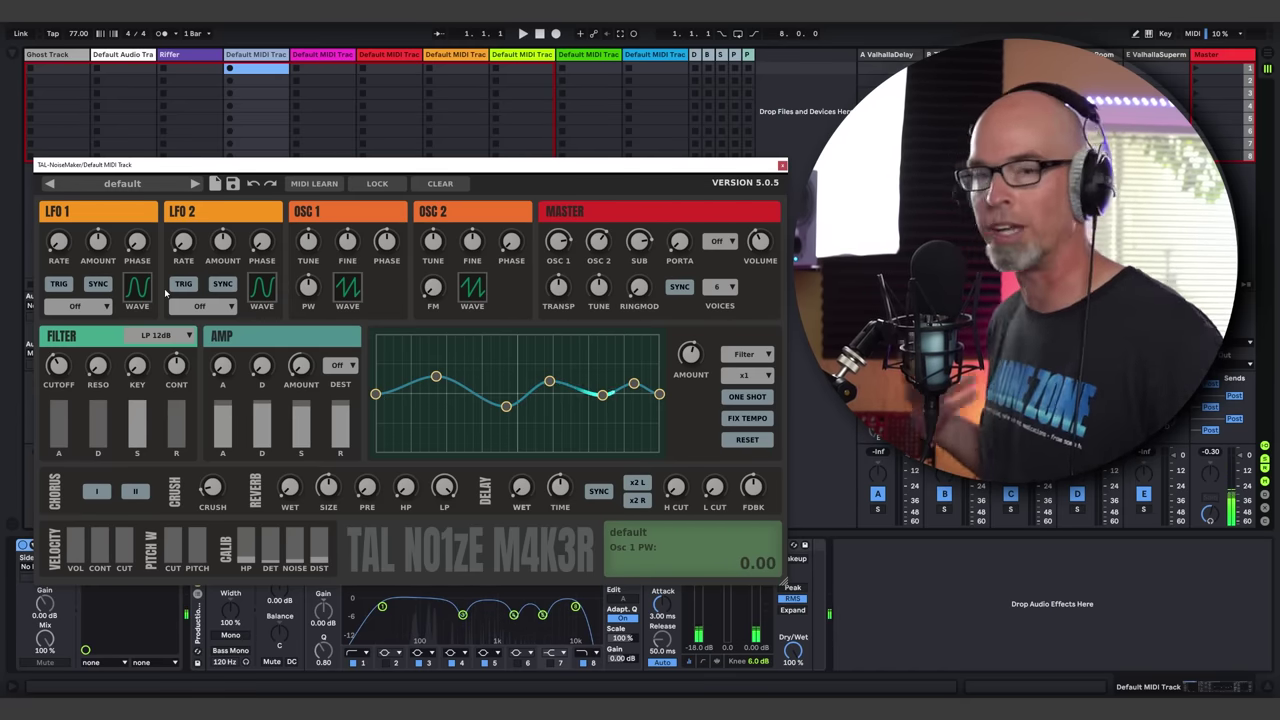
# Route LFO 2 to LFO 1's rate and assign LFO 1 to pulse width
pyautogui.click(200, 306)
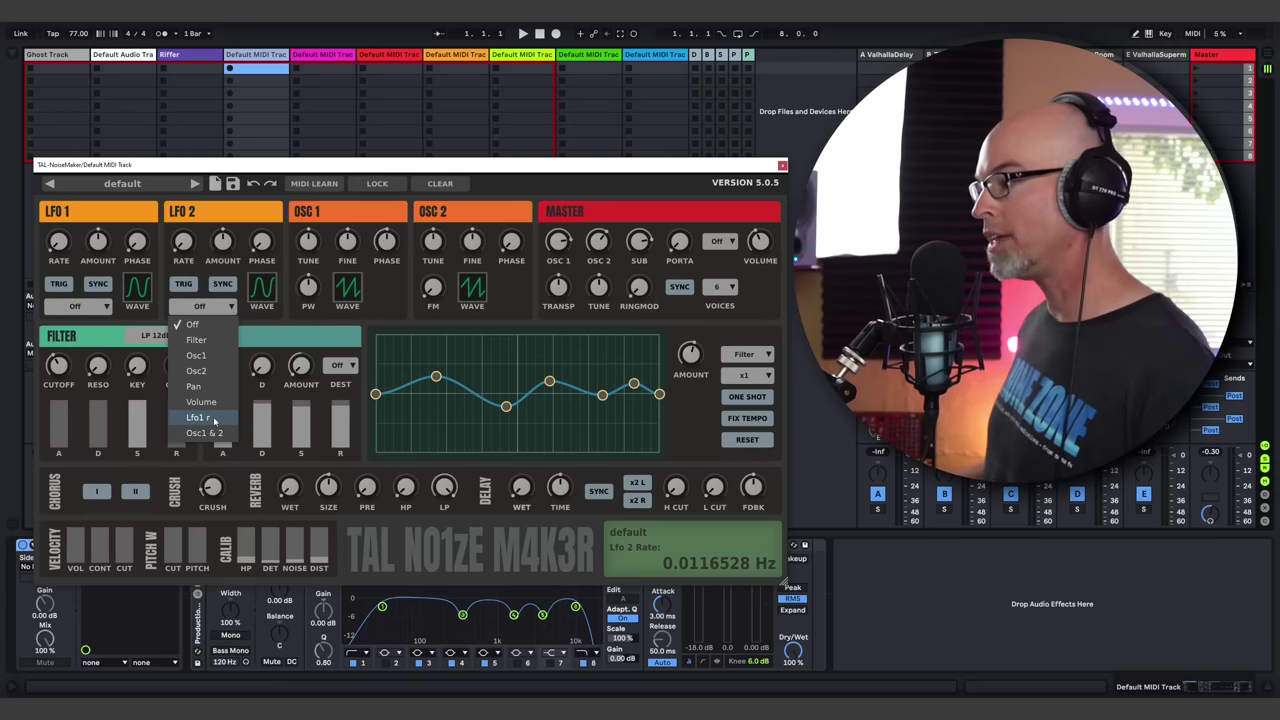
pyautogui.click(213, 418)
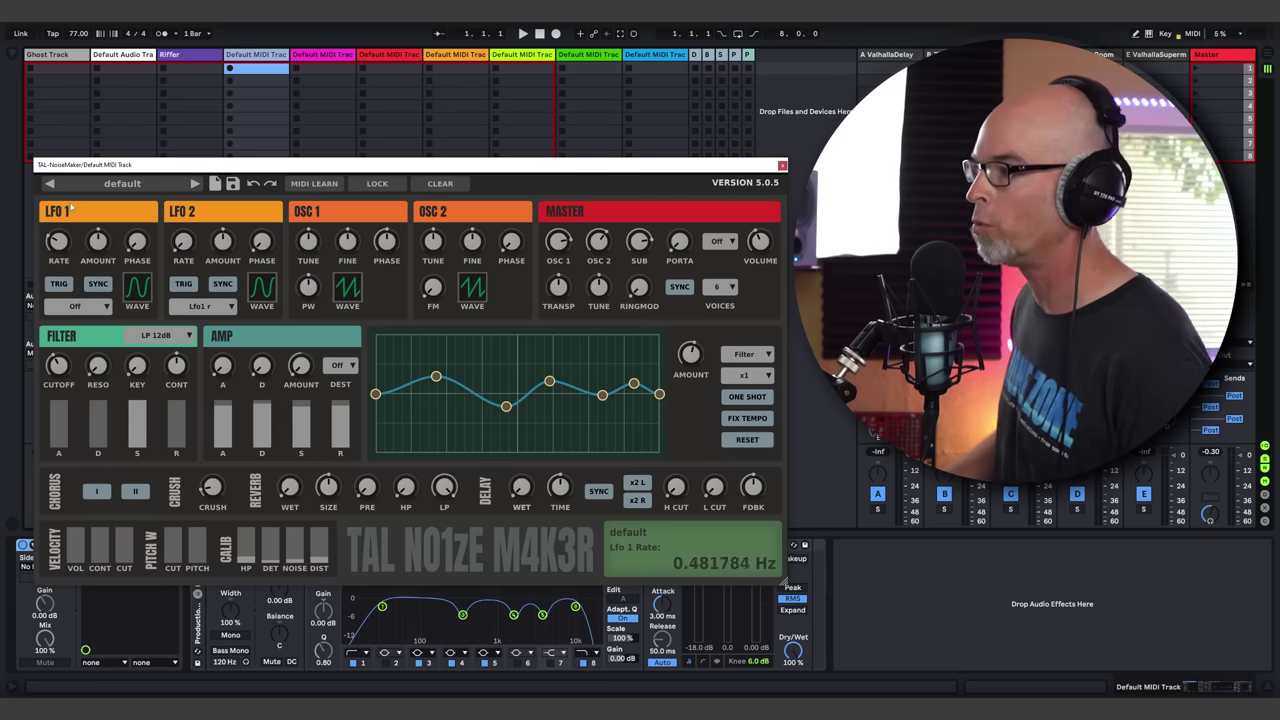
pyautogui.click(75, 307)
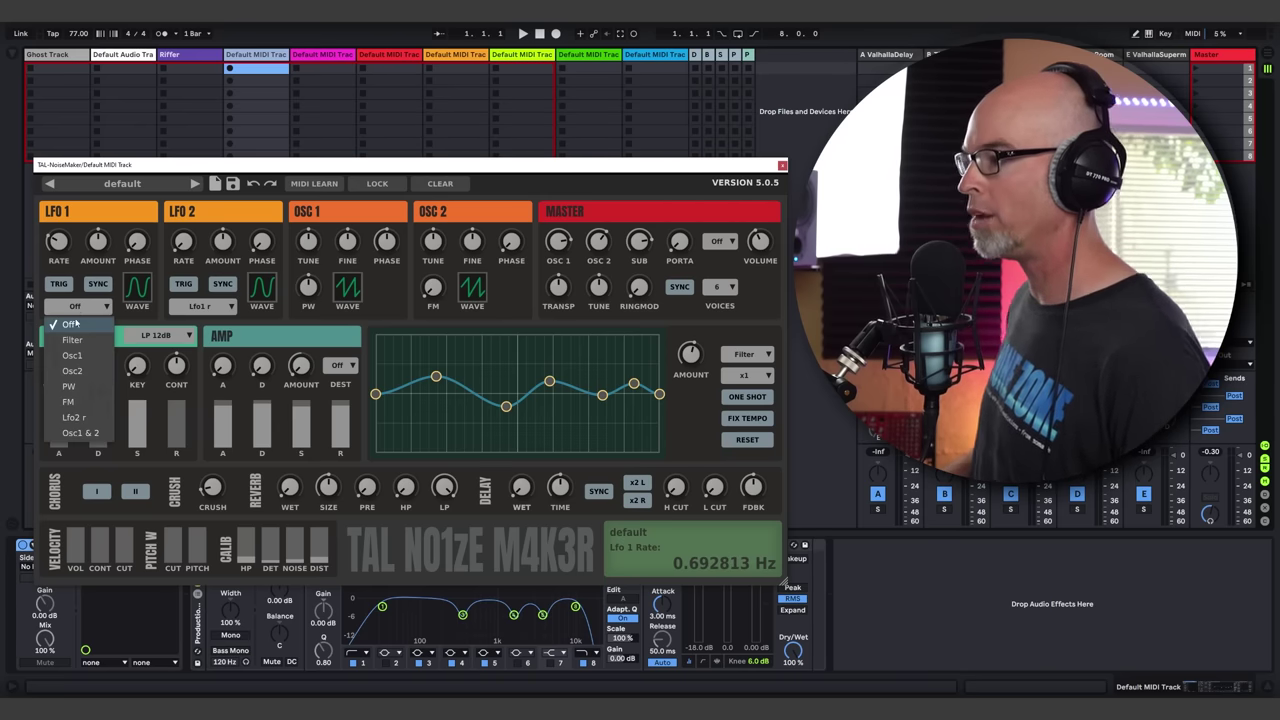
pyautogui.click(69, 387)
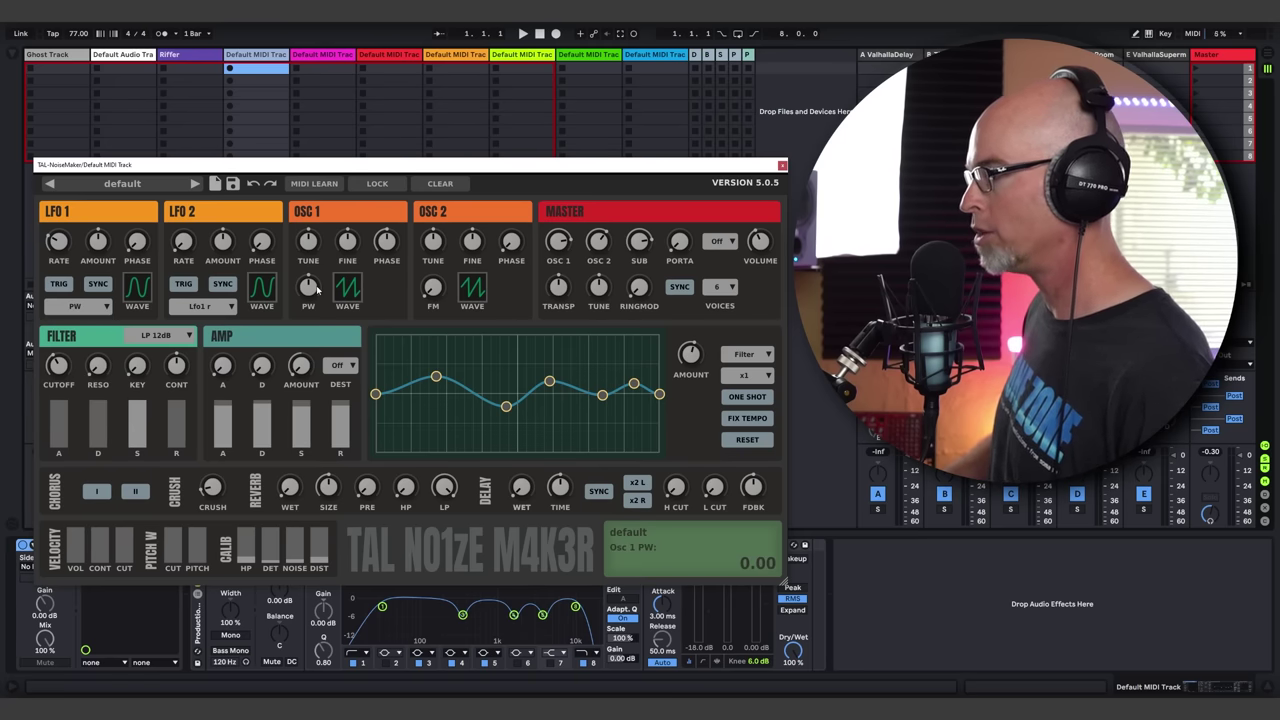
# Raise LFO 1's amount, sync it to the tempo and increase Osc 1's pulse width
pyautogui.moveTo(309, 285); pyautogui.dragTo(320, 287)
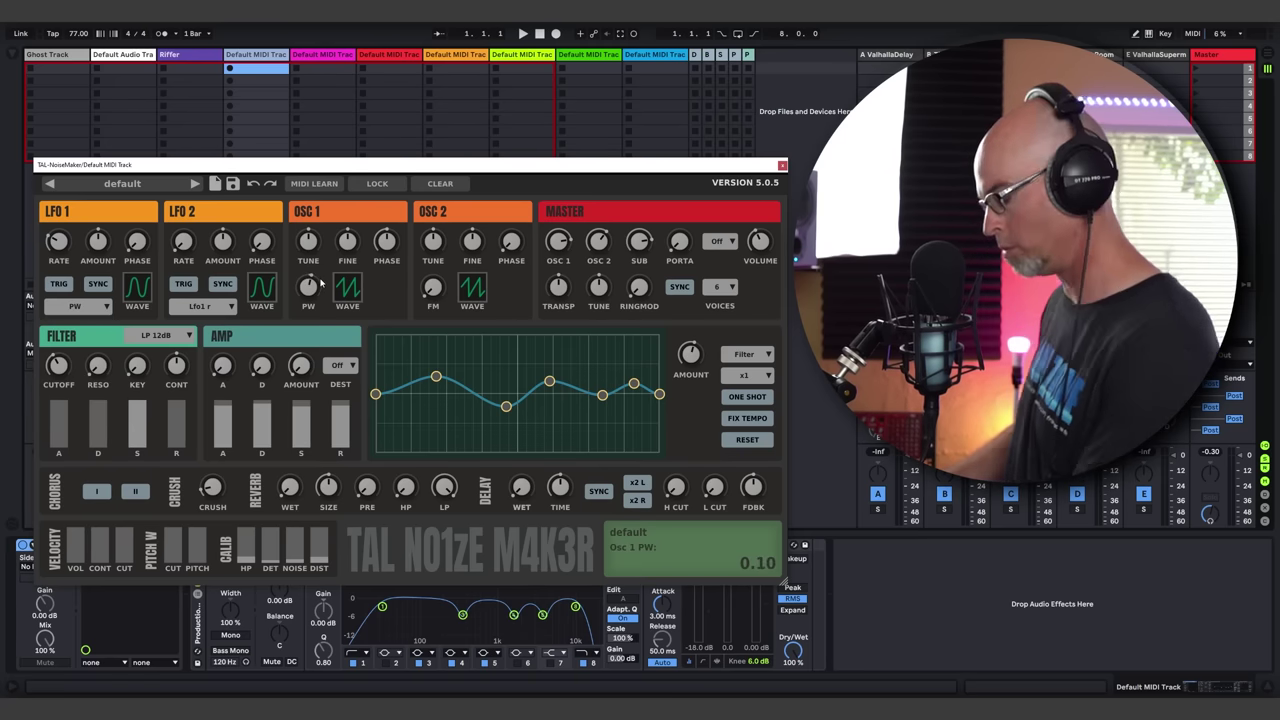
pyautogui.moveTo(82, 262); pyautogui.dragTo(84, 258)
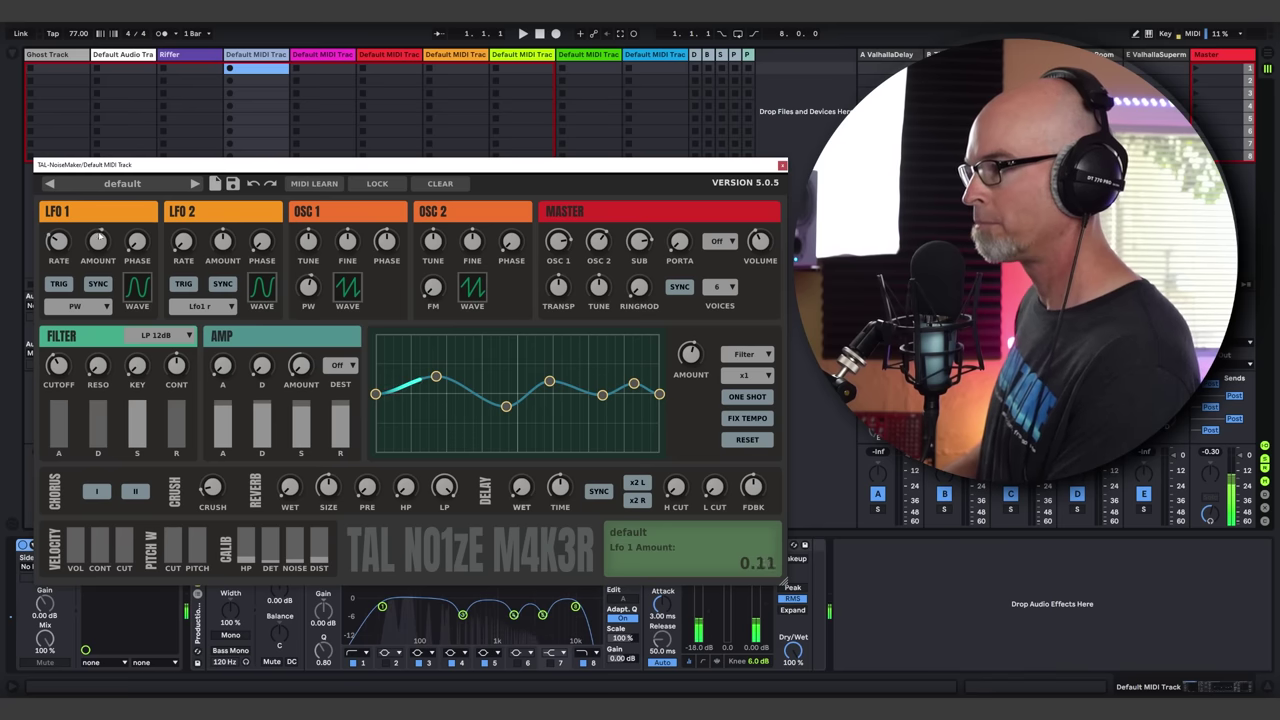
pyautogui.click(100, 285)
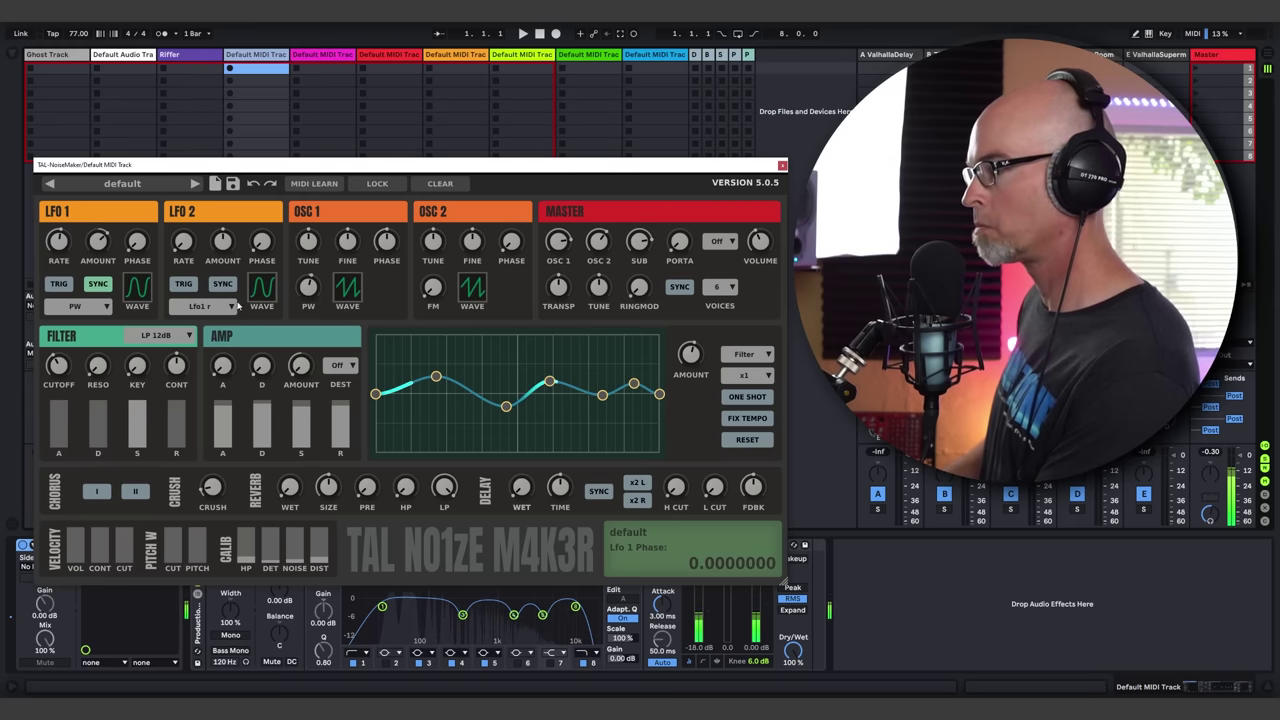
pyautogui.moveTo(313, 283); pyautogui.dragTo(316, 265)
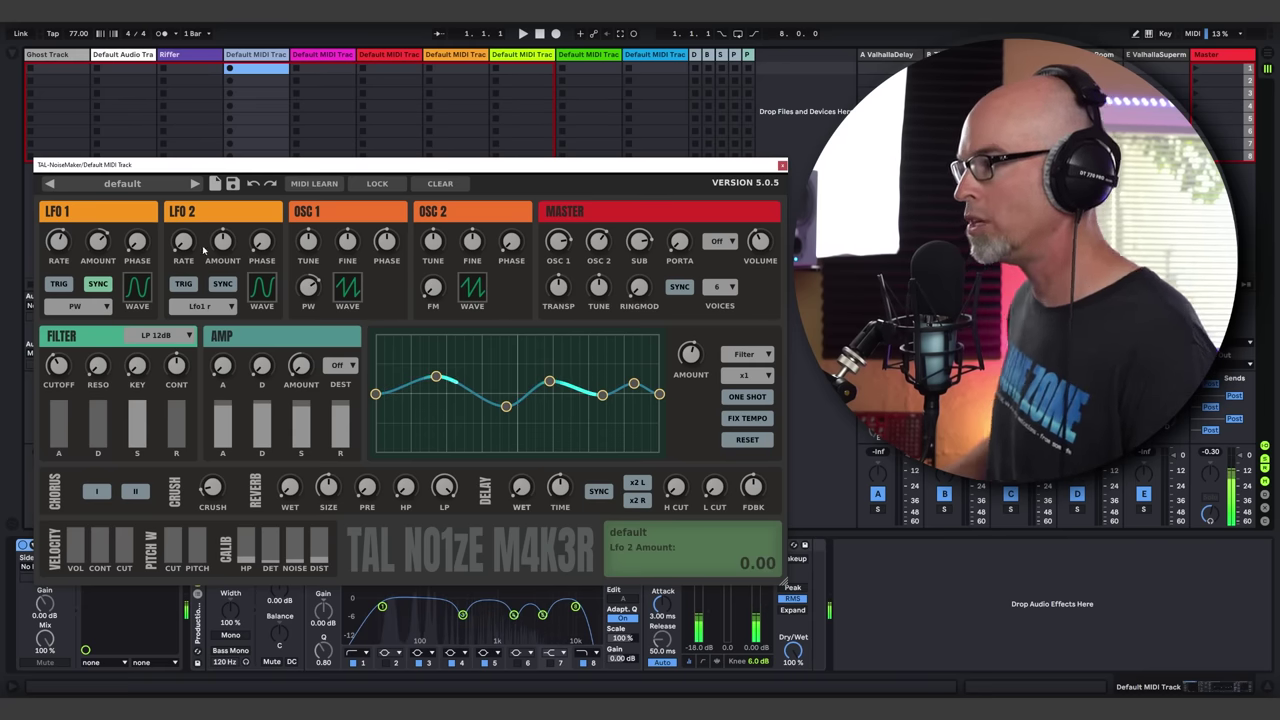
# Raise LFO 2's amount and set its rate to about 0.53 Hz
pyautogui.moveTo(222, 241); pyautogui.dragTo(230, 222)
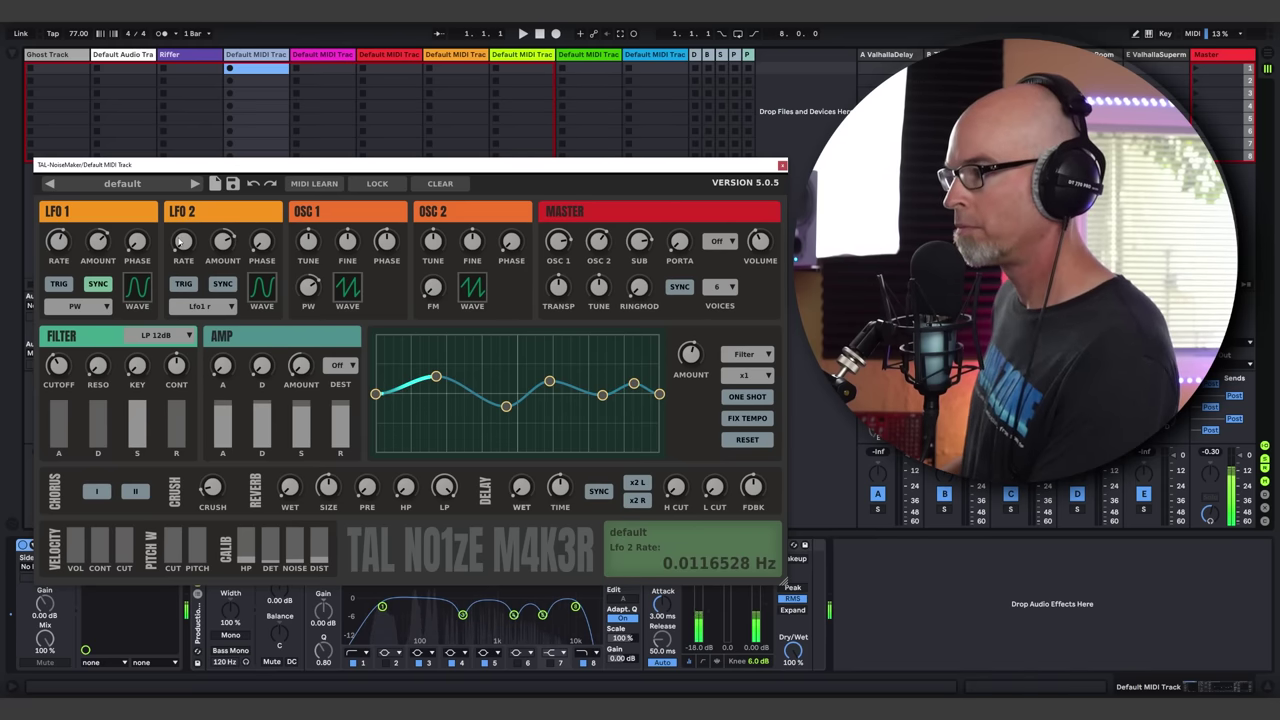
pyautogui.moveTo(182, 242); pyautogui.dragTo(202, 208)
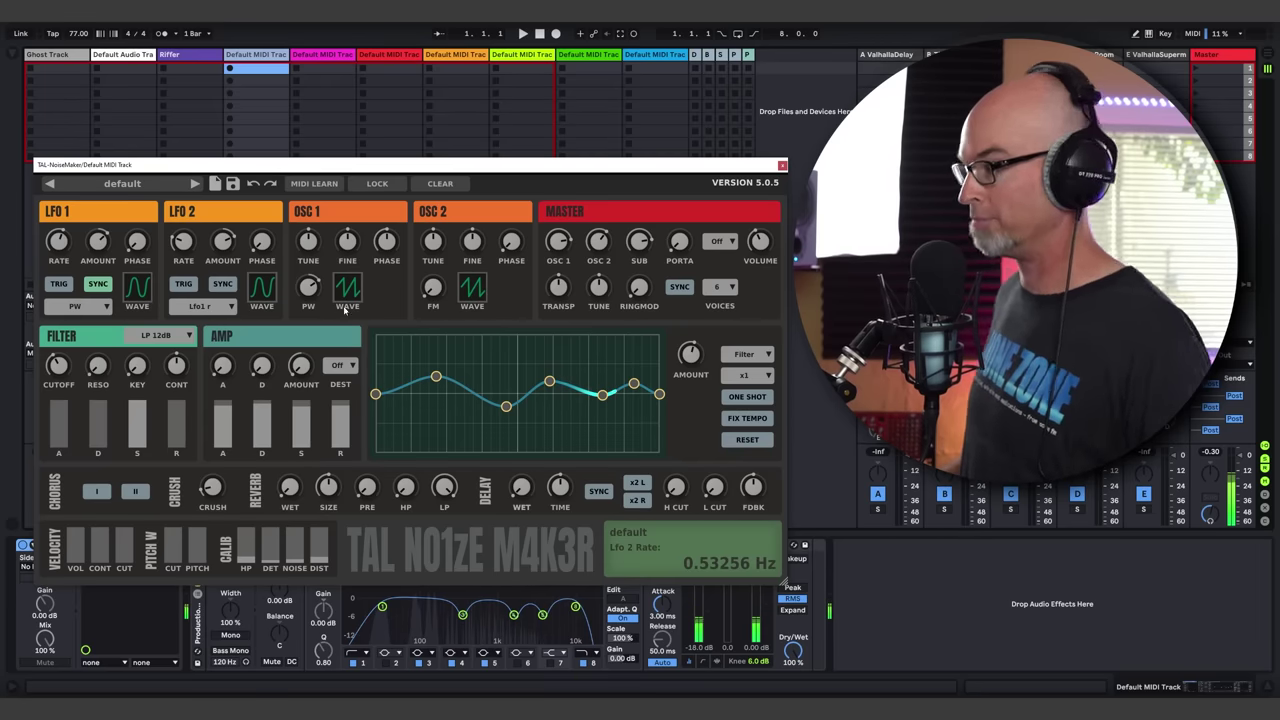
# Lower the sub oscillator and settle its volume at about 0.5
pyautogui.moveTo(642, 243); pyautogui.dragTo(645, 297)
pyautogui.click(648, 301)
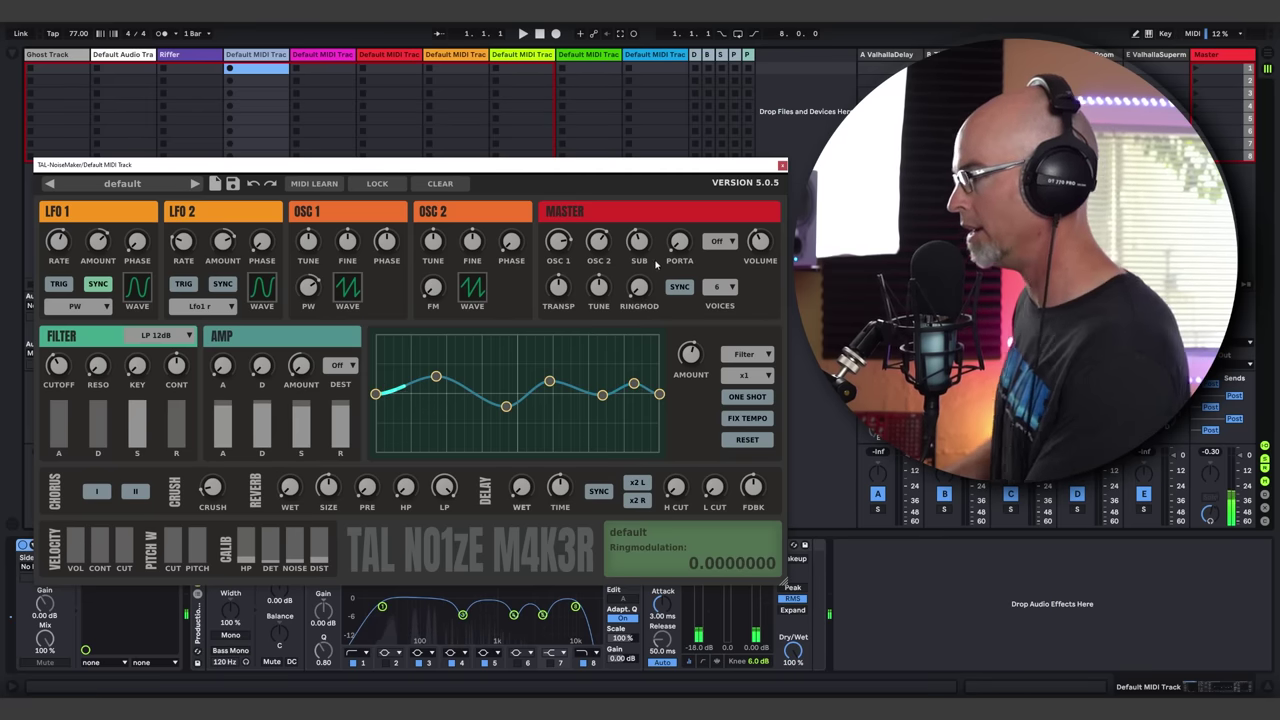
pyautogui.moveTo(648, 250); pyautogui.dragTo(648, 236)
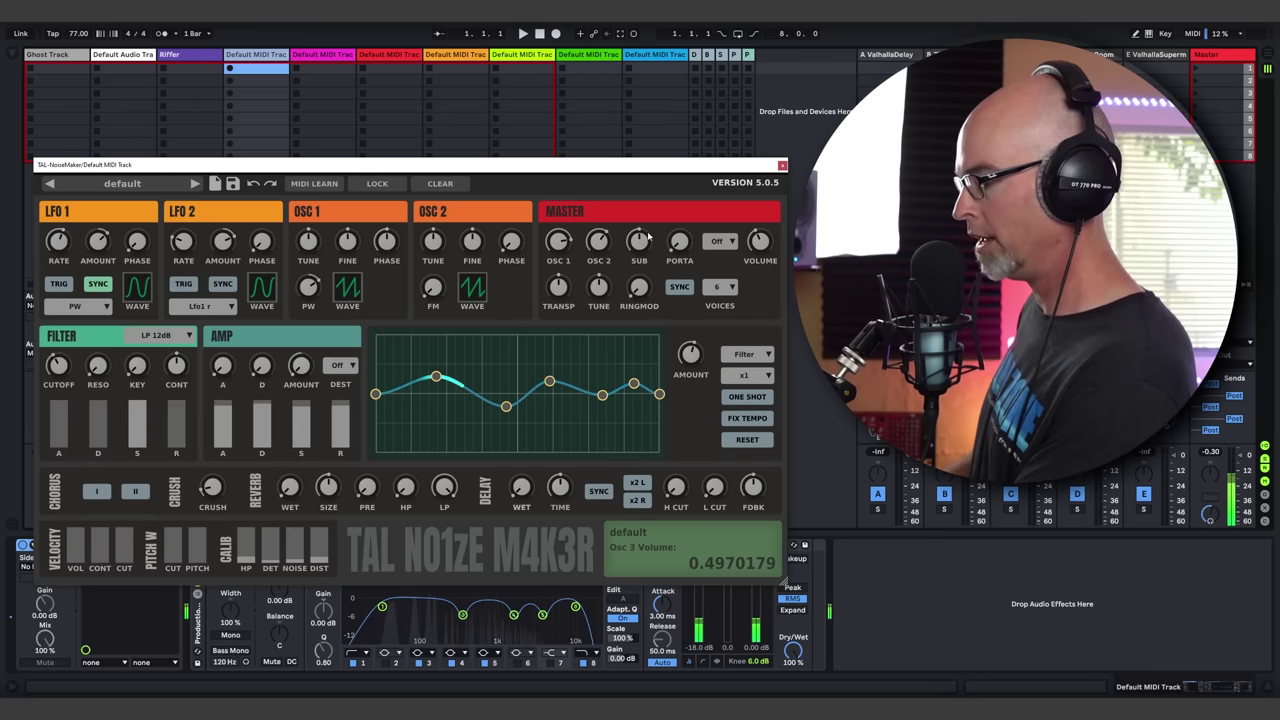
# Turn on chorus I and raise the reverb's wet level and size
pyautogui.click(97, 491)
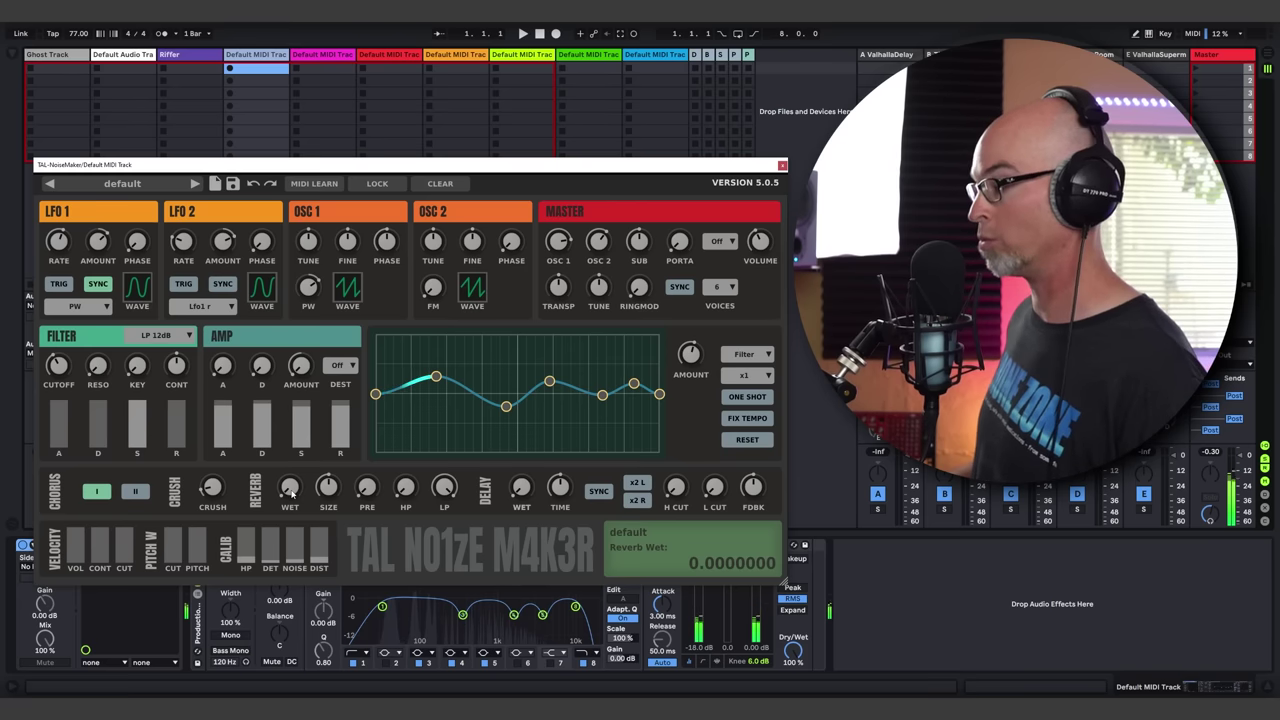
pyautogui.moveTo(290, 494); pyautogui.dragTo(287, 462)
pyautogui.moveTo(328, 491); pyautogui.dragTo(331, 451)
pyautogui.moveTo(288, 491); pyautogui.dragTo(325, 483)
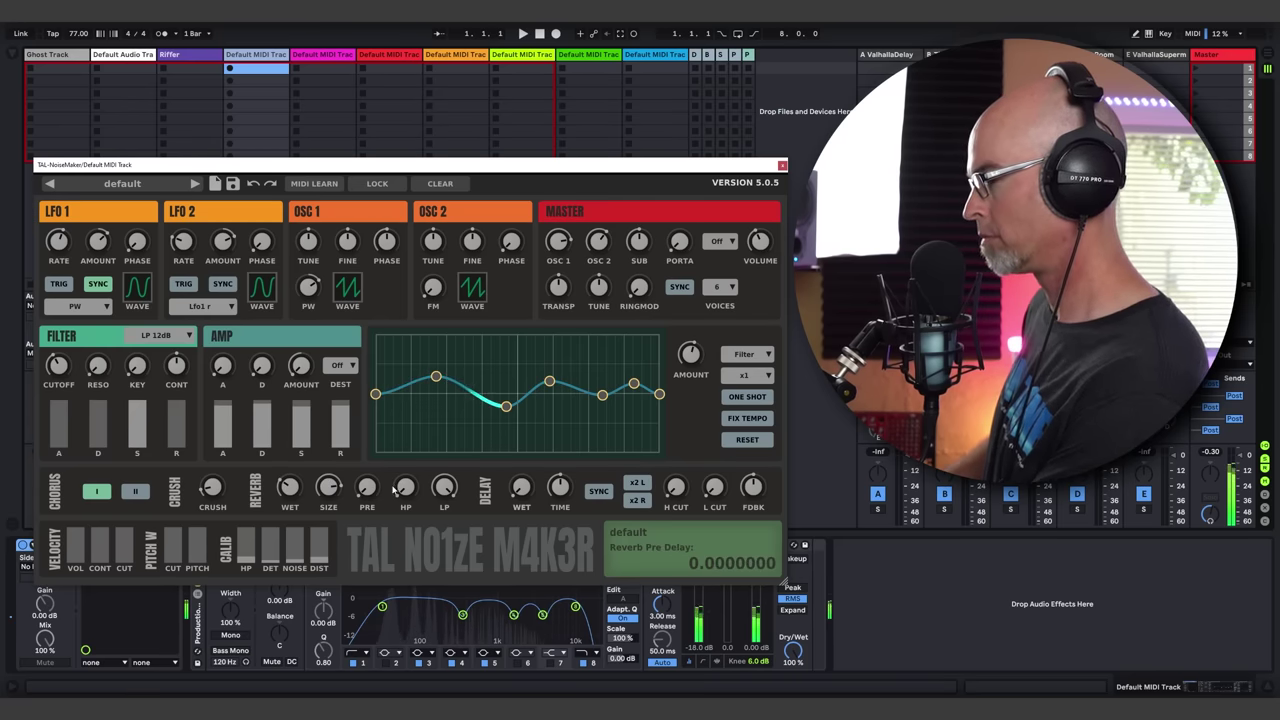
# Trim the reverb's low and high ends with its HP and LP controls, and nudge the filter cutoff down slightly
pyautogui.moveTo(405, 488); pyautogui.dragTo(445, 495)
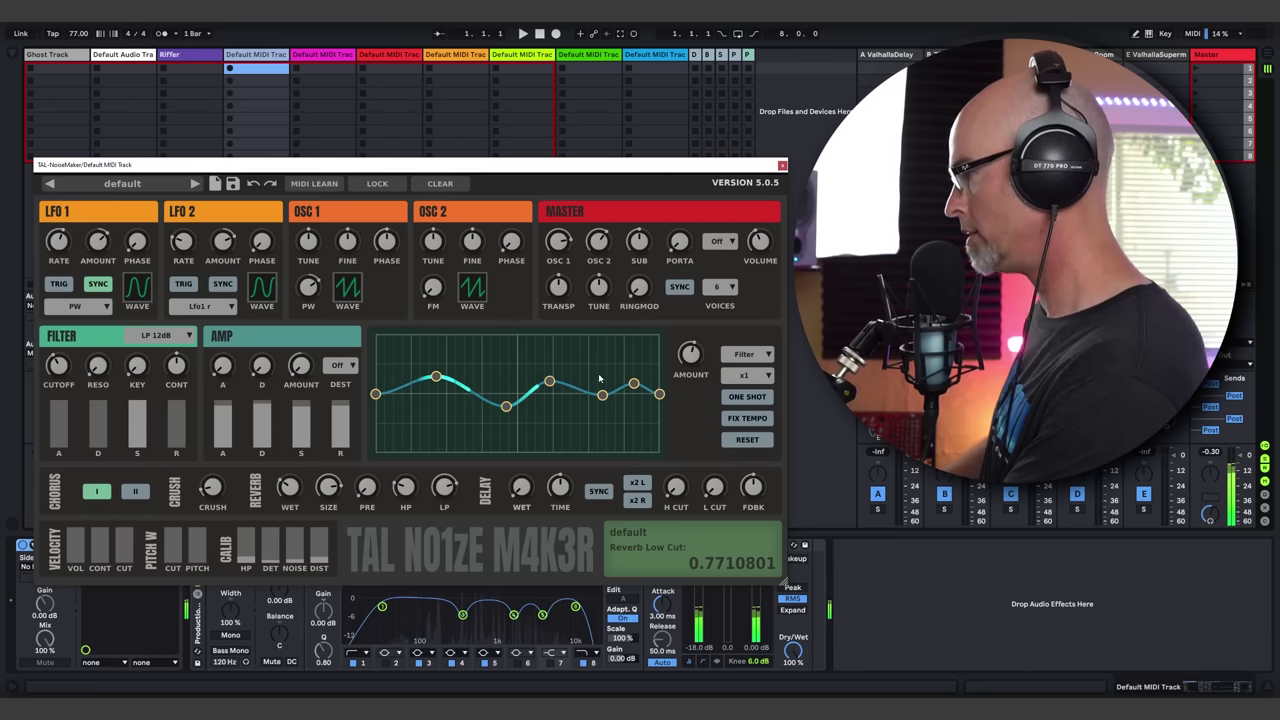
pyautogui.moveTo(66, 364); pyautogui.dragTo(67, 371)
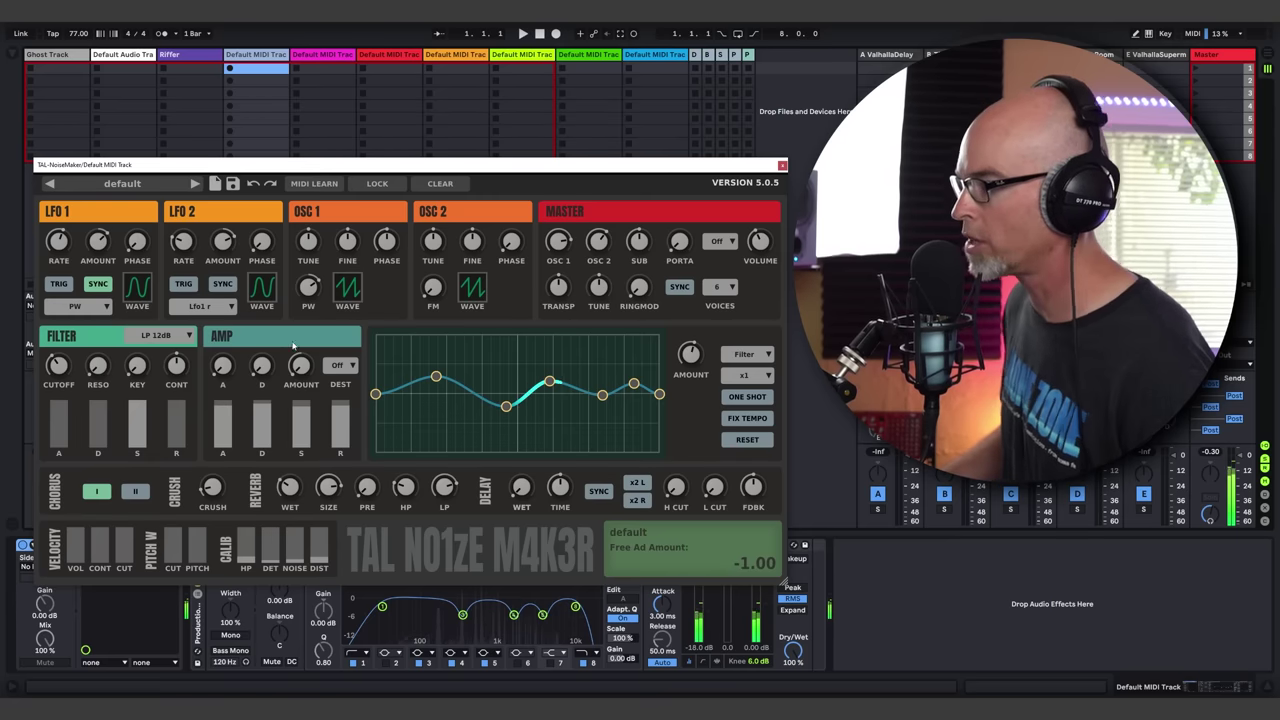
# Route the attack-decay envelope to FM, raise its amount and attack, and set Osc 2's FM to about 0.19
pyautogui.click(341, 366)
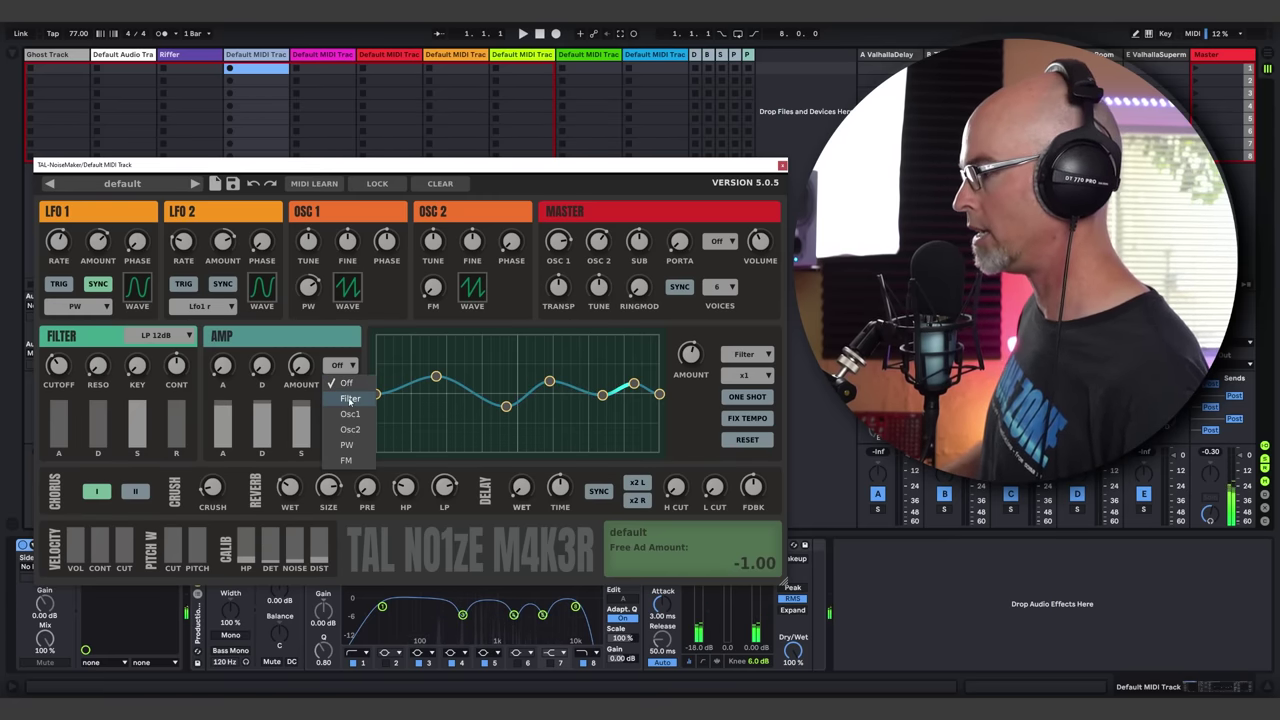
pyautogui.click(347, 460)
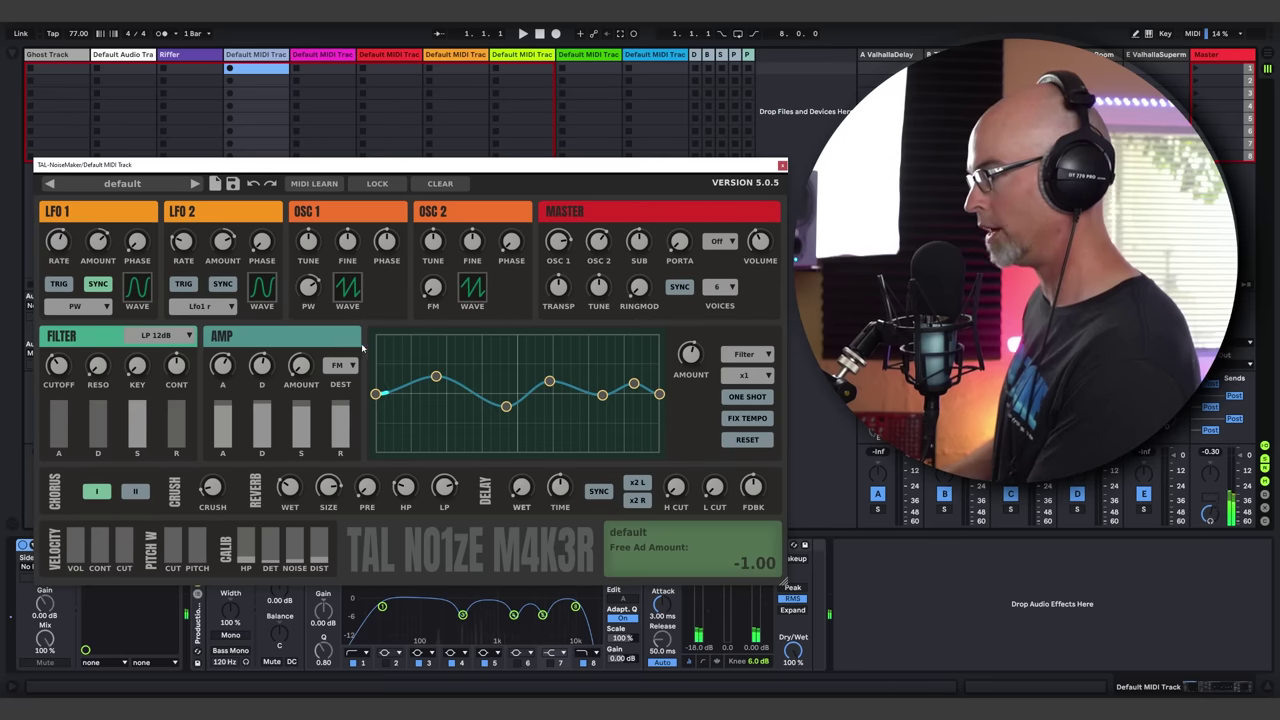
pyautogui.moveTo(437, 289); pyautogui.dragTo(441, 259)
pyautogui.moveTo(301, 361); pyautogui.dragTo(326, 266)
pyautogui.moveTo(223, 365); pyautogui.dragTo(266, 352)
# Try a pulse wave on Osc 2, settle on a sine wave and set its FM to about 0.24
pyautogui.click(472, 287)
pyautogui.click(476, 354)
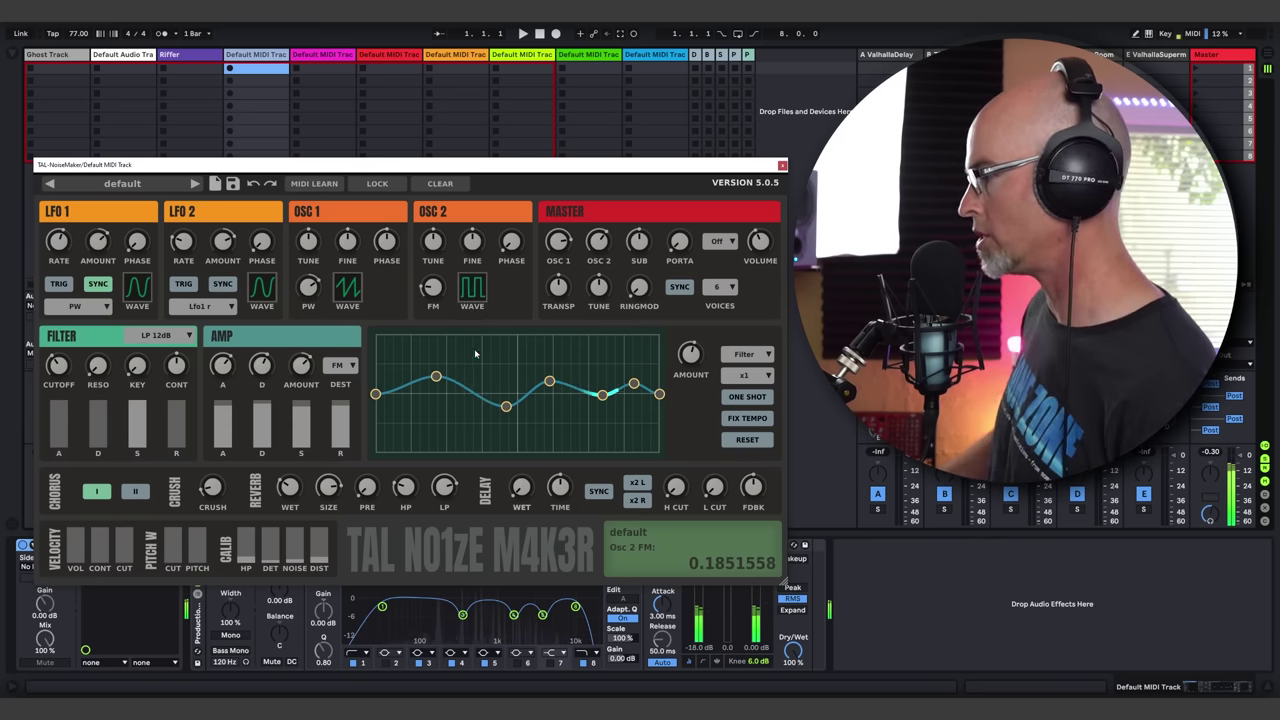
pyautogui.click(476, 294)
pyautogui.click(476, 408)
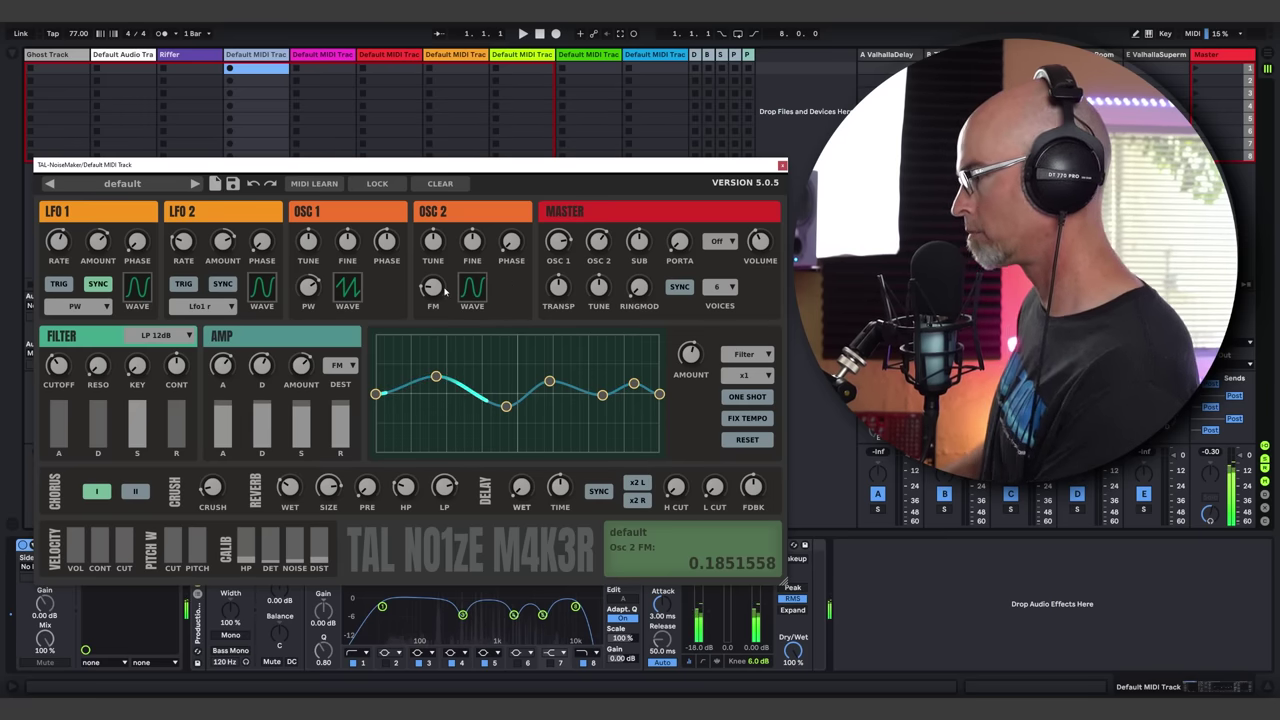
pyautogui.scroll(5, 433, 286)
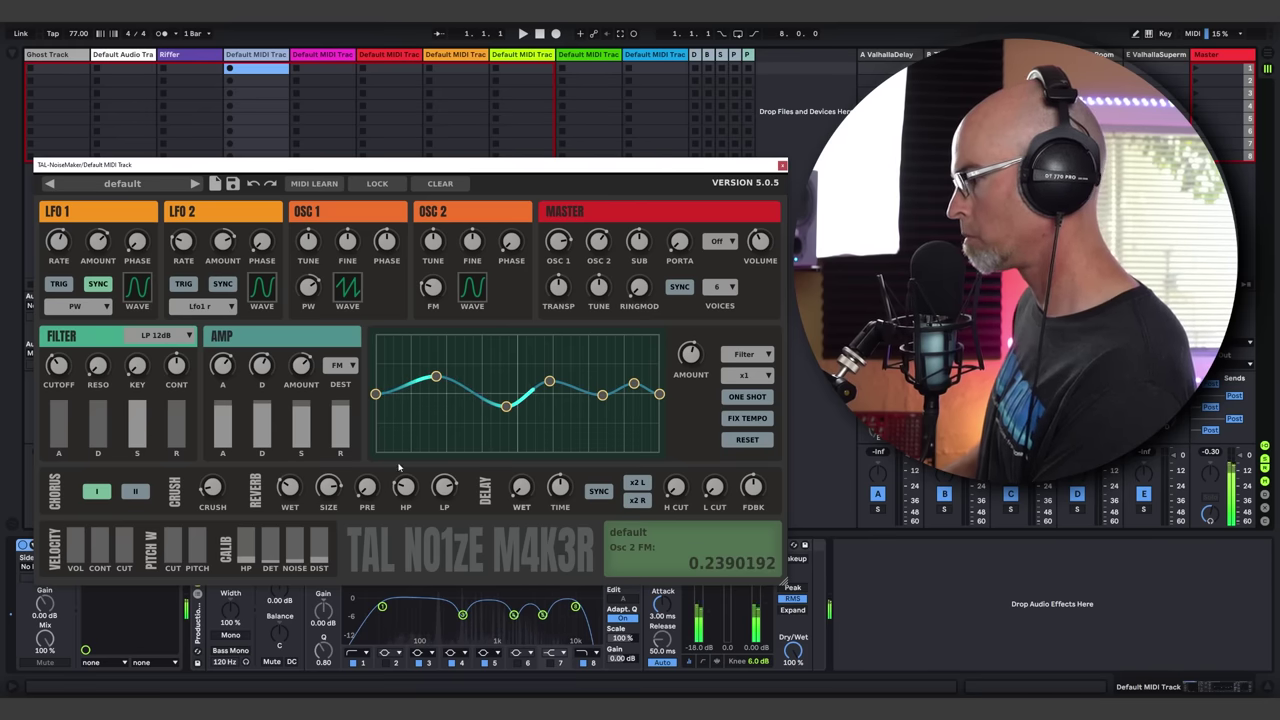
# Increase the reverb further and set up a tempo-synced 1/8 delay with raised wet level and feedback
pyautogui.moveTo(328, 487); pyautogui.dragTo(294, 452)
pyautogui.moveTo(521, 487); pyautogui.dragTo(560, 478)
pyautogui.click(598, 491)
pyautogui.moveTo(562, 492); pyautogui.dragTo(571, 450)
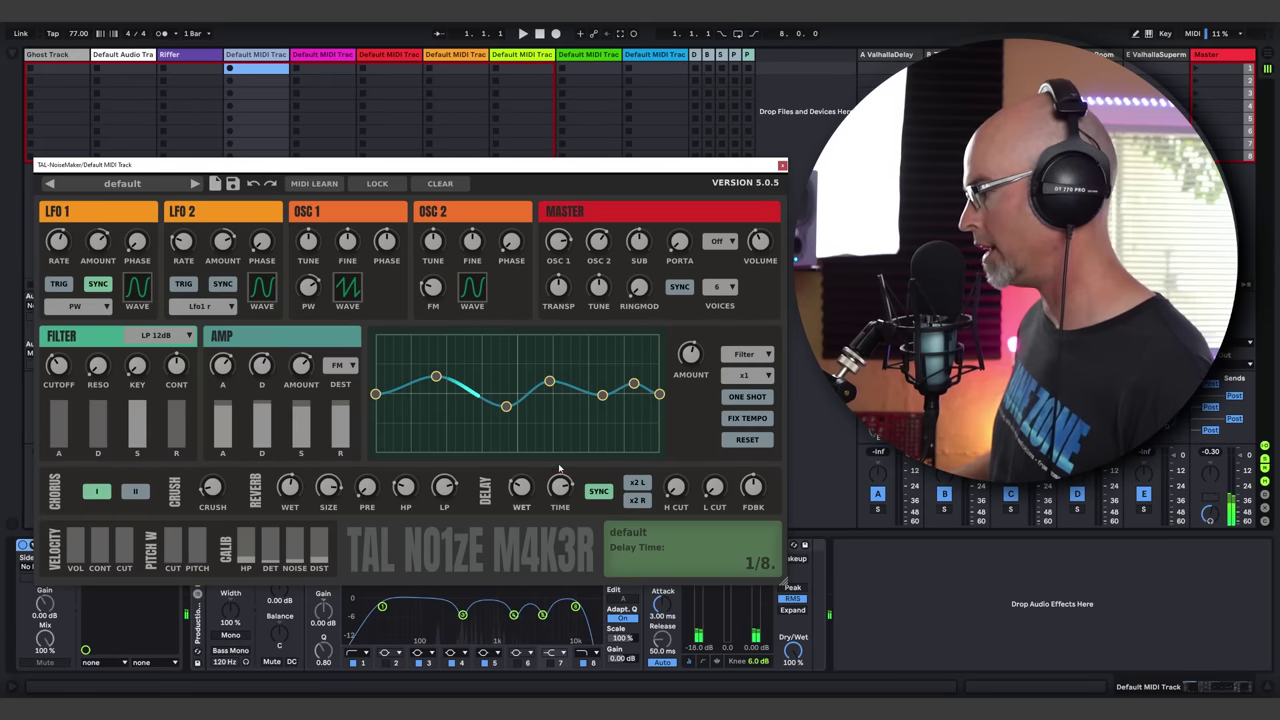
pyautogui.click(528, 491)
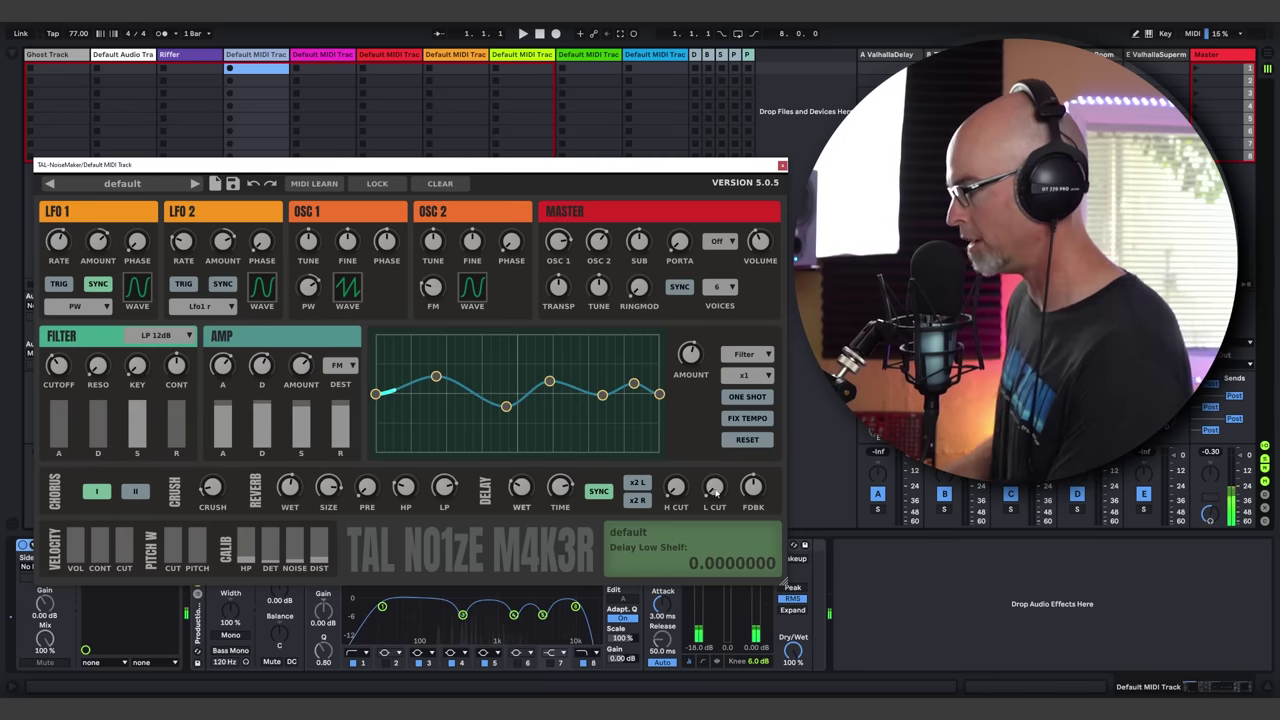
pyautogui.moveTo(744, 490); pyautogui.dragTo(745, 474)
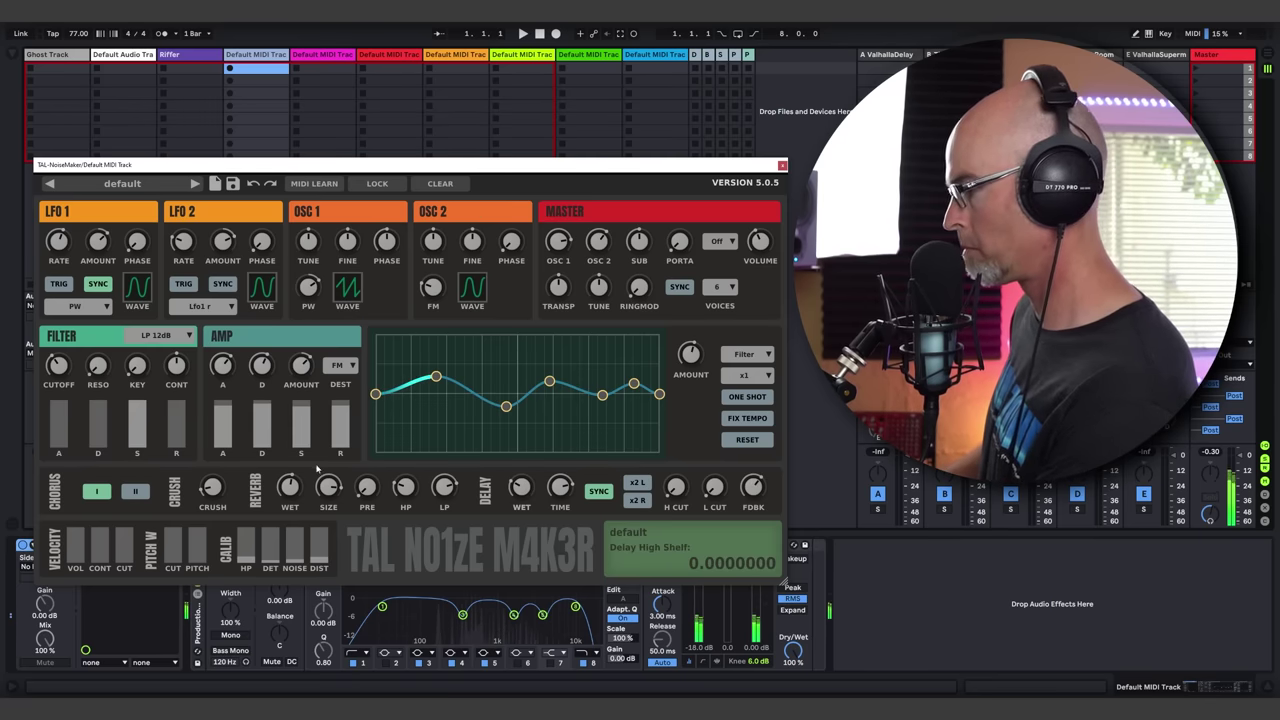
# Set the reverb's wet level to about 0.73
pyautogui.moveTo(292, 489); pyautogui.dragTo(302, 460)
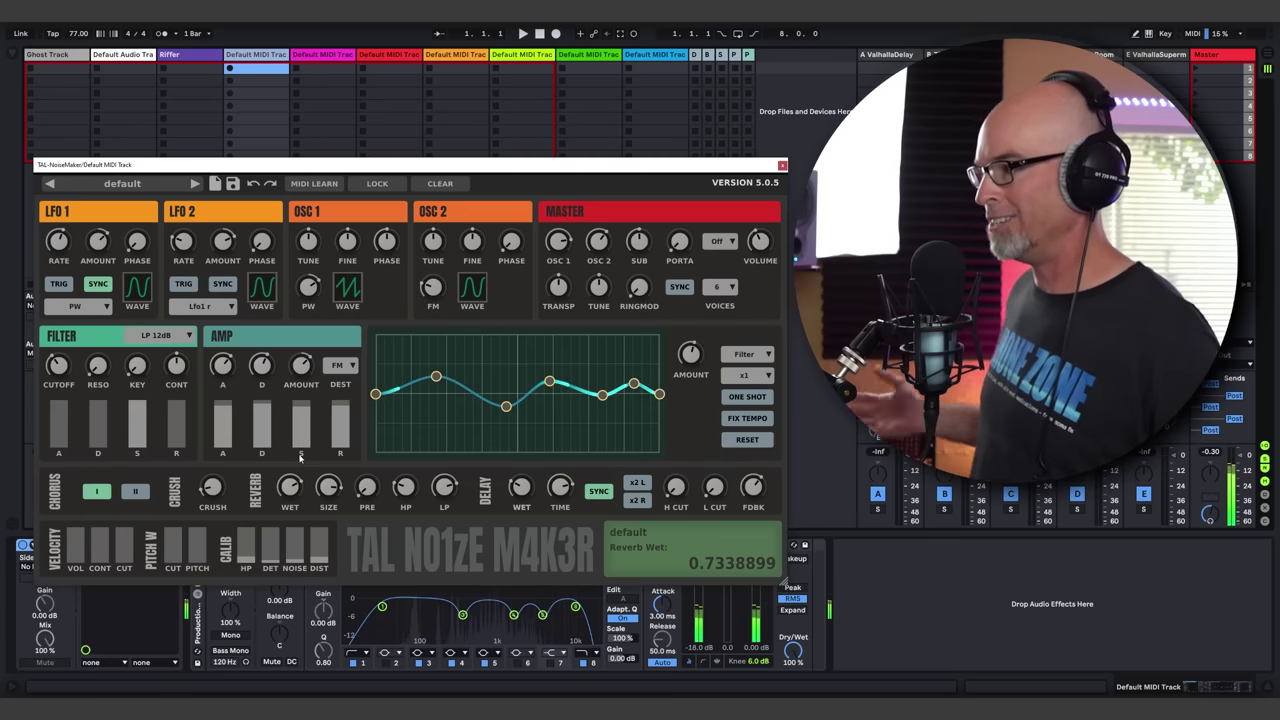
pyautogui.click(316, 404)
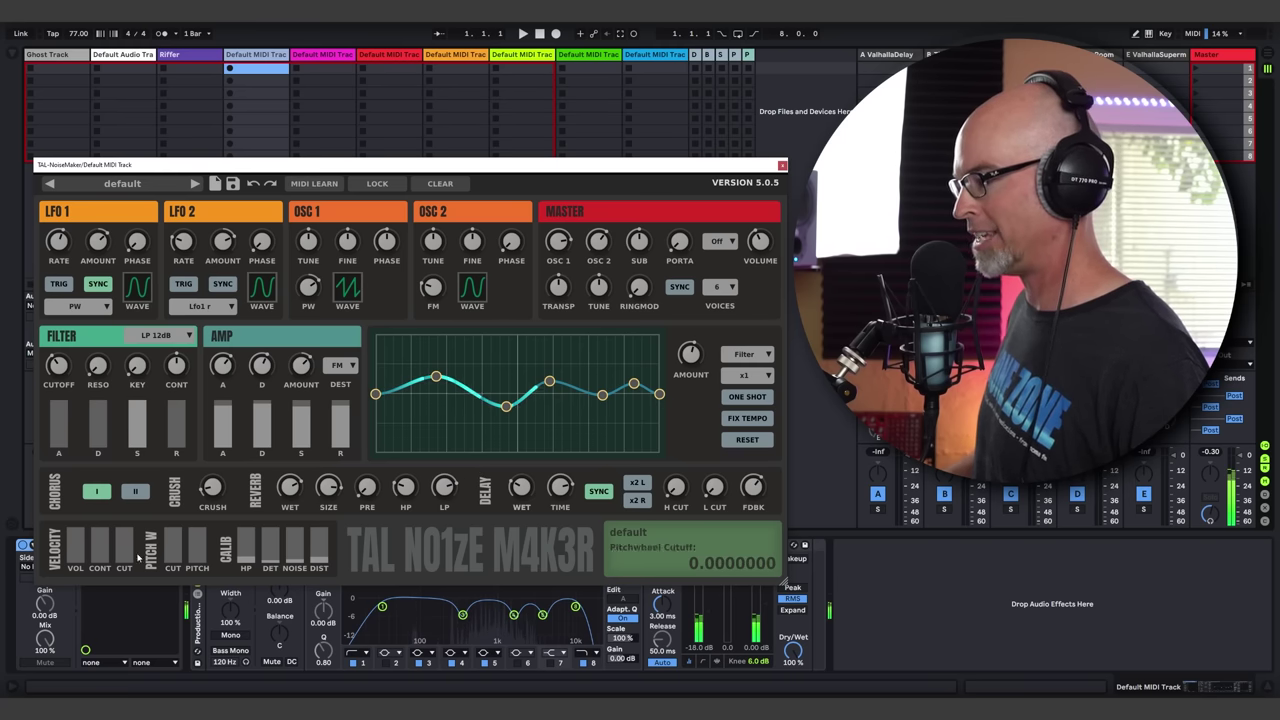
# Add a small amount of velocity control over the filter cutoff
pyautogui.moveTo(83, 558); pyautogui.dragTo(124, 547)
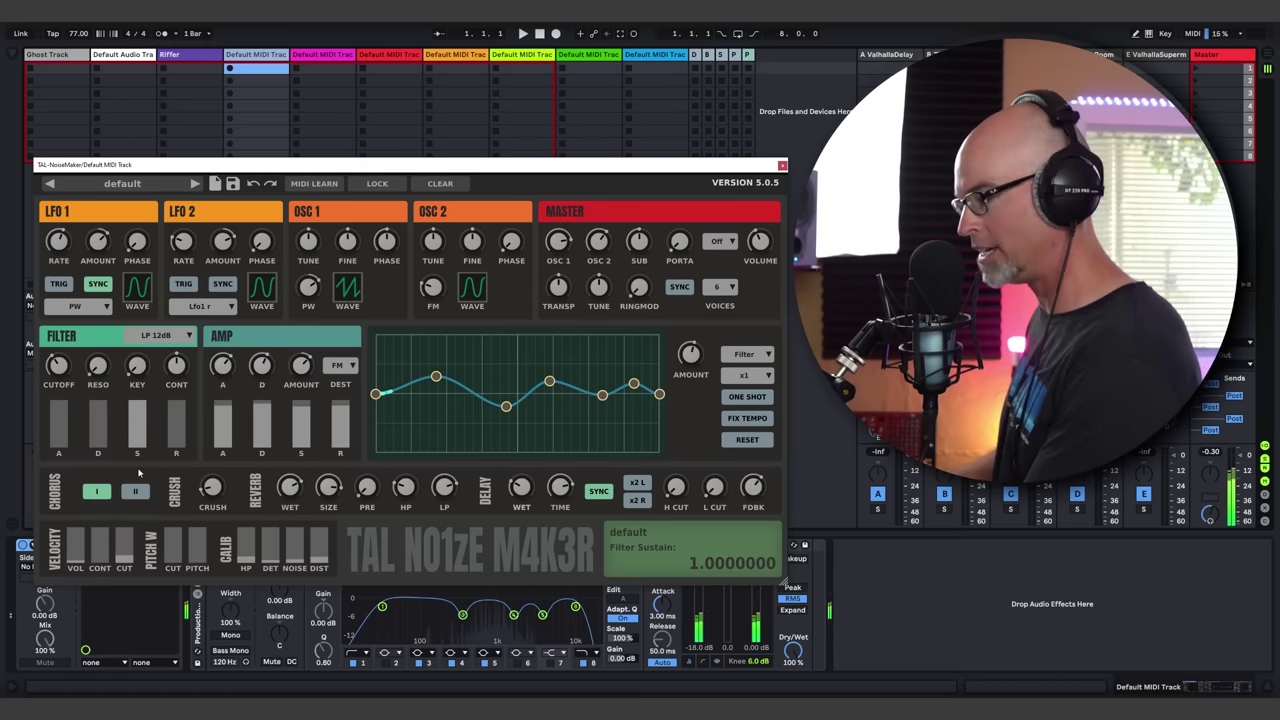
pyautogui.click(125, 557)
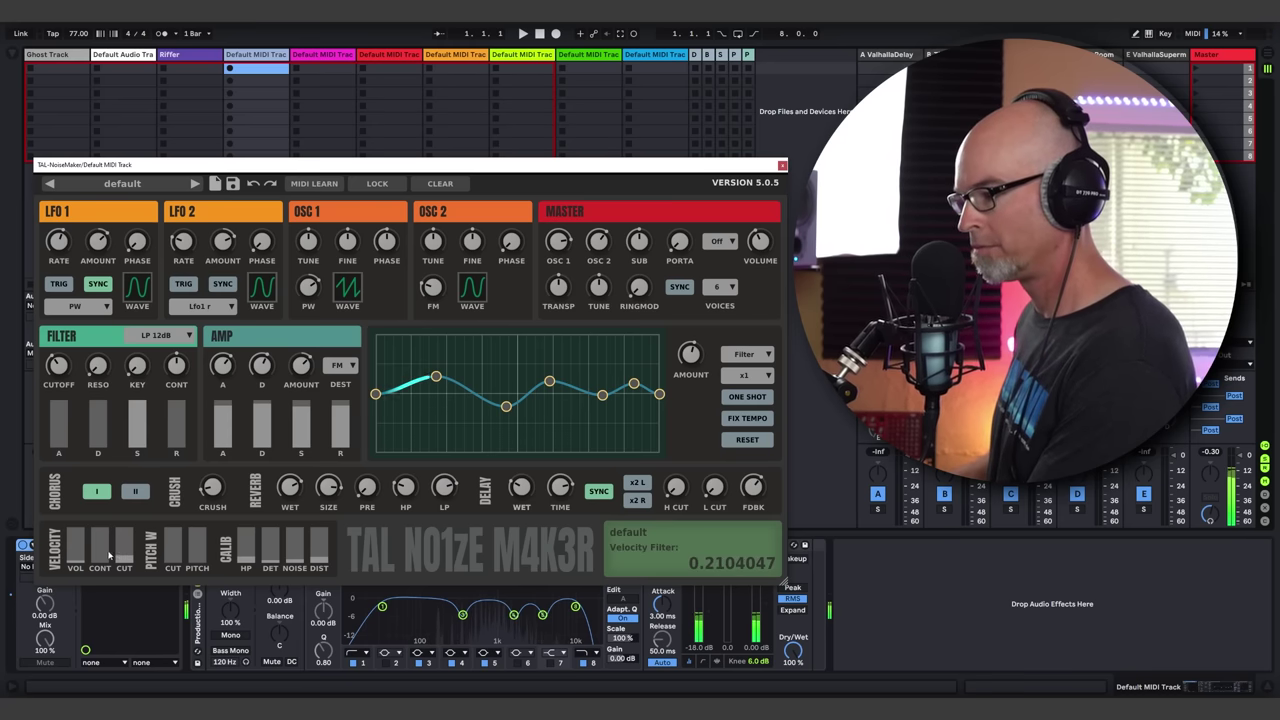
pyautogui.moveTo(124, 558); pyautogui.dragTo(126, 566)
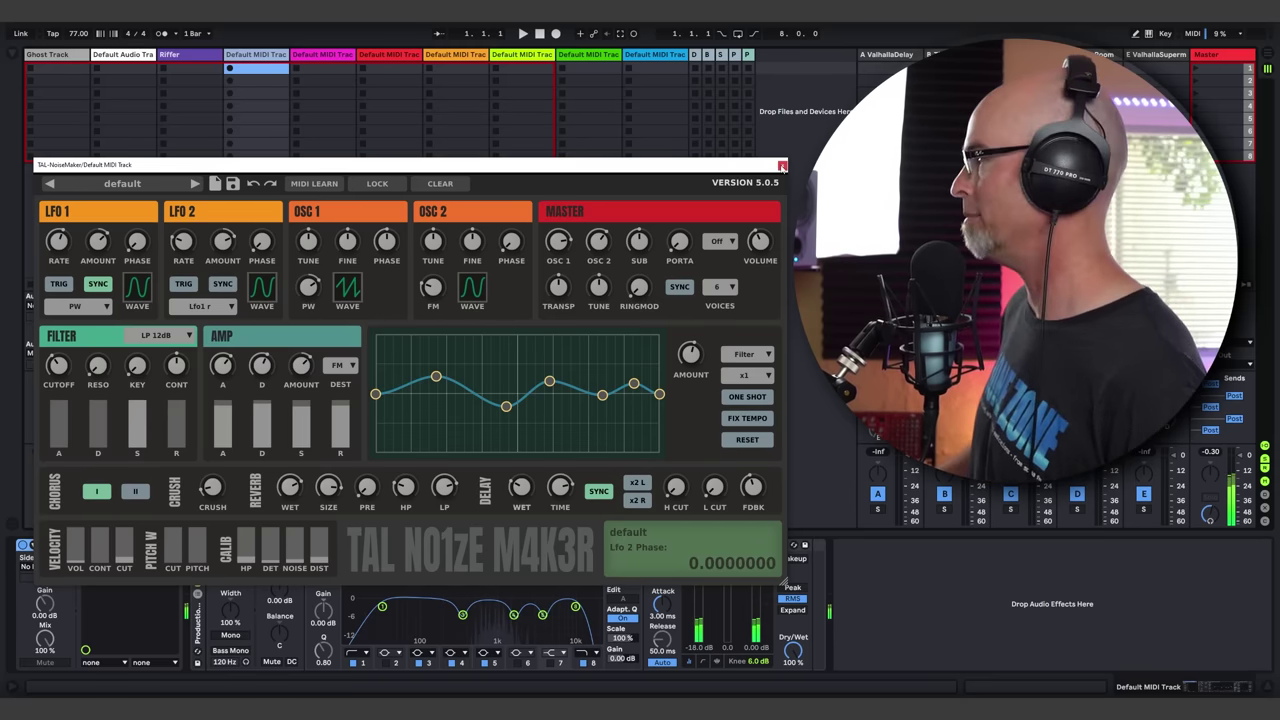
# Close the synth's window and switch to the Arrangement View
pyautogui.click(783, 166)
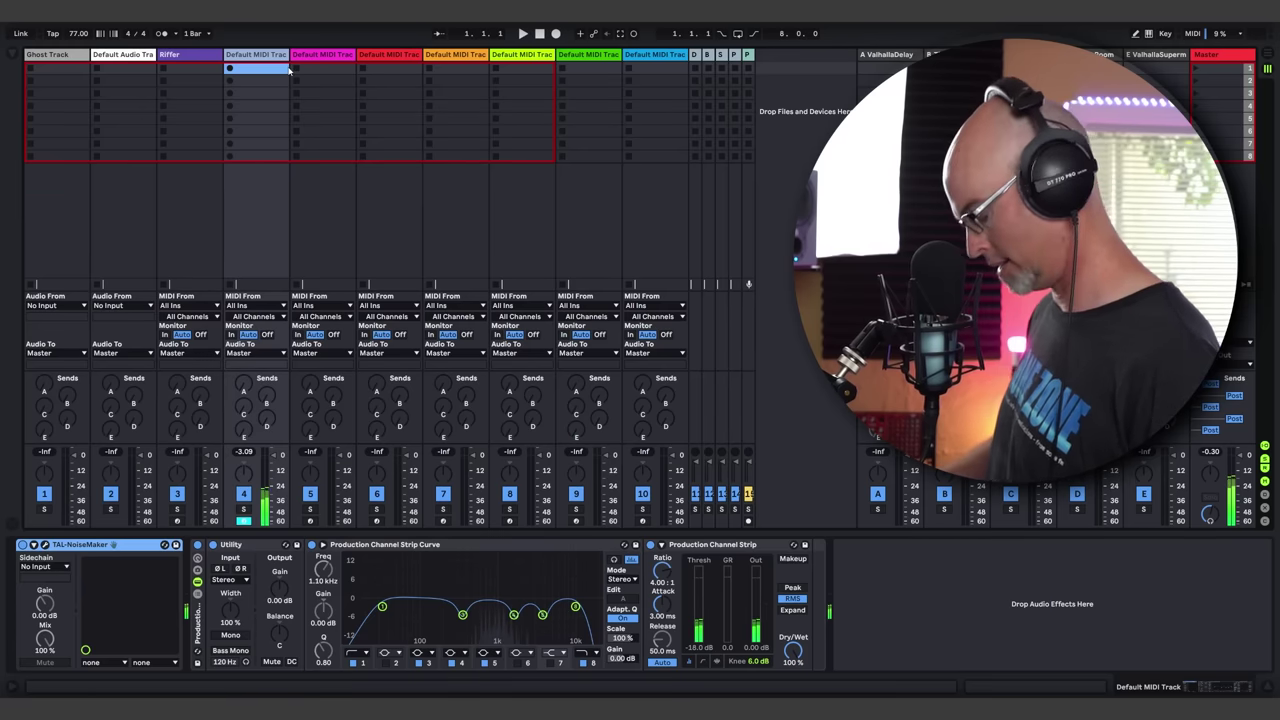
pyautogui.press('Tab')
pyautogui.click(13, 57)
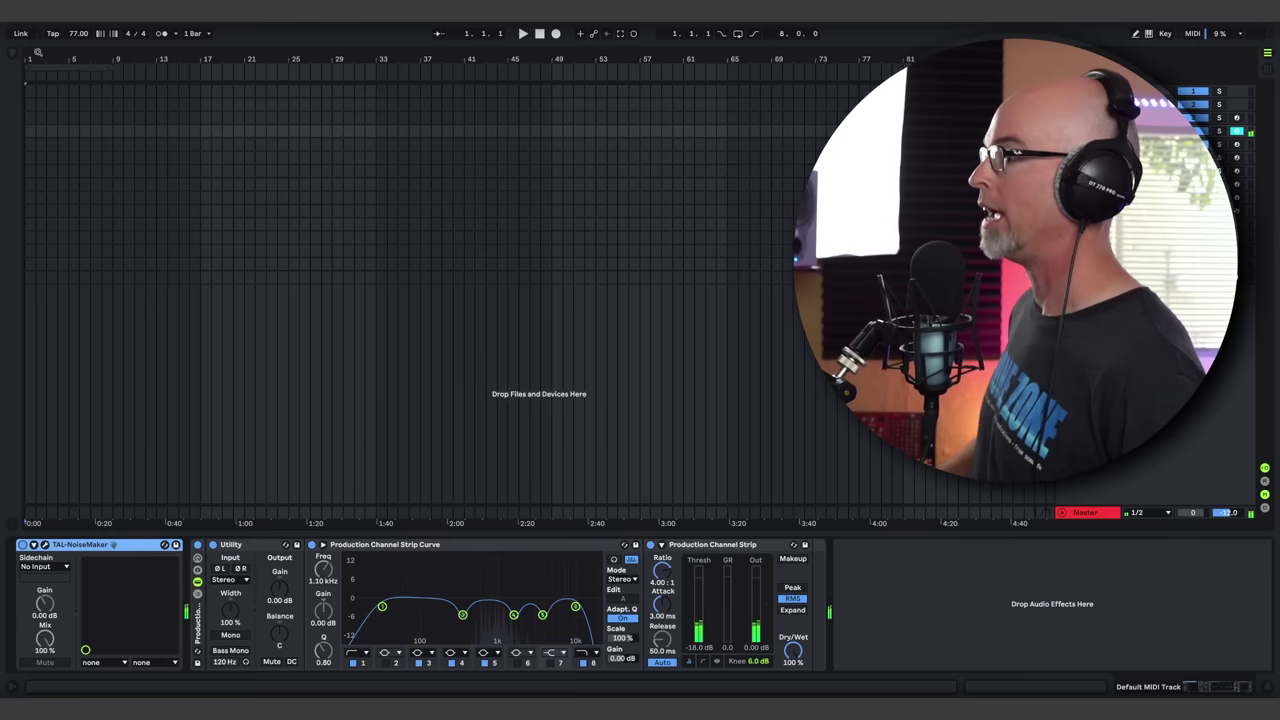
# Unfold the pad's track and create an empty 32-bar MIDI clip on it from bar 1 to bar 33
pyautogui.press('u')
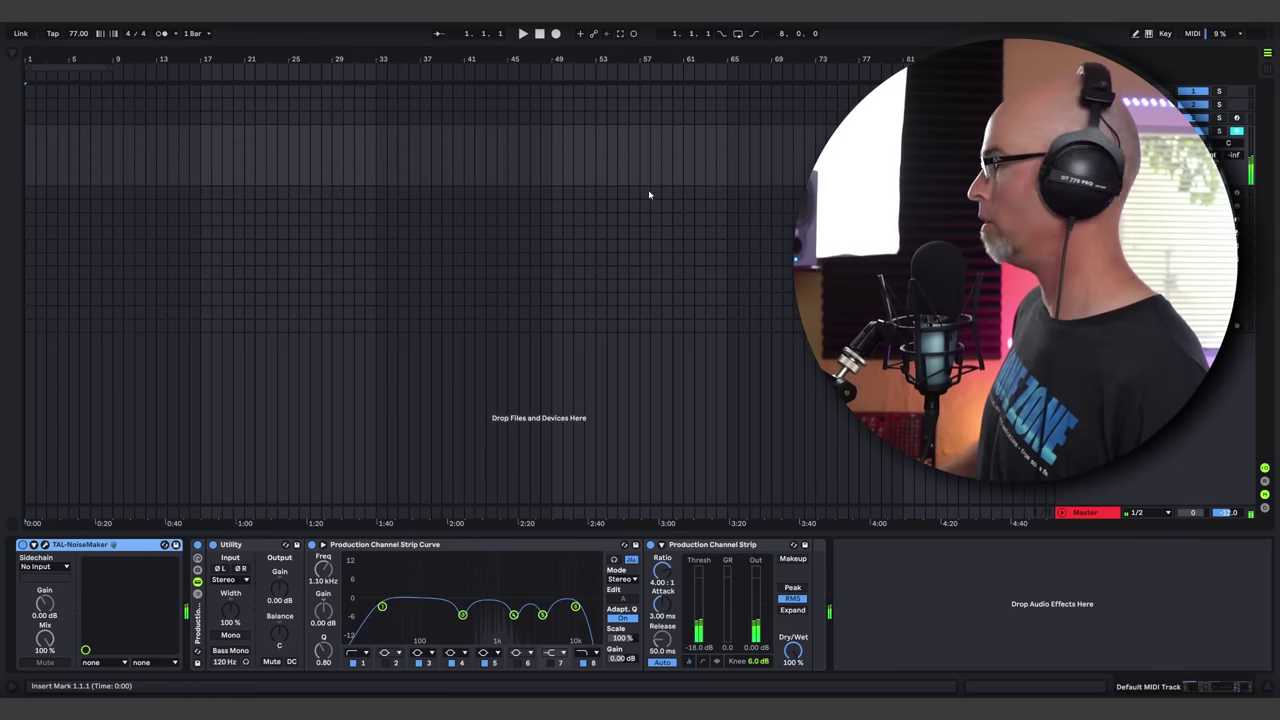
pyautogui.moveTo(374, 158); pyautogui.dragTo(20, 184)
pyautogui.hotkey('ctrl', 'shift', 'm')
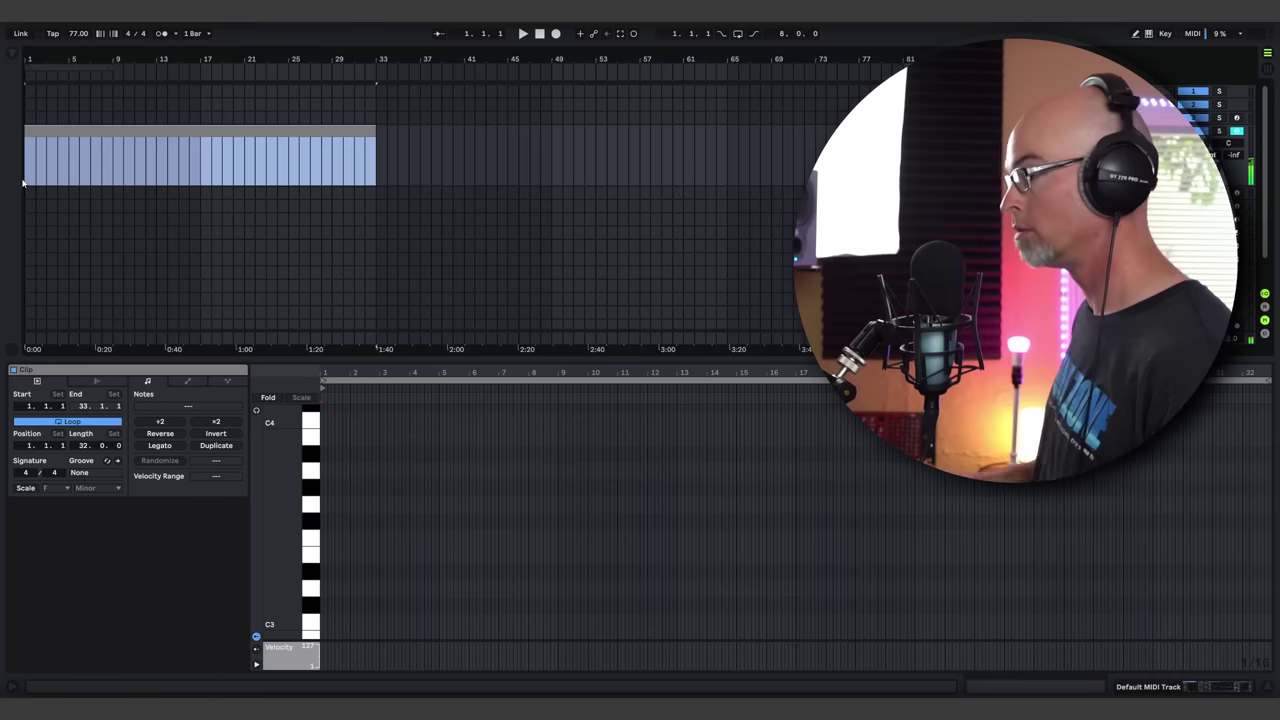
# Colour the clip purple and enable its F Minor scale, limiting the note editor to notes in that scale
pyautogui.rightClick(183, 371)
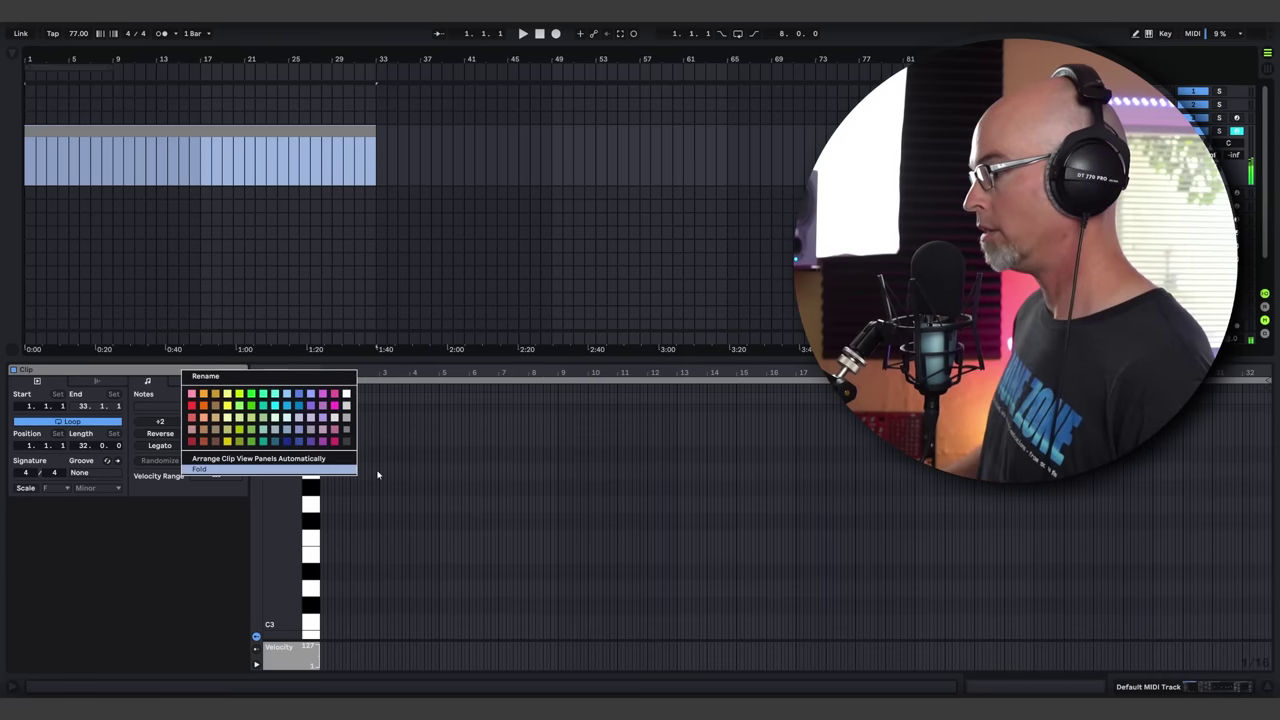
pyautogui.click(310, 405)
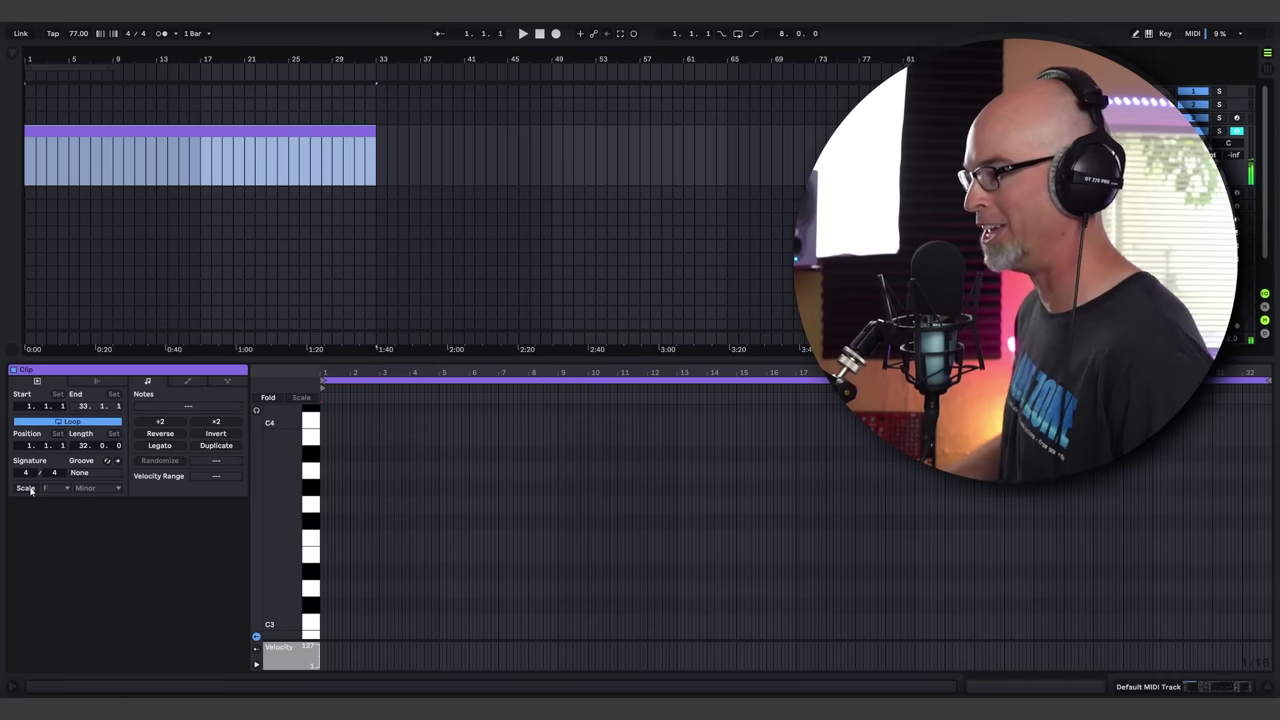
pyautogui.click(26, 488)
pyautogui.click(295, 397)
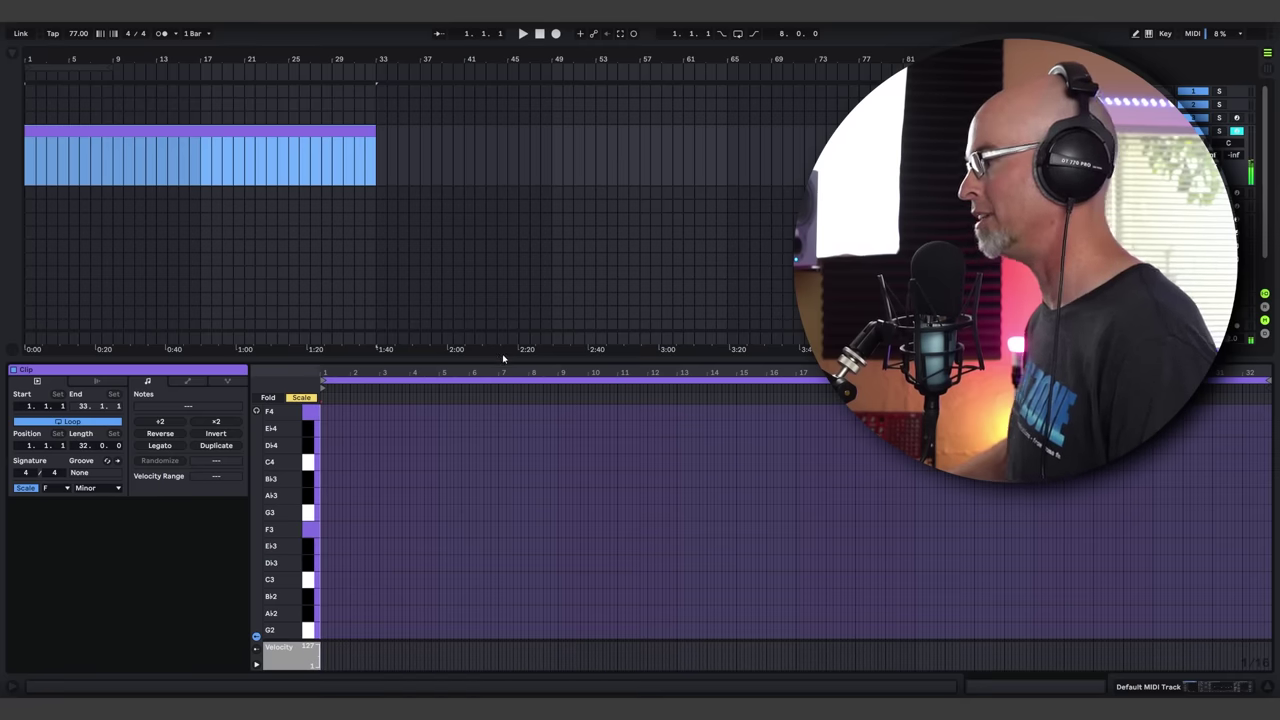
# Turn off the clip's note grid and enlarge the note editor to show the F3 to A♭5 range
pyautogui.moveTo(502, 357); pyautogui.dragTo(502, 117)
pyautogui.rightClick(456, 364)
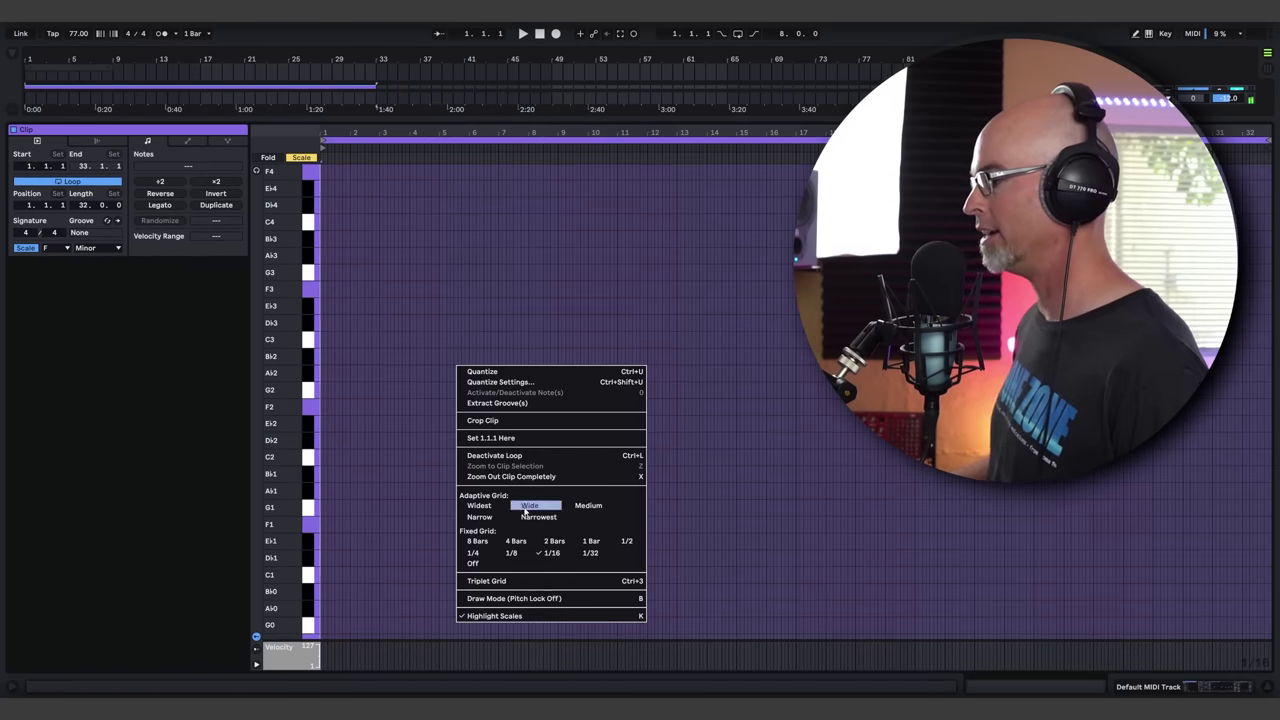
pyautogui.click(485, 562)
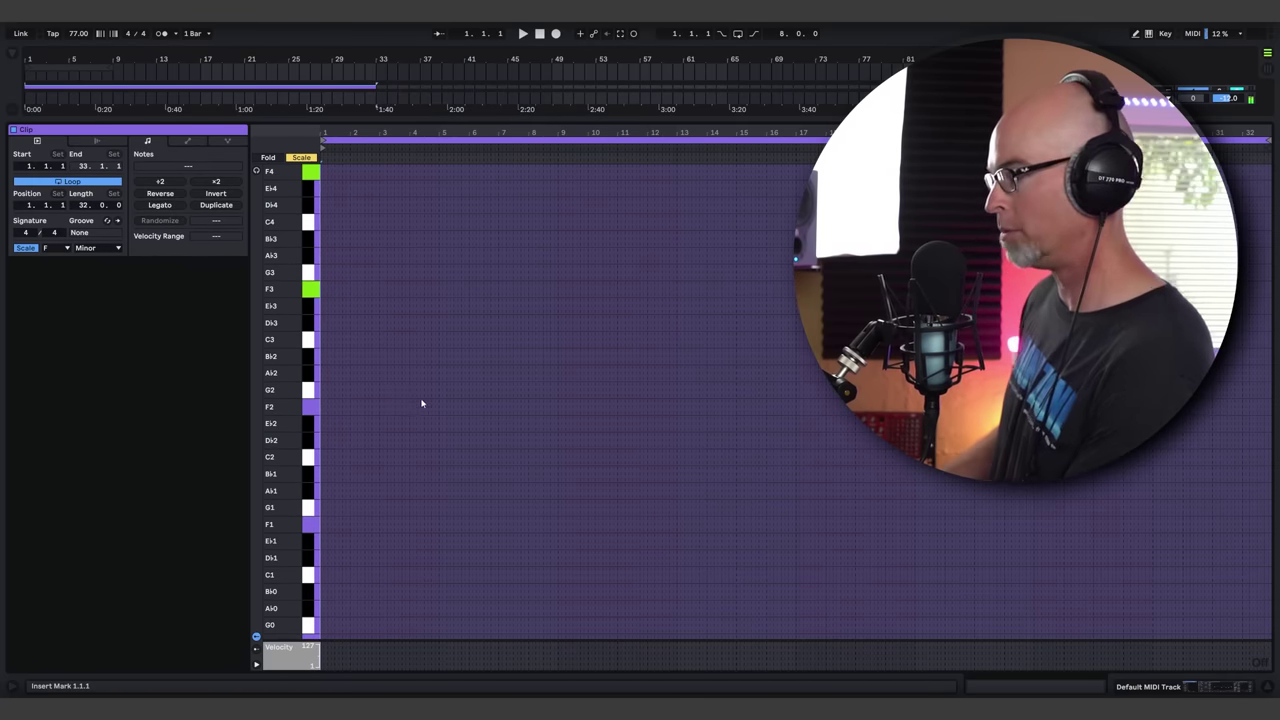
pyautogui.scroll(6, 407, 397)
pyautogui.scroll(1, 422, 403)
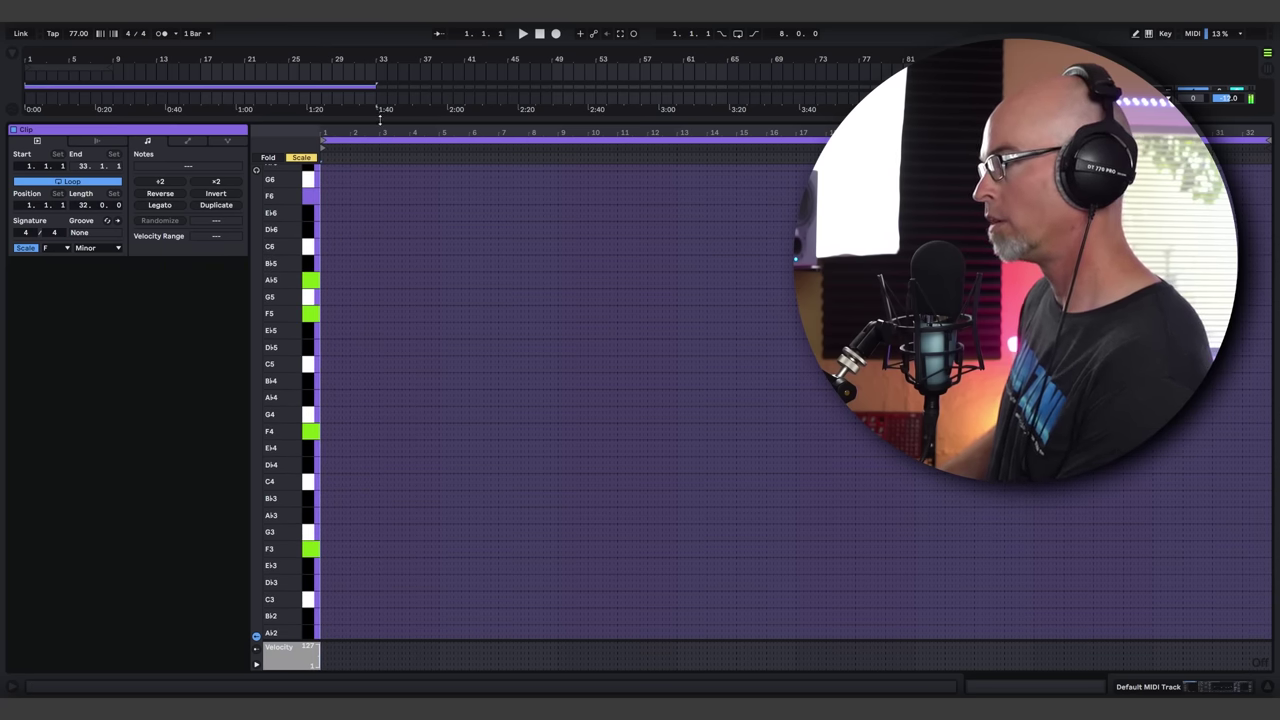
pyautogui.moveTo(380, 119); pyautogui.dragTo(460, 278)
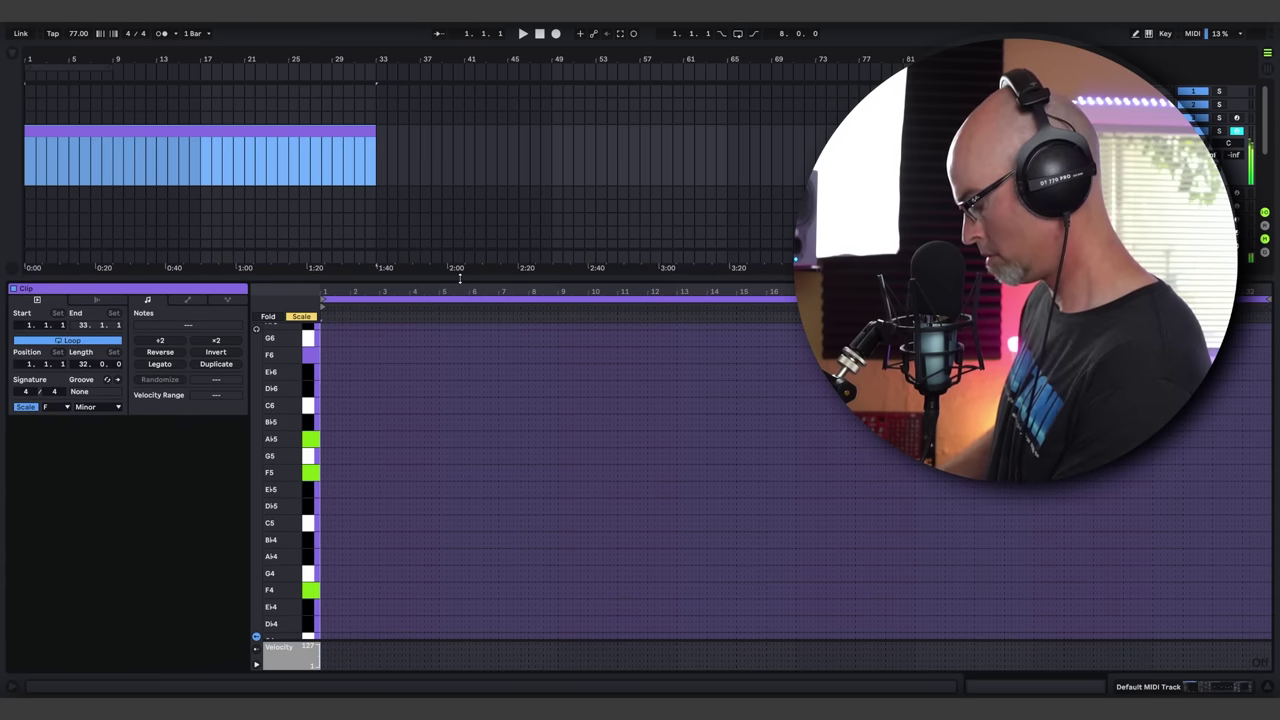
pyautogui.scroll(-3, 460, 435)
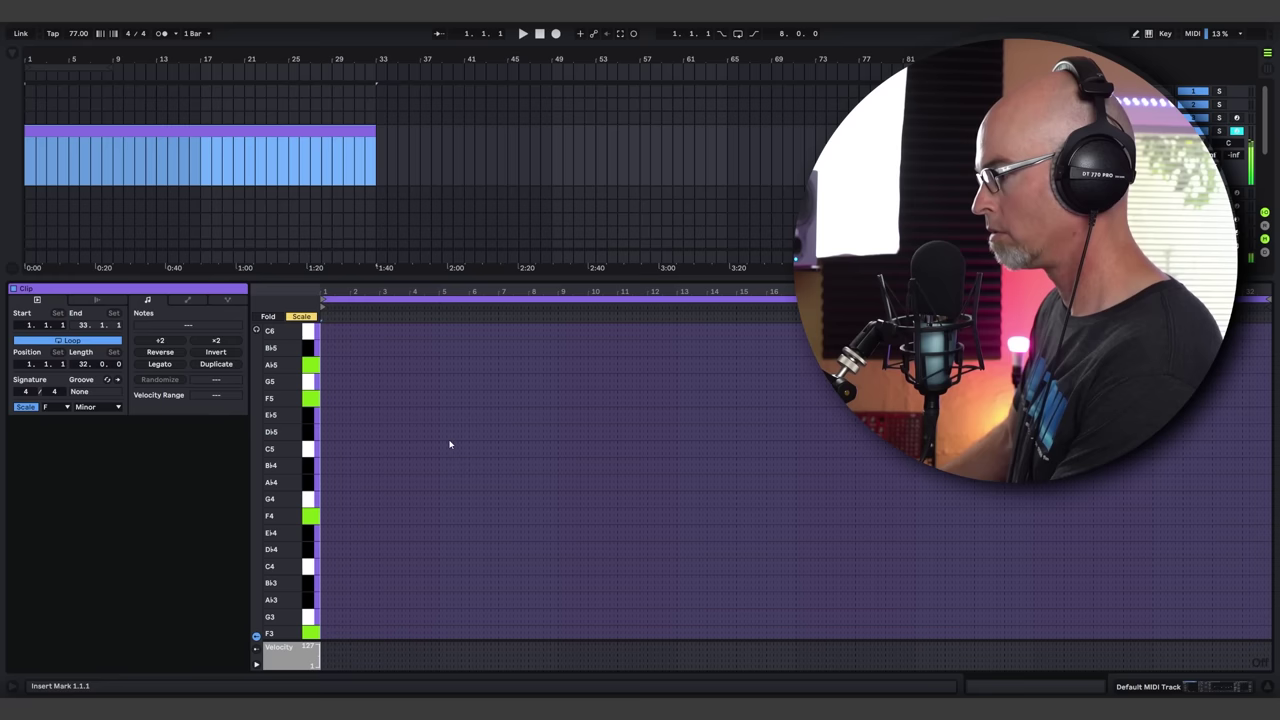
pyautogui.scroll(-2, 416, 442)
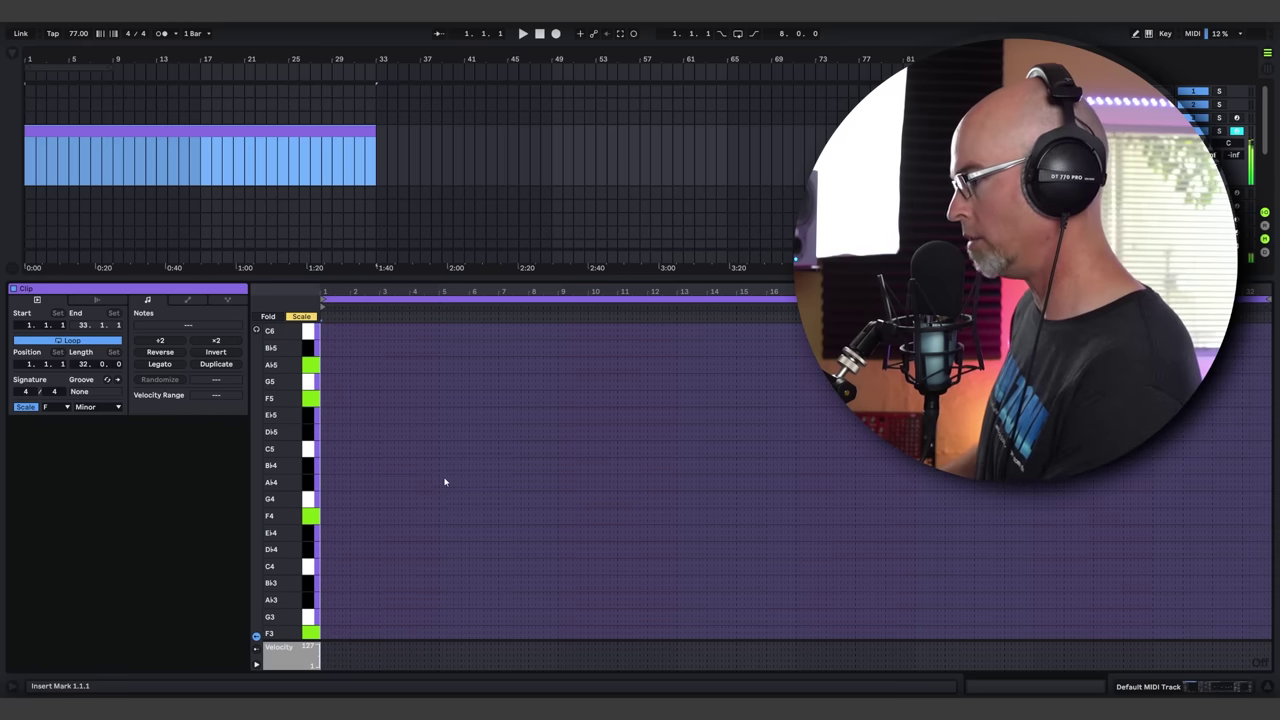
# Draw F3, F4 and F5 notes from bar 1 to about bars 13.3, 10.4 and 9, and A♭5 from 1.4.3 to 8.4.1
pyautogui.rightClick(403, 508)
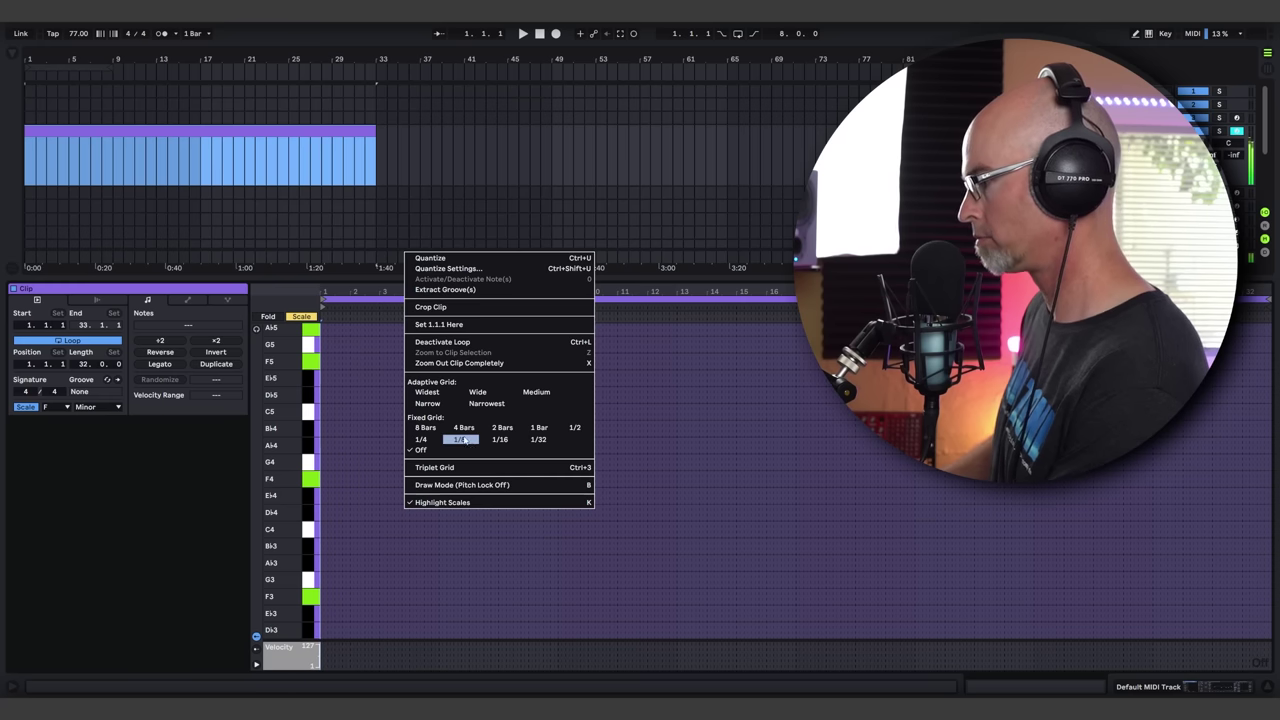
pyautogui.click(474, 486)
pyautogui.moveTo(325, 596); pyautogui.dragTo(698, 596)
pyautogui.moveTo(325, 478); pyautogui.dragTo(612, 479)
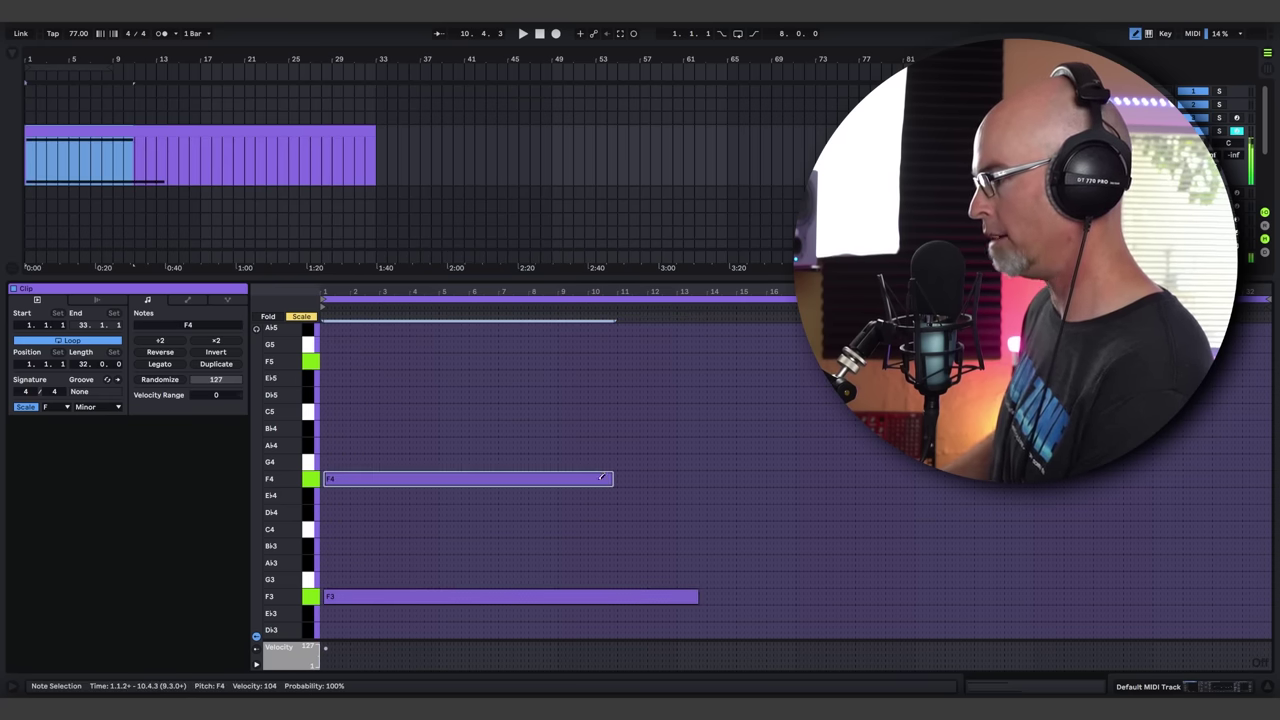
pyautogui.moveTo(332, 360)
pyautogui.mouseDown()
pyautogui.moveTo(551, 374)
pyautogui.moveTo(558, 362)
pyautogui.mouseUp()
pyautogui.scroll(3, 424, 381)
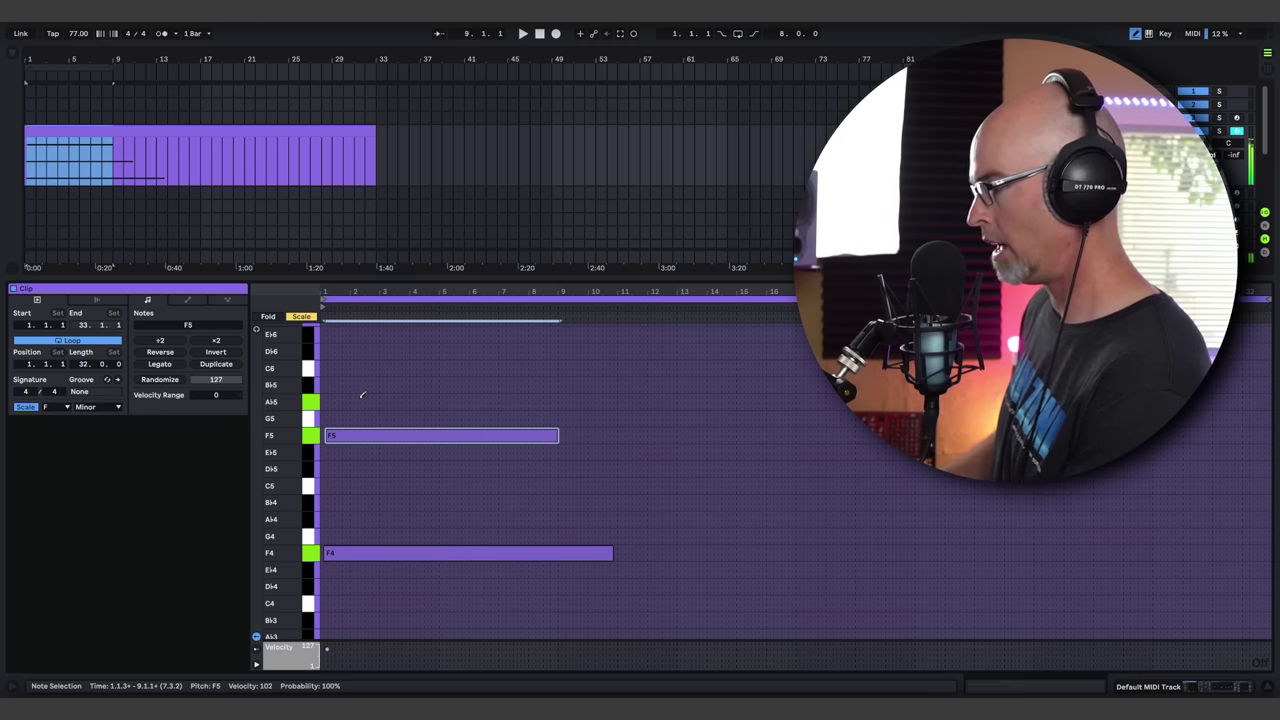
pyautogui.moveTo(352, 401); pyautogui.dragTo(549, 410)
# Play the clip while trimming A♭5 to end near bar 5 and adding B♭5 over bars 5–6 and G5 over bars 7–8
pyautogui.scroll(-2, 550, 430)
pyautogui.press('space')
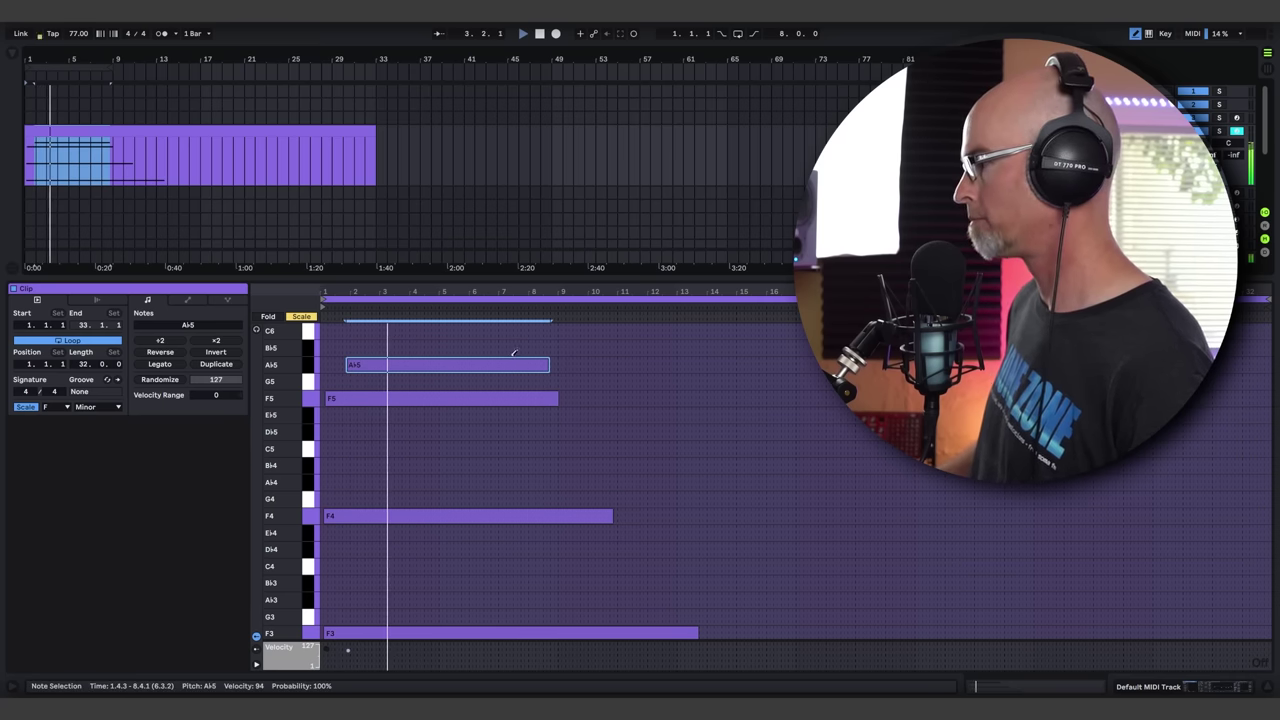
pyautogui.moveTo(549, 358)
pyautogui.mouseDown()
pyautogui.moveTo(438, 358)
pyautogui.moveTo(526, 349)
pyautogui.moveTo(497, 357)
pyautogui.moveTo(556, 381)
pyautogui.mouseUp()
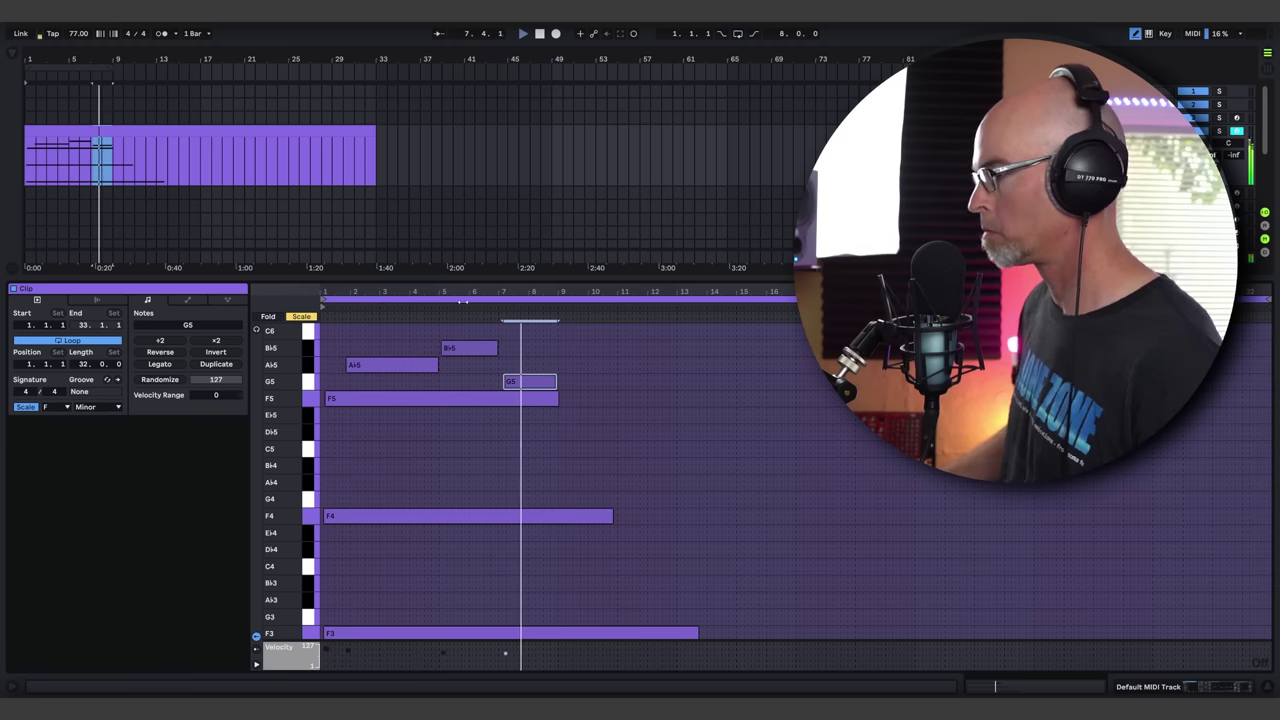
# Reopen the pad's TAL-NoiseMaker window, lower the filter cutoff and set the filter type to LP 18dB while playing from bar 1
pyautogui.hotkey('shift', 'Tab')
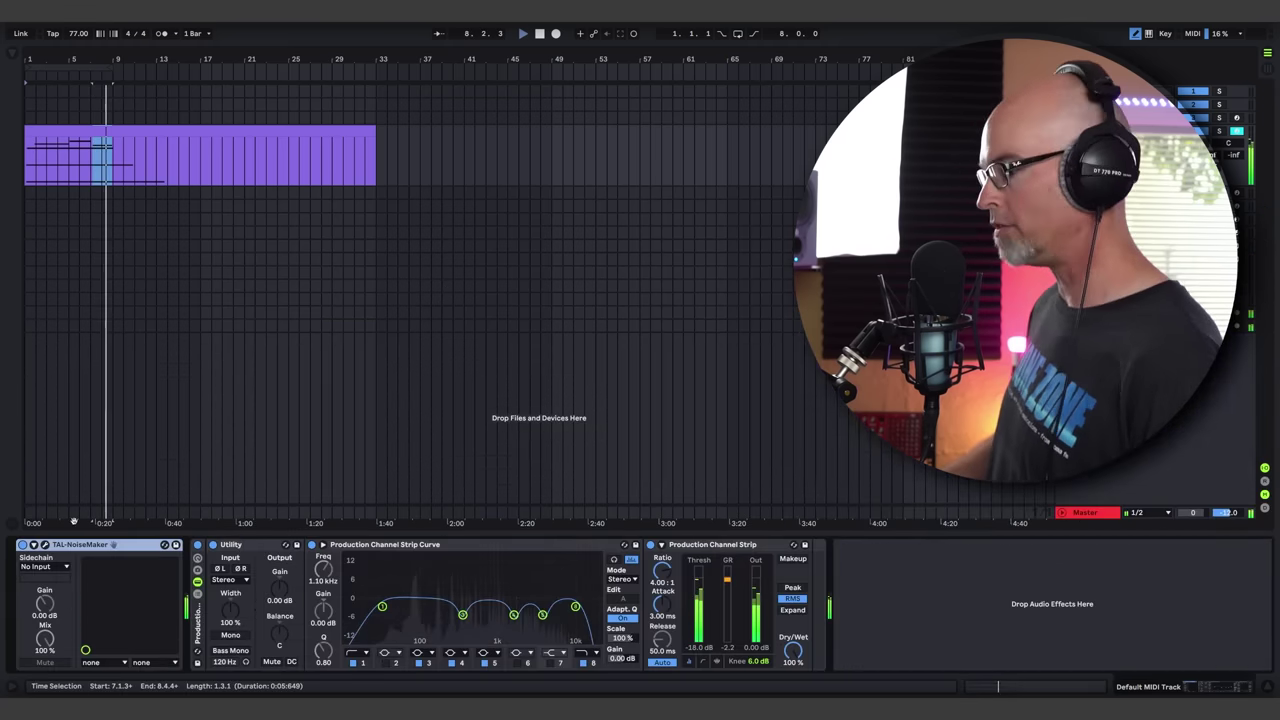
pyautogui.click(47, 545)
pyautogui.moveTo(58, 367); pyautogui.dragTo(68, 385)
pyautogui.press('space')
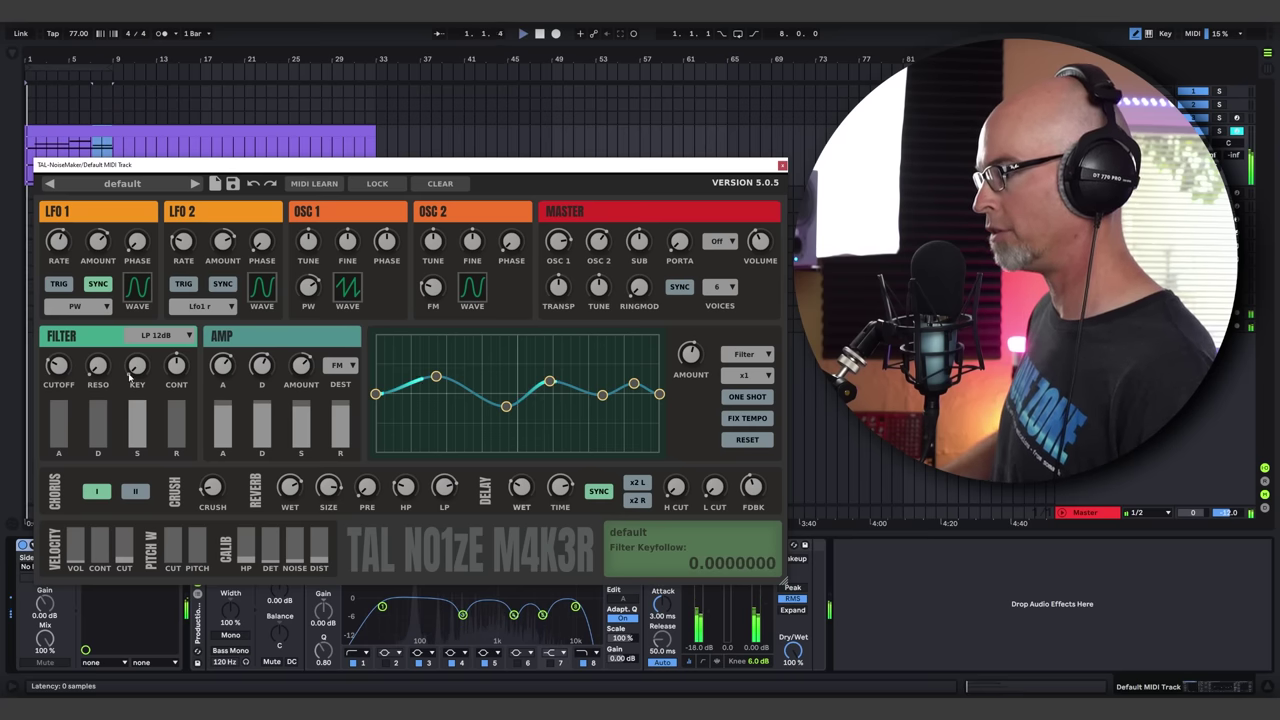
pyautogui.click(142, 338)
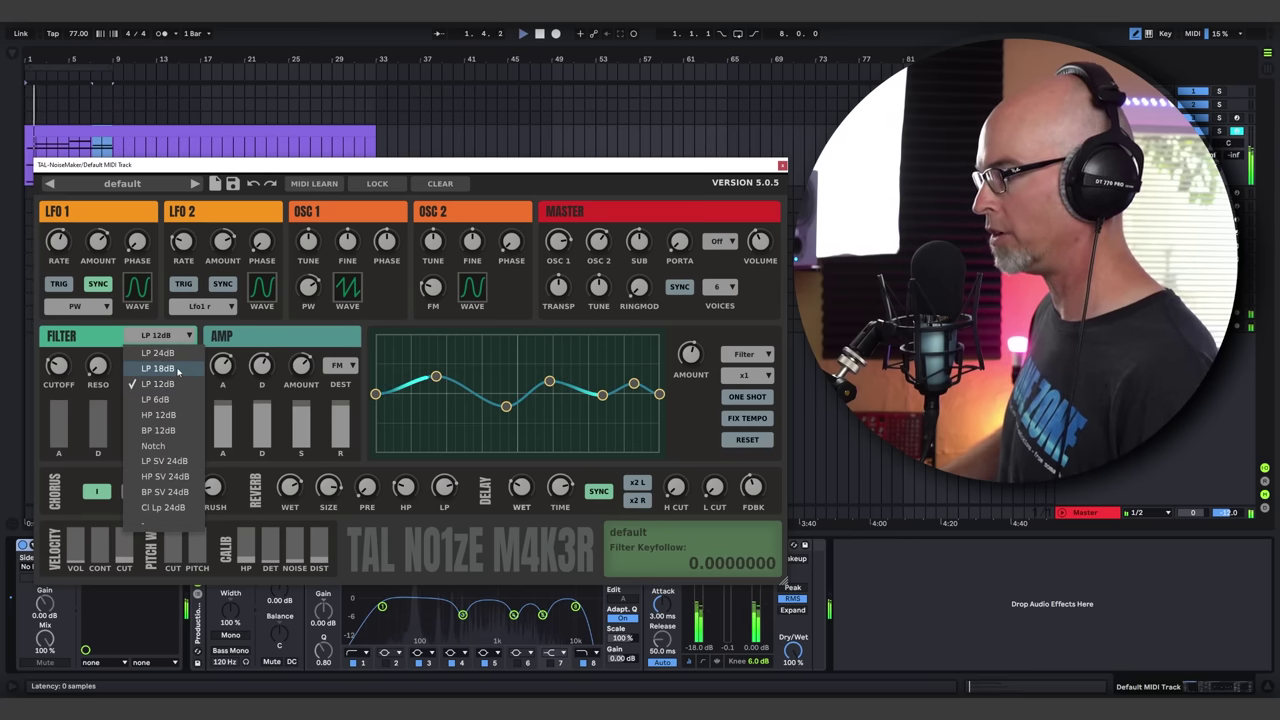
pyautogui.click(150, 372)
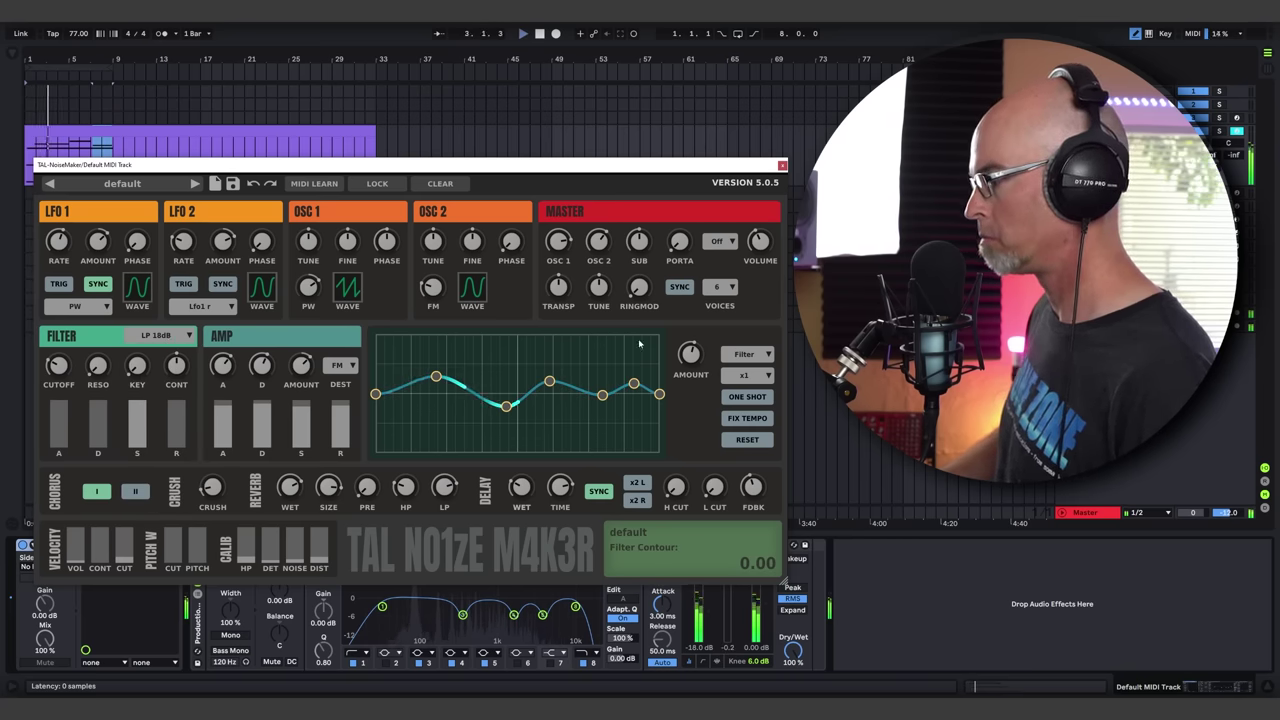
# Lower the amount of the drawn envelope on the filter and slightly raise LFO 1's amount
pyautogui.moveTo(691, 355)
pyautogui.mouseDown()
pyautogui.moveTo(692, 388)
pyautogui.moveTo(695, 376)
pyautogui.mouseUp()
pyautogui.click(95, 253)
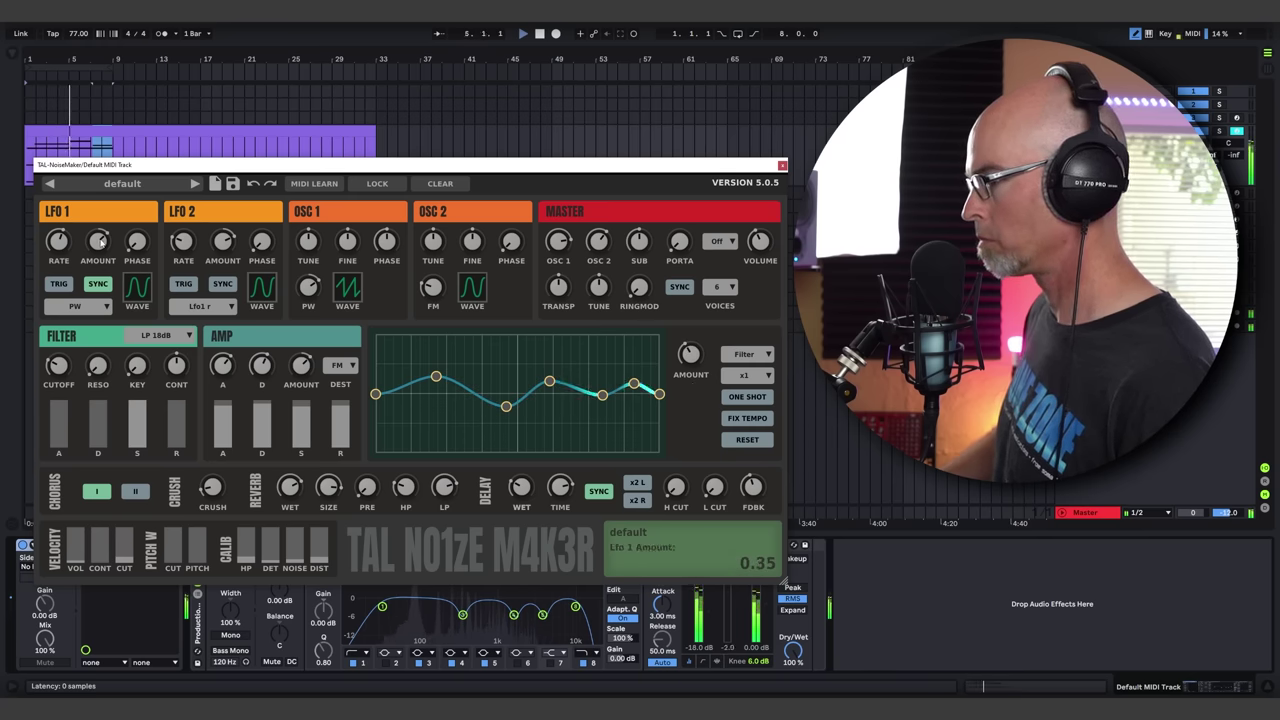
pyautogui.moveTo(100, 242); pyautogui.dragTo(105, 232)
pyautogui.click(59, 240)
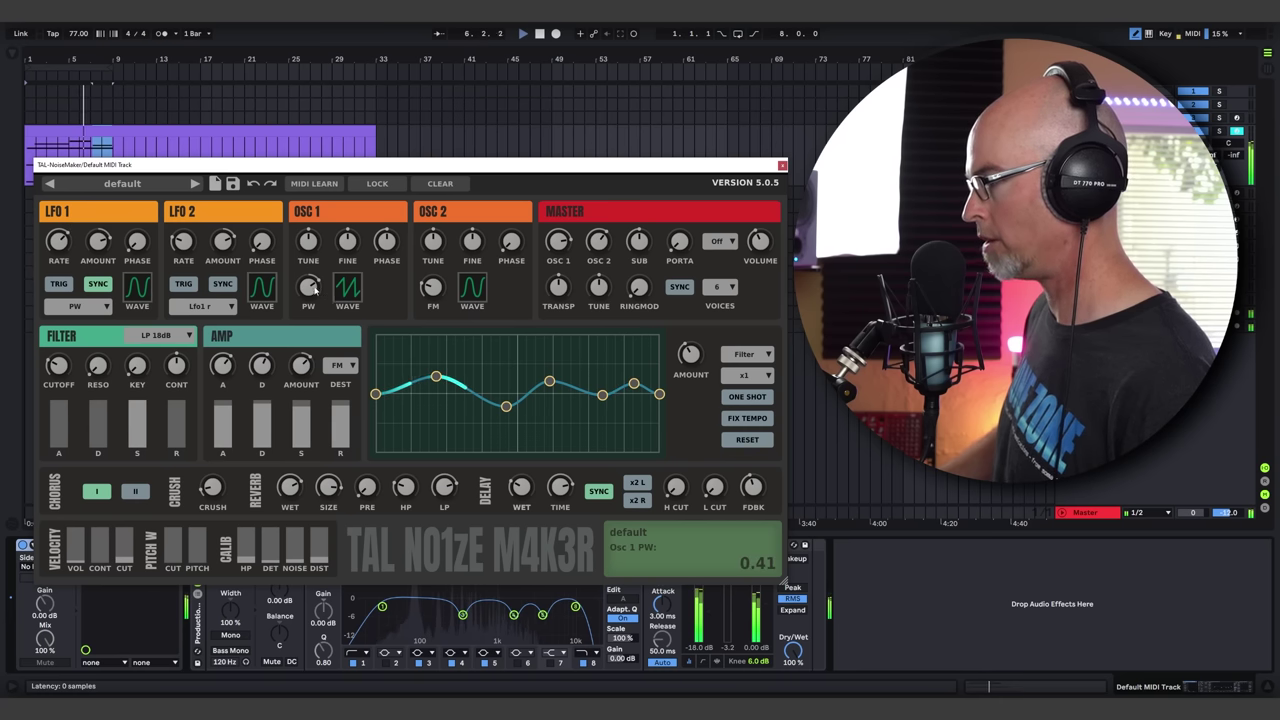
# Change oscillator 1's waveform from sawtooth to pulse
pyautogui.click(347, 288)
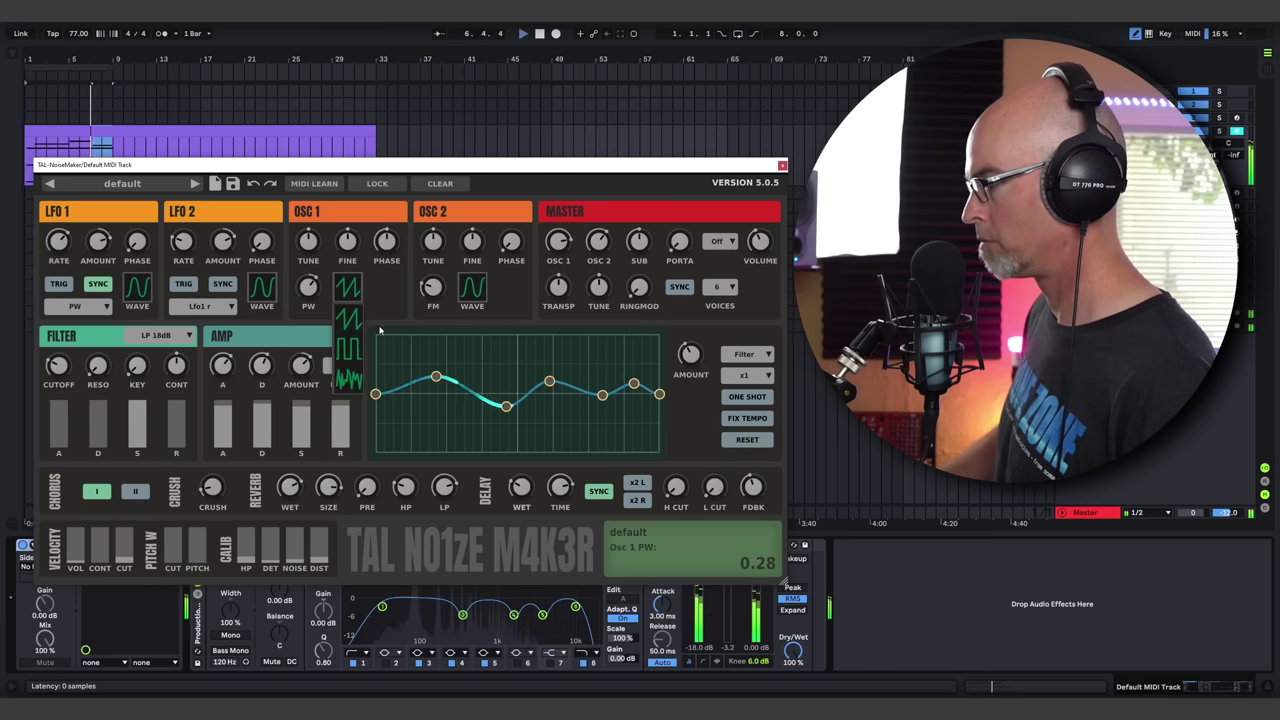
pyautogui.click(388, 296)
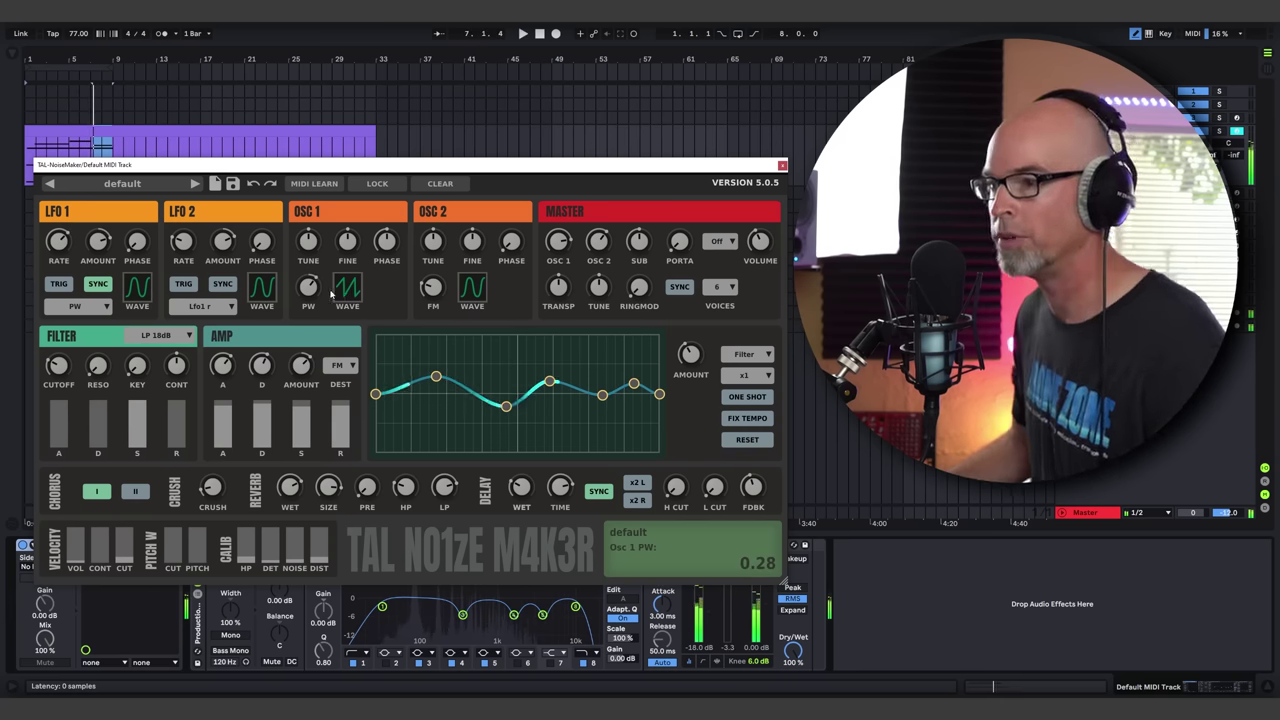
pyautogui.click(349, 288)
pyautogui.click(349, 348)
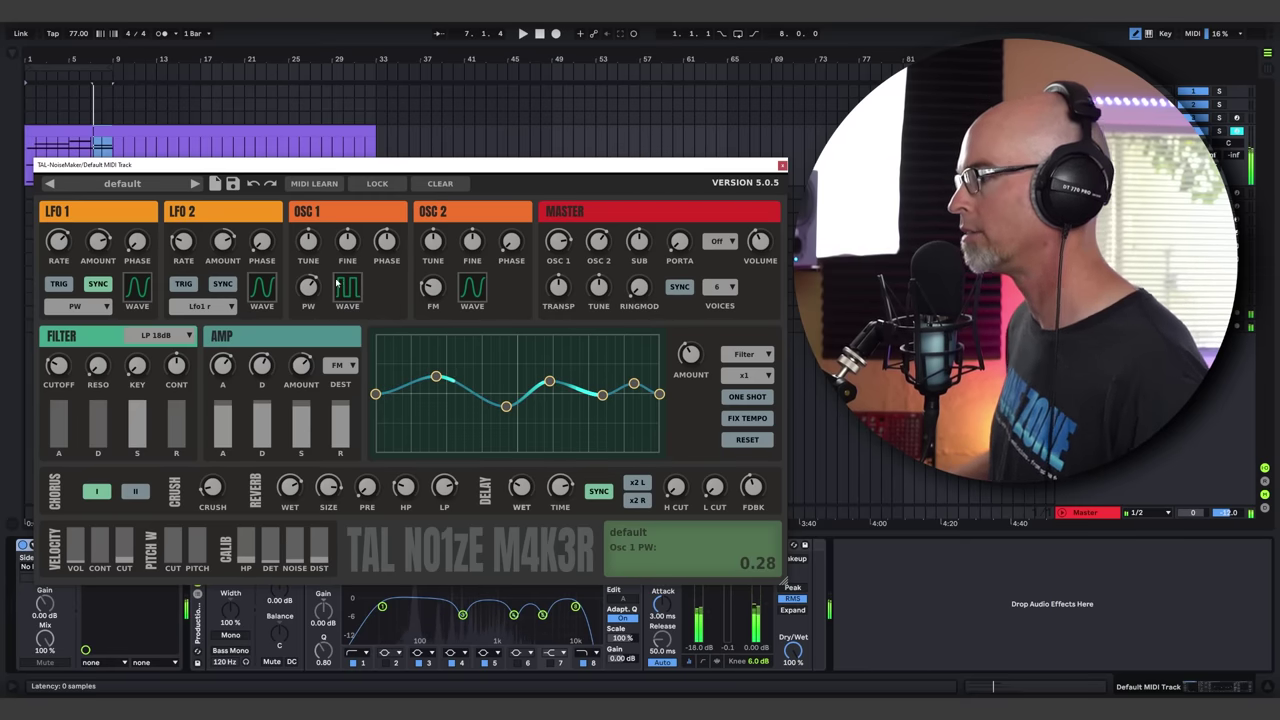
# Raise the synth's filter cutoff, close its window and return to the pad clip's notes with playback stopped
pyautogui.moveTo(212, 491); pyautogui.dragTo(217, 478)
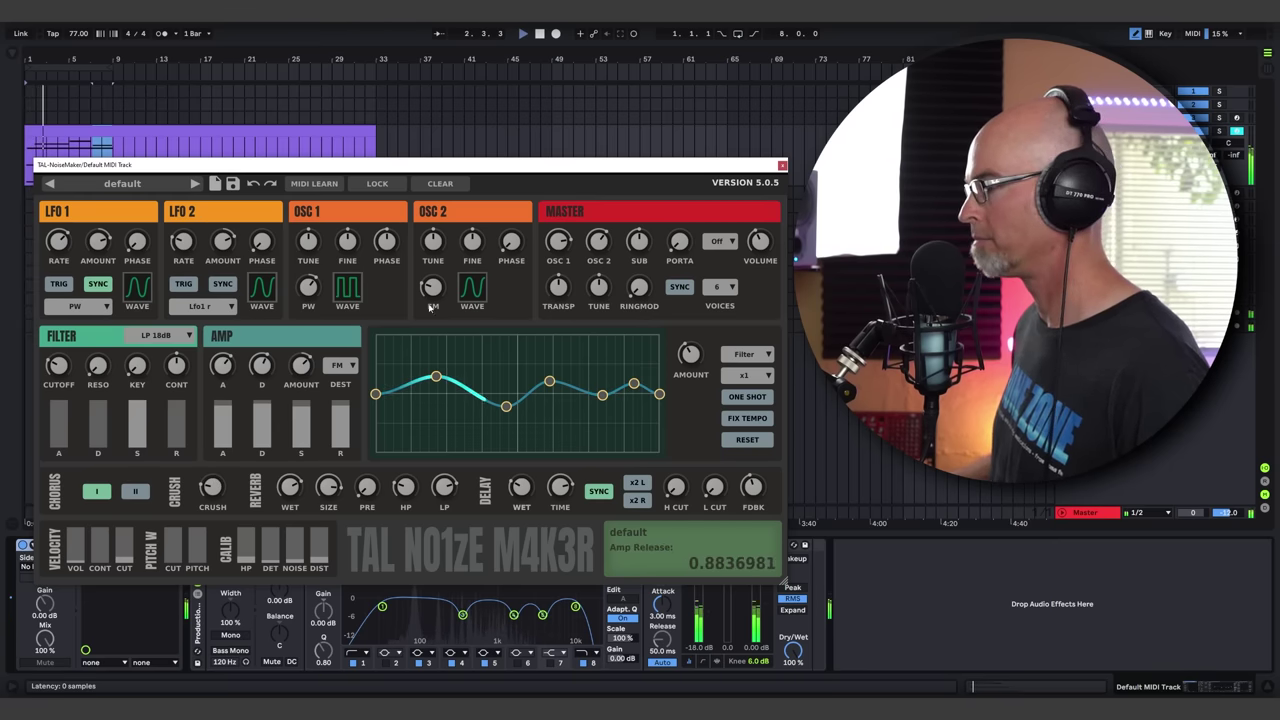
pyautogui.moveTo(52, 383); pyautogui.dragTo(63, 343)
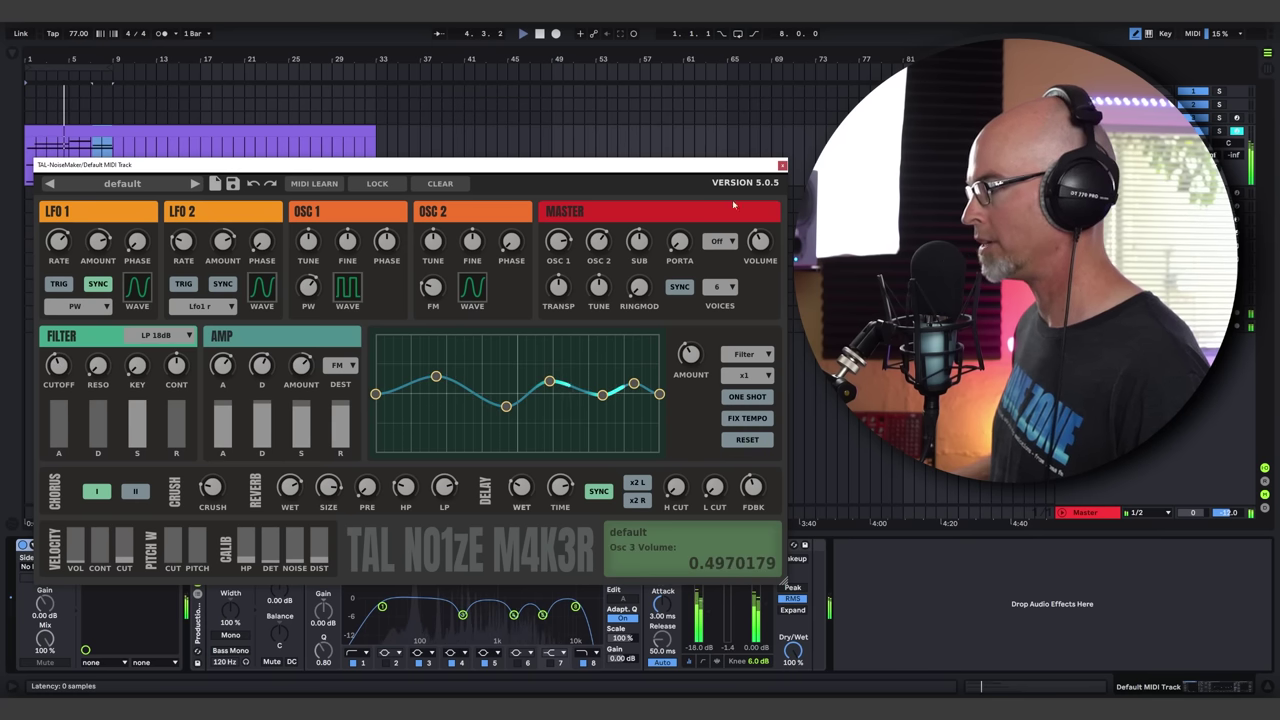
pyautogui.click(781, 165)
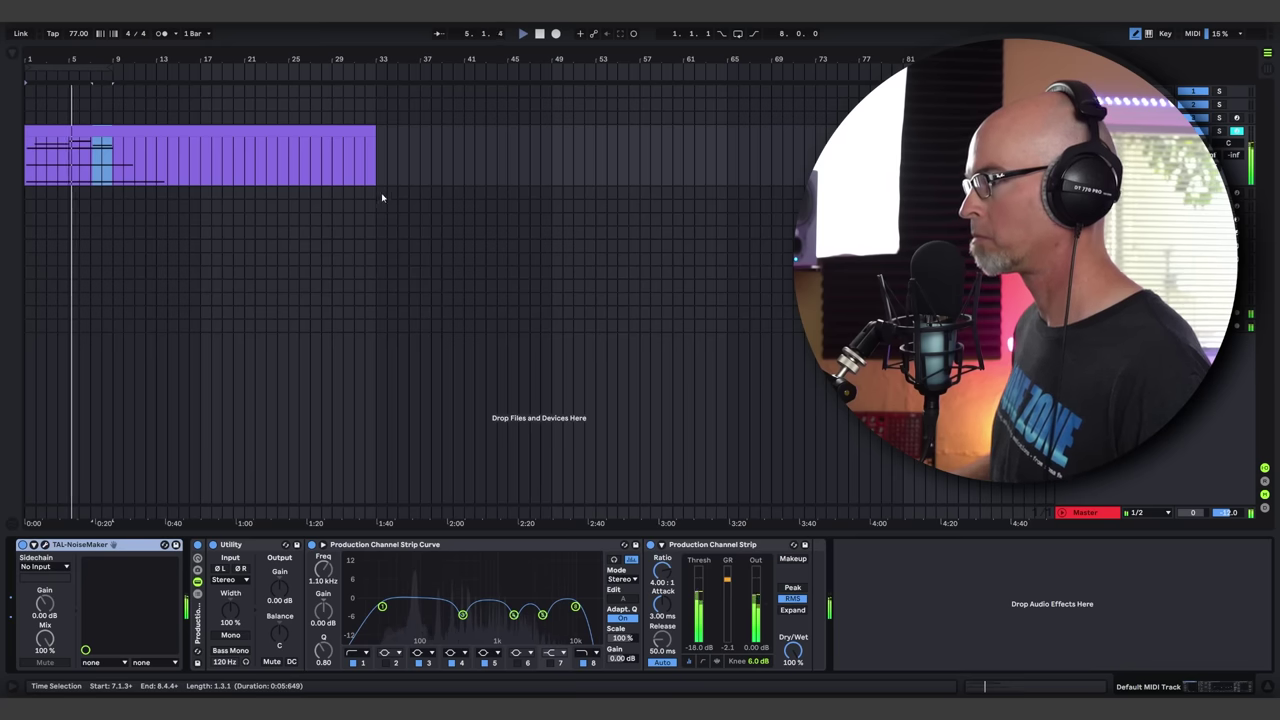
pyautogui.doubleClick(150, 133)
pyautogui.press('space')
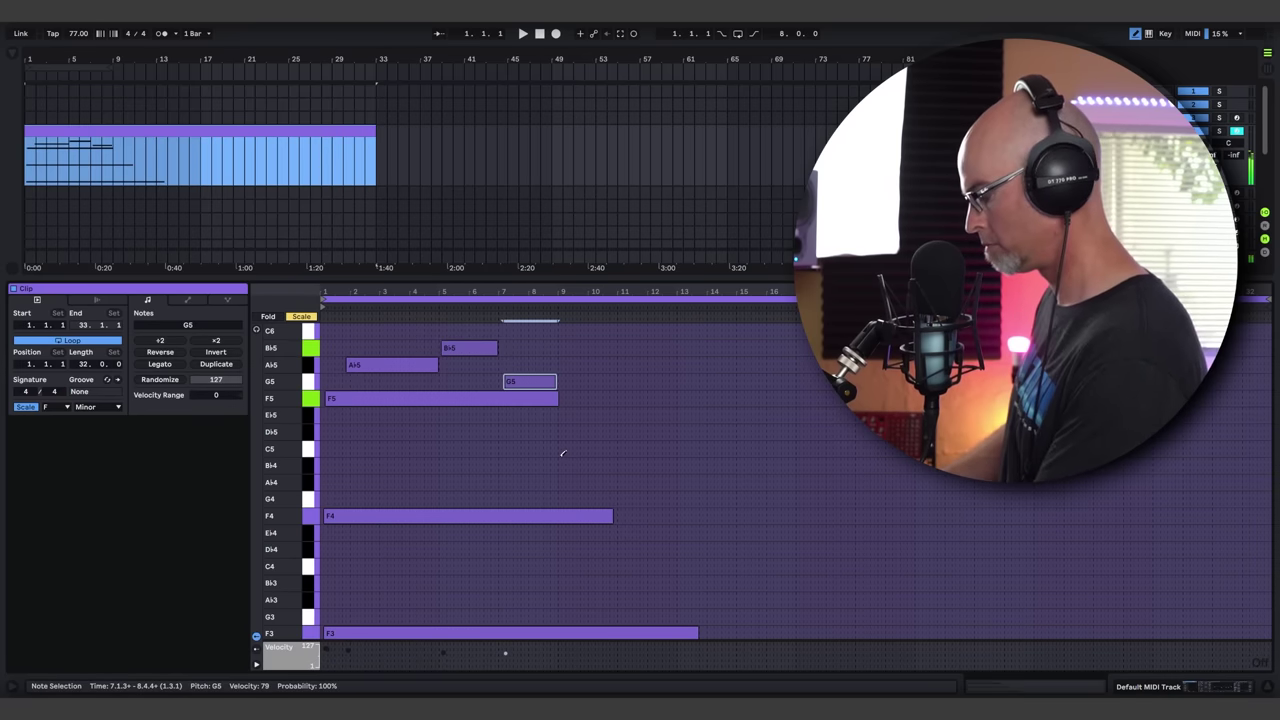
# Lengthen the F5 note to about bar 19.3 and draw B♭5 and C6 from about bar 9 to bar 12.4
pyautogui.scroll(2, 620, 422)
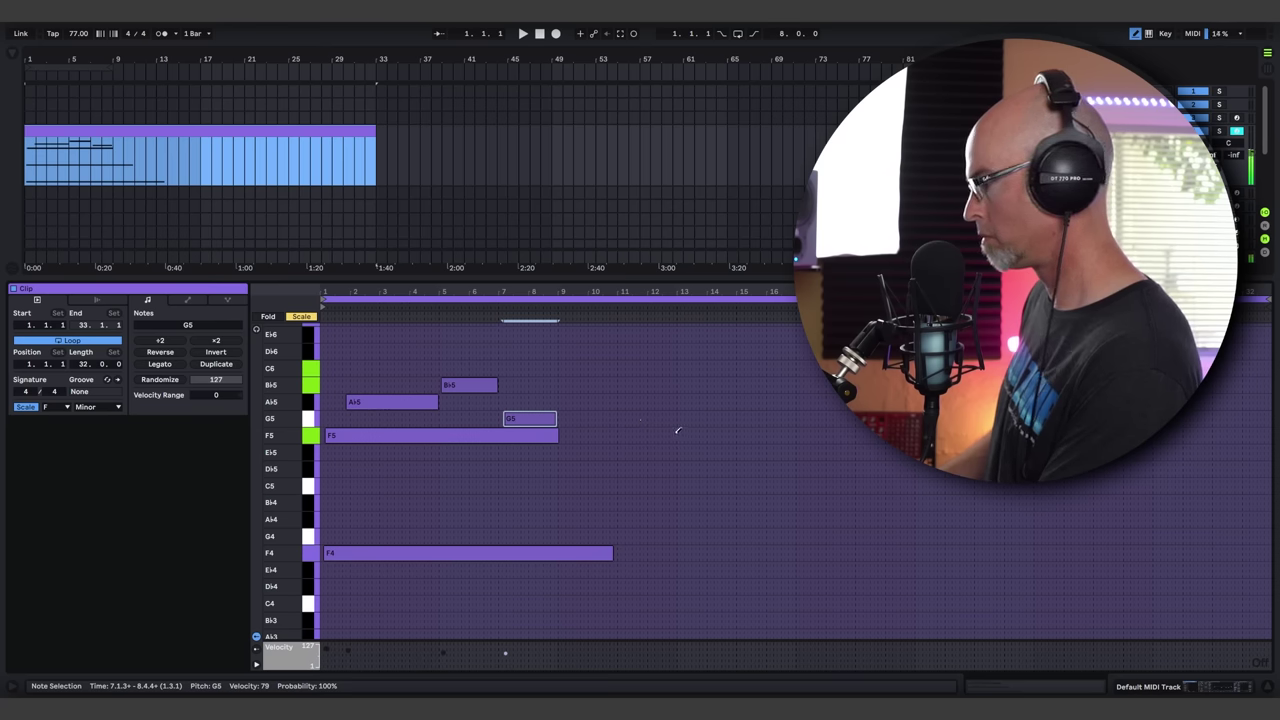
pyautogui.click(559, 436)
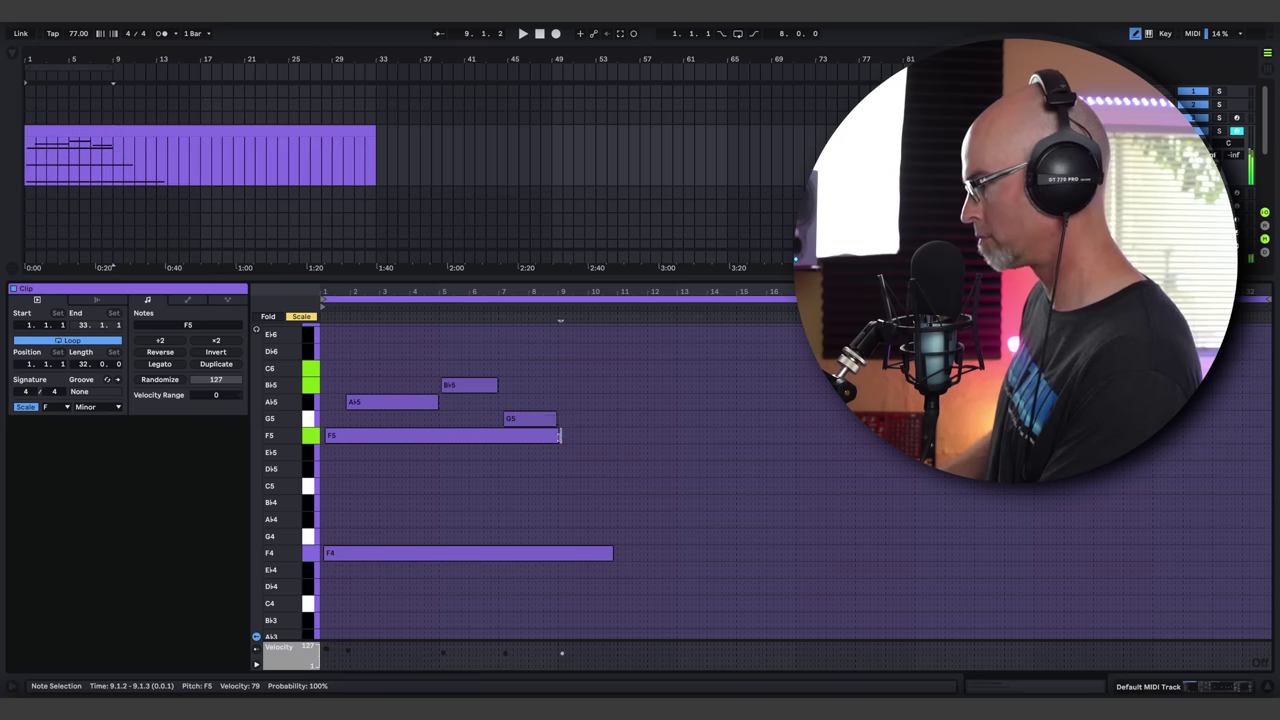
pyautogui.moveTo(560, 436); pyautogui.dragTo(870, 437)
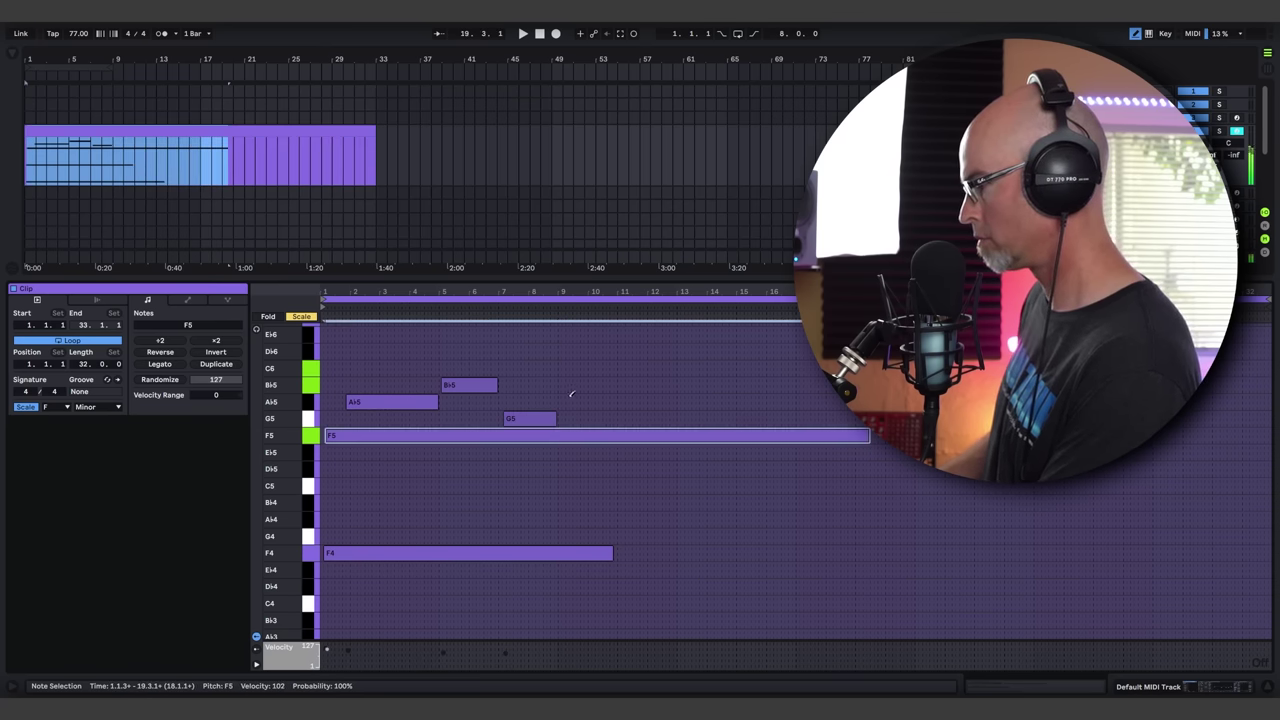
pyautogui.moveTo(561, 384); pyautogui.dragTo(673, 392)
pyautogui.moveTo(558, 368); pyautogui.dragTo(661, 368)
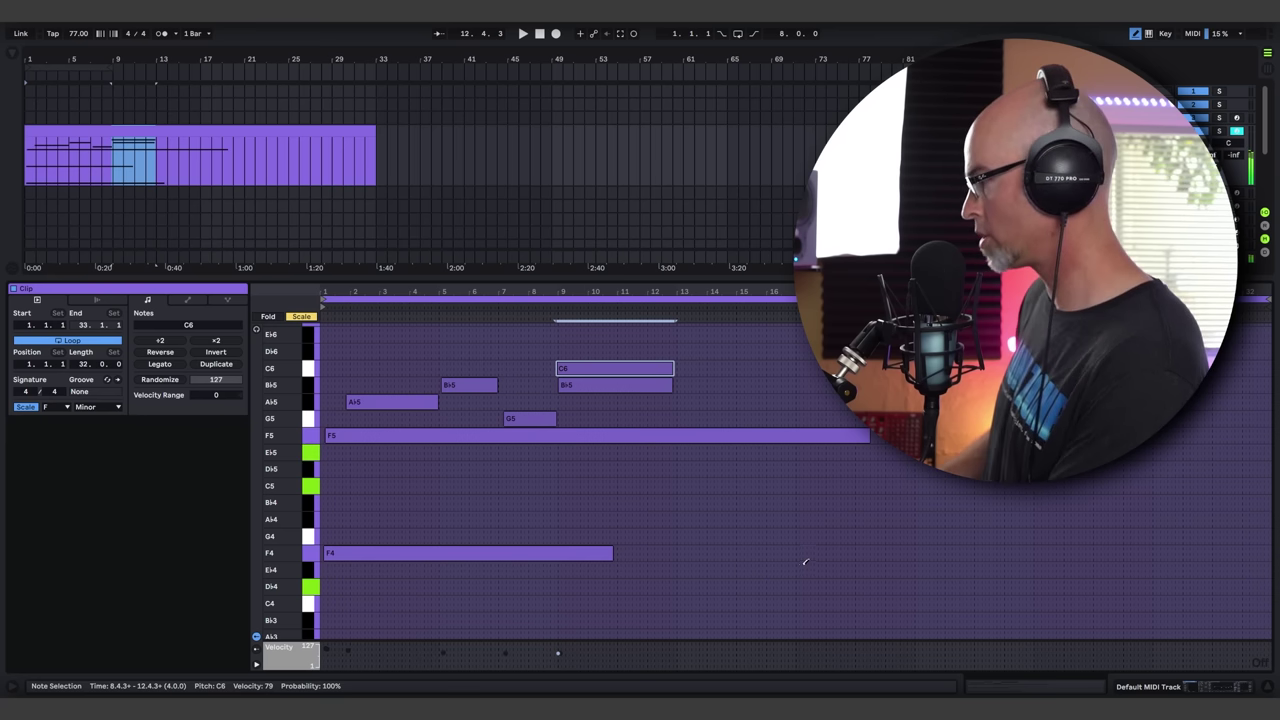
# From about bar 17, draw D♭4 to bar 32, C5 to 31 and E♭5 to 24, plus G5 at bars 25–32 and A♭5 at 21–23
pyautogui.moveTo(800, 586); pyautogui.dragTo(1258, 586)
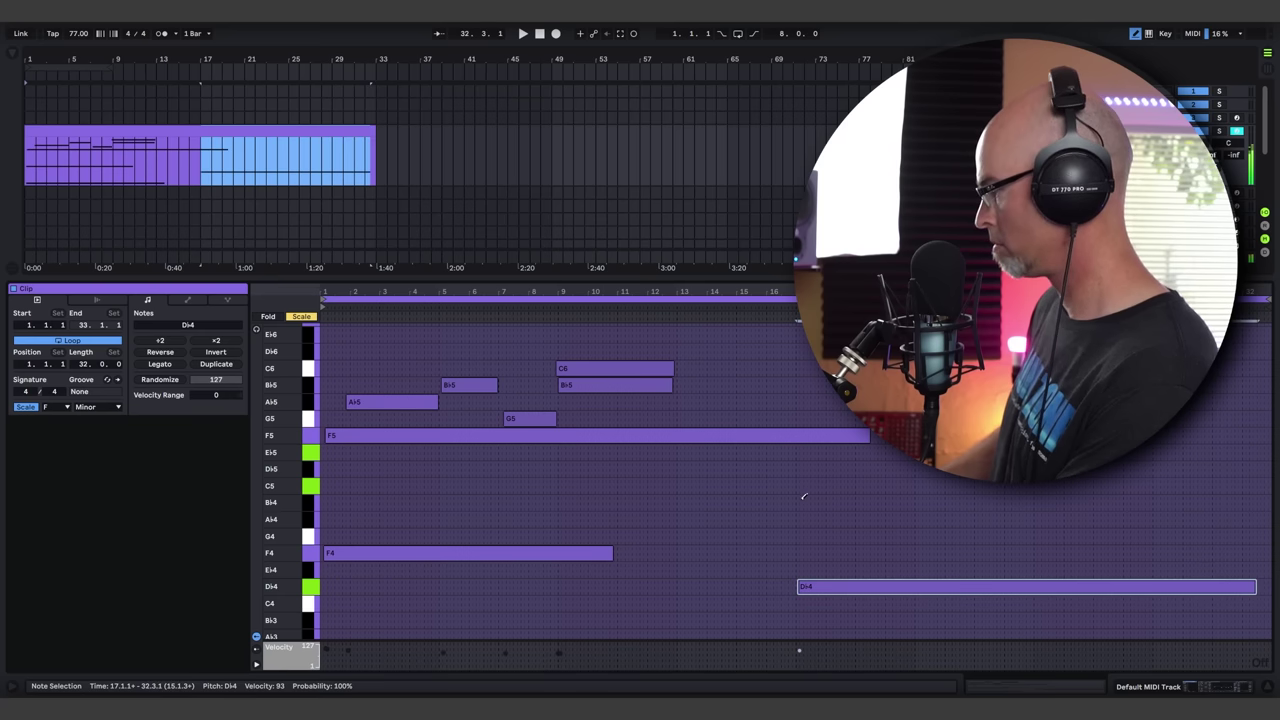
pyautogui.moveTo(801, 486); pyautogui.dragTo(1216, 486)
pyautogui.moveTo(804, 452)
pyautogui.mouseDown()
pyautogui.moveTo(1174, 452)
pyautogui.moveTo(966, 452)
pyautogui.moveTo(1015, 452)
pyautogui.mouseUp()
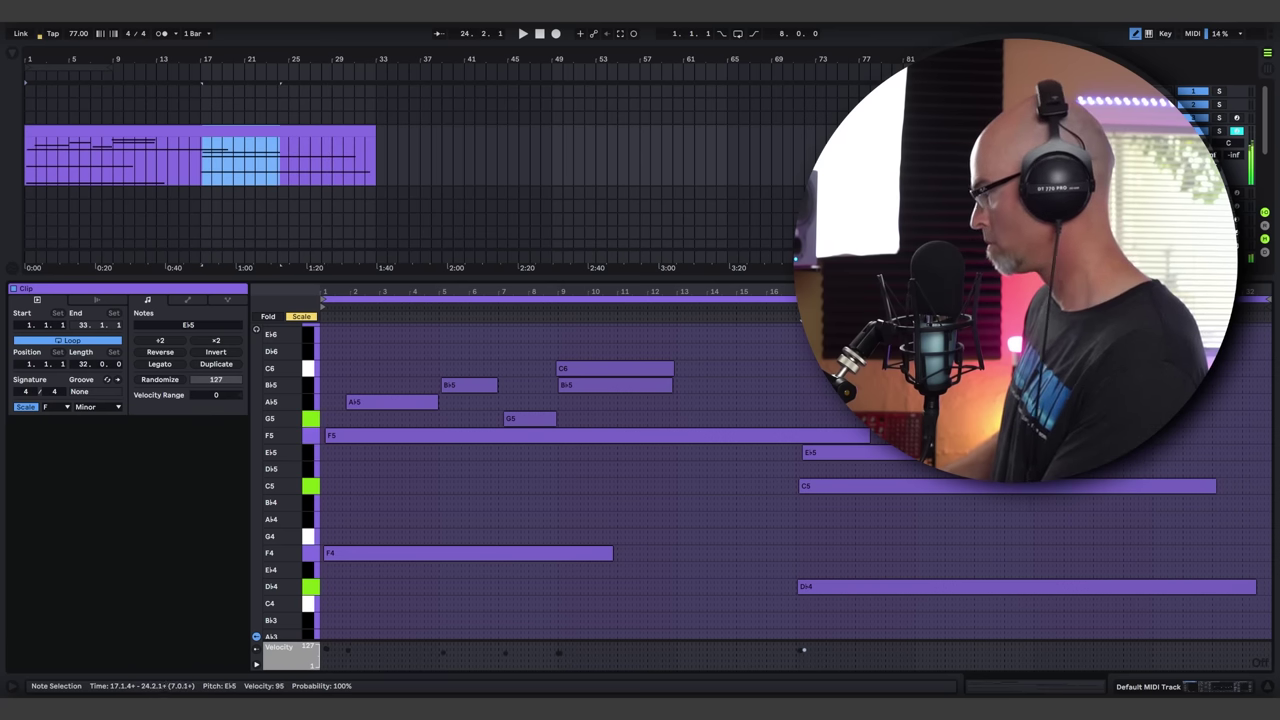
pyautogui.moveTo(1015, 452)
pyautogui.mouseDown()
pyautogui.moveTo(1152, 418)
pyautogui.moveTo(1260, 418)
pyautogui.mouseUp()
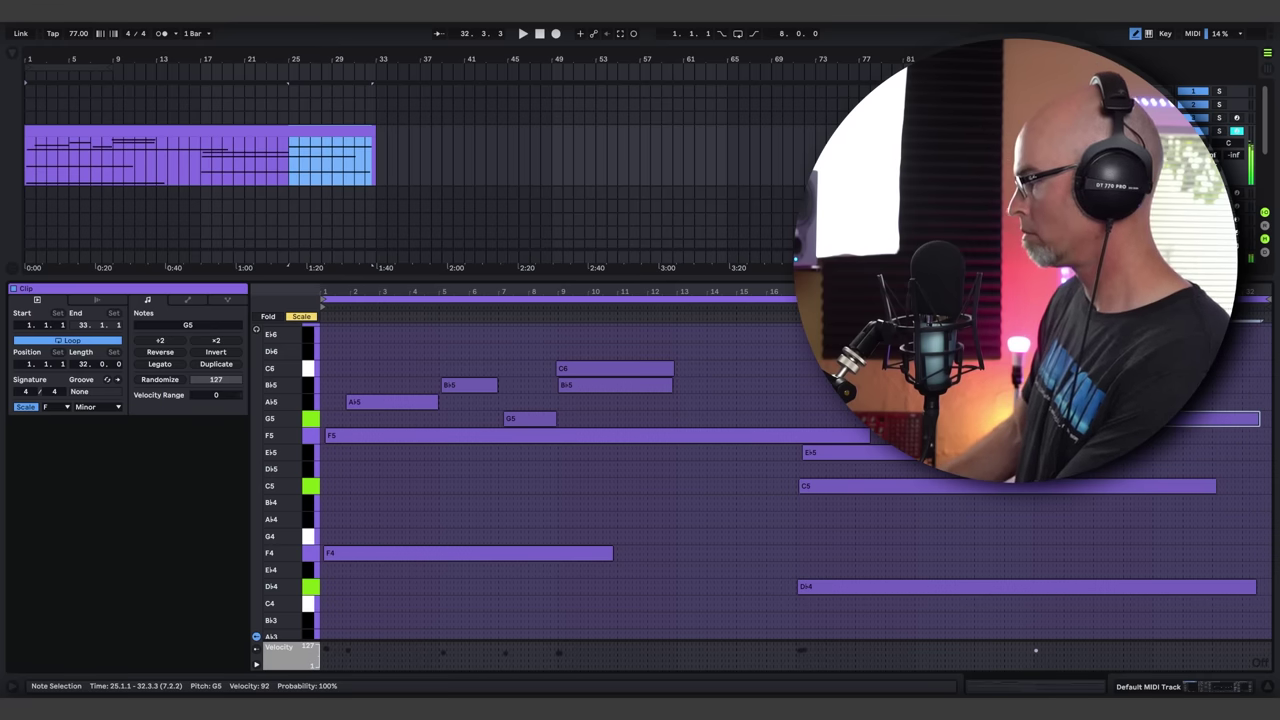
pyautogui.moveTo(918, 402); pyautogui.dragTo(975, 402)
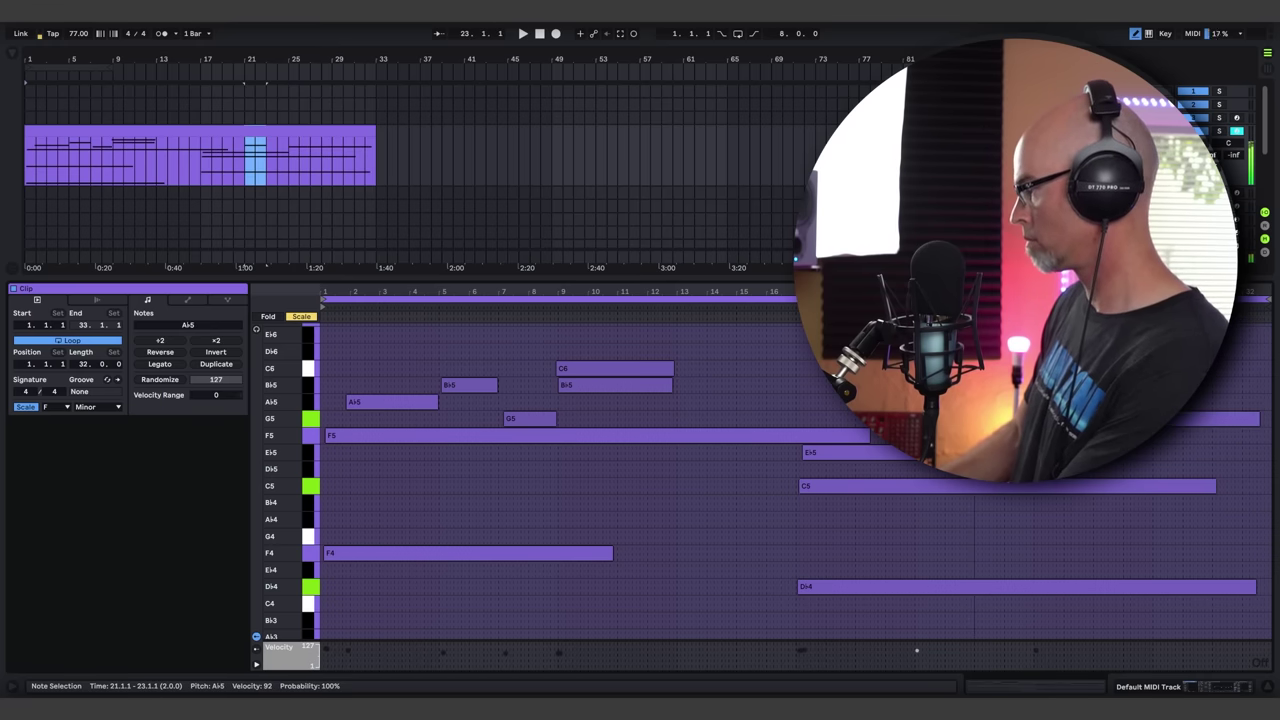
# Play the arrangement, open the pad track's TAL-NoiseMaker from its devices and set the envelope editor's destination to FM
pyautogui.press('space')
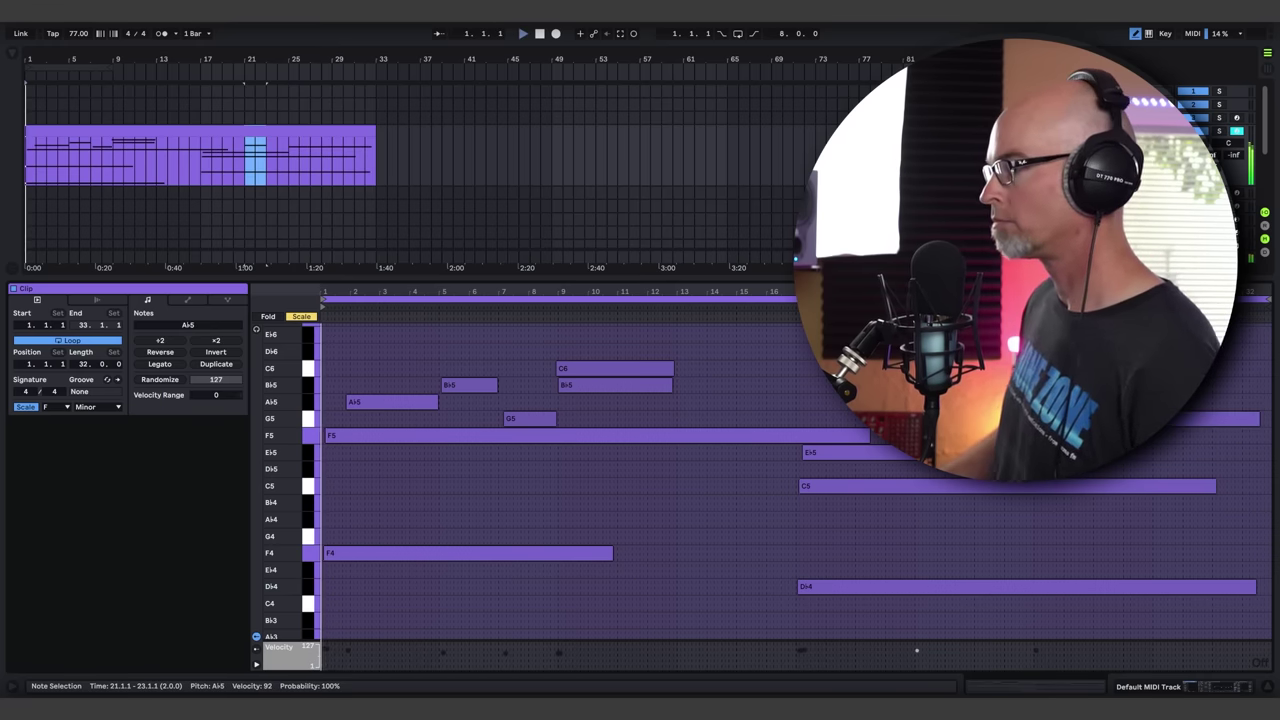
pyautogui.moveTo(681, 275); pyautogui.dragTo(681, 455)
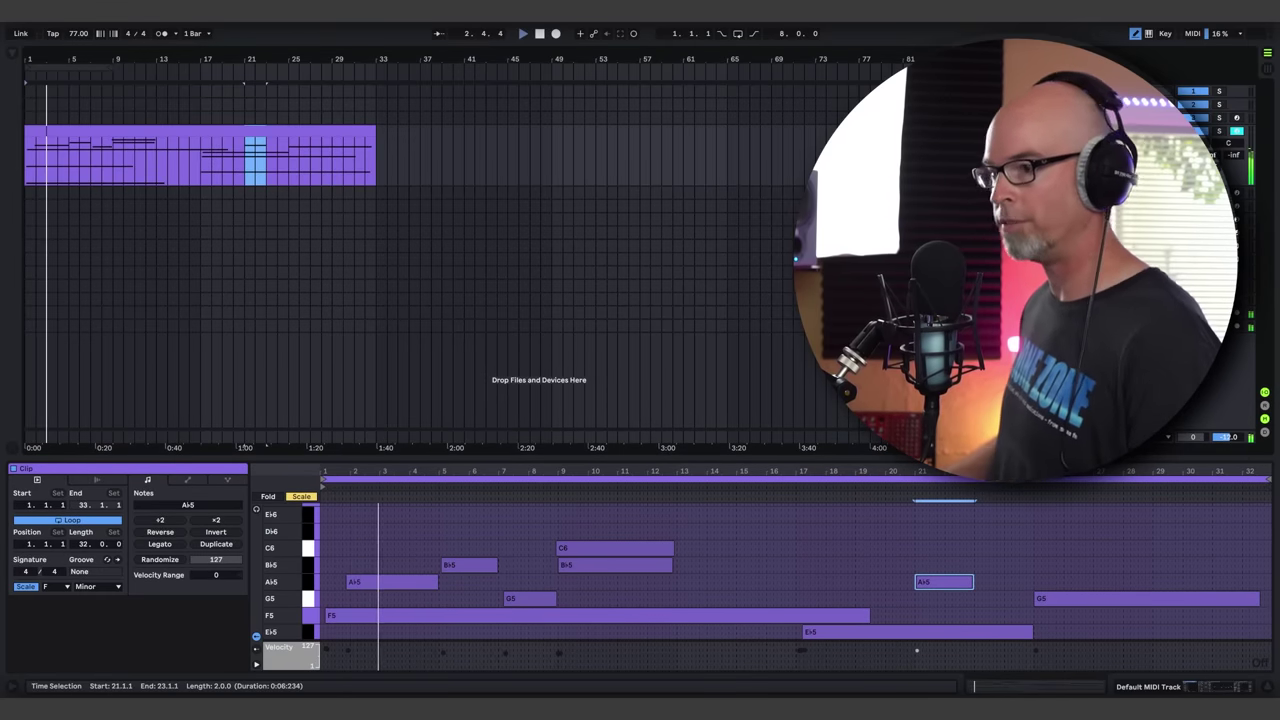
pyautogui.hotkey('shift', 'Tab')
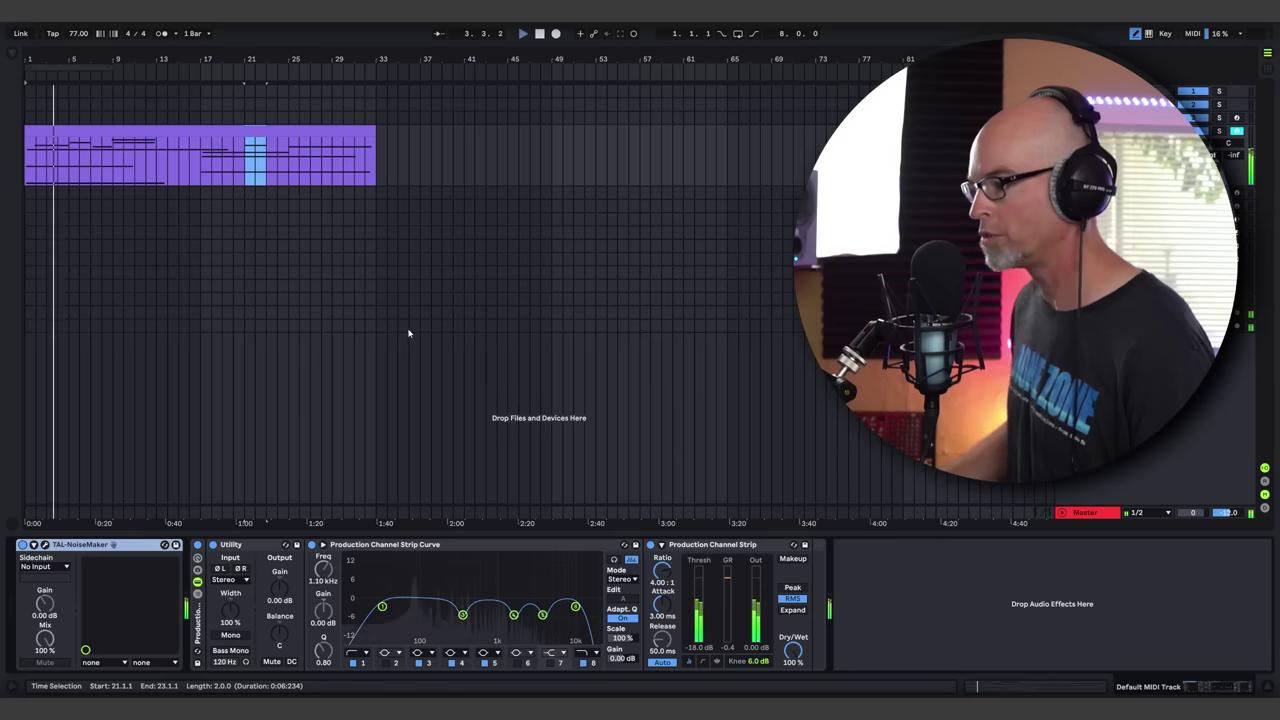
pyautogui.click(44, 550)
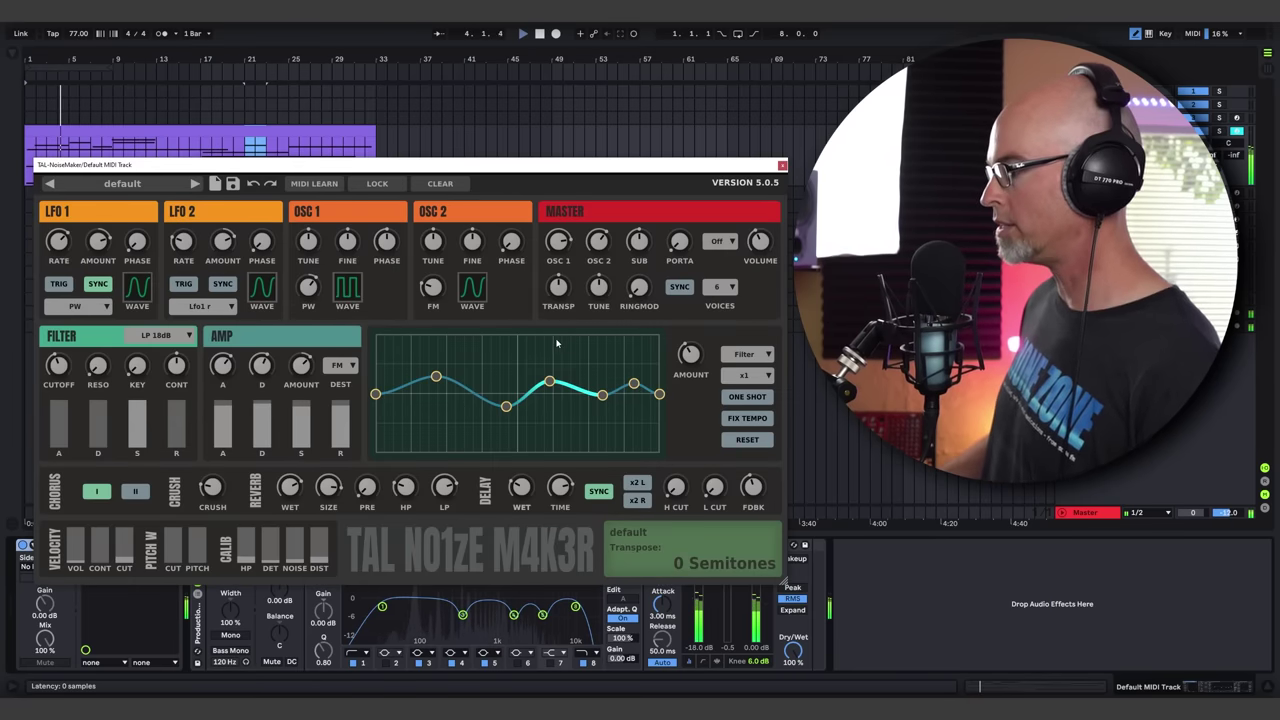
pyautogui.click(747, 354)
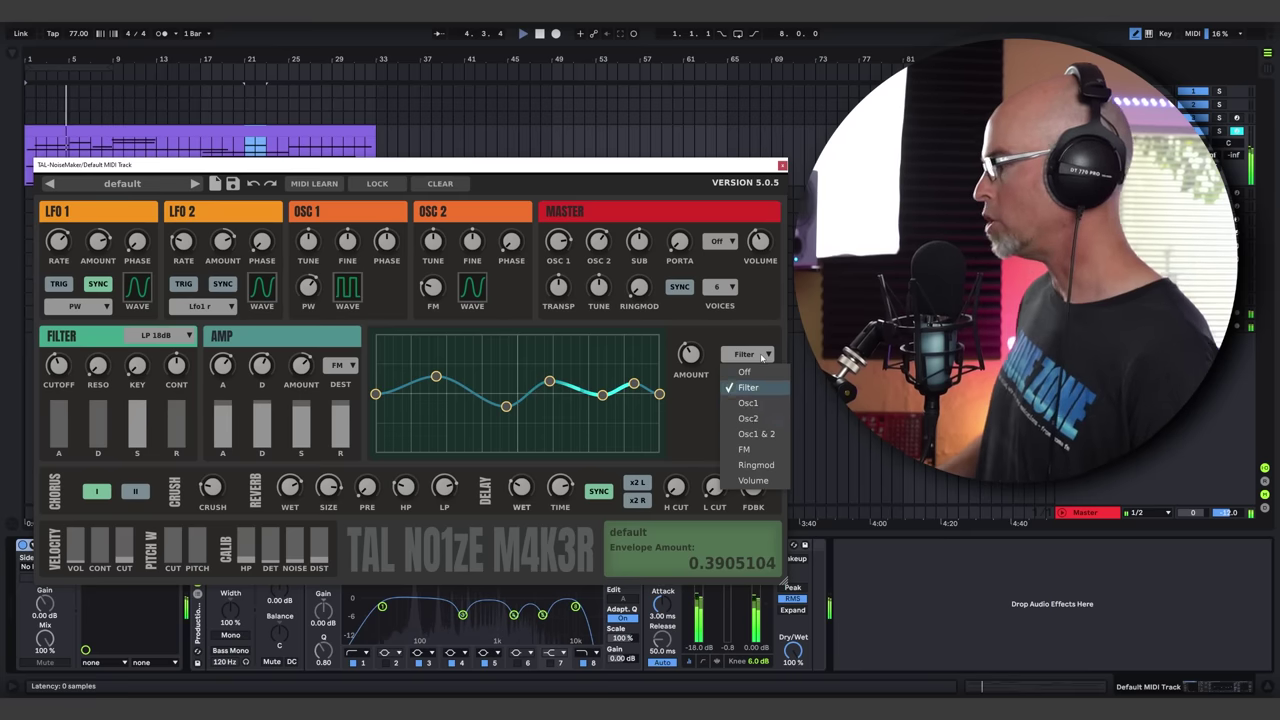
pyautogui.click(761, 450)
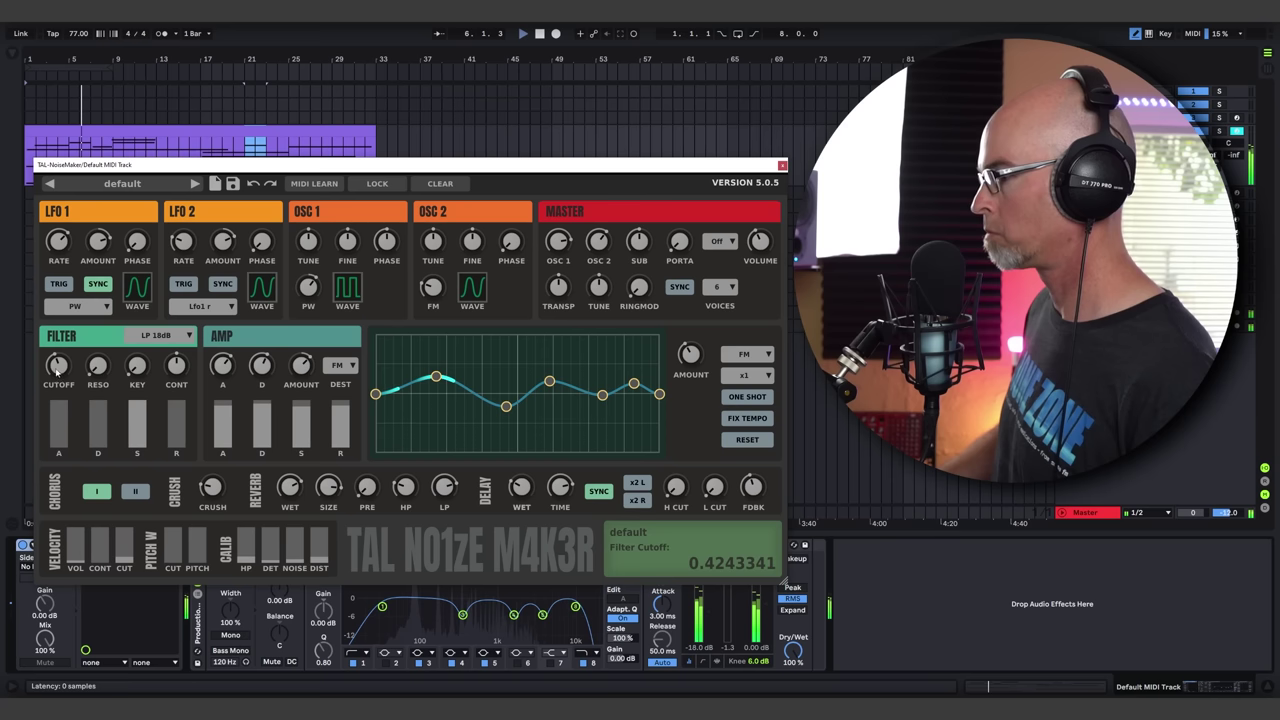
# Nudge the filter cutoff and velocity cutoff amounts up, set the free AD envelope's destination to Filter and adjust its attack
pyautogui.moveTo(58, 372); pyautogui.dragTo(58, 364)
pyautogui.click(340, 365)
pyautogui.click(345, 402)
pyautogui.moveTo(226, 366); pyautogui.dragTo(226, 367)
pyautogui.moveTo(127, 551); pyautogui.dragTo(127, 547)
# Set oscillator 2's FM to about 0.40, switch its waveform to triangle and close the synth window
pyautogui.moveTo(433, 287); pyautogui.dragTo(446, 266)
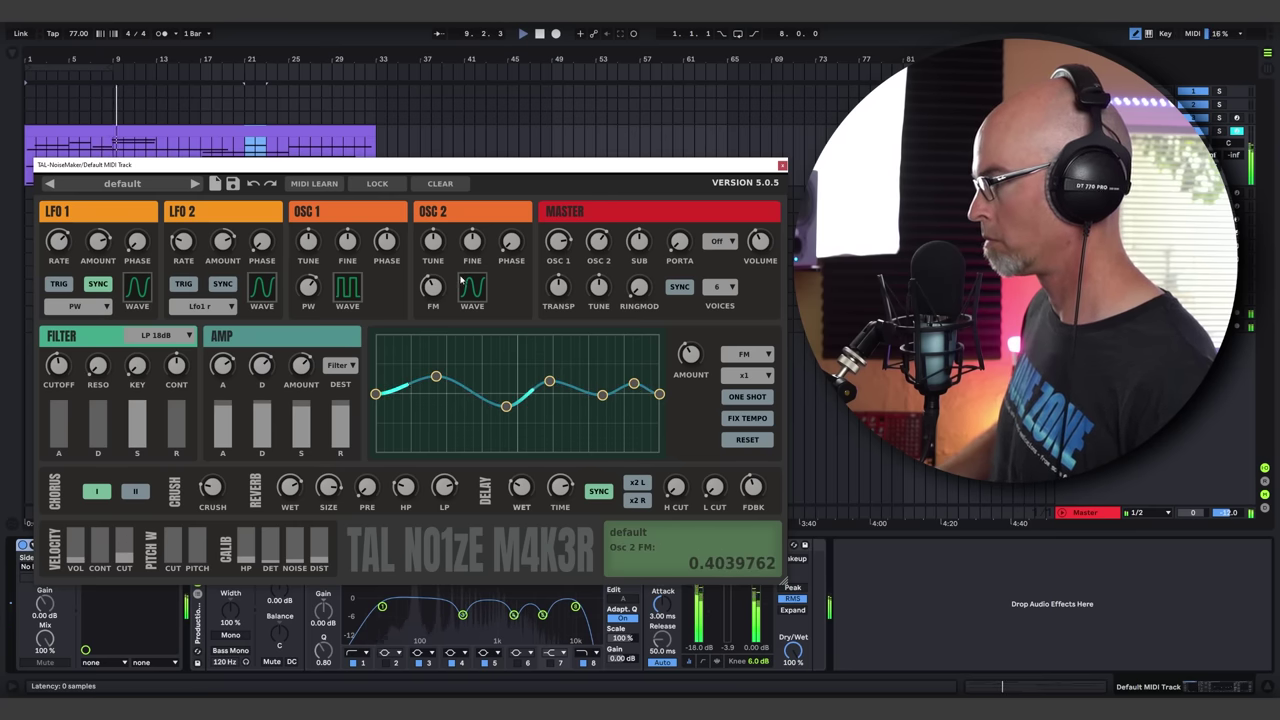
pyautogui.click(466, 285)
pyautogui.click(477, 375)
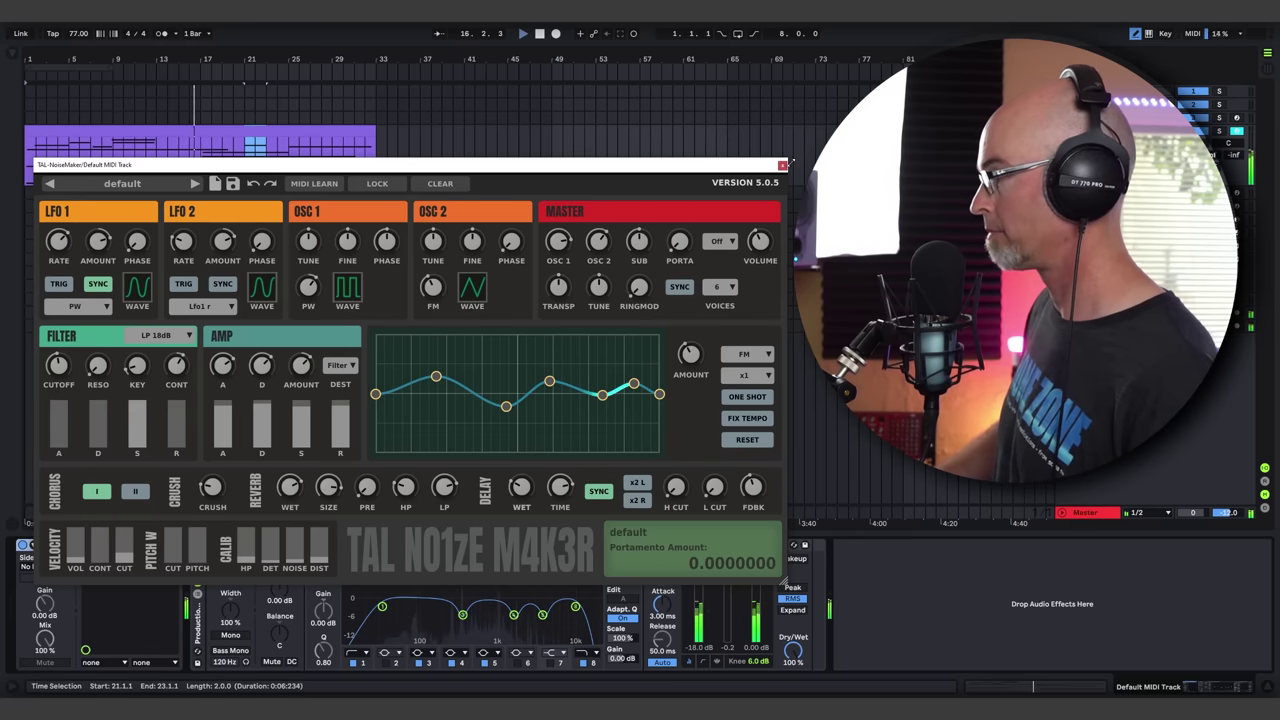
pyautogui.click(781, 166)
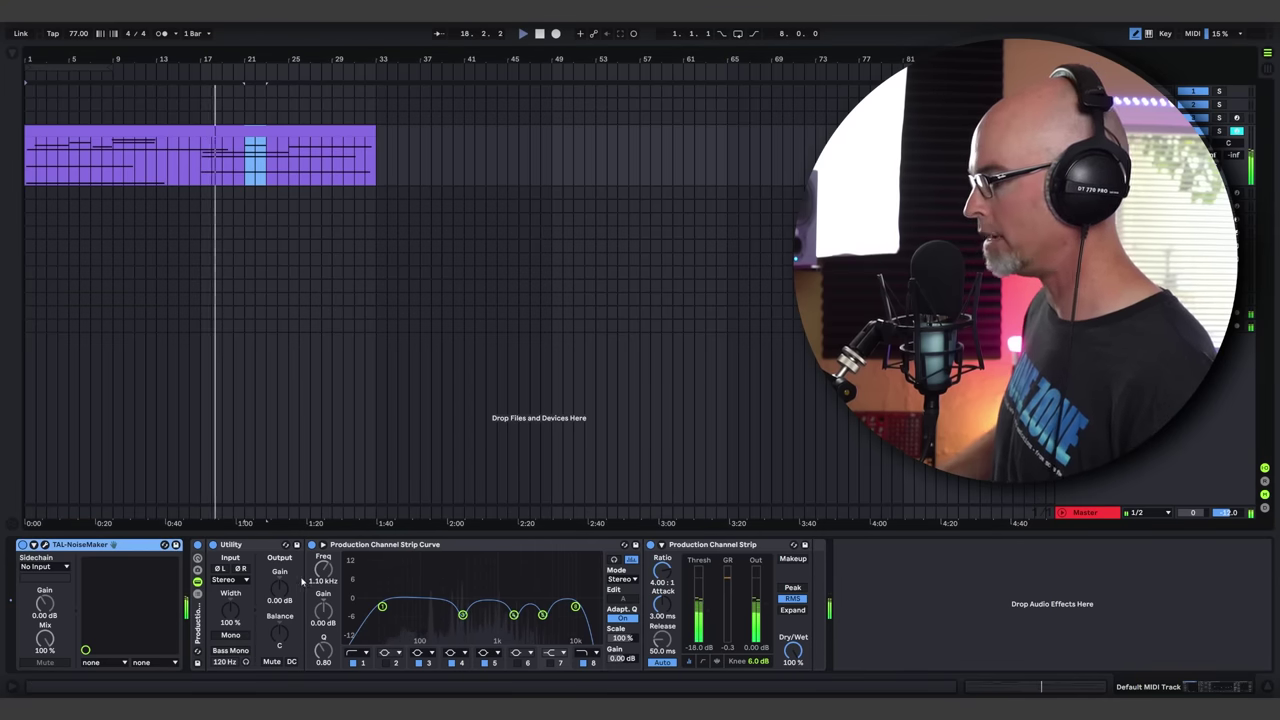
# Lower the pad's Utility gain to -2.78 dB and add ValhallaSupermassive from the Effects collection to the end of its device chain
pyautogui.moveTo(280, 588); pyautogui.dragTo(280, 603)
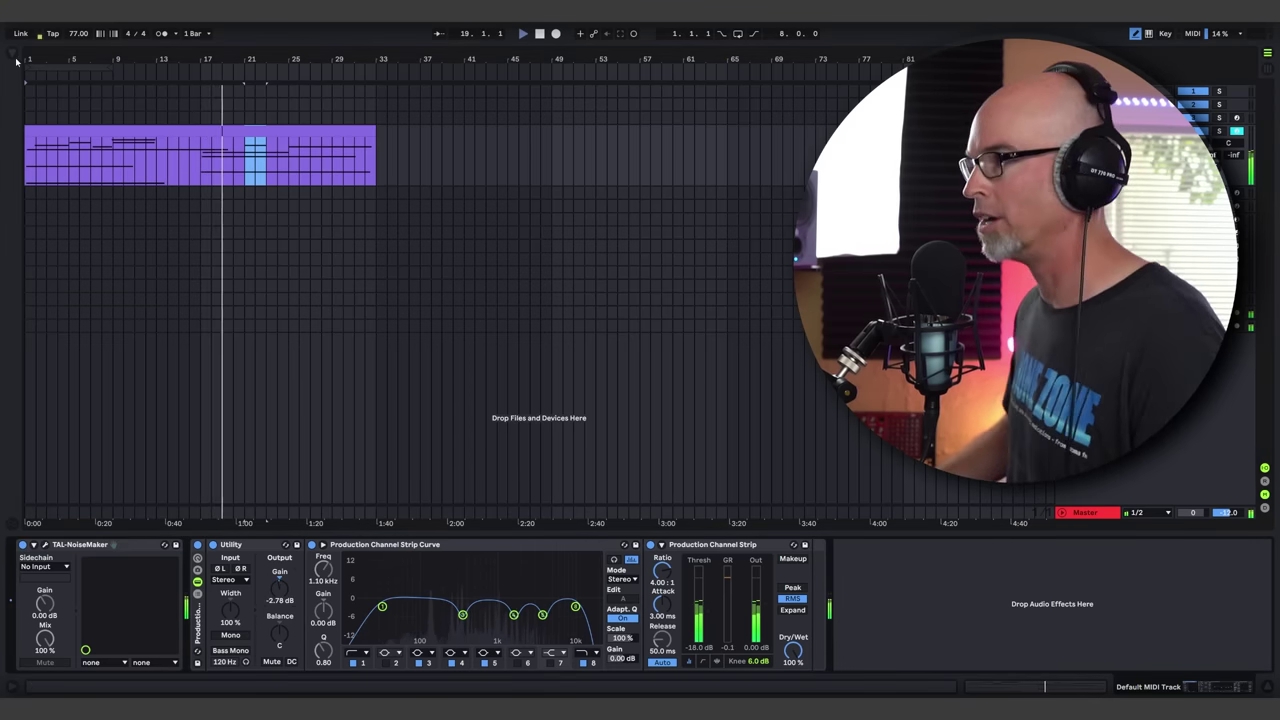
pyautogui.hotkey('ctrl', 'alt', 'b')
pyautogui.click(46, 137)
pyautogui.scroll(-4, 177, 400)
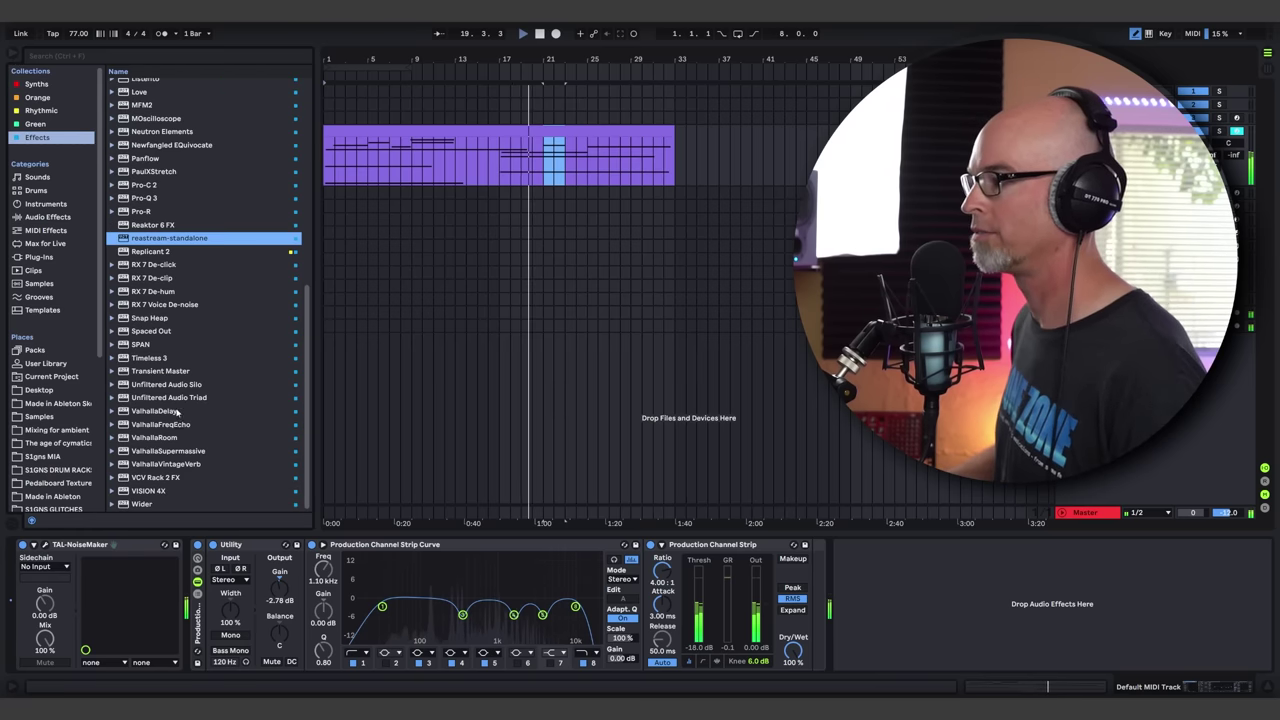
pyautogui.doubleClick(170, 451)
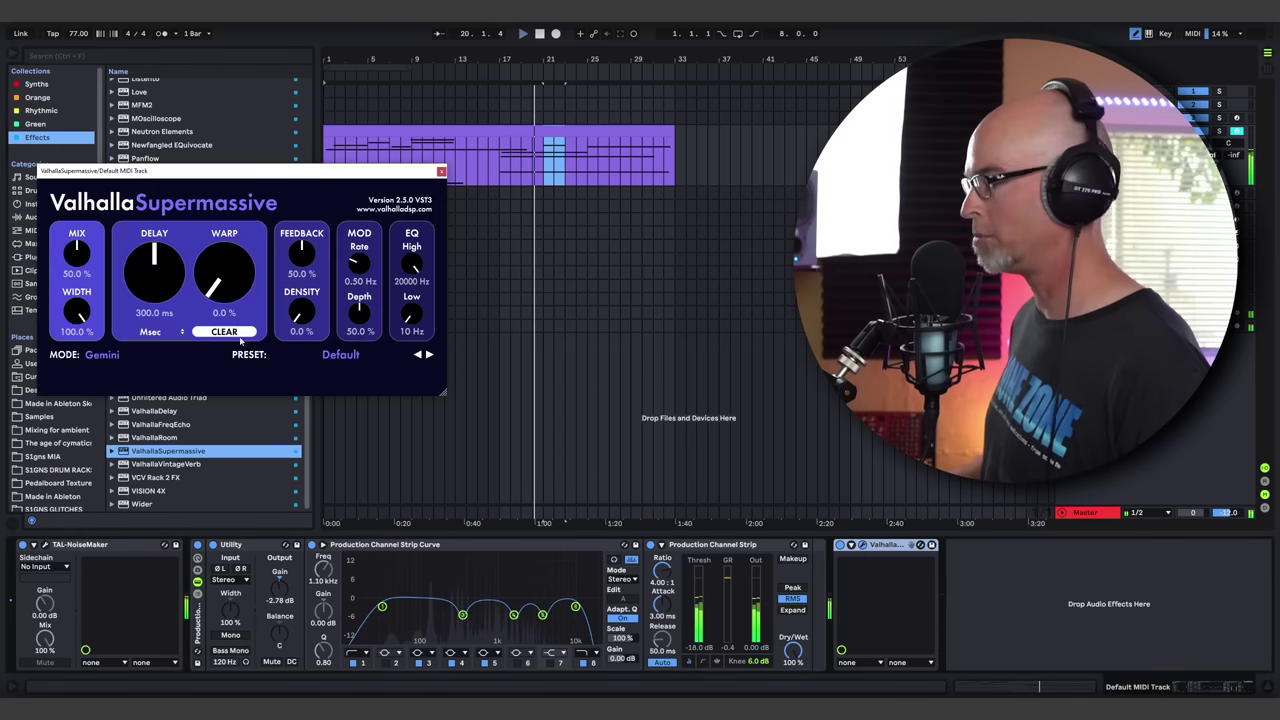
pyautogui.hotkey('ctrl', 'alt', 'b')
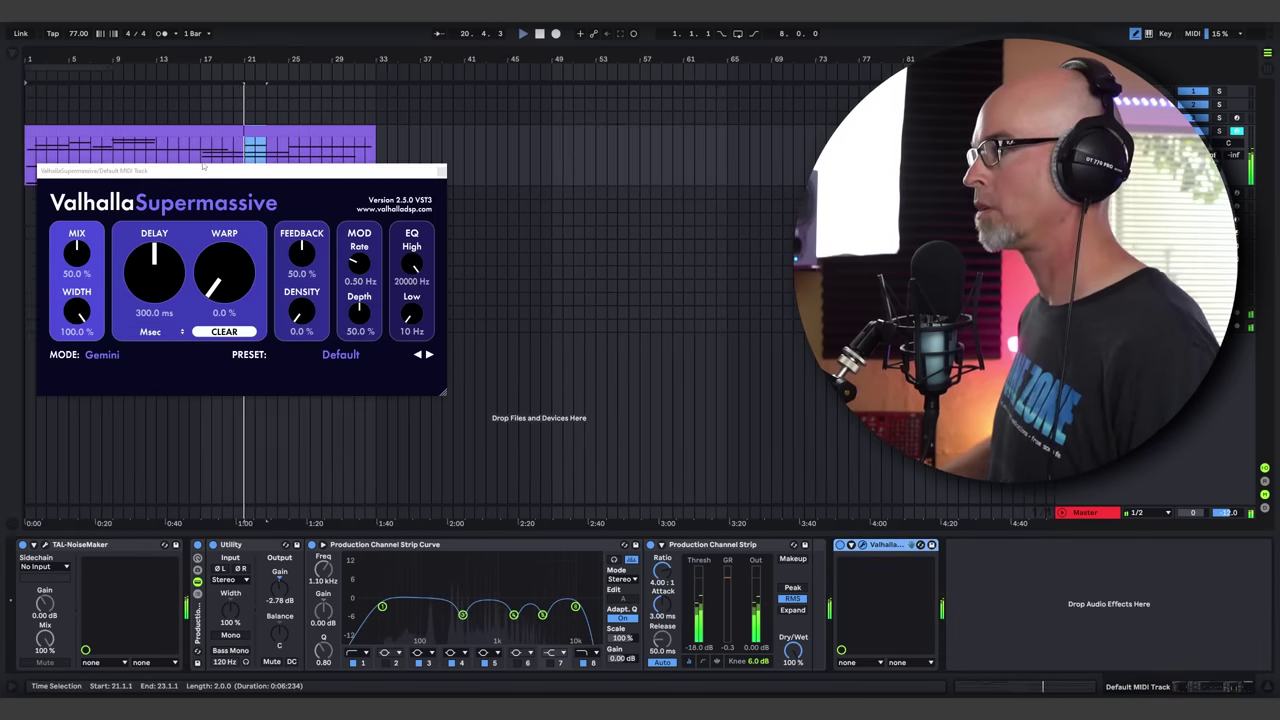
# Enlarge the ValhallaSupermassive window and set its mode to Libra
pyautogui.moveTo(213, 175); pyautogui.dragTo(317, 204)
pyautogui.moveTo(551, 424); pyautogui.dragTo(726, 519)
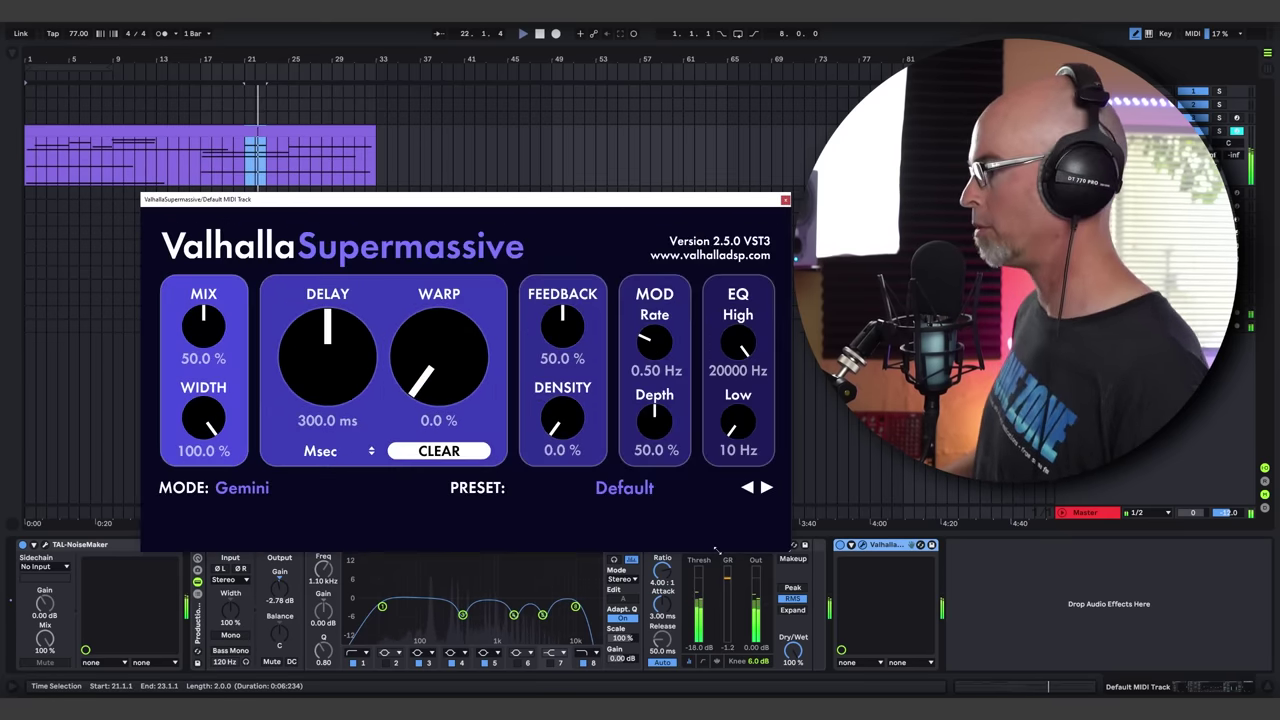
pyautogui.click(240, 486)
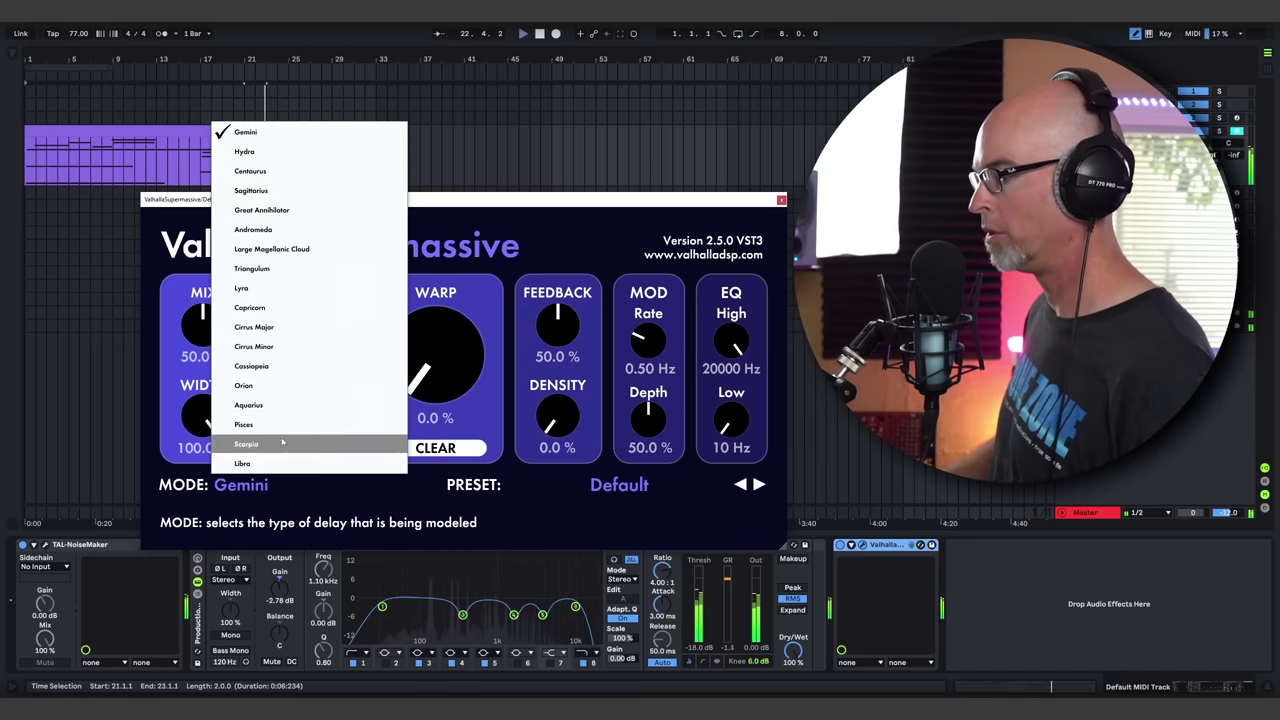
pyautogui.click(243, 463)
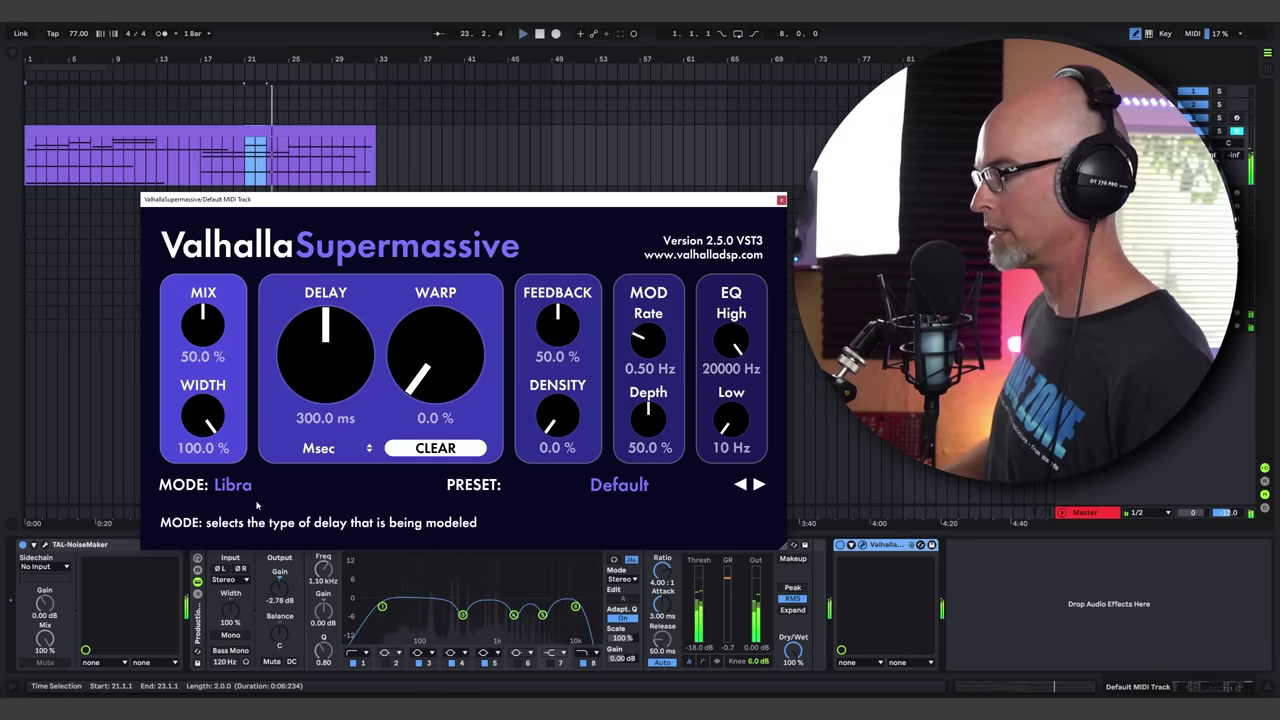
pyautogui.click(236, 485)
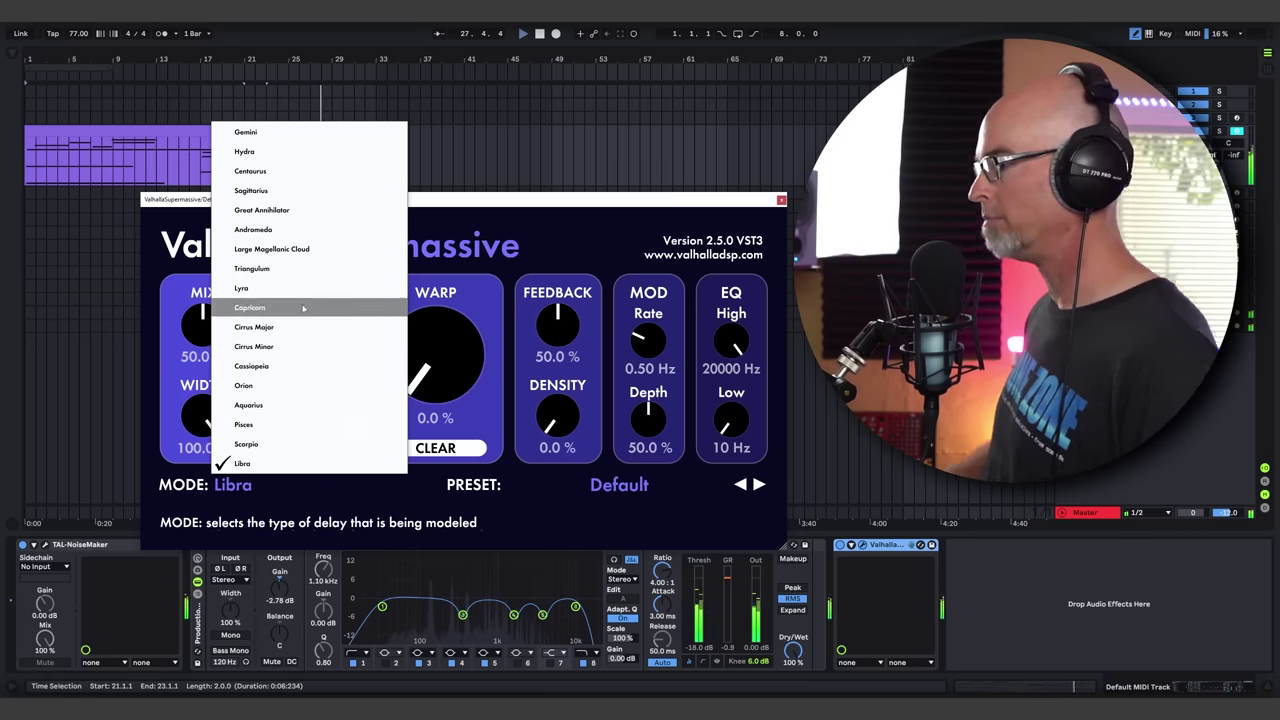
pyautogui.click(185, 313)
# Set Supermassive's mix to 70.8 %, delay to 840 ms and warp to 91.2 %
pyautogui.moveTo(207, 307); pyautogui.dragTo(211, 279)
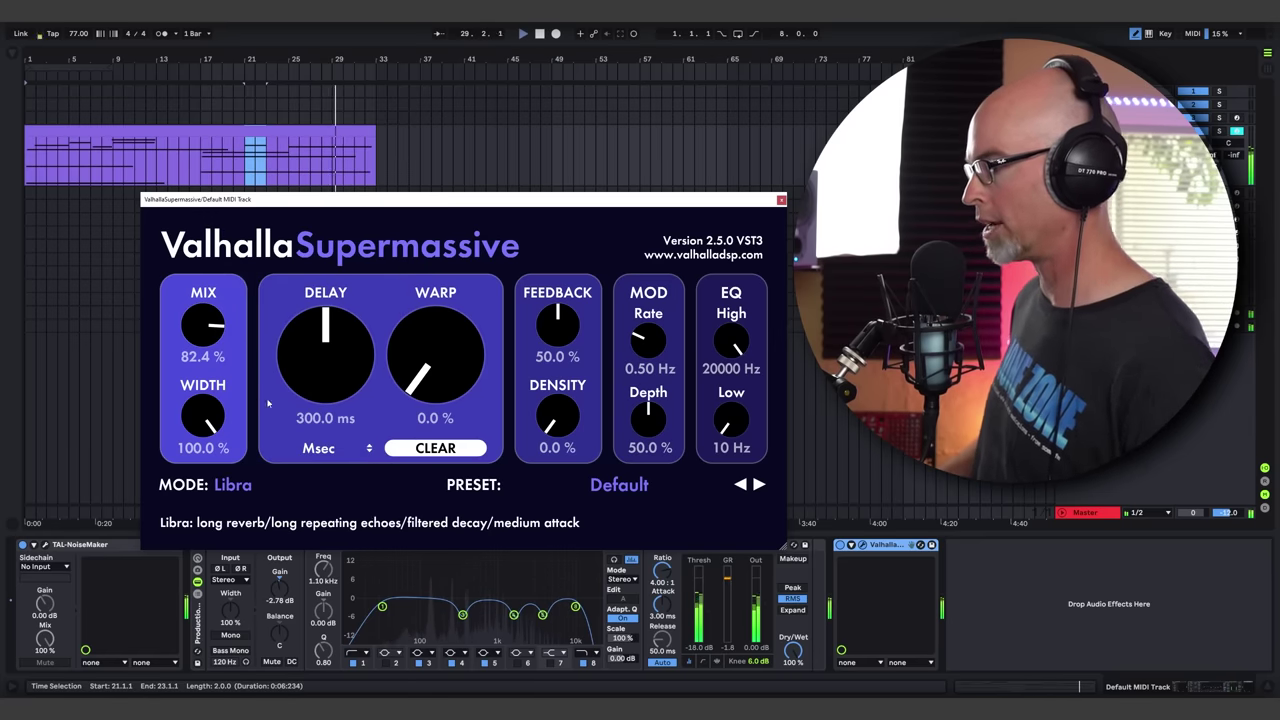
pyautogui.moveTo(215, 324)
pyautogui.mouseDown()
pyautogui.moveTo(216, 350)
pyautogui.moveTo(216, 339)
pyautogui.mouseUp()
pyautogui.moveTo(323, 357); pyautogui.dragTo(334, 326)
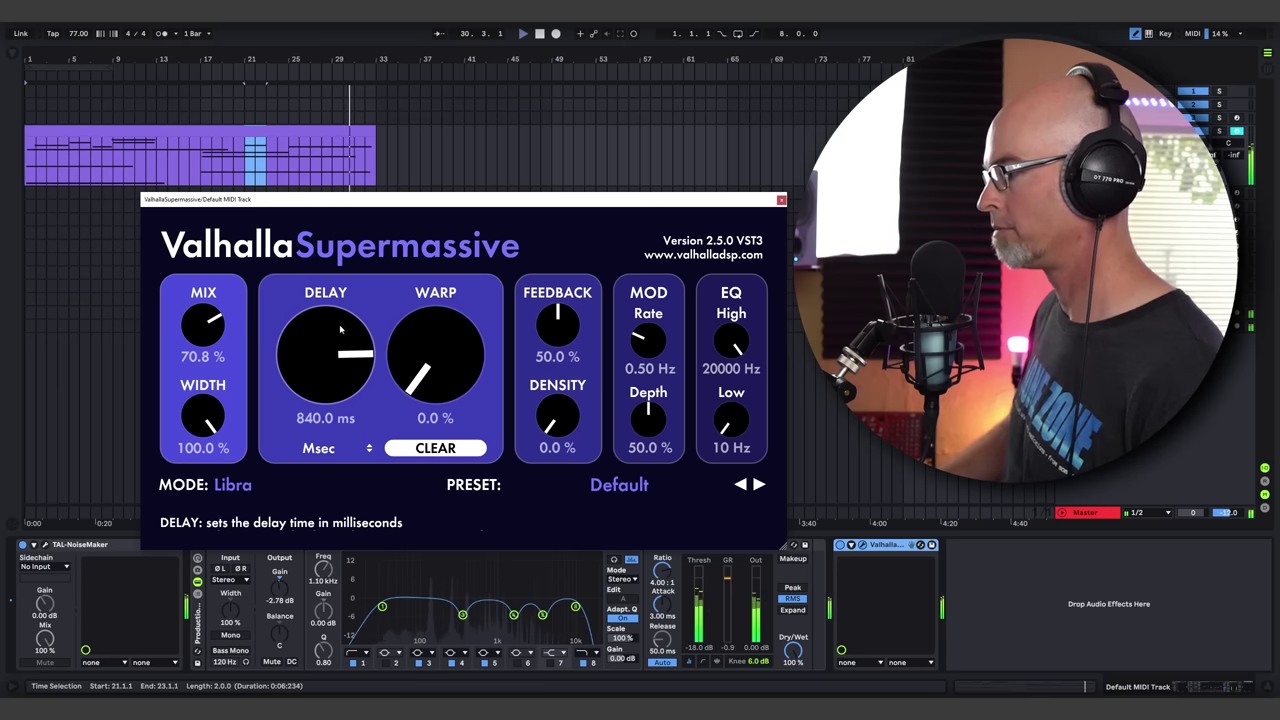
pyautogui.moveTo(436, 352); pyautogui.dragTo(474, 275)
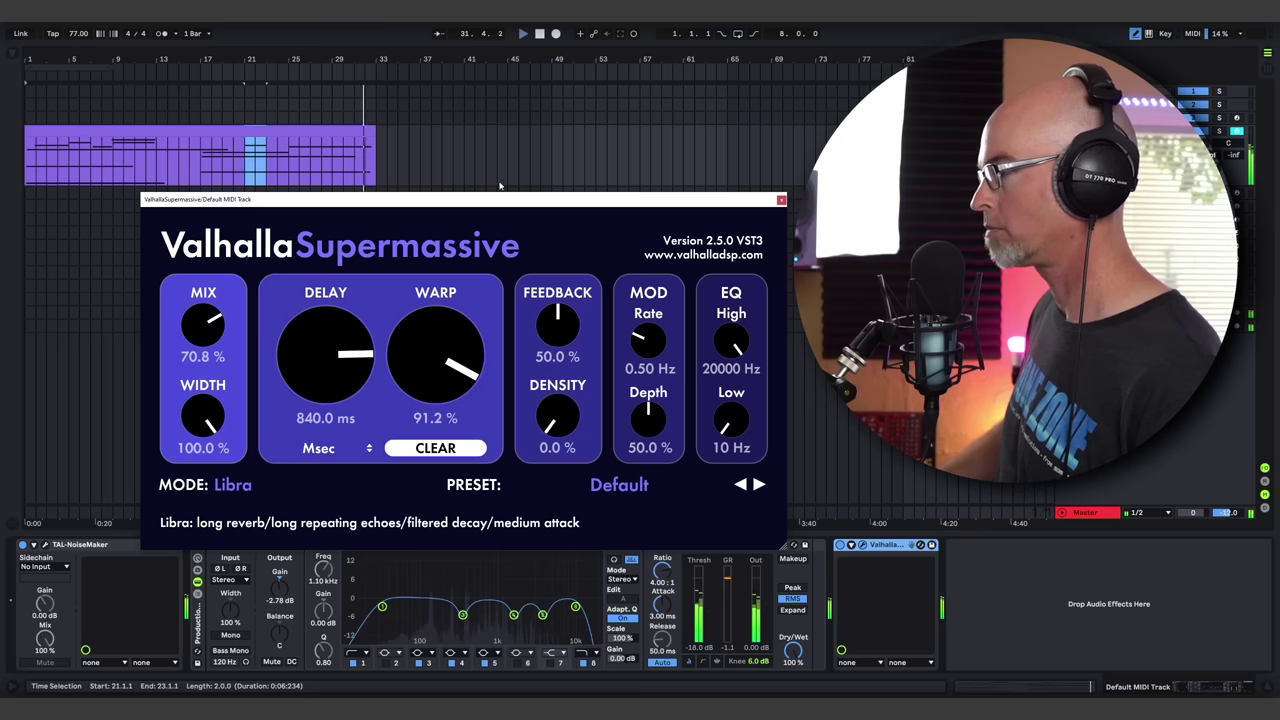
# Loop the arrangement over the pad clip's 32 bars, from bar 1 to bar 33
pyautogui.moveTo(106, 67); pyautogui.dragTo(360, 72)
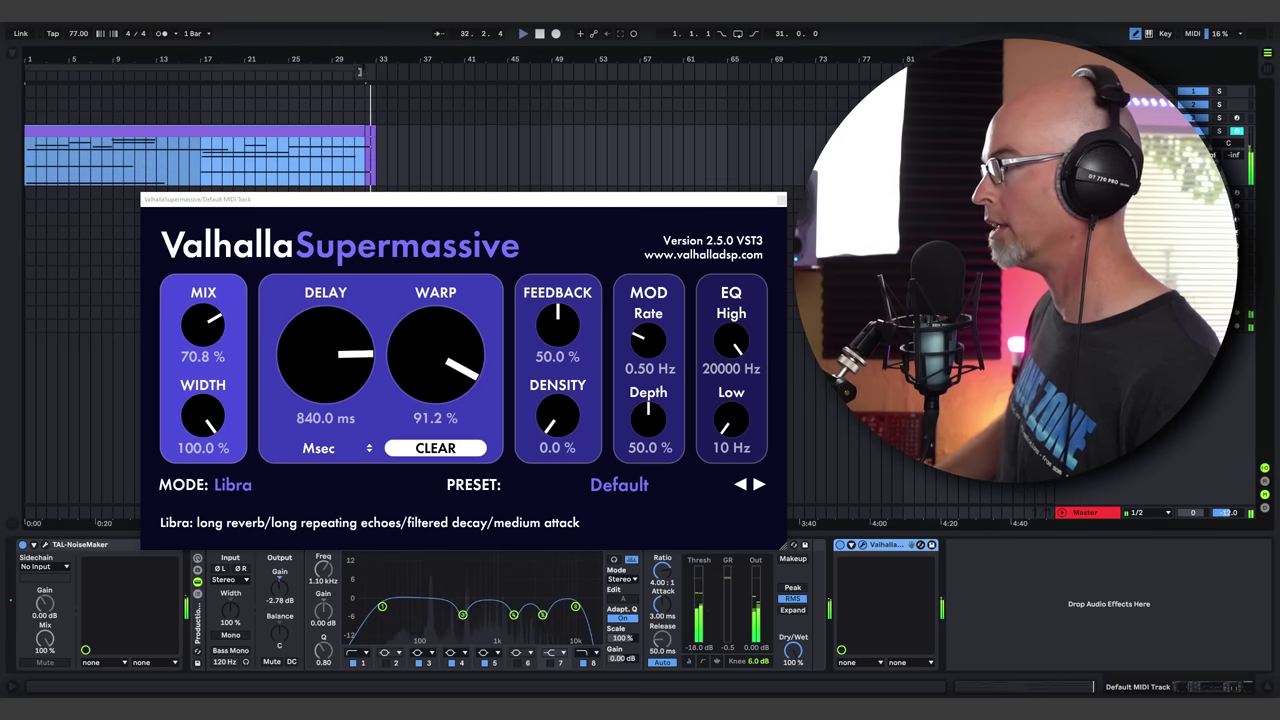
pyautogui.click(739, 34)
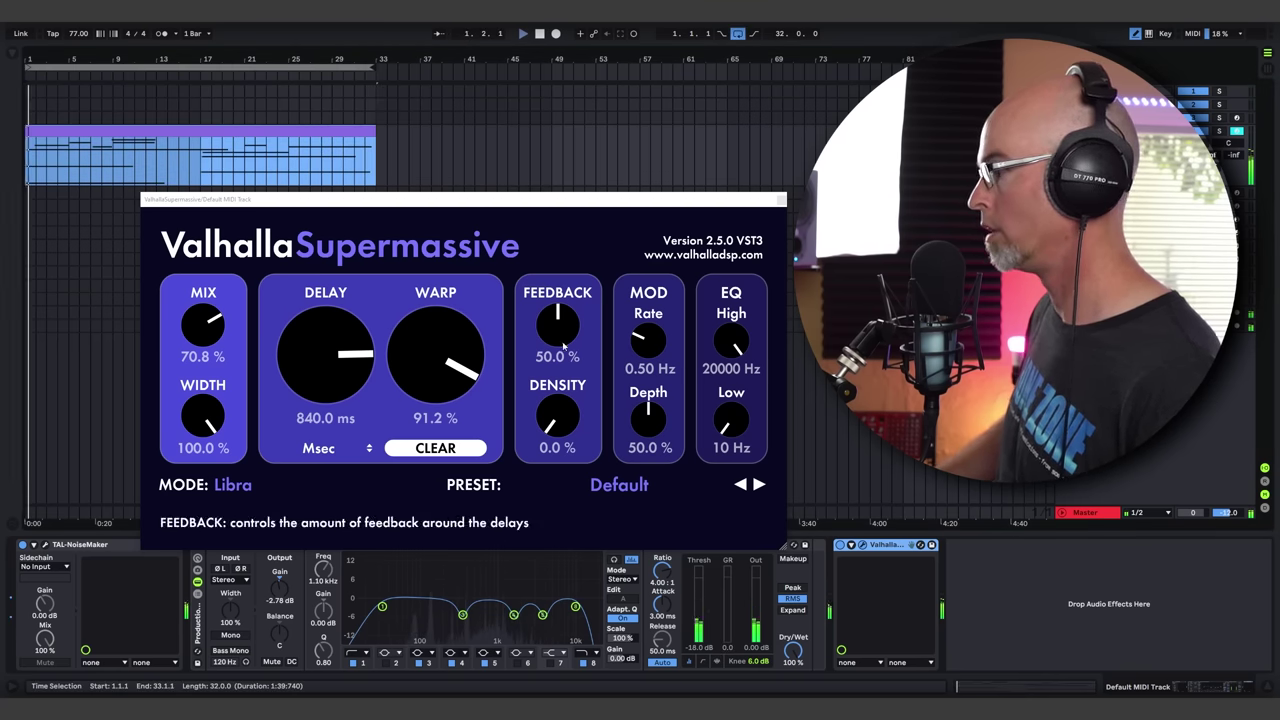
# Set Supermassive's feedback to 77.6 %, density to 89.6 % and mix to 78.4 %
pyautogui.moveTo(565, 346); pyautogui.dragTo(566, 307)
pyautogui.moveTo(560, 419); pyautogui.dragTo(584, 291)
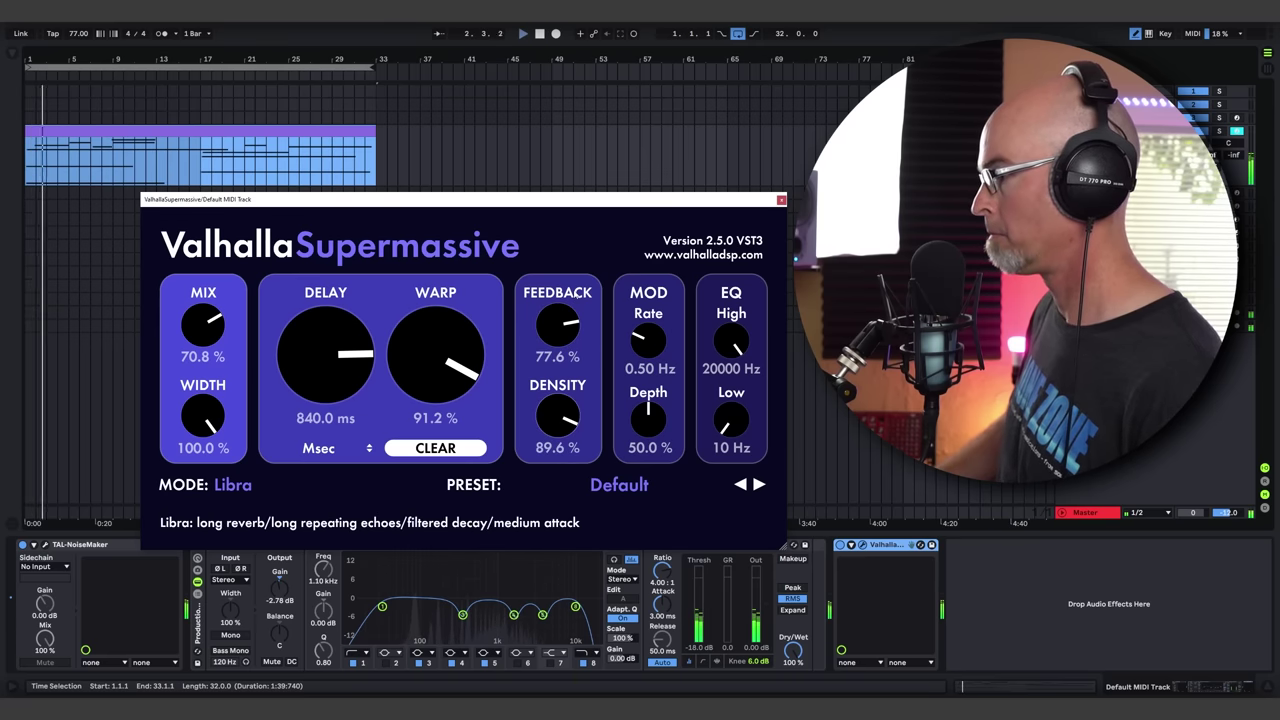
pyautogui.moveTo(214, 322); pyautogui.dragTo(212, 307)
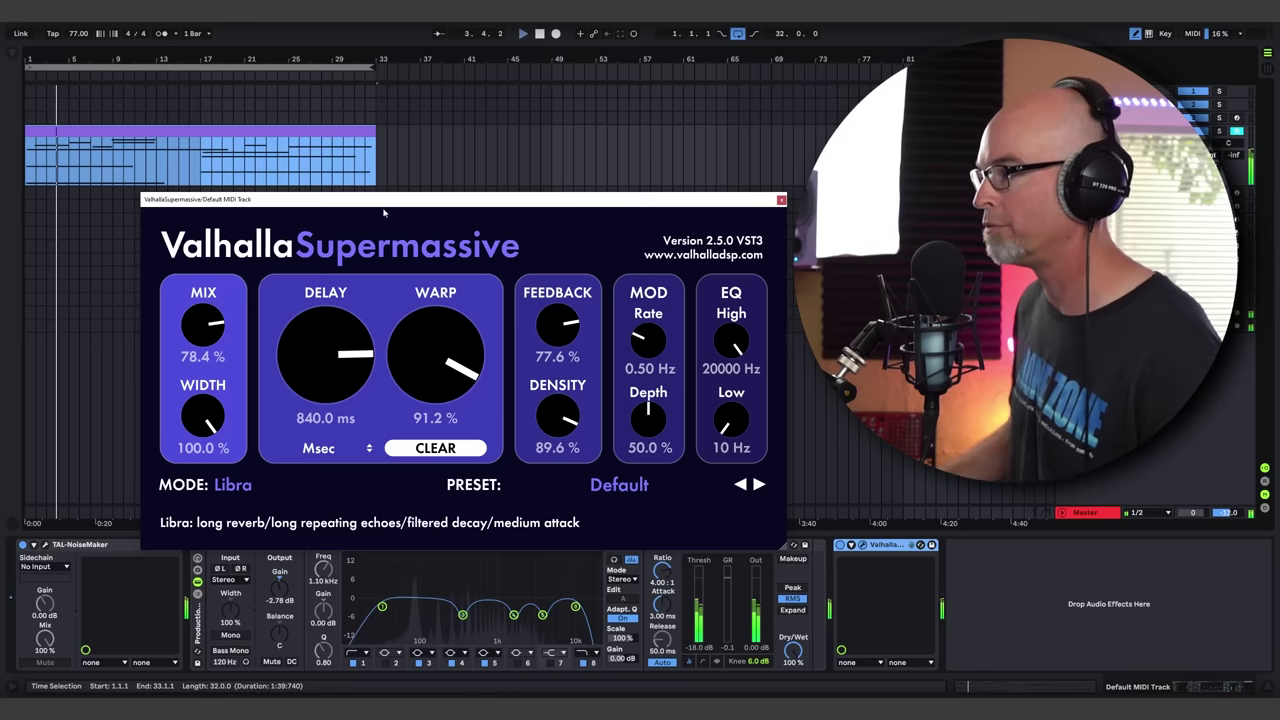
# Set Supermassive's EQ to 17150 Hz high and 120 Hz low, mod rate to 0.15 Hz, depth to 39.2 % and mix to 83.6 %, closing it
pyautogui.moveTo(383, 212); pyautogui.dragTo(319, 218)
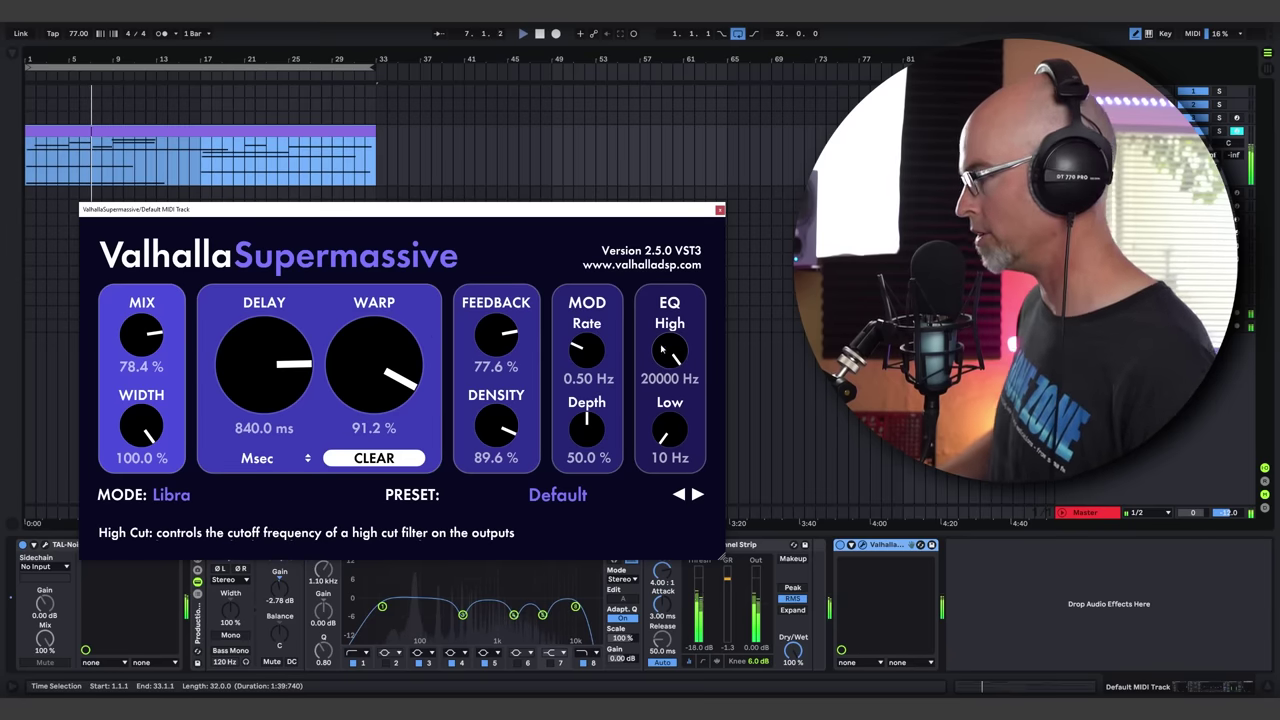
pyautogui.moveTo(669, 372); pyautogui.dragTo(669, 375)
pyautogui.moveTo(674, 436); pyautogui.dragTo(678, 416)
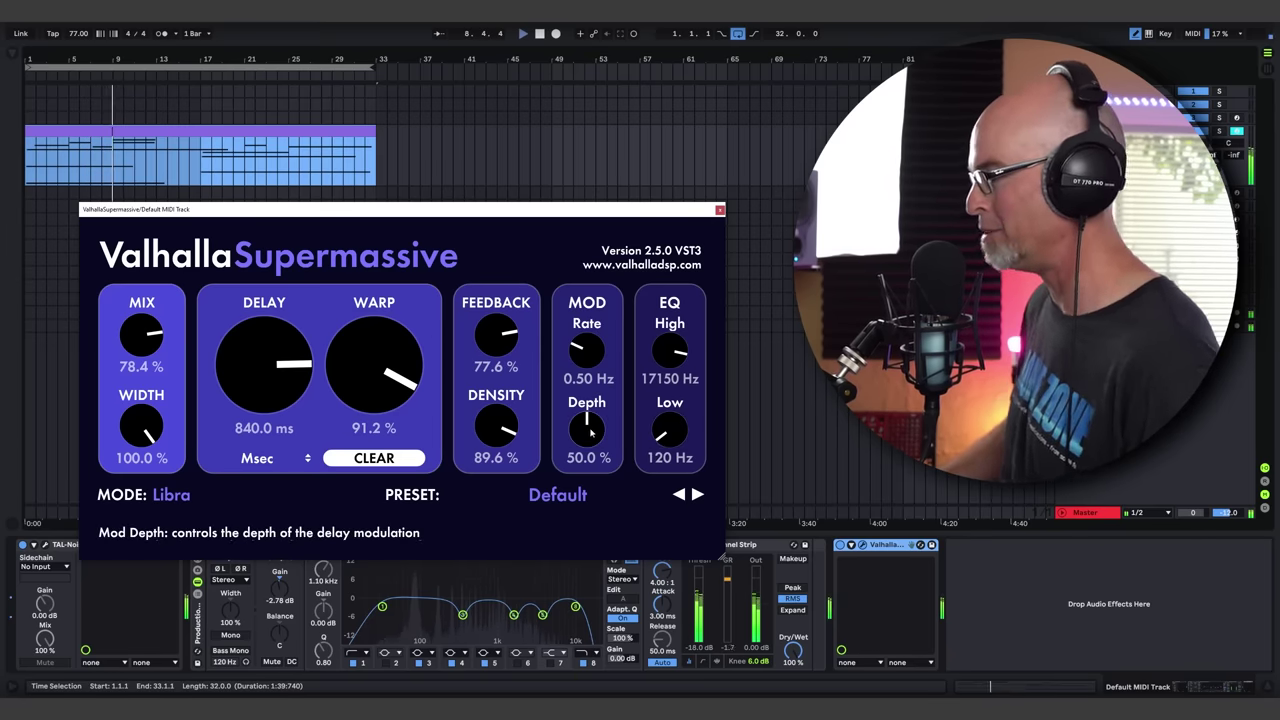
pyautogui.scroll(-1, 593, 446)
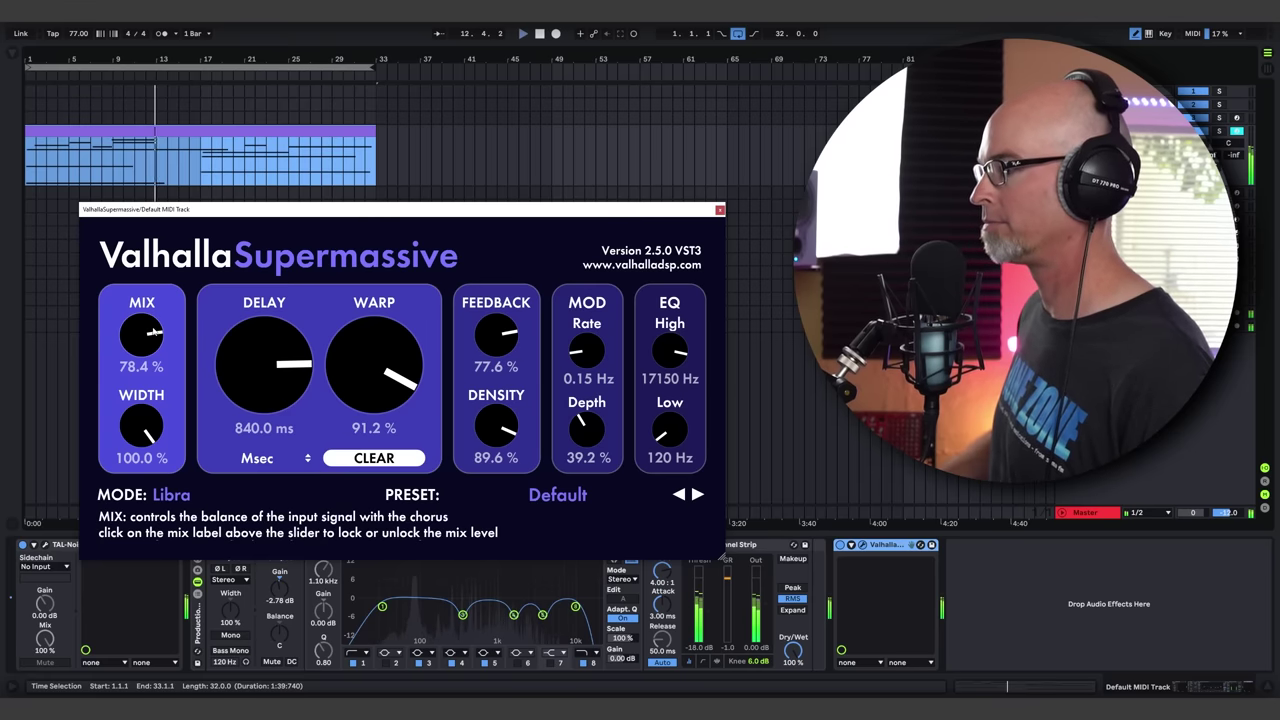
pyautogui.moveTo(147, 327); pyautogui.dragTo(148, 323)
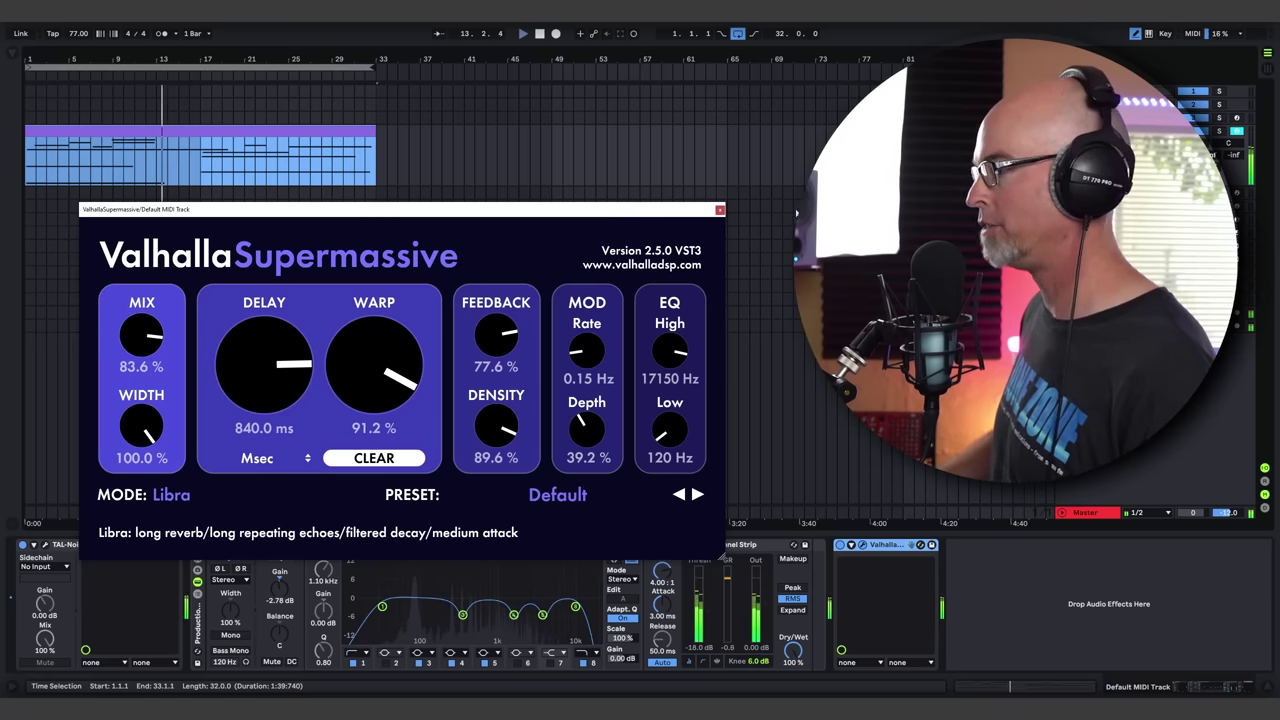
pyautogui.click(720, 210)
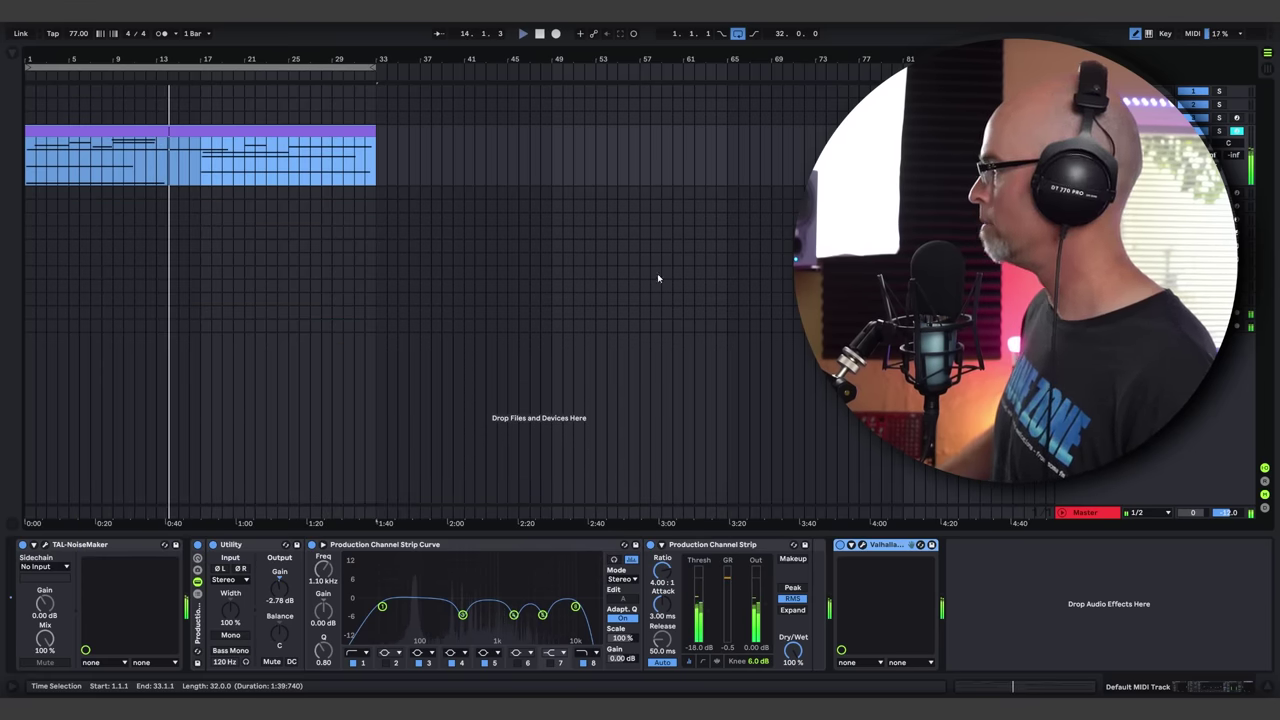
pyautogui.click(44, 544)
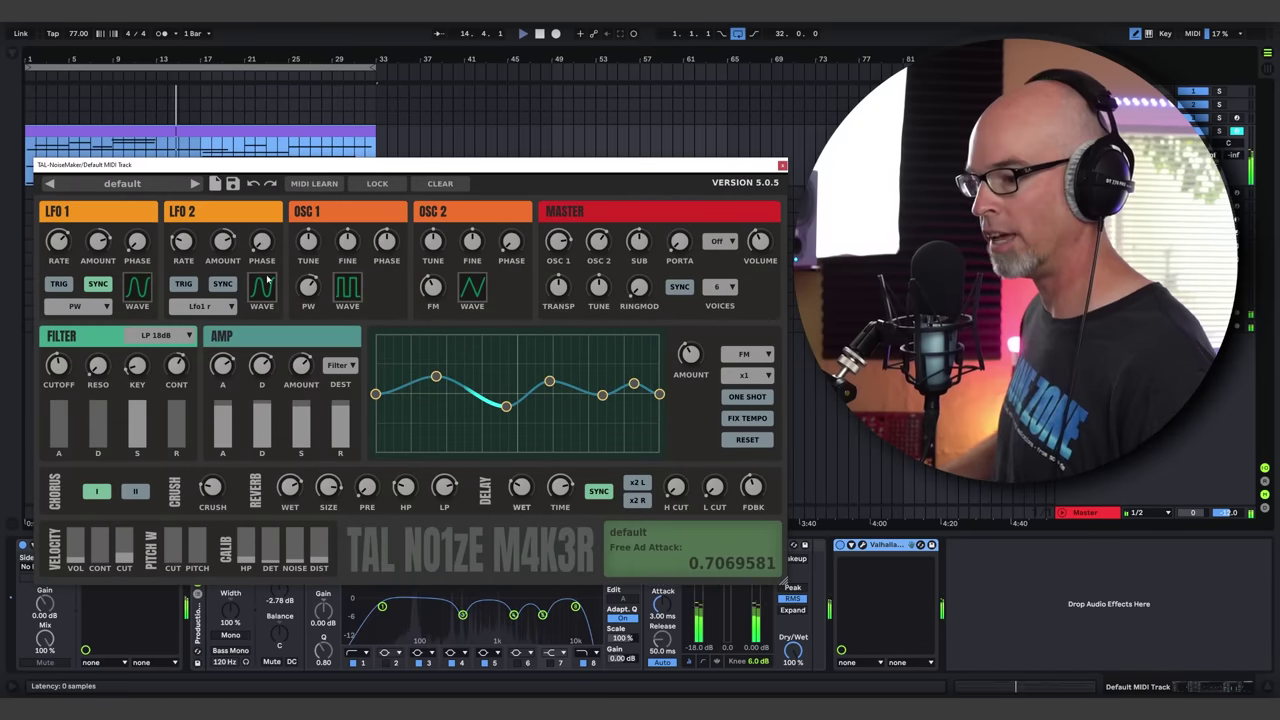
pyautogui.moveTo(358, 166); pyautogui.dragTo(368, 158)
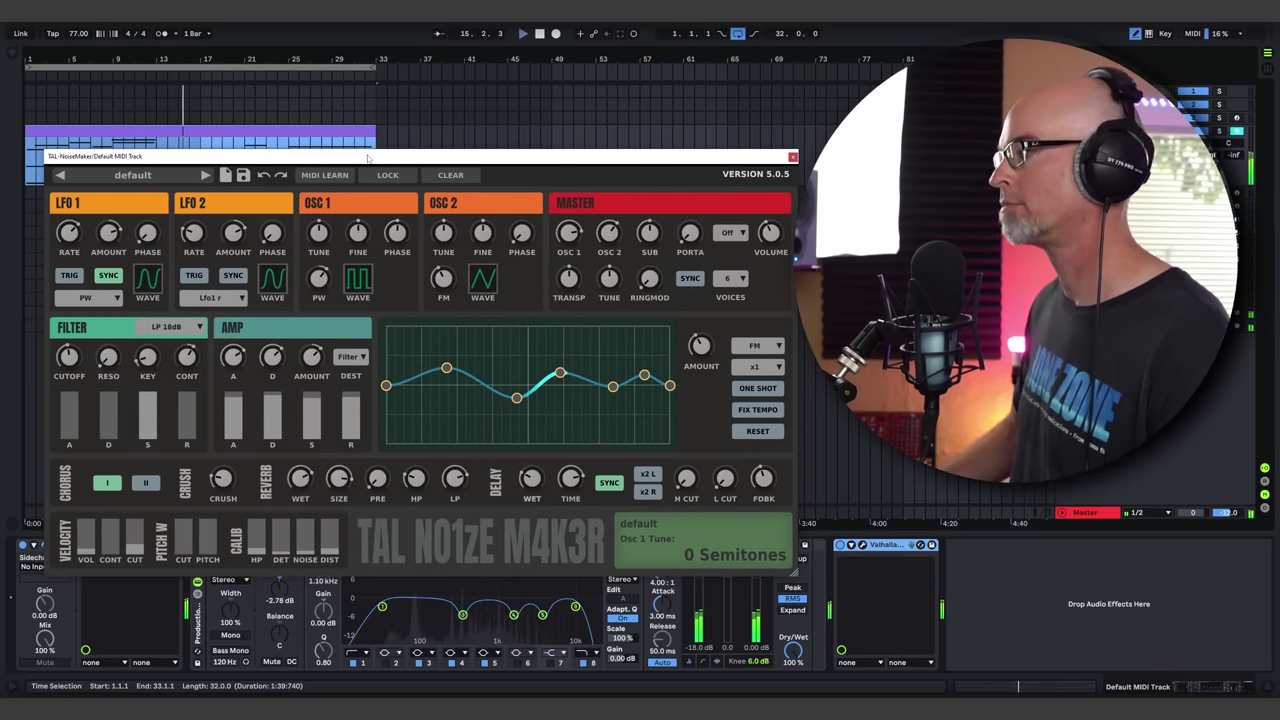
pyautogui.click(792, 157)
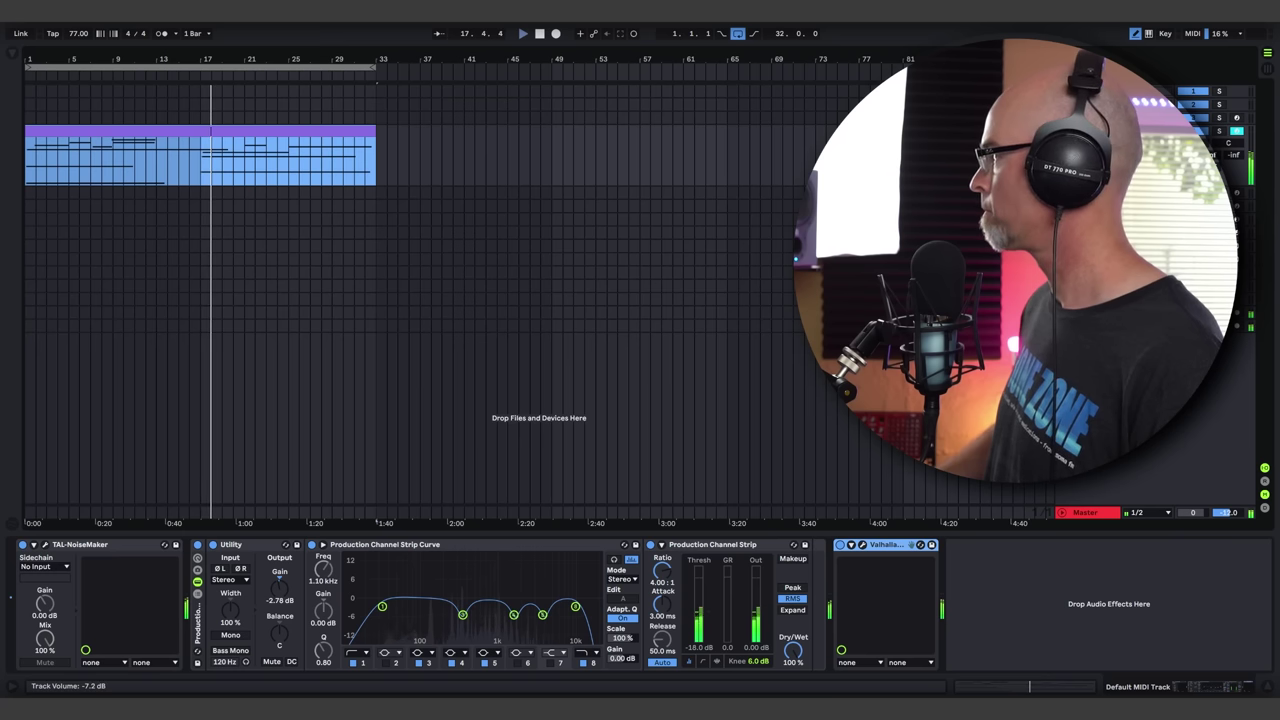
# Load the Vital synth onto the empty second MIDI track and move its window clear of the tracks, hiding the browser
pyautogui.click(562, 240)
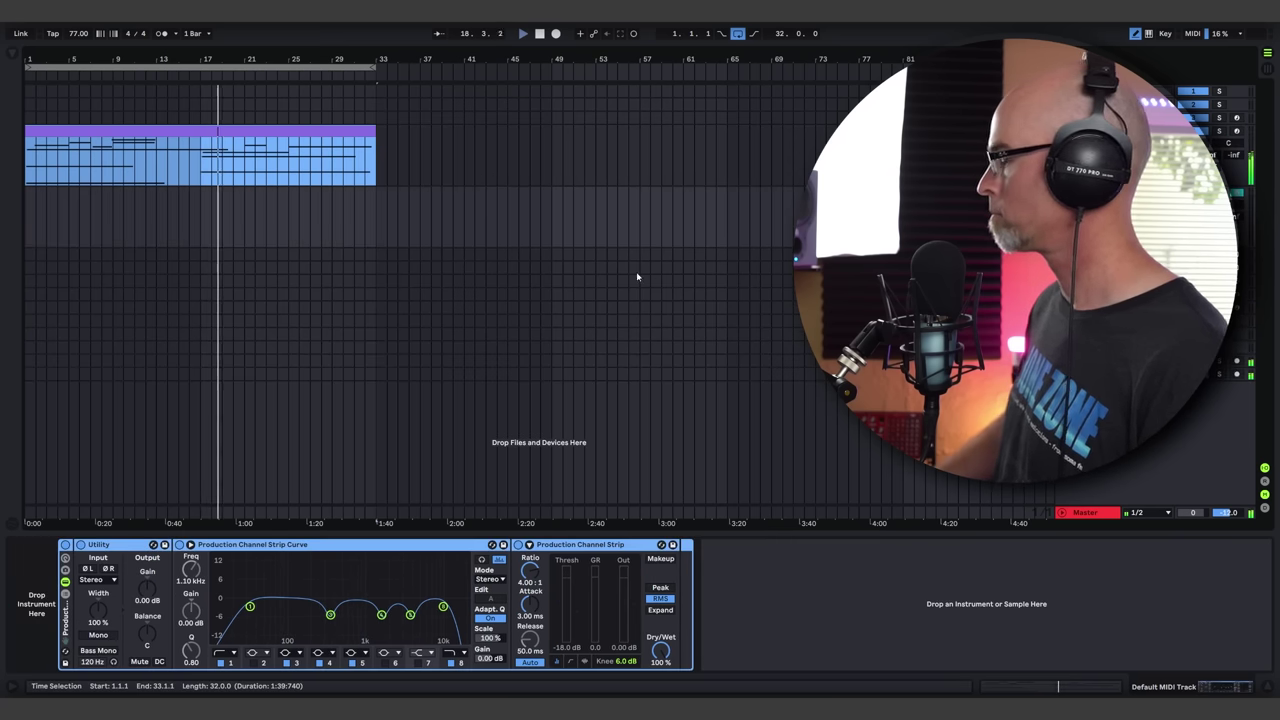
pyautogui.press('space')
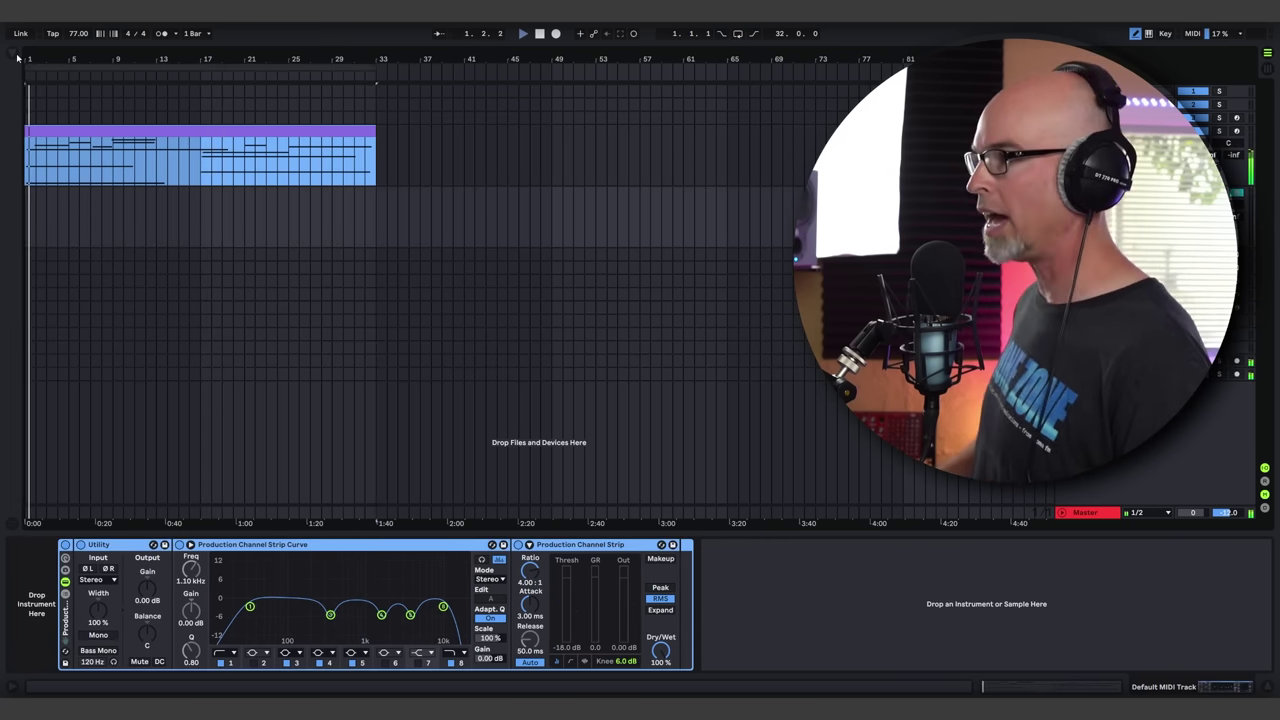
pyautogui.click(17, 57)
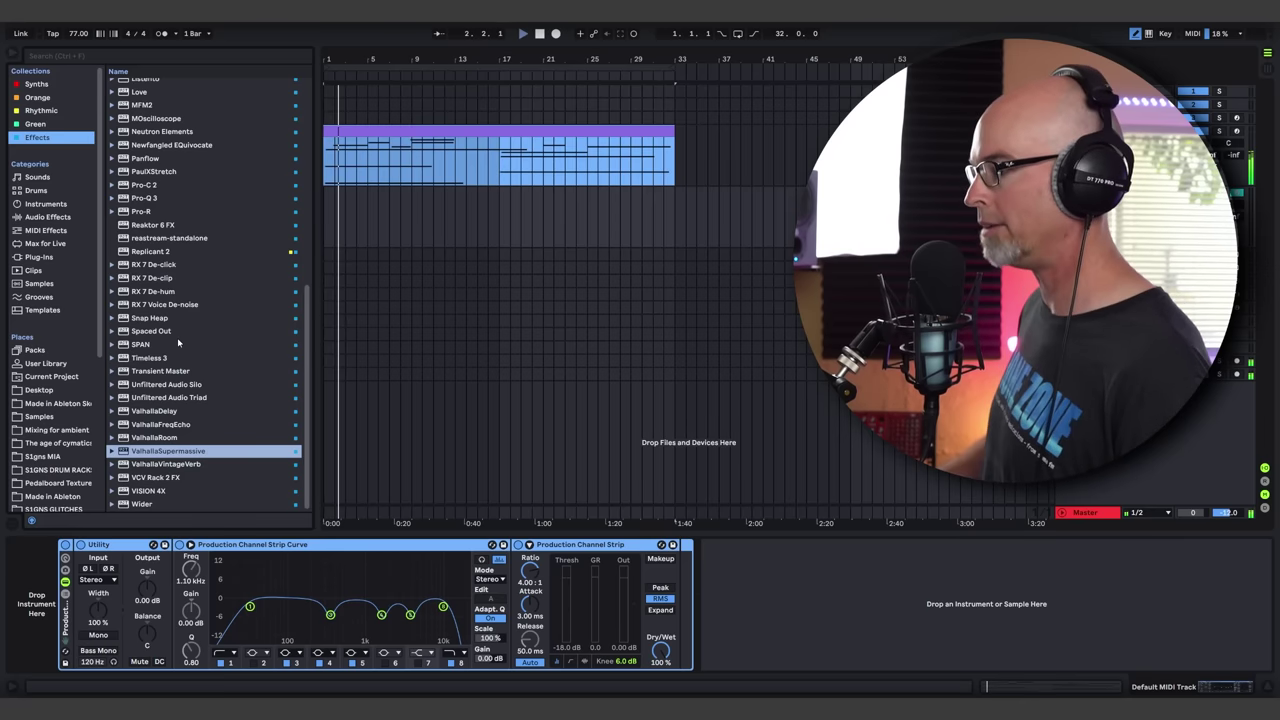
pyautogui.click(47, 85)
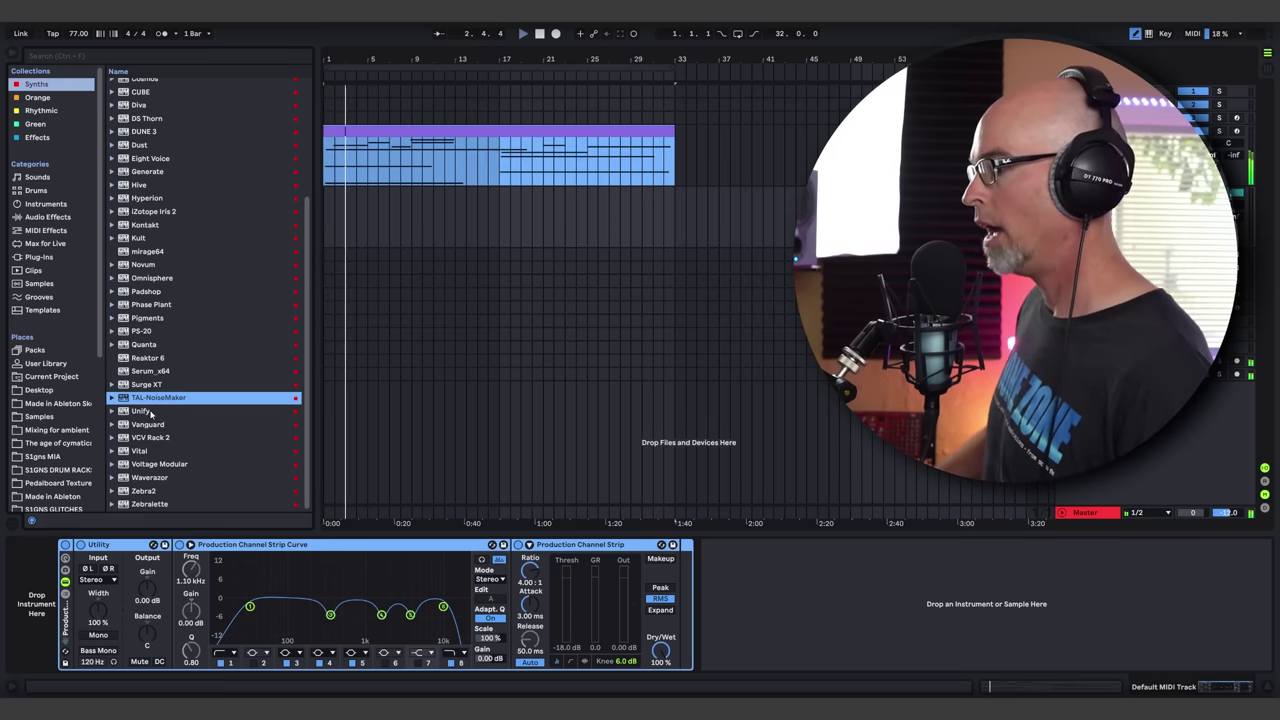
pyautogui.doubleClick(135, 452)
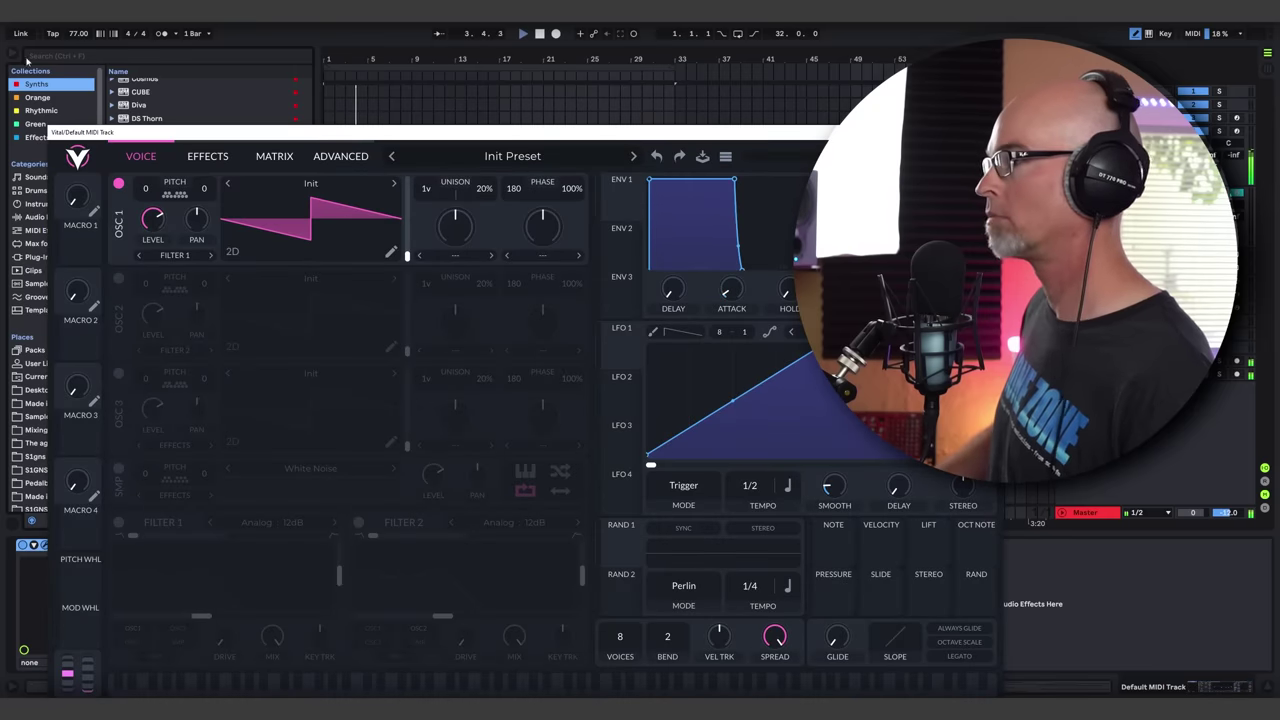
pyautogui.click(12, 54)
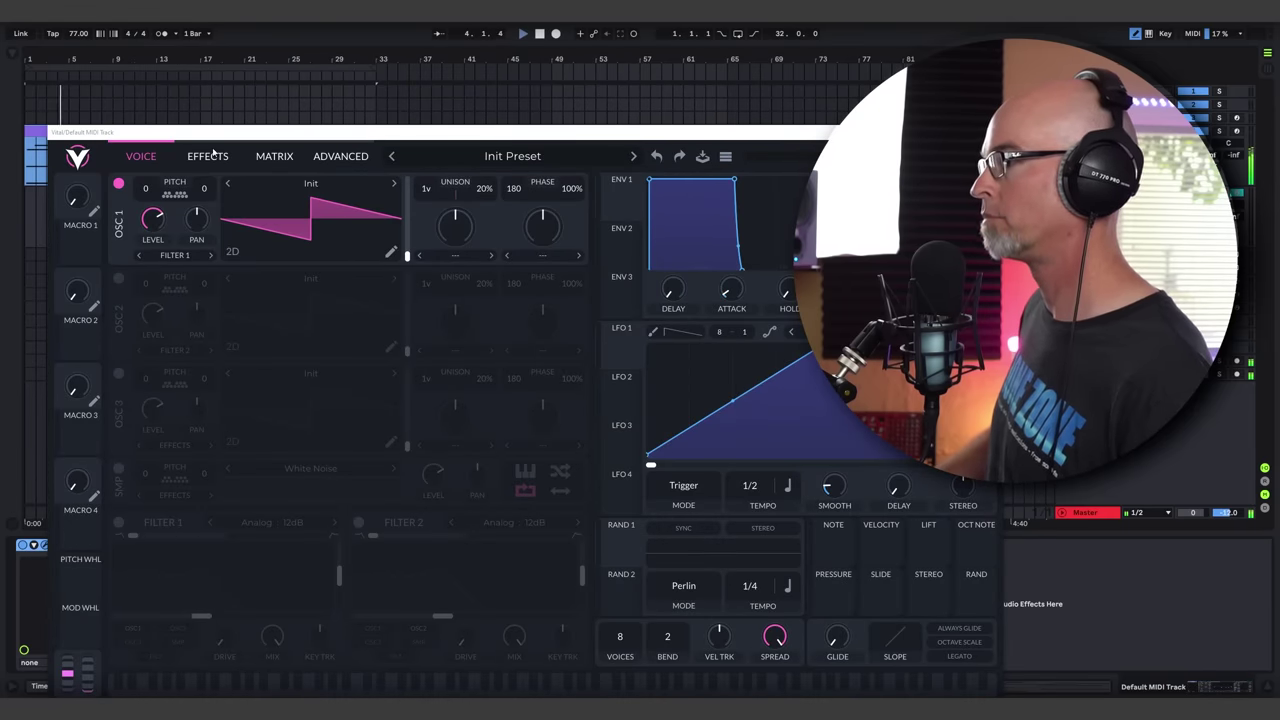
pyautogui.moveTo(202, 136); pyautogui.dragTo(232, 76)
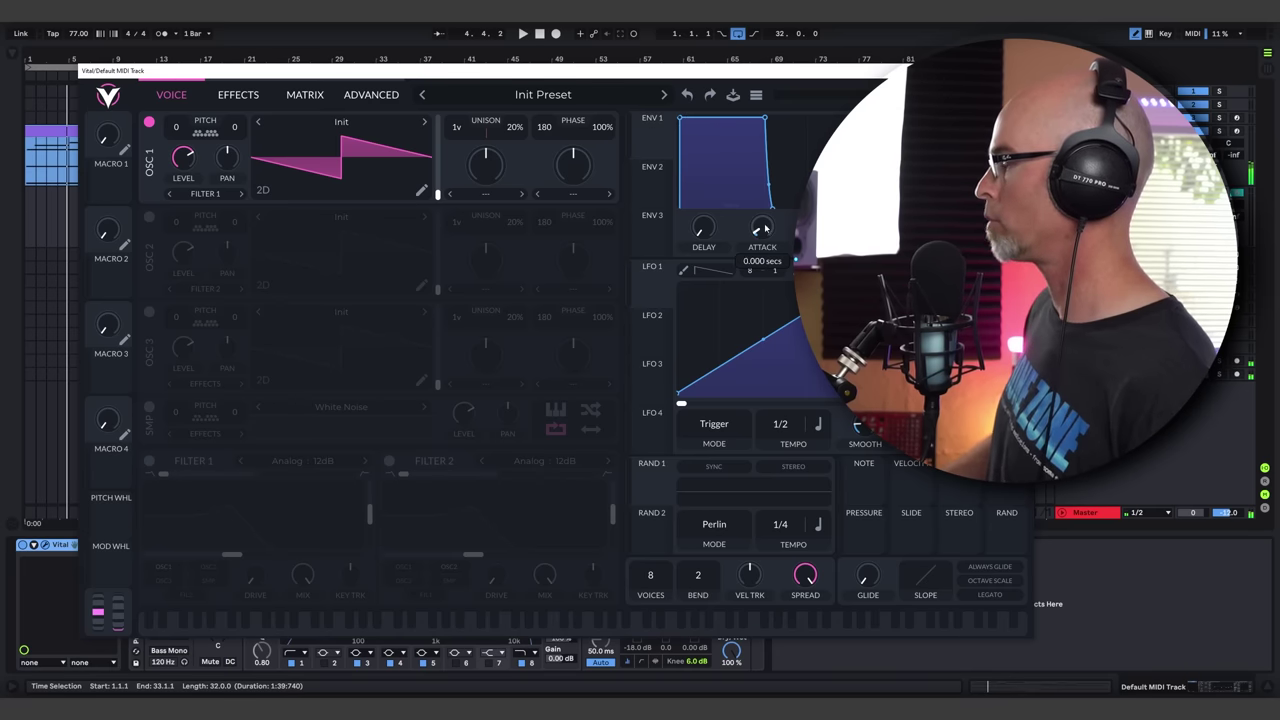
# Lengthen envelope 1's attack in Vital and enable Filter 1 as an Analog 24dB low-pass with lowered resonance
pyautogui.moveTo(764, 240); pyautogui.dragTo(760, 178)
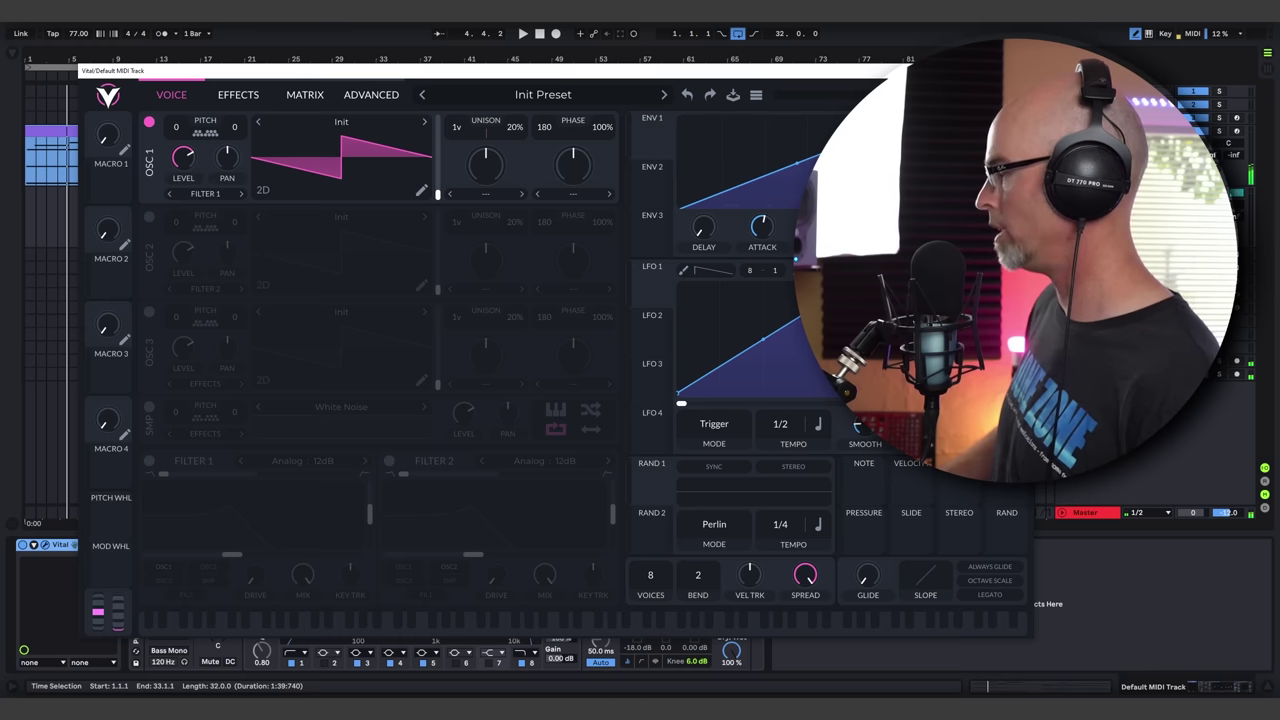
pyautogui.moveTo(760, 228); pyautogui.dragTo(767, 250)
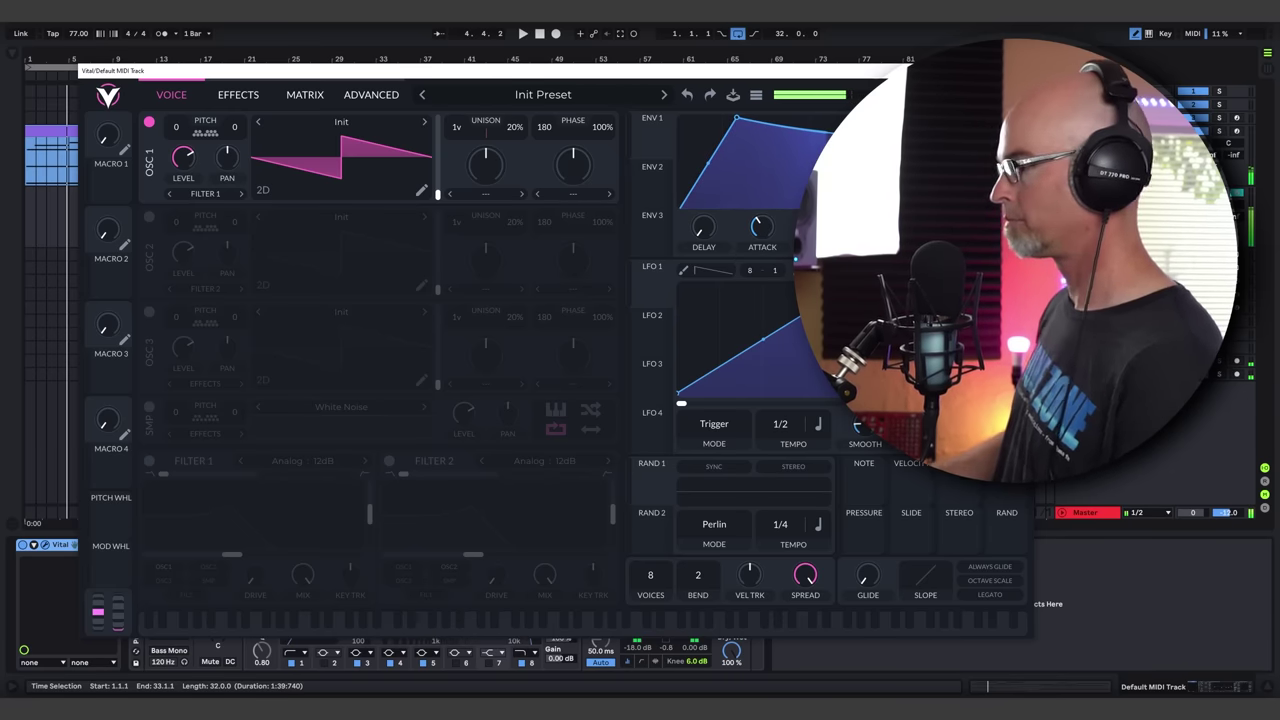
pyautogui.click(148, 462)
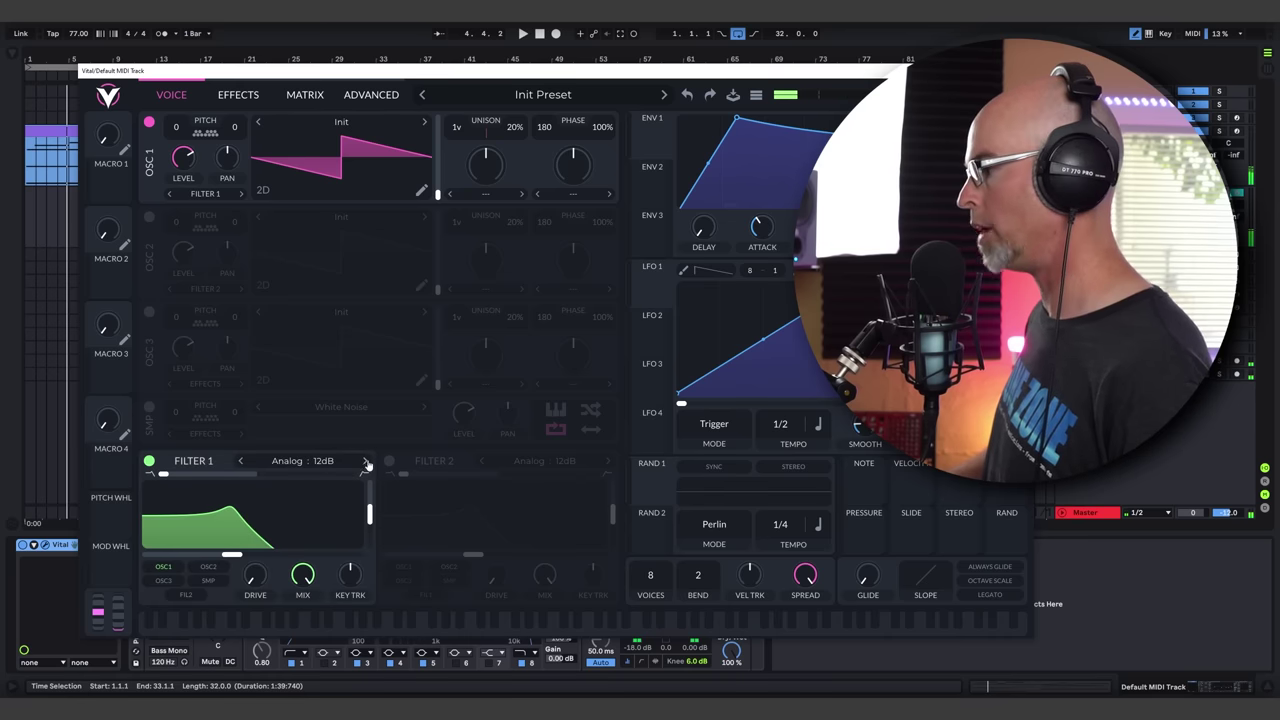
pyautogui.click(366, 462)
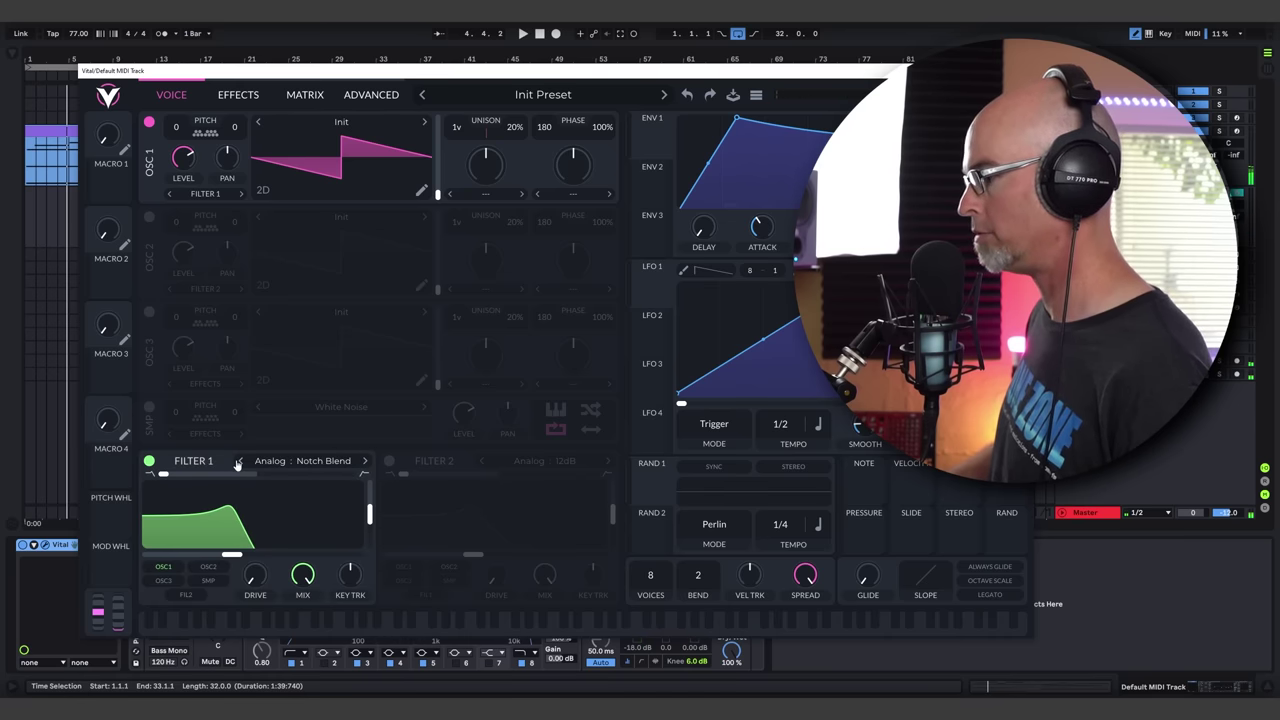
pyautogui.moveTo(251, 527); pyautogui.dragTo(266, 560)
pyautogui.moveTo(369, 514); pyautogui.dragTo(369, 540)
pyautogui.moveTo(268, 555); pyautogui.dragTo(230, 556)
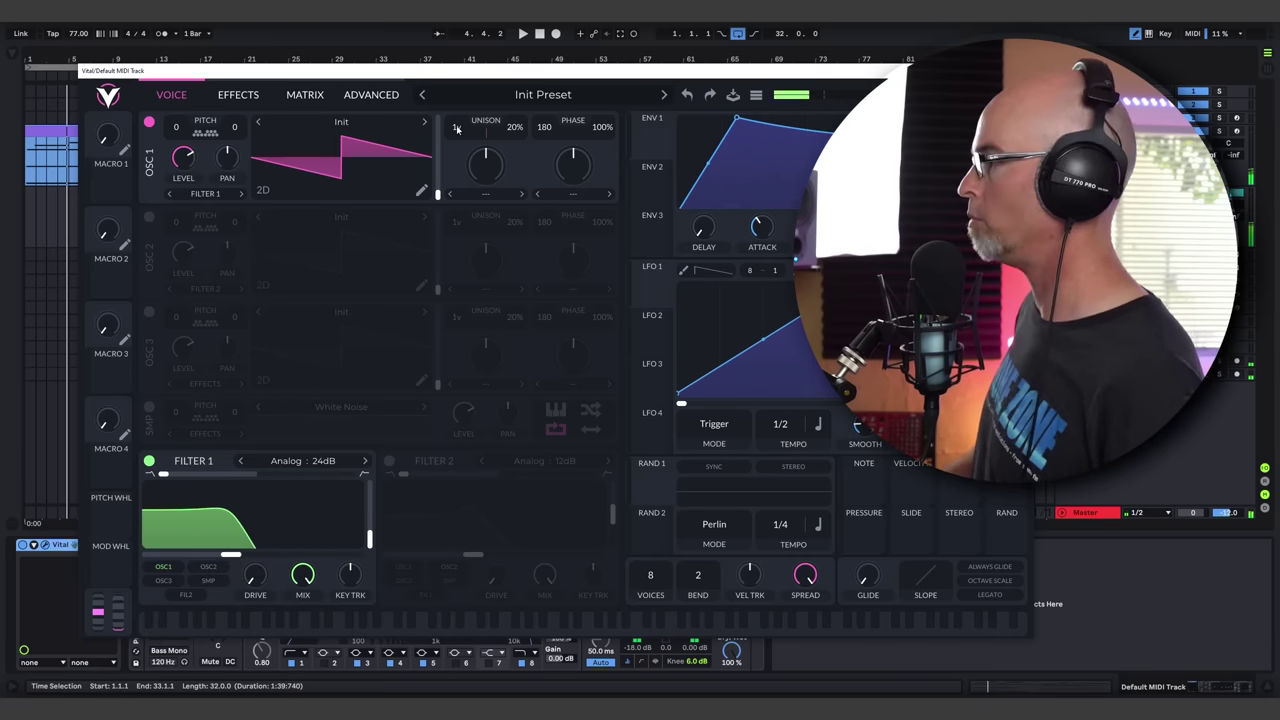
# Give oscillator 1 three unison voices with 6 % detune and raise Filter 1's cutoff slightly
pyautogui.moveTo(456, 128); pyautogui.dragTo(518, 150)
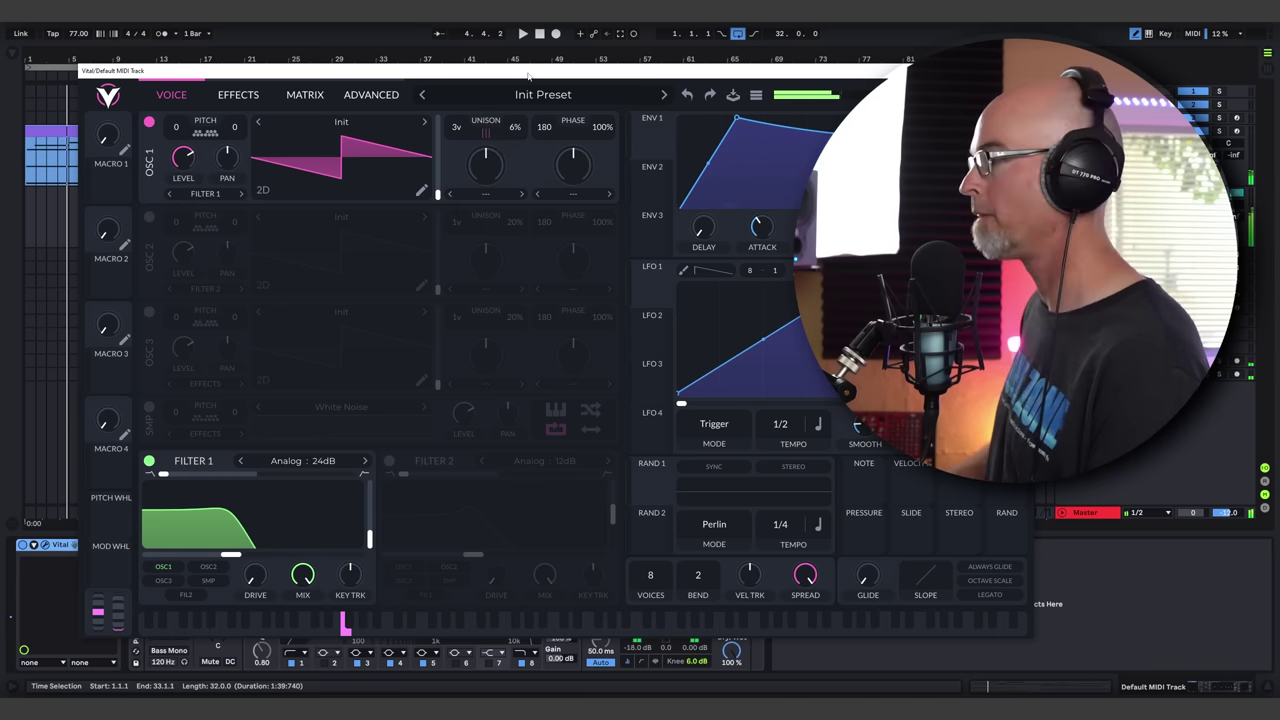
pyautogui.moveTo(528, 76); pyautogui.dragTo(471, 91)
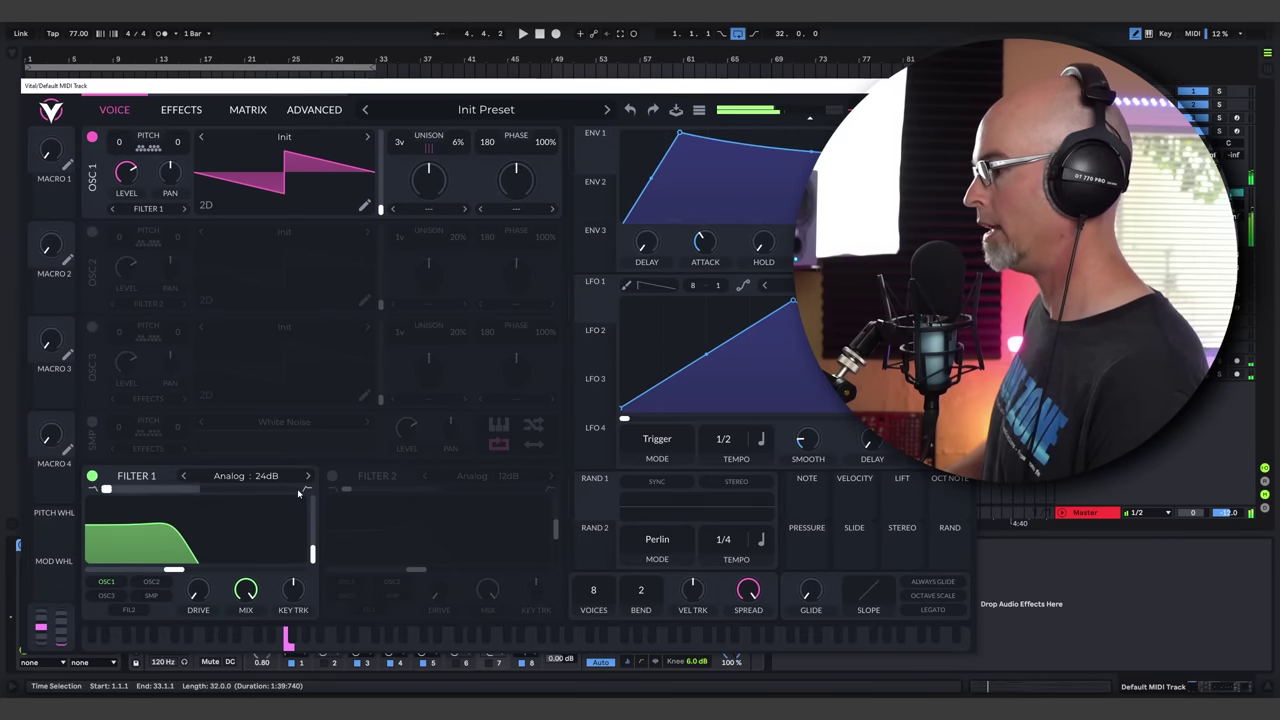
pyautogui.moveTo(181, 573); pyautogui.dragTo(186, 585)
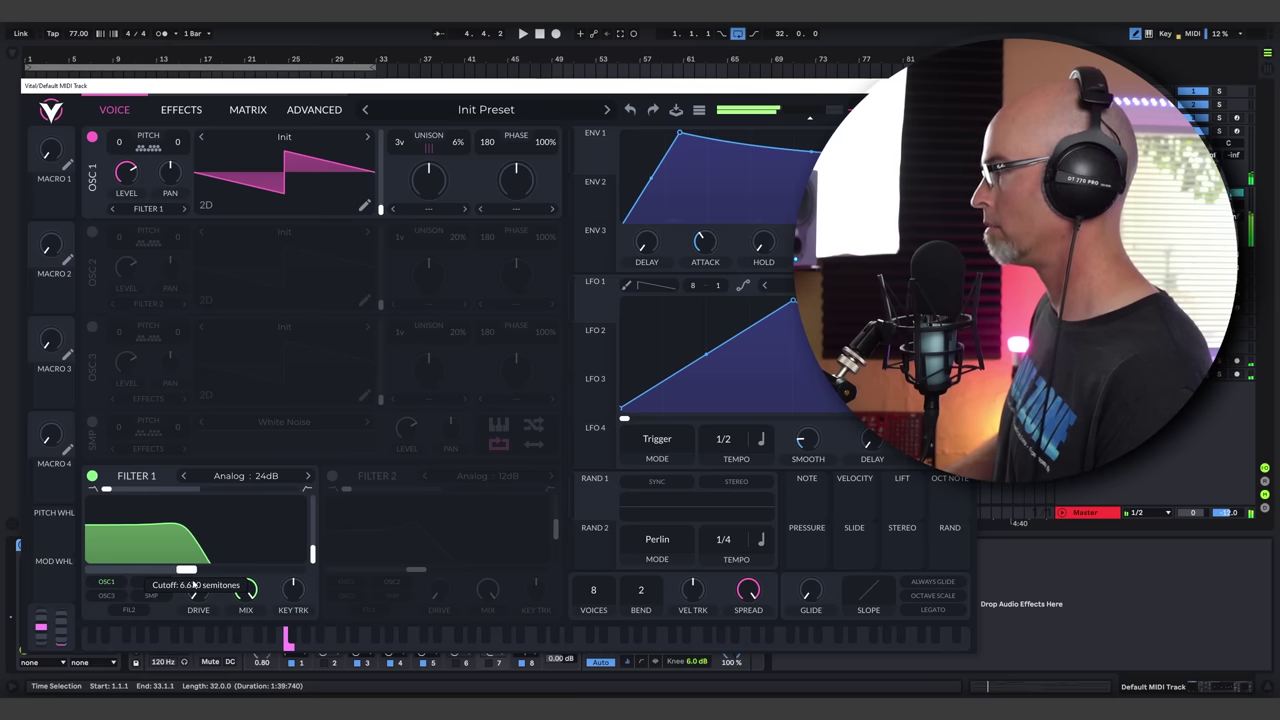
# Enable oscillator 2 with the Factory Basic Shapes wavetable, route it into Filter 1 and lower the filter cutoff slightly
pyautogui.click(92, 237)
pyautogui.click(266, 234)
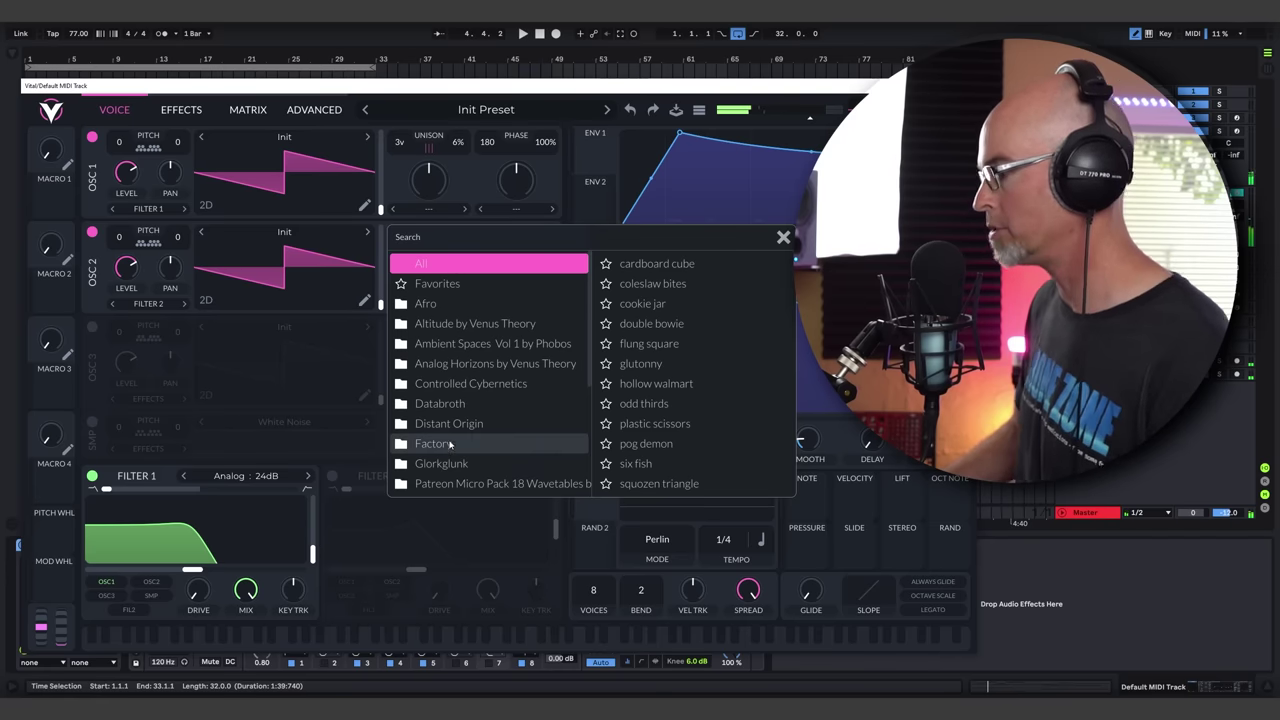
pyautogui.click(450, 444)
pyautogui.click(708, 264)
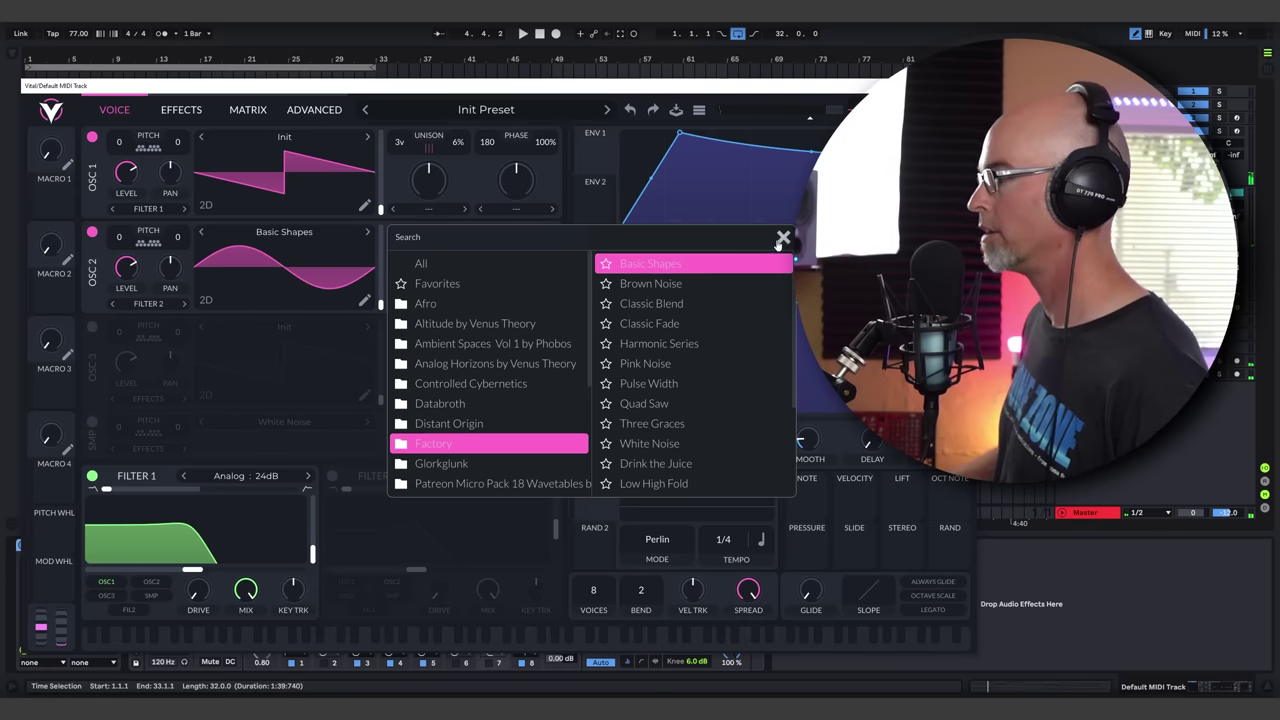
pyautogui.click(782, 240)
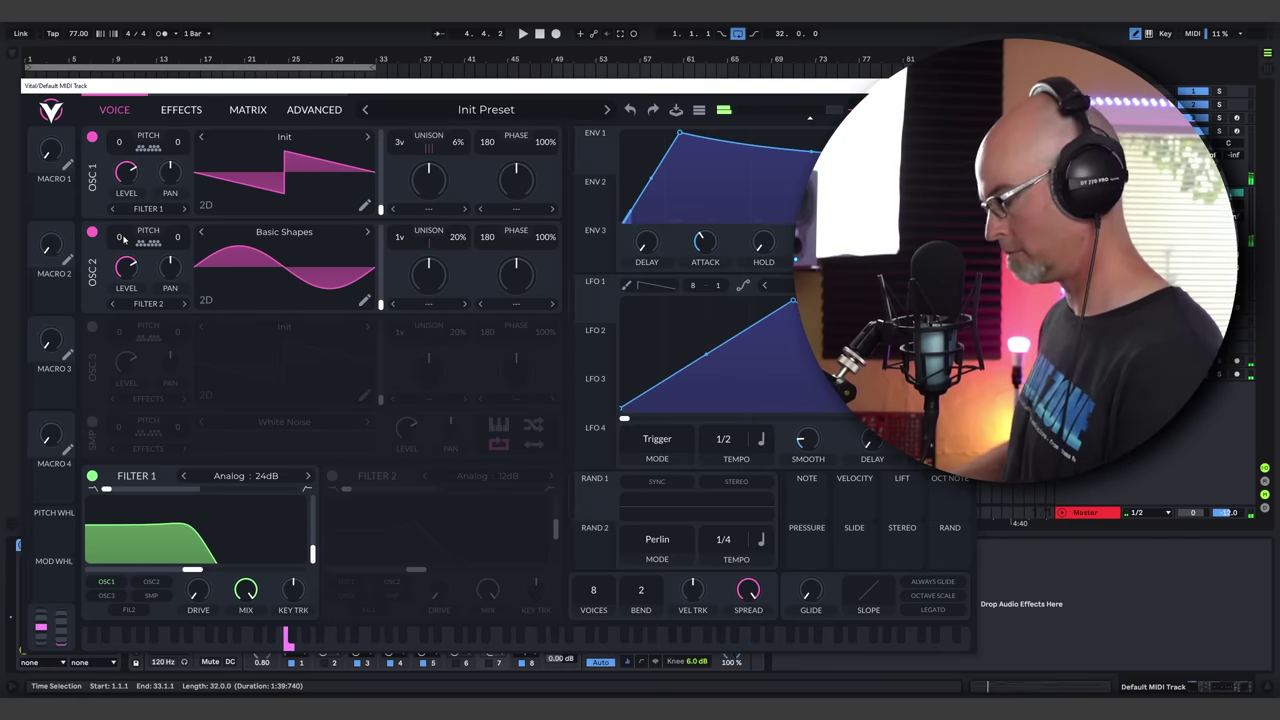
pyautogui.click(151, 581)
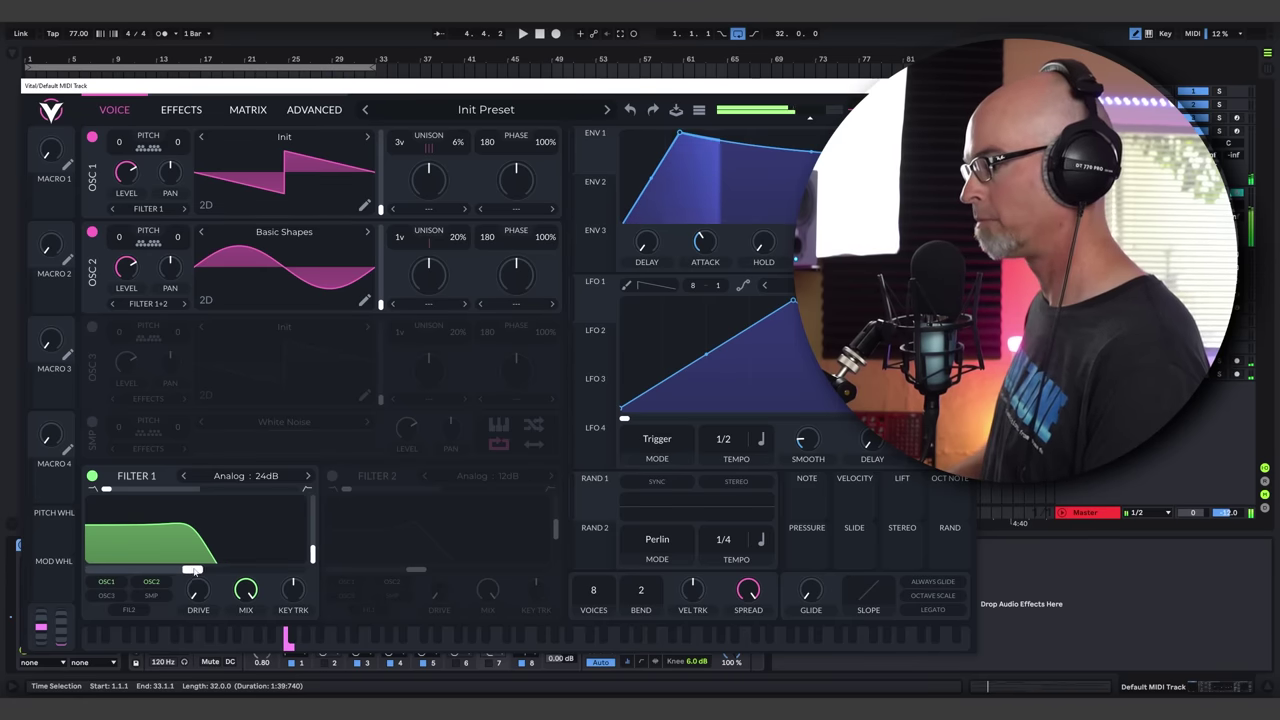
pyautogui.moveTo(192, 570); pyautogui.dragTo(178, 570)
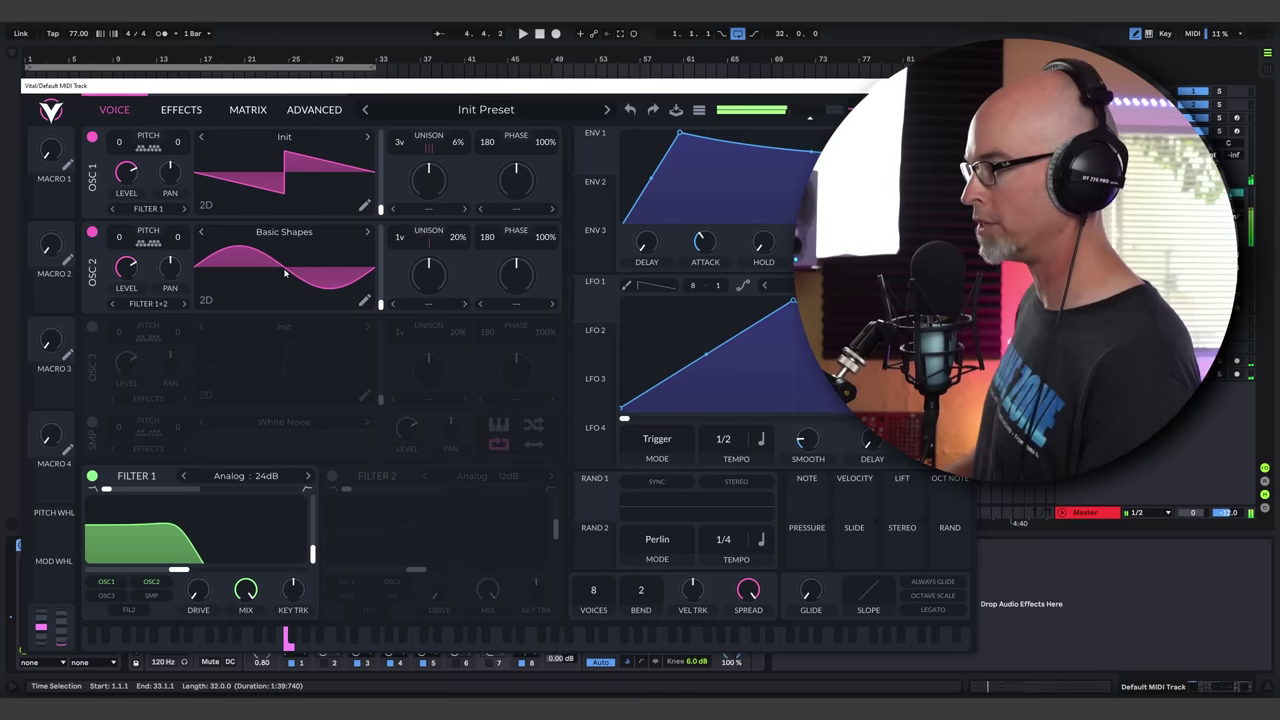
# Enable oscillator 3, route it into Filter 1 and keep its Init wavetable
pyautogui.click(92, 329)
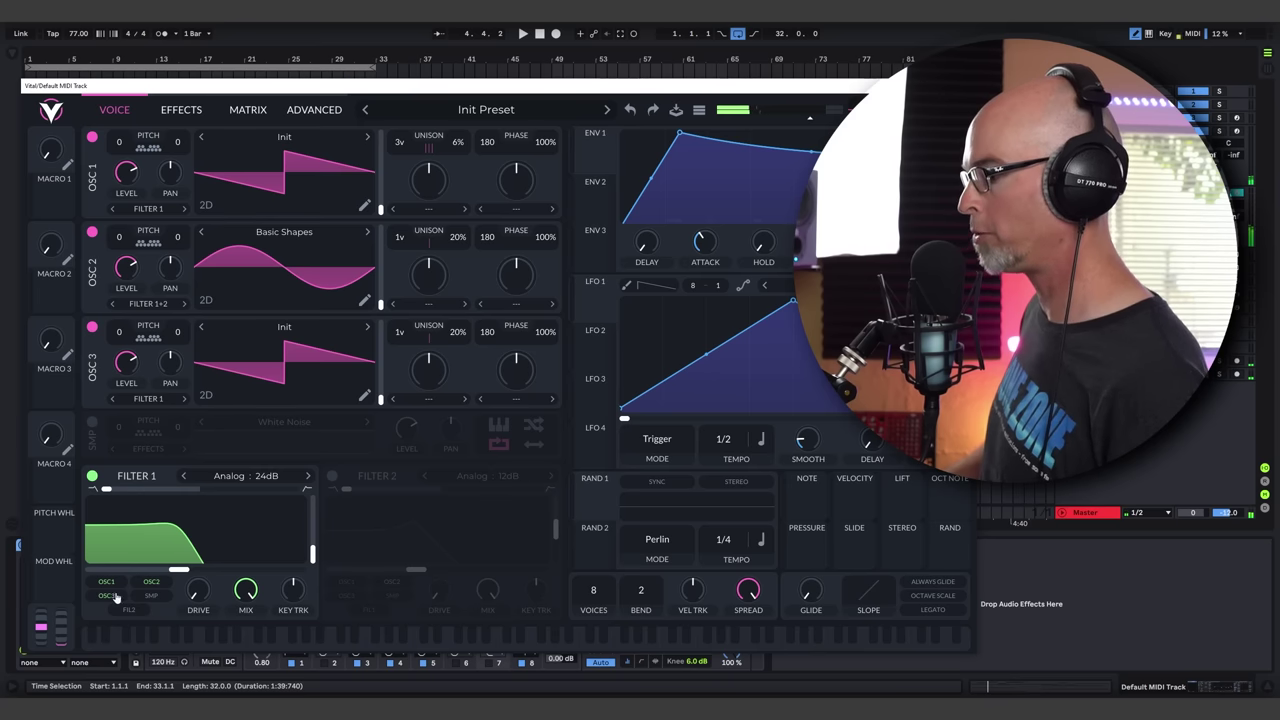
pyautogui.click(271, 327)
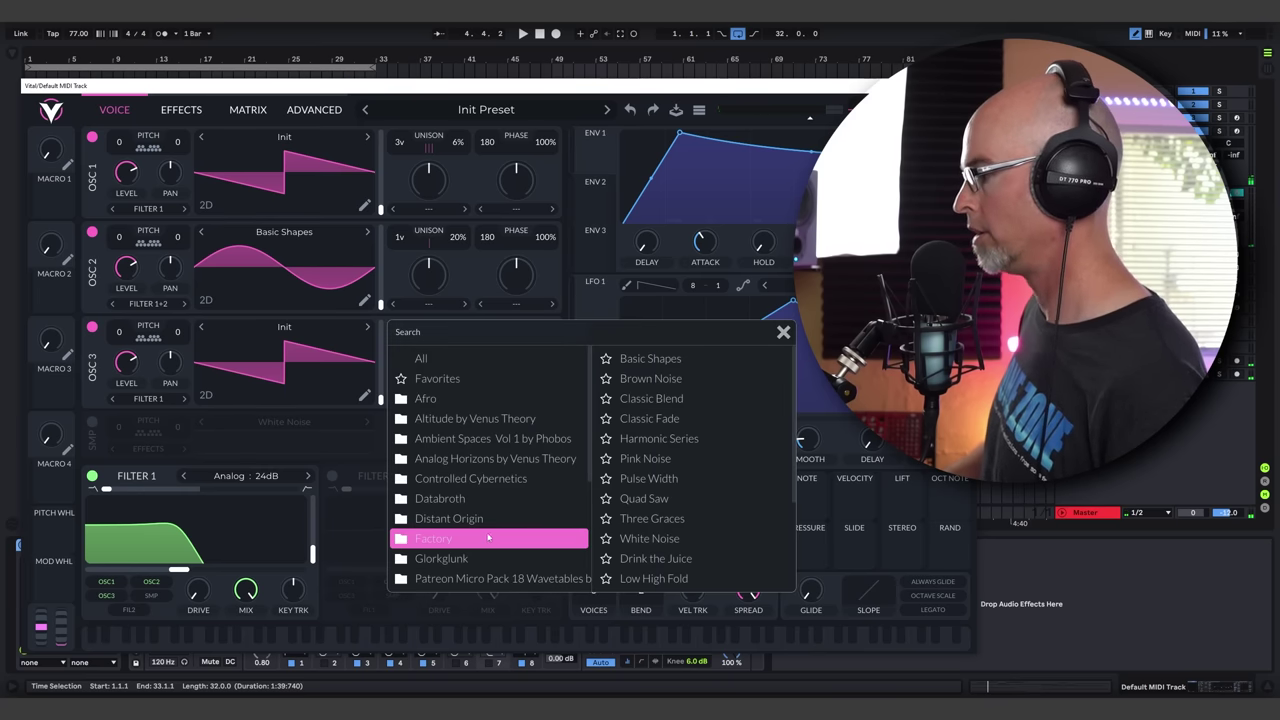
pyautogui.click(783, 331)
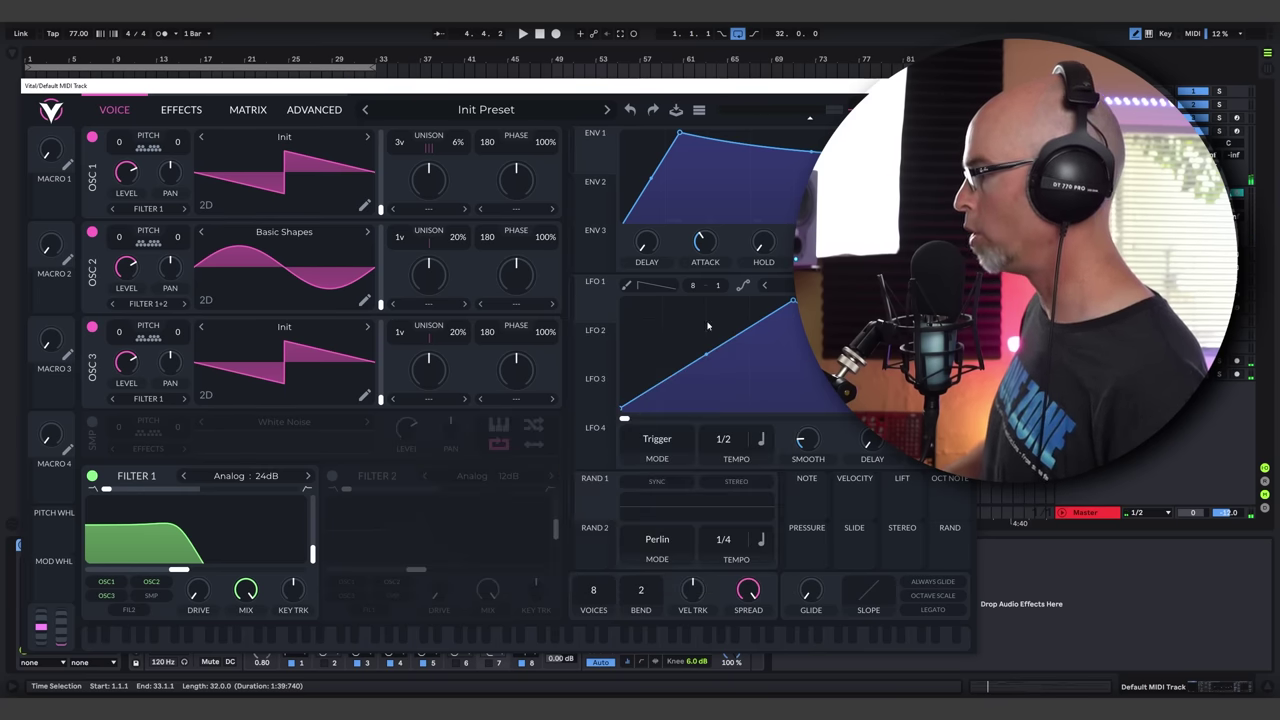
# Open oscillator 3's wavetable for editing and randomize the first frame's harmonic amplitudes and phases
pyautogui.click(364, 392)
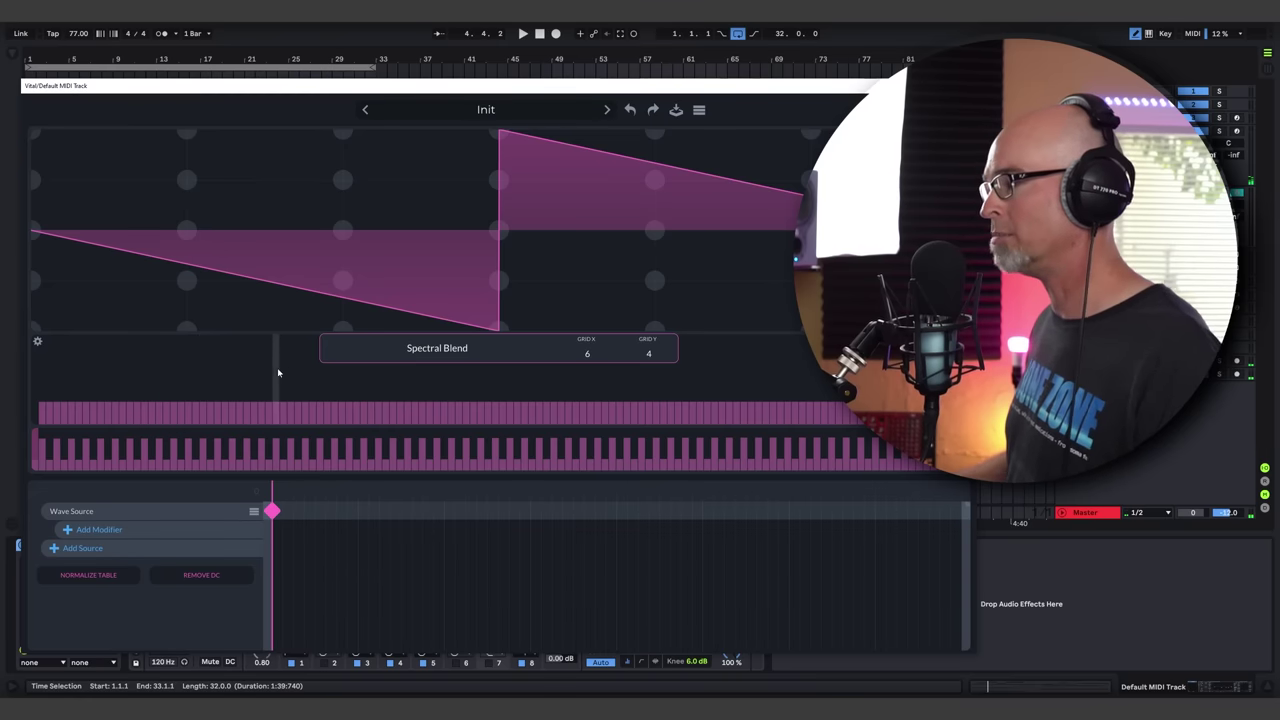
pyautogui.rightClick(303, 367)
pyautogui.click(350, 454)
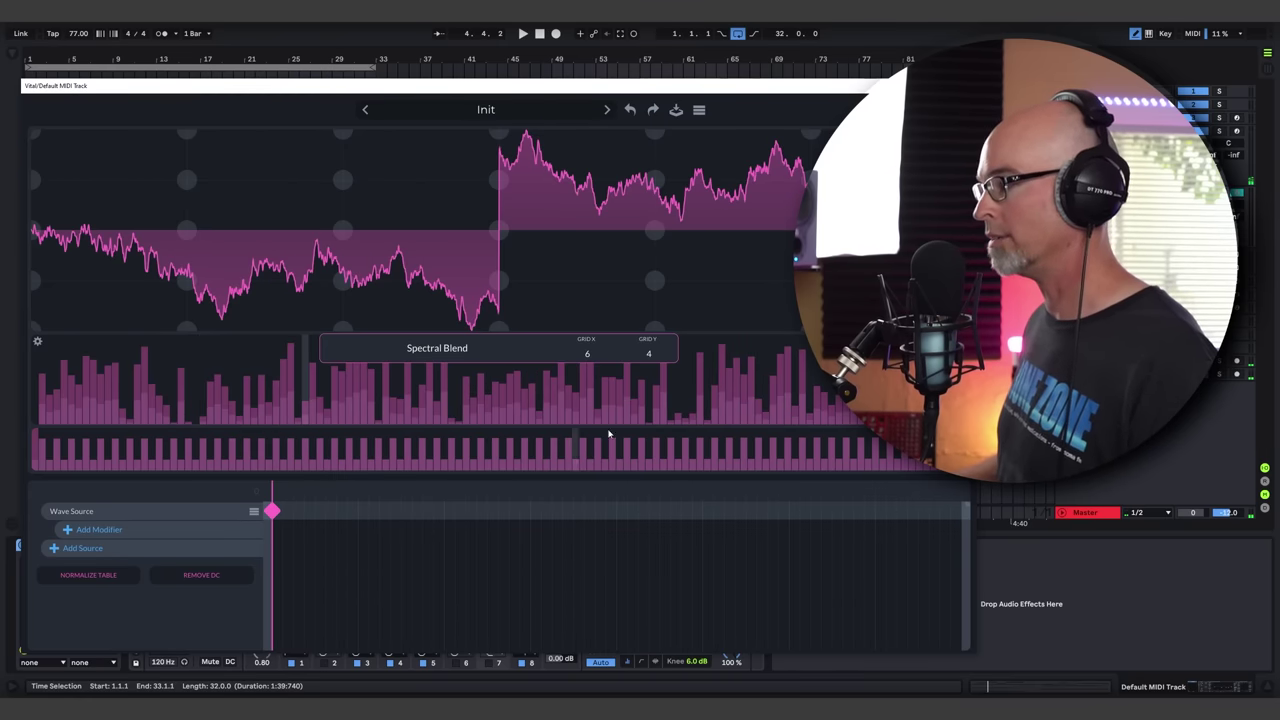
pyautogui.rightClick(254, 383)
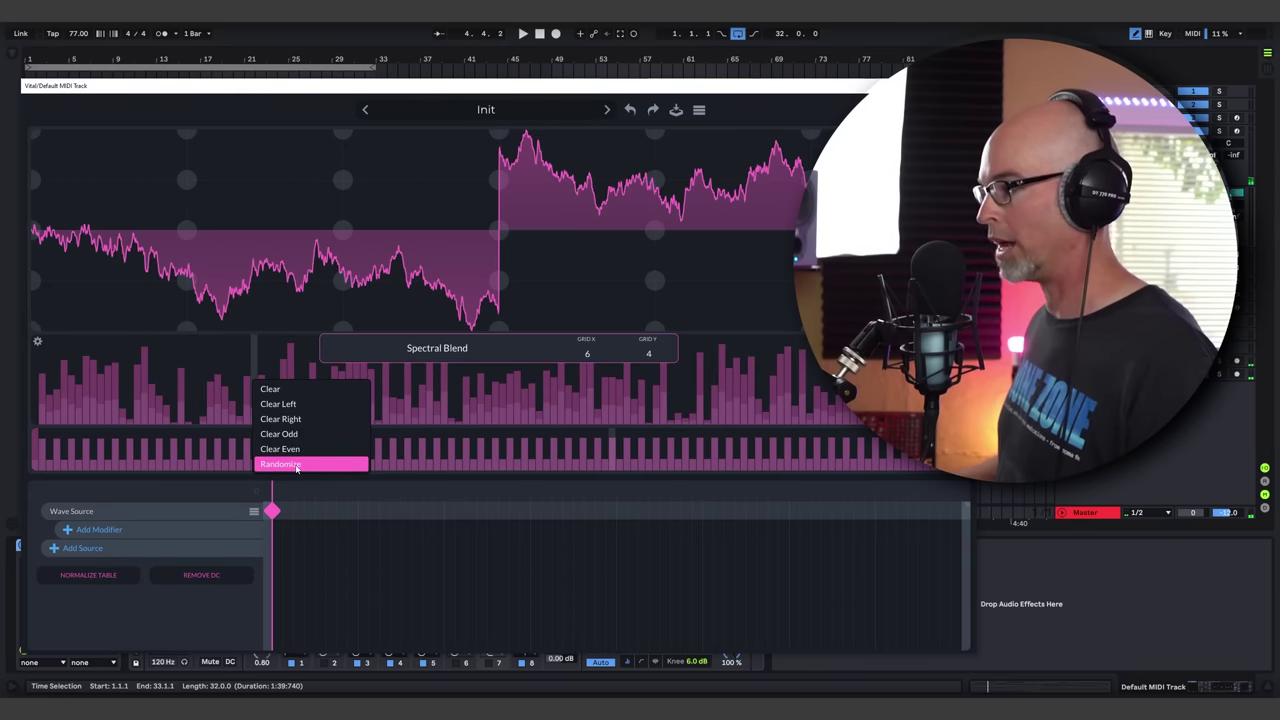
pyautogui.click(295, 463)
pyautogui.rightClick(408, 450)
pyautogui.click(450, 538)
# Clear the upper harmonics of the first frame and taper the remaining ones down to zero for a smoother wave
pyautogui.rightClick(445, 405)
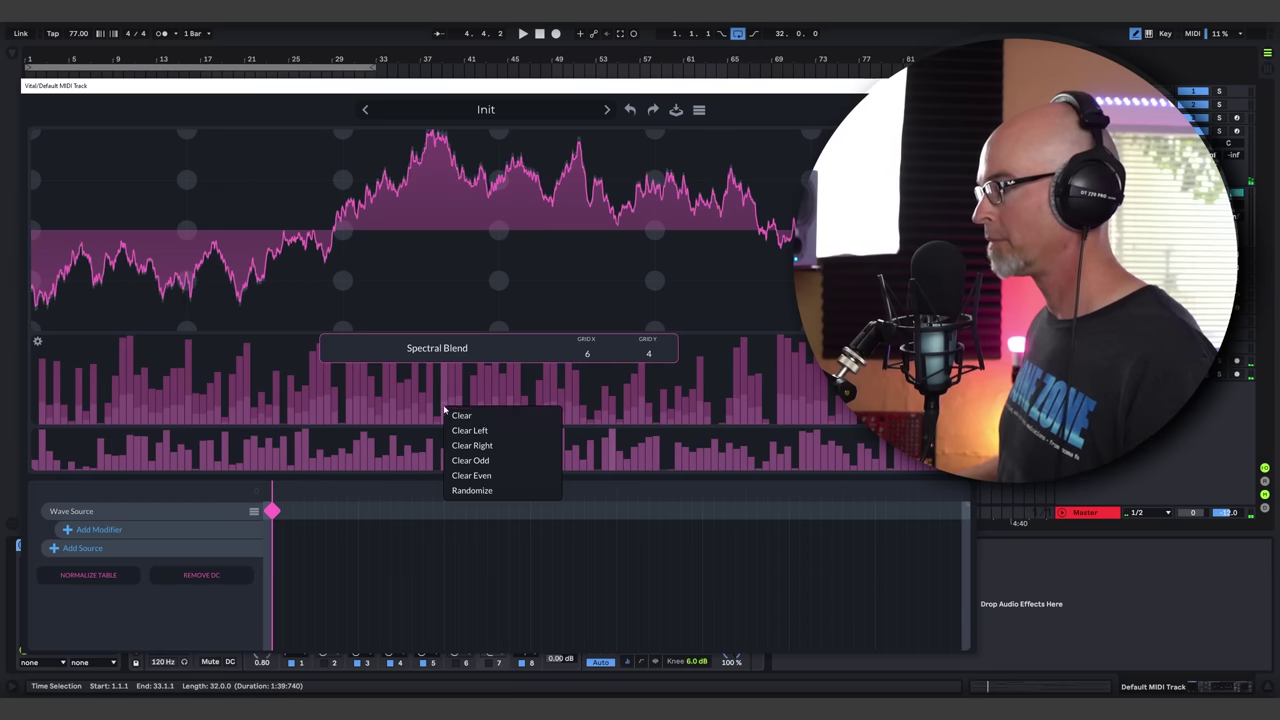
pyautogui.click(495, 443)
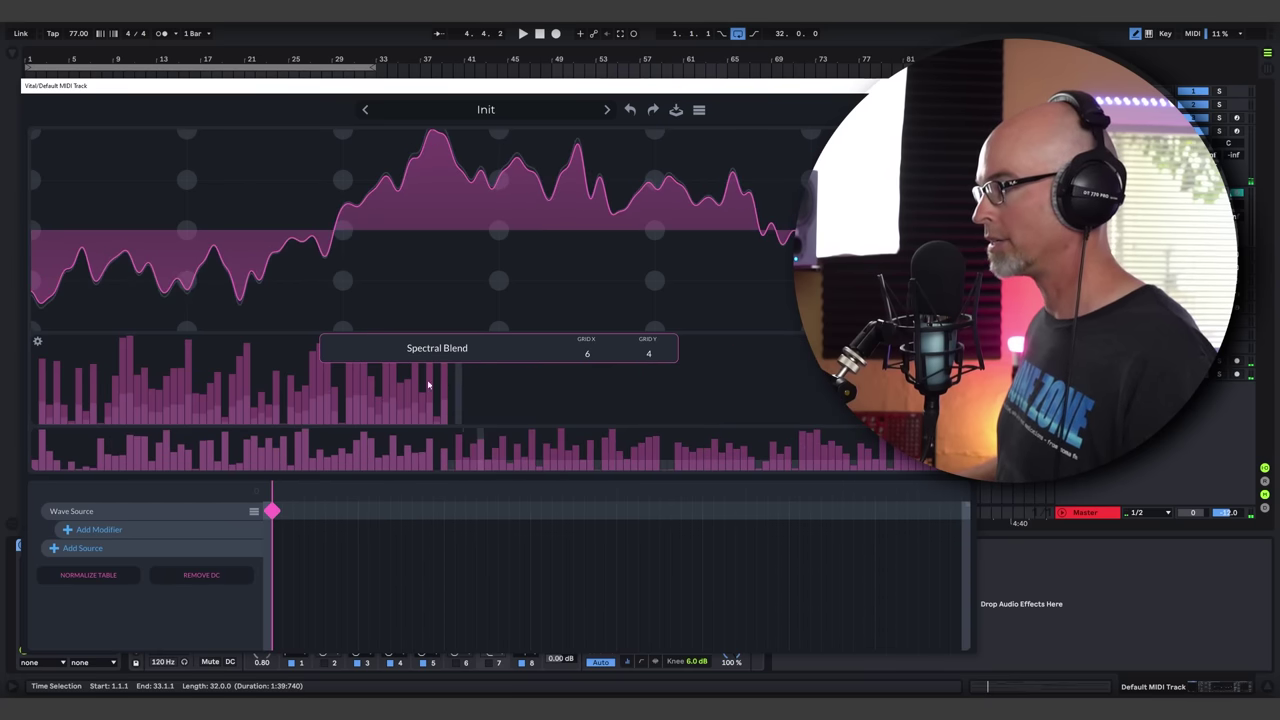
pyautogui.moveTo(443, 408)
pyautogui.mouseDown()
pyautogui.moveTo(317, 394)
pyautogui.moveTo(479, 436)
pyautogui.moveTo(244, 393)
pyautogui.moveTo(489, 465)
pyautogui.mouseUp()
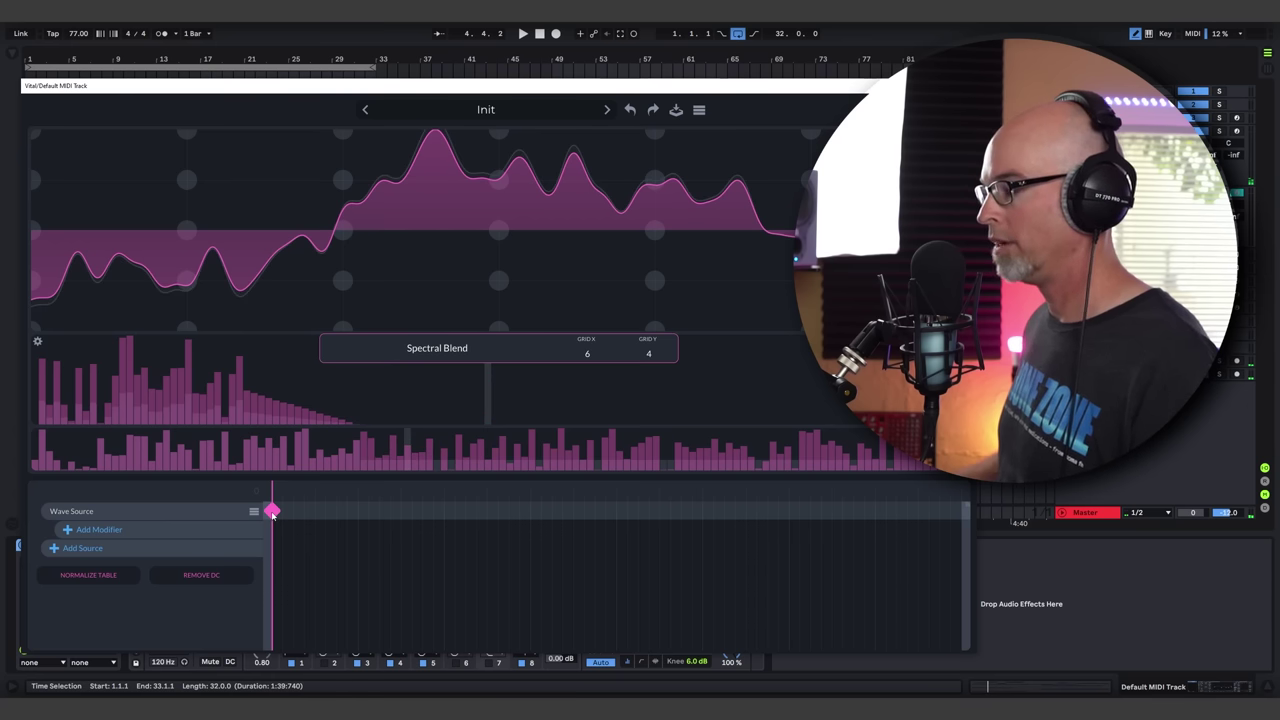
pyautogui.moveTo(272, 516); pyautogui.dragTo(241, 508)
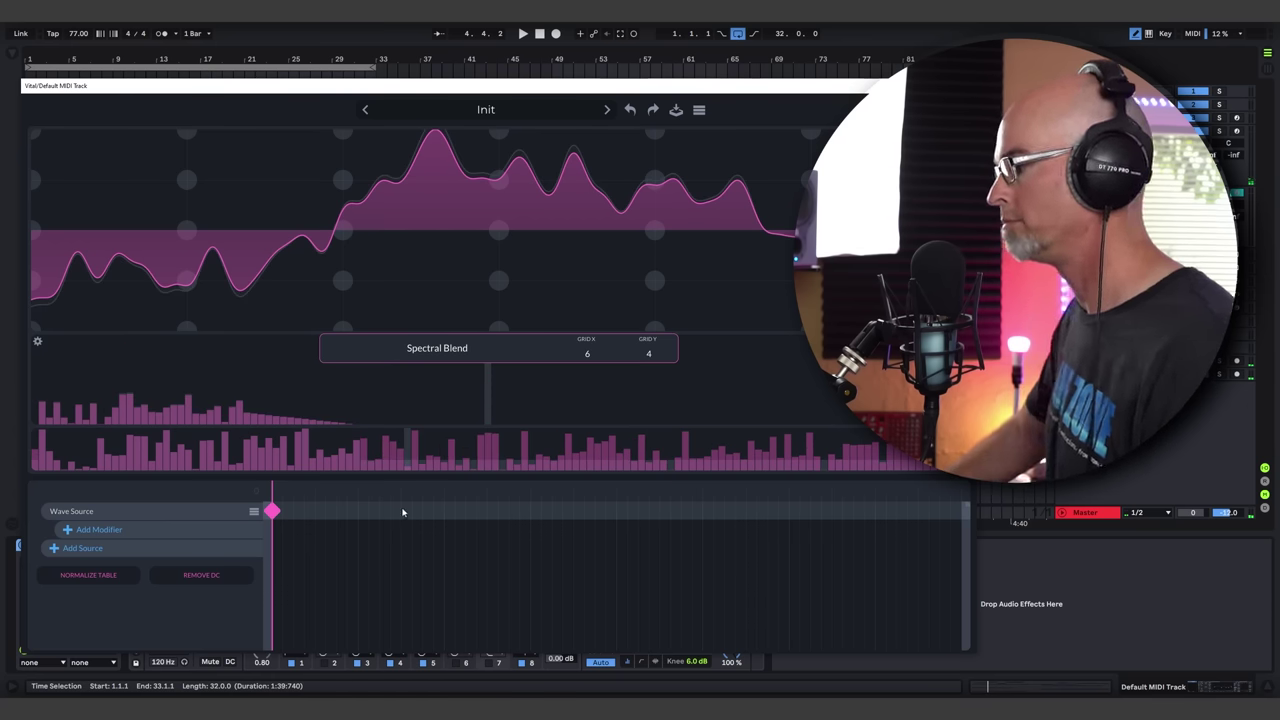
pyautogui.rightClick(175, 366)
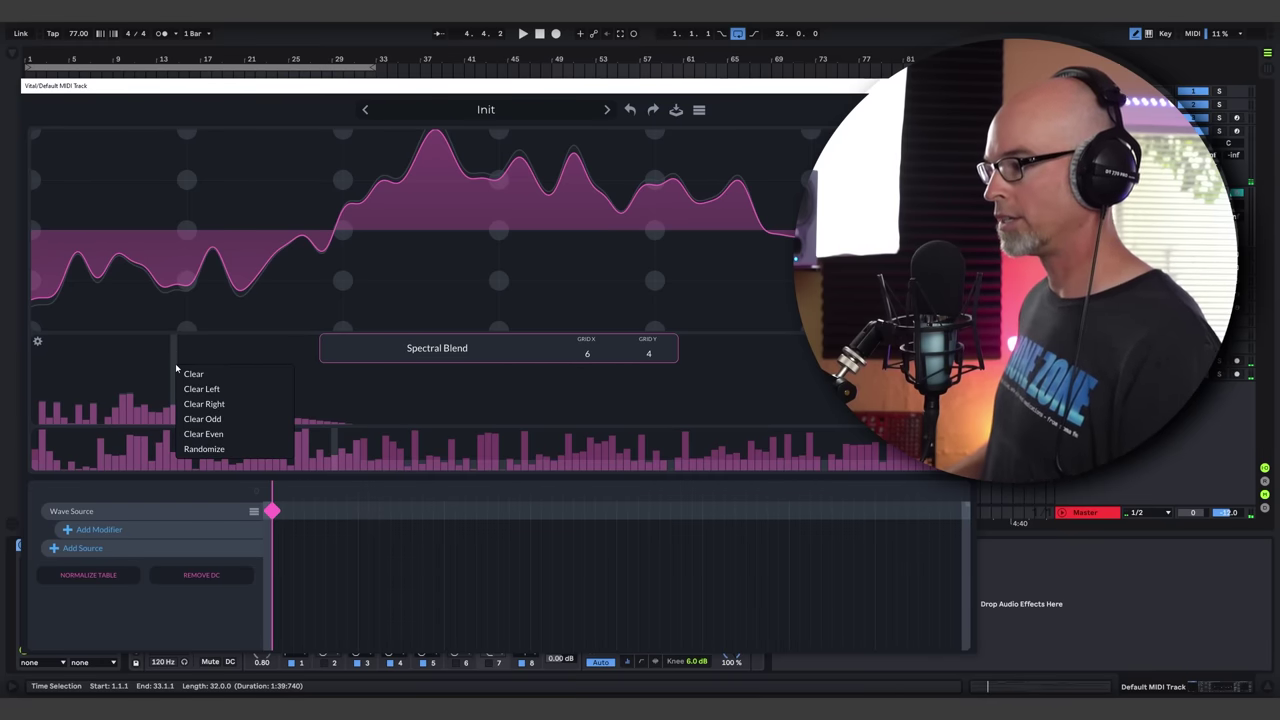
pyautogui.rightClick(98, 455)
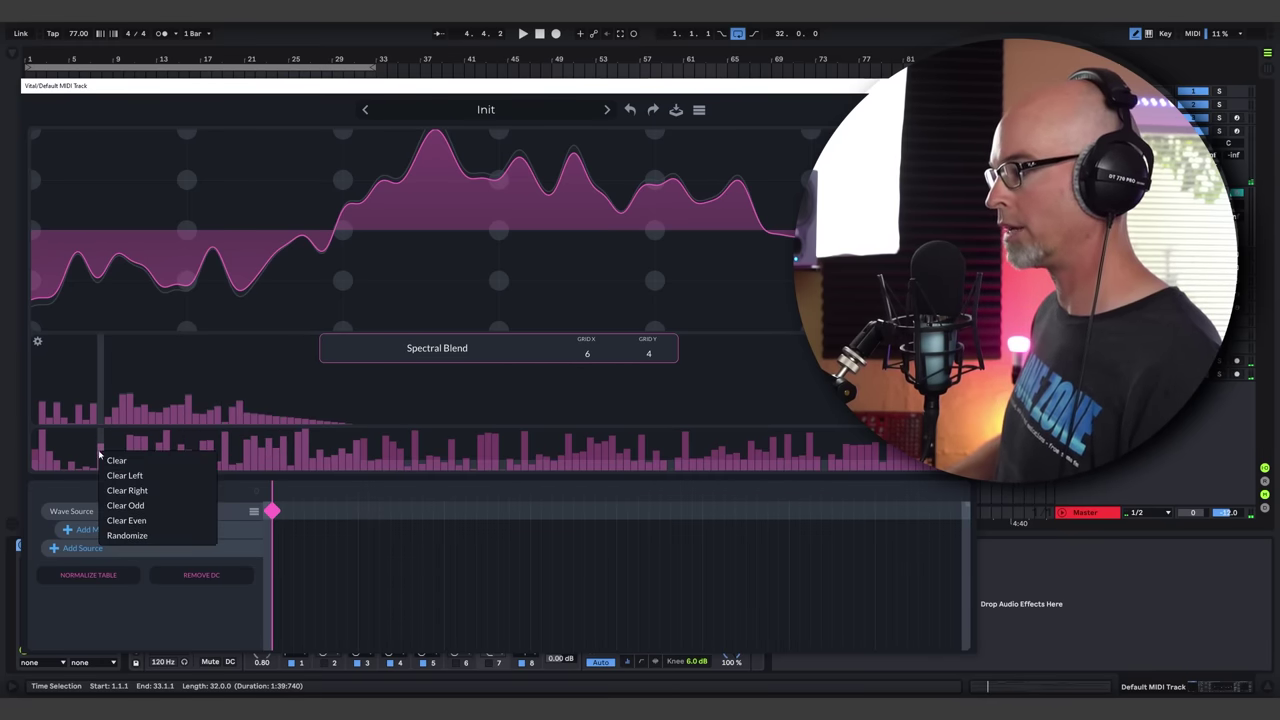
pyautogui.rightClick(338, 392)
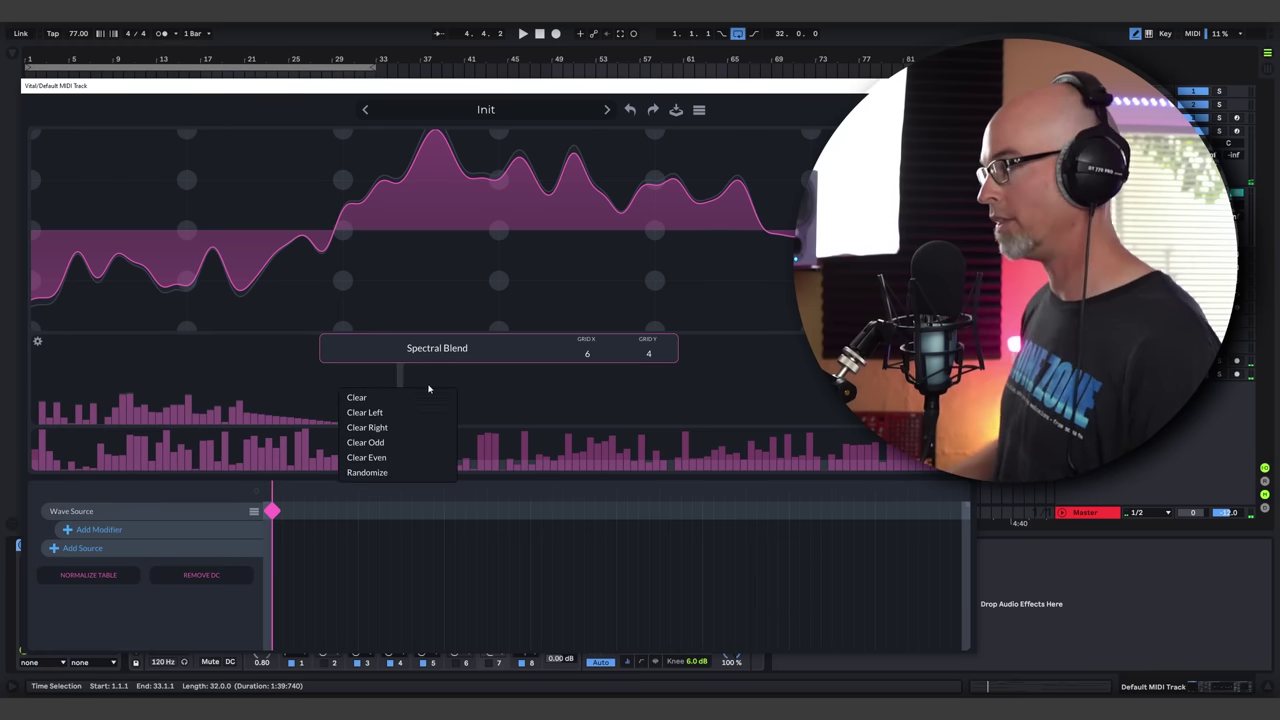
# Add a second keyframe at the end of the wave source timeline and randomize its harmonic amplitudes and phases
pyautogui.doubleClick(917, 513)
pyautogui.moveTo(917, 513); pyautogui.dragTo(946, 515)
pyautogui.rightClick(350, 390)
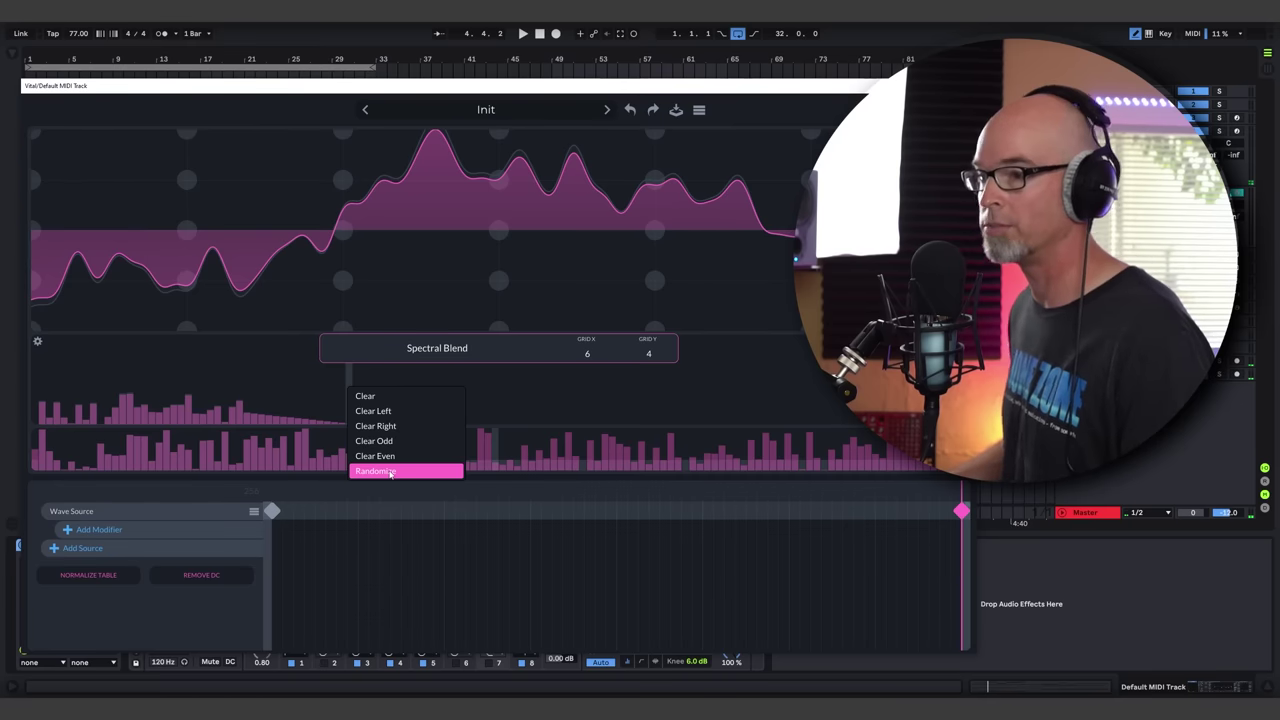
pyautogui.click(390, 472)
pyautogui.rightClick(322, 440)
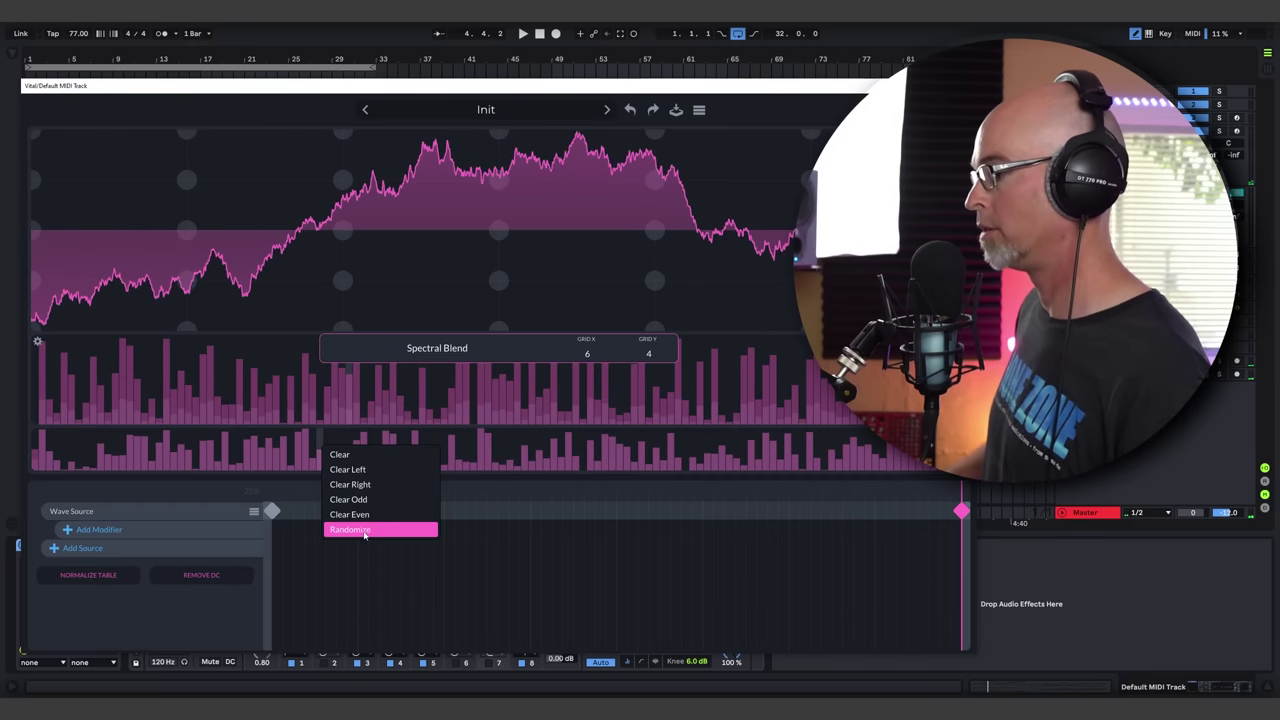
pyautogui.click(345, 531)
# Clear the end frame's upper harmonics, re-randomize its phases, draw in a few extra harmonics and close the wavetable editor
pyautogui.rightClick(306, 388)
pyautogui.click(350, 426)
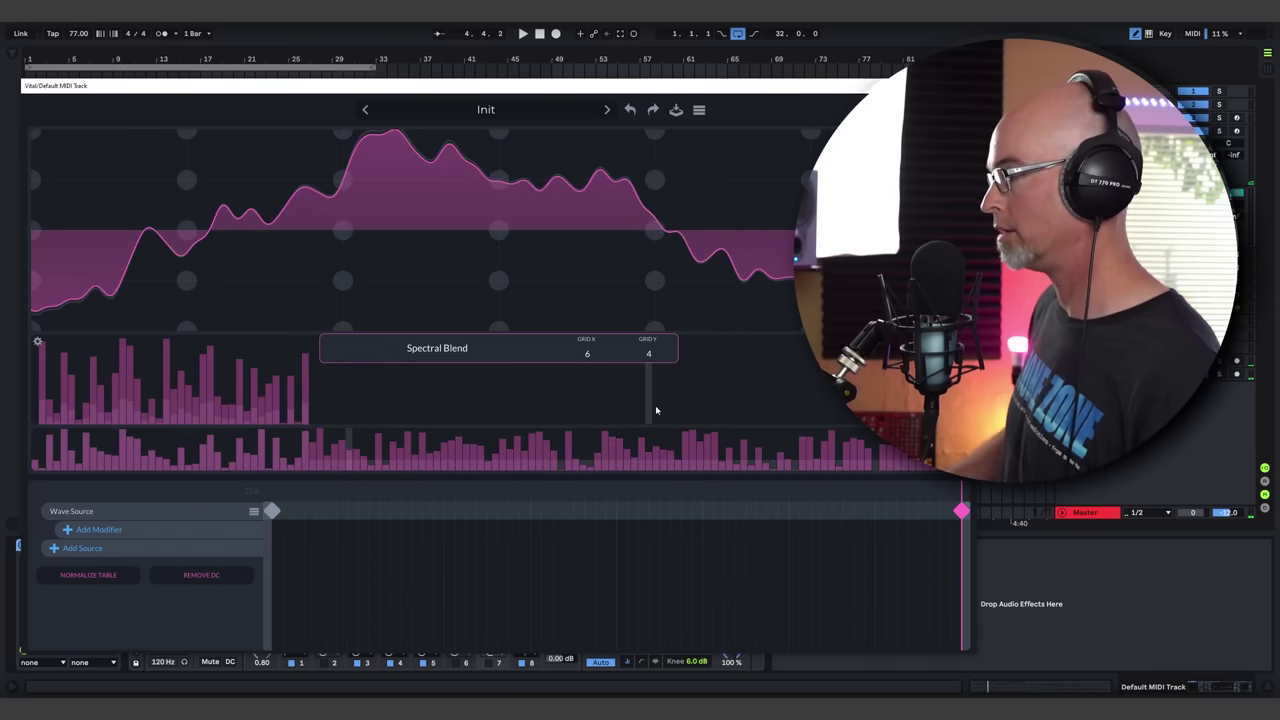
pyautogui.rightClick(205, 430)
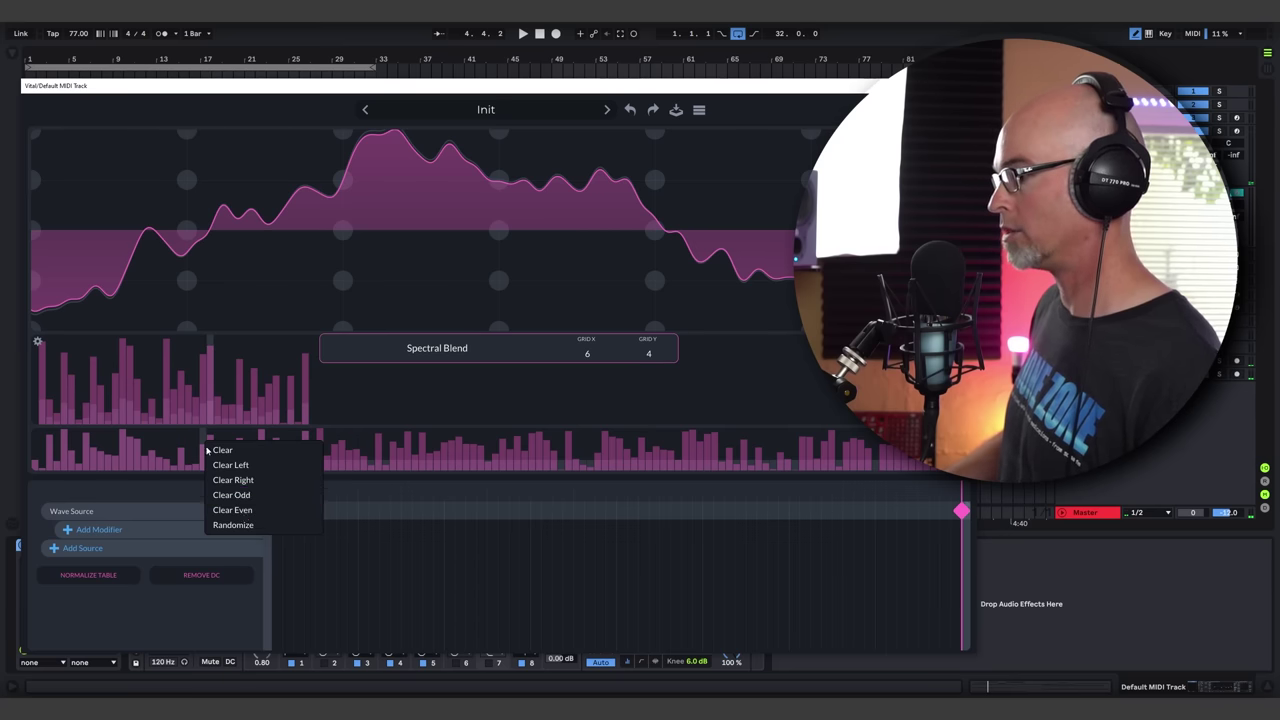
pyautogui.click(253, 528)
pyautogui.moveTo(125, 453); pyautogui.dragTo(37, 441)
pyautogui.moveTo(156, 380)
pyautogui.mouseDown()
pyautogui.moveTo(368, 405)
pyautogui.moveTo(318, 402)
pyautogui.moveTo(381, 386)
pyautogui.moveTo(457, 467)
pyautogui.mouseUp()
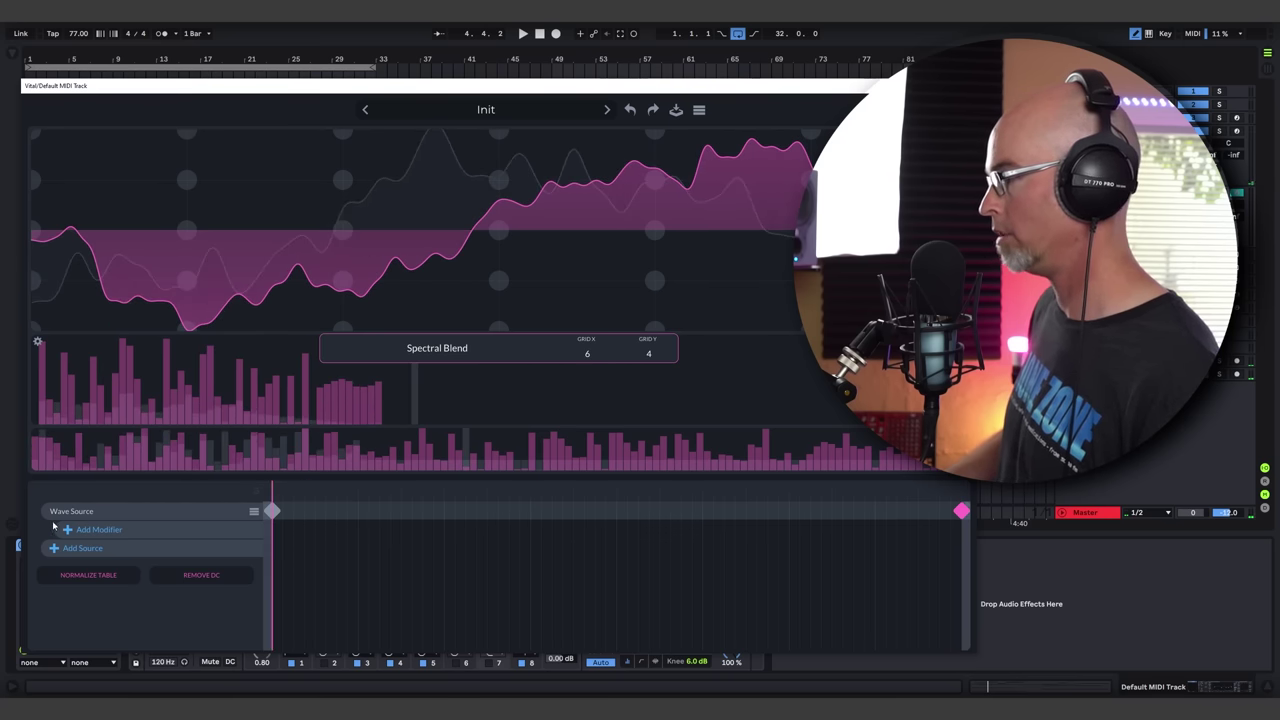
pyautogui.click(950, 109)
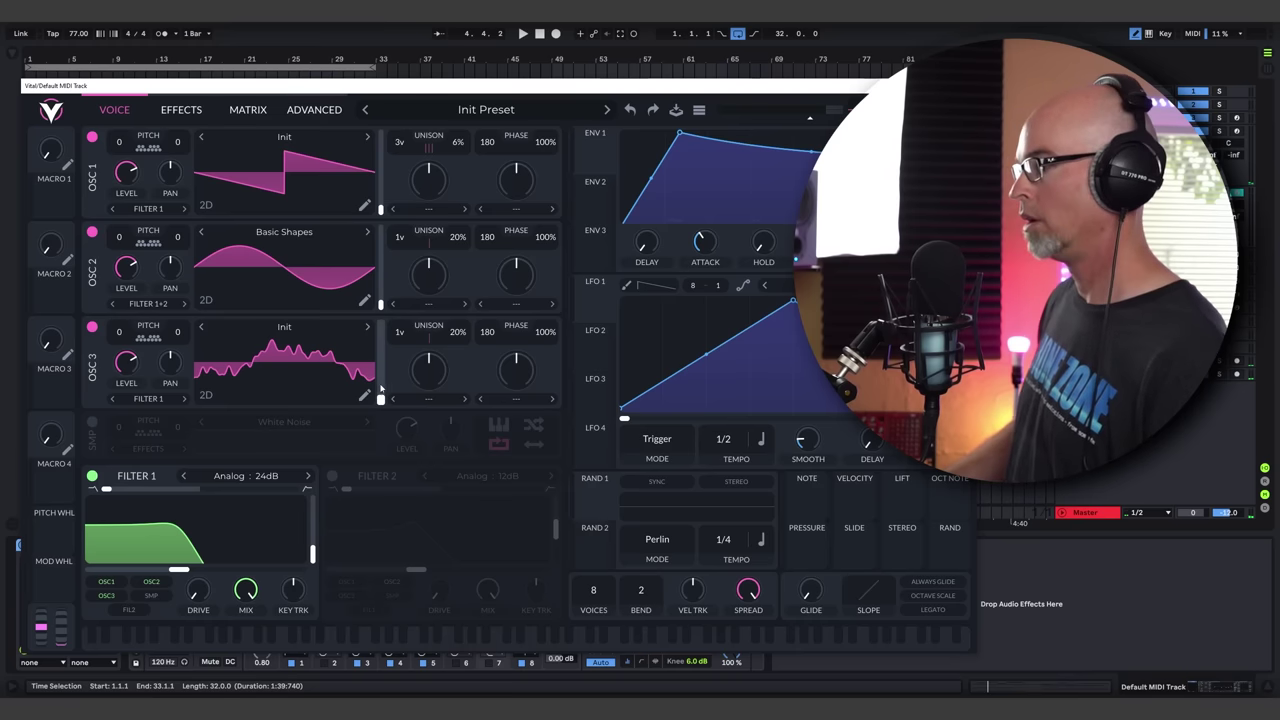
# Raise oscillator 3's wavetable position and give it 3 unison voices at 4% detune, trying higher Filter 1 cutoffs
pyautogui.moveTo(381, 392)
pyautogui.mouseDown()
pyautogui.moveTo(403, 307)
pyautogui.moveTo(385, 390)
pyautogui.moveTo(387, 371)
pyautogui.mouseUp()
pyautogui.moveTo(179, 570); pyautogui.dragTo(218, 569)
pyautogui.moveTo(382, 380)
pyautogui.mouseDown()
pyautogui.moveTo(396, 340)
pyautogui.moveTo(394, 368)
pyautogui.mouseUp()
pyautogui.moveTo(456, 332); pyautogui.dragTo(457, 364)
pyautogui.moveTo(212, 569); pyautogui.dragTo(180, 576)
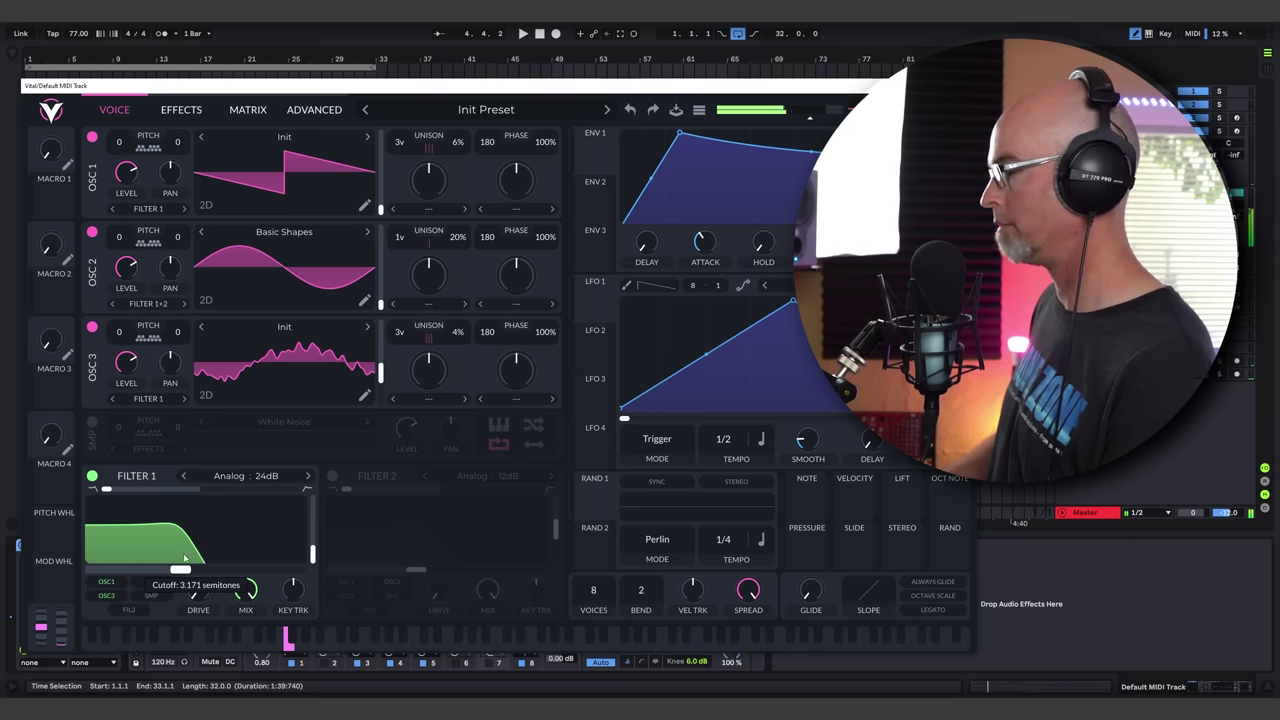
# Enable the Multiband compressor effect, lower its attack and raise its release
pyautogui.click(170, 110)
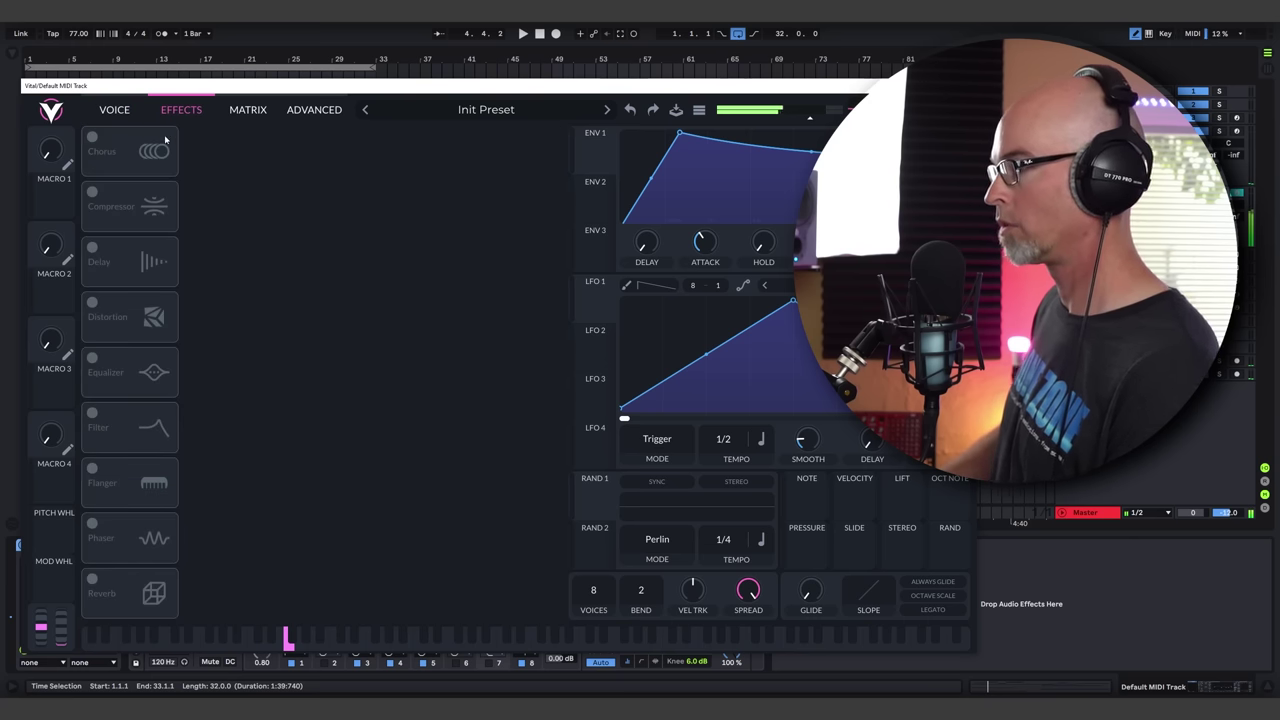
pyautogui.click(93, 193)
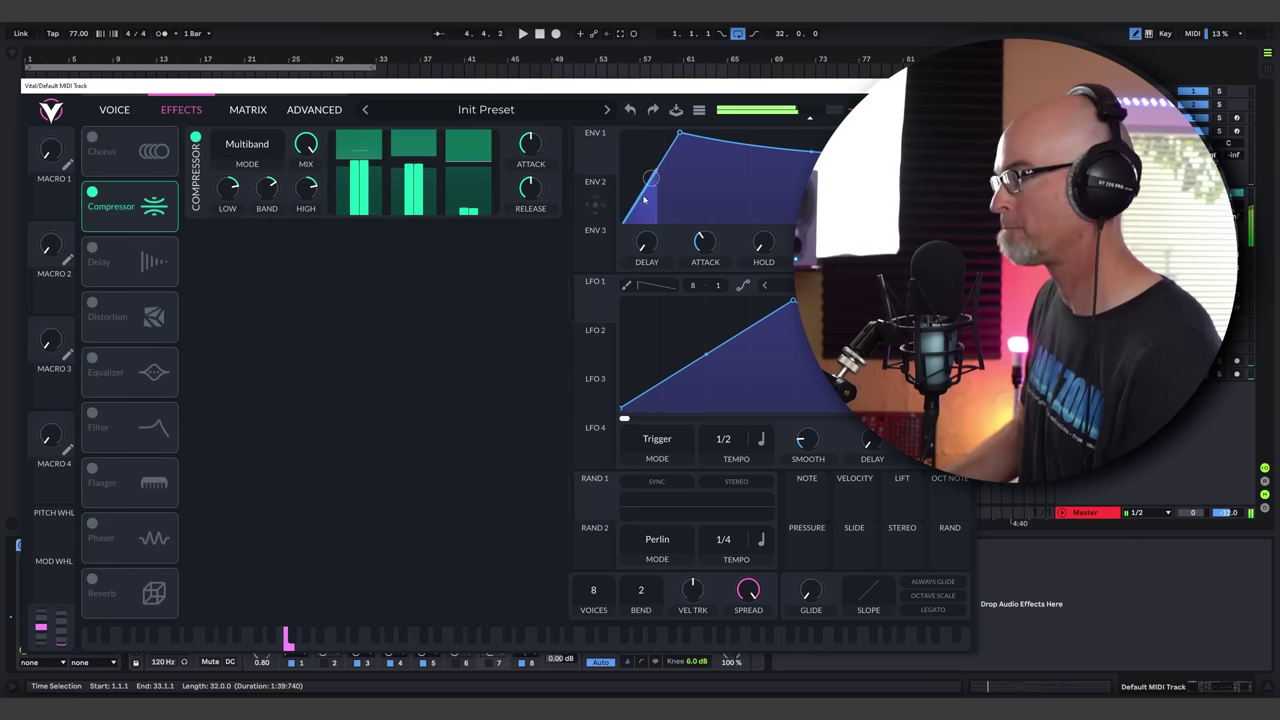
pyautogui.moveTo(532, 147); pyautogui.dragTo(529, 183)
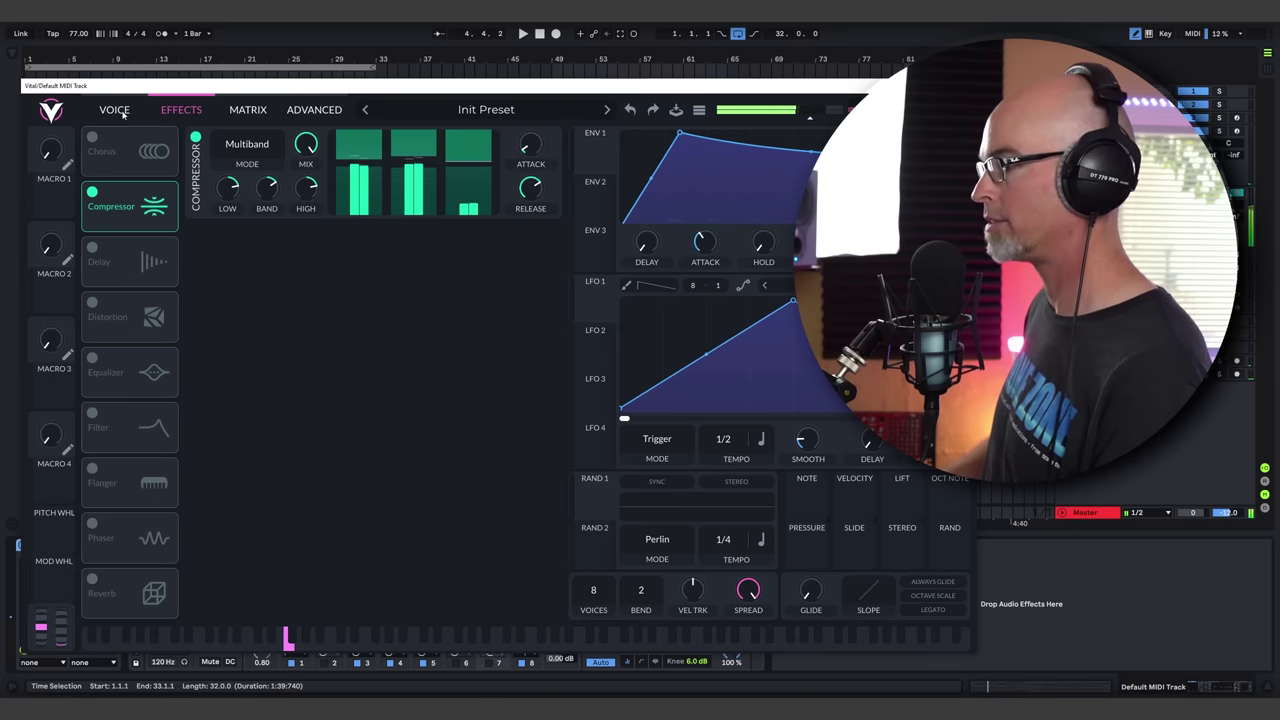
# Enable the reverb with a larger size and about 42% mix, and cut its low shelf to -6 dB
pyautogui.click(92, 580)
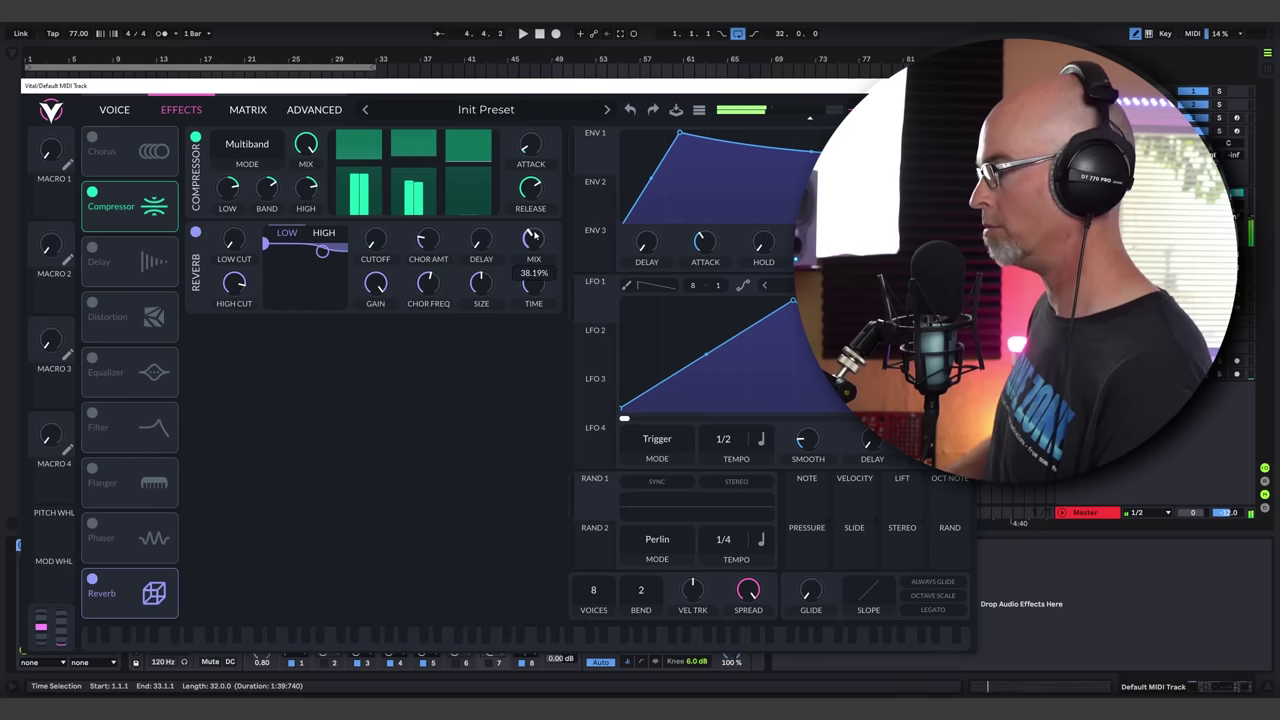
pyautogui.moveTo(482, 287); pyautogui.dragTo(545, 277)
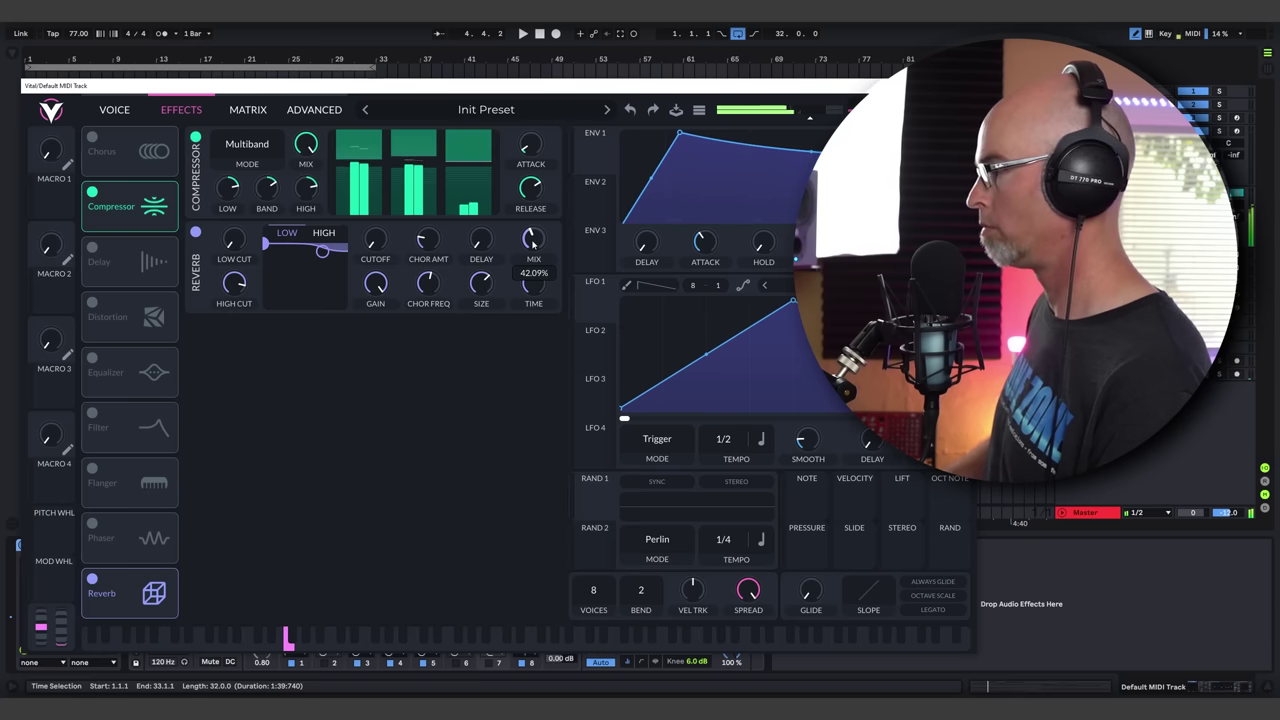
pyautogui.moveTo(274, 251); pyautogui.dragTo(265, 278)
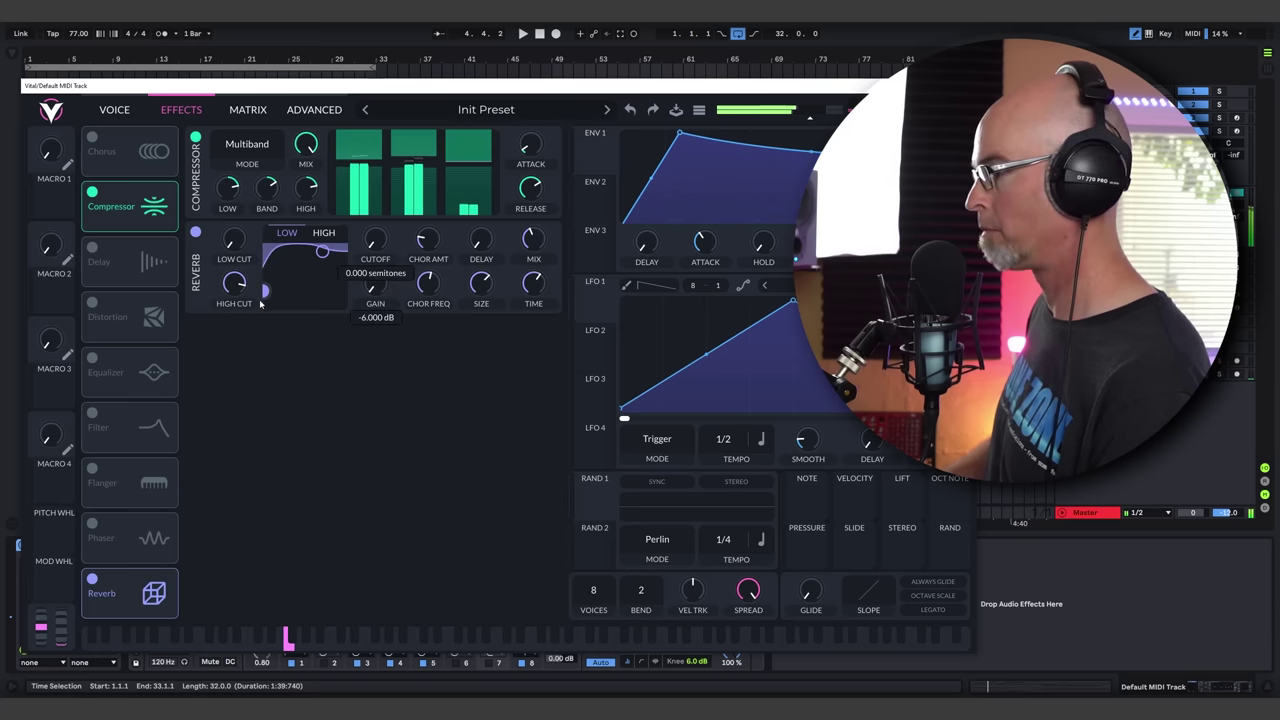
# Enable distortion with the Linear Fold type, slightly reducing its mix and slightly raising its drive
pyautogui.click(93, 304)
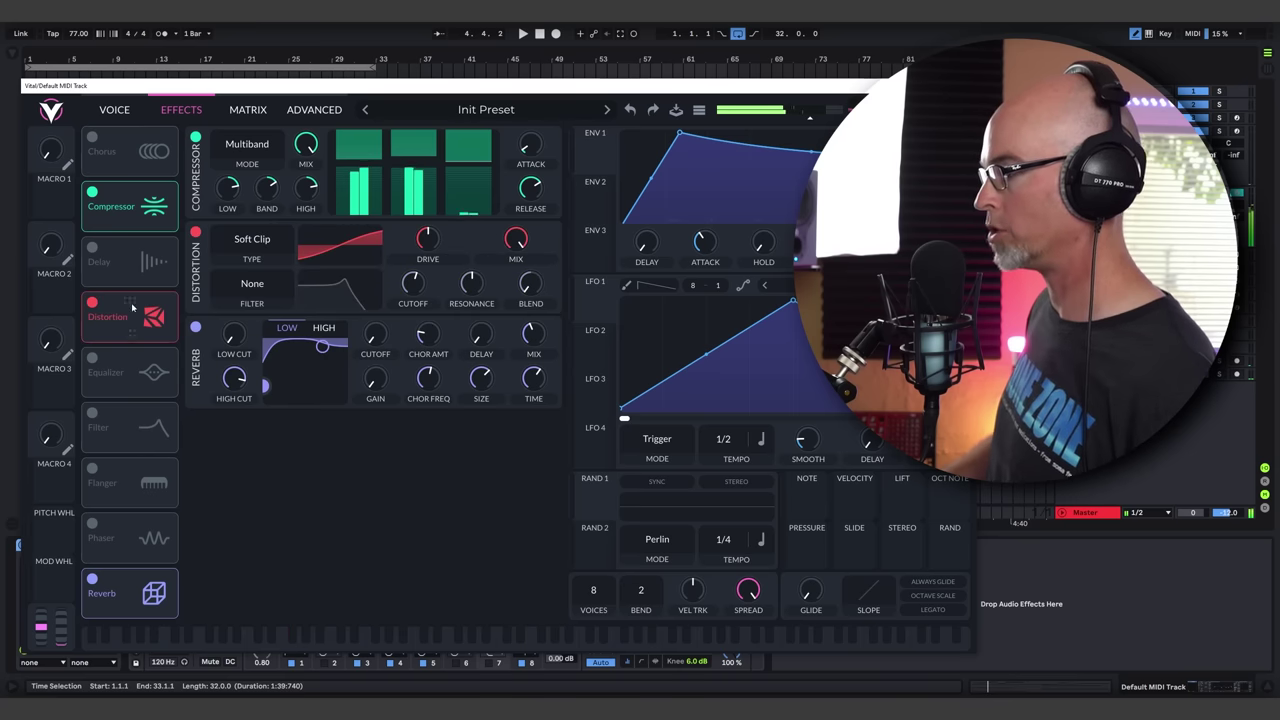
pyautogui.click(240, 239)
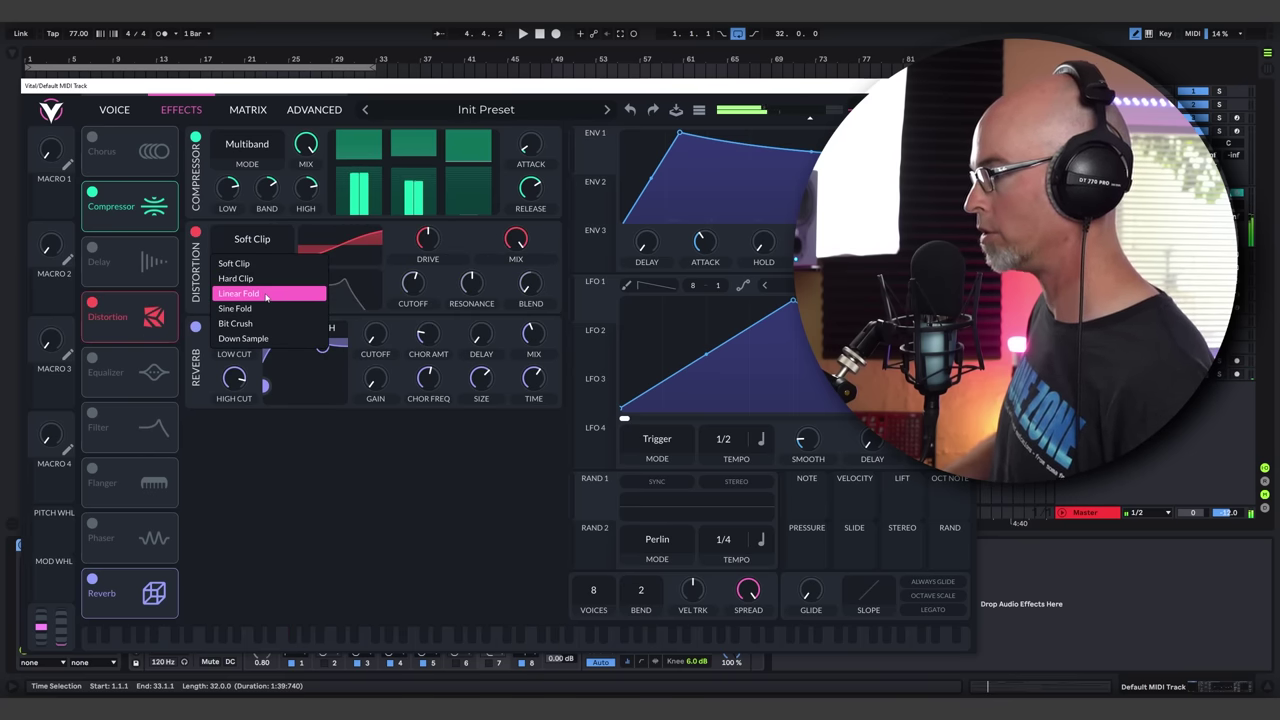
pyautogui.click(266, 294)
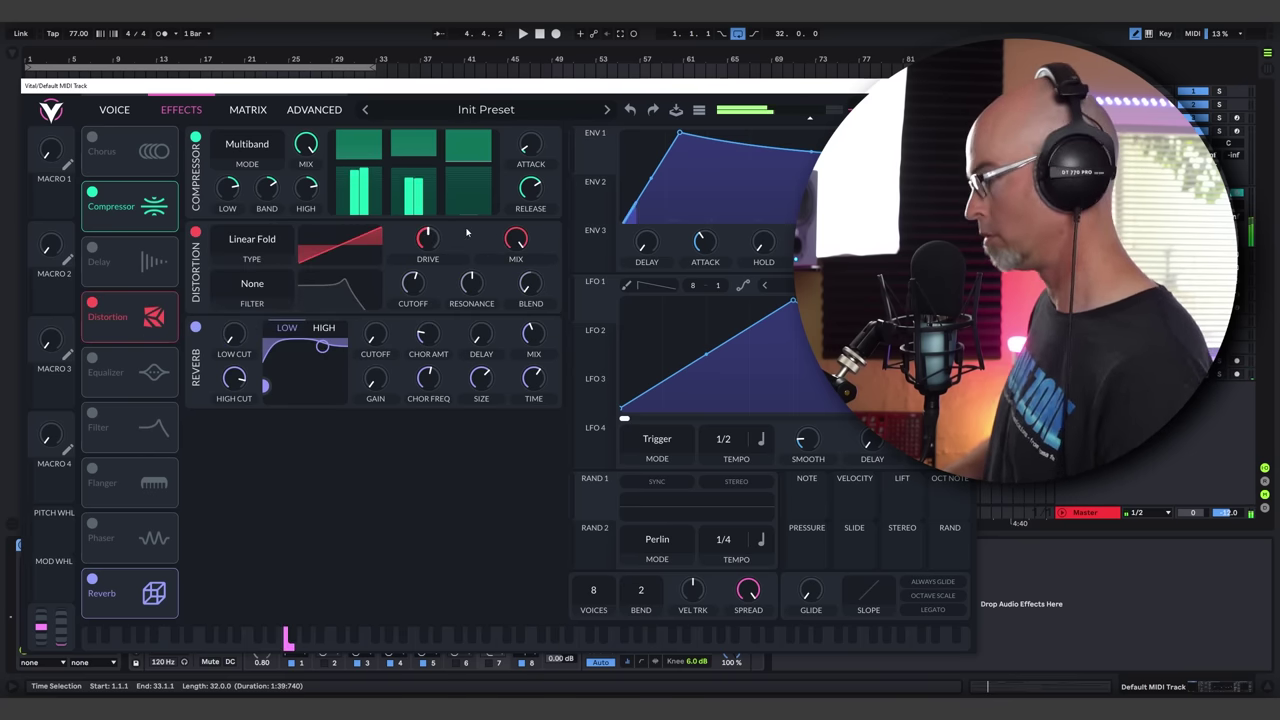
pyautogui.moveTo(516, 236); pyautogui.dragTo(519, 249)
pyautogui.moveTo(431, 241); pyautogui.dragTo(433, 241)
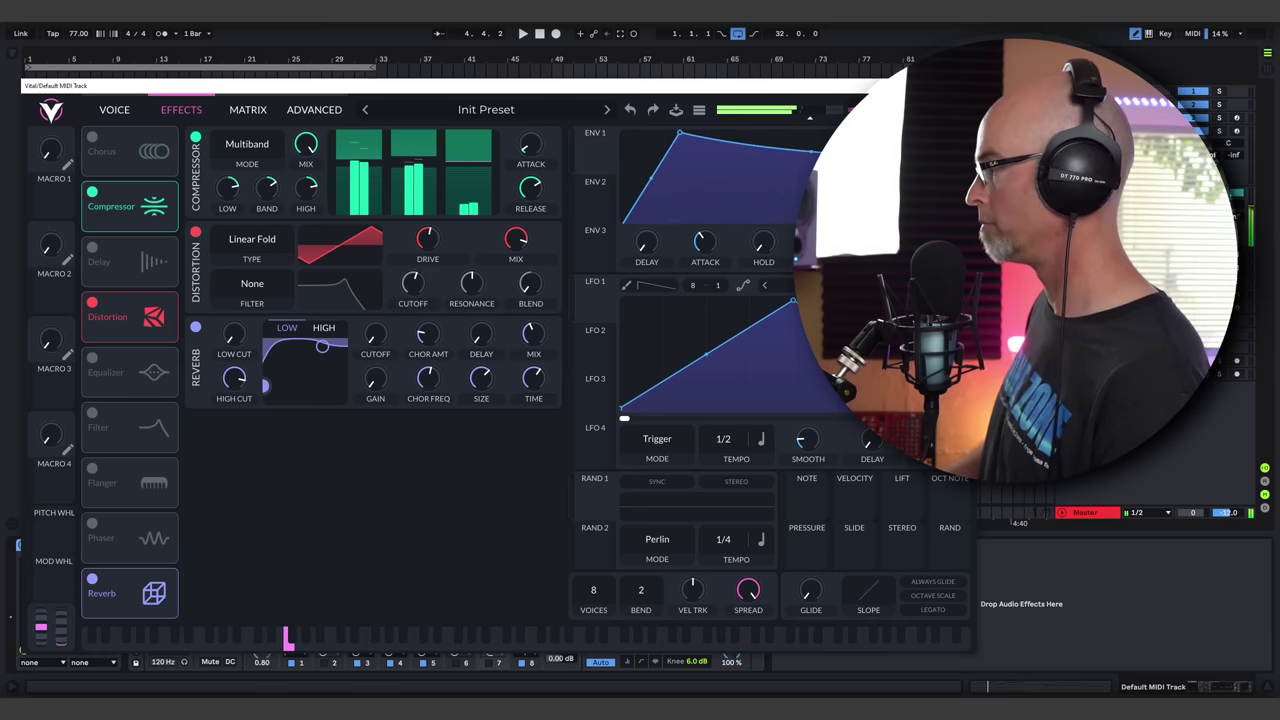
# Play the arrangement to hear the new sound with the pad, and return to Vital's oscillator settings
pyautogui.hotkey('ctrl', 'alt', 'p')
pyautogui.press('space')
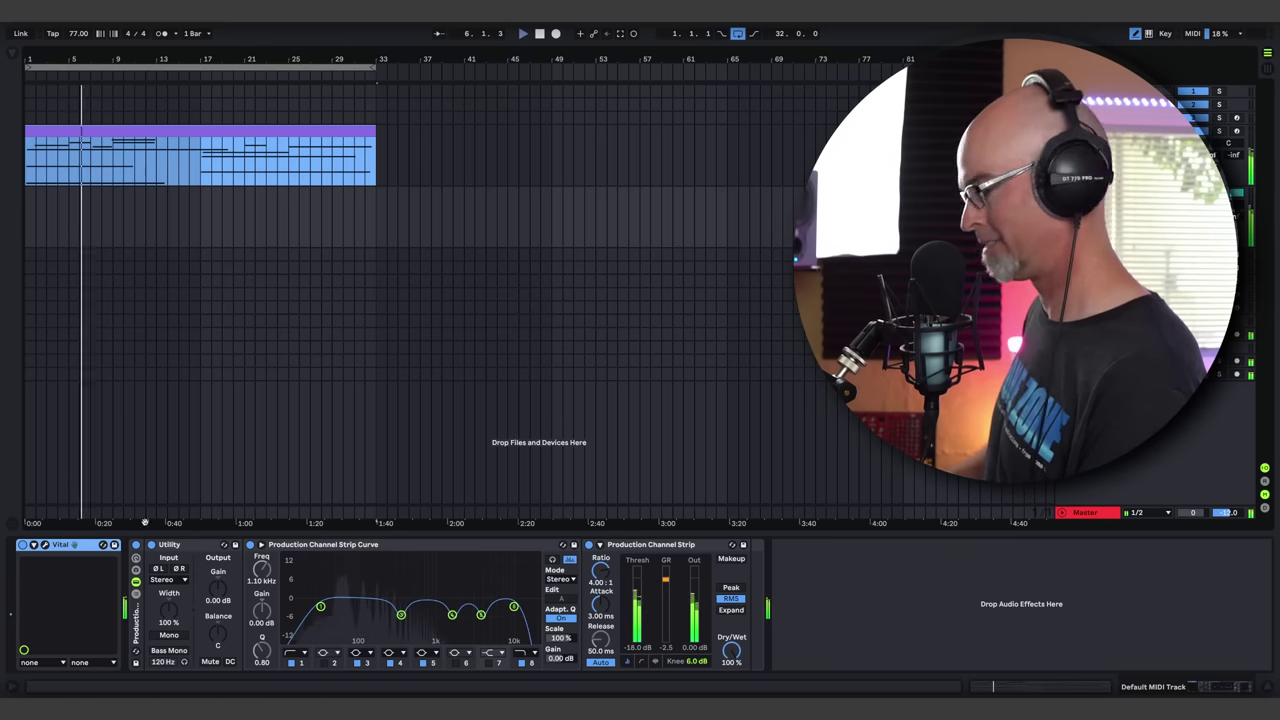
pyautogui.click(44, 544)
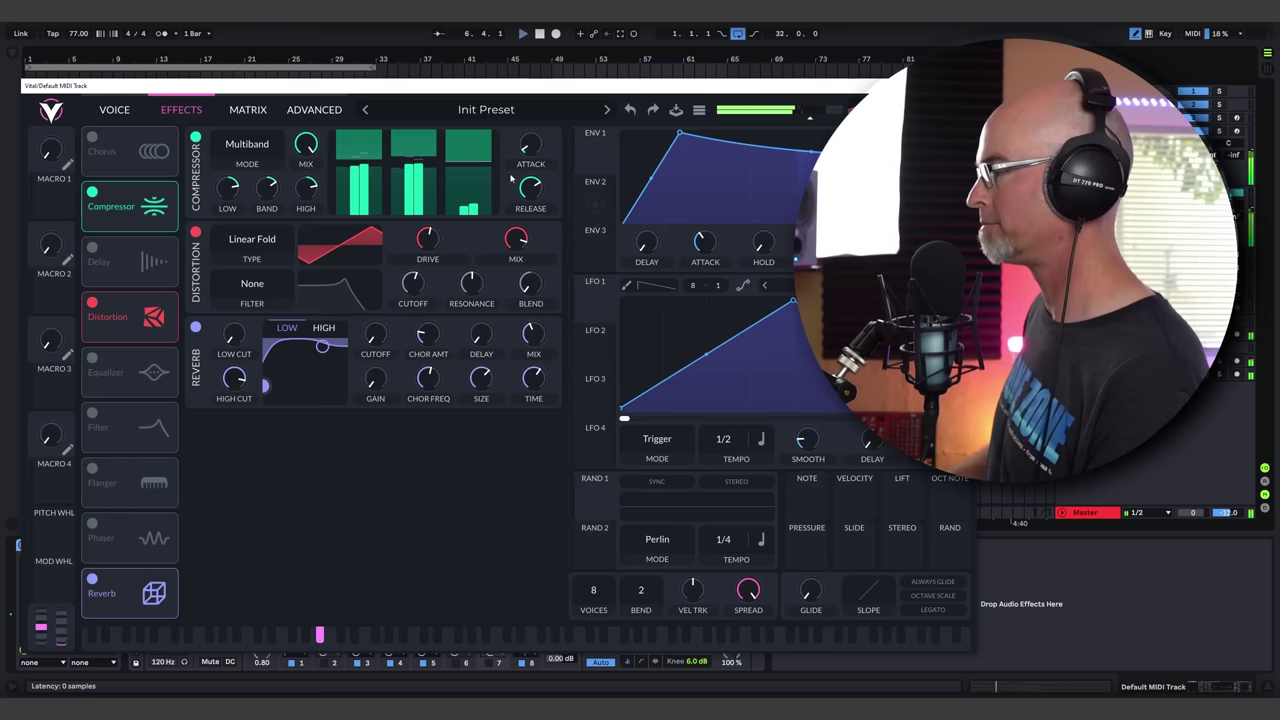
pyautogui.click(113, 112)
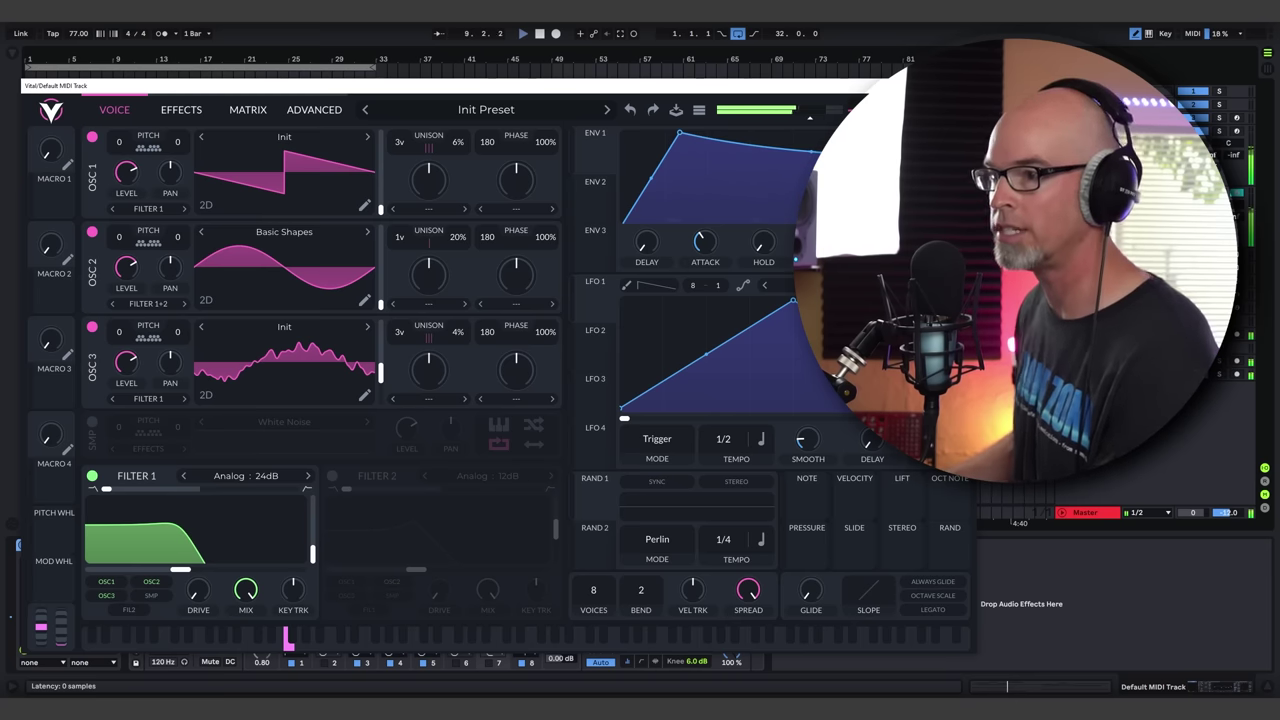
# Set the Vital window size to 80% and move the window lower so the timeline stays visible
pyautogui.moveTo(659, 86)
pyautogui.mouseDown()
pyautogui.moveTo(484, 103)
pyautogui.moveTo(681, 100)
pyautogui.moveTo(655, 102)
pyautogui.mouseUp()
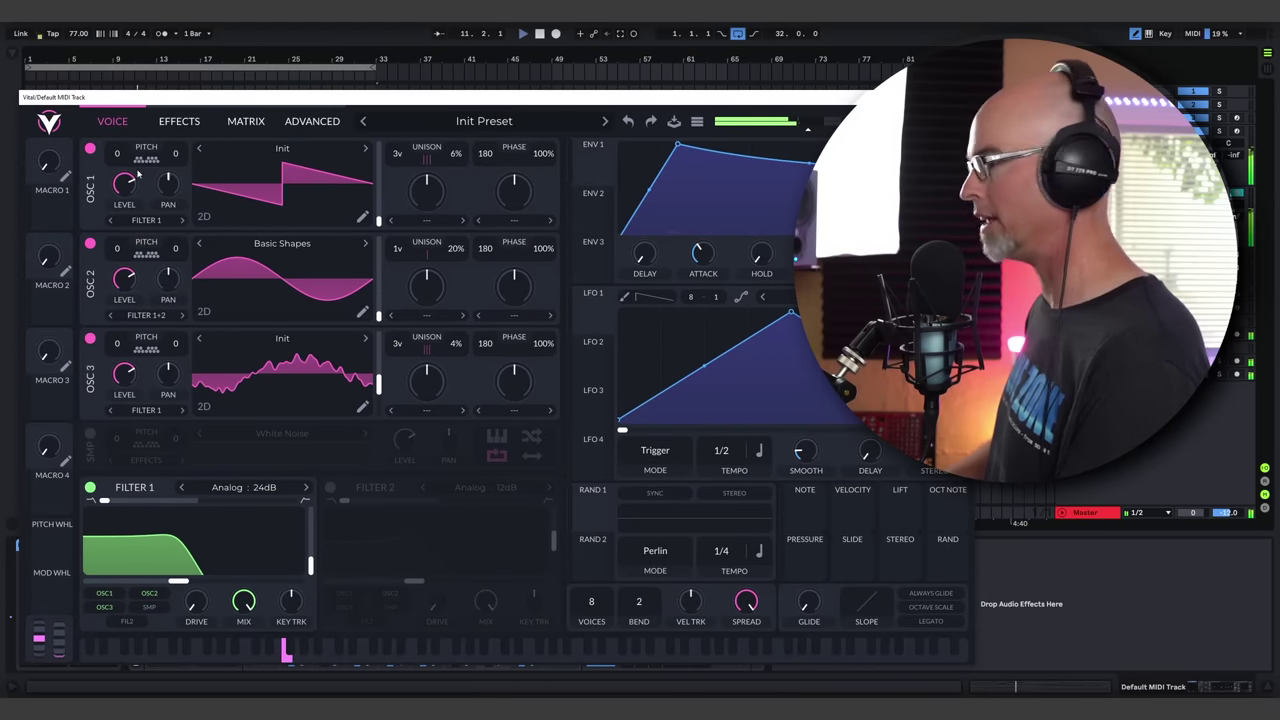
pyautogui.click(39, 123)
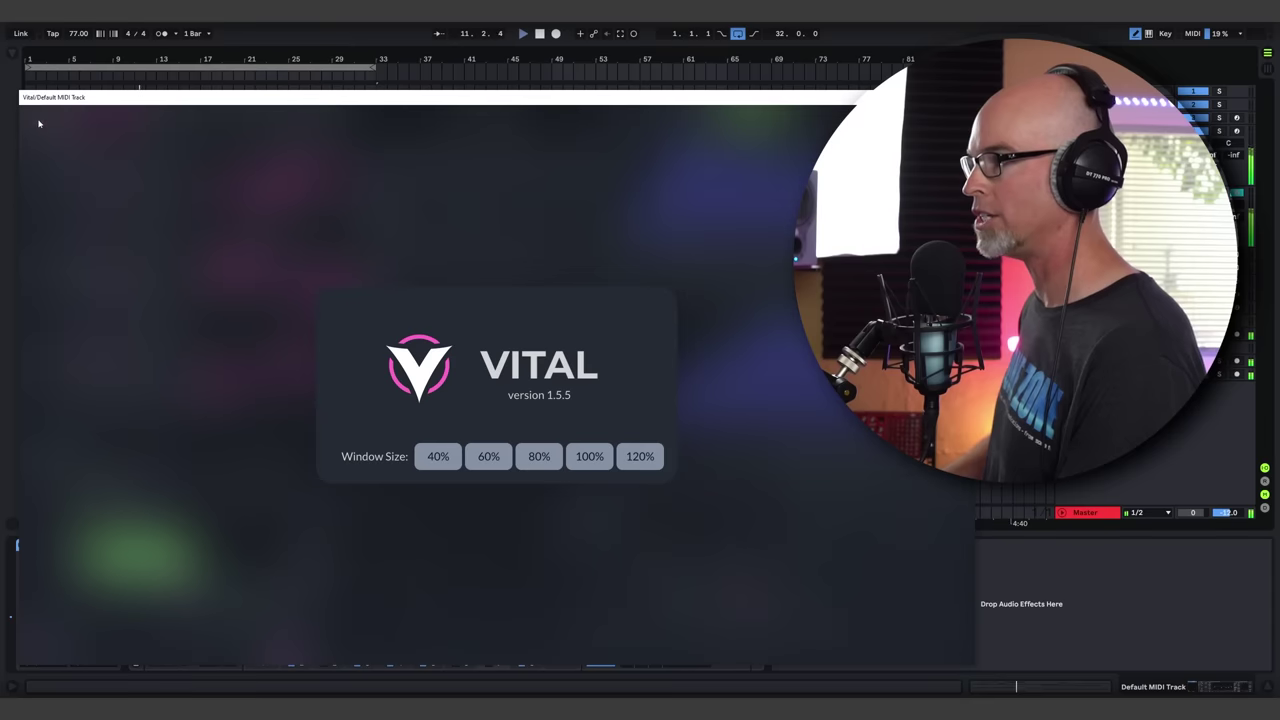
pyautogui.click(536, 457)
pyautogui.click(557, 154)
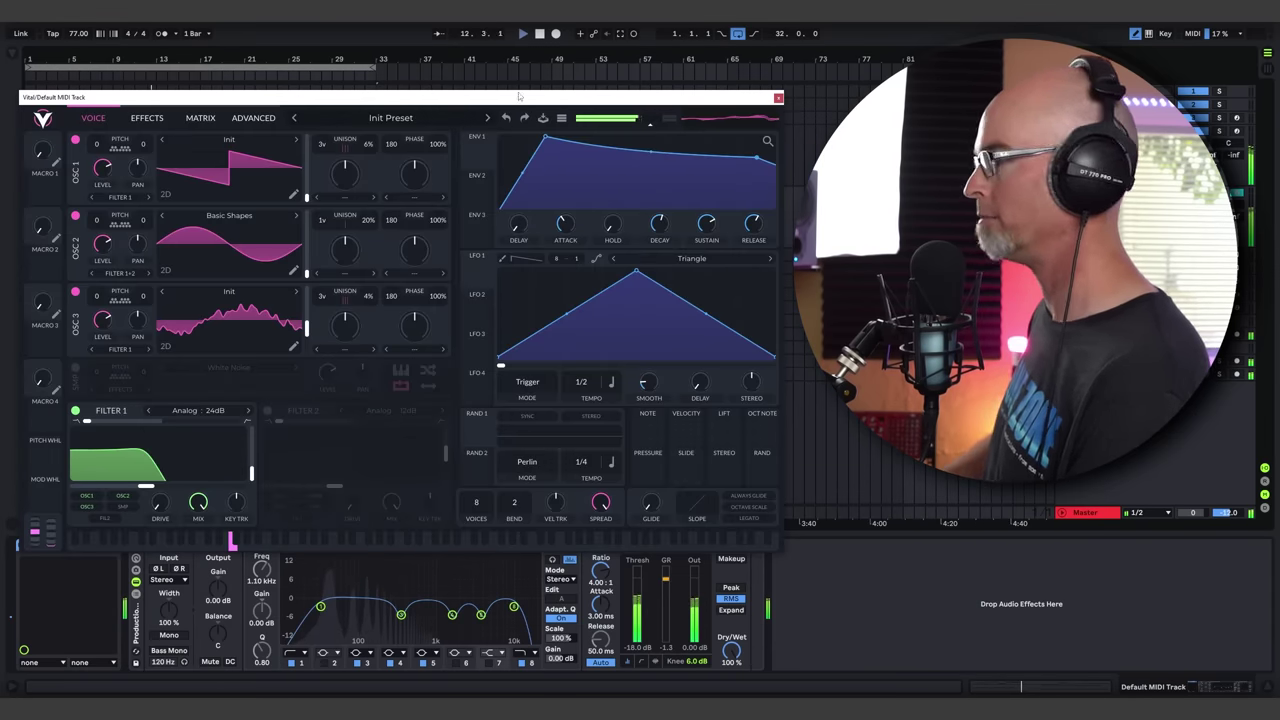
pyautogui.moveTo(519, 96); pyautogui.dragTo(531, 146)
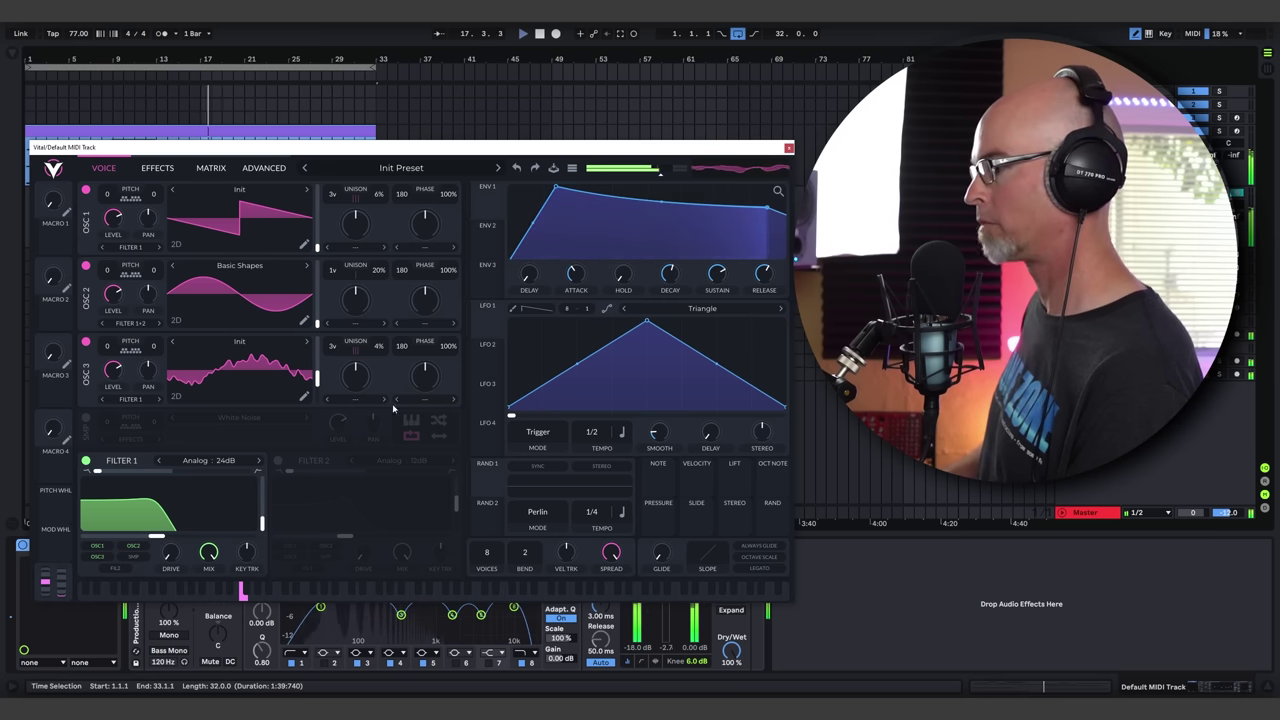
# Lower oscillator 3's wavetable position to its start and modulate it with LFO 1 at a 2/1 tempo
pyautogui.moveTo(318, 380); pyautogui.dragTo(341, 457)
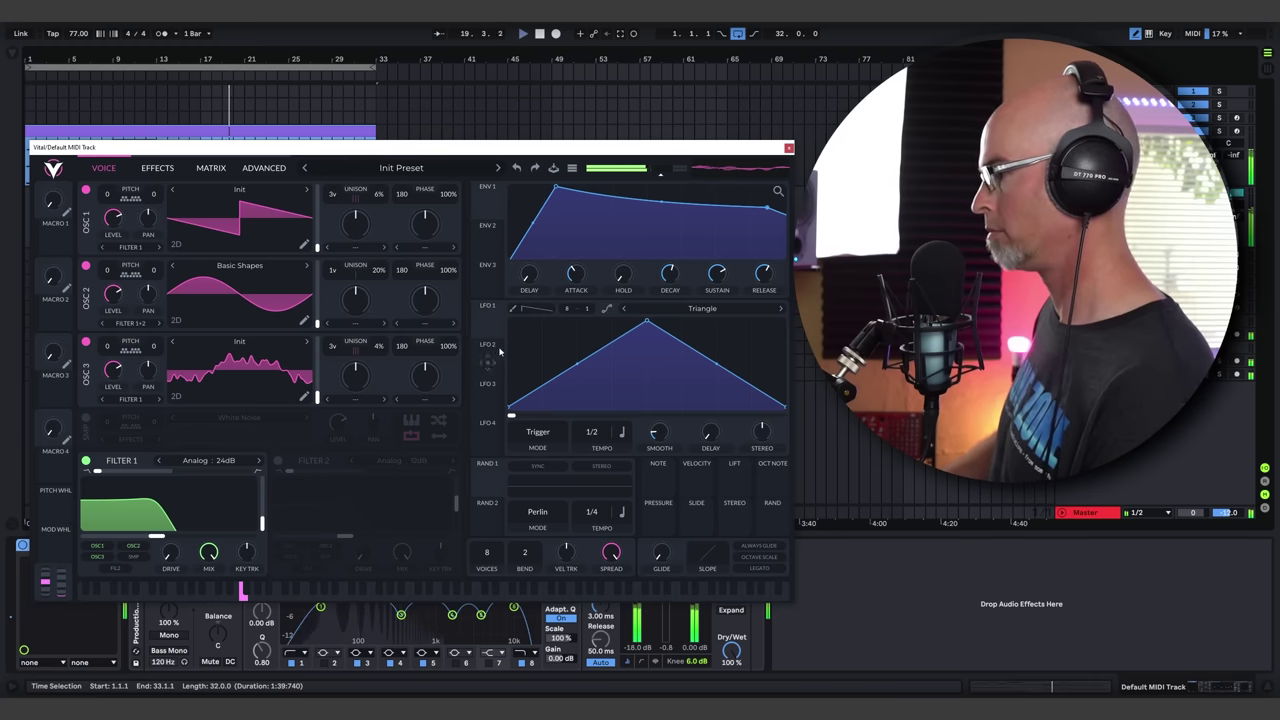
pyautogui.moveTo(488, 323); pyautogui.dragTo(319, 393)
pyautogui.moveTo(604, 438); pyautogui.dragTo(601, 481)
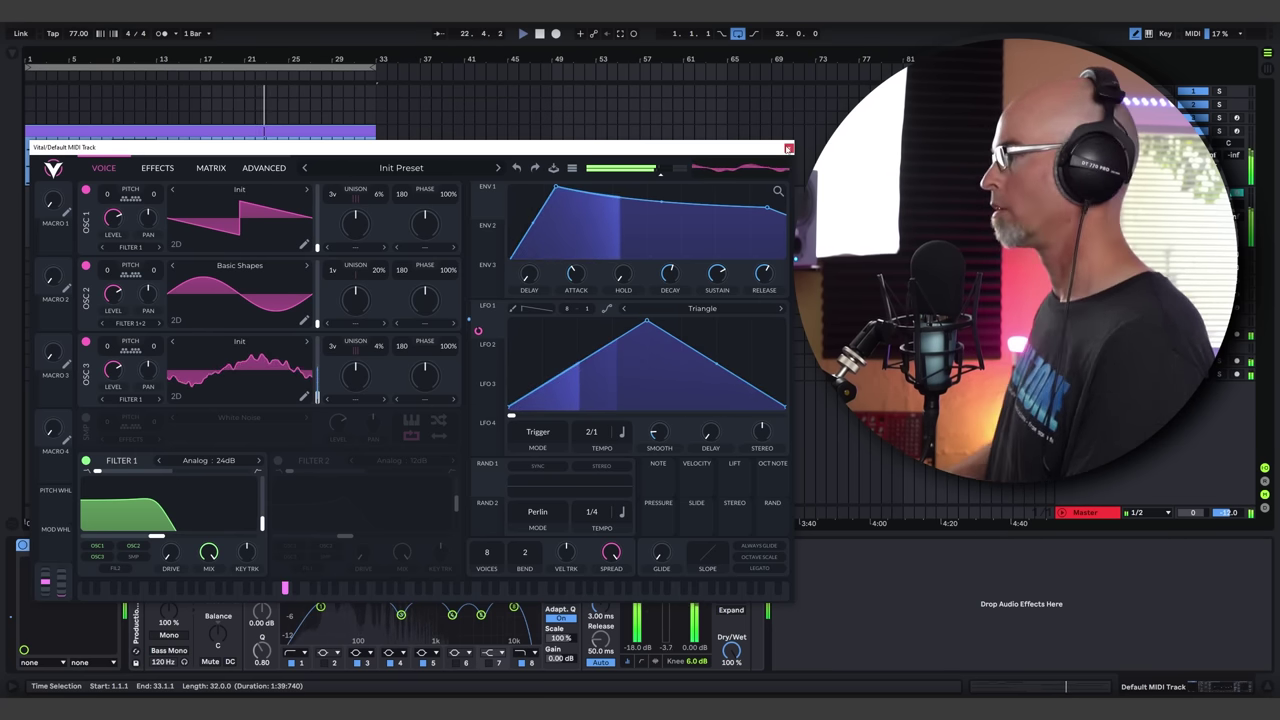
# Close Vital, stop playback and insert an empty MIDI clip on its track from bar 9 to bar 33
pyautogui.click(788, 148)
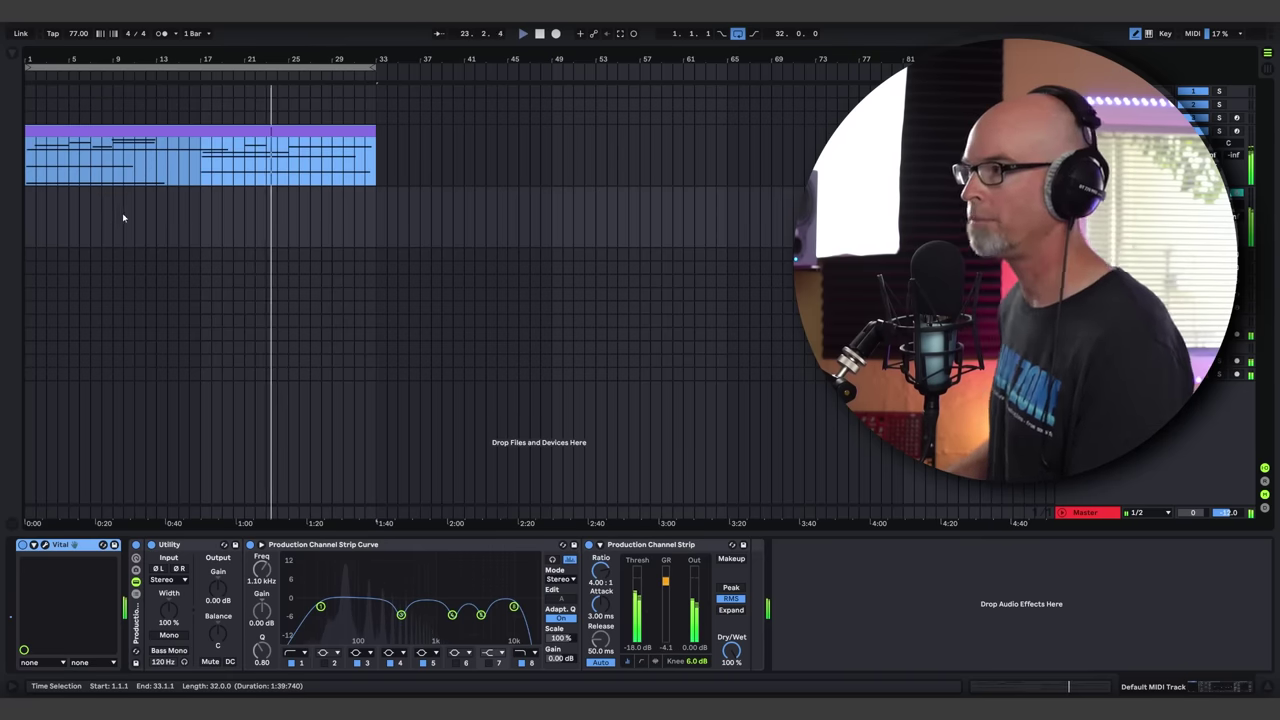
pyautogui.moveTo(114, 219); pyautogui.dragTo(377, 236)
pyautogui.press('space')
pyautogui.hotkey('ctrl', 'shift', 'm')
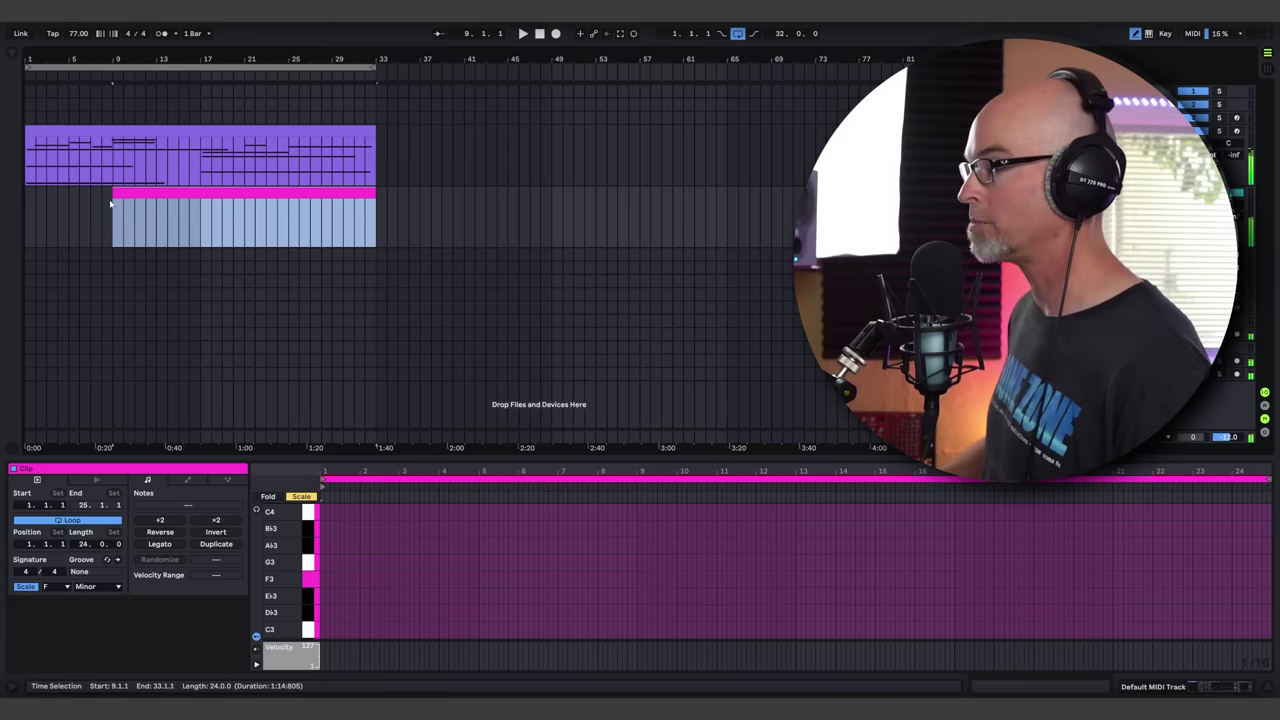
# With a 2-bar fixed grid, enter two-bar notes Db1 and Bb0 followed by a four-bar F0 in the clip
pyautogui.moveTo(484, 455); pyautogui.dragTo(457, 235)
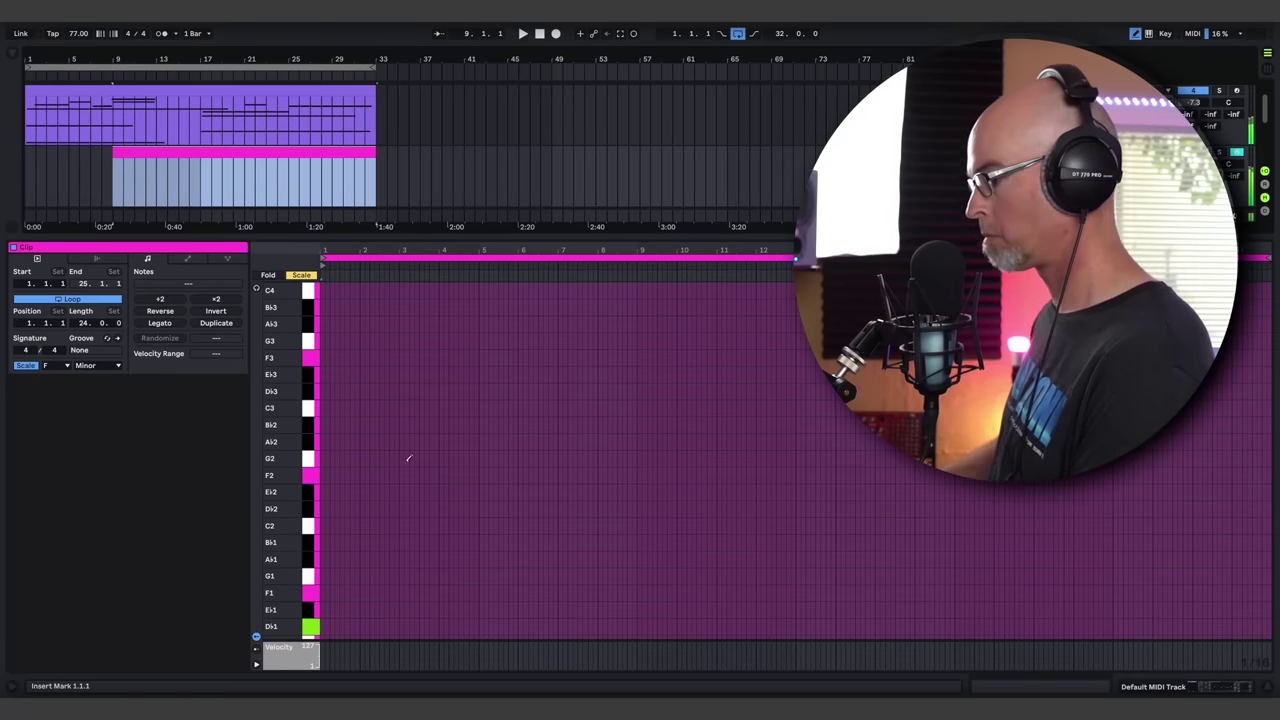
pyautogui.scroll(-5, 402, 485)
pyautogui.rightClick(364, 414)
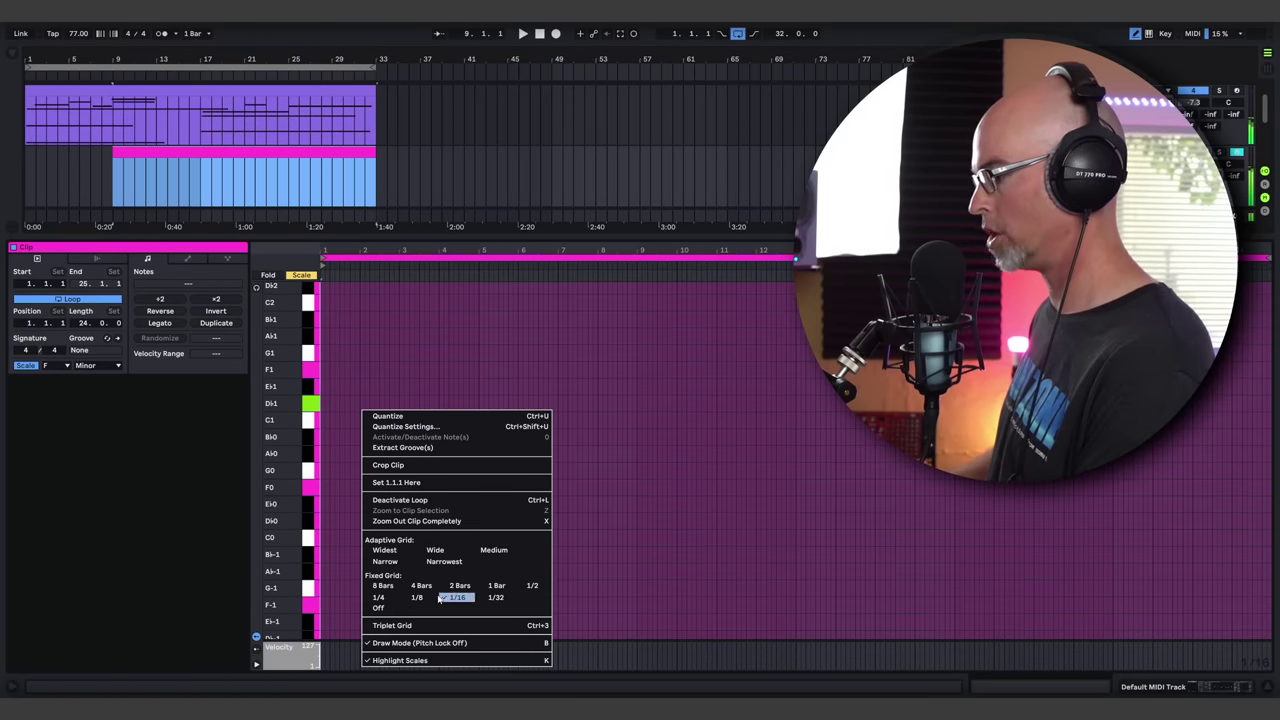
pyautogui.click(455, 586)
pyautogui.click(336, 403)
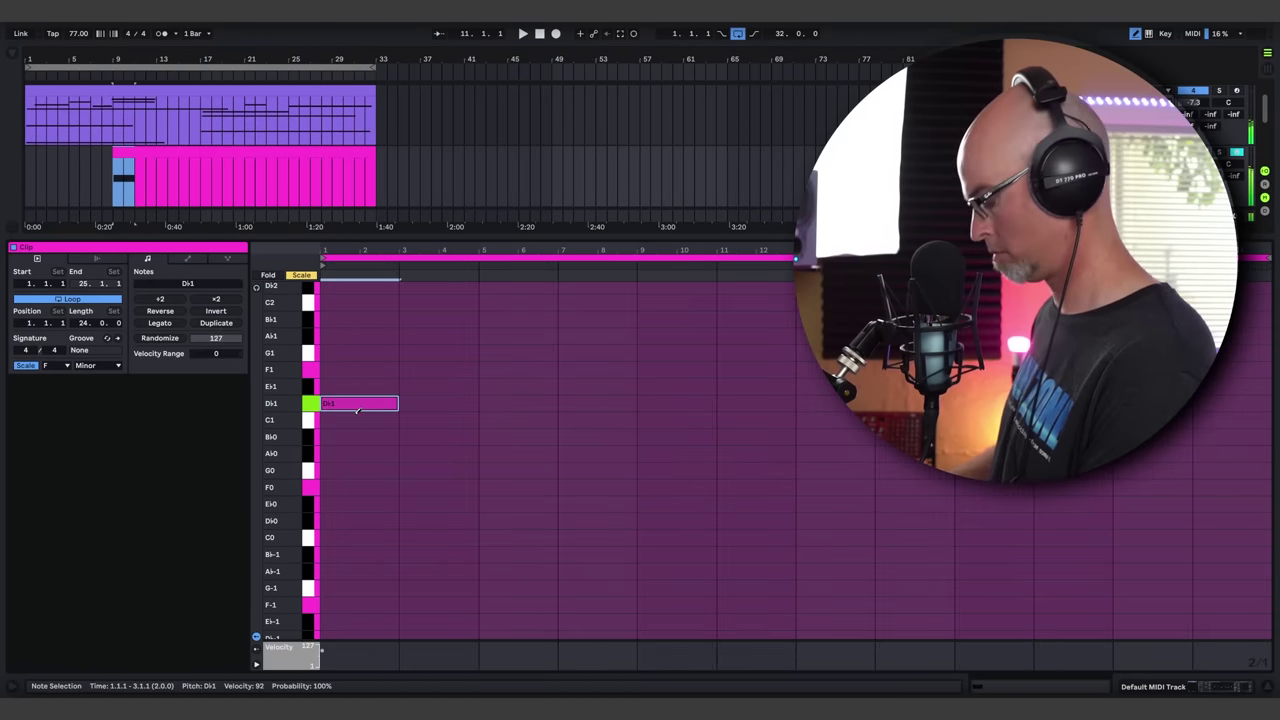
pyautogui.click(409, 436)
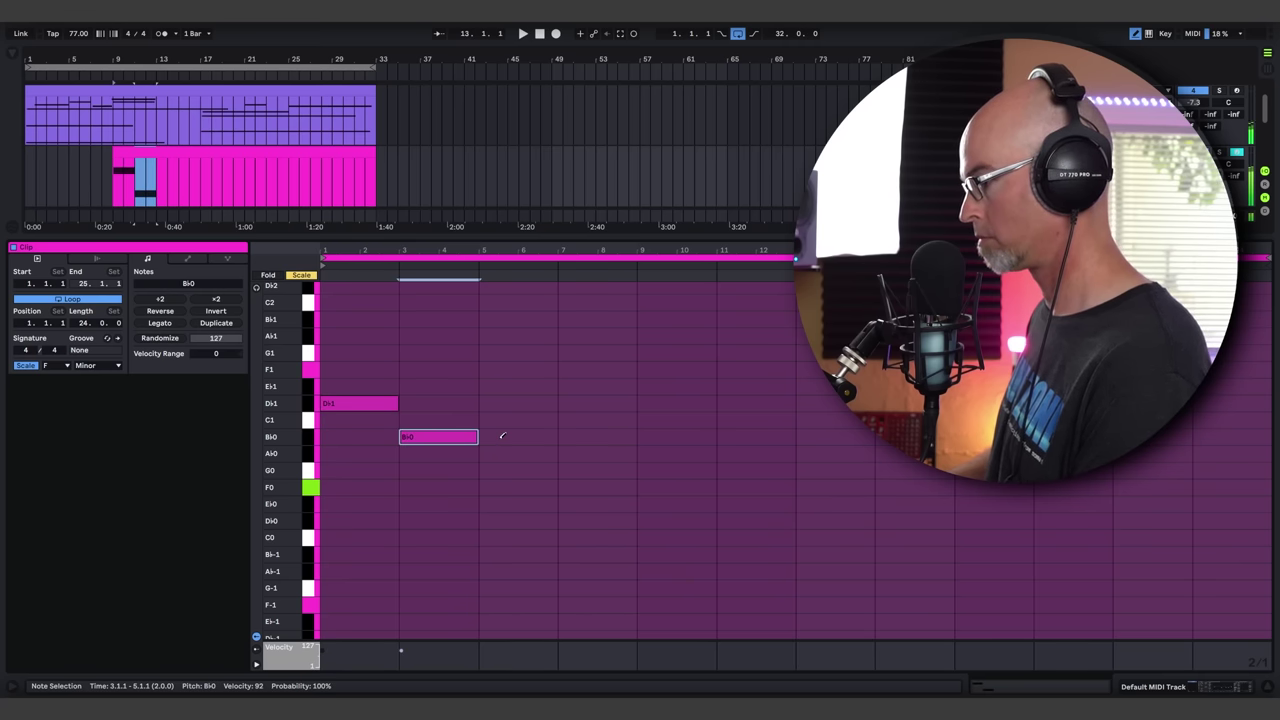
pyautogui.click(499, 487)
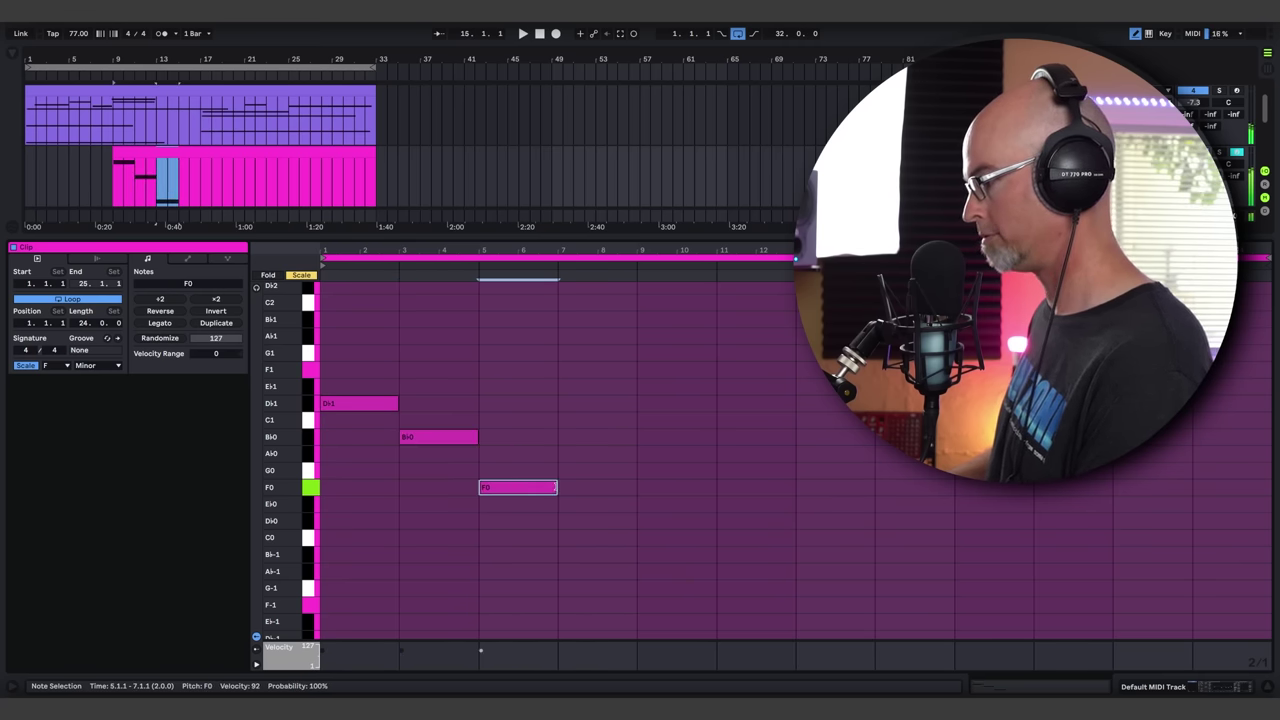
pyautogui.moveTo(556, 487); pyautogui.dragTo(654, 486)
# Play the new bass notes with the pad and reopen the Vital instrument
pyautogui.press('space')
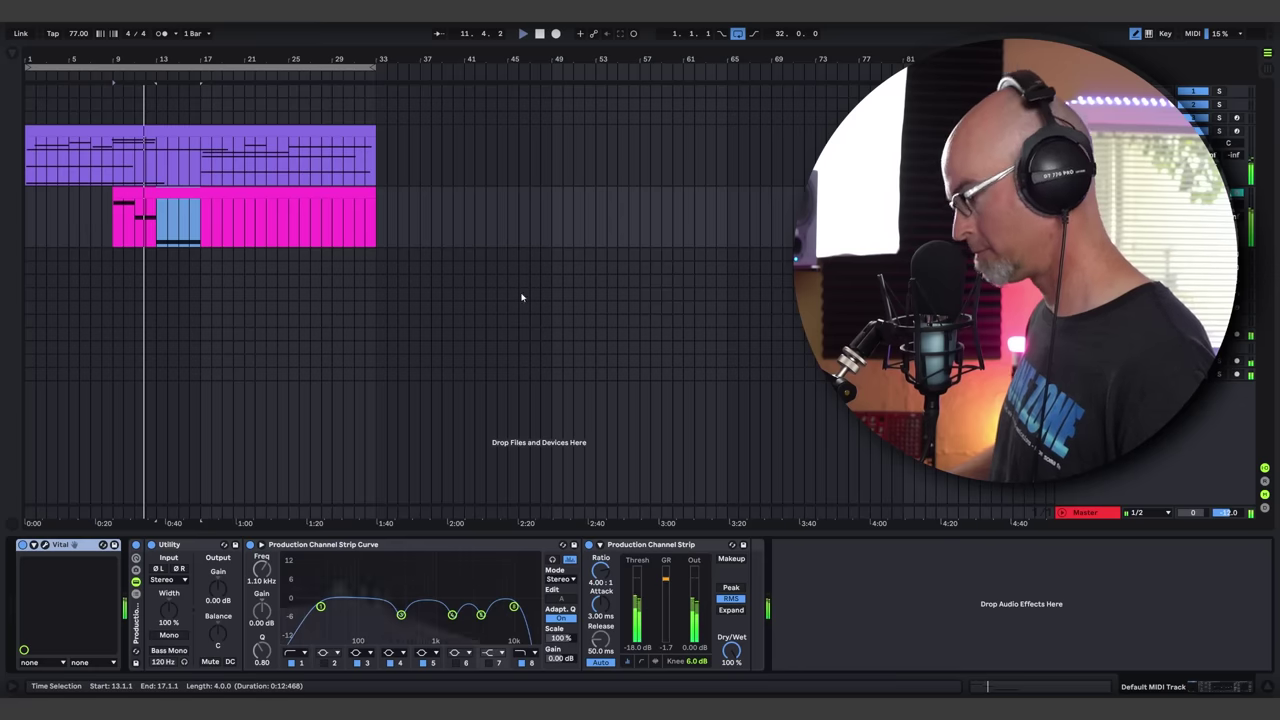
pyautogui.hotkey('shift', 'Tab')
pyautogui.click(44, 546)
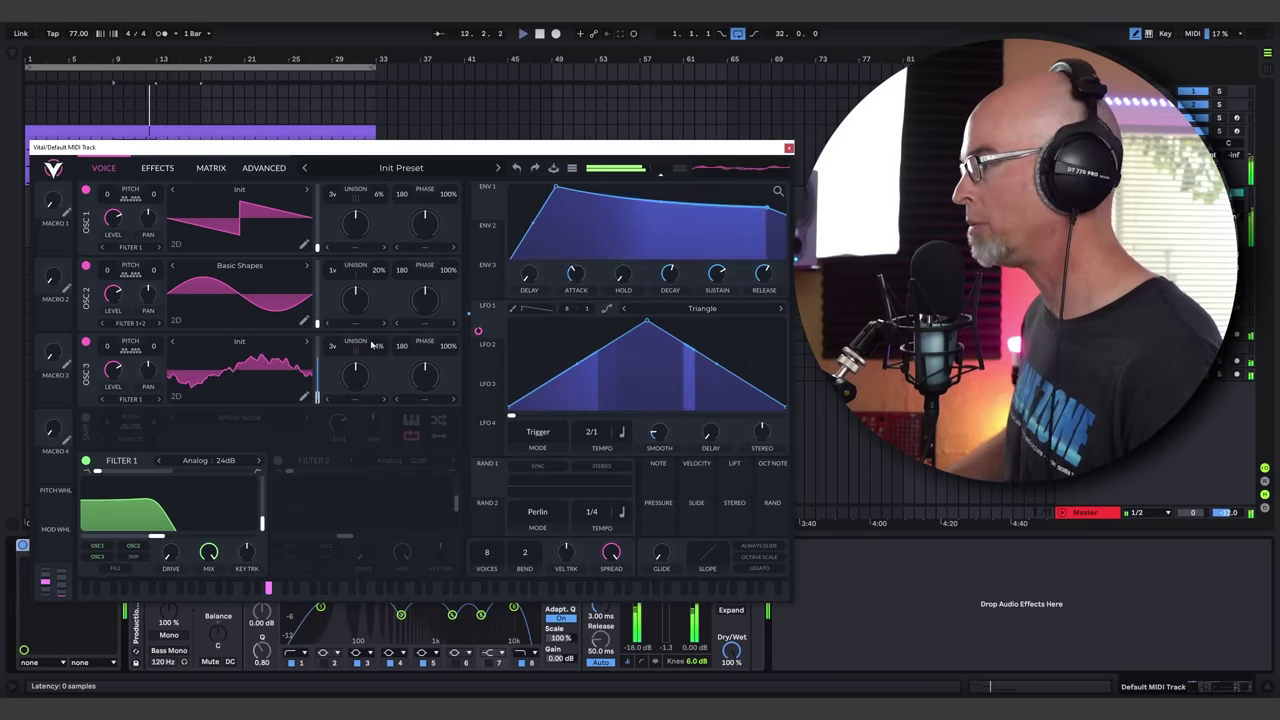
# Shorten envelope 1's attack in Vital to 0.004 secs and move the plug-in window clear of the arrangement
pyautogui.moveTo(572, 273); pyautogui.dragTo(577, 303)
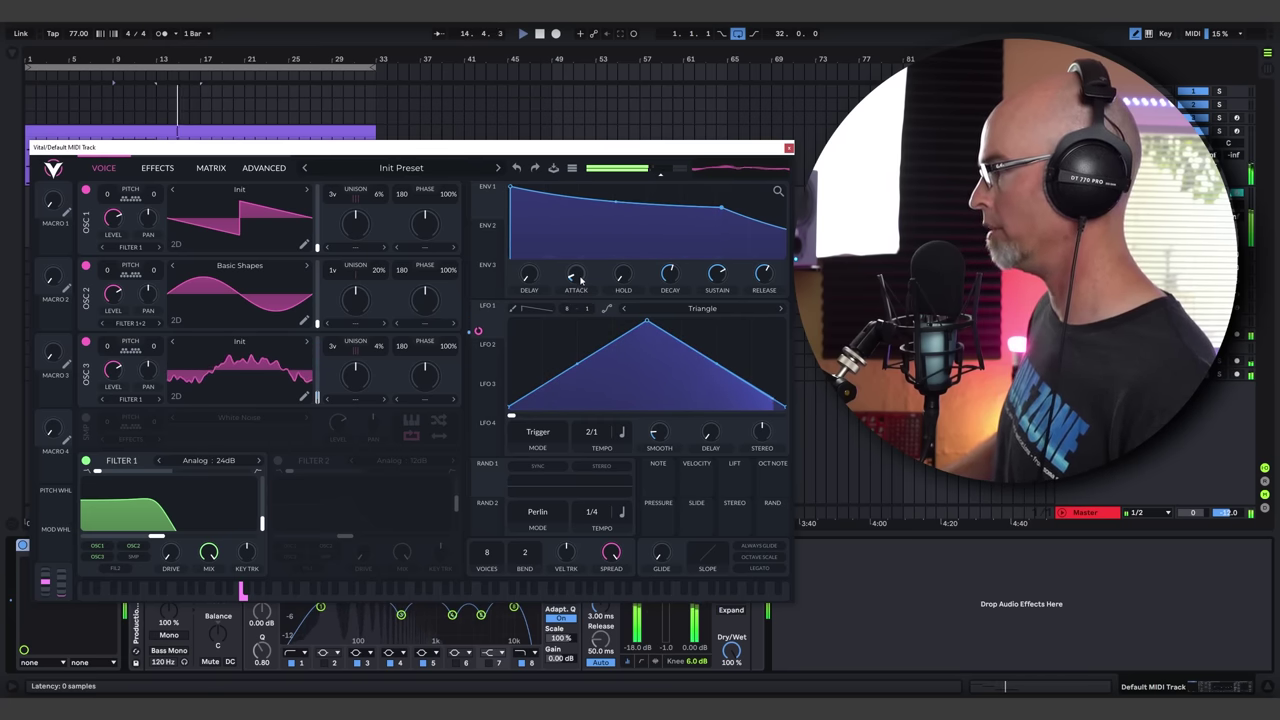
pyautogui.moveTo(657, 147); pyautogui.dragTo(702, 341)
# Trim the bass clip to end at bar 17 and set its loop length to 8 bars
pyautogui.moveTo(376, 191); pyautogui.dragTo(200, 191)
pyautogui.doubleClick(190, 205)
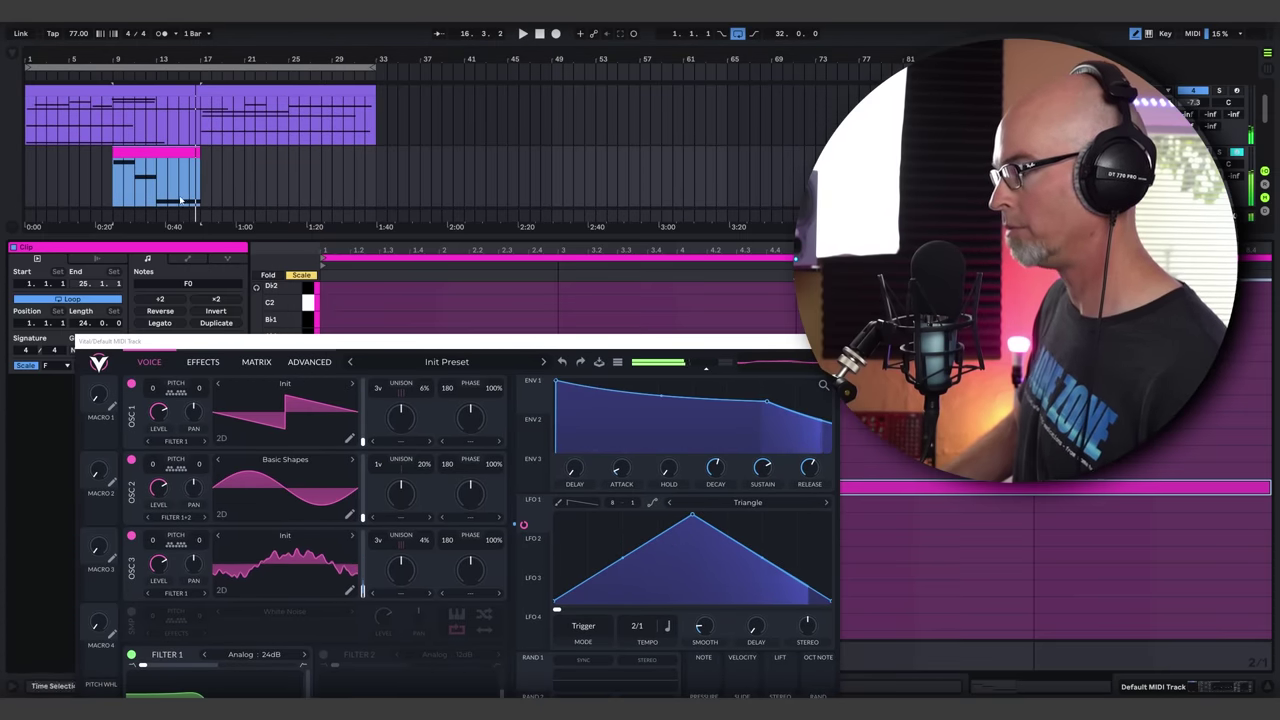
pyautogui.hotkey('ctrl', 'alt', 'p')
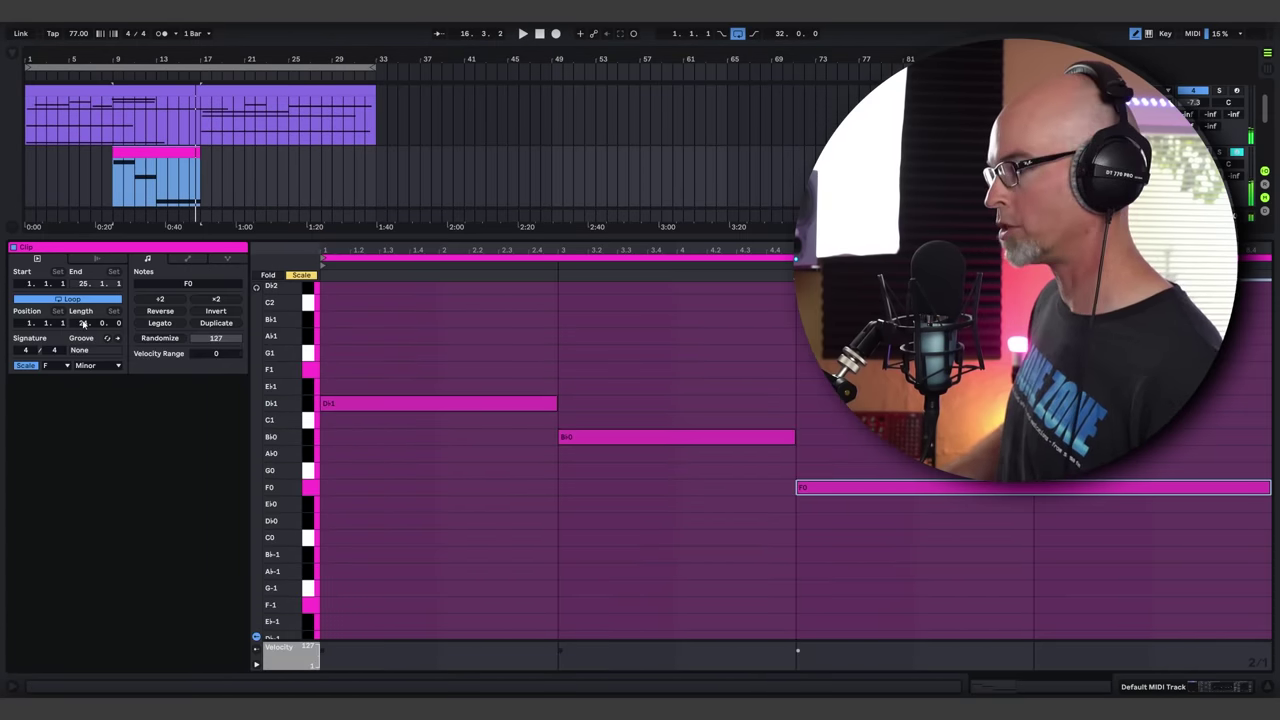
pyautogui.moveTo(914, 258); pyautogui.dragTo(1268, 258)
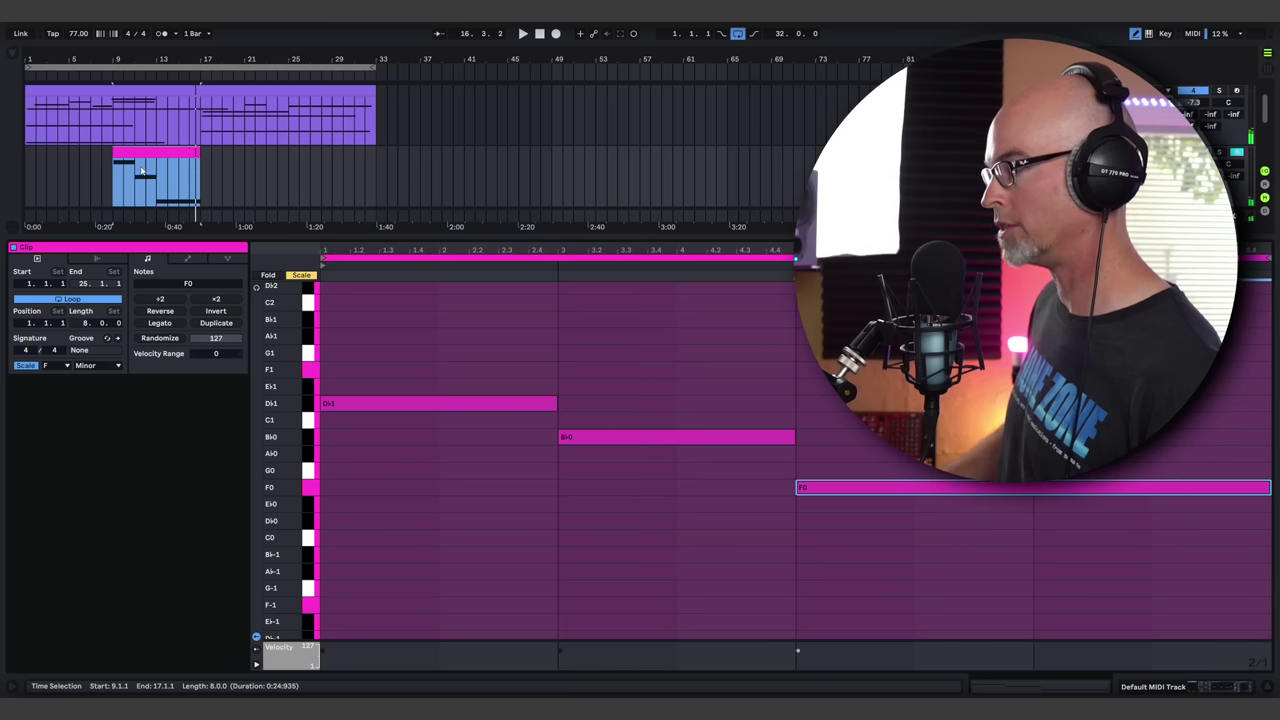
# Duplicate the eight-bar bass clip until it reaches bar 33 and place another copy at bar 1
pyautogui.click(142, 157)
pyautogui.press('super+d')
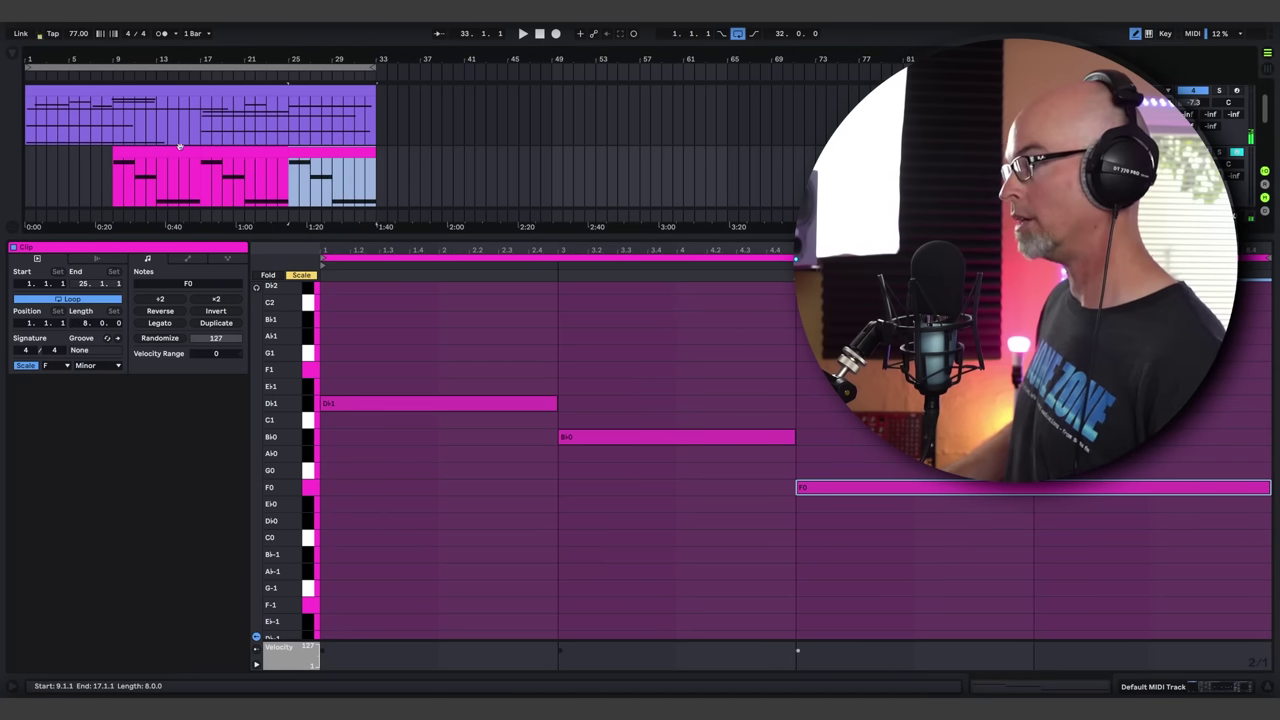
pyautogui.press('space')
pyautogui.click(132, 151)
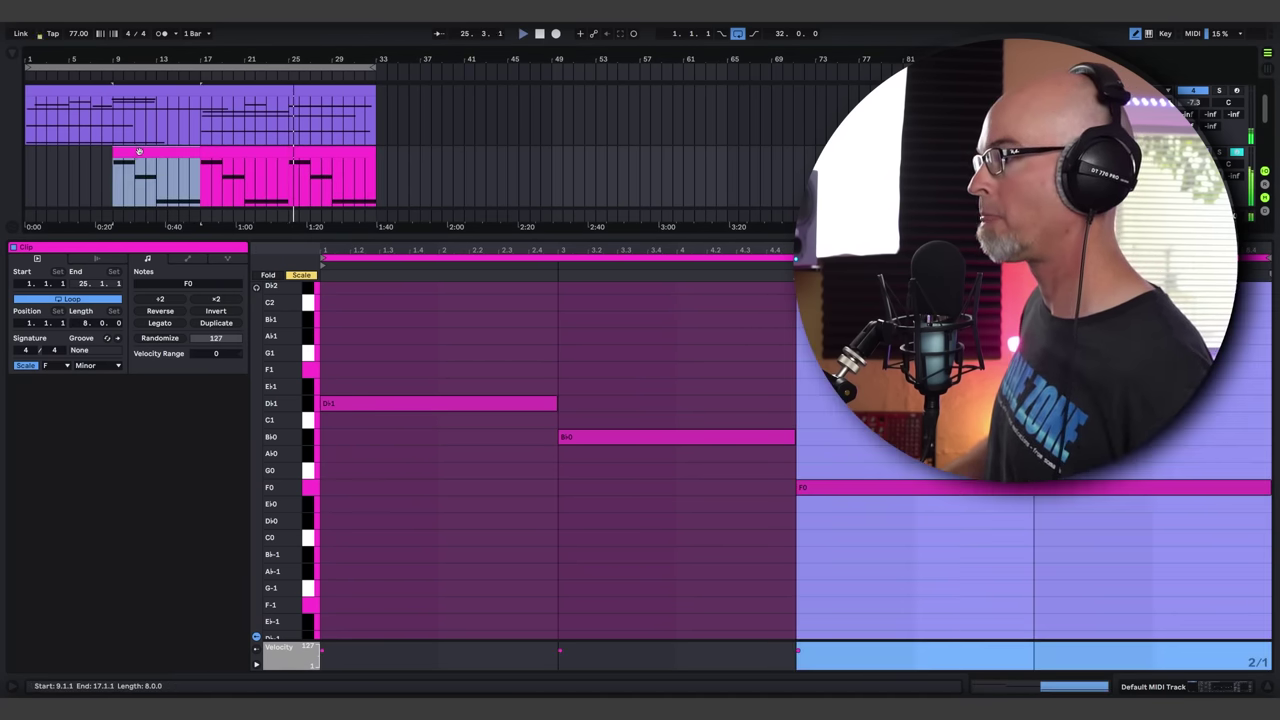
pyautogui.moveTo(140, 152); pyautogui.dragTo(50, 158)
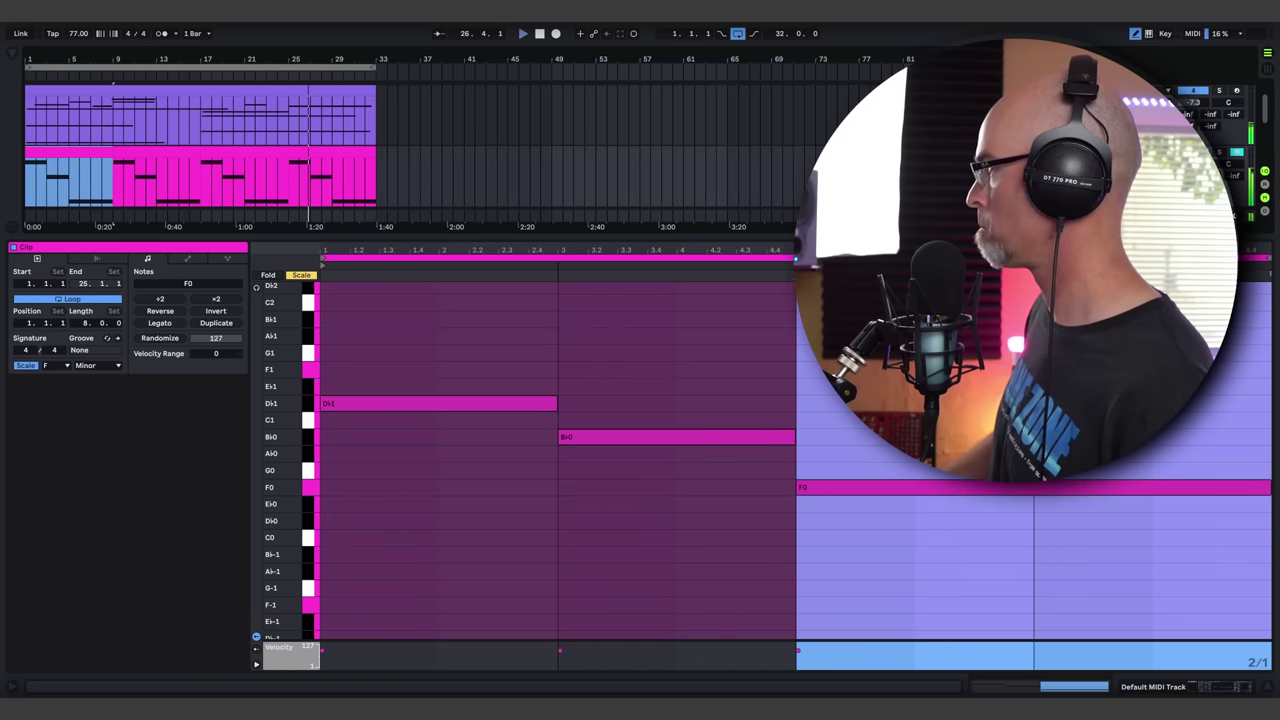
# Restart playback from bar 1, lengthen envelope 1's attack in Vital for a slower fade-in, and close the plug-in
pyautogui.press('space')
pyautogui.press('space')
pyautogui.hotkey('shift', 'Tab')
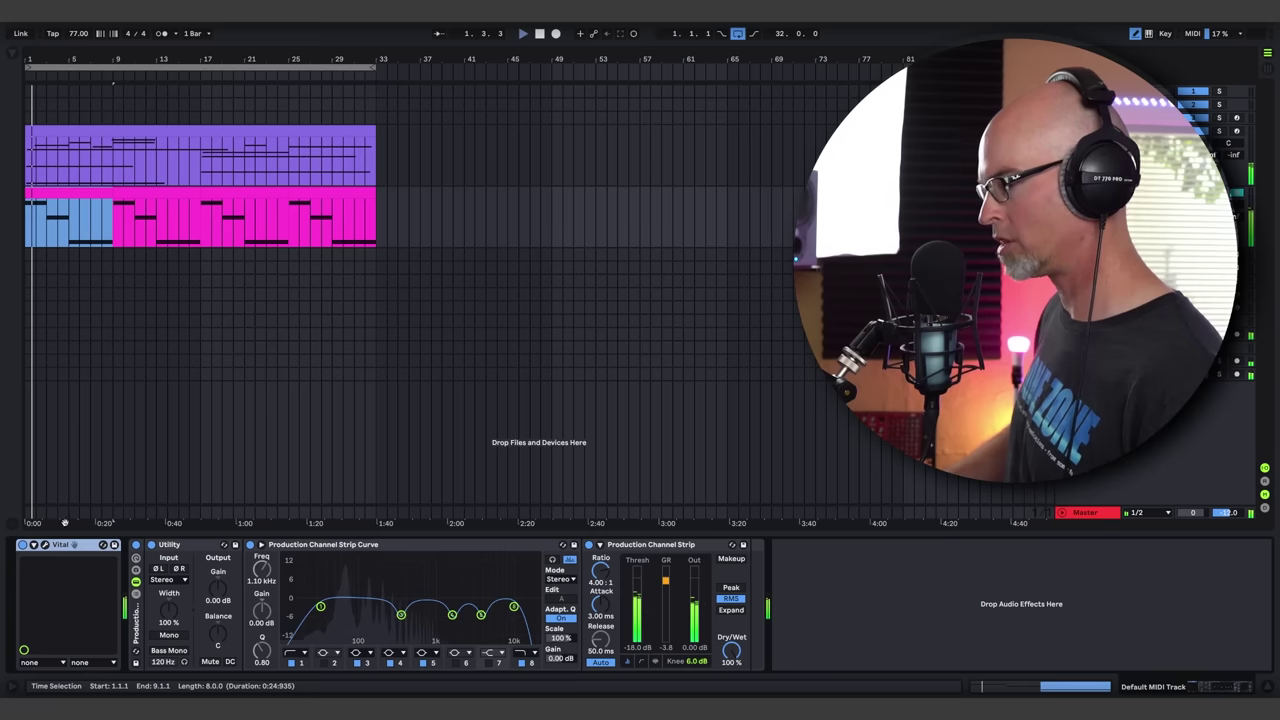
pyautogui.hotkey('ctrl', 'alt', 'p')
pyautogui.moveTo(623, 372)
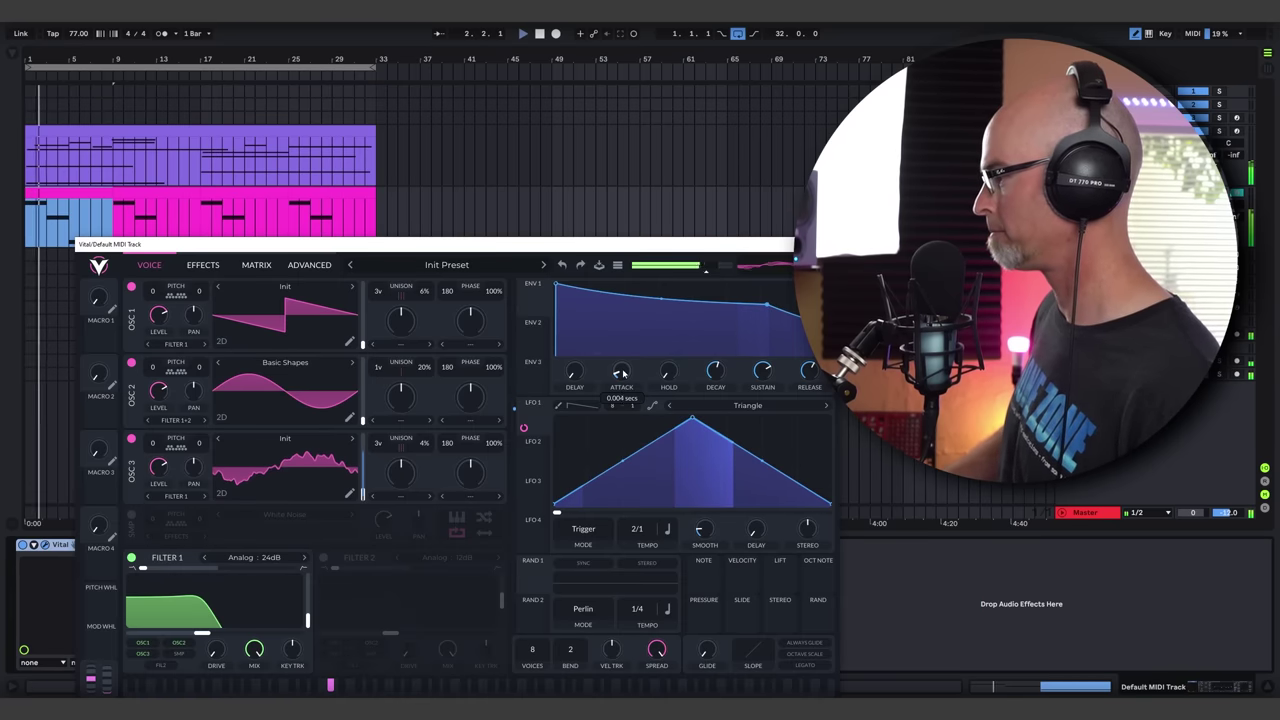
pyautogui.moveTo(623, 370); pyautogui.dragTo(631, 350)
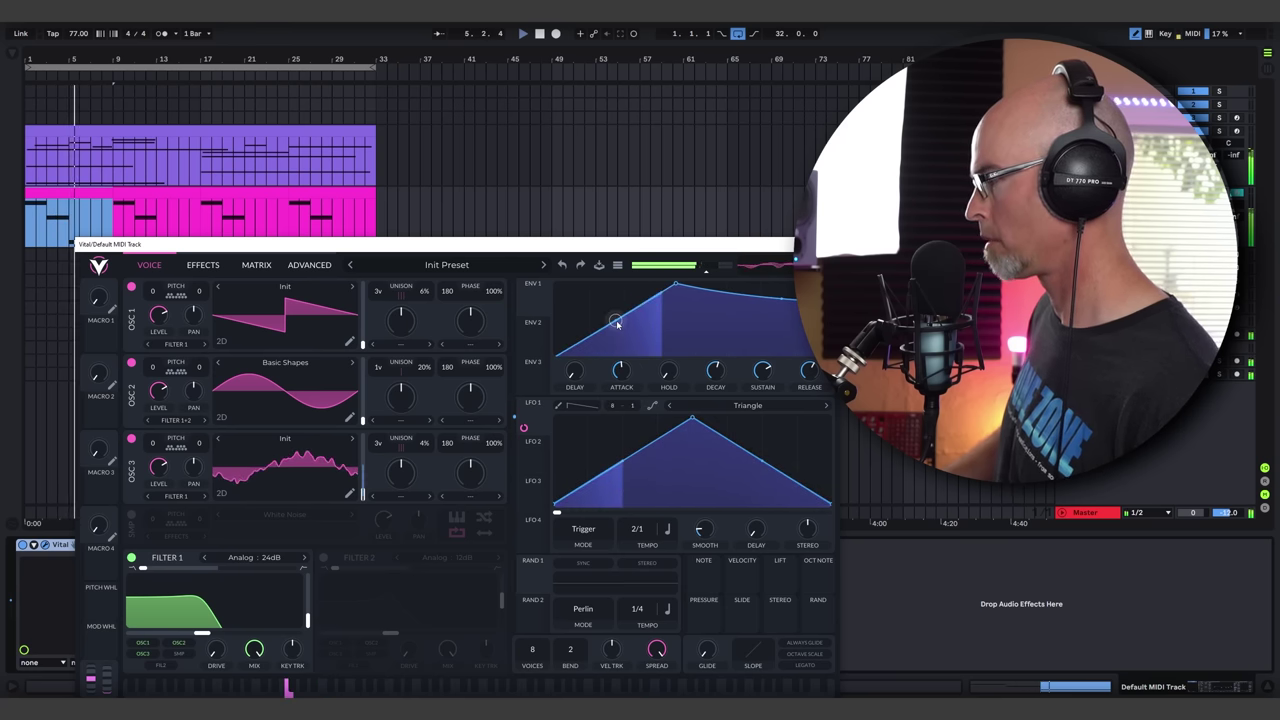
pyautogui.click(825, 244)
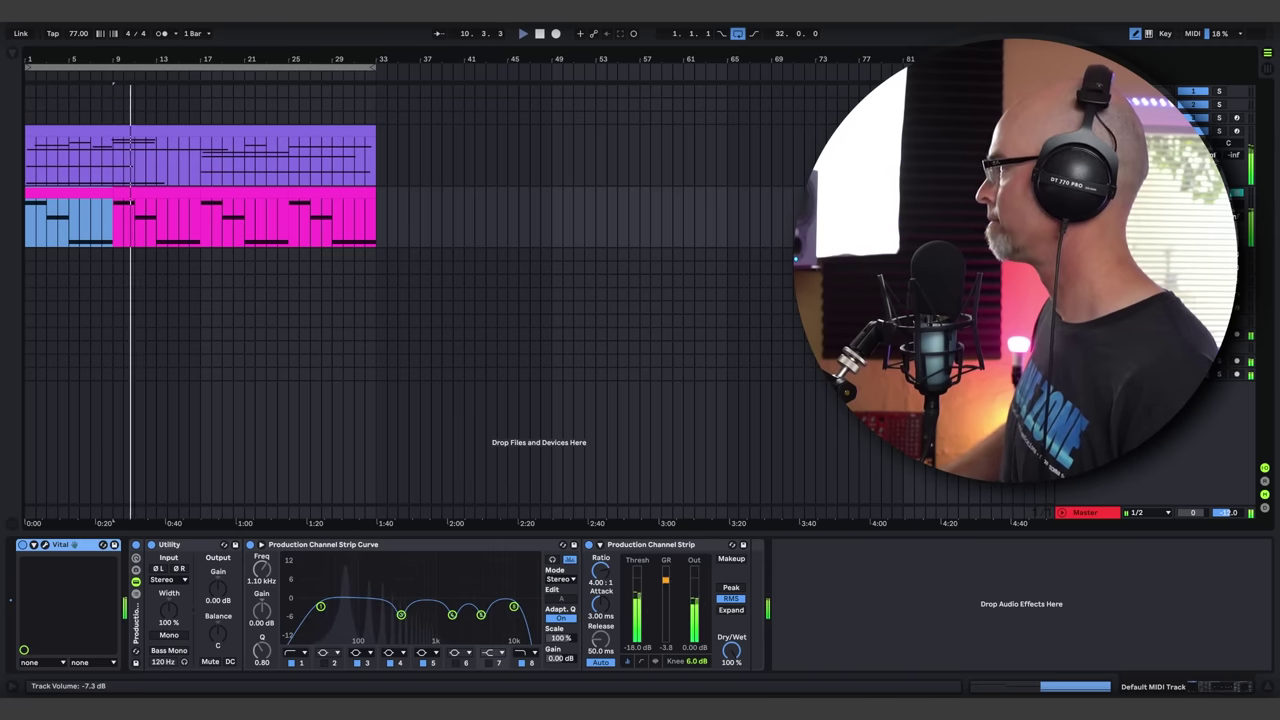
# Load the Stochas sequencer from the Rhythmic collection onto the empty MIDI track below the bass
pyautogui.click(1063, 254)
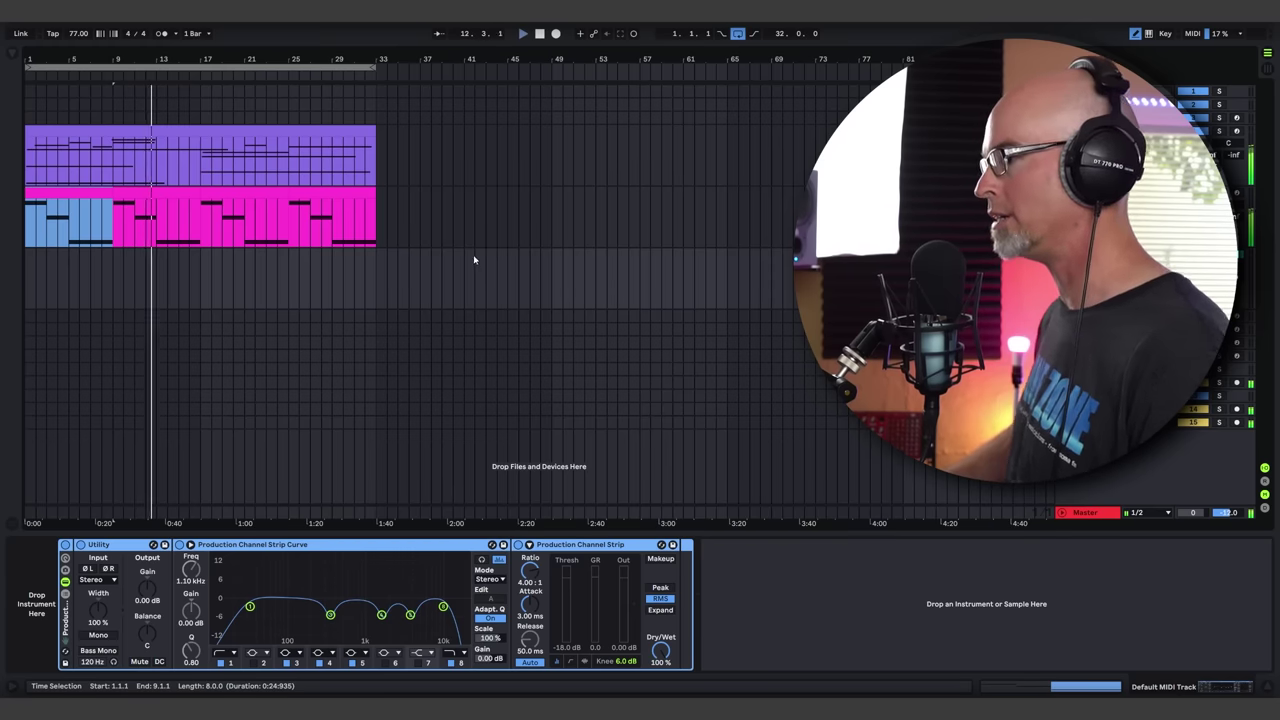
pyautogui.hotkey('ctrl', 'alt', 'b')
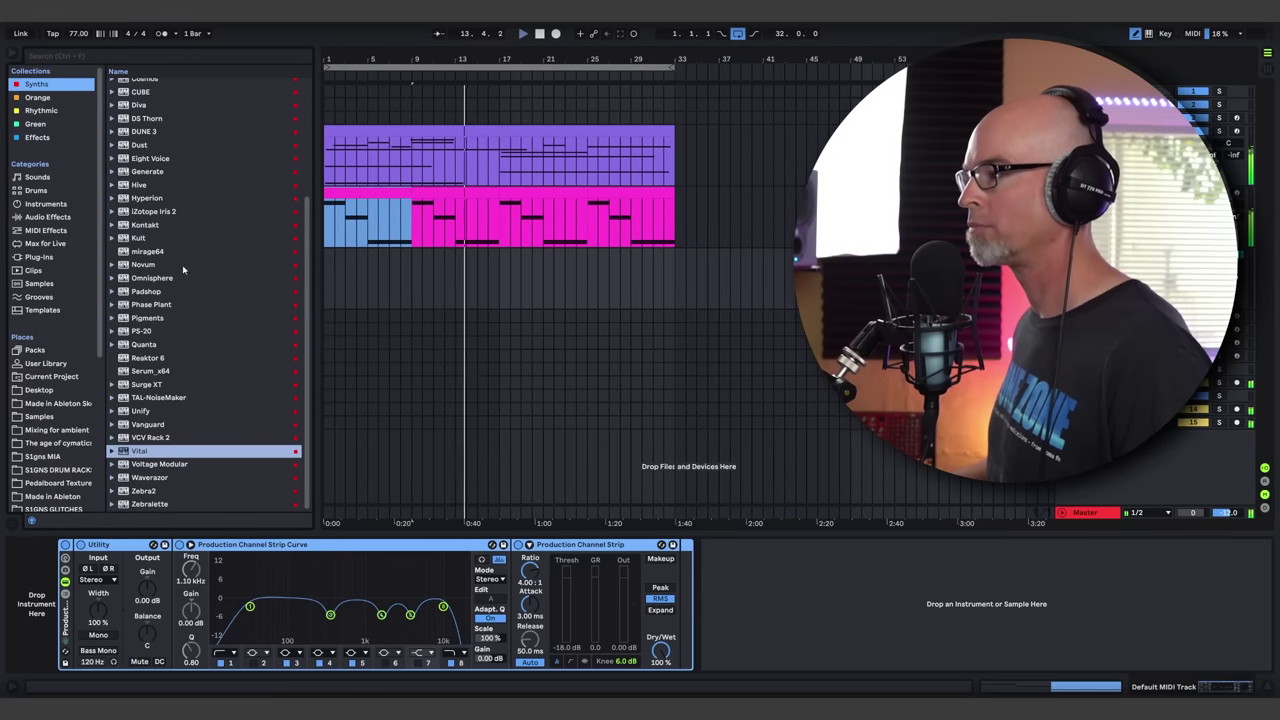
pyautogui.scroll(5, 202, 278)
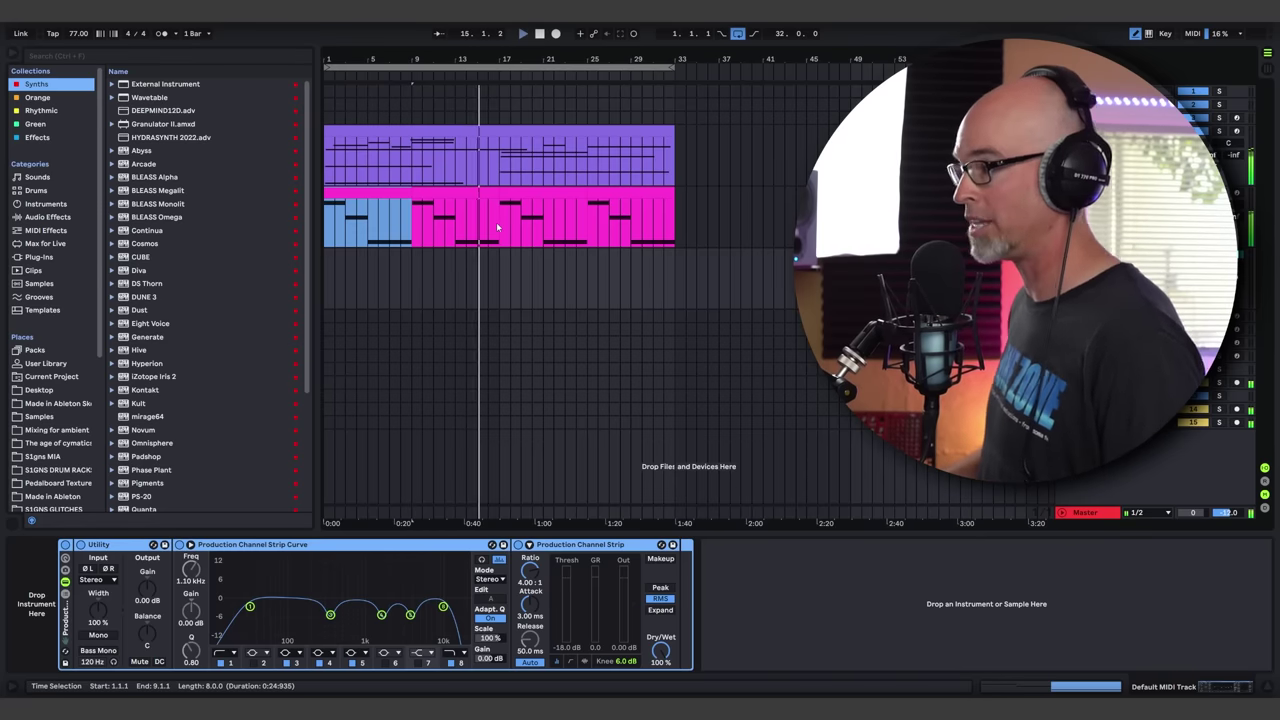
pyautogui.scroll(-4, 200, 300)
pyautogui.click(139, 451)
pyautogui.scroll(5, 196, 239)
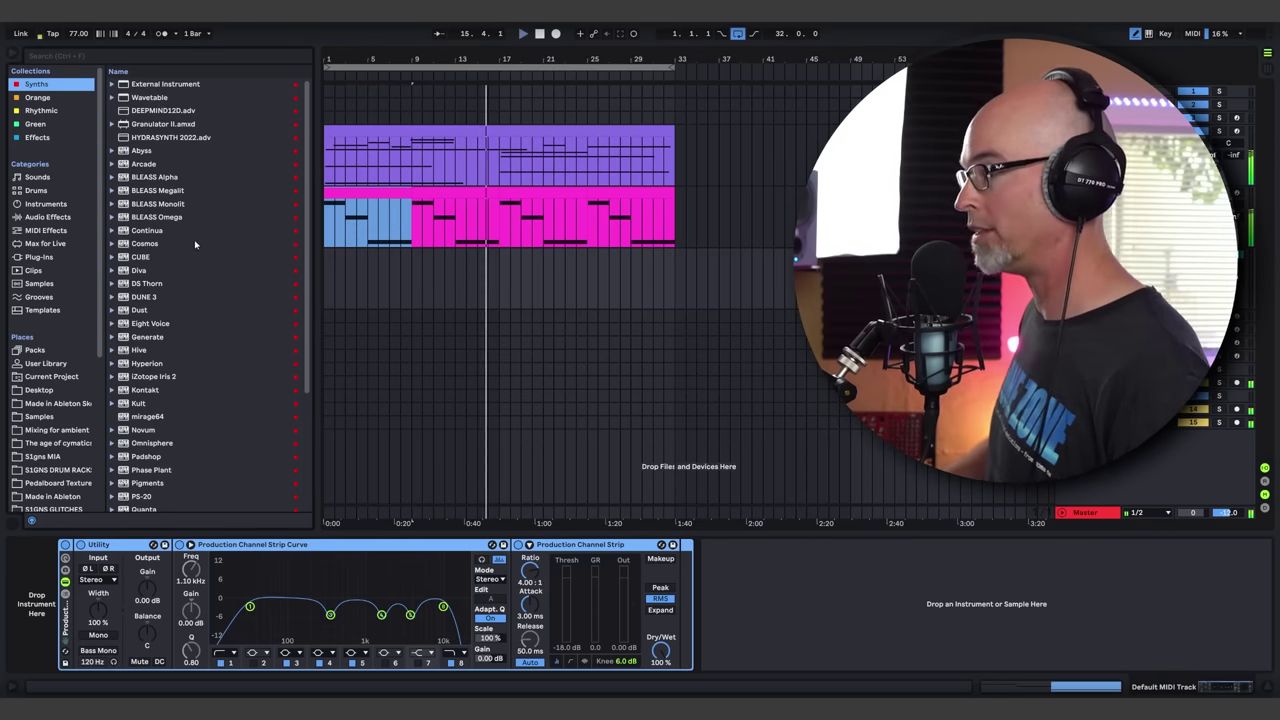
pyautogui.click(37, 137)
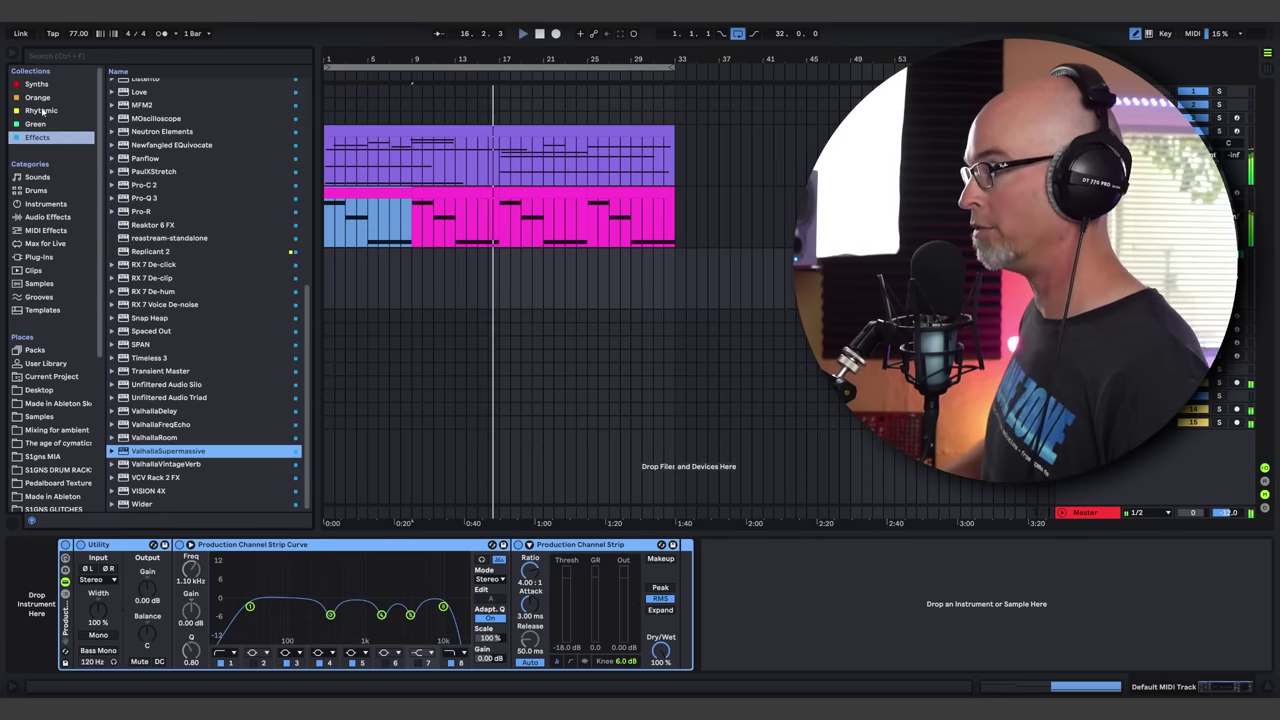
pyautogui.click(41, 110)
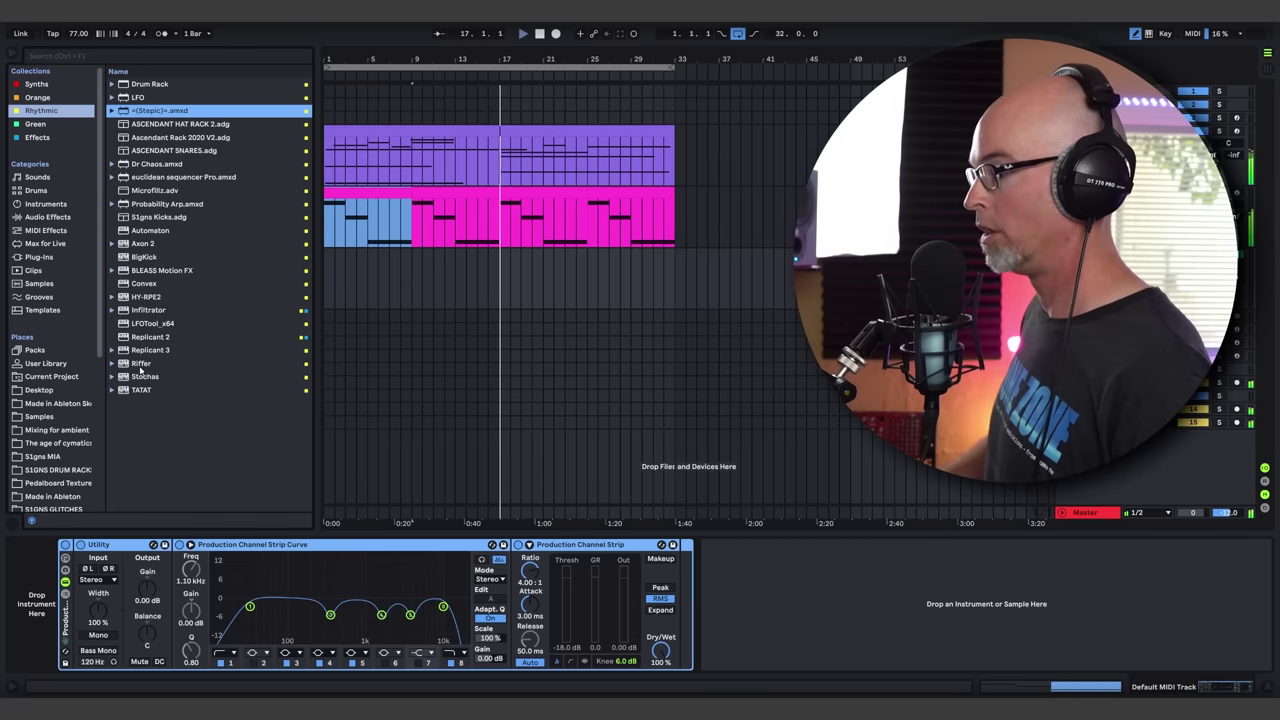
pyautogui.click(142, 376)
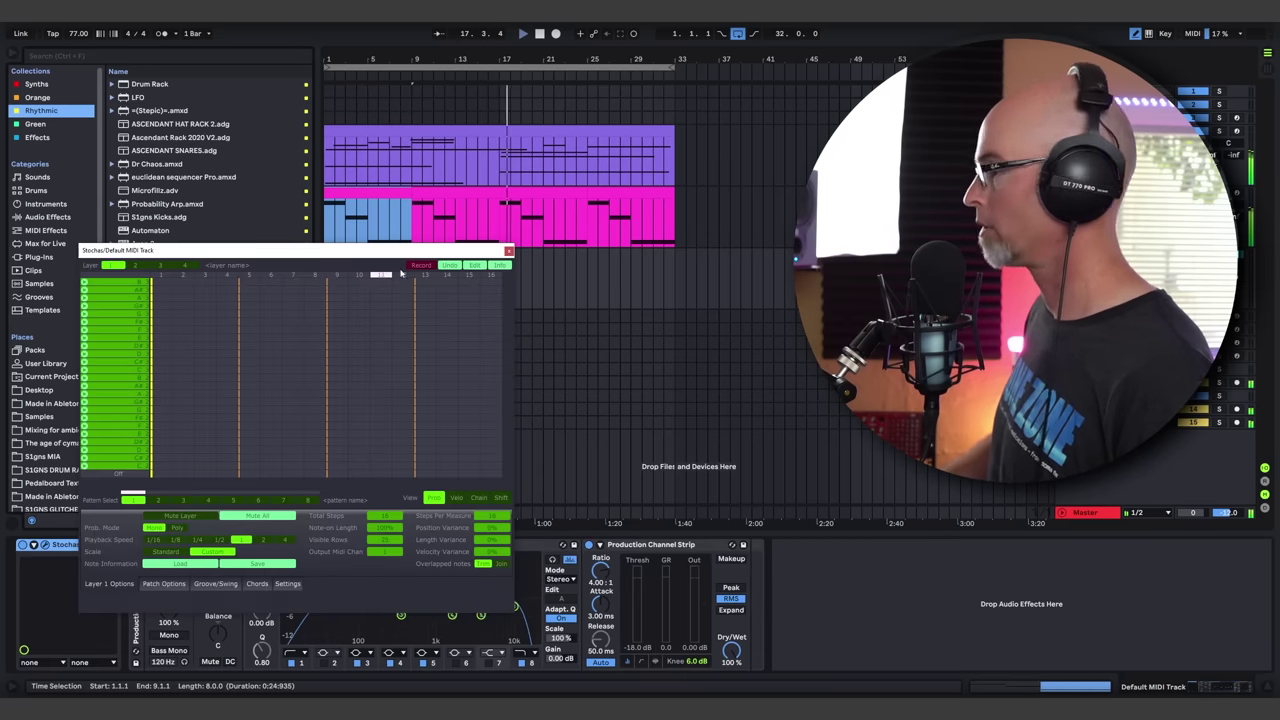
pyautogui.click(13, 54)
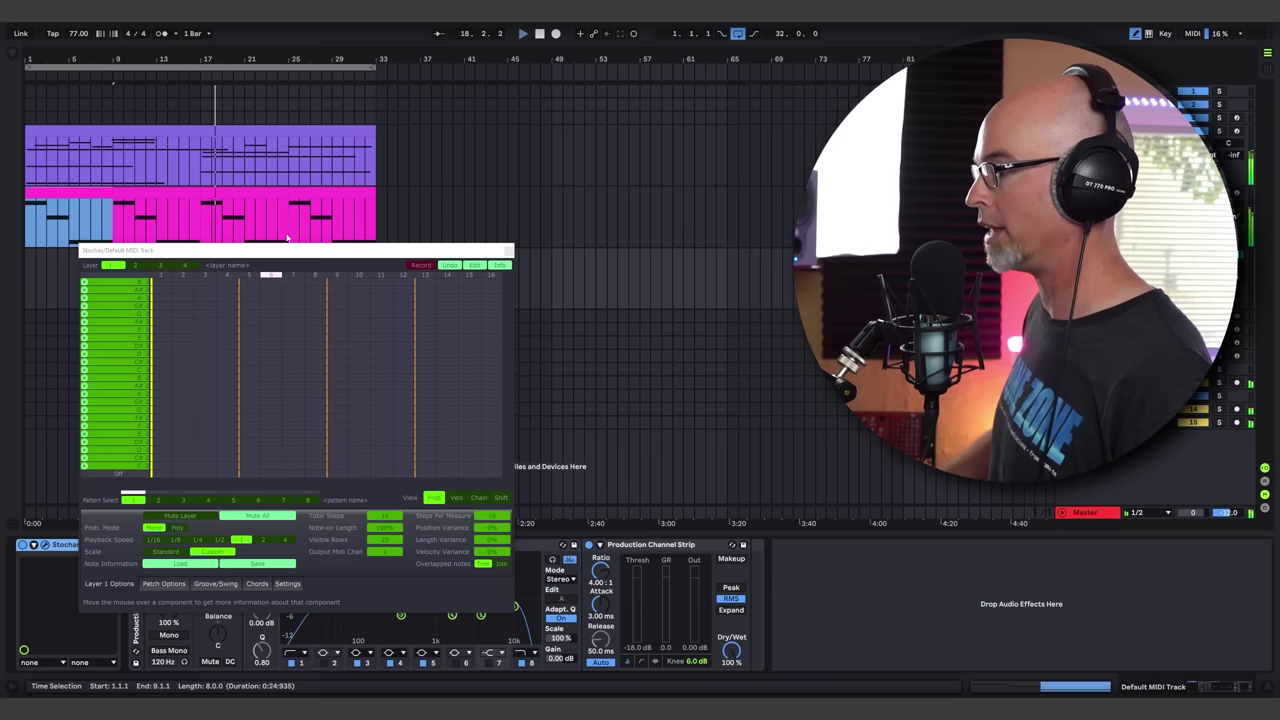
pyautogui.moveTo(281, 257); pyautogui.dragTo(346, 153)
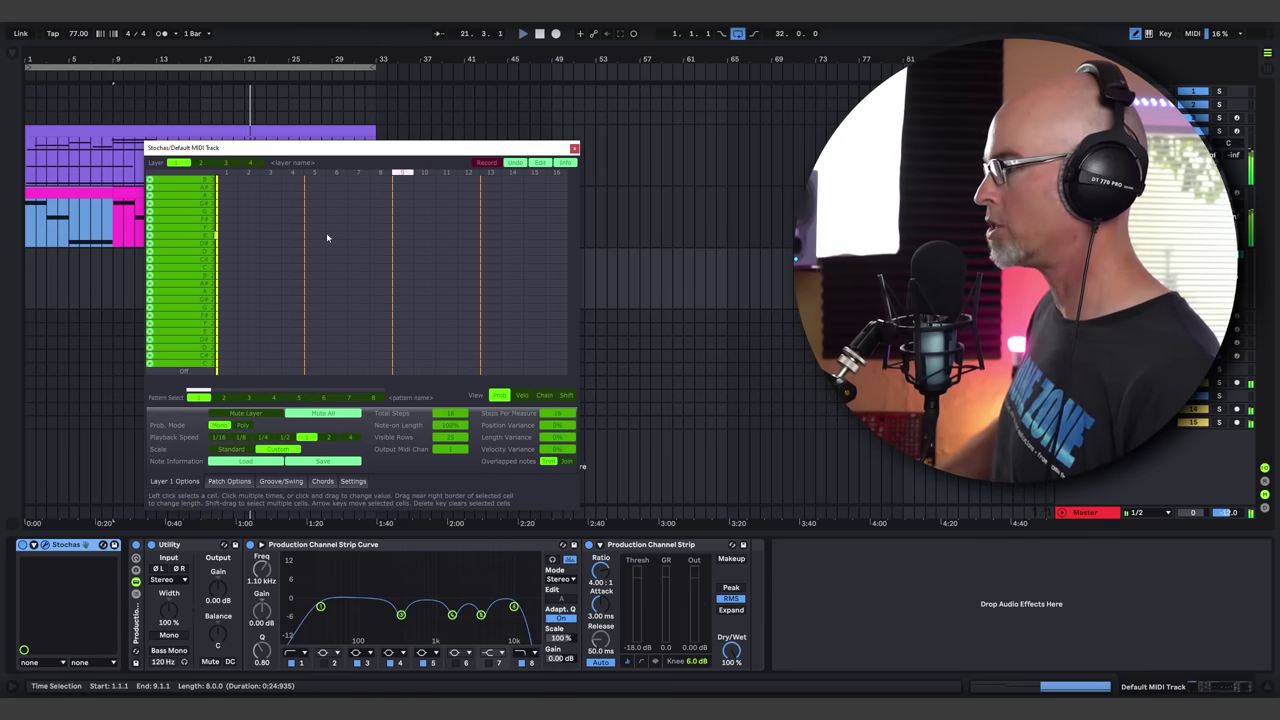
pyautogui.moveTo(314, 152); pyautogui.dragTo(288, 201)
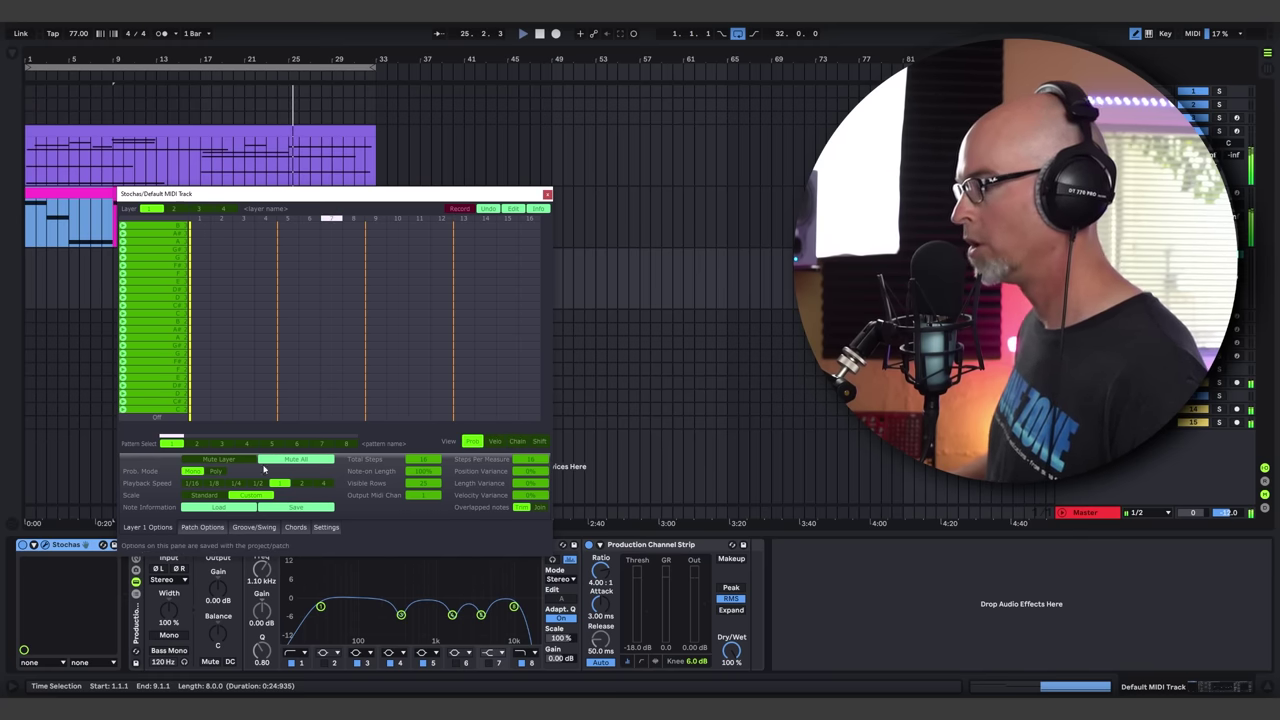
# Switch layer 1's scale in Stochas from Custom to Standard, comparing the two modes
pyautogui.click(207, 495)
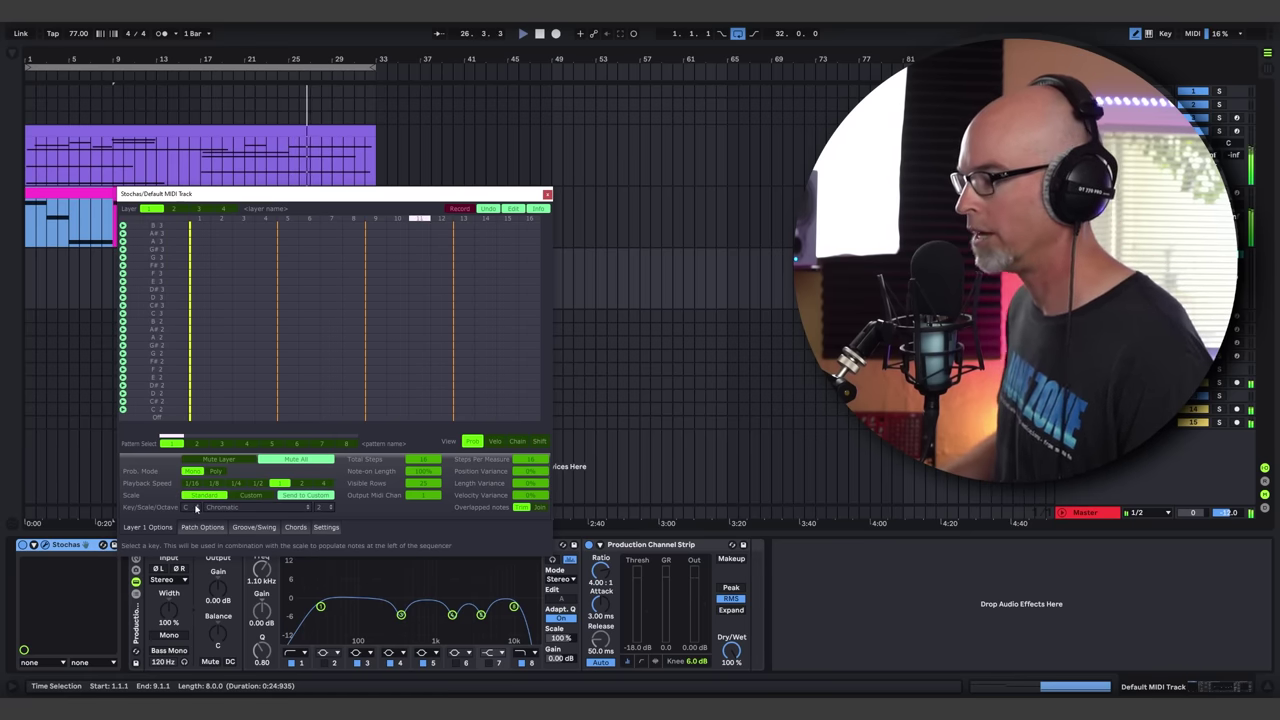
pyautogui.click(196, 508)
pyautogui.click(234, 499)
pyautogui.click(204, 497)
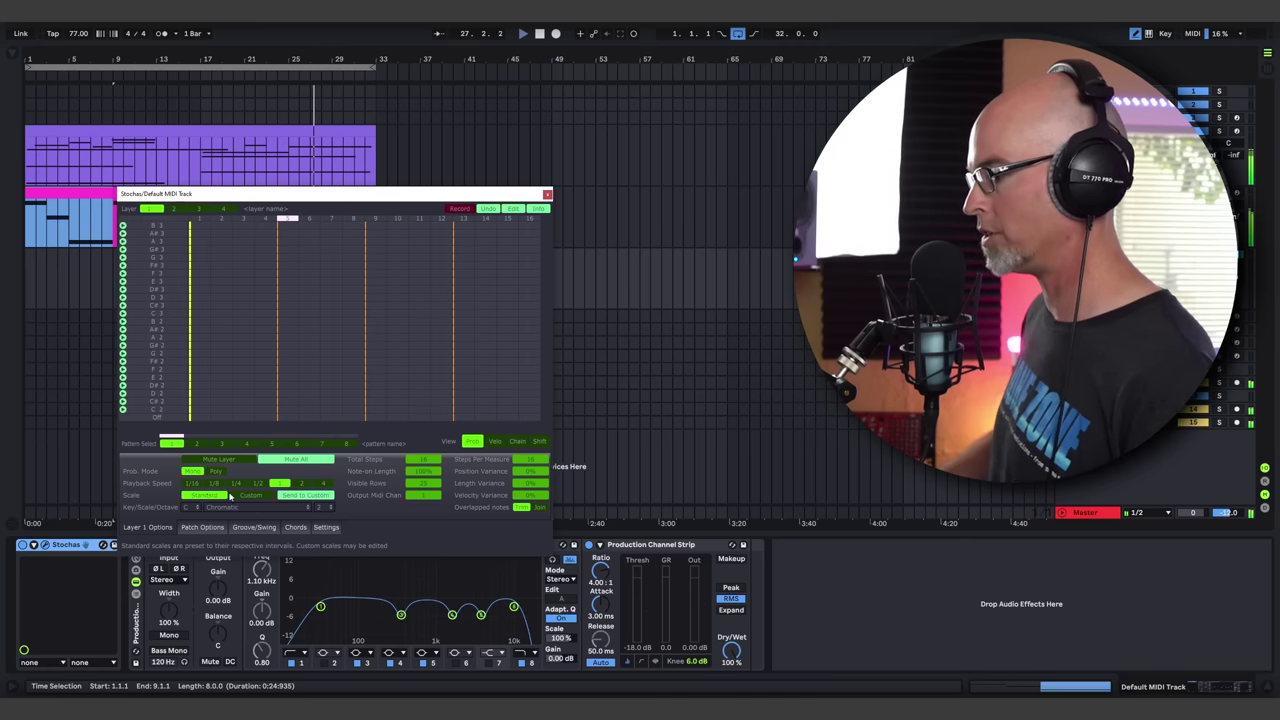
pyautogui.click(242, 496)
pyautogui.click(206, 497)
pyautogui.click(238, 496)
pyautogui.click(204, 498)
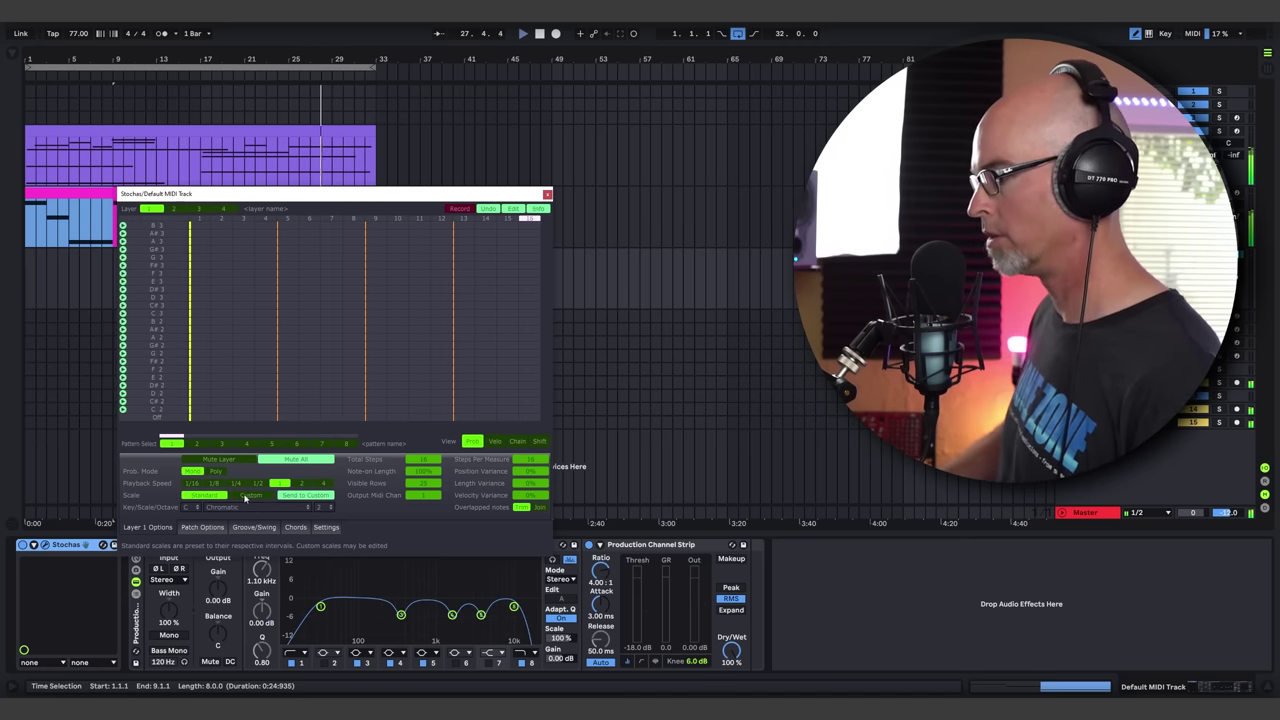
pyautogui.click(231, 499)
pyautogui.click(211, 497)
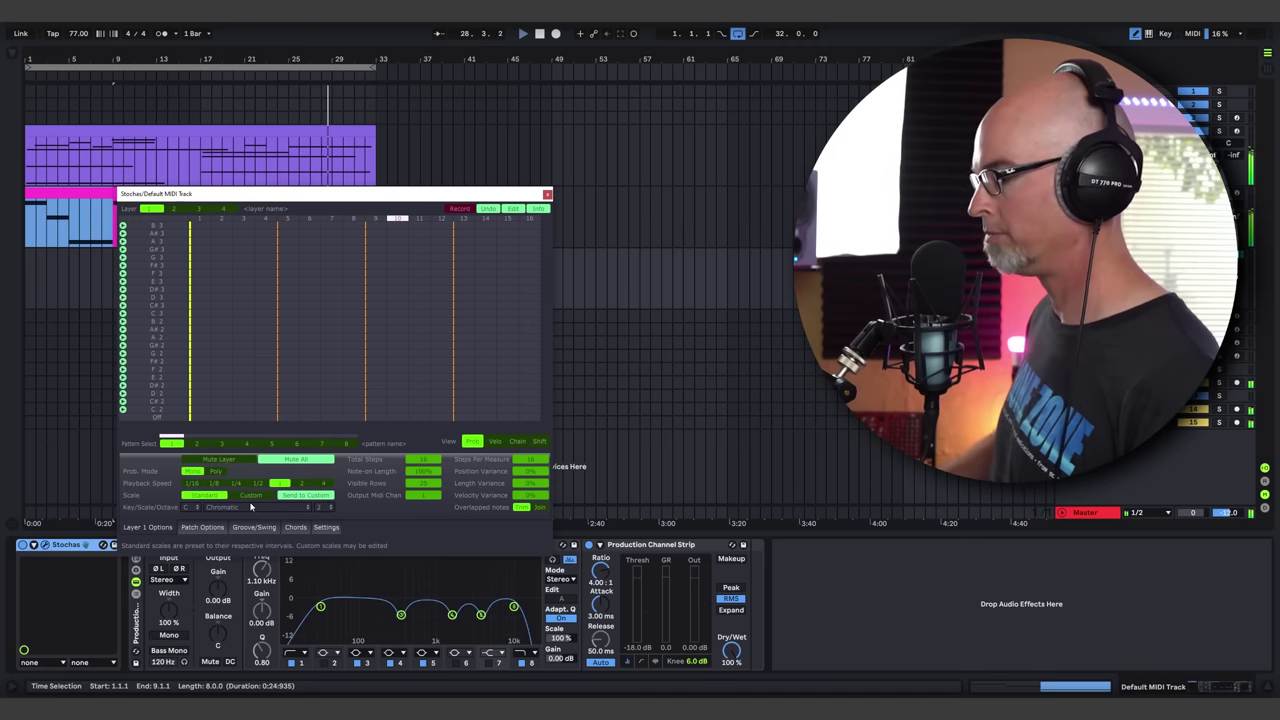
# Set the Stochas layer's key to F and its scale to Natural Minor
pyautogui.click(187, 508)
pyautogui.click(198, 562)
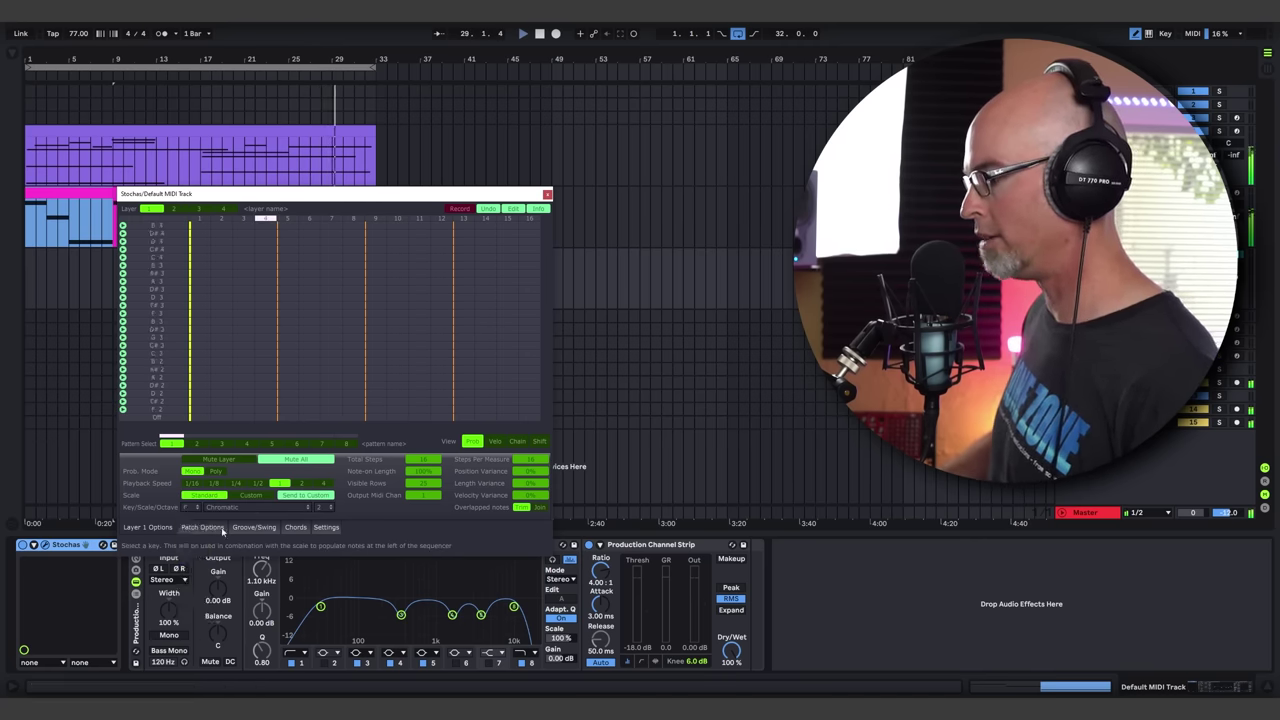
pyautogui.click(228, 507)
pyautogui.click(243, 533)
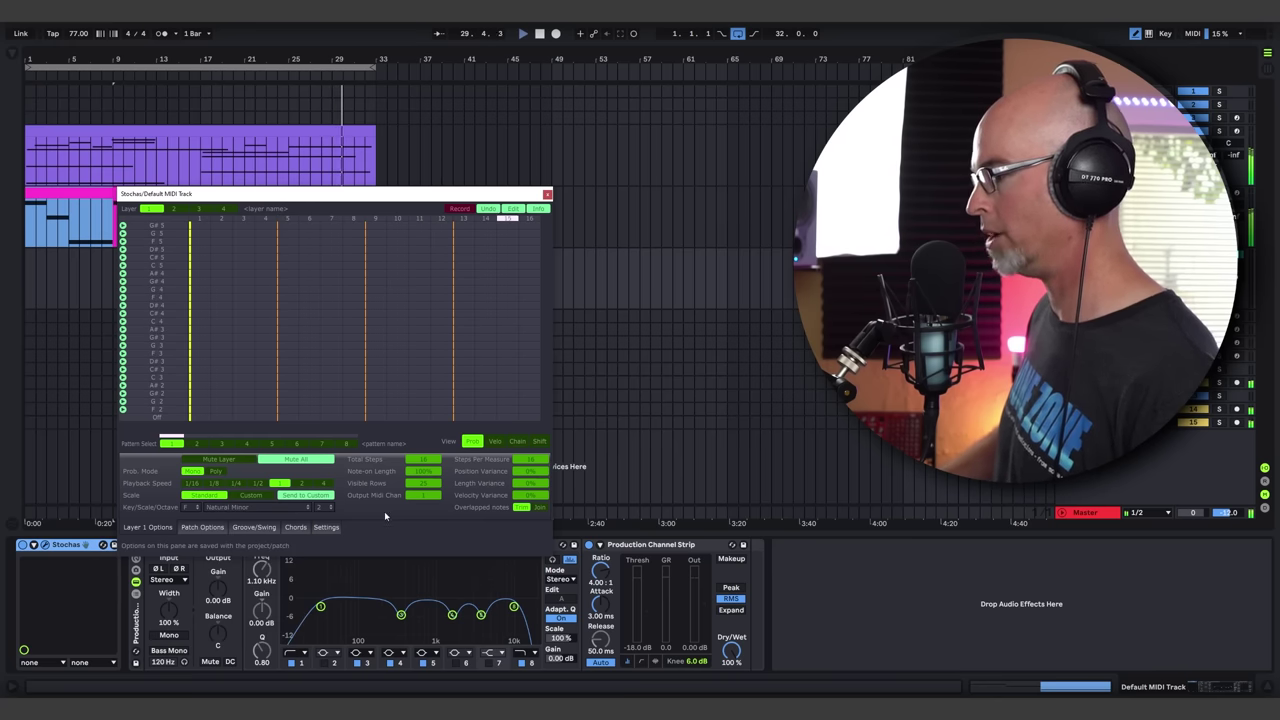
# On step 1 of the Stochas grid, add F2 and D#3 at medium probability and G#2 and C3 at low probability
pyautogui.click(203, 412)
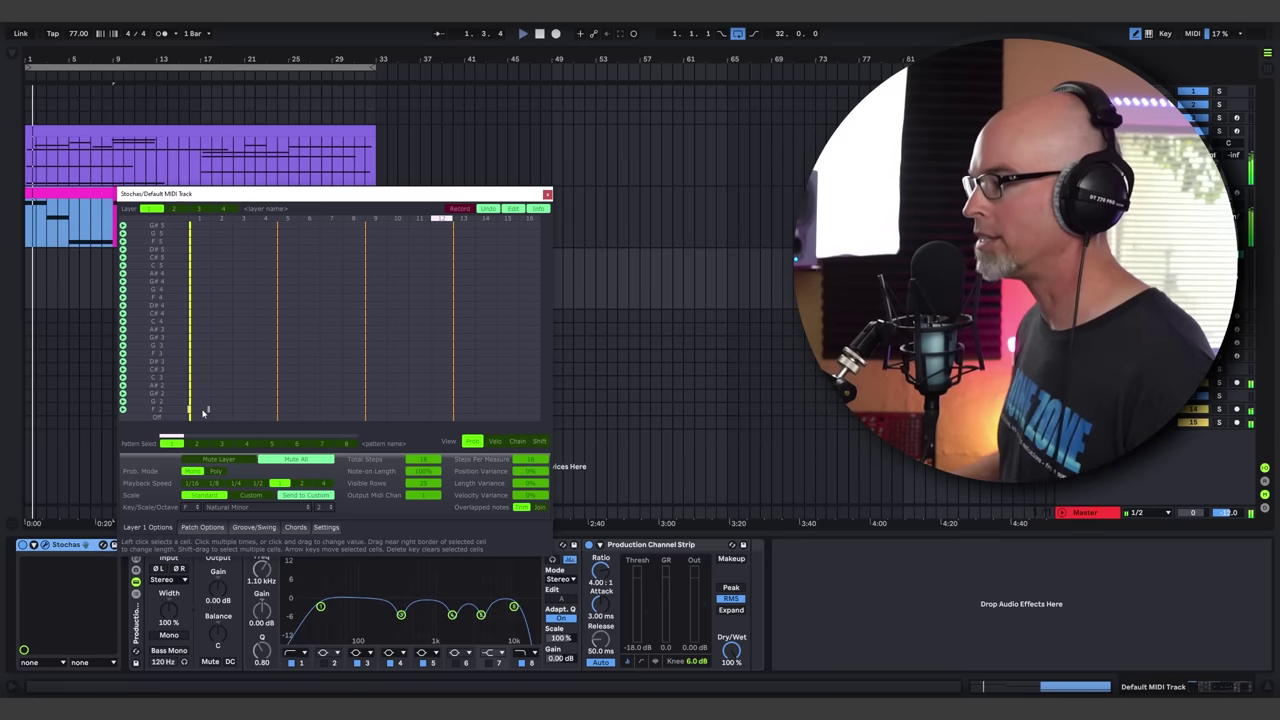
pyautogui.click(201, 410)
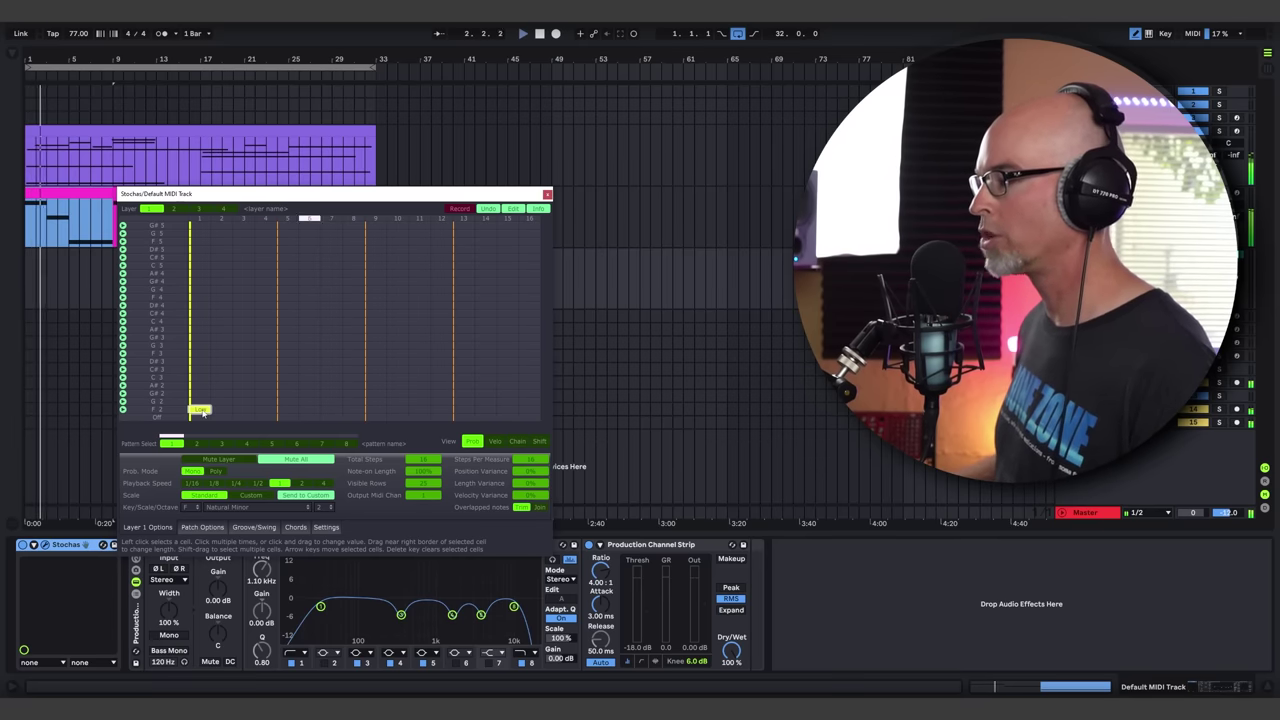
pyautogui.click(203, 412)
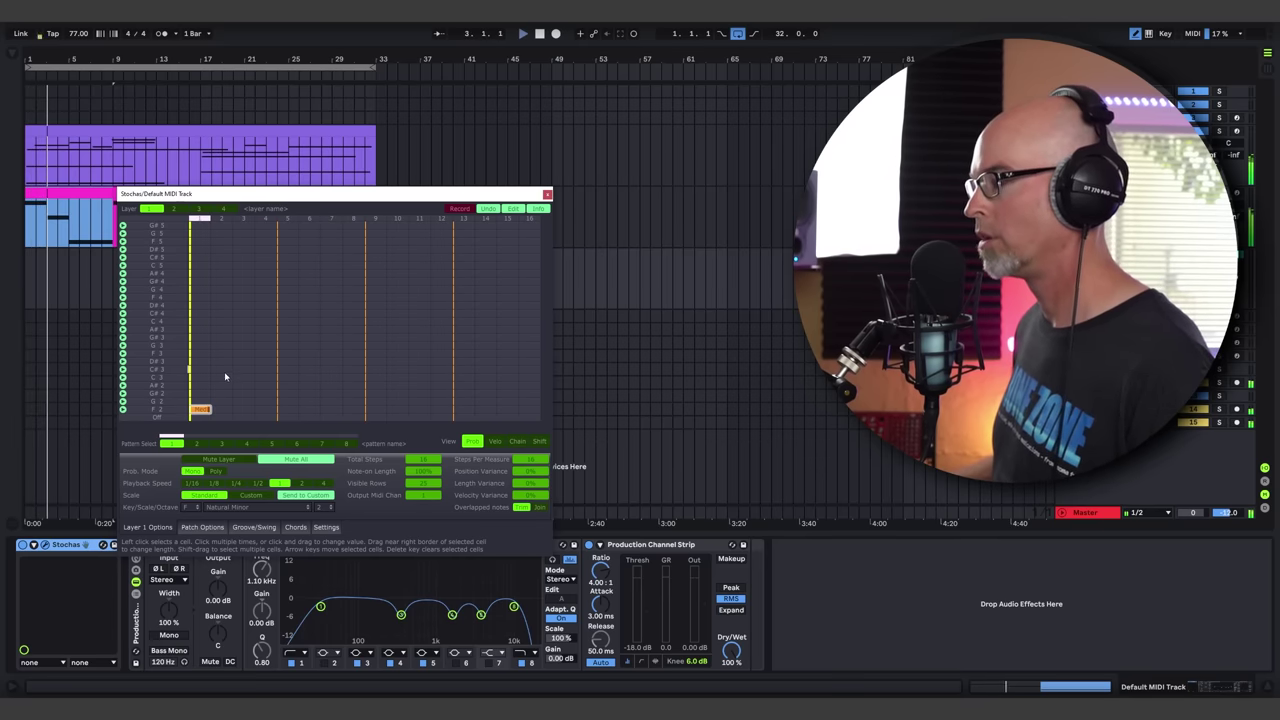
pyautogui.click(201, 394)
pyautogui.click(204, 362)
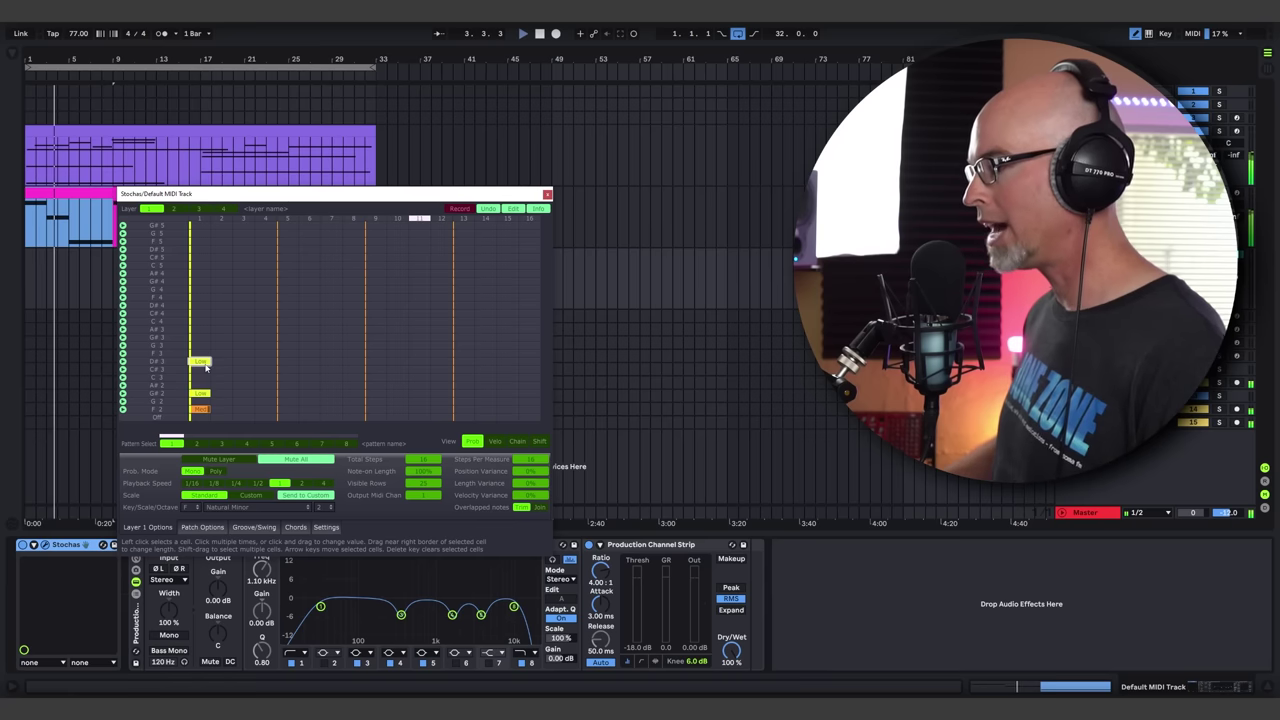
pyautogui.click(204, 362)
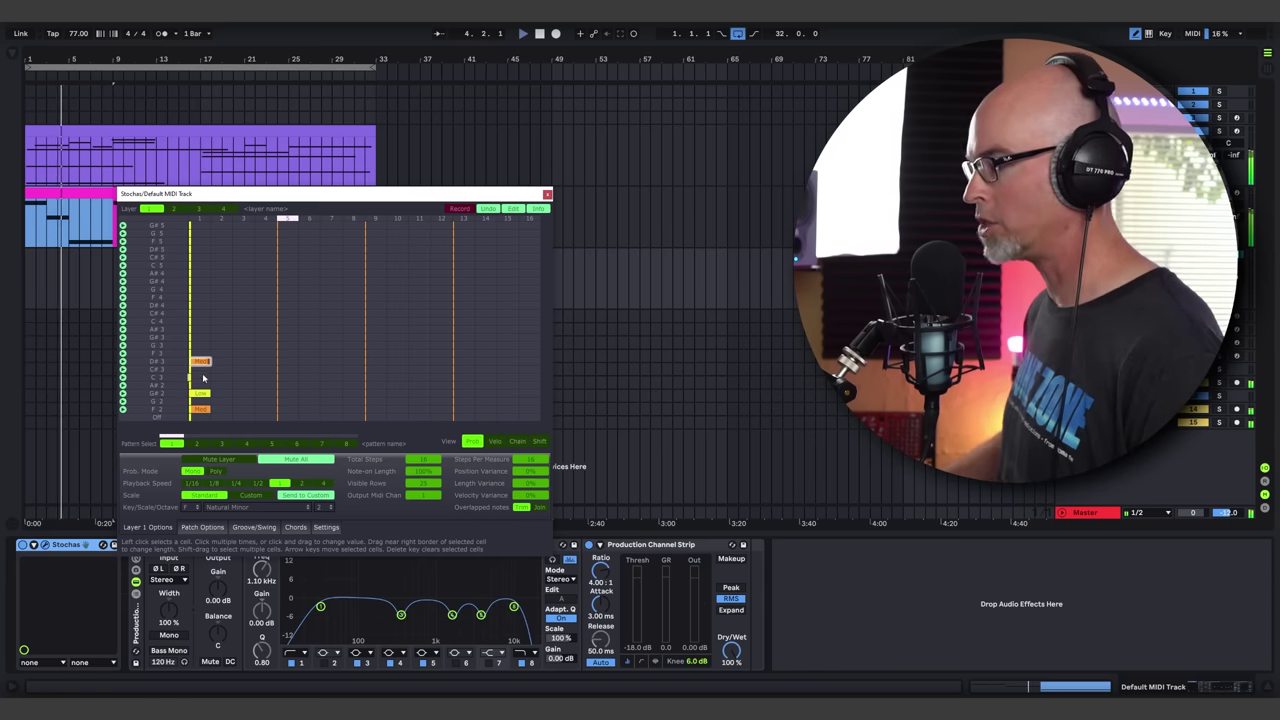
pyautogui.click(201, 377)
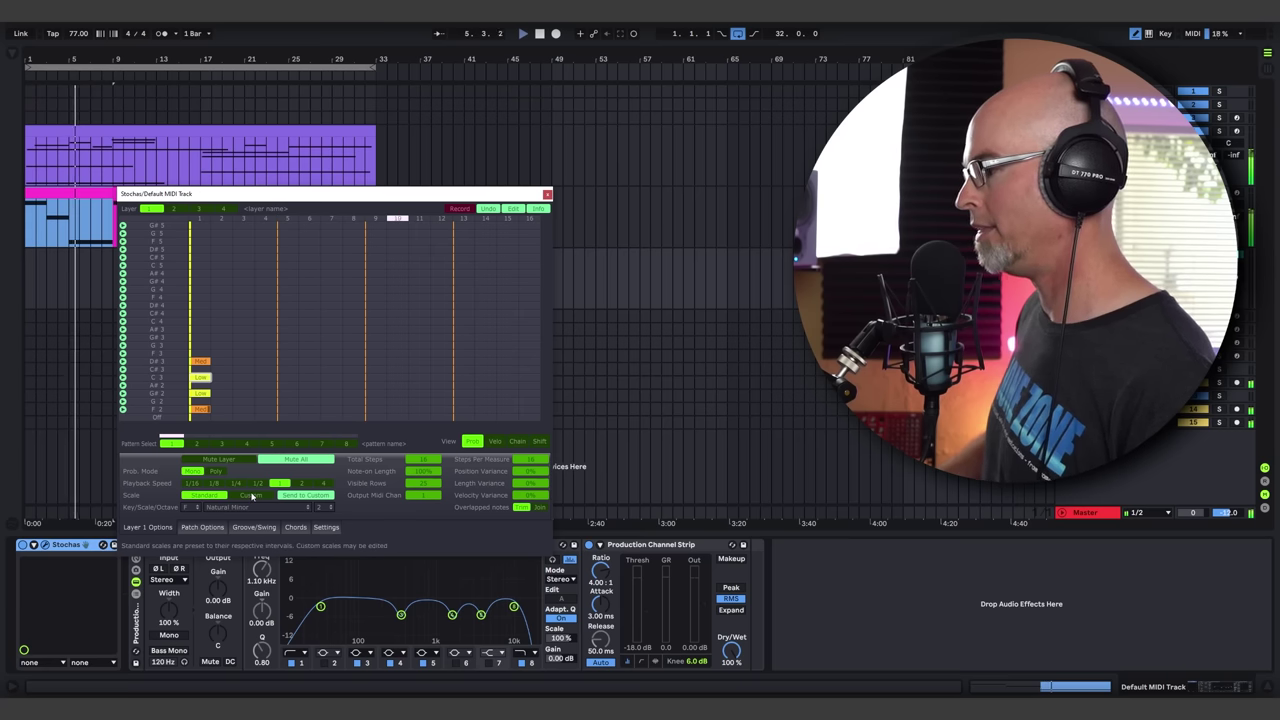
# Send the F Natural Minor scale to the custom scale and switch the layer back to Standard
pyautogui.click(302, 495)
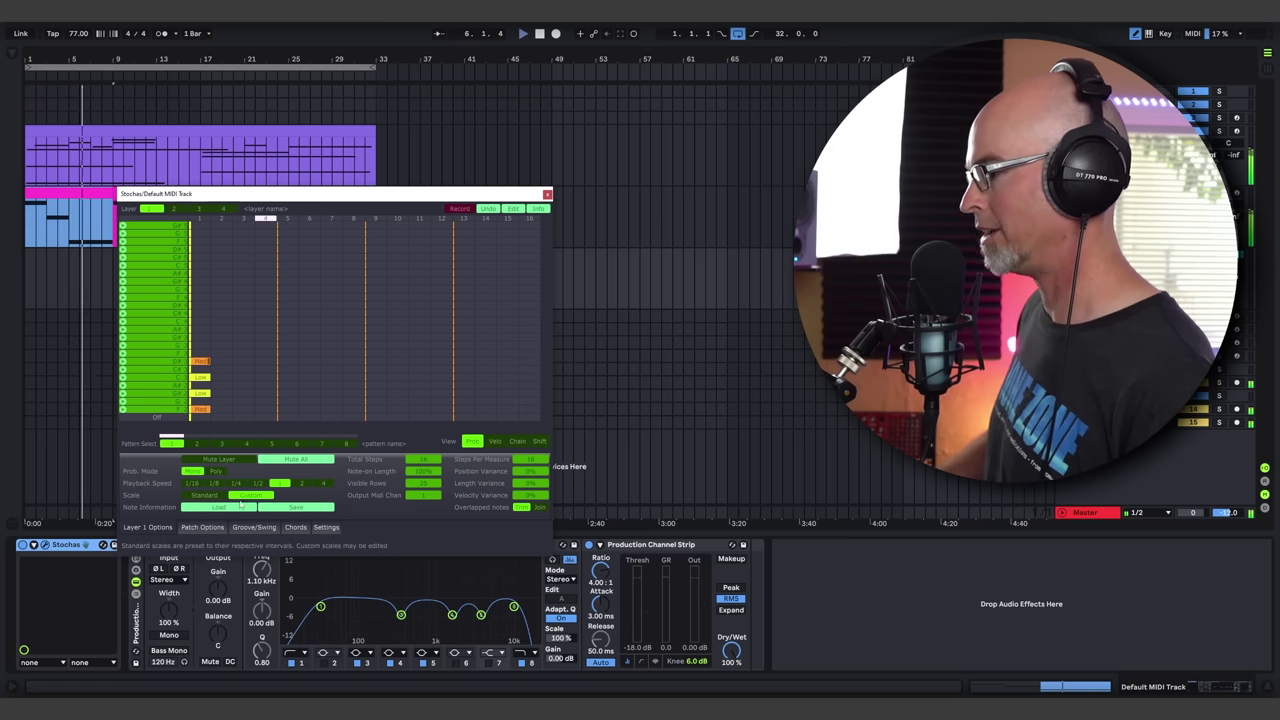
pyautogui.click(204, 495)
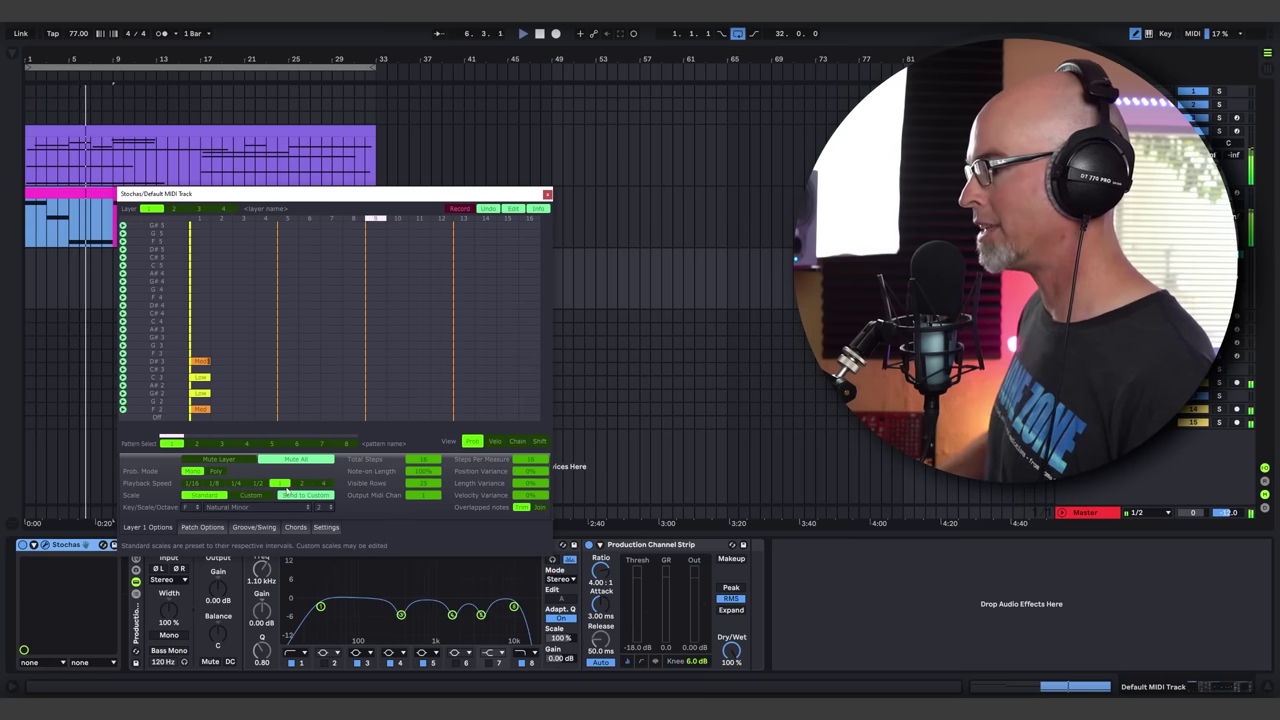
# Add low-probability G#3 on step 1 and low-probability notes between F2 and D#3 on steps 2 to 4, with medium G#2 on step 3
pyautogui.click(201, 338)
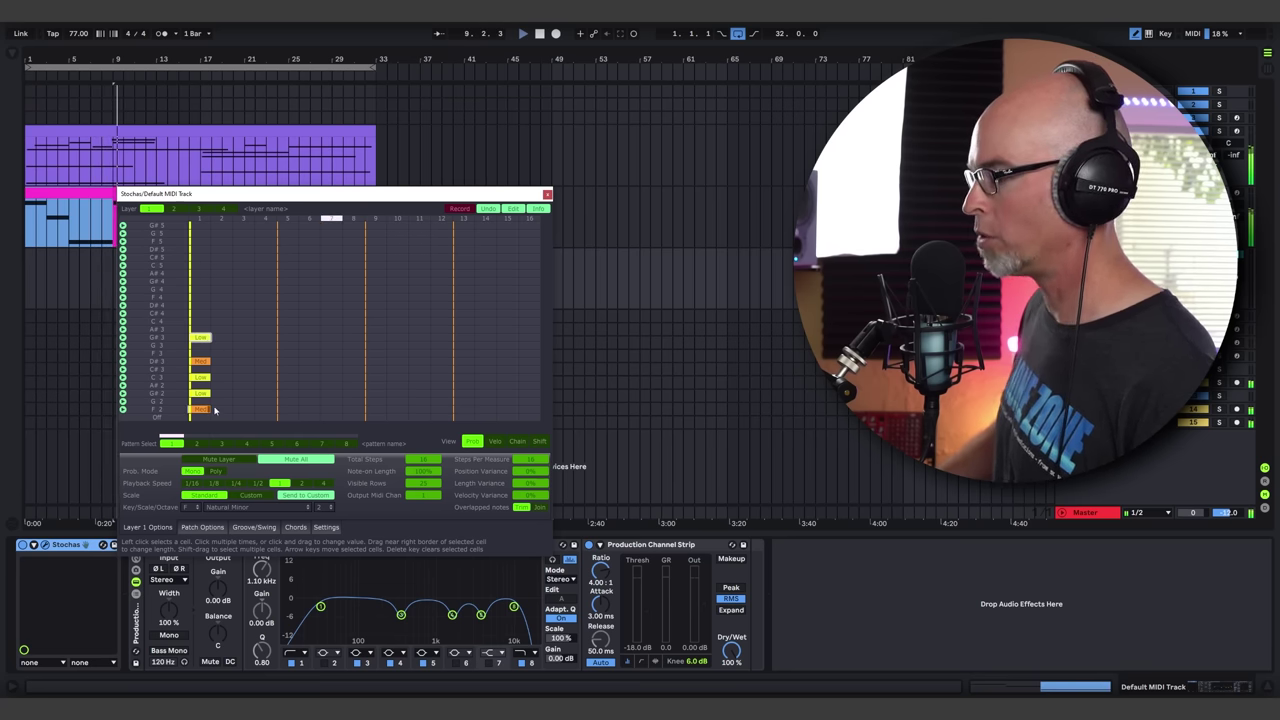
pyautogui.click(223, 377)
pyautogui.click(246, 385)
pyautogui.click(247, 408)
pyautogui.click(244, 393)
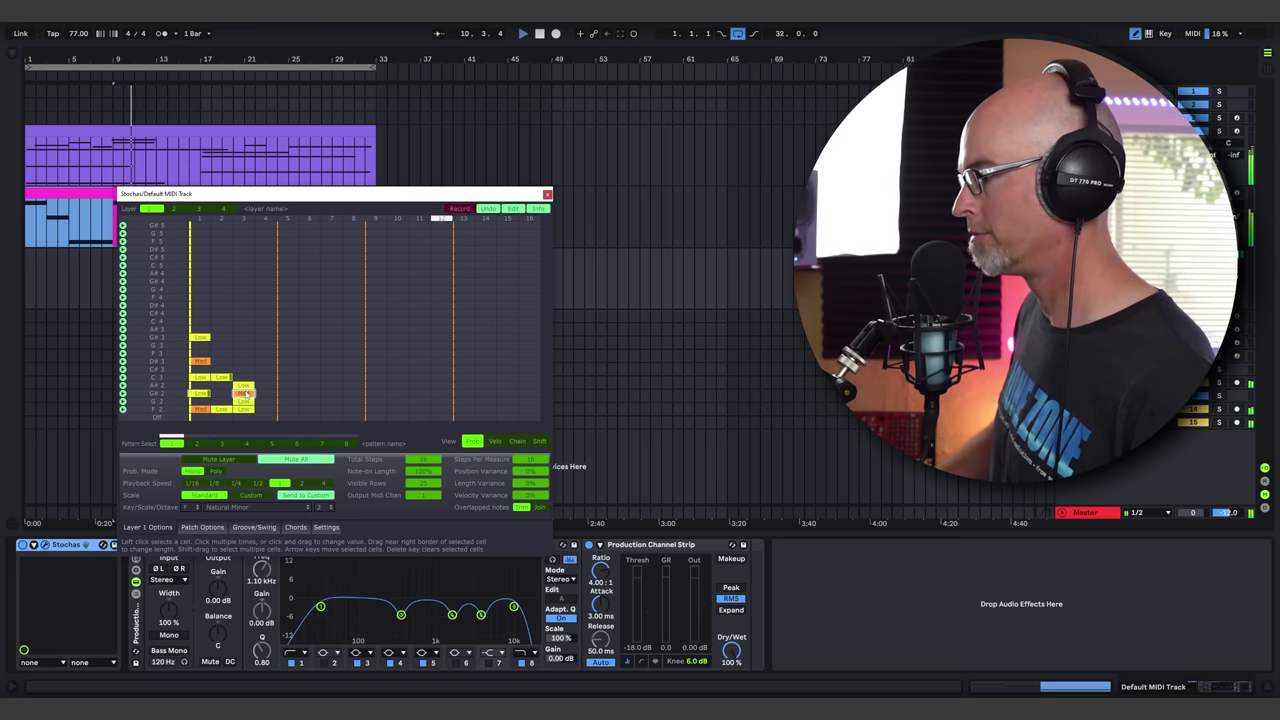
pyautogui.click(266, 377)
pyautogui.click(265, 393)
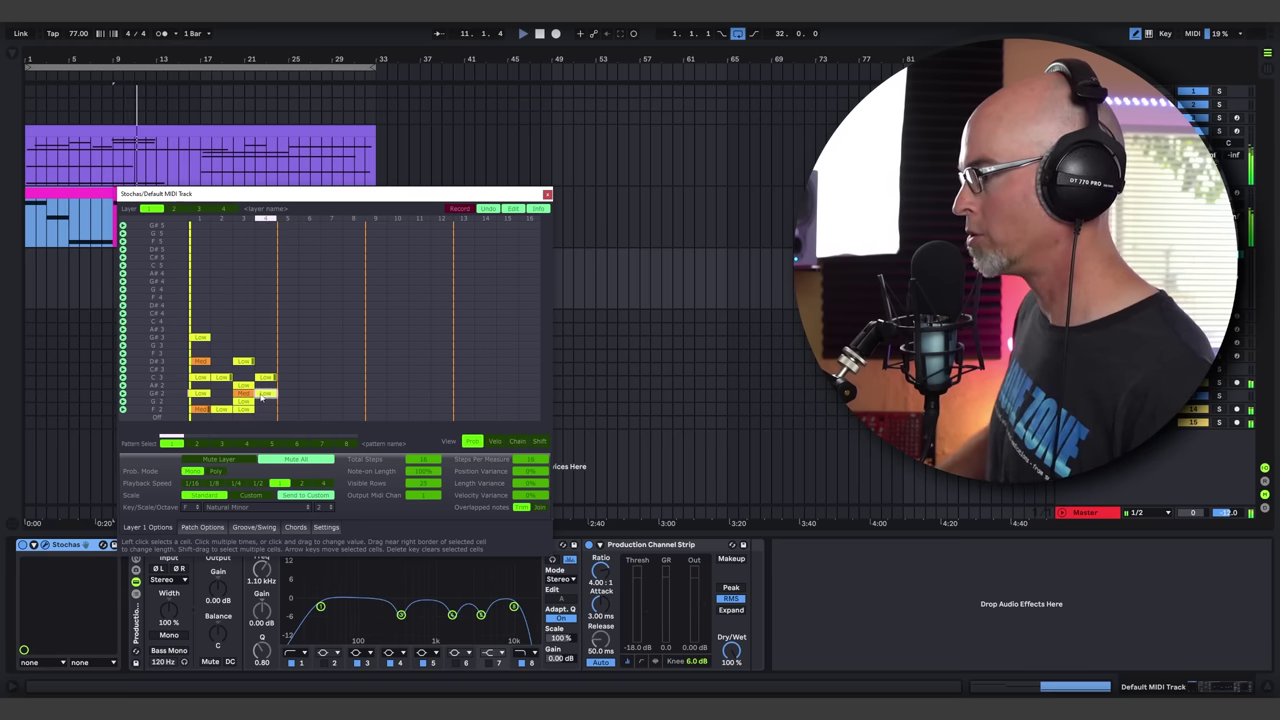
# Add low G3, medium C#3 and low G#2 on step 5, and low D#3 and high C3 on step 6
pyautogui.click(288, 345)
pyautogui.click(288, 369)
pyautogui.click(288, 393)
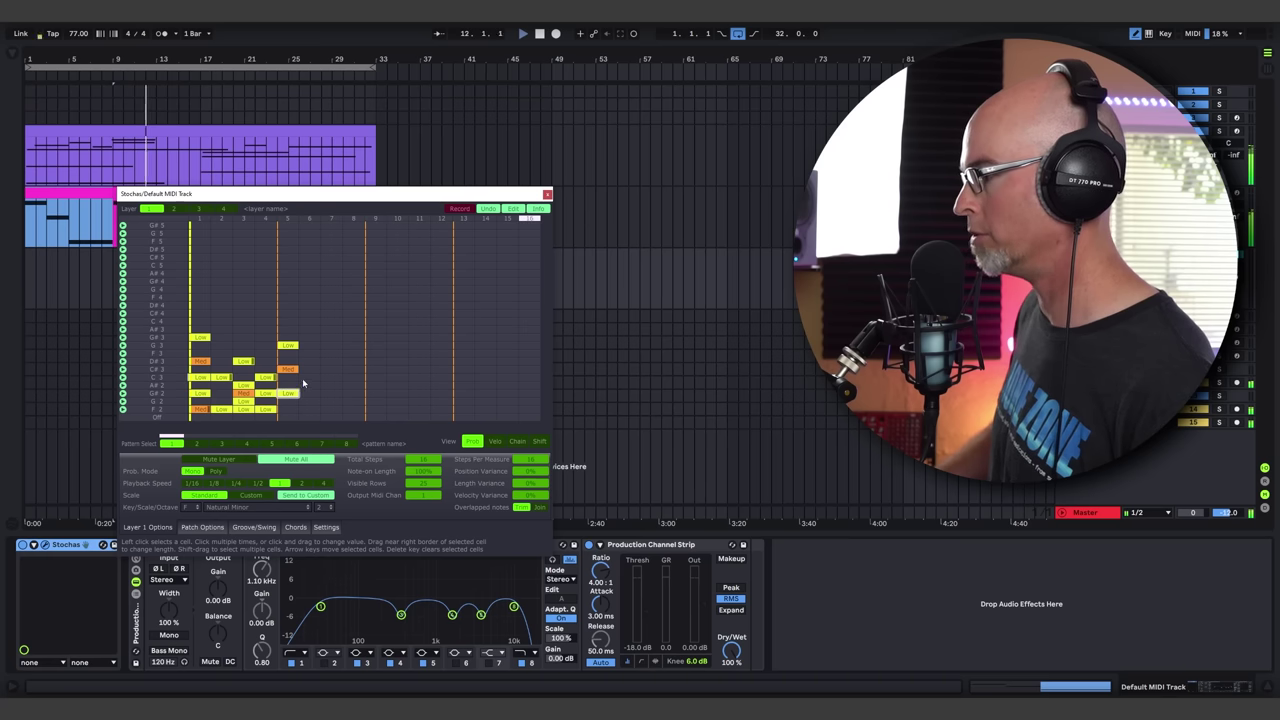
pyautogui.click(308, 377)
pyautogui.click(310, 361)
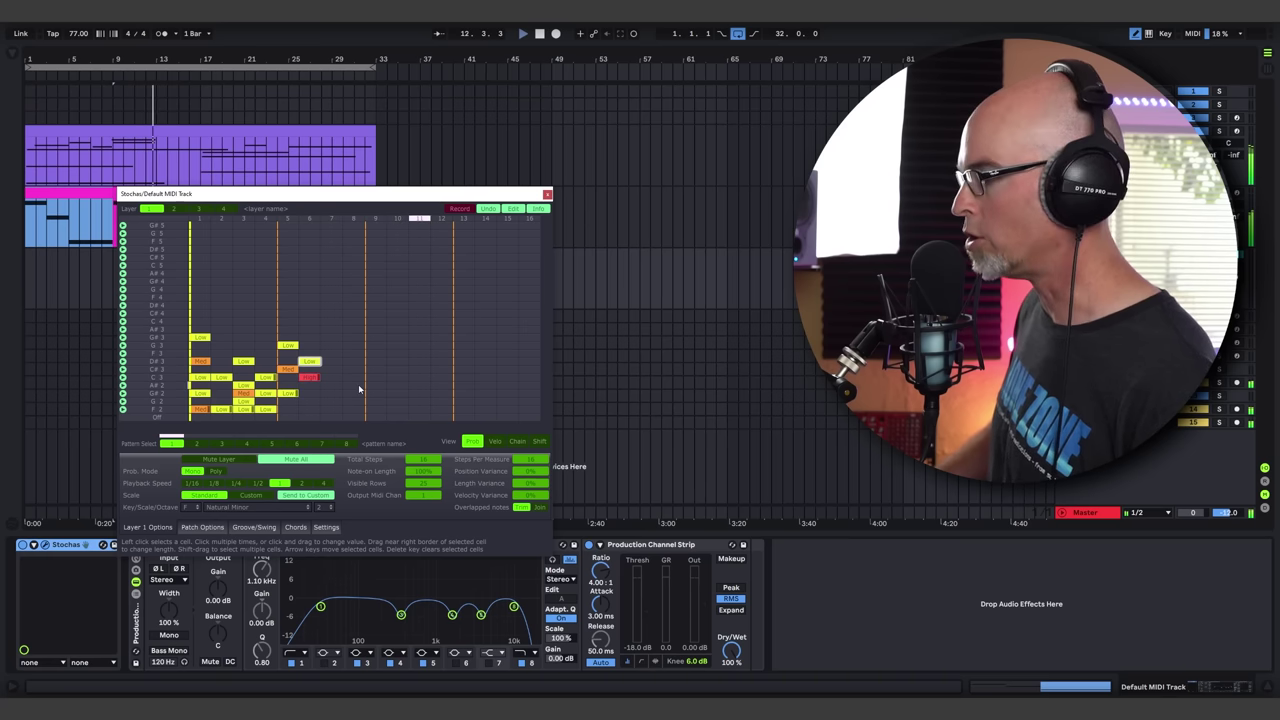
# On step 7, add D#3, A#2, G#2 and F2 at low probability and G2 at high probability
pyautogui.click(331, 385)
pyautogui.click(331, 361)
pyautogui.click(331, 409)
pyautogui.click(331, 401)
pyautogui.click(331, 393)
pyautogui.doubleClick(332, 401)
# Add low-probability notes: C#3, C3, G#2 on step 8; C#3, G2 on step 9; and G#3, F3, G#2 on step 10
pyautogui.click(353, 369)
pyautogui.click(353, 377)
pyautogui.click(354, 394)
pyautogui.click(376, 401)
pyautogui.click(376, 369)
pyautogui.click(397, 393)
pyautogui.click(397, 353)
pyautogui.click(397, 337)
# Add C#3 at medium and G#2 at low probability on steps 11 and 12, plus a low-probability G3 on step 11
pyautogui.click(420, 369)
pyautogui.click(420, 377)
pyautogui.click(420, 345)
pyautogui.click(420, 369)
pyautogui.click(420, 393)
pyautogui.click(441, 393)
pyautogui.click(441, 369)
pyautogui.click(441, 369)
# Add low-probability F3, C3 and G#2 on step 13, and low-probability C3 and G#2 on step 14
pyautogui.click(463, 353)
pyautogui.click(463, 377)
pyautogui.click(463, 393)
pyautogui.click(485, 377)
pyautogui.click(485, 393)
# Add low-probability notes between G#2 and D#3 on step 15, and high F3 above low-probability notes from C#3 downward on step 16
pyautogui.click(507, 393)
pyautogui.click(507, 385)
pyautogui.click(507, 369)
pyautogui.click(507, 361)
pyautogui.click(529, 369)
pyautogui.click(529, 377)
pyautogui.click(529, 393)
pyautogui.click(527, 354)
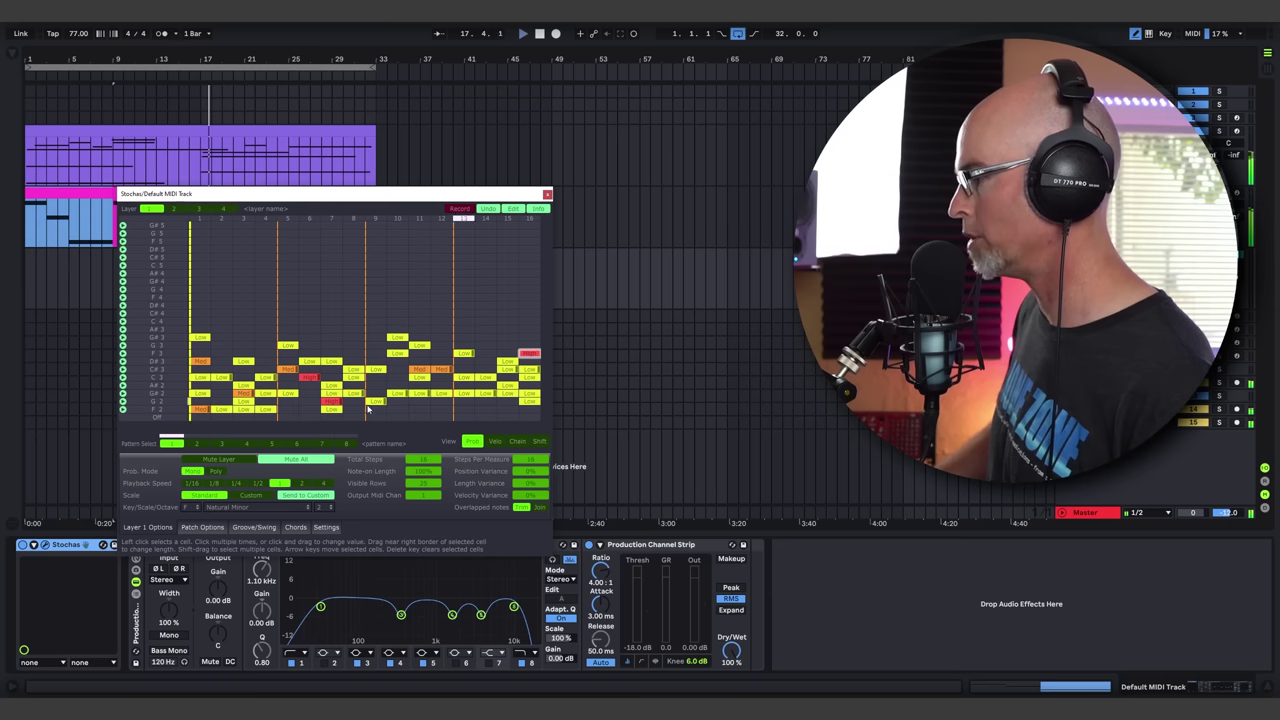
# Add F2 cells at step 6 (High), step 10 (Med) and step 14 (Low), plus a Low C#4 cell at step 8
pyautogui.click(309, 409)
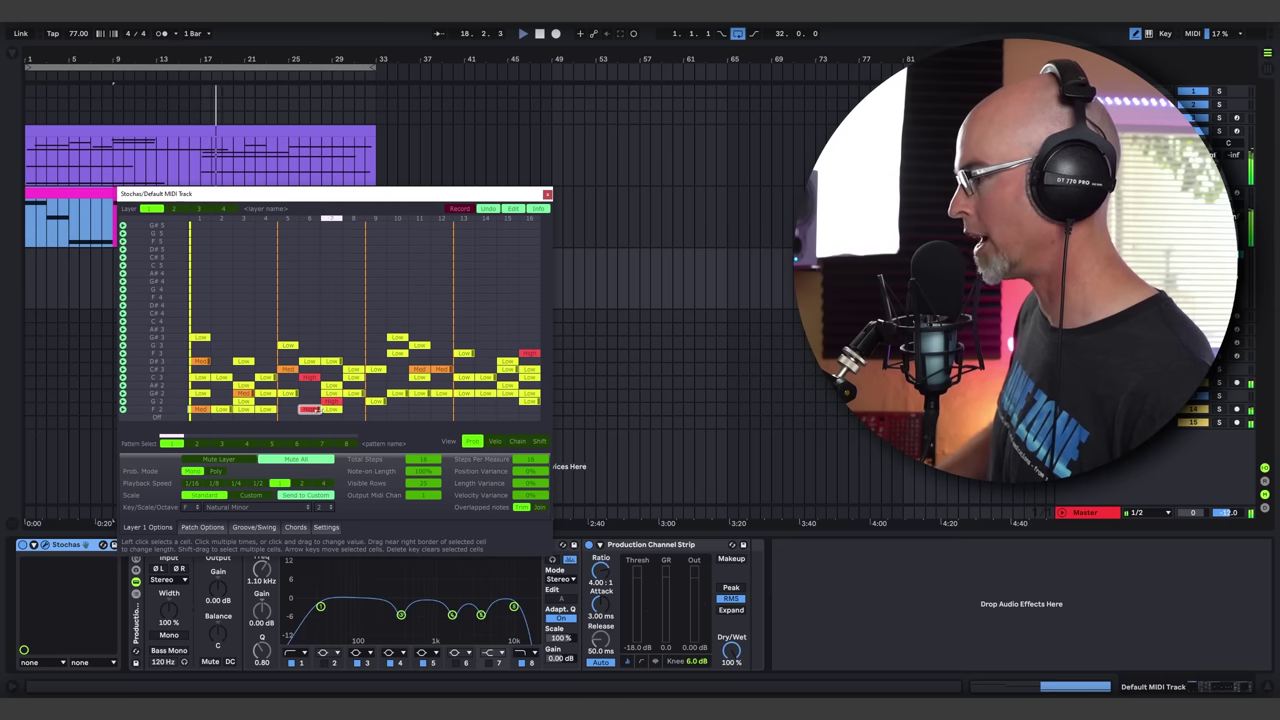
pyautogui.click(398, 410)
pyautogui.click(485, 409)
pyautogui.click(352, 313)
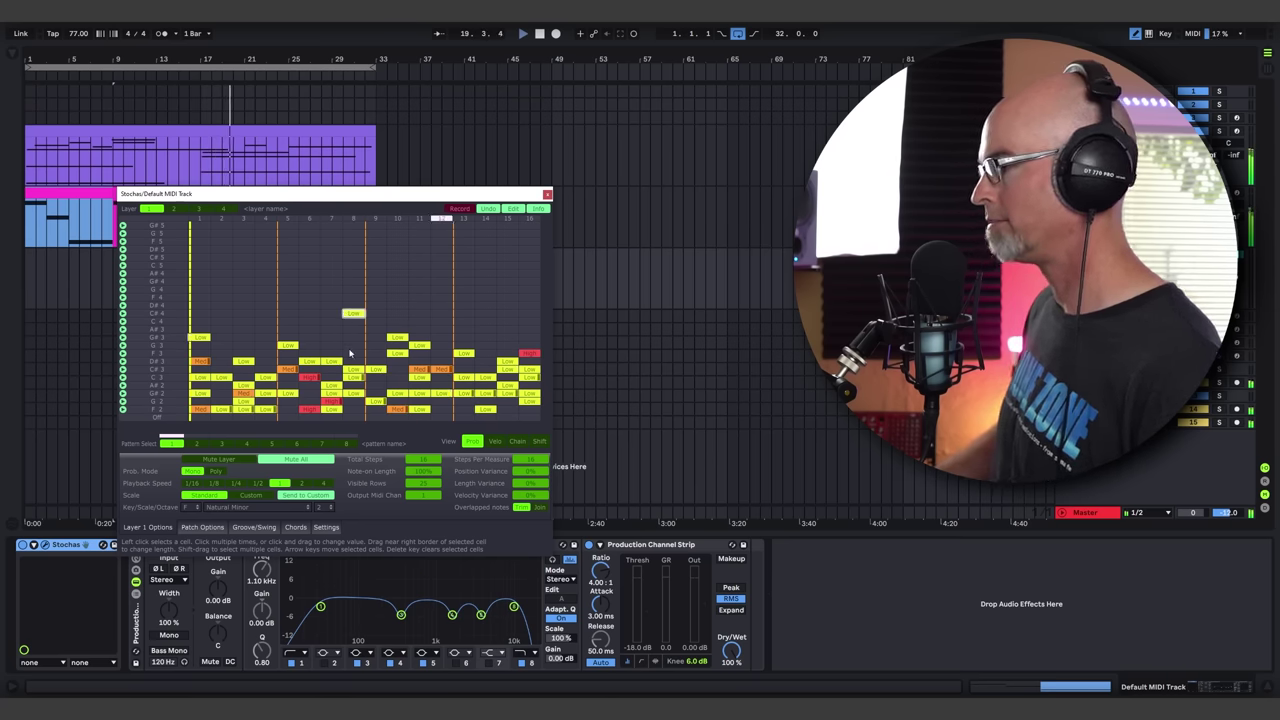
# Link cells into chains in the Chain view, starting from D#3 at step 1, and return to the Prob view
pyautogui.click(515, 442)
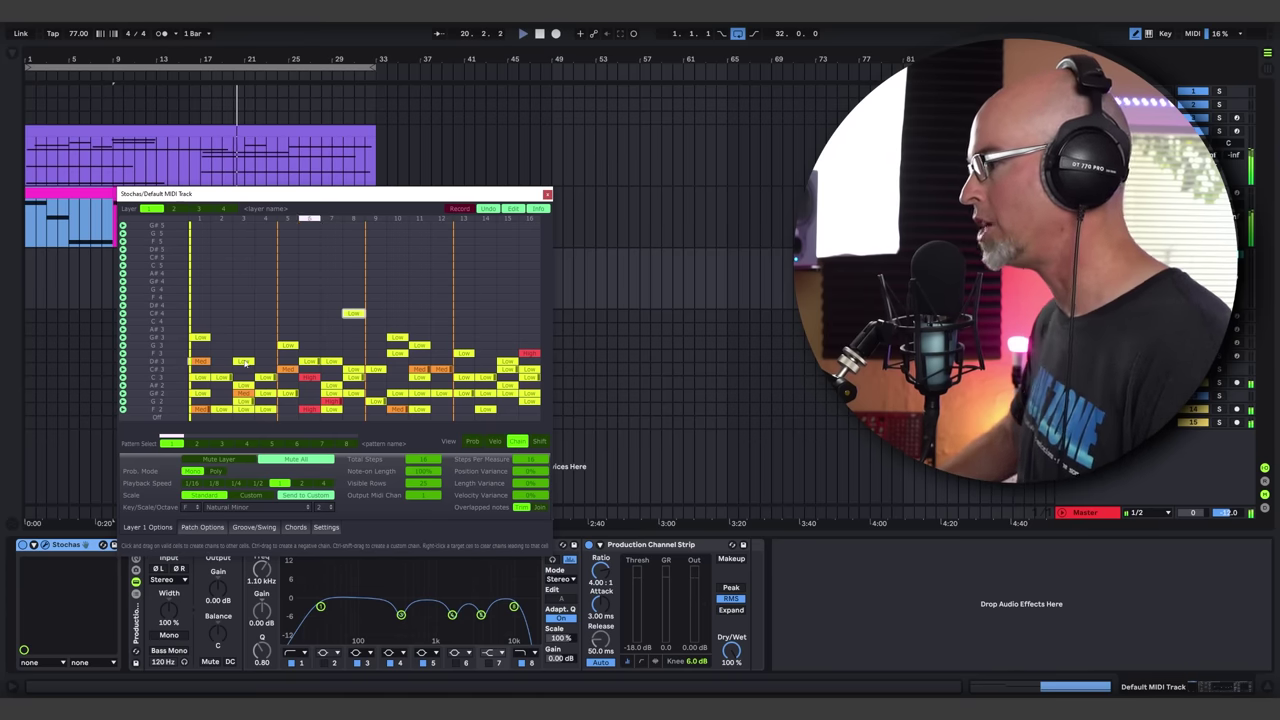
pyautogui.moveTo(200, 361); pyautogui.dragTo(320, 395)
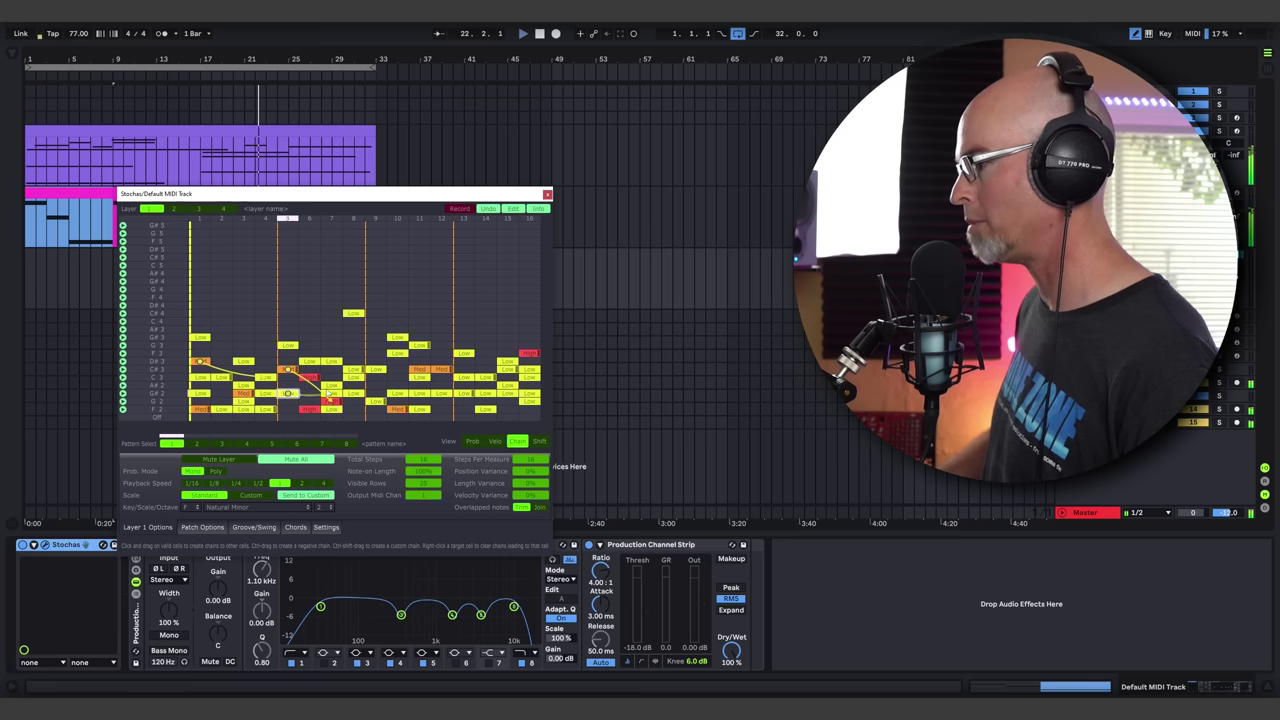
pyautogui.moveTo(375, 370); pyautogui.dragTo(488, 416)
pyautogui.click(472, 441)
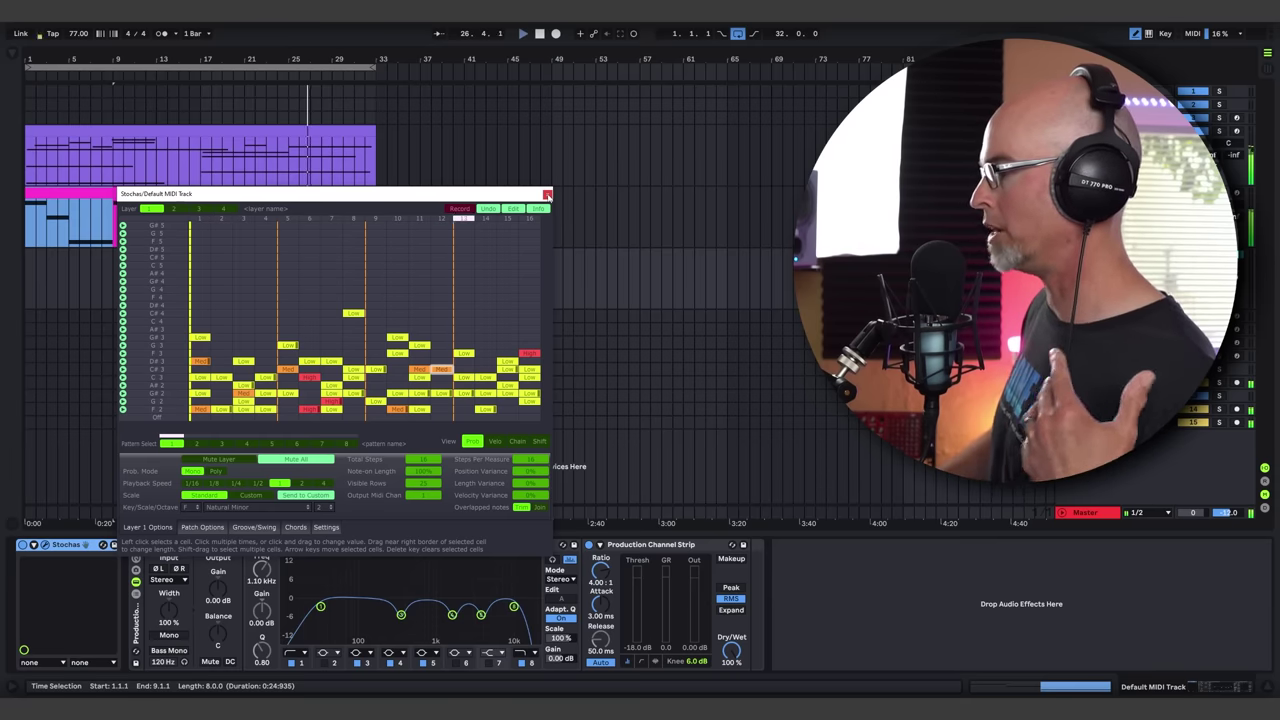
# Close the Stochas editor, delete the Production channel strip rack from its track and name the track stochas
pyautogui.click(547, 195)
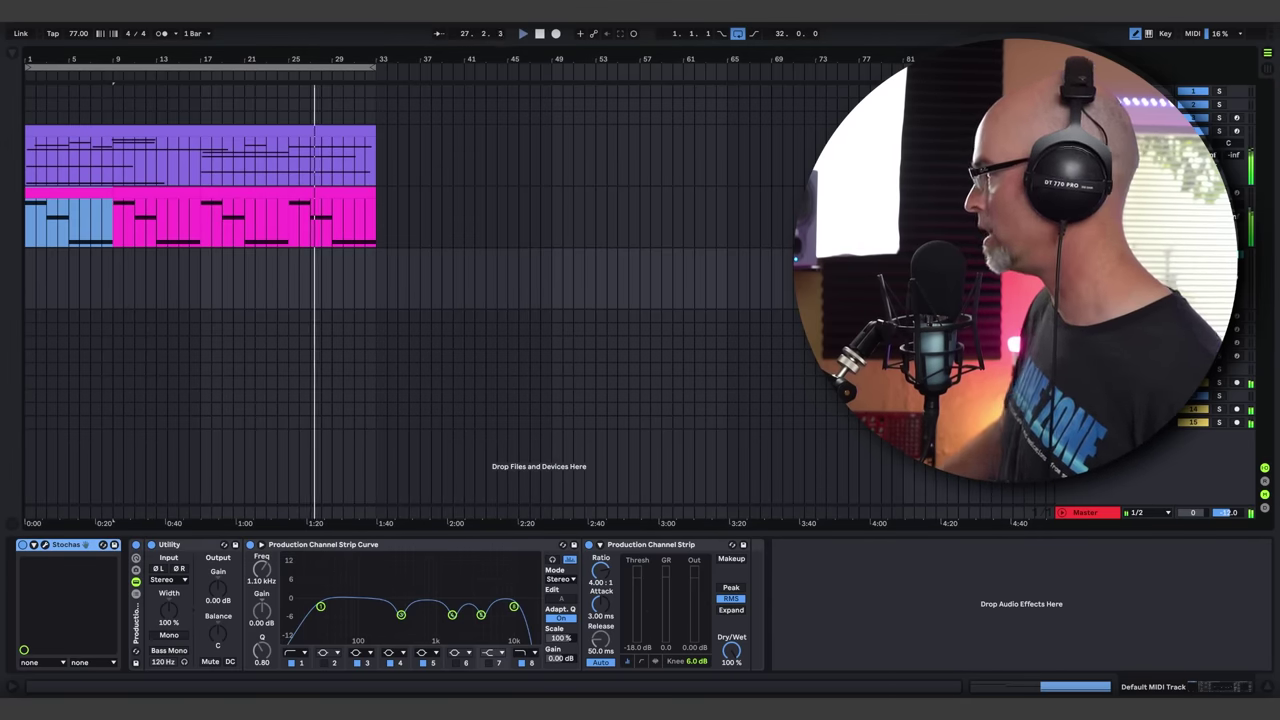
pyautogui.click(136, 625)
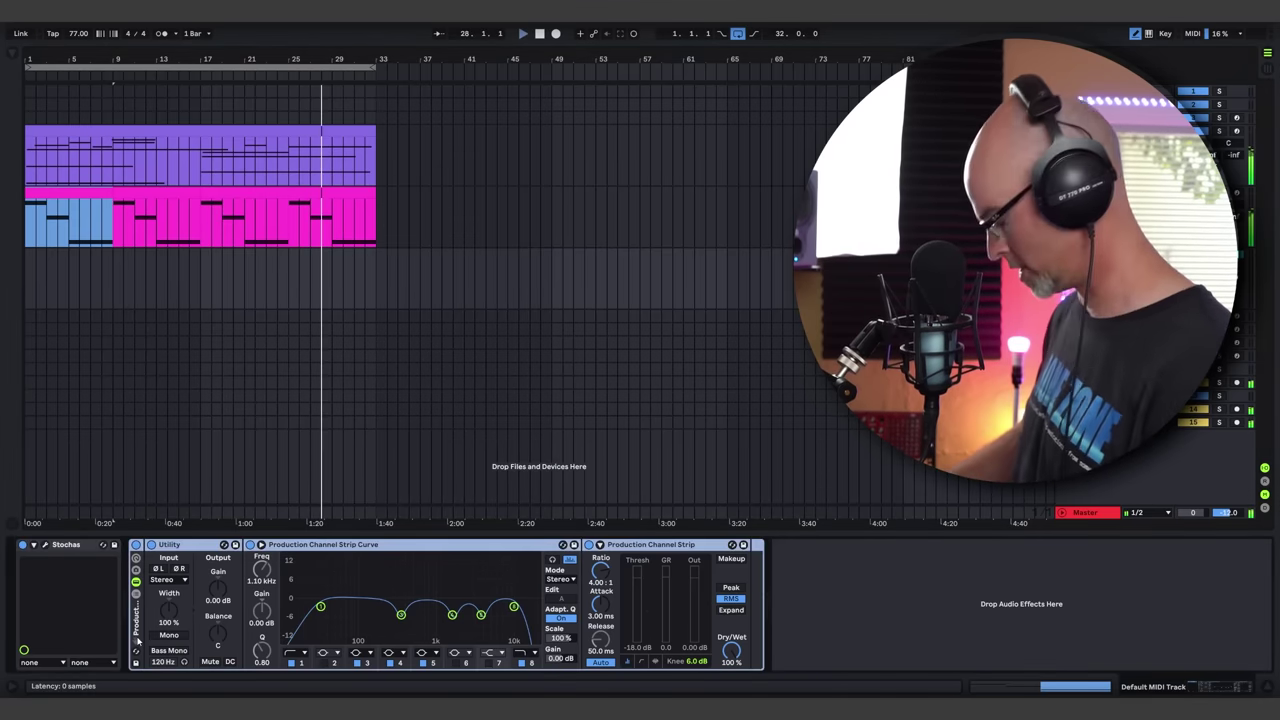
pyautogui.press('Delete')
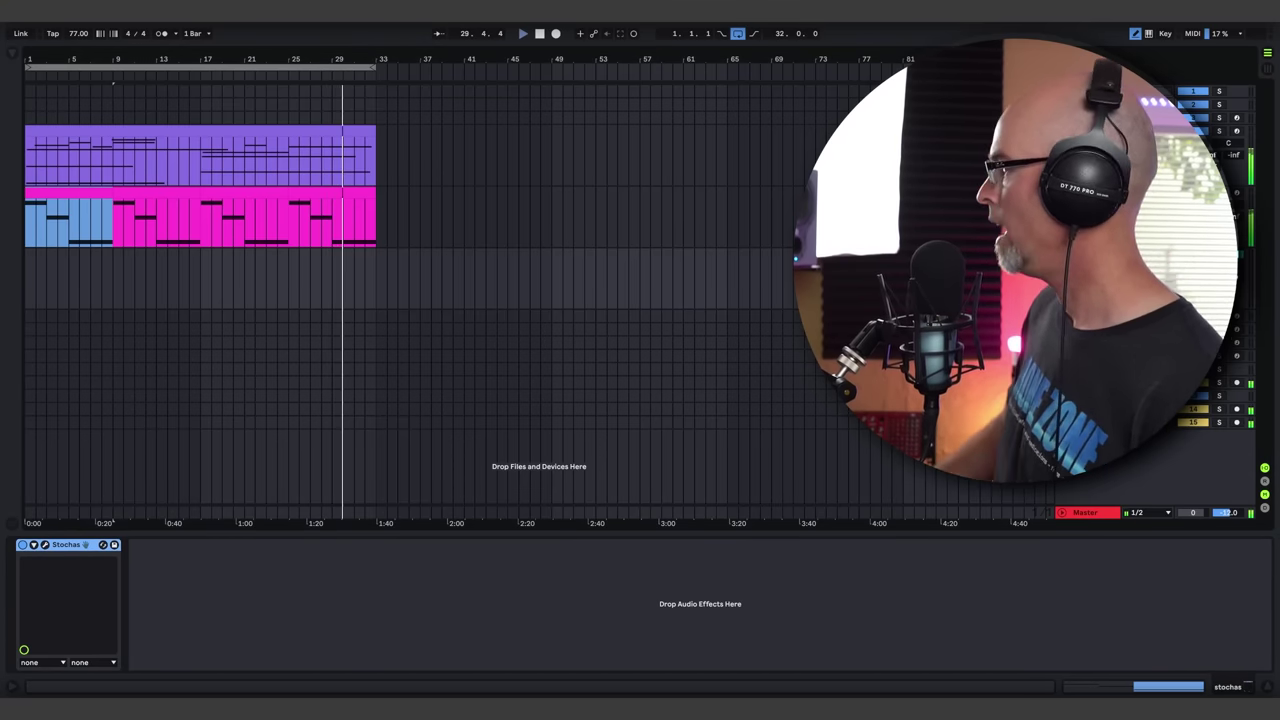
# Insert a new MIDI track and load Surge XT onto it from the Synths collection
pyautogui.hotkey('ctrl', 'shift', 't')
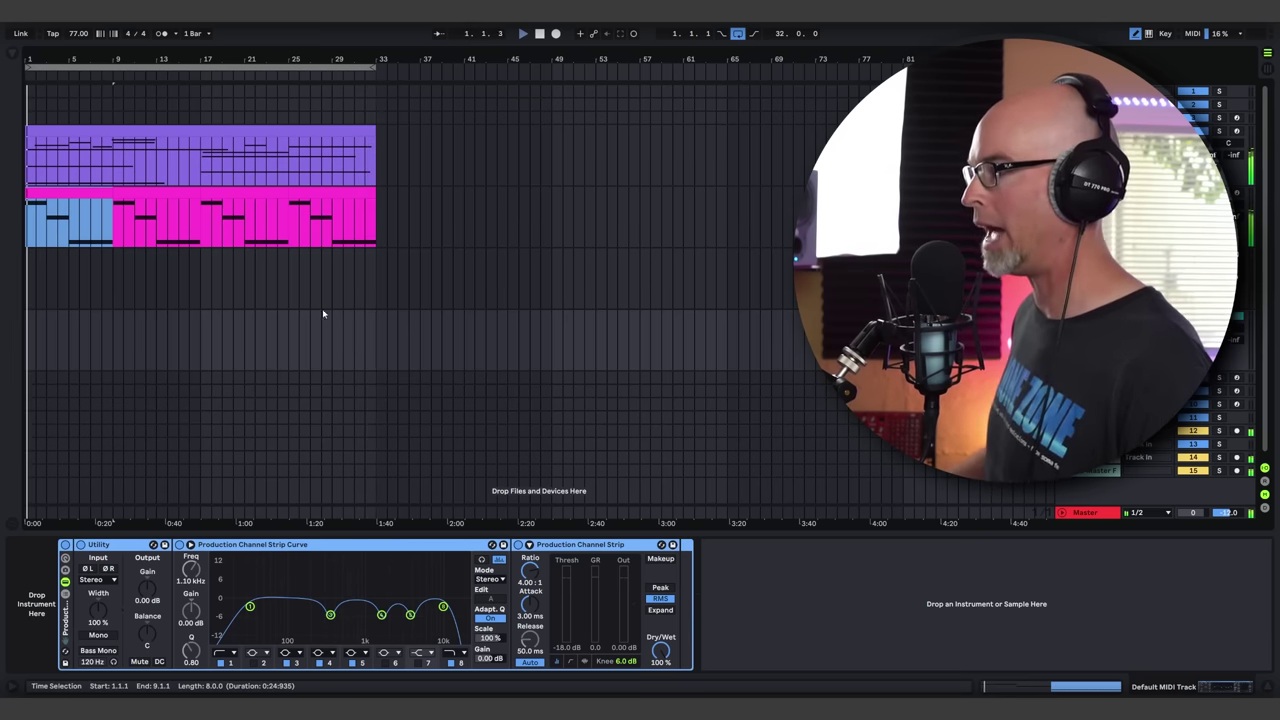
pyautogui.click(18, 55)
pyautogui.click(36, 84)
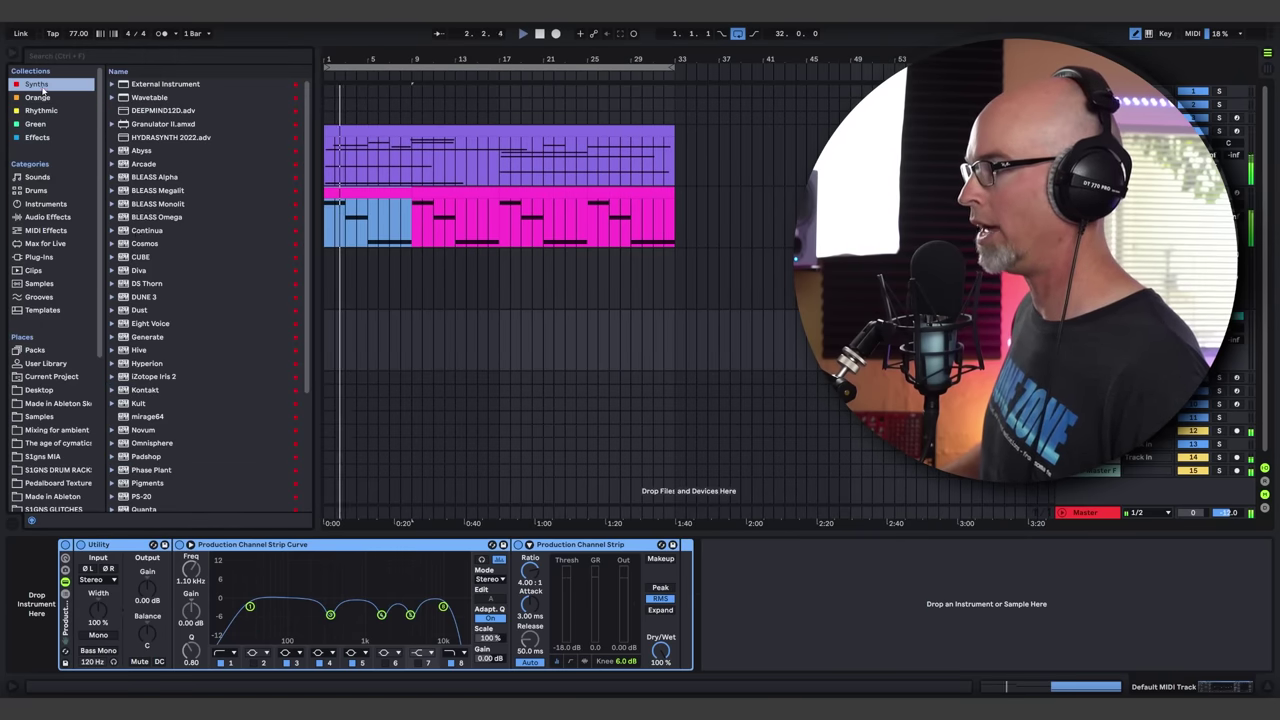
pyautogui.scroll(-5, 230, 380)
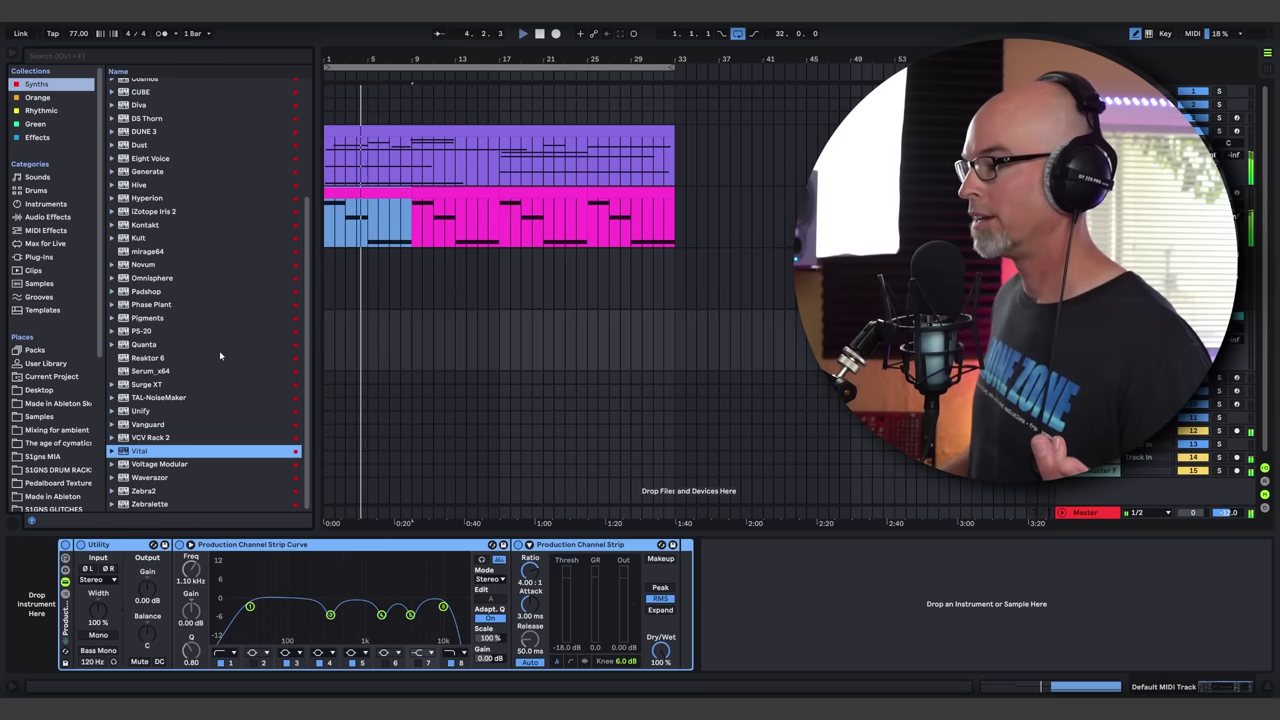
pyautogui.click(150, 385)
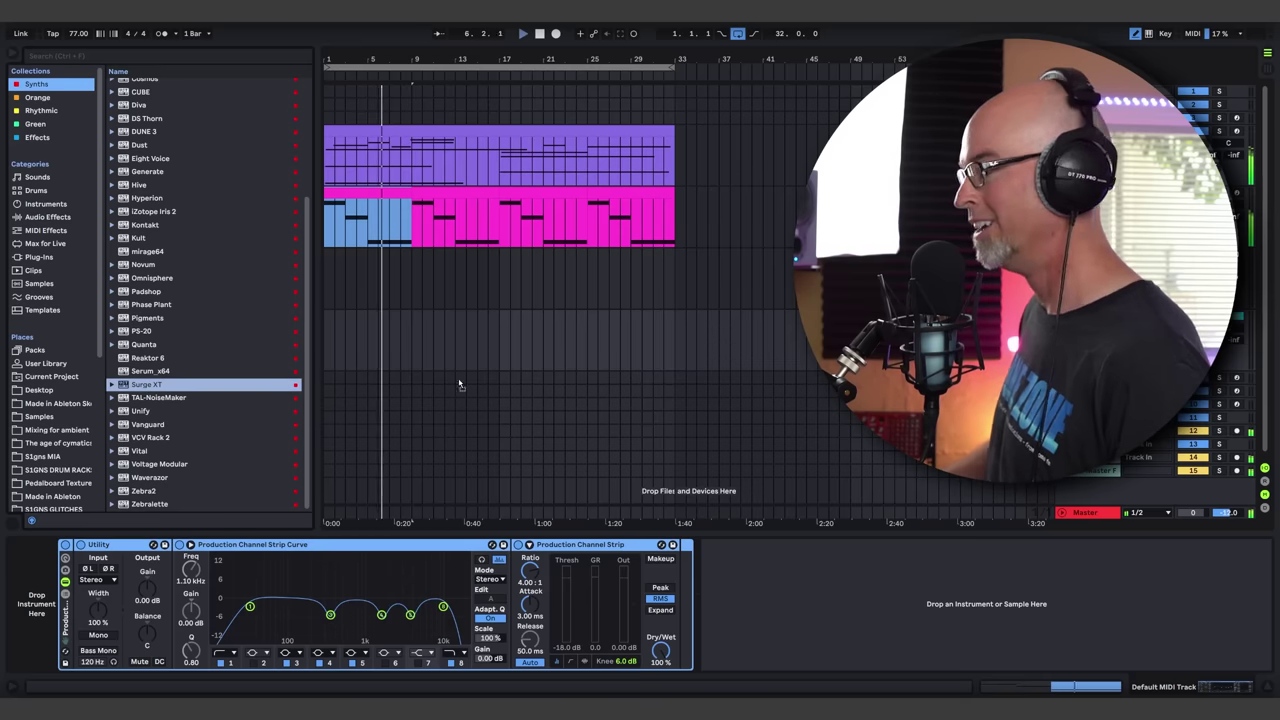
pyautogui.moveTo(450, 345); pyautogui.dragTo(451, 345)
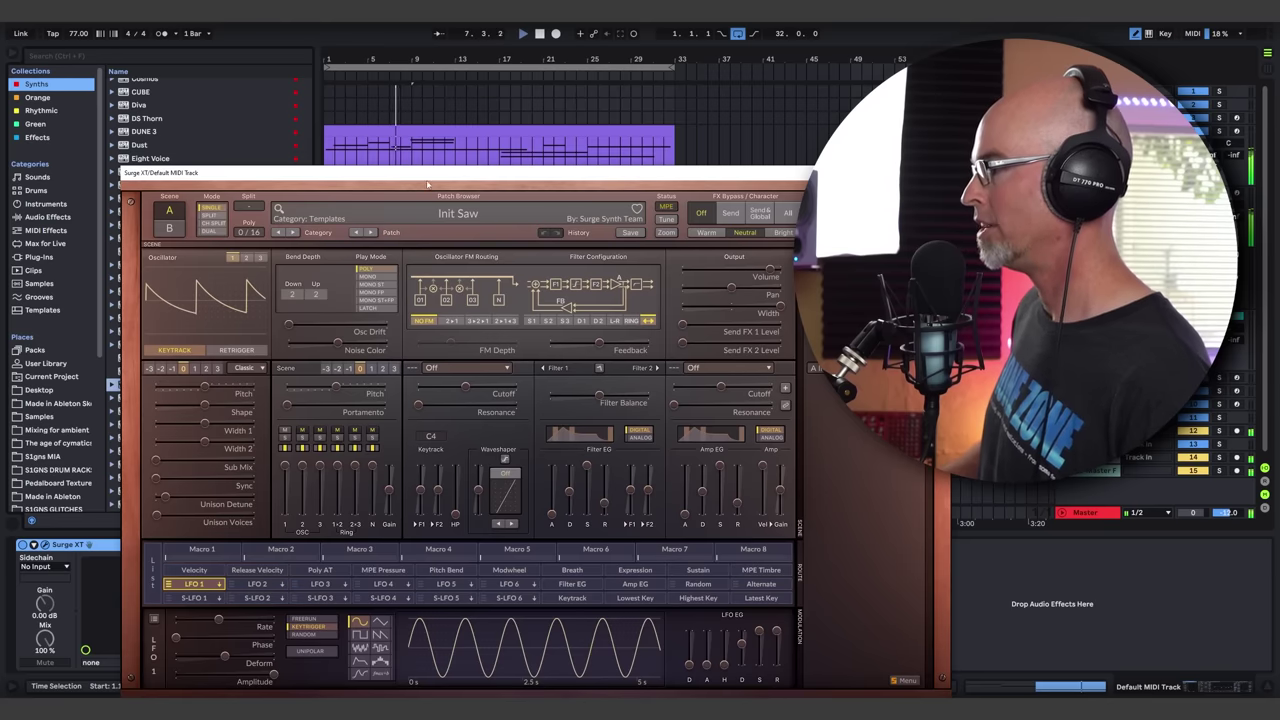
pyautogui.moveTo(416, 170); pyautogui.dragTo(332, 115)
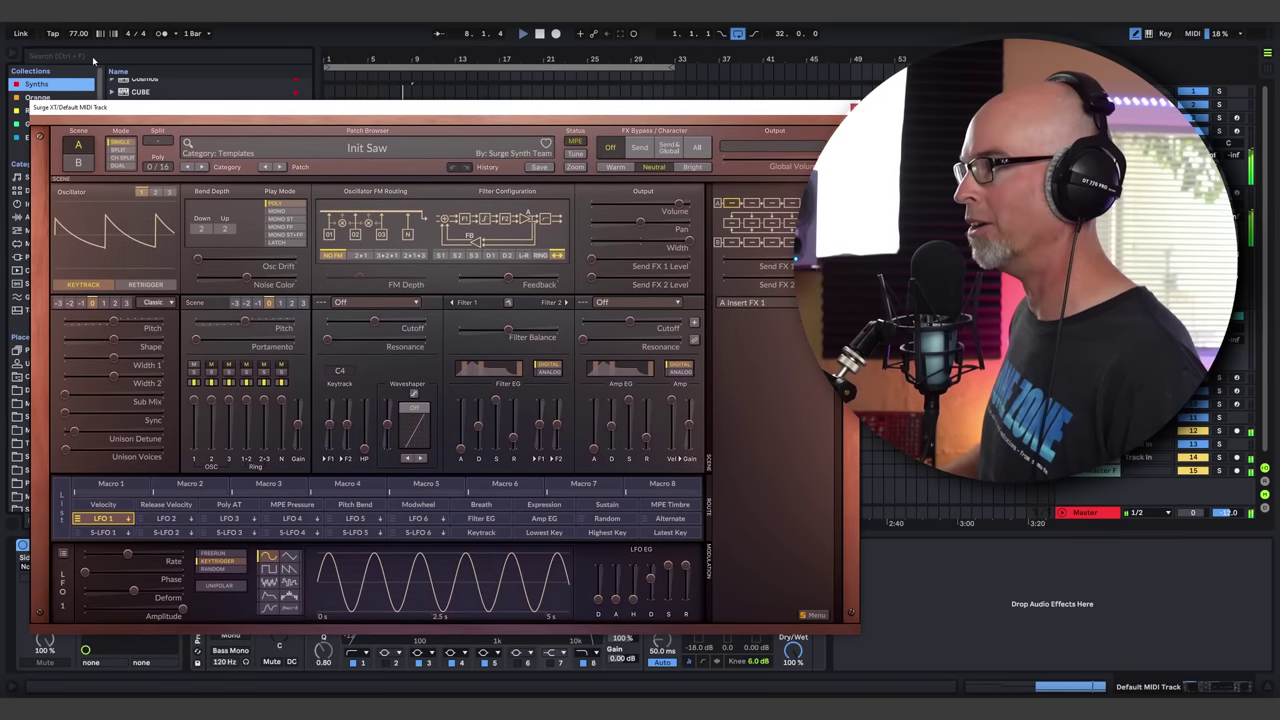
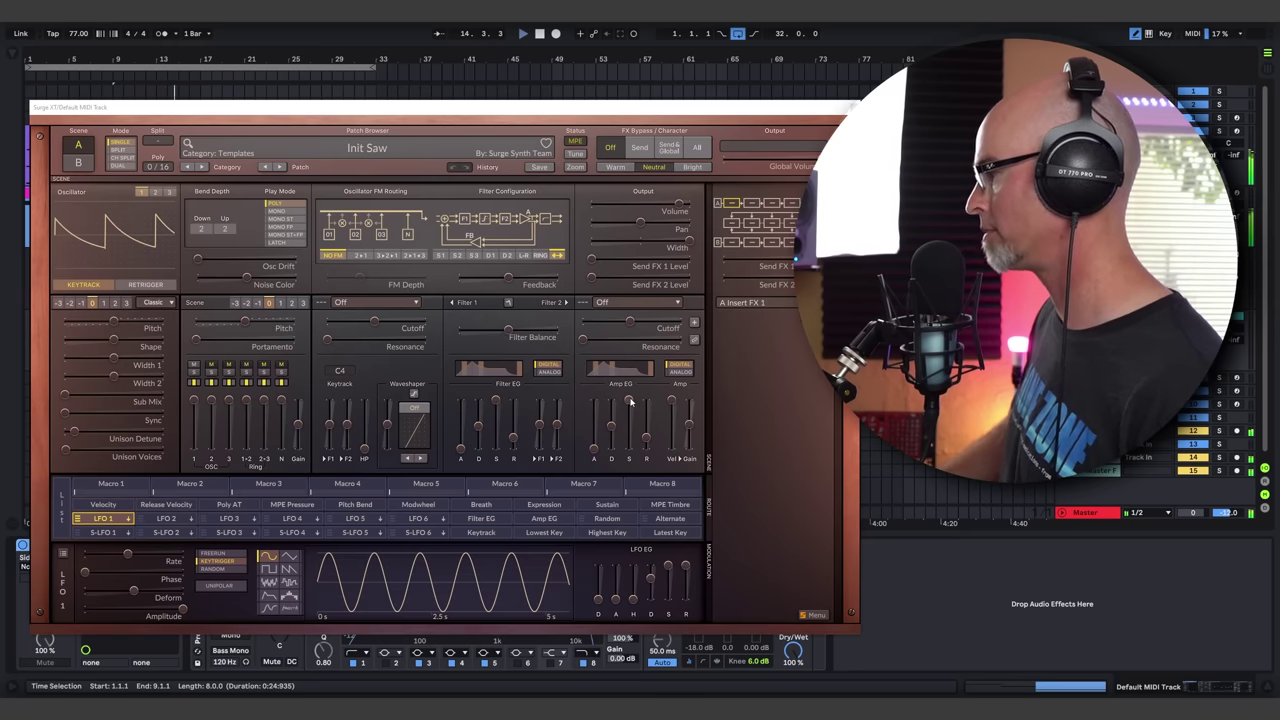
# Lower the Surge XT amp envelope's sustain to minimum for a plucked sound
pyautogui.moveTo(629, 400); pyautogui.dragTo(611, 434)
pyautogui.click(629, 445)
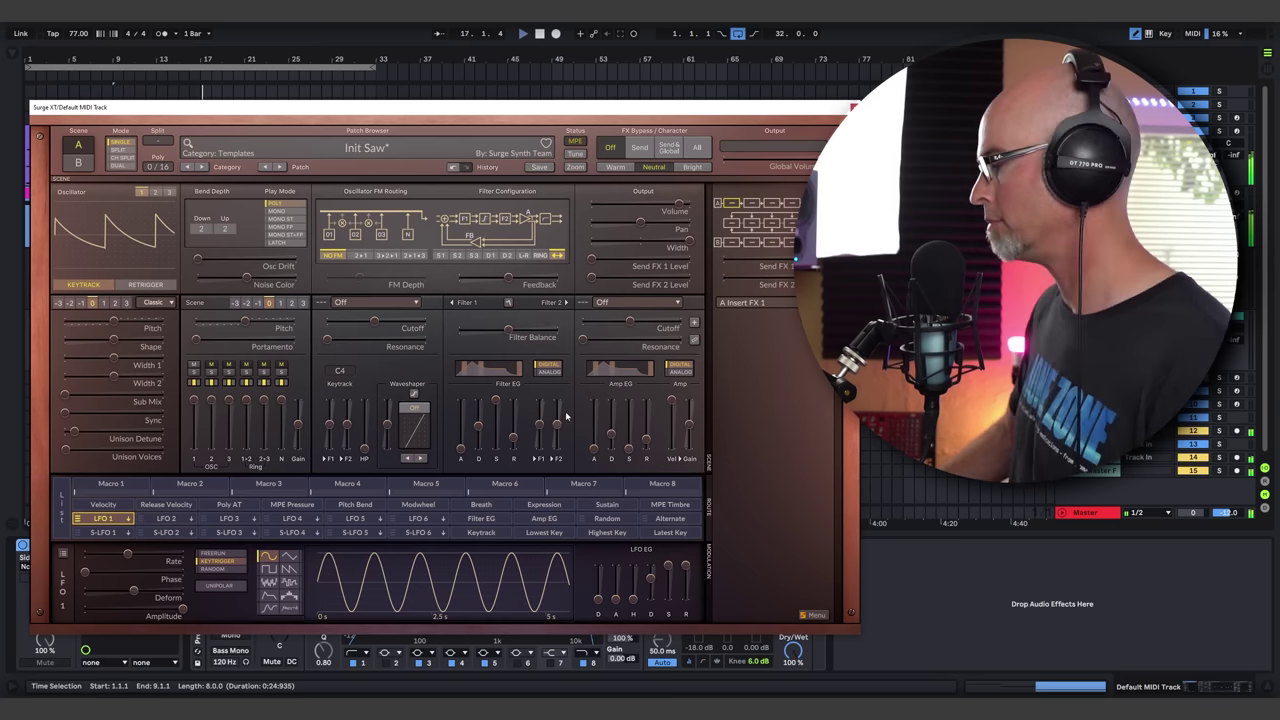
# Set Filter 1 to the 24 dB lowpass type and lower its cutoff
pyautogui.click(410, 303)
pyautogui.moveTo(432, 337)
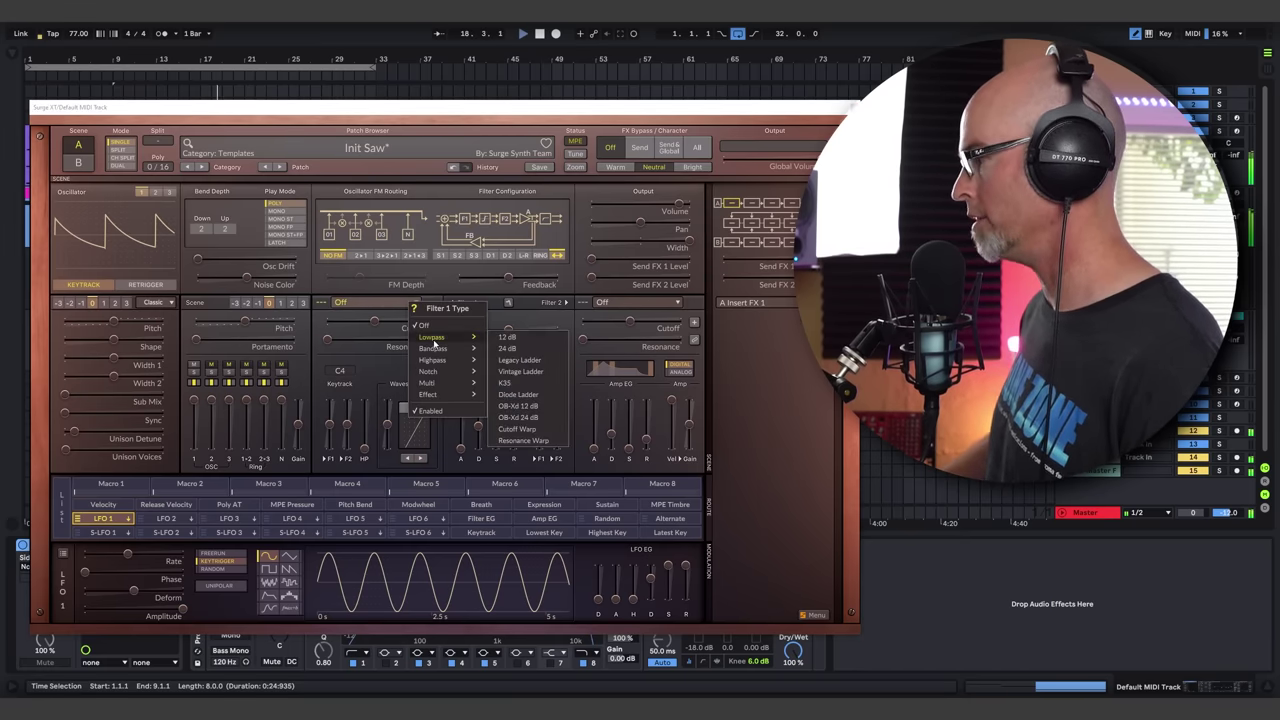
pyautogui.click(474, 360)
pyautogui.moveTo(389, 328); pyautogui.dragTo(369, 320)
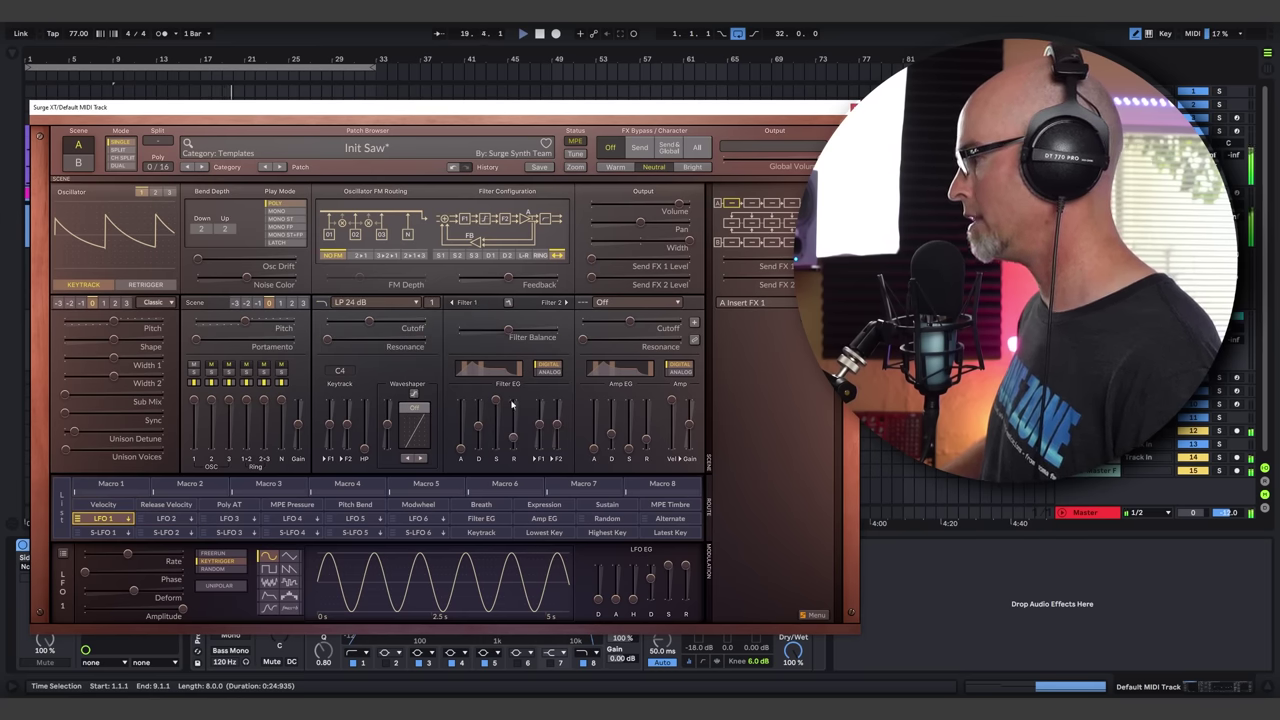
# Lower the filter envelope's sustain to minimum and slightly lengthen the release of the filter and amp envelopes
pyautogui.moveTo(496, 401); pyautogui.dragTo(478, 430)
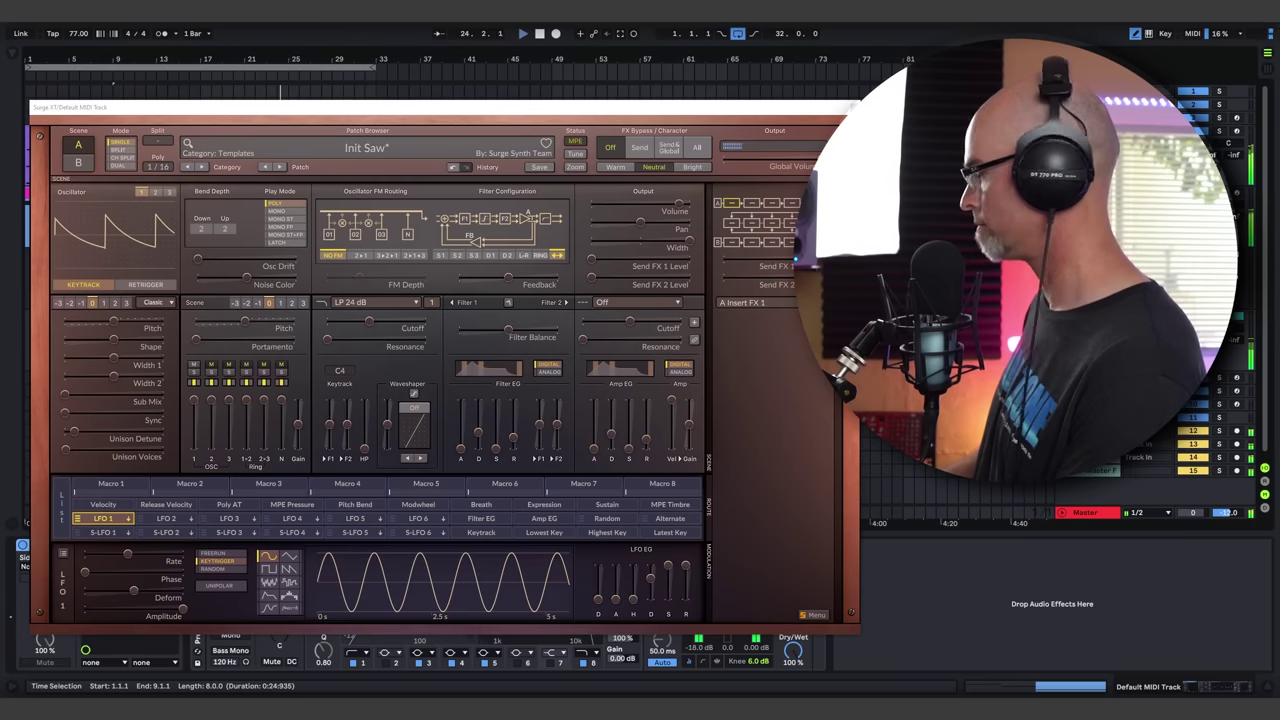
pyautogui.moveTo(611, 434); pyautogui.dragTo(646, 430)
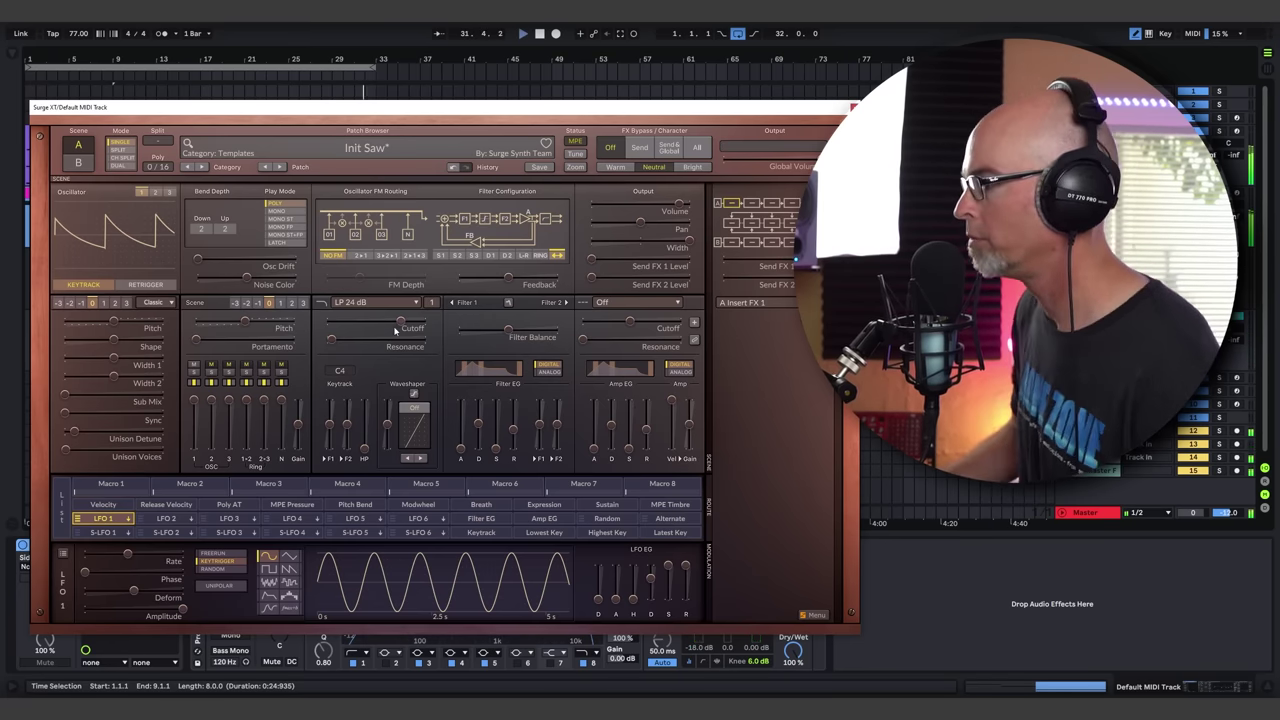
# Assign LFO 1 to modulate Filter 1's cutoff upward and set the LFO to Freerun
pyautogui.click(111, 521)
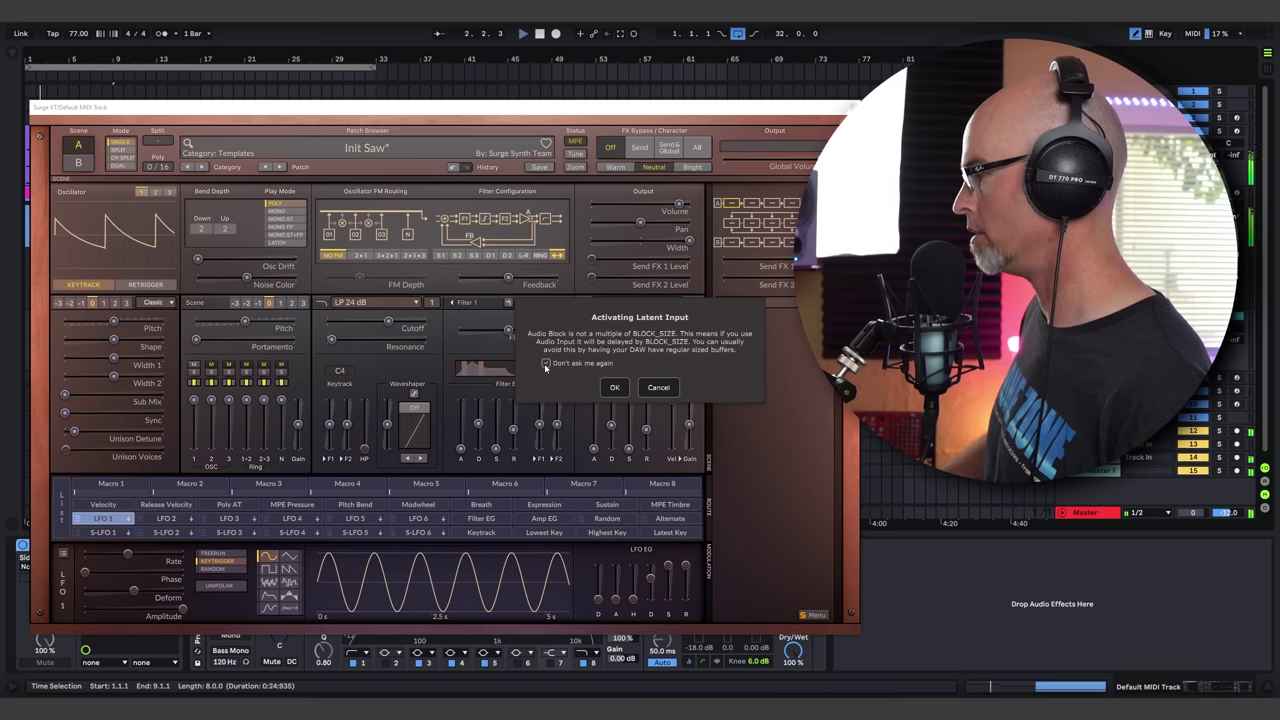
pyautogui.click(626, 386)
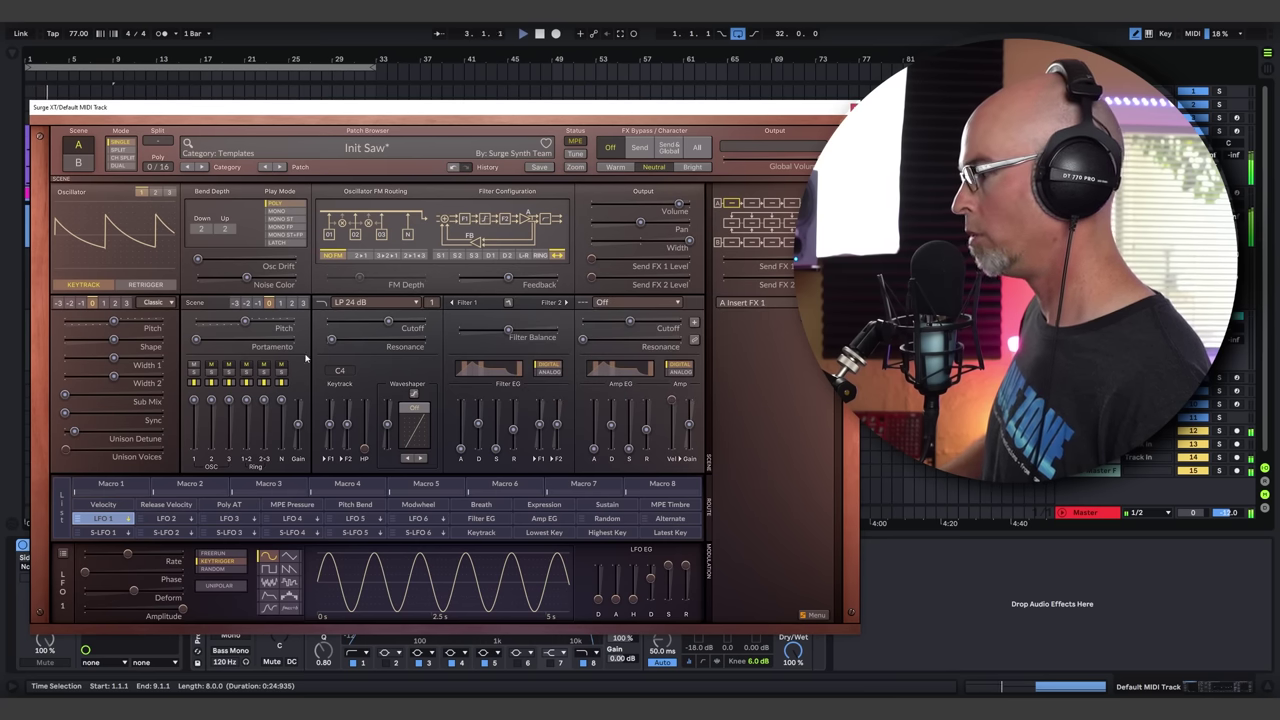
pyautogui.moveTo(388, 322); pyautogui.dragTo(420, 322)
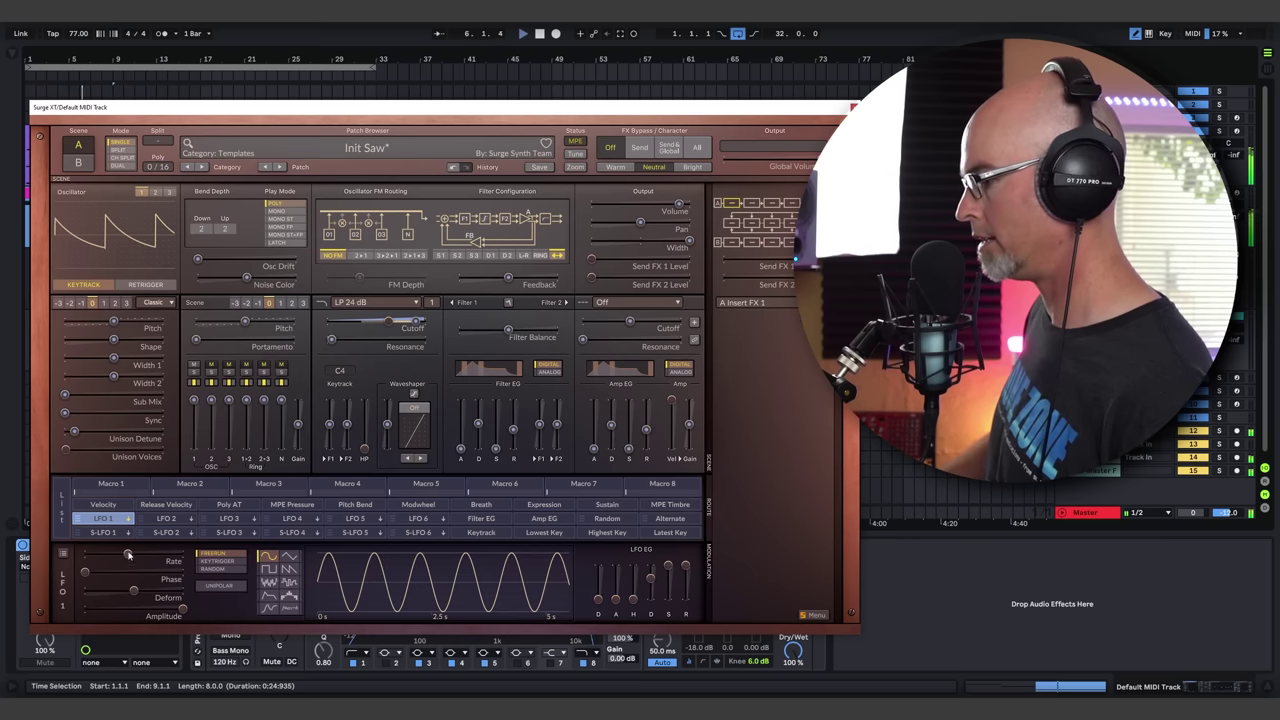
# Turn on tempo sync for LFO 1's rate and slow it to 4 whole notes
pyautogui.moveTo(128, 555); pyautogui.dragTo(123, 555)
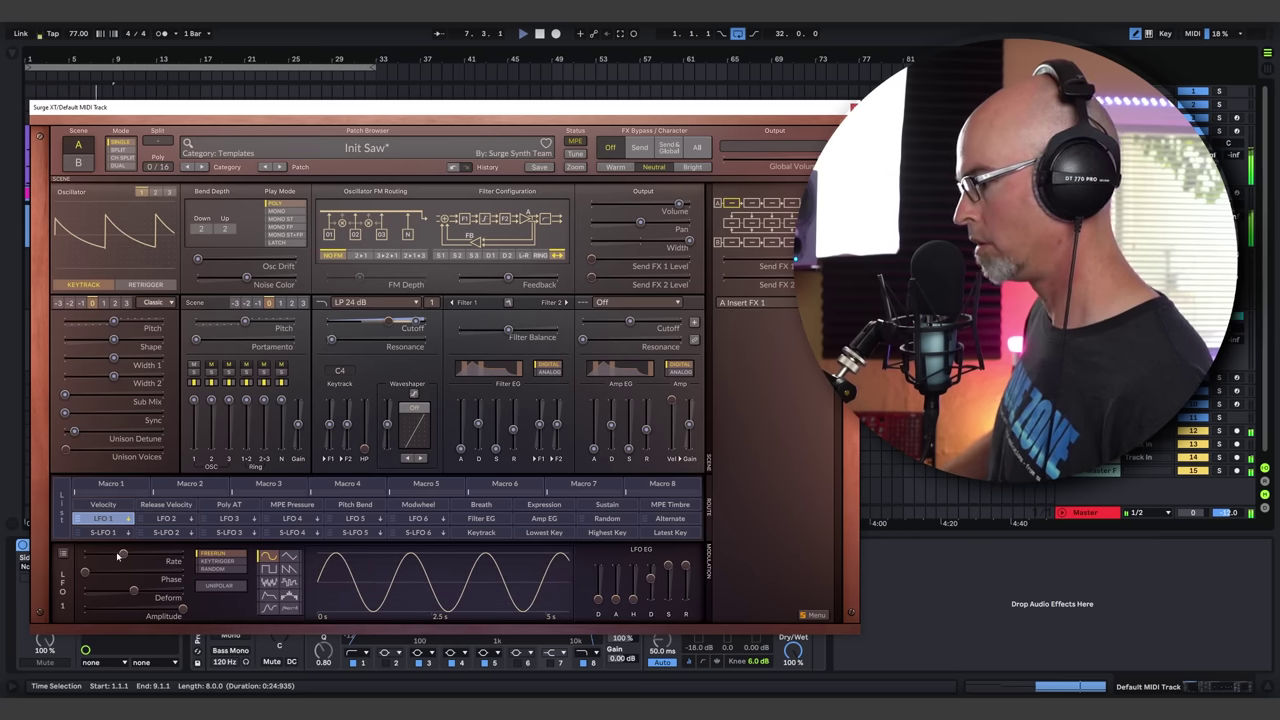
pyautogui.rightClick(121, 554)
pyautogui.click(163, 596)
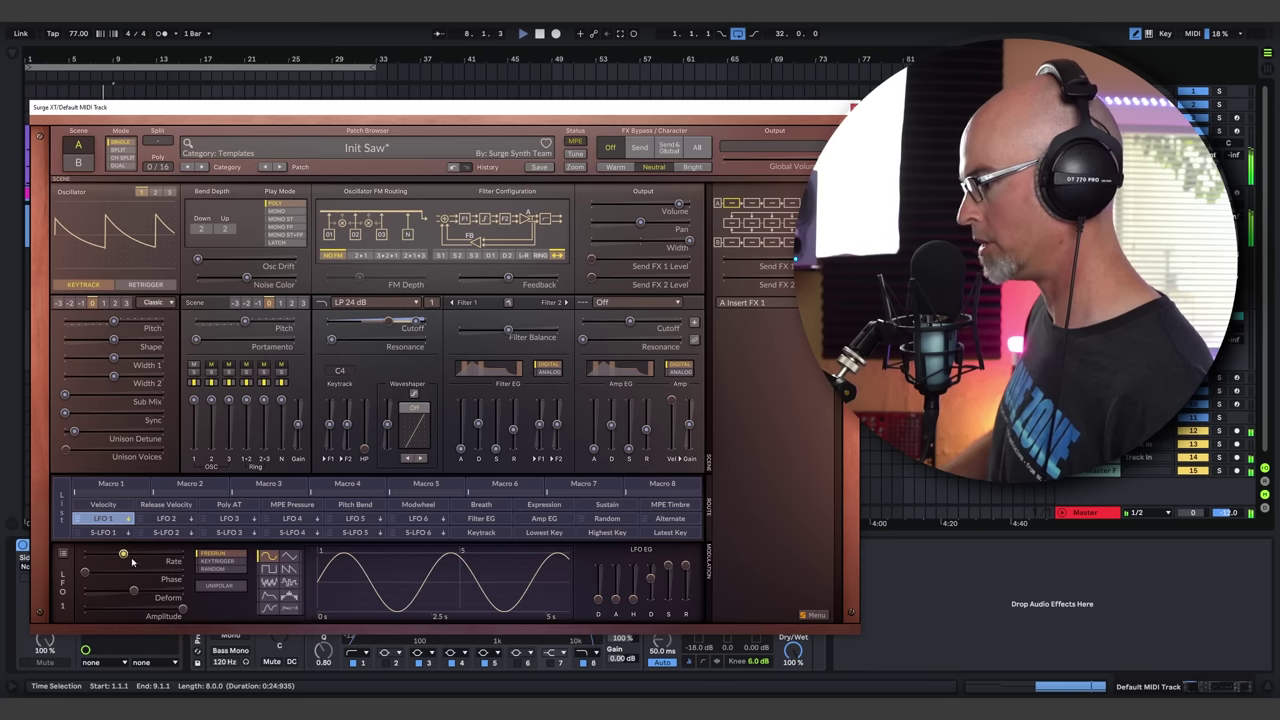
pyautogui.moveTo(123, 557); pyautogui.dragTo(109, 553)
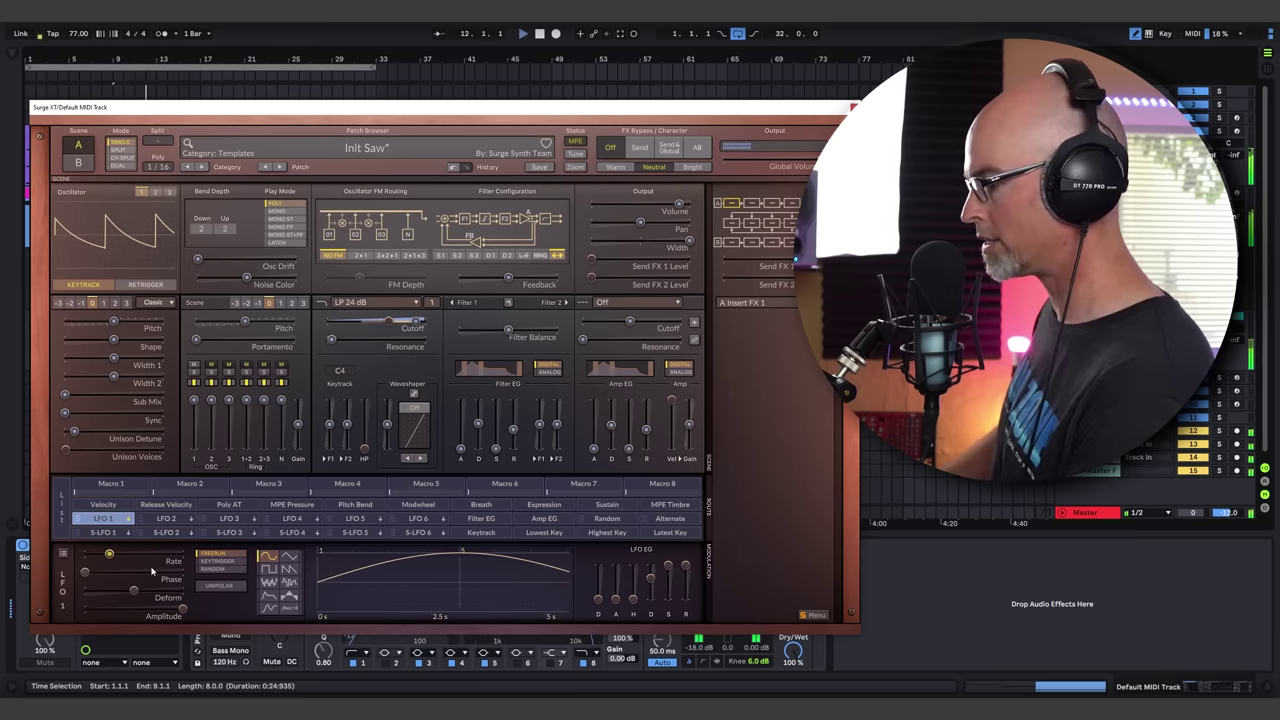
pyautogui.rightClick(110, 556)
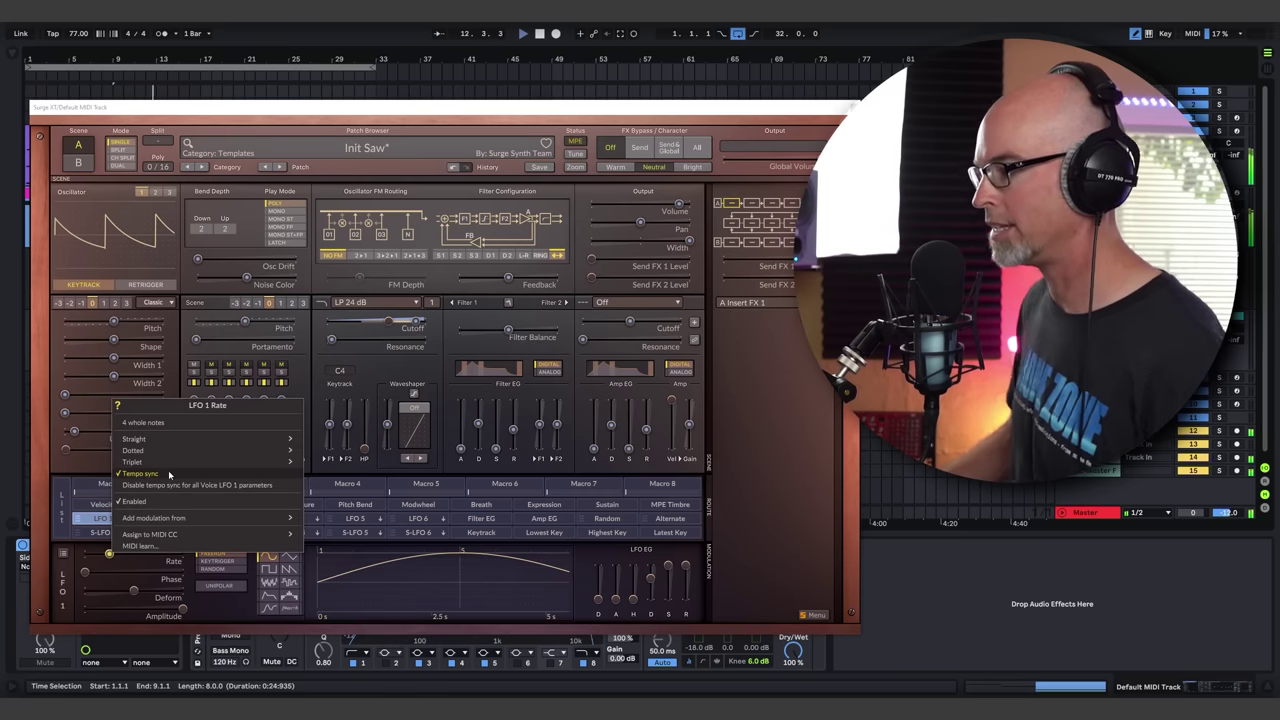
pyautogui.click(119, 568)
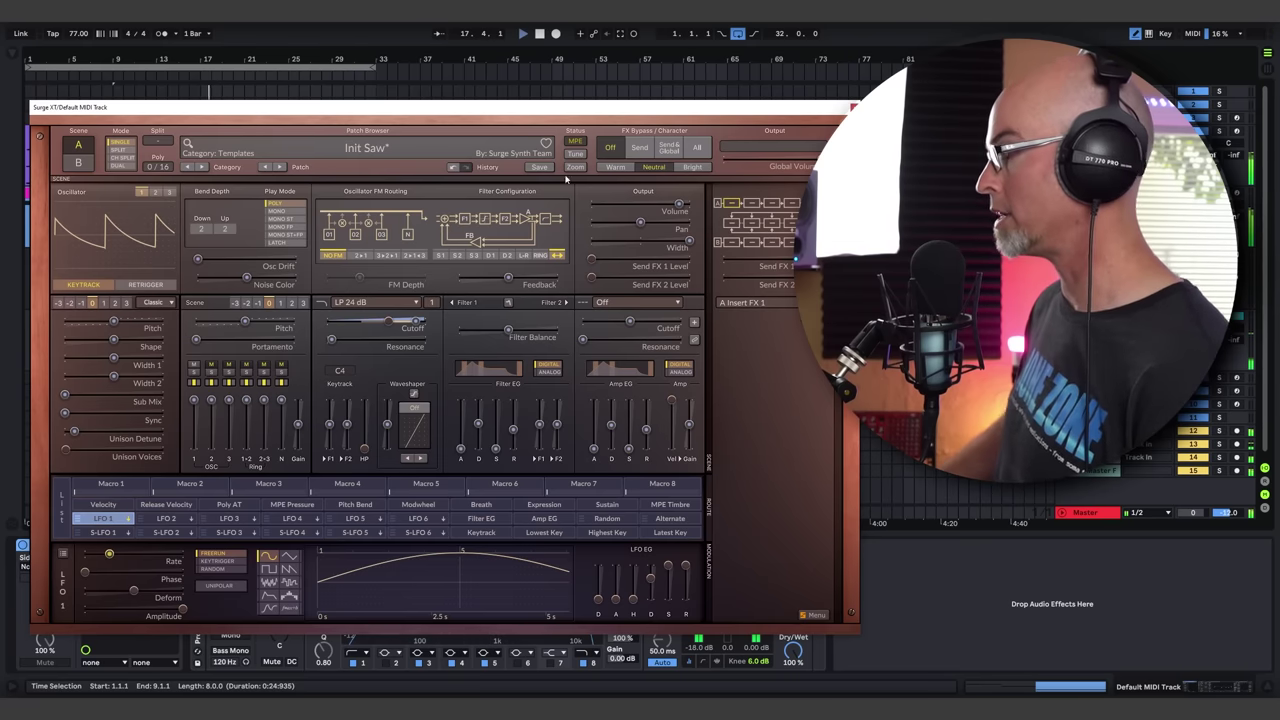
# Close the Surge XT editor and set the Surge XT track's MIDI input to the stochas track
pyautogui.click(853, 107)
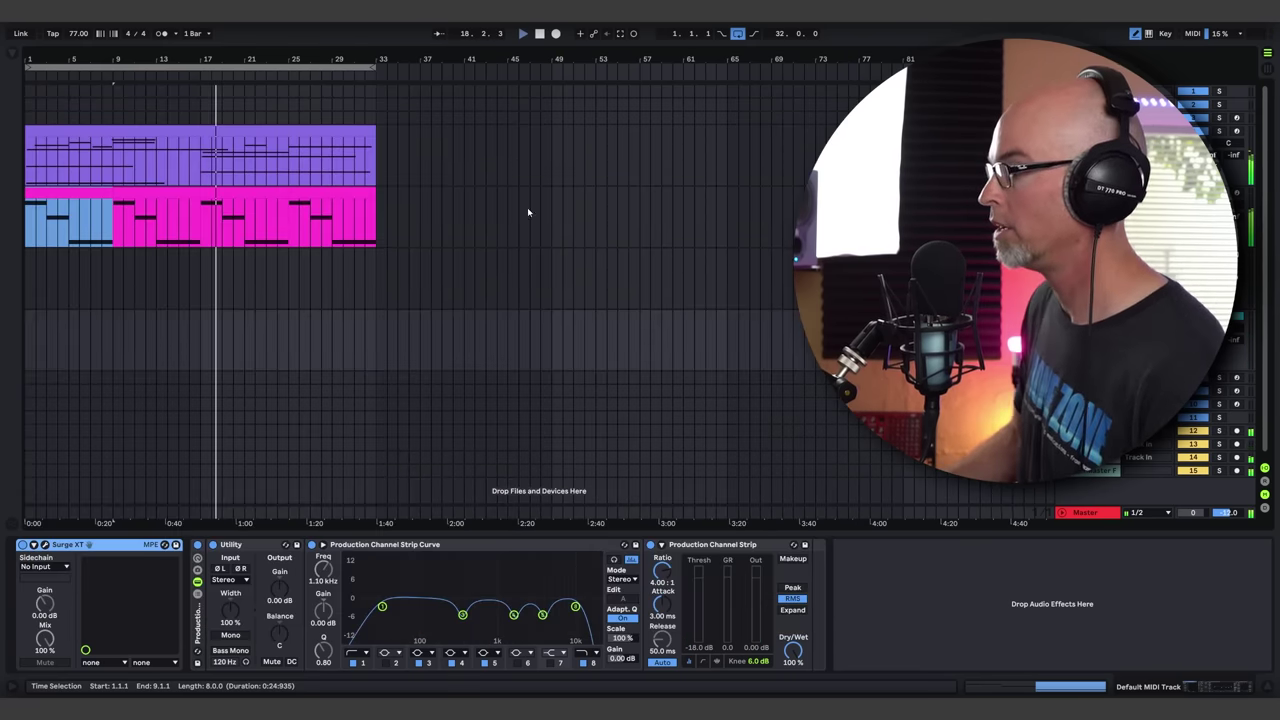
pyautogui.click(1085, 256)
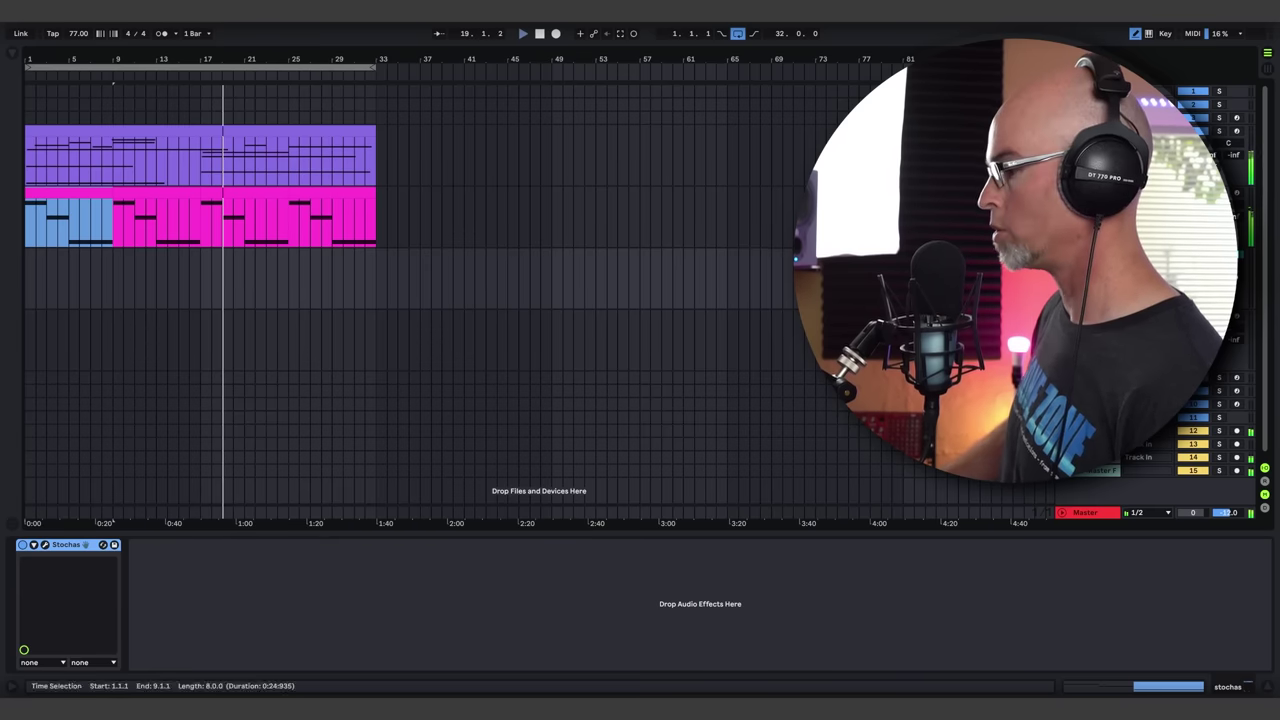
pyautogui.press('Down')
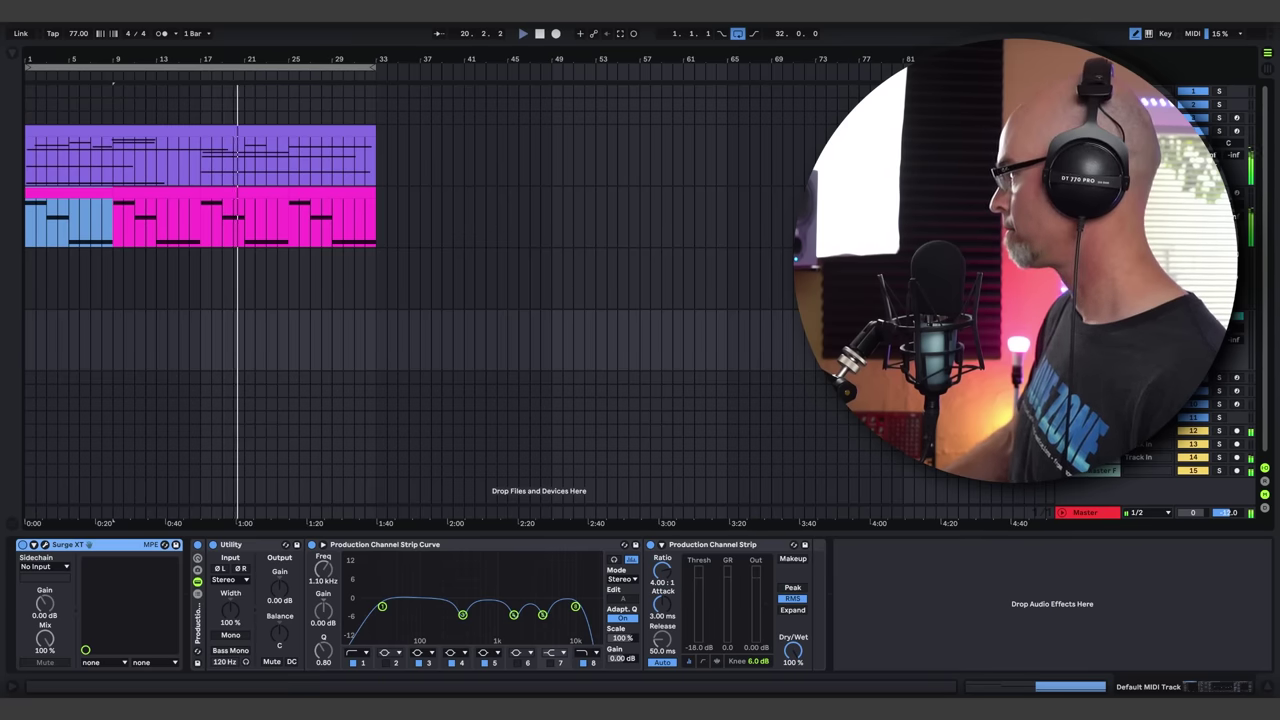
pyautogui.click(1150, 316)
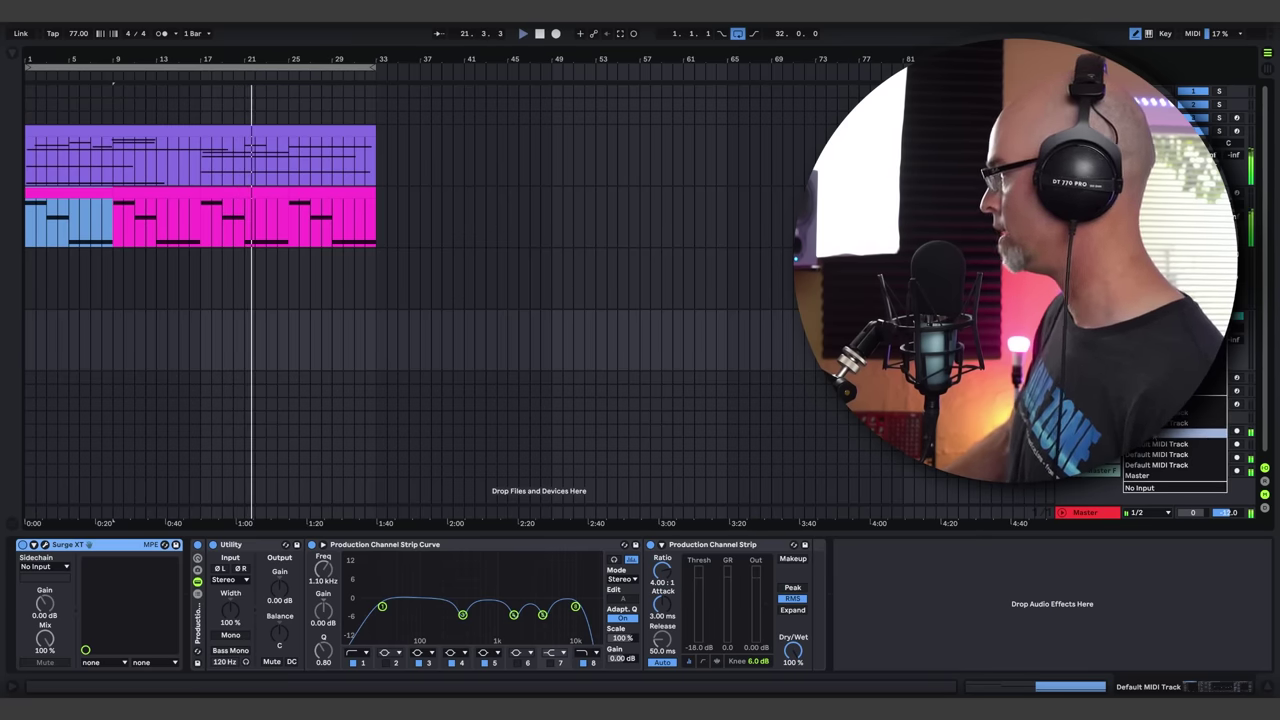
pyautogui.click(1175, 433)
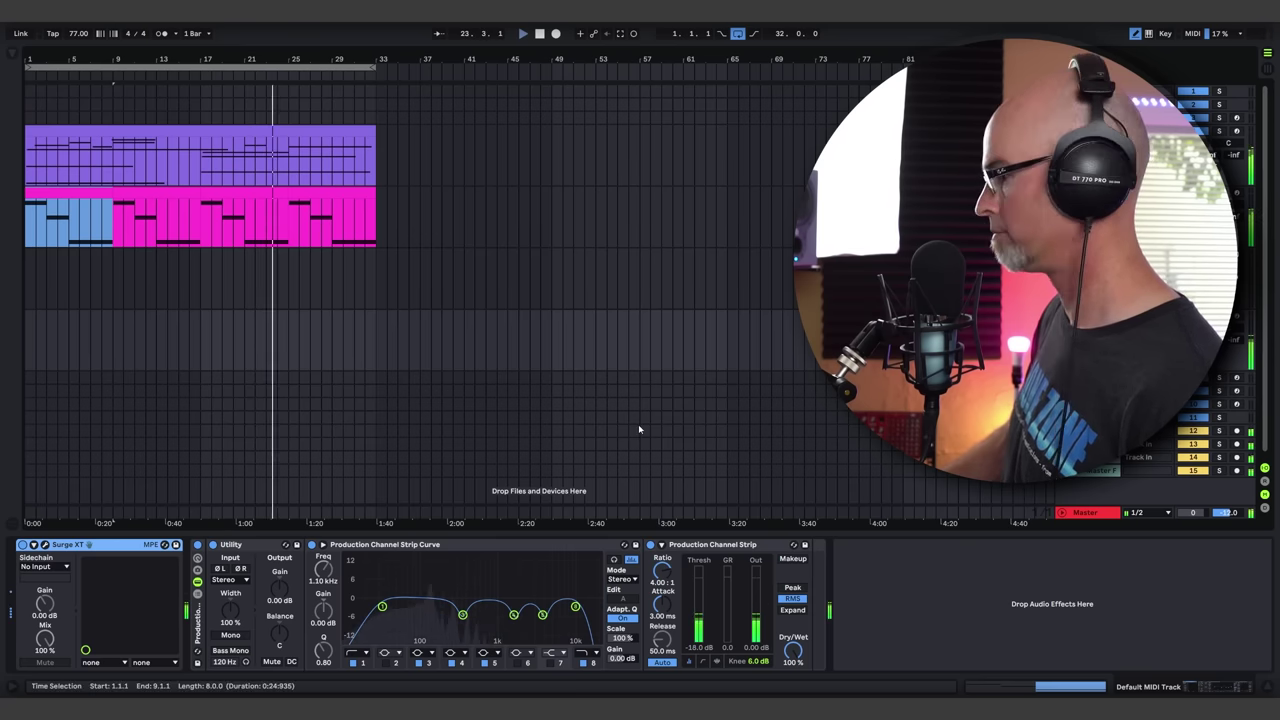
# Switch from the Surge XT editor to the Stochas sequencer and set its scale octave to 3
pyautogui.click(45, 545)
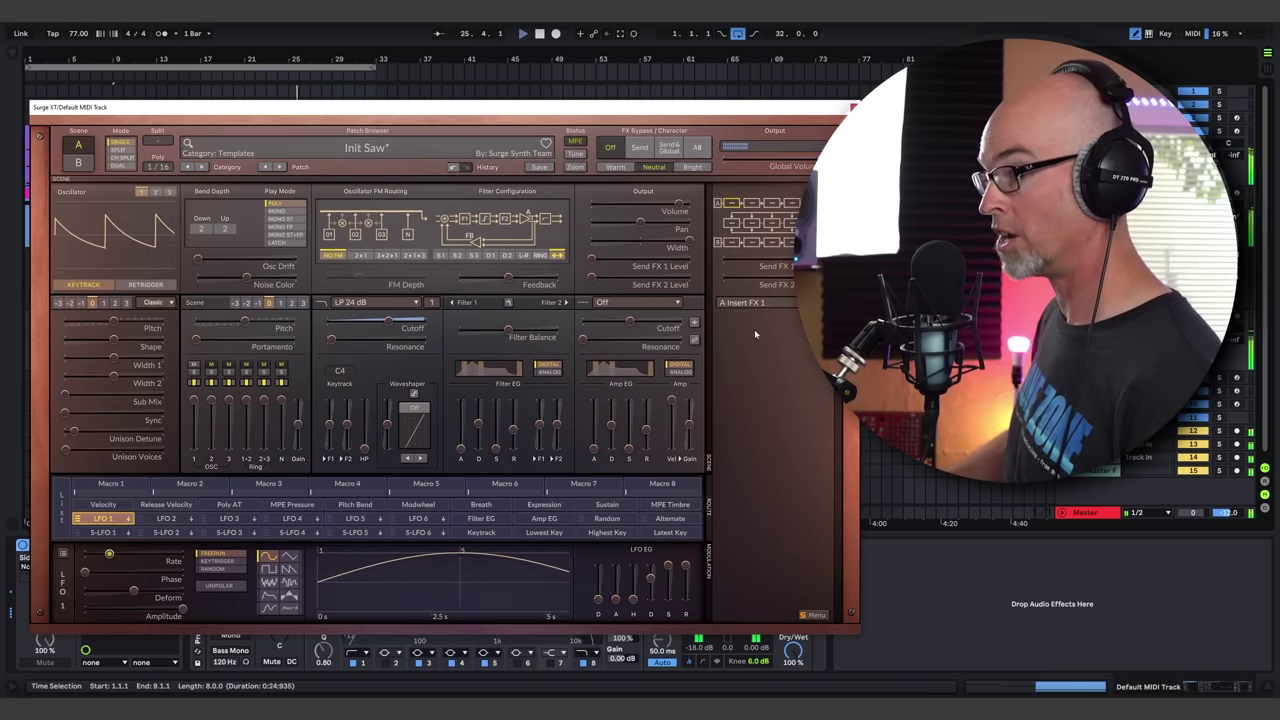
pyautogui.click(154, 377)
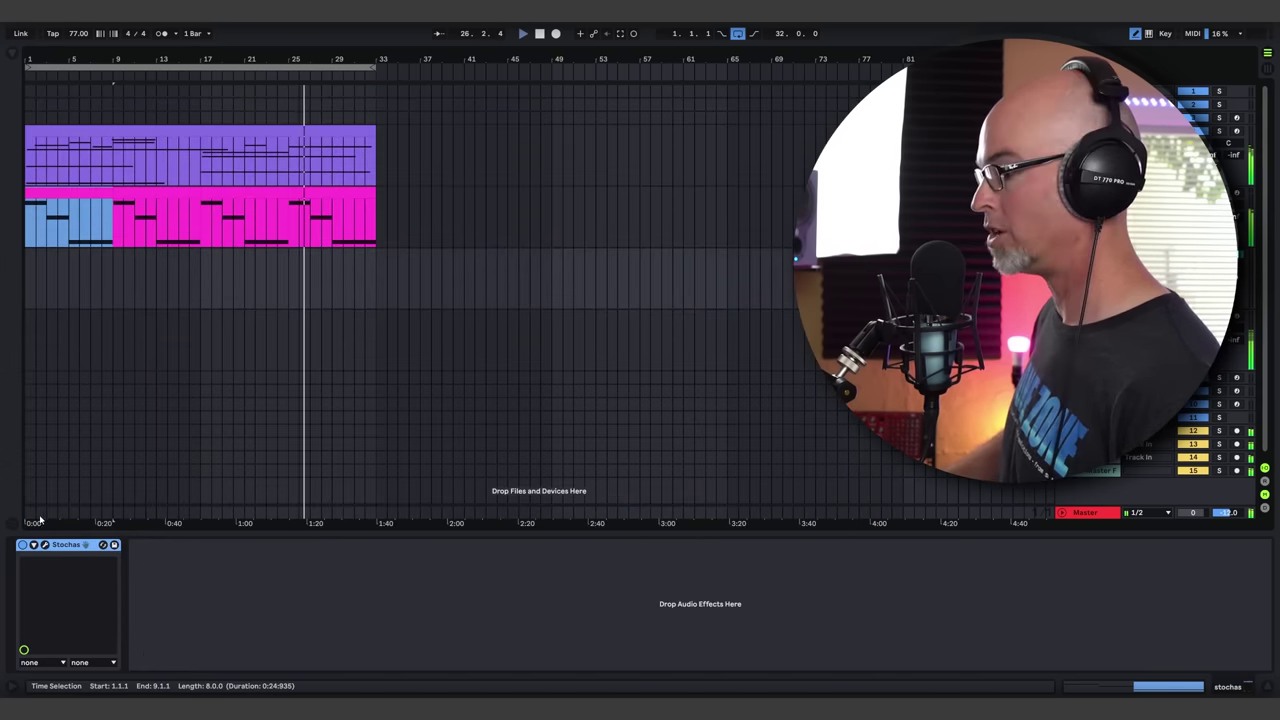
pyautogui.click(44, 545)
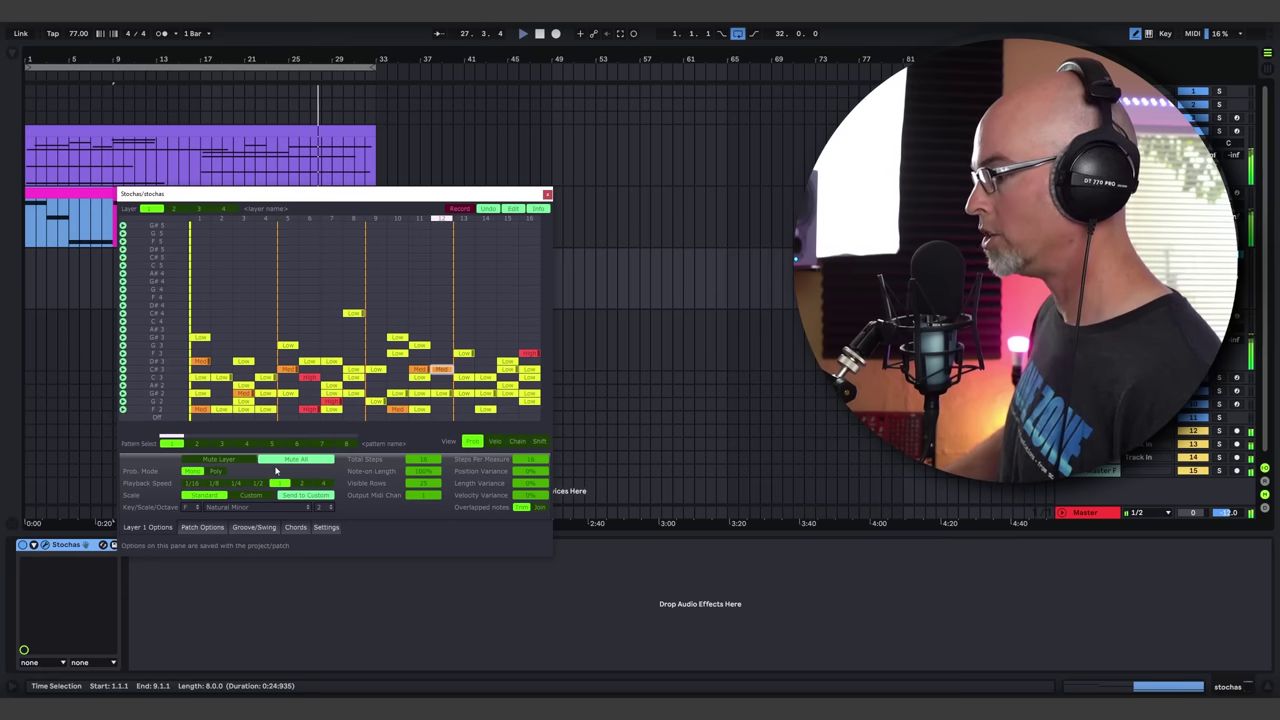
pyautogui.click(320, 508)
pyautogui.click(326, 552)
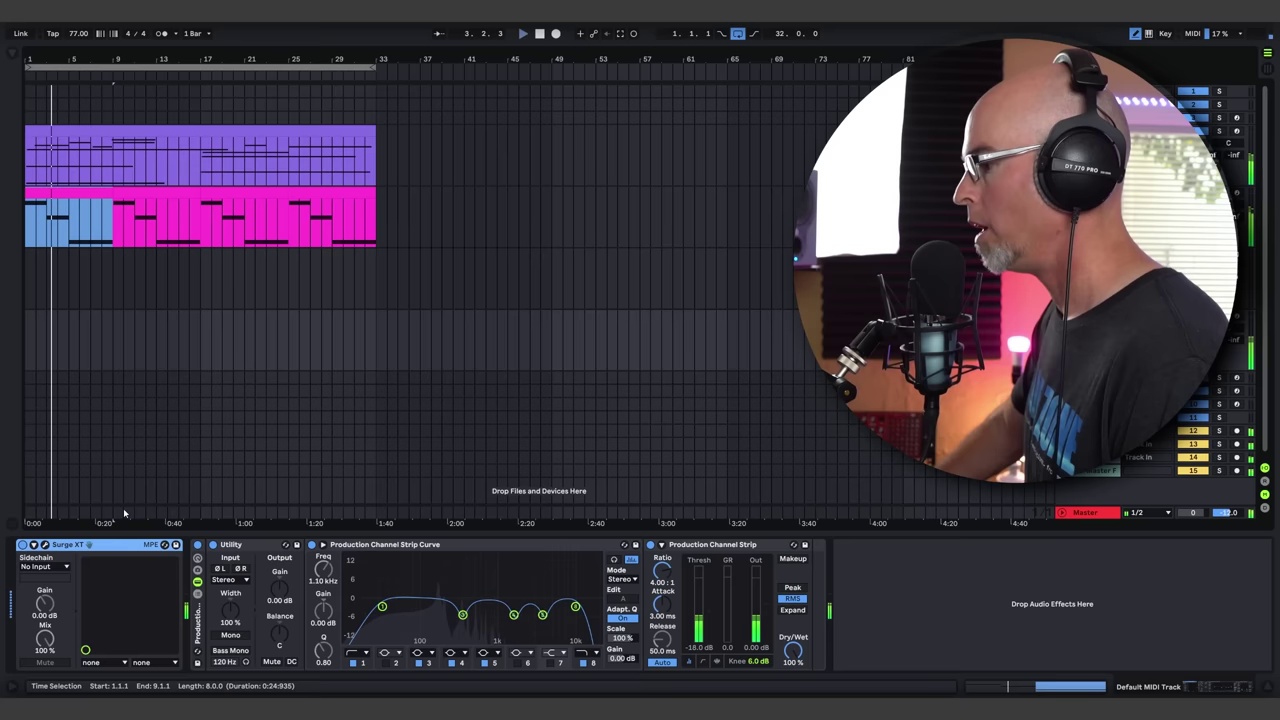
pyautogui.click(547, 194)
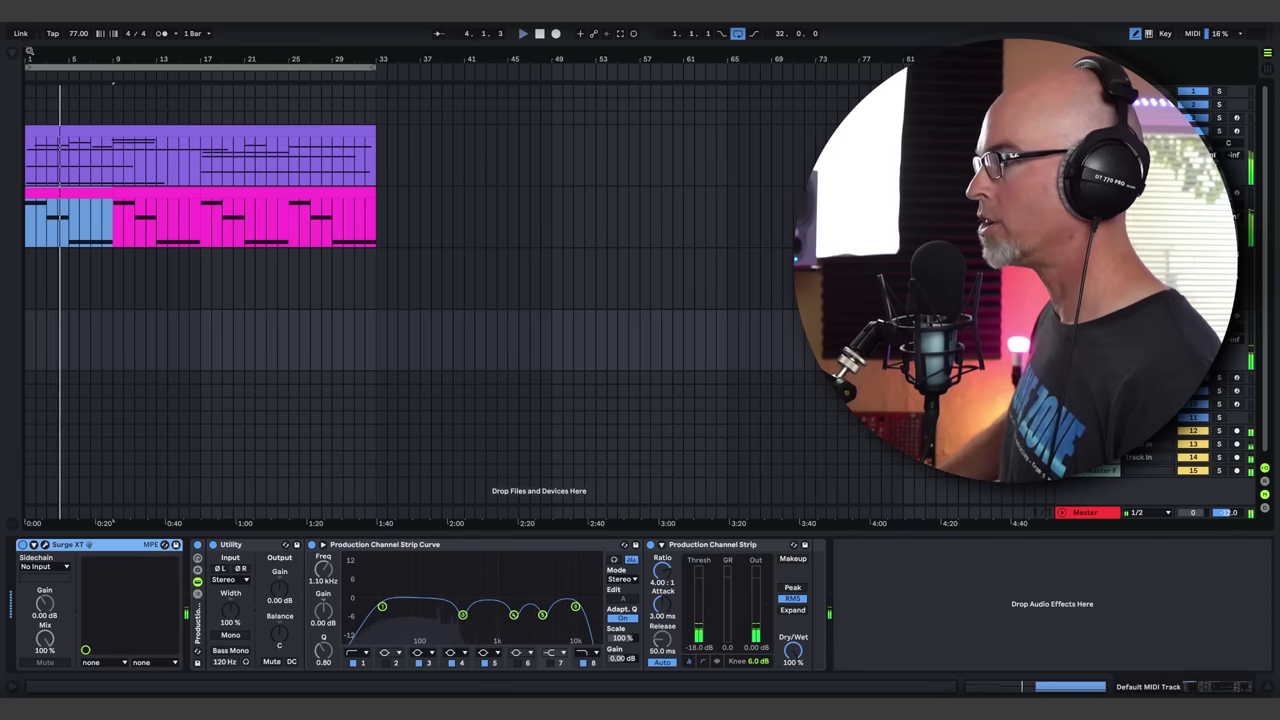
# Add ValhallaFreqEcho from the Effects collection to the end of the Surge XT track's device chain
pyautogui.press('super+alt+b')
pyautogui.click(37, 137)
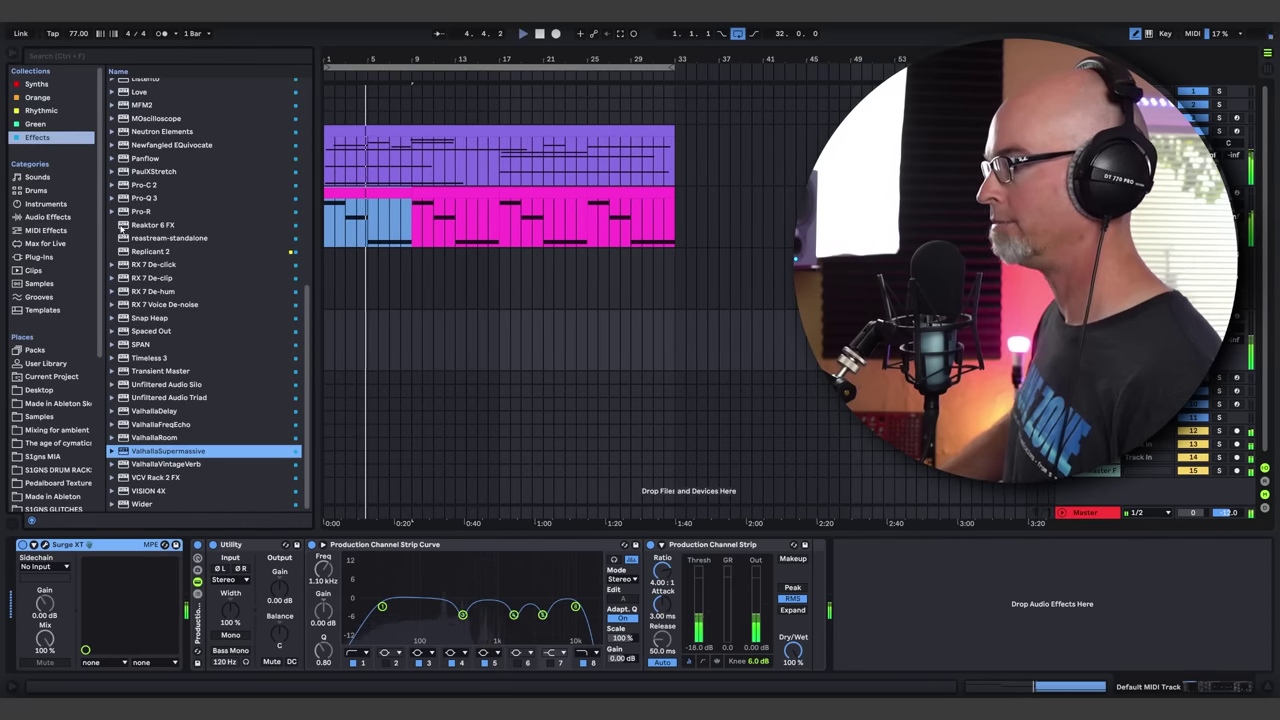
pyautogui.scroll(5, 203, 222)
pyautogui.scroll(-5, 205, 270)
pyautogui.click(168, 424)
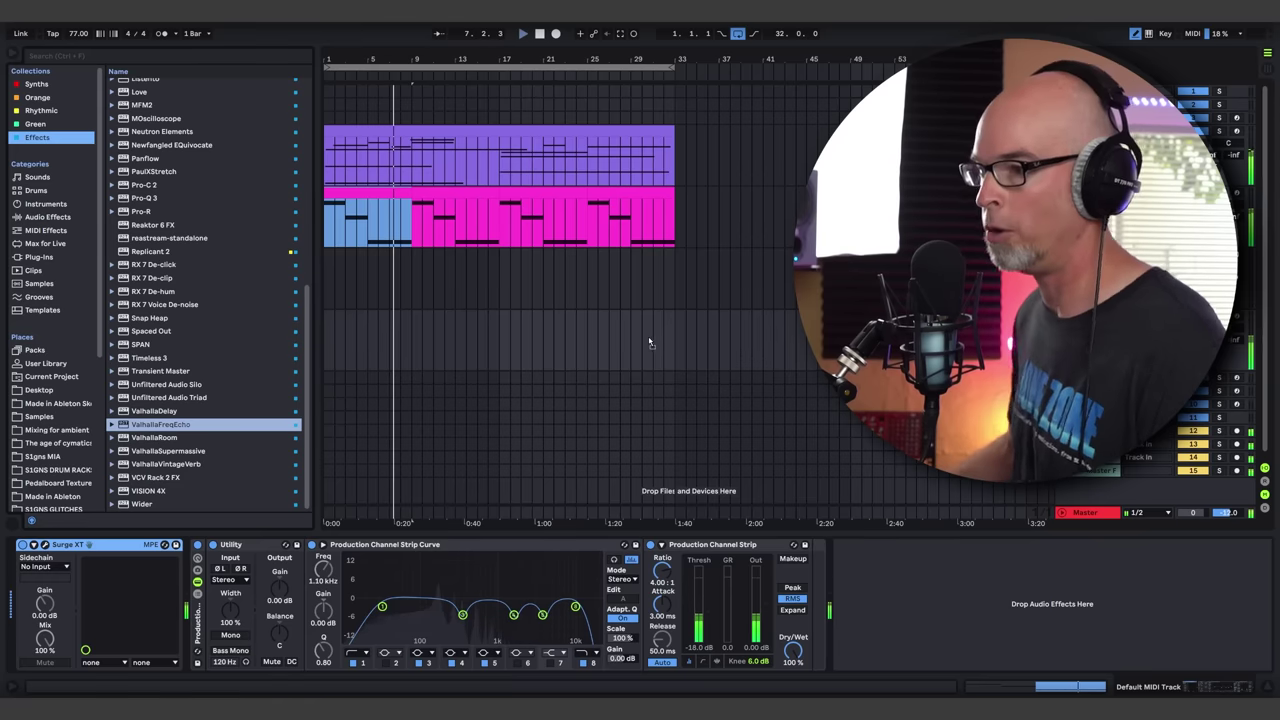
pyautogui.press('Return')
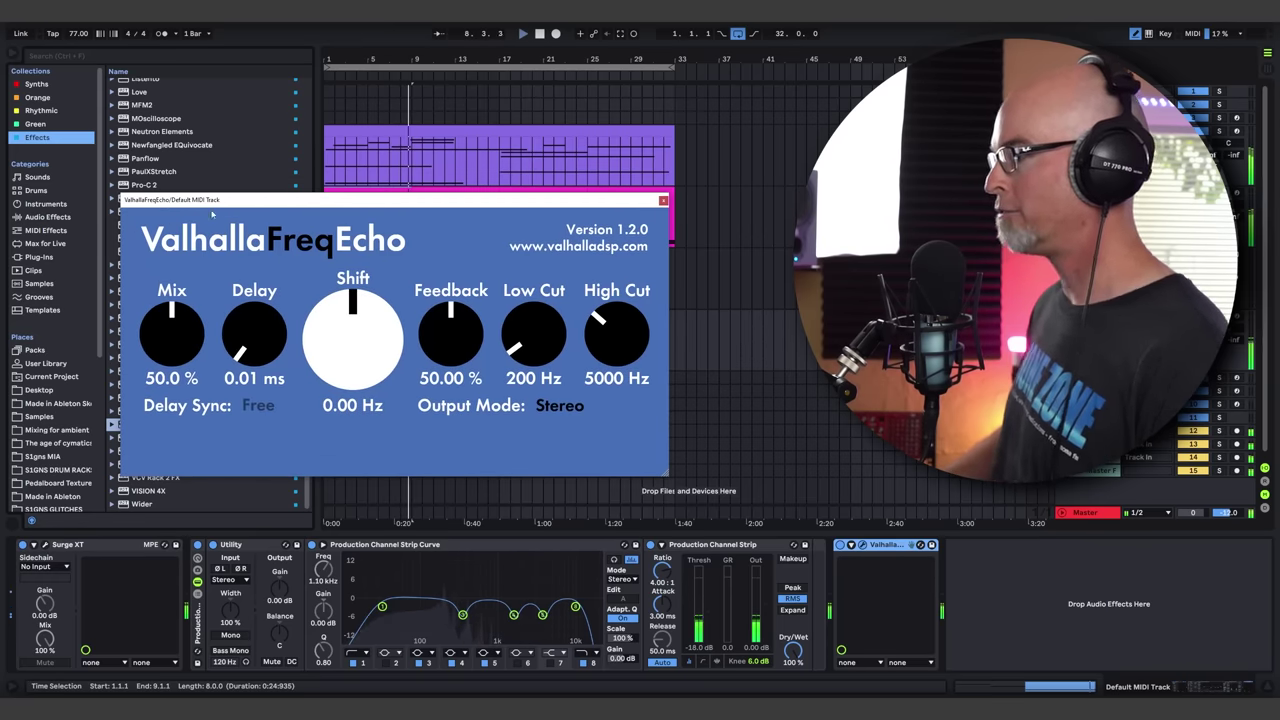
# Hide the browser and sync the ValhallaFreqEcho delay to dotted eighth notes (1/8.)
pyautogui.hotkey('ctrl', 'alt', 'b')
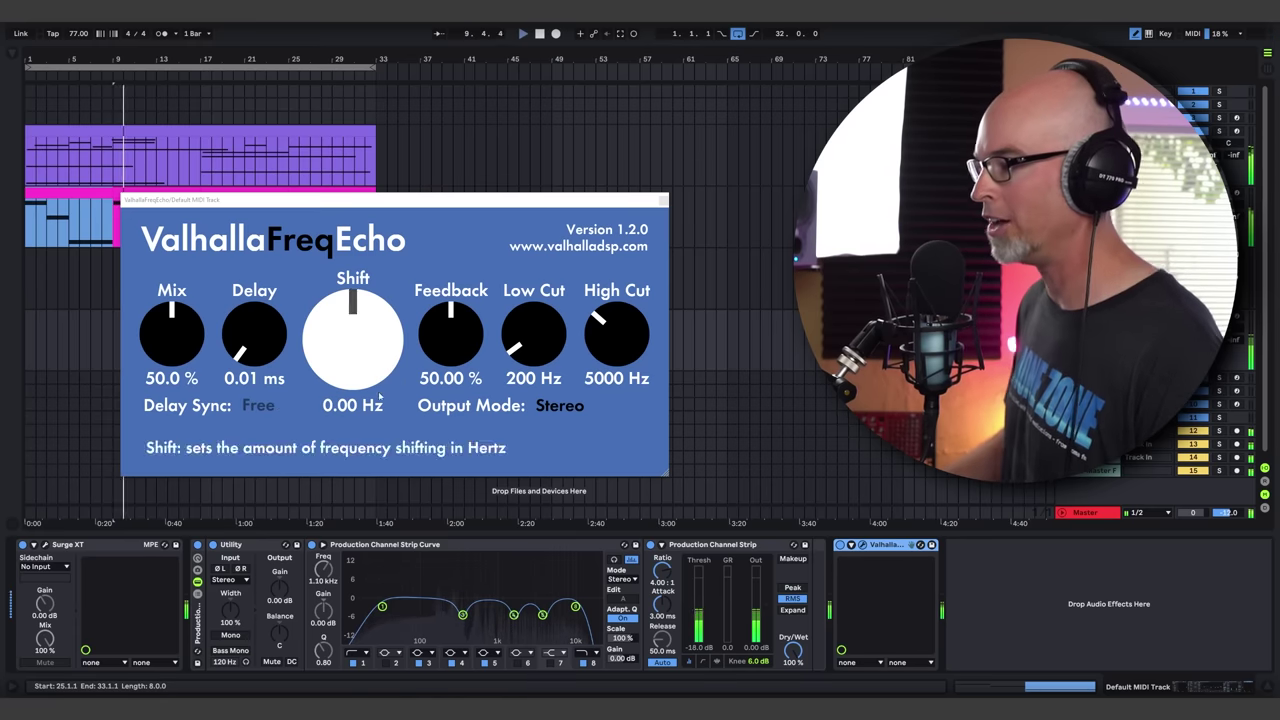
pyautogui.click(258, 406)
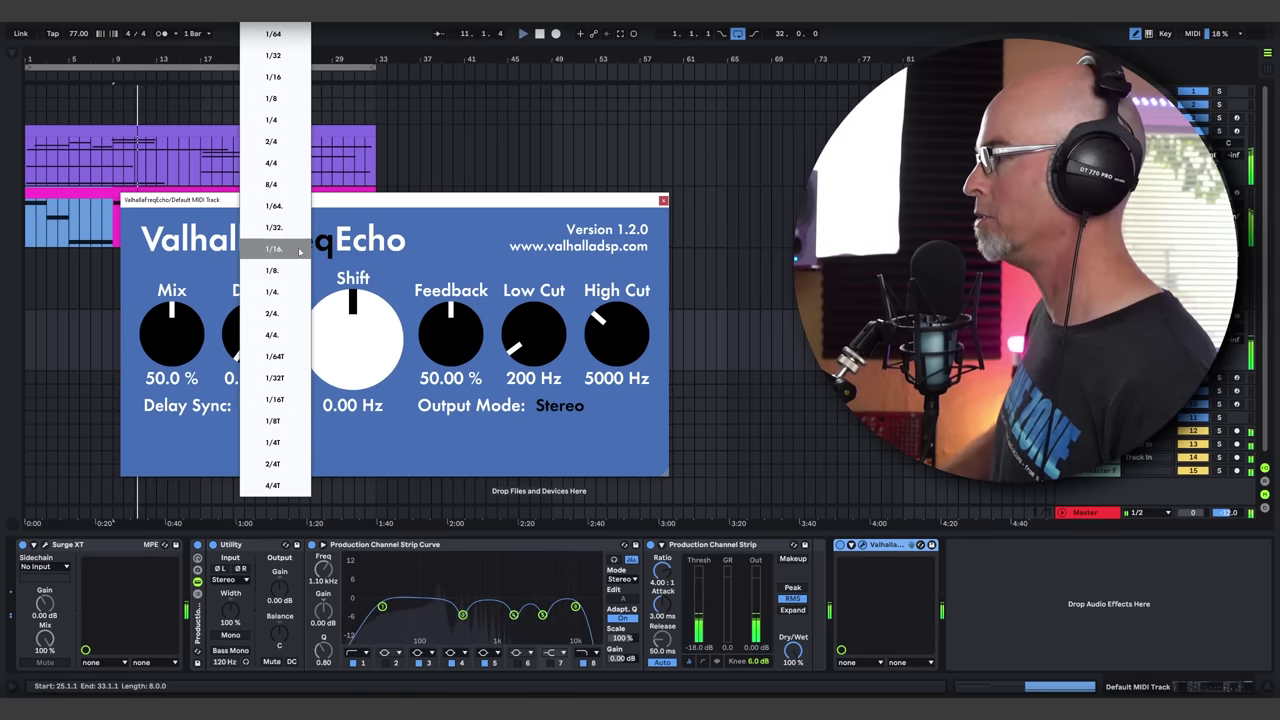
pyautogui.click(272, 270)
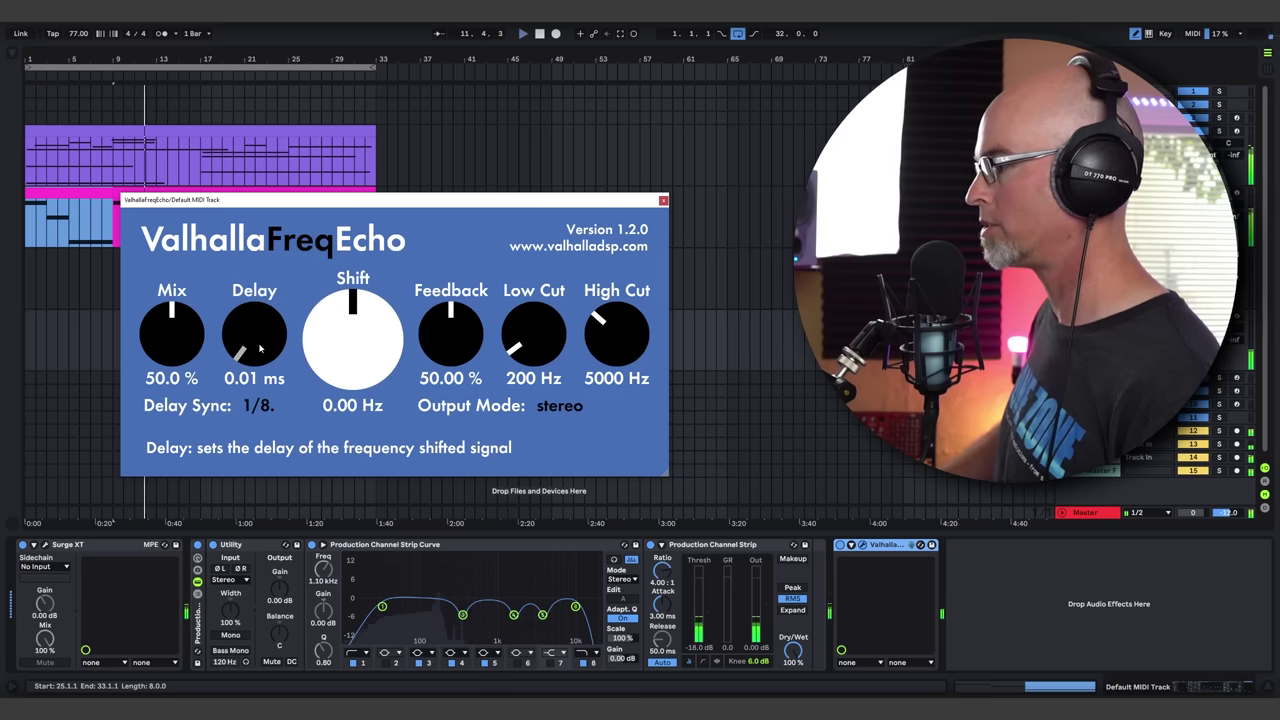
# Raise ValhallaFreqEcho's feedback to about 62.4% and its mix to about 64.4%, and close its editor
pyautogui.moveTo(450, 346); pyautogui.dragTo(450, 336)
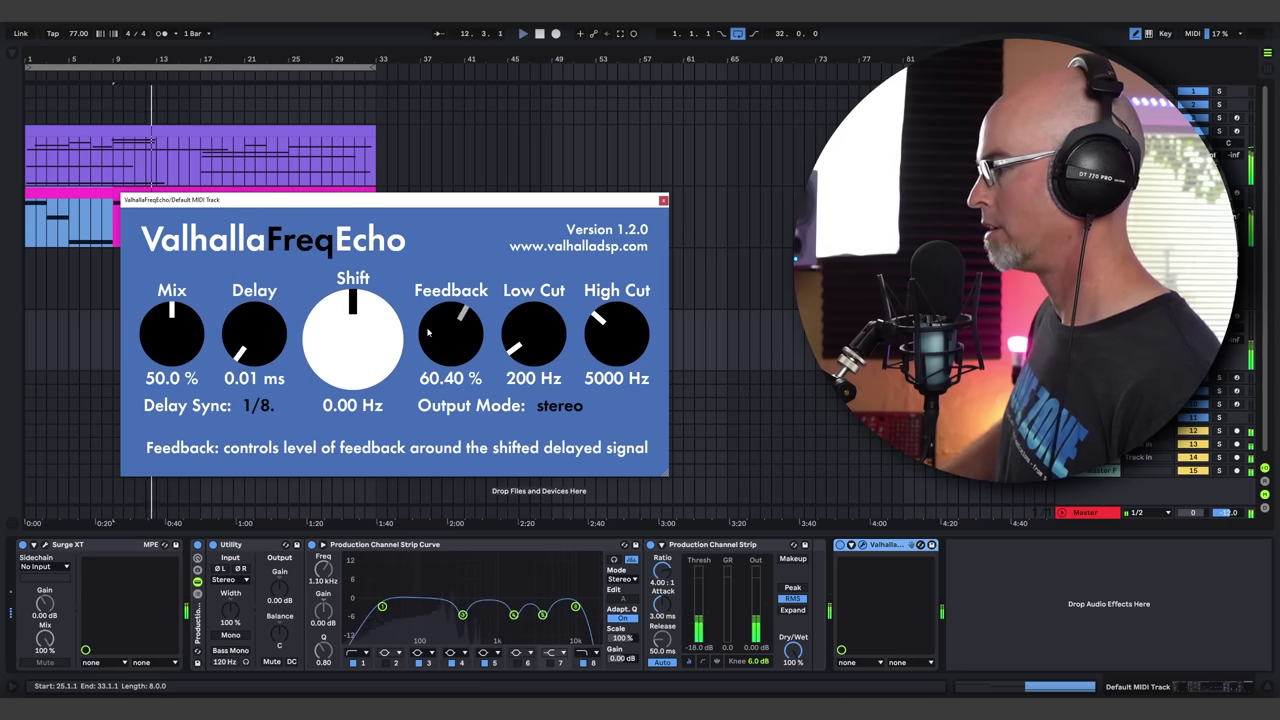
pyautogui.moveTo(181, 320); pyautogui.dragTo(183, 313)
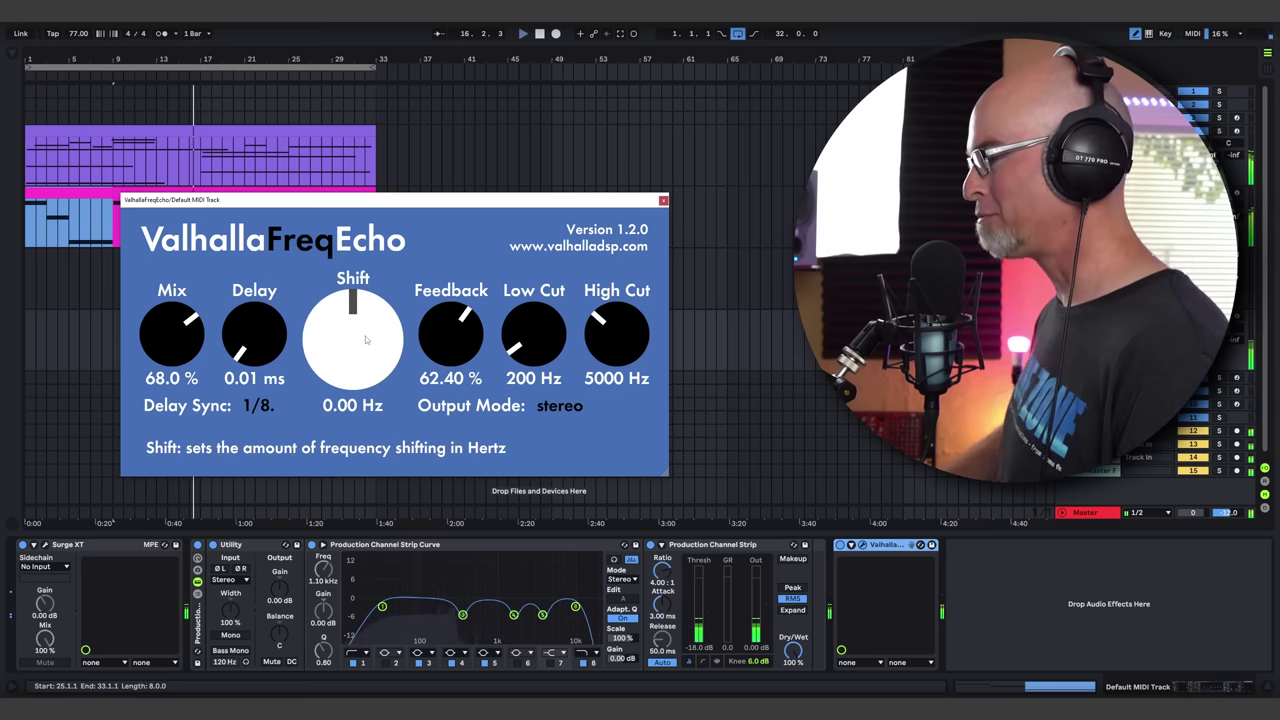
pyautogui.moveTo(367, 338)
pyautogui.mouseDown()
pyautogui.moveTo(369, 315)
pyautogui.moveTo(369, 335)
pyautogui.mouseUp()
pyautogui.moveTo(265, 336); pyautogui.dragTo(274, 368)
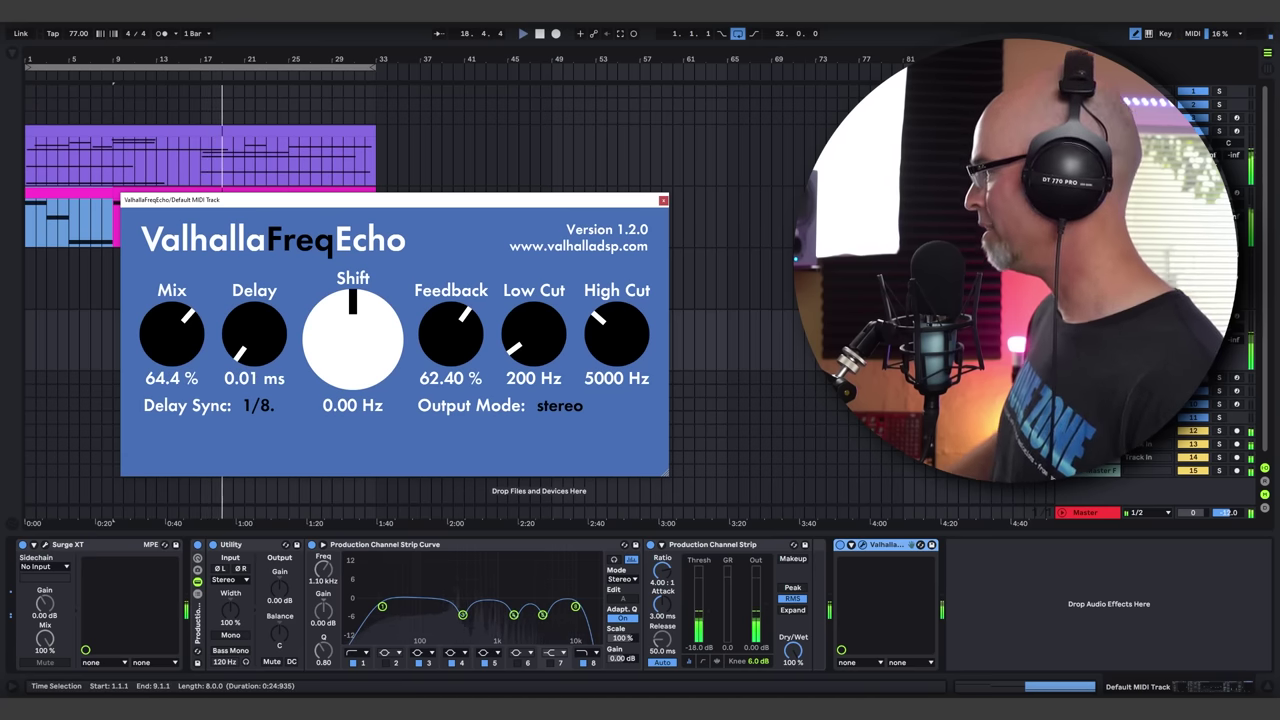
pyautogui.click(663, 200)
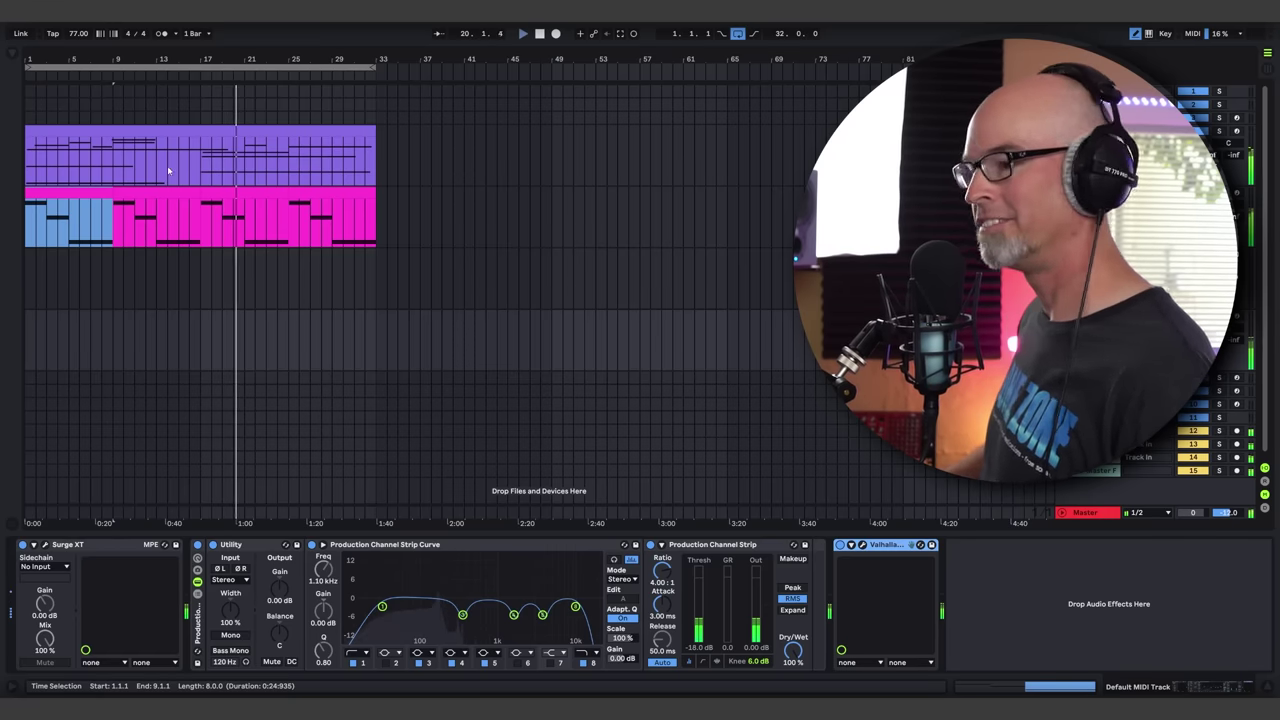
pyautogui.click(862, 545)
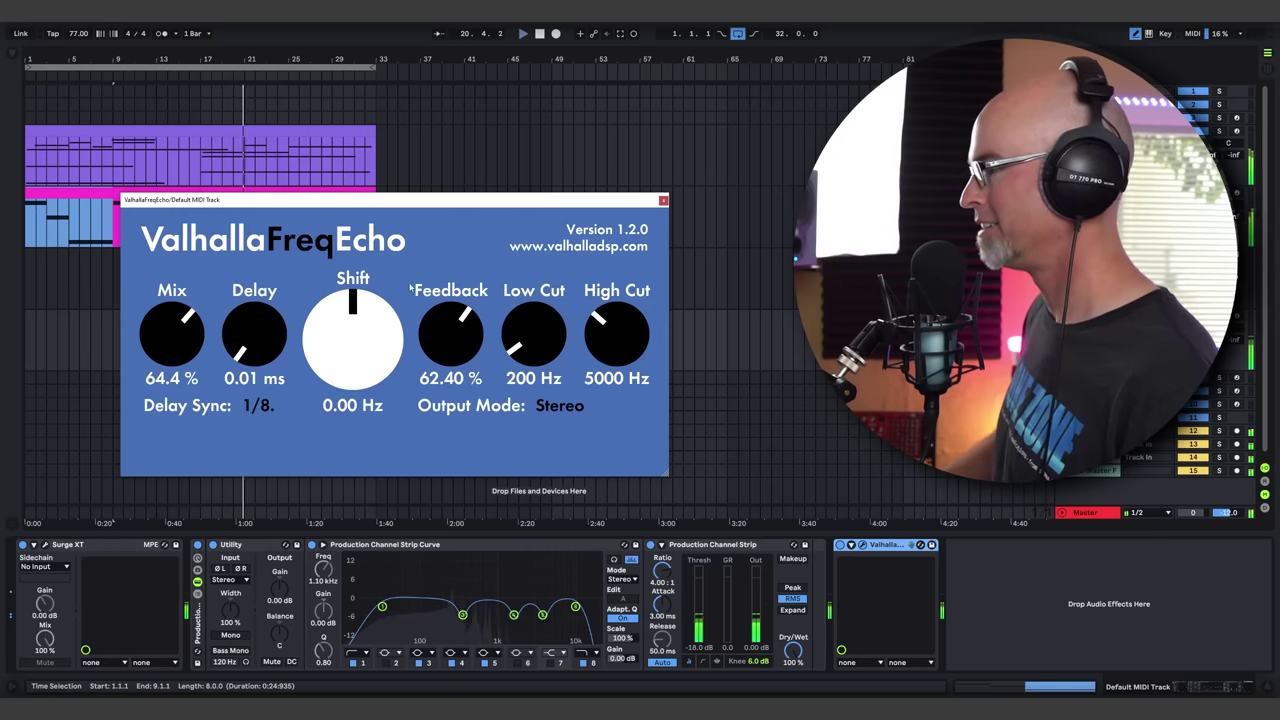
pyautogui.click(663, 200)
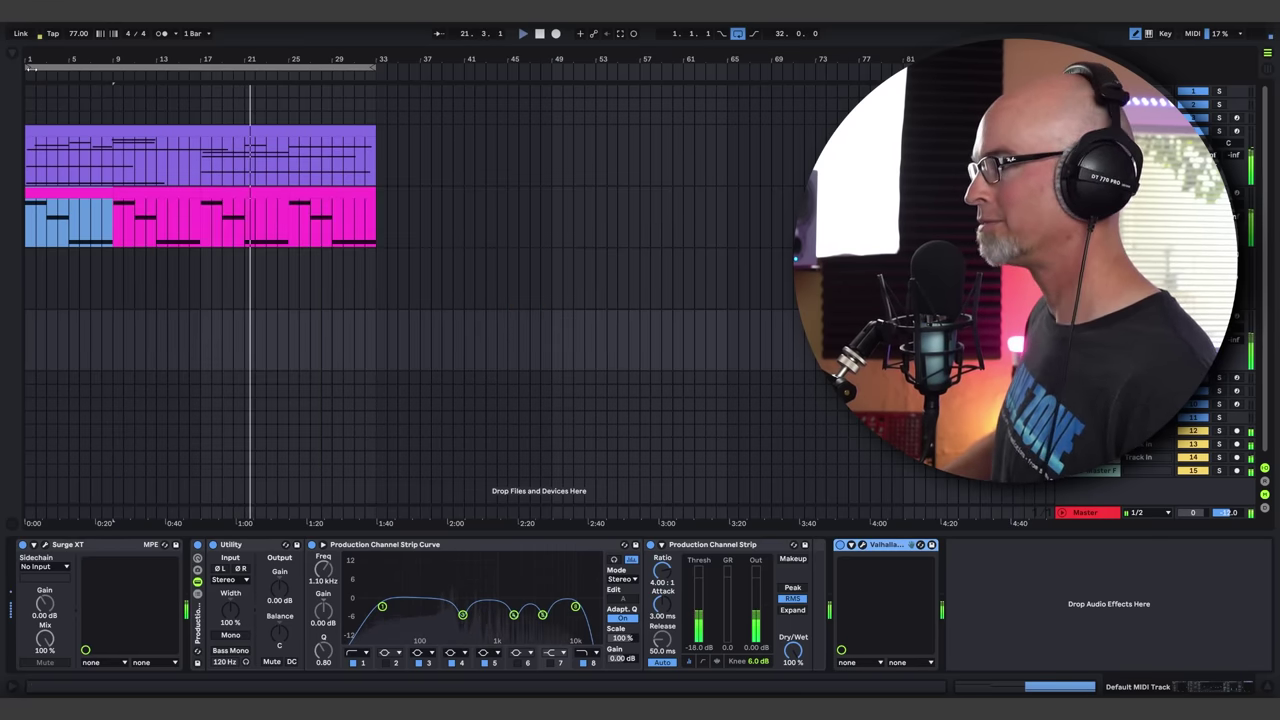
# Add ValhallaSupermassive from the Effects collection after ValhallaFreqEcho on the Surge XT track
pyautogui.hotkey('ctrl', 'alt', 'b')
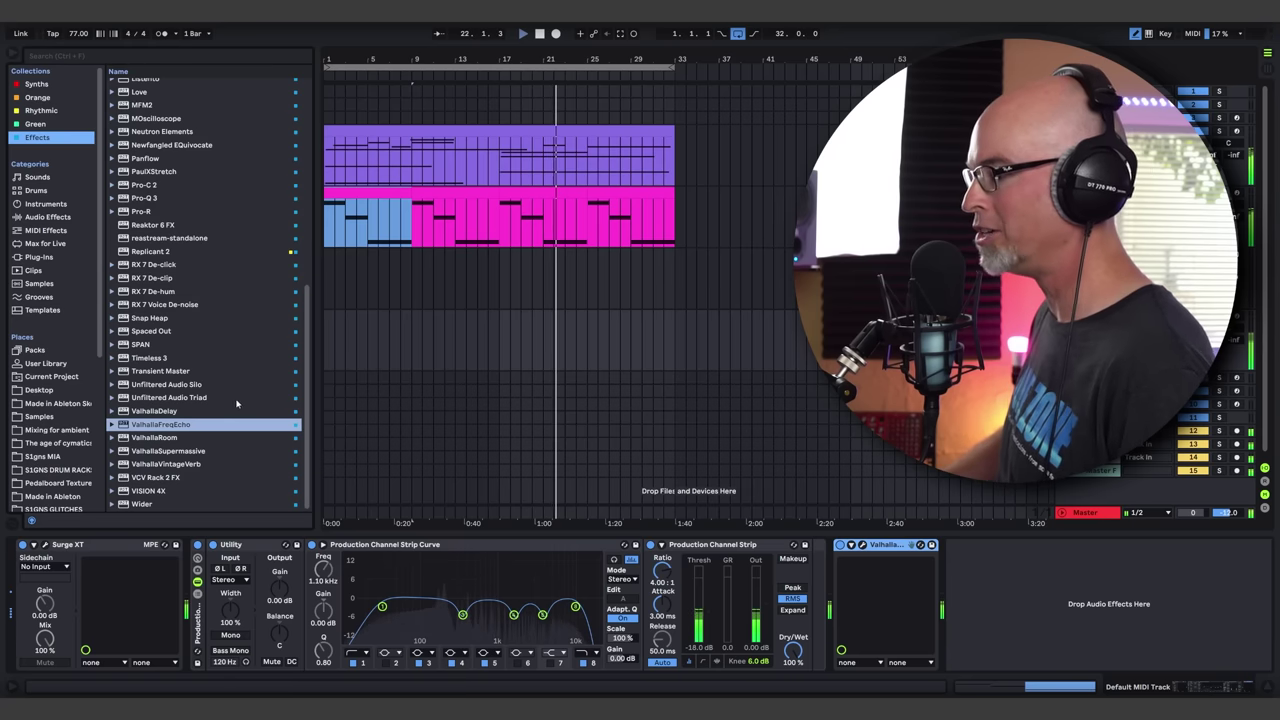
pyautogui.click(162, 452)
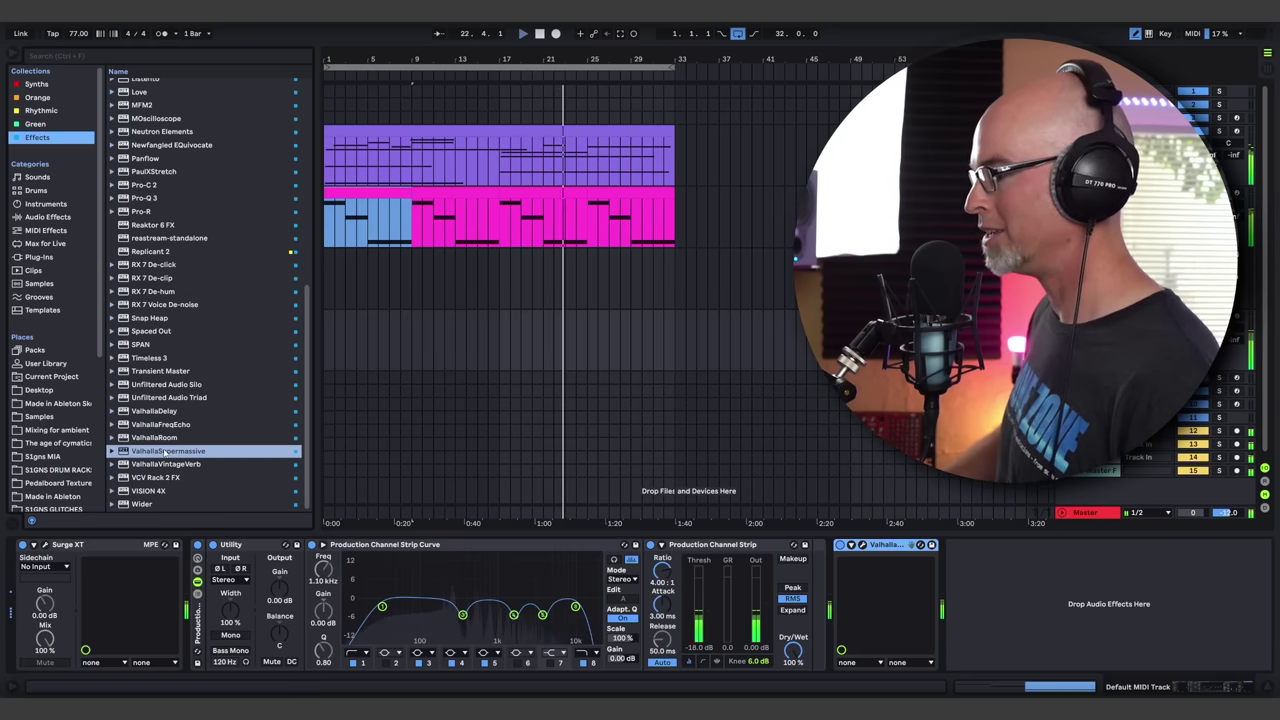
pyautogui.moveTo(851, 546); pyautogui.dragTo(974, 590)
# Set the ValhallaSupermassive mode to Lyra
pyautogui.click(189, 390)
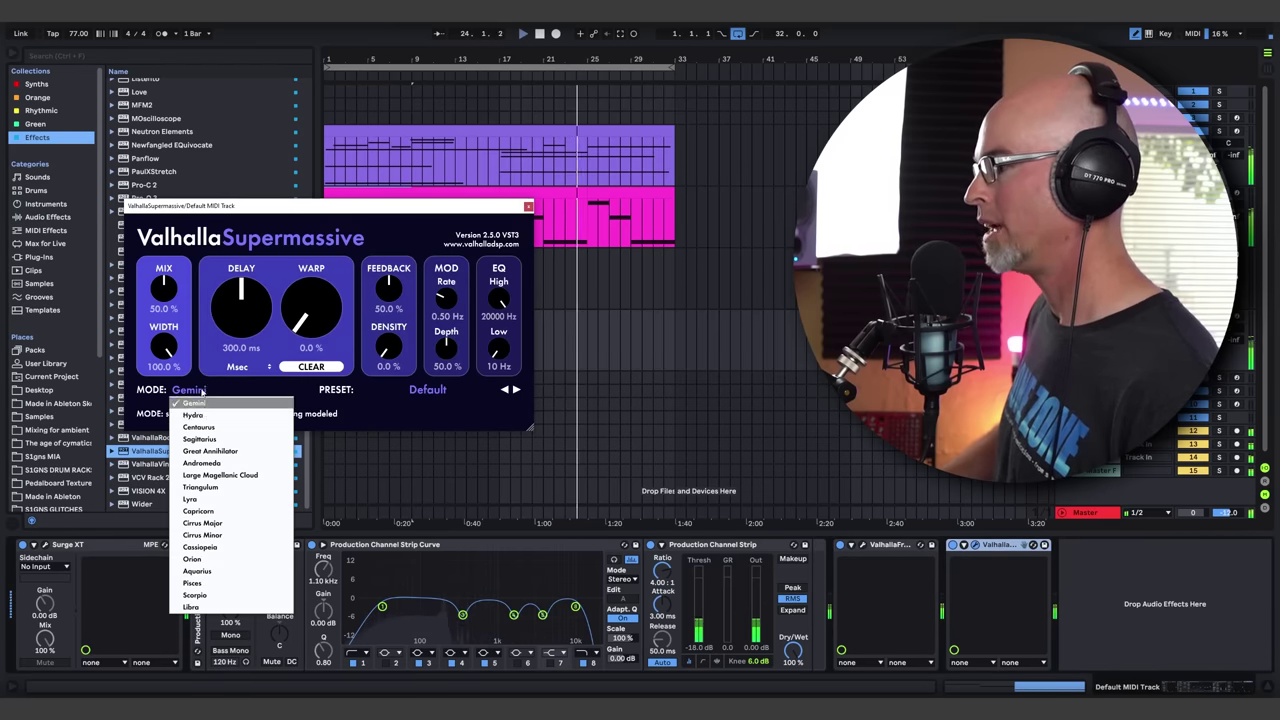
pyautogui.click(226, 405)
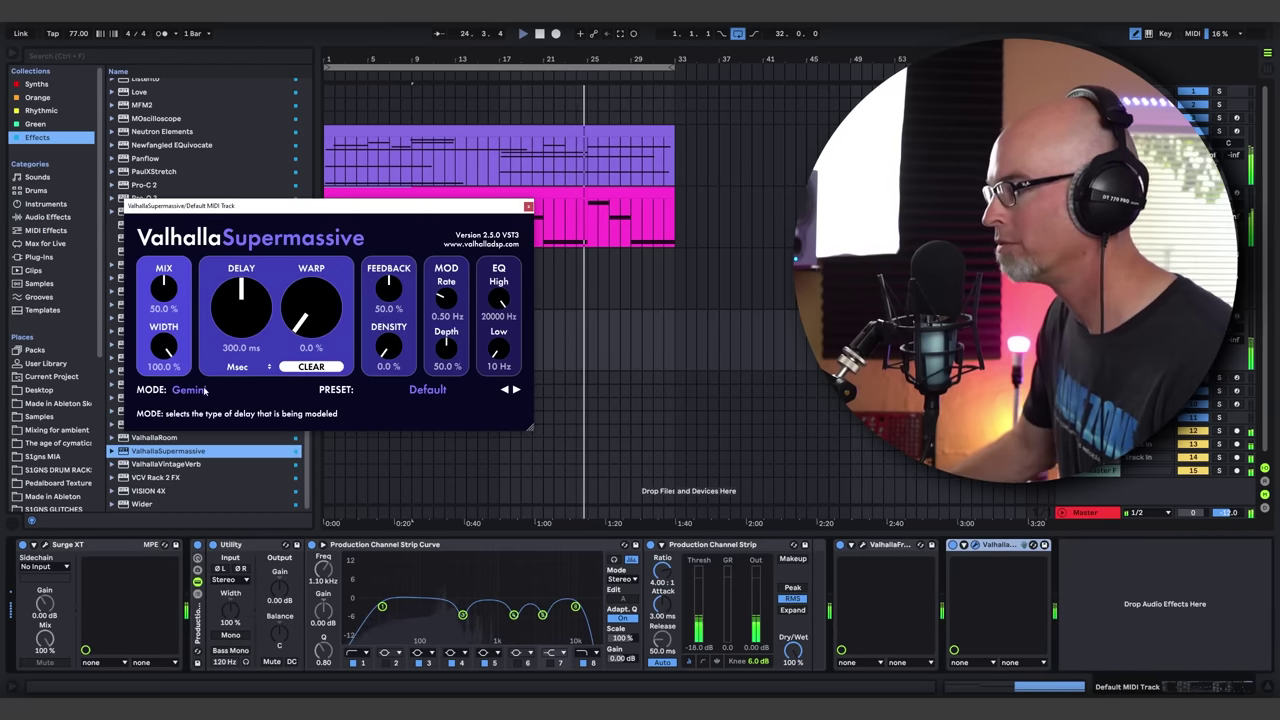
pyautogui.click(193, 392)
pyautogui.click(193, 392)
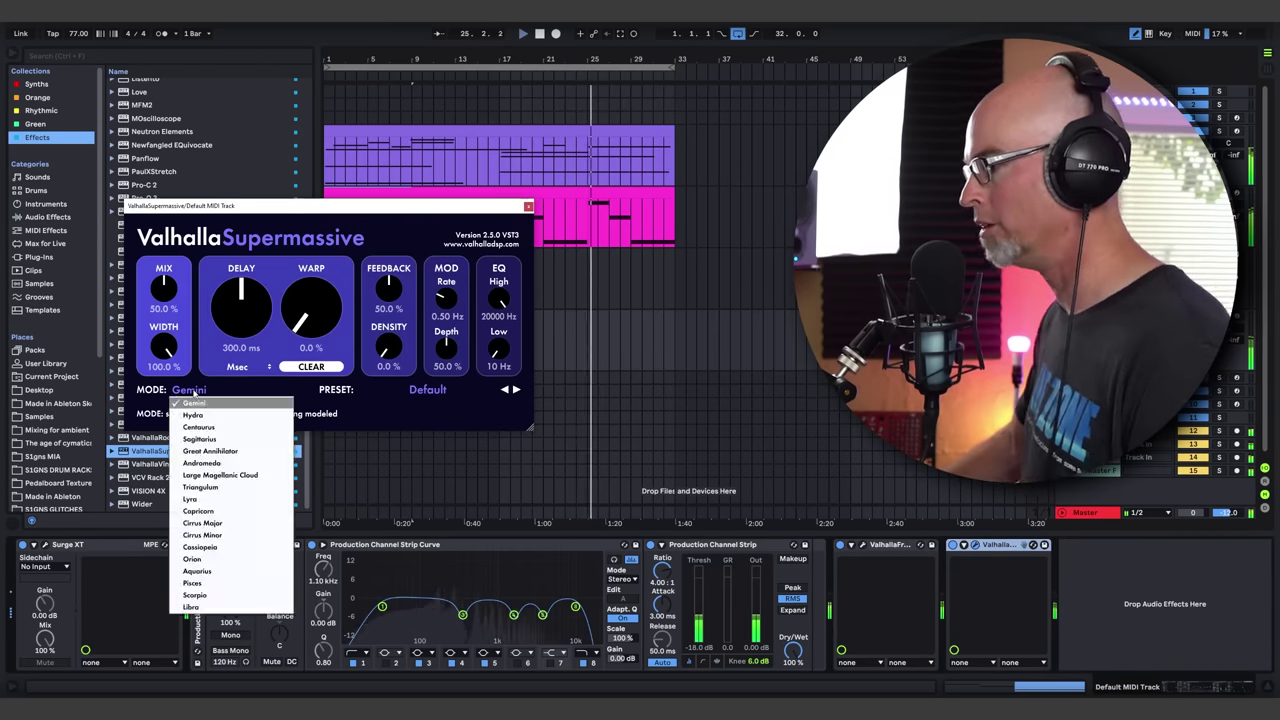
pyautogui.click(184, 390)
pyautogui.click(231, 497)
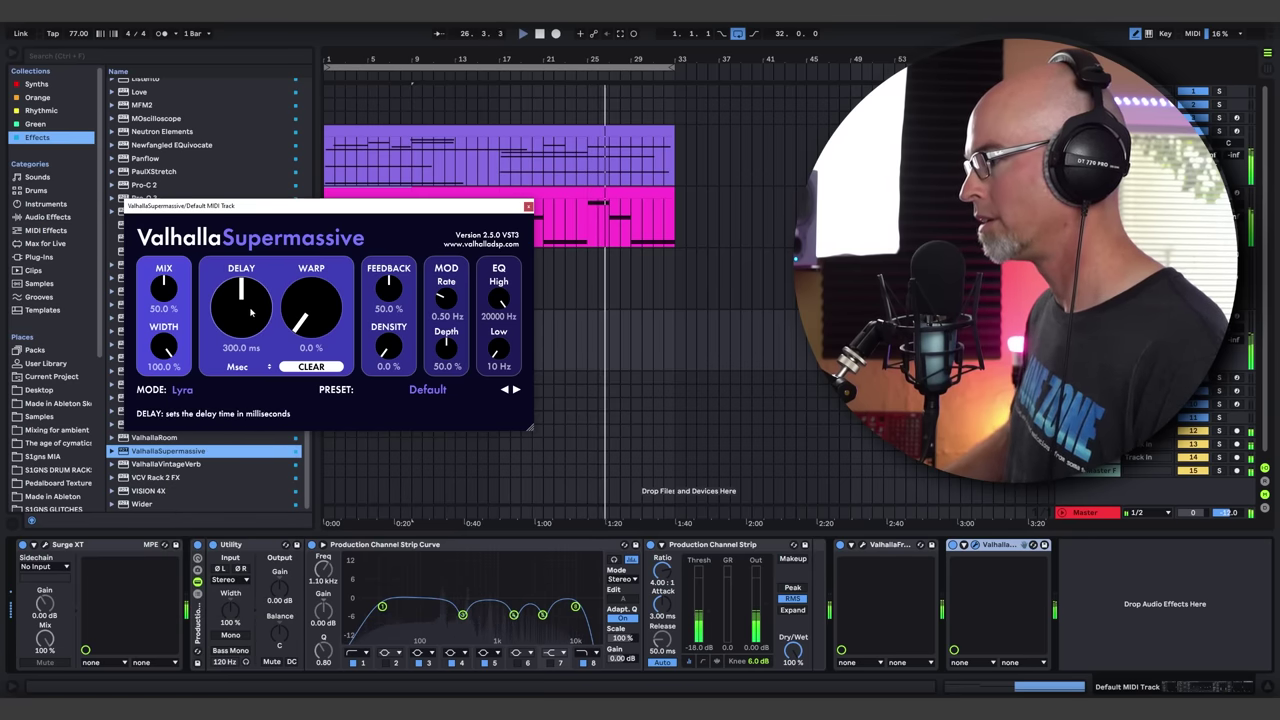
# Set Supermassive's mix to 60.8%, delay to 463.8 ms, warp to 48.4%, feedback to 74.4% and density to 64.4%, and hide the browser
pyautogui.moveTo(165, 293); pyautogui.dragTo(166, 291)
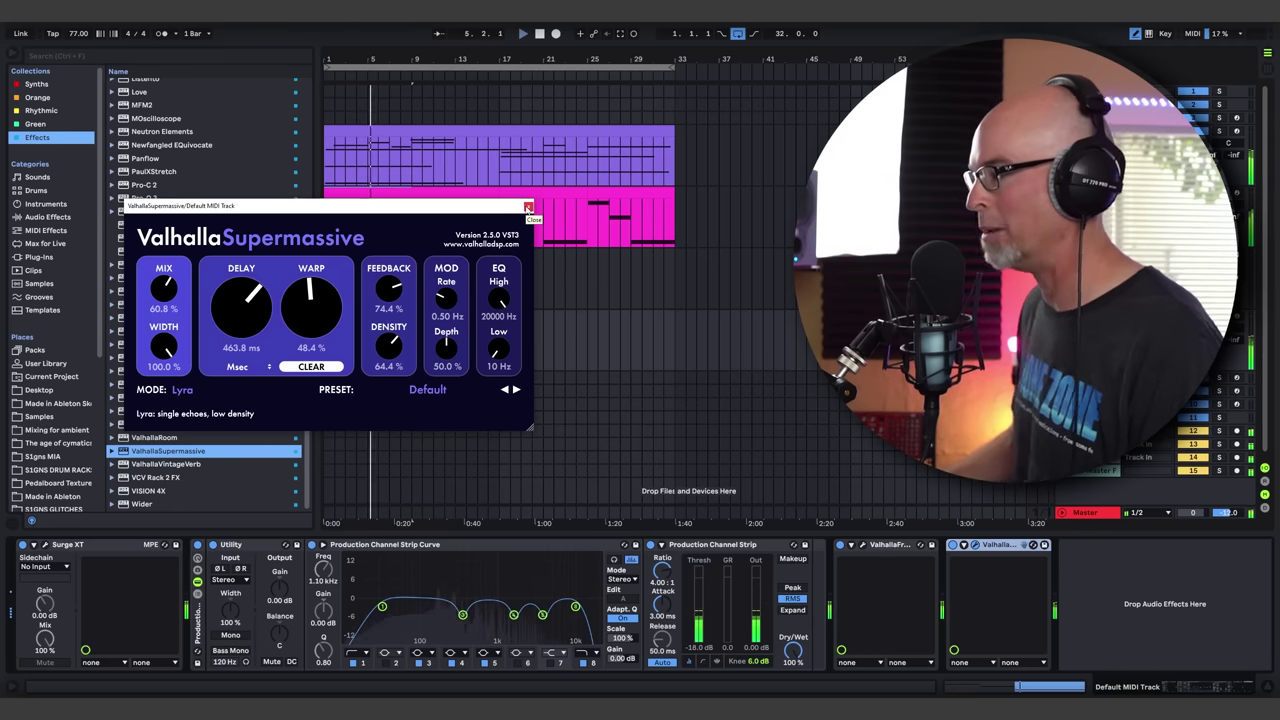
pyautogui.click(528, 208)
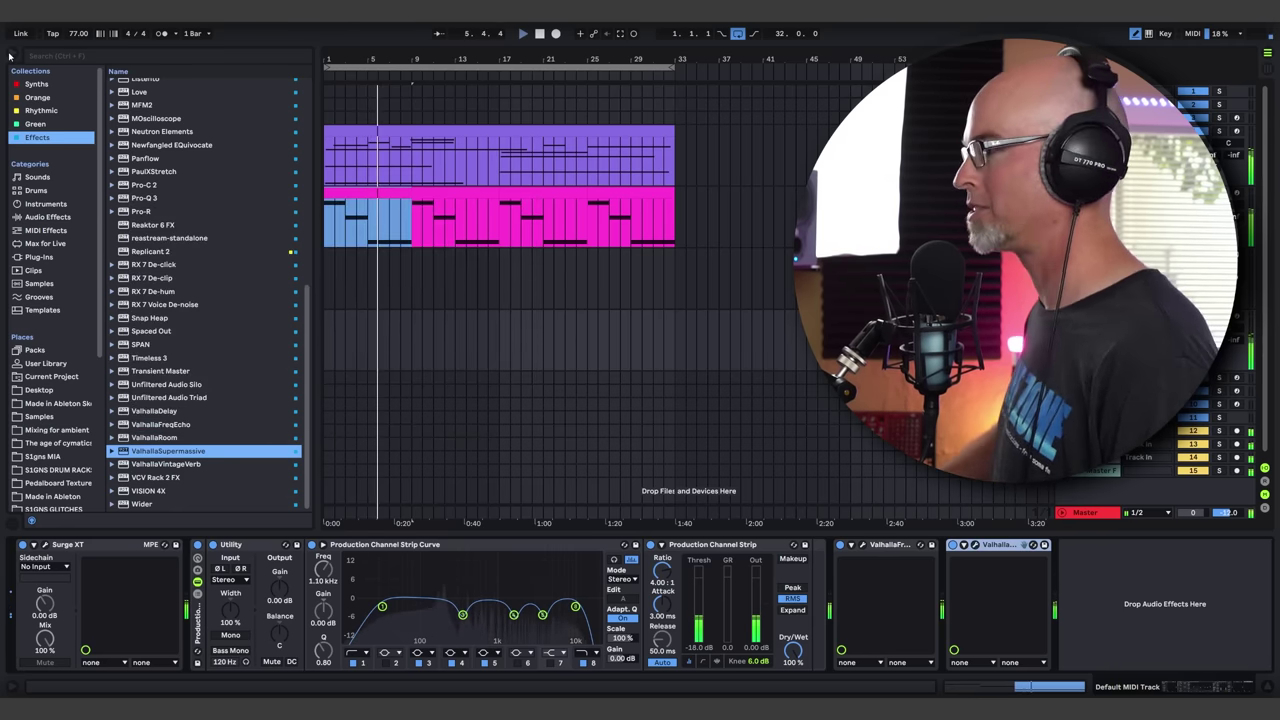
pyautogui.click(9, 56)
# Reopen ValhallaSupermassive and lower its mix to about 50.8%
pyautogui.click(975, 544)
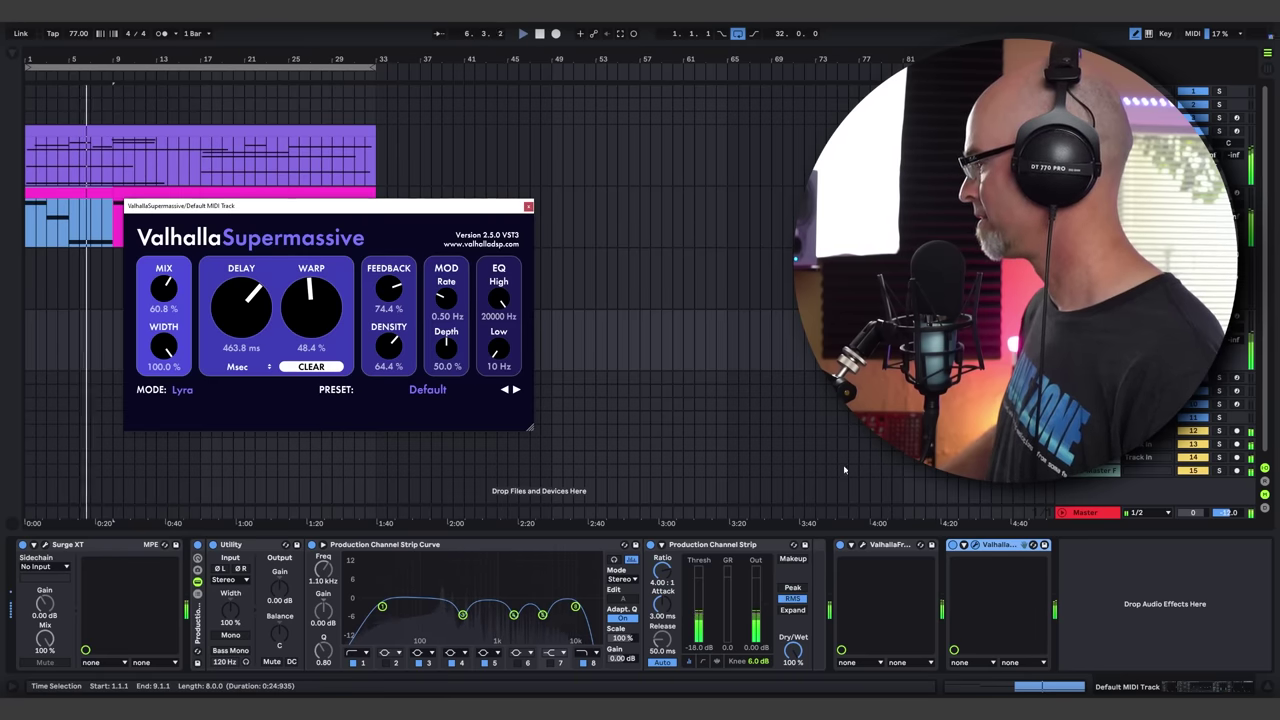
pyautogui.moveTo(164, 289); pyautogui.dragTo(164, 314)
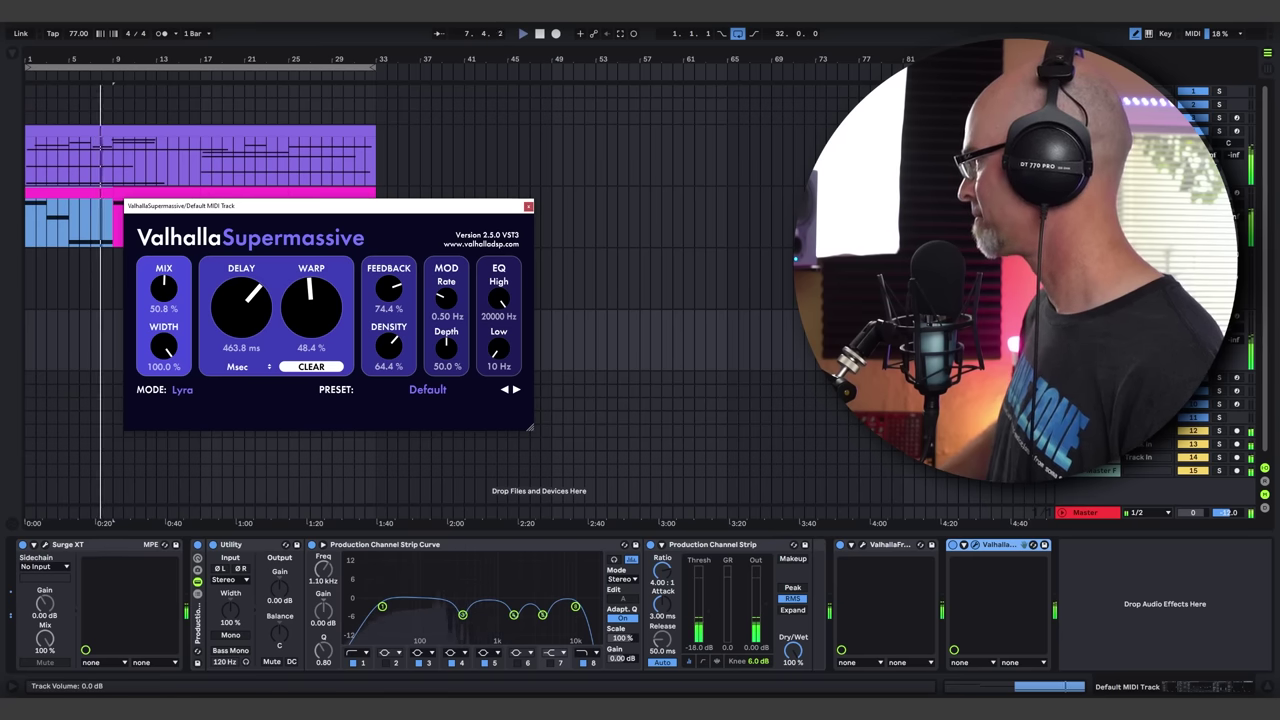
pyautogui.click(528, 206)
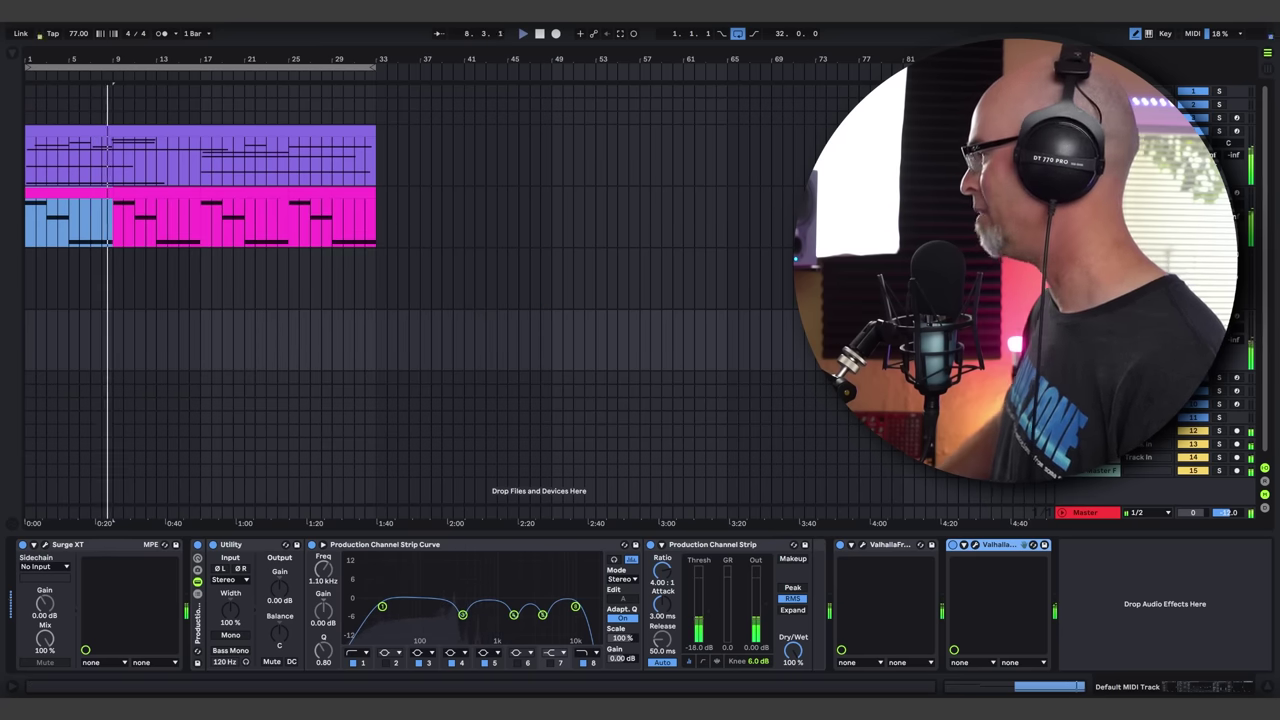
# Open the Stochas editor on the stochas track to review the note grid, and close it again
pyautogui.click(163, 449)
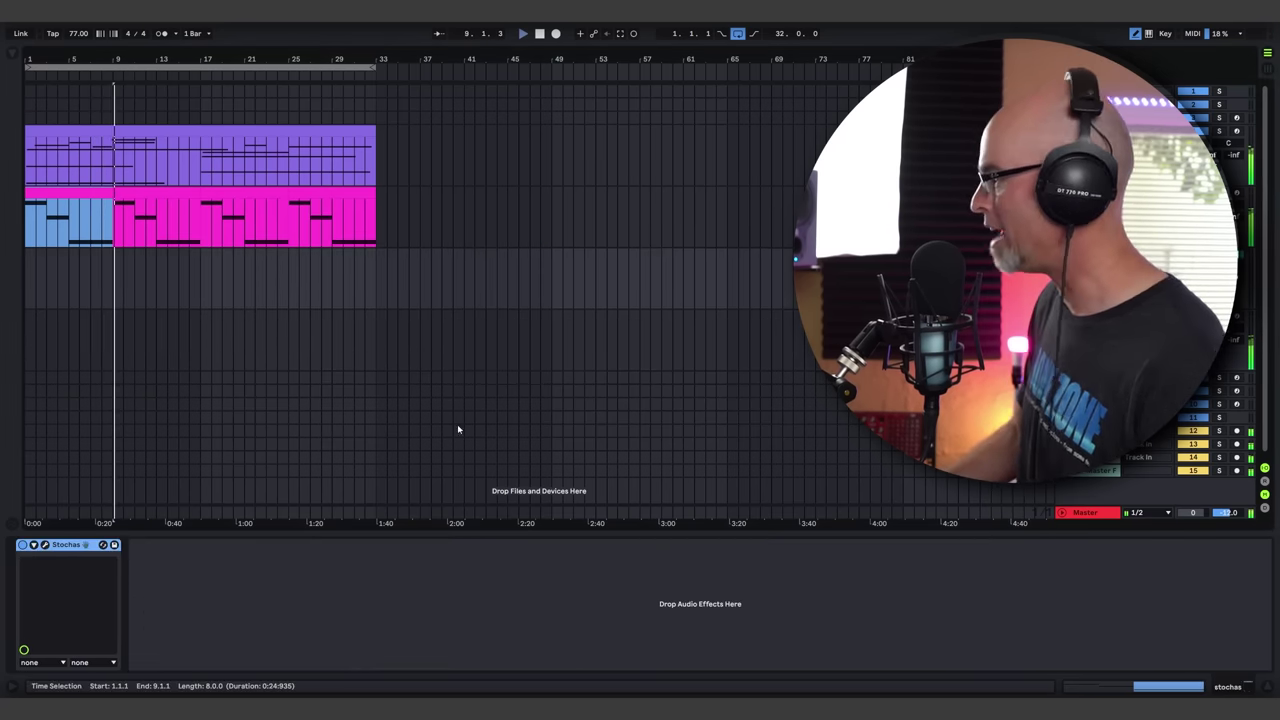
pyautogui.click(44, 544)
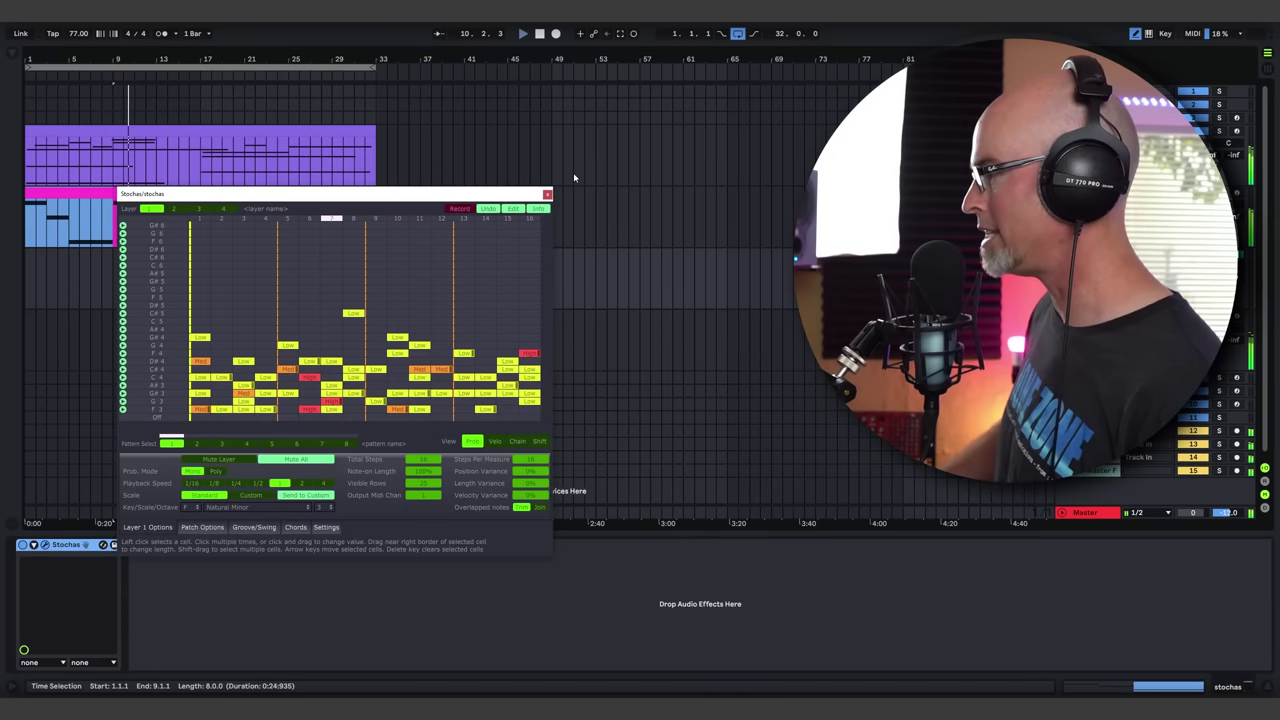
pyautogui.click(547, 195)
# Switch oscillator 2 of the Surge XT patch to the Wavetable type and load the rhythmic Sparkly 1 wavetable
pyautogui.press('Down')
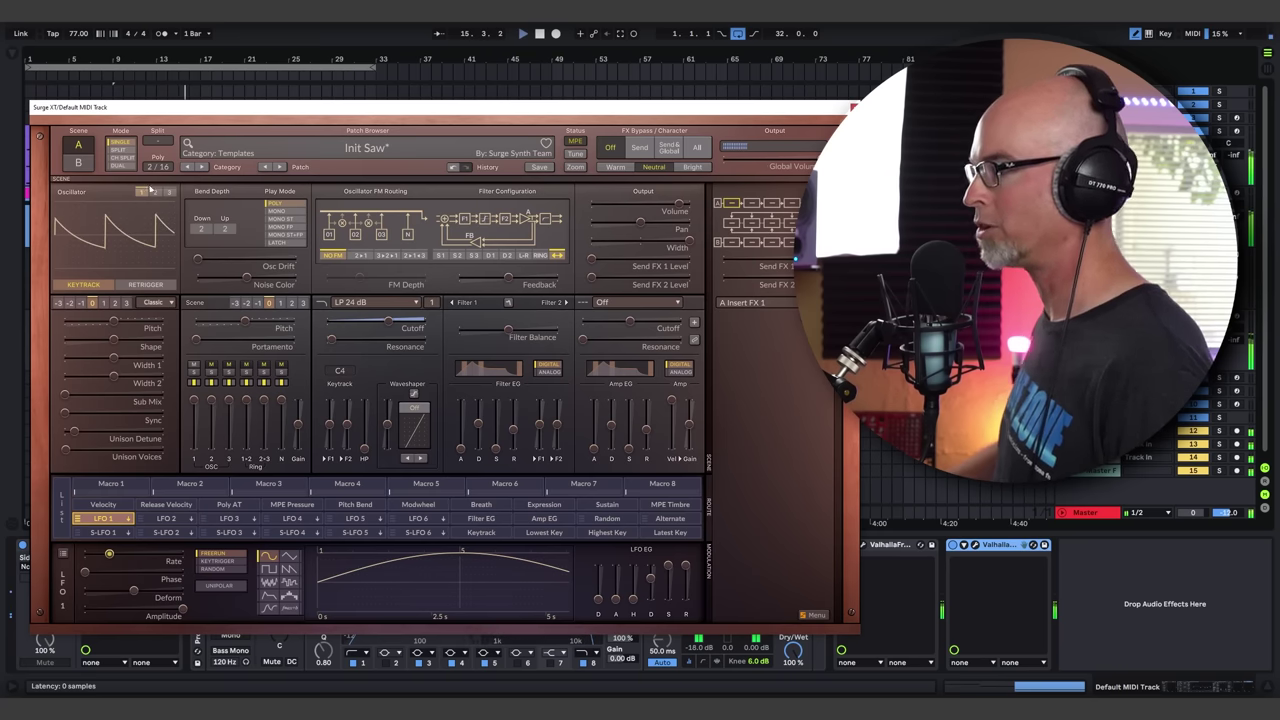
pyautogui.click(169, 303)
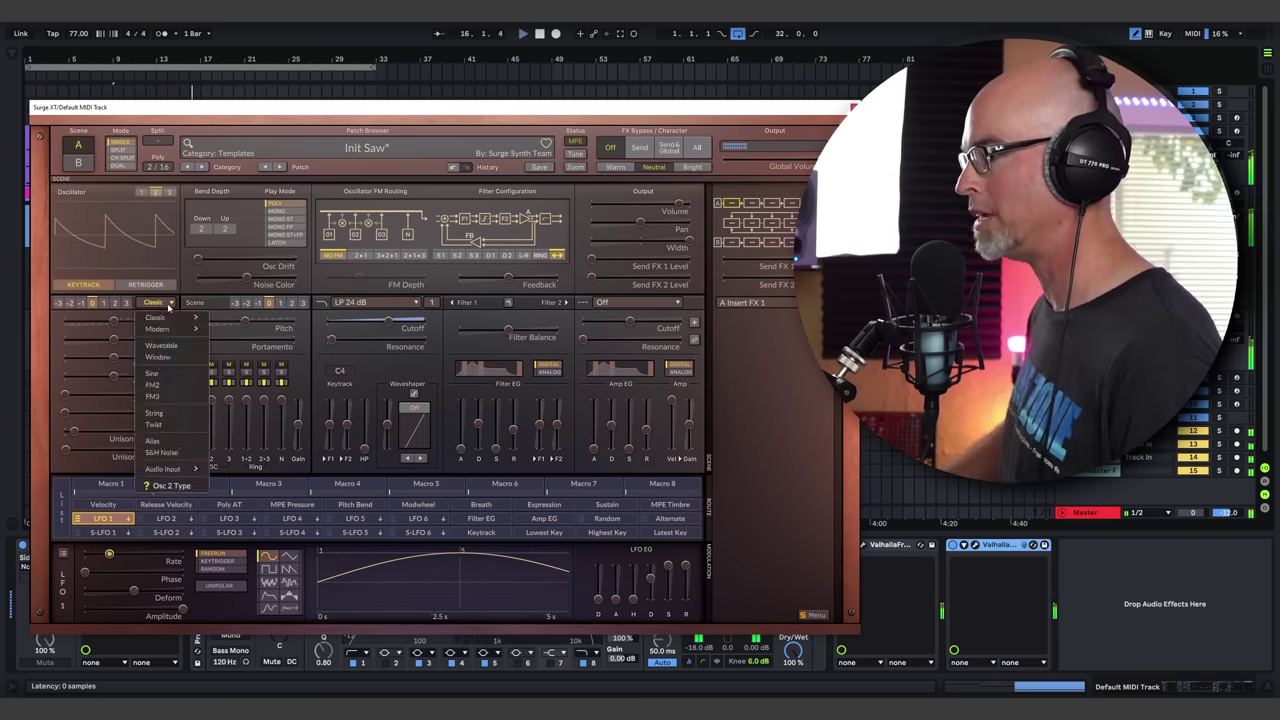
pyautogui.click(163, 347)
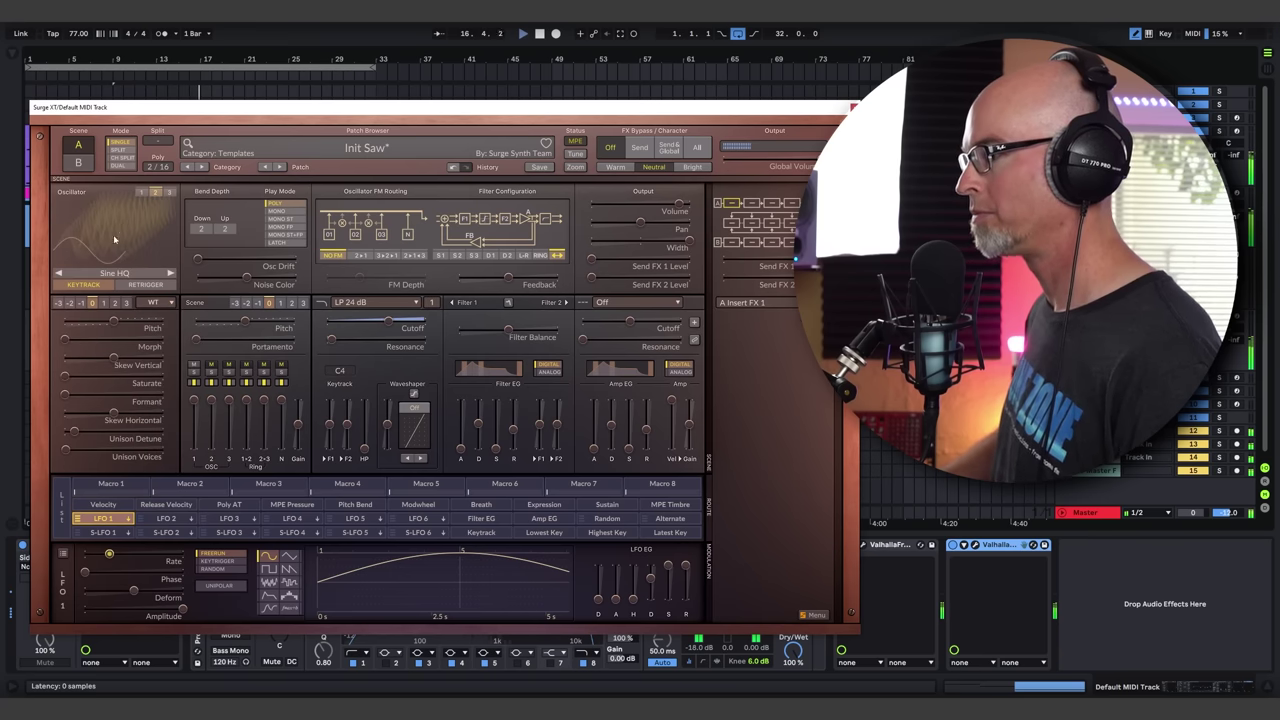
pyautogui.click(118, 272)
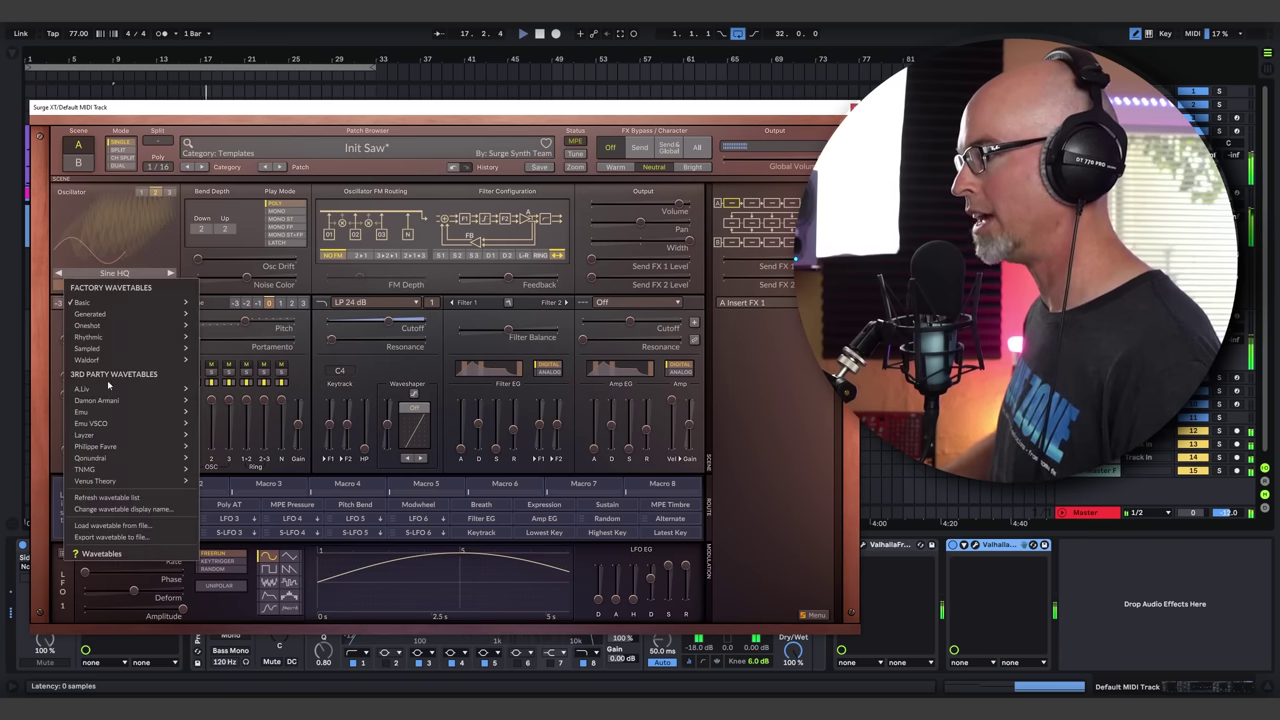
pyautogui.moveTo(101, 337)
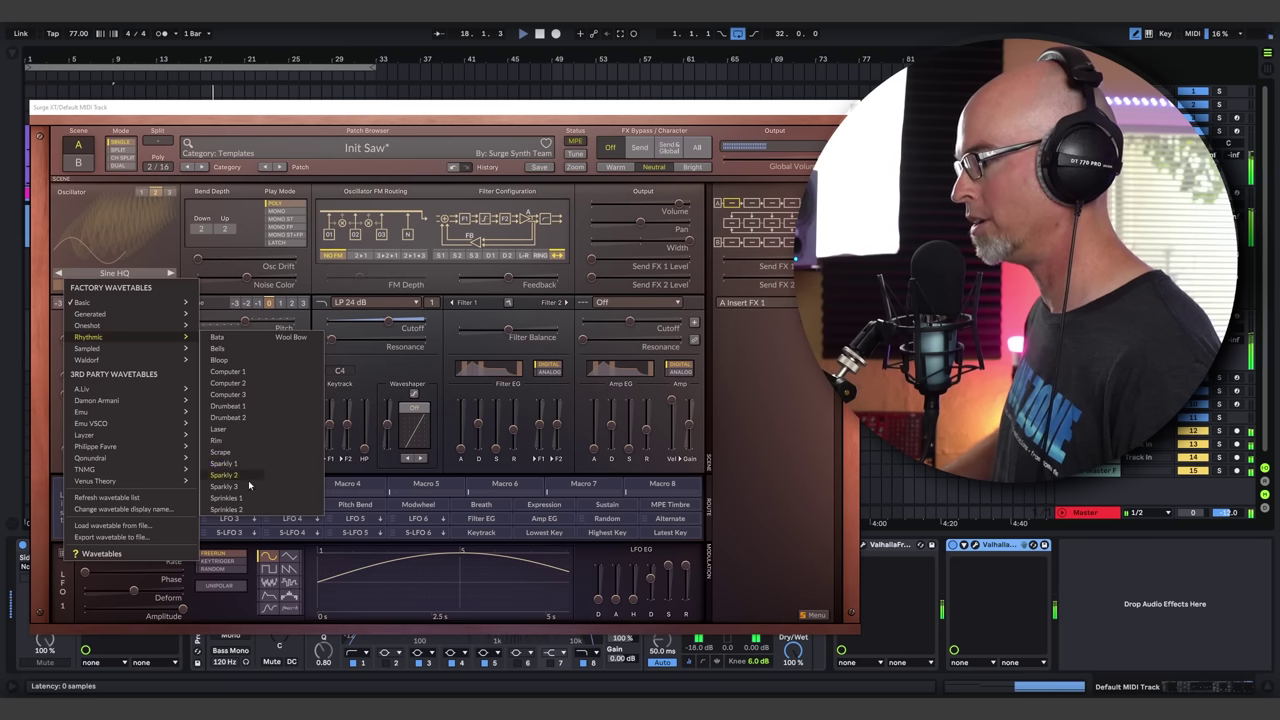
pyautogui.click(223, 464)
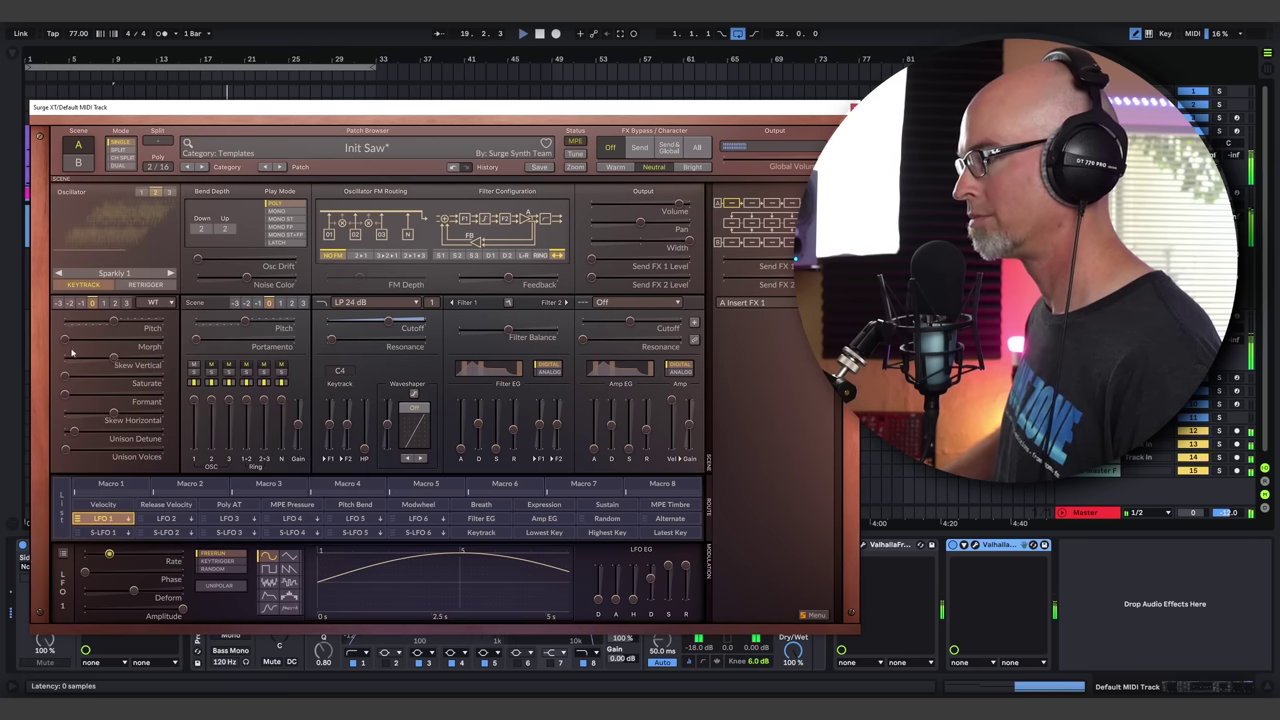
# Change oscillator 2's wavetable to Sprinkles 2 and set its morph slightly past the middle
pyautogui.moveTo(66, 342); pyautogui.dragTo(90, 342)
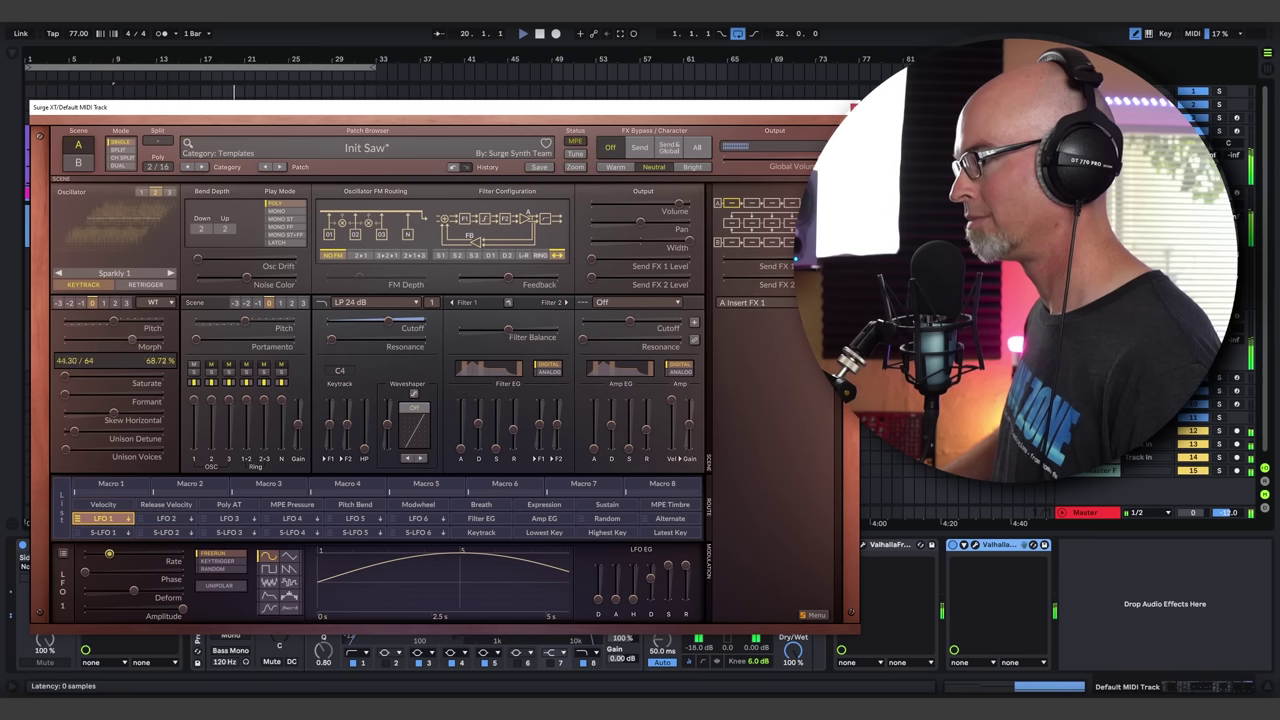
pyautogui.click(171, 273)
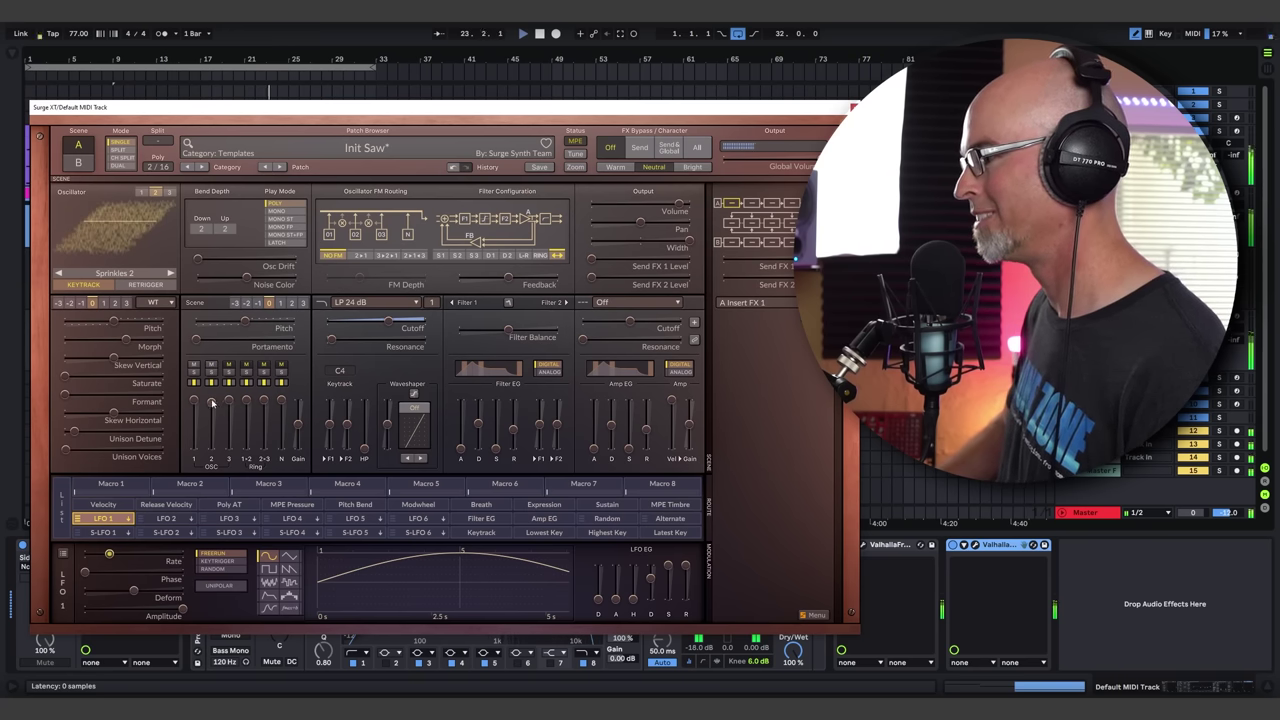
pyautogui.moveTo(126, 340); pyautogui.dragTo(123, 340)
# Fine-tune oscillator 2's mixer level, drop its pitch by one octave, and close the Surge XT window
pyautogui.moveTo(211, 403); pyautogui.dragTo(211, 398)
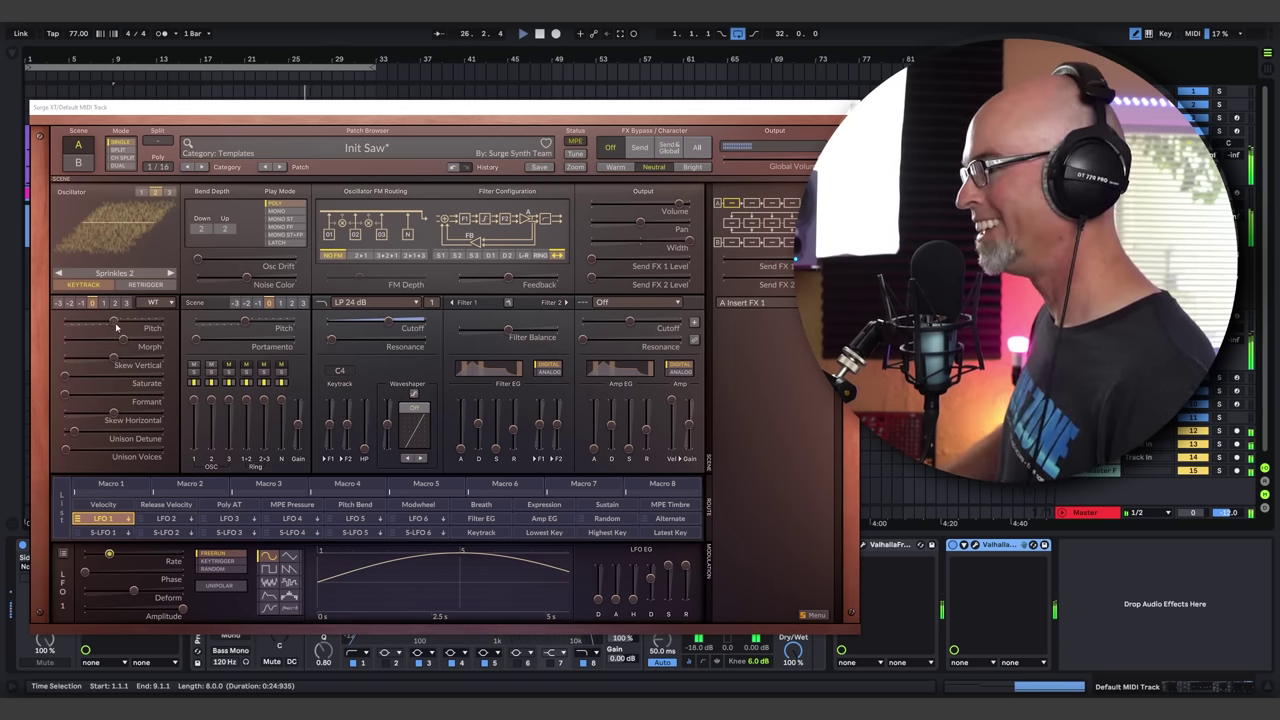
pyautogui.click(80, 304)
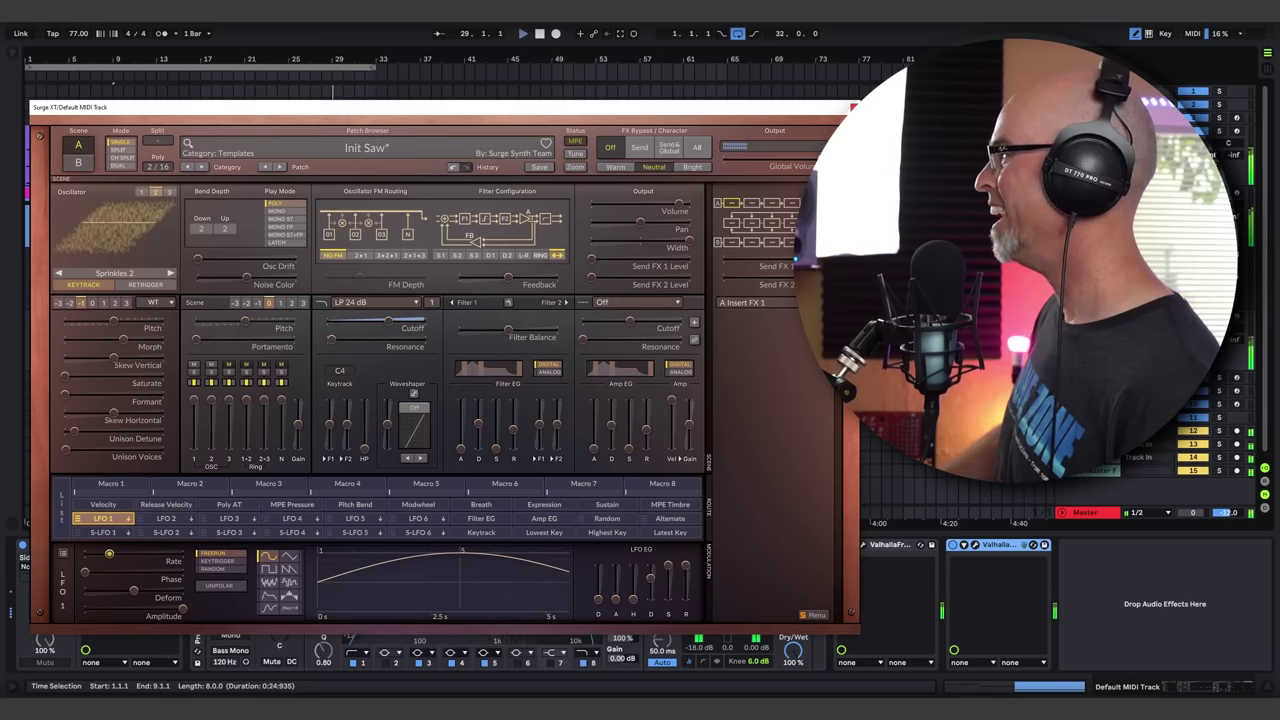
pyautogui.click(854, 107)
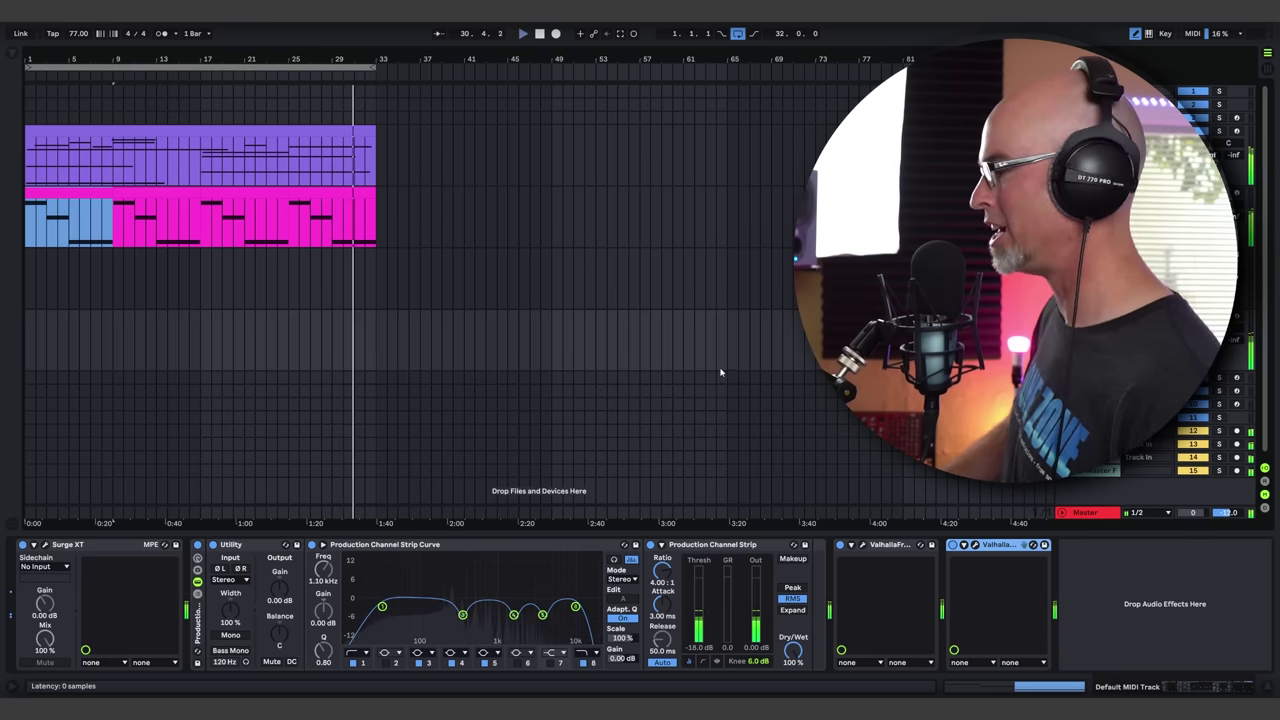
# Reopen Surge XT, modulate filter 1's cutoff with Velocity by a small positive amount, and close the synth window
pyautogui.hotkey('ctrl', 'alt', 'p')
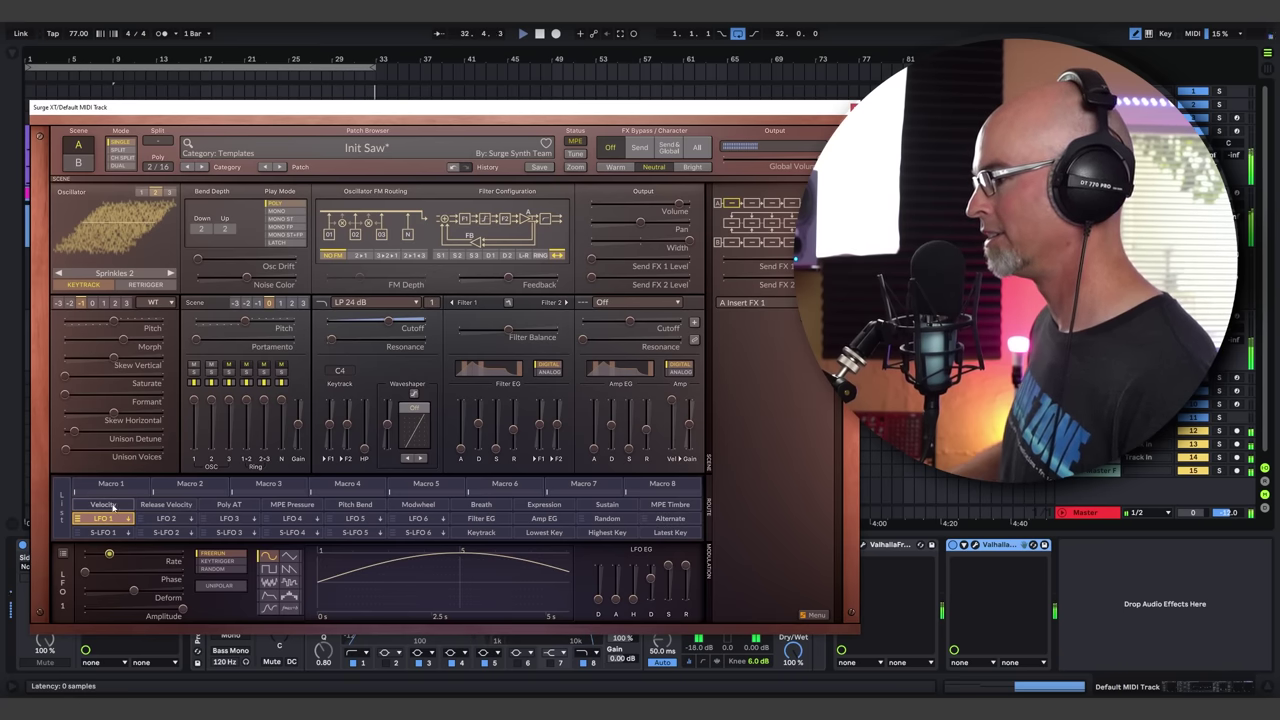
pyautogui.click(112, 505)
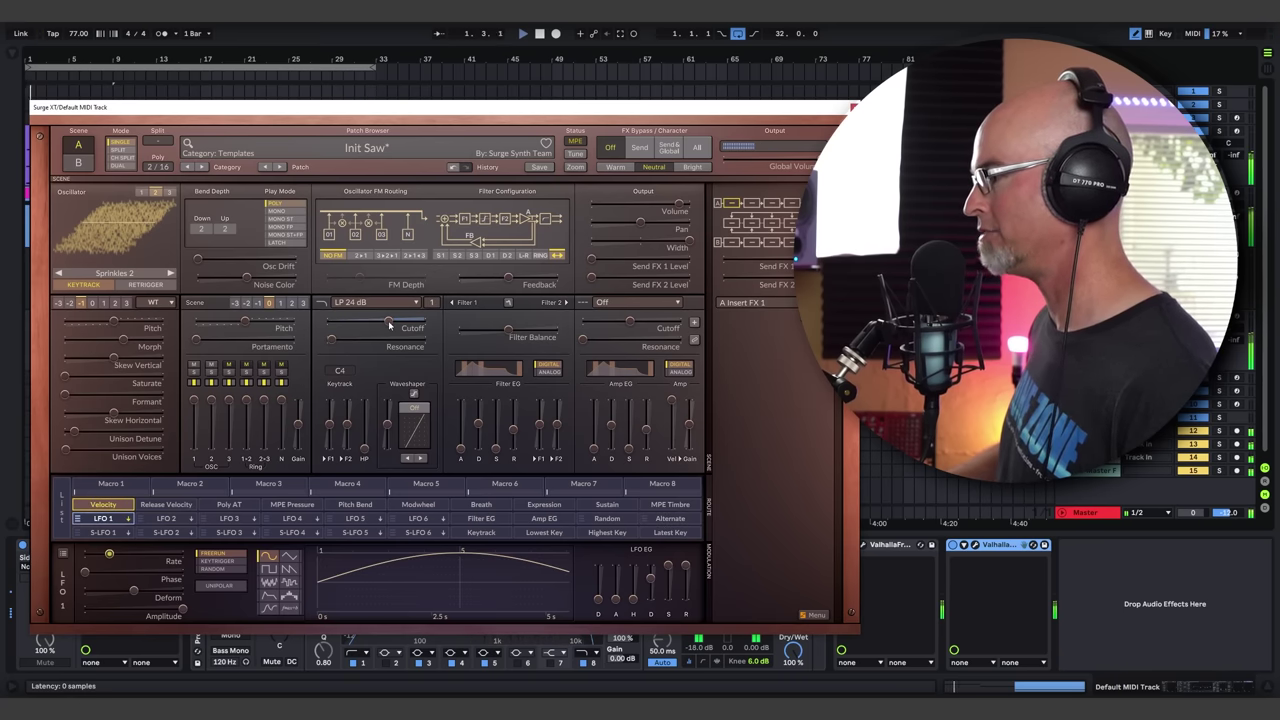
pyautogui.click(104, 505)
pyautogui.moveTo(393, 319); pyautogui.dragTo(400, 319)
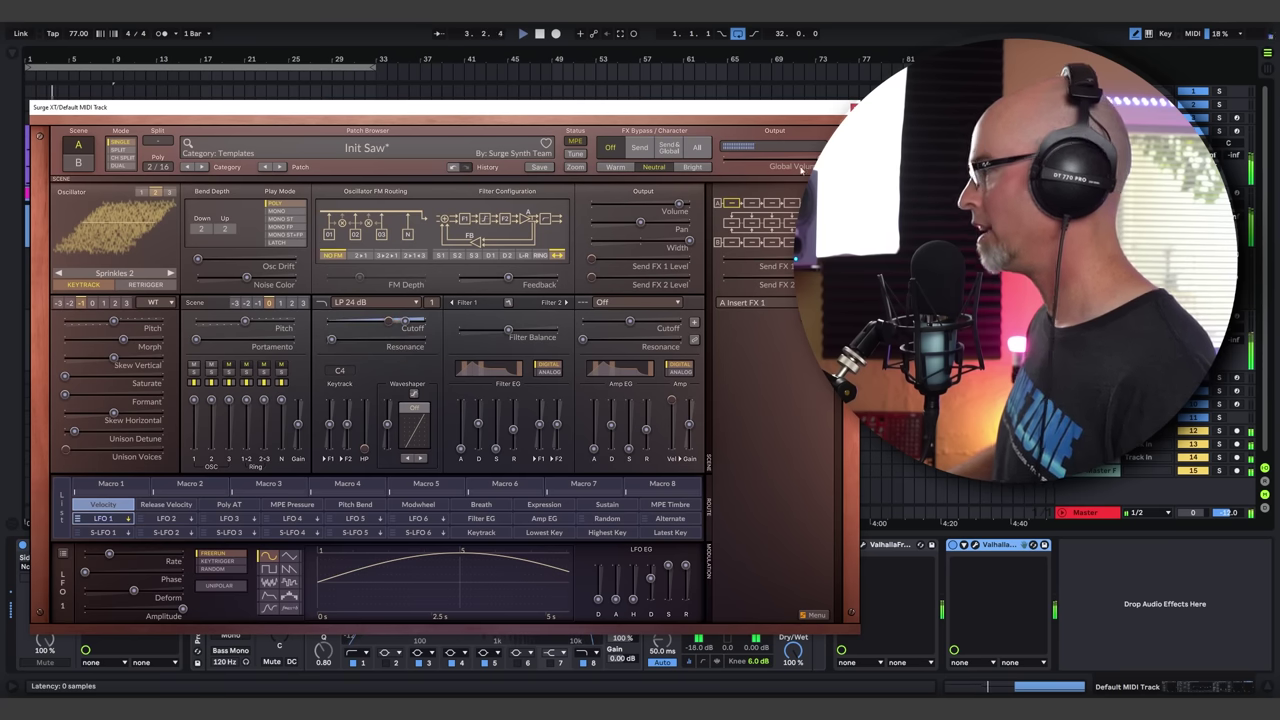
pyautogui.click(854, 107)
# Set the velocity variance to 80% in the Stochas sequencer on the stochas track, and close its editor
pyautogui.click(1140, 256)
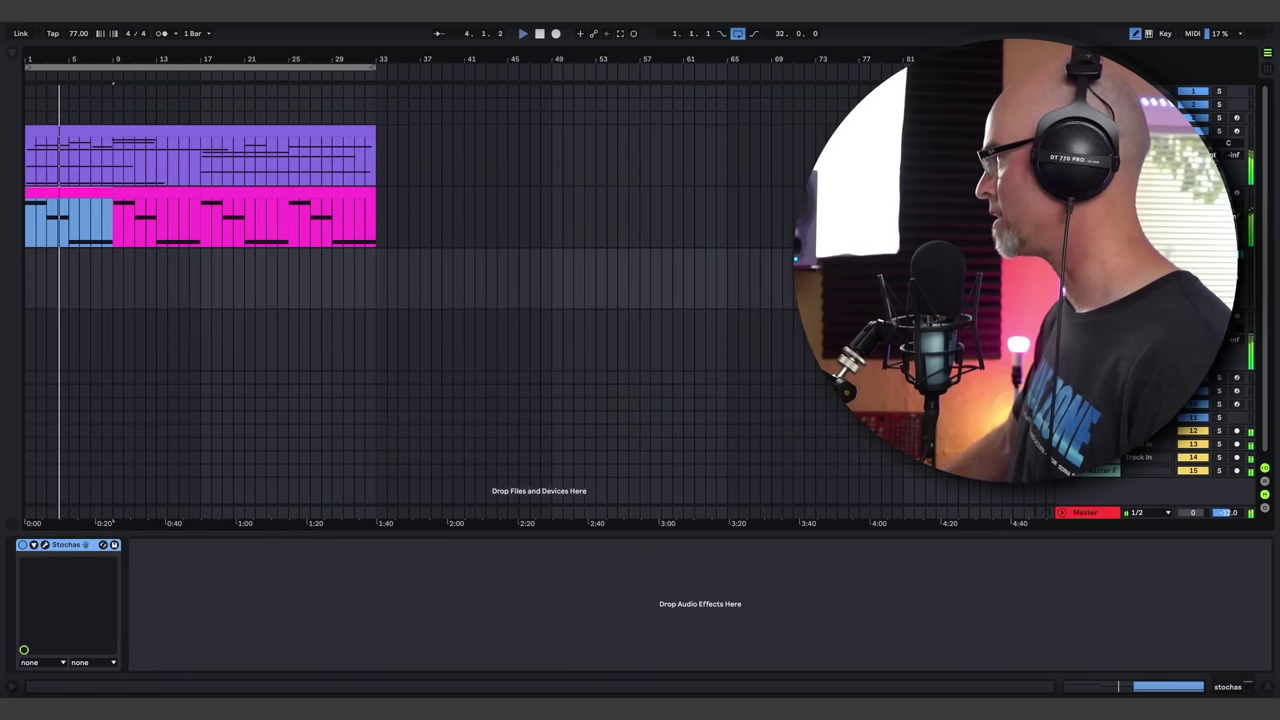
pyautogui.click(45, 545)
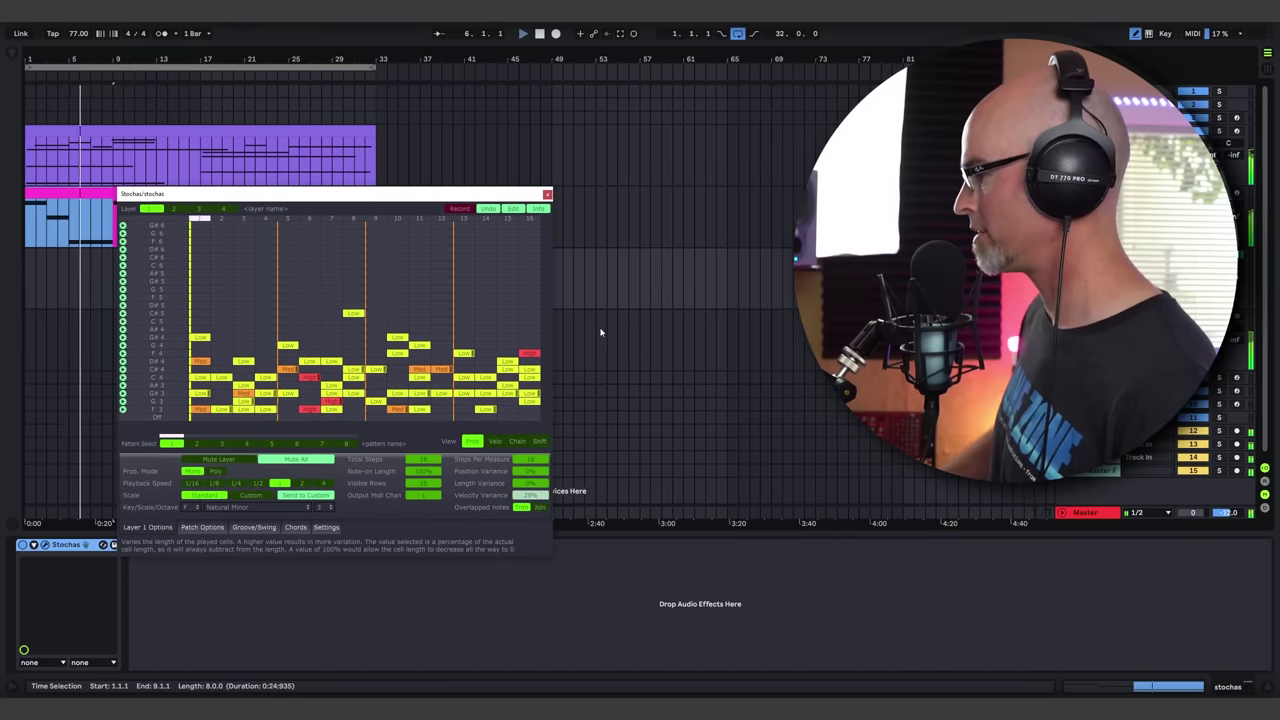
pyautogui.moveTo(529, 495); pyautogui.dragTo(558, 388)
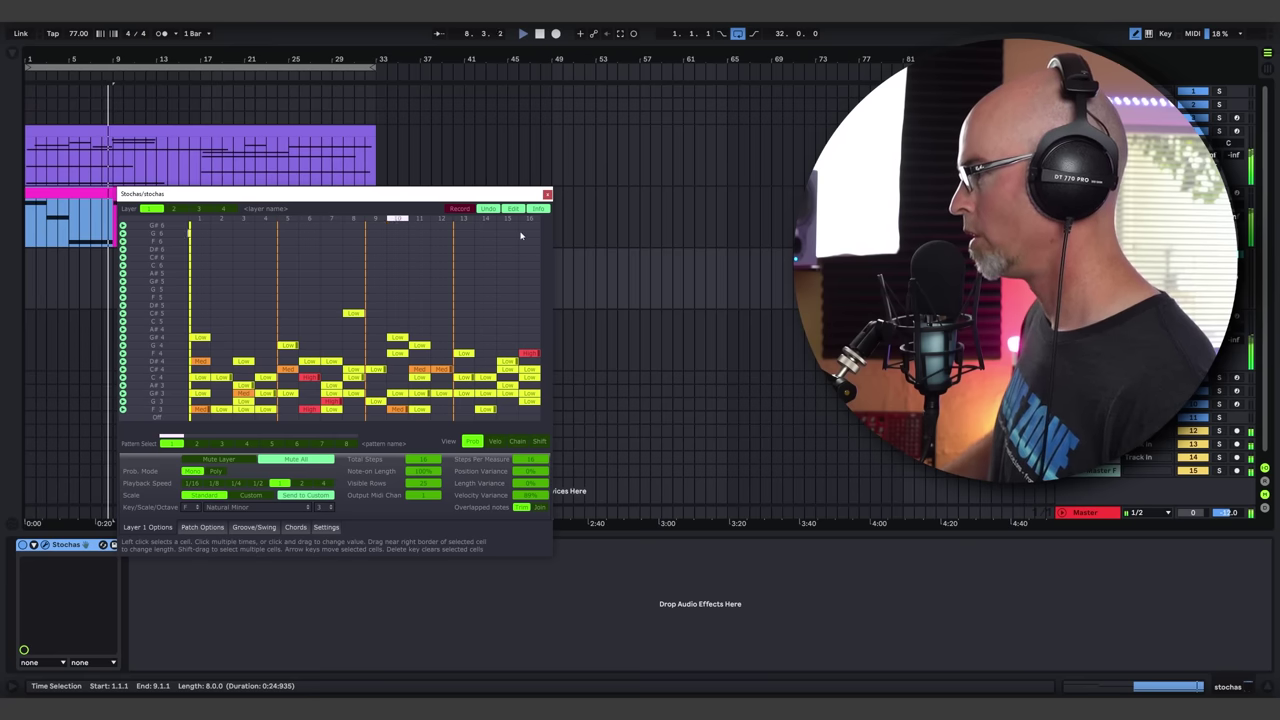
pyautogui.click(547, 194)
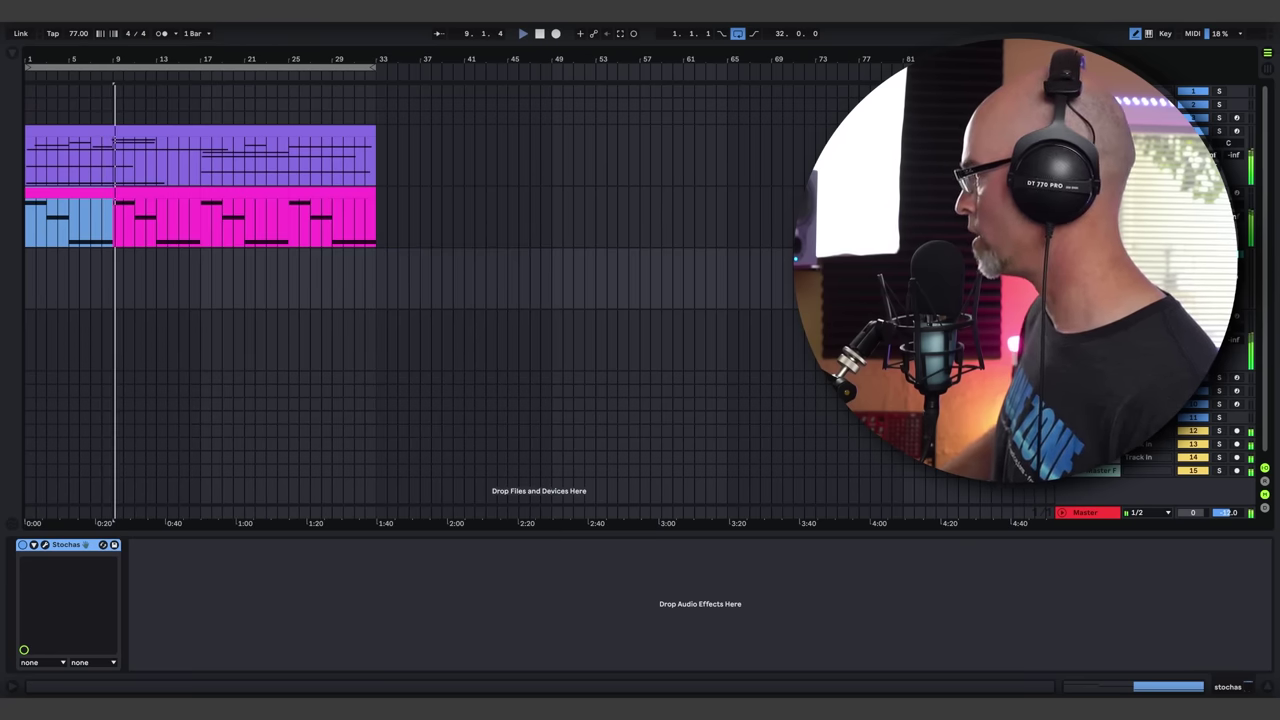
# Increase Velocity's modulation depth on Surge XT's filter 1 cutoff, trim it back slightly, and close the synth window
pyautogui.click(1087, 316)
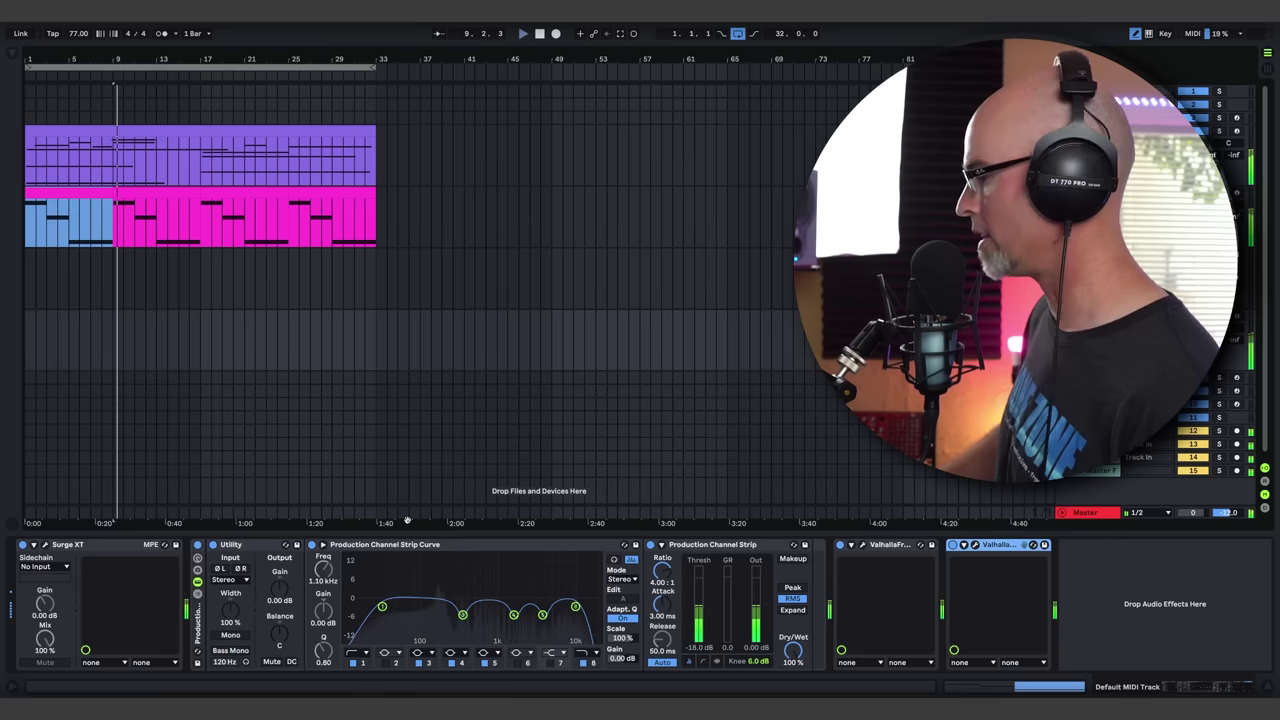
pyautogui.click(46, 545)
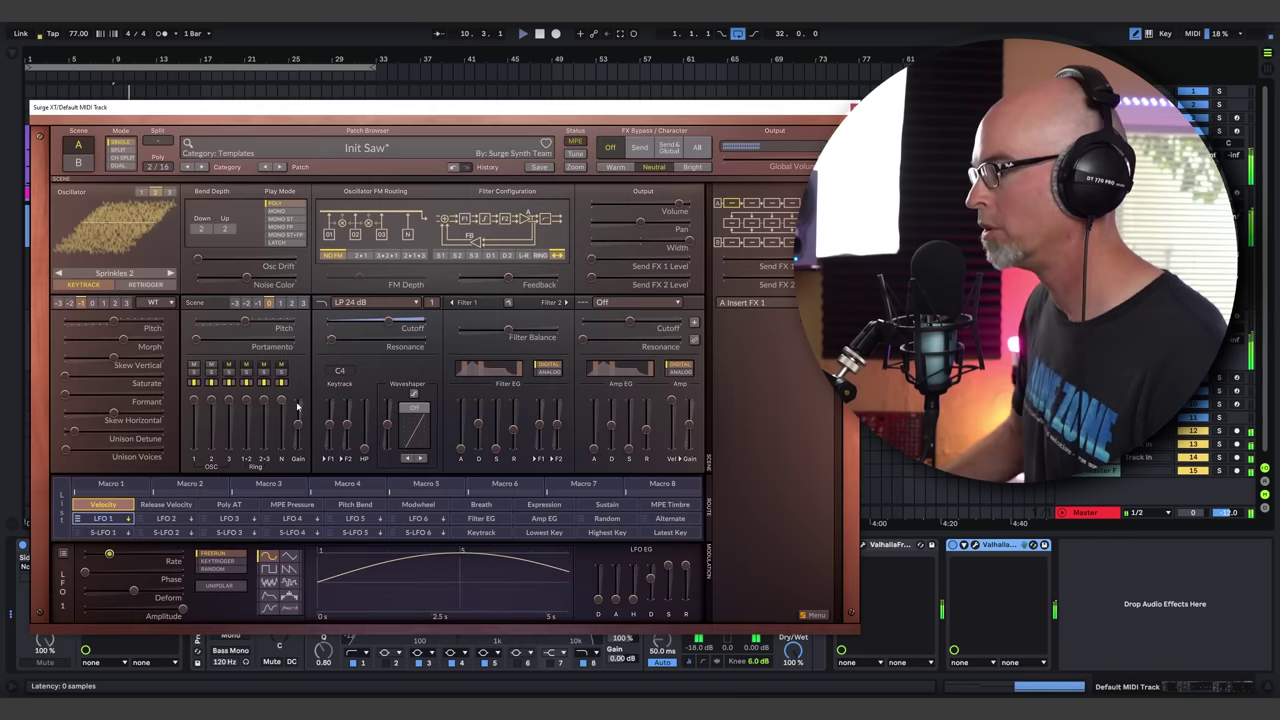
pyautogui.click(97, 505)
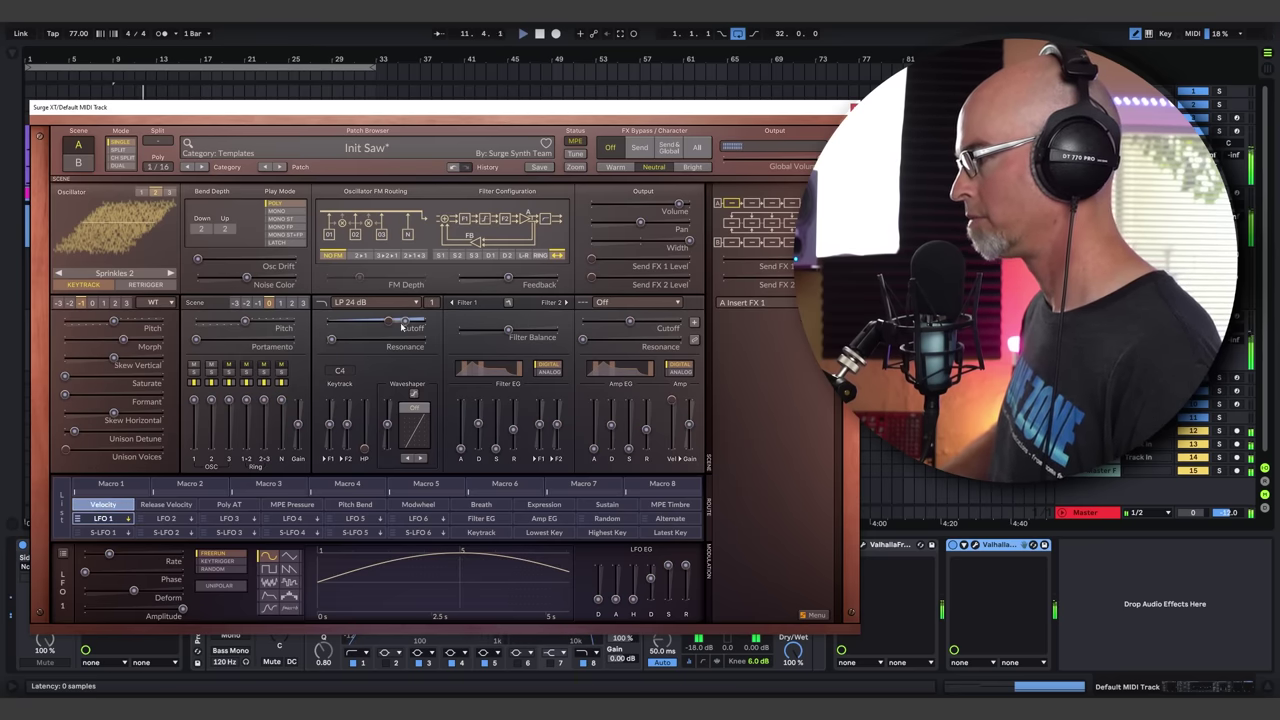
pyautogui.moveTo(404, 326); pyautogui.dragTo(412, 324)
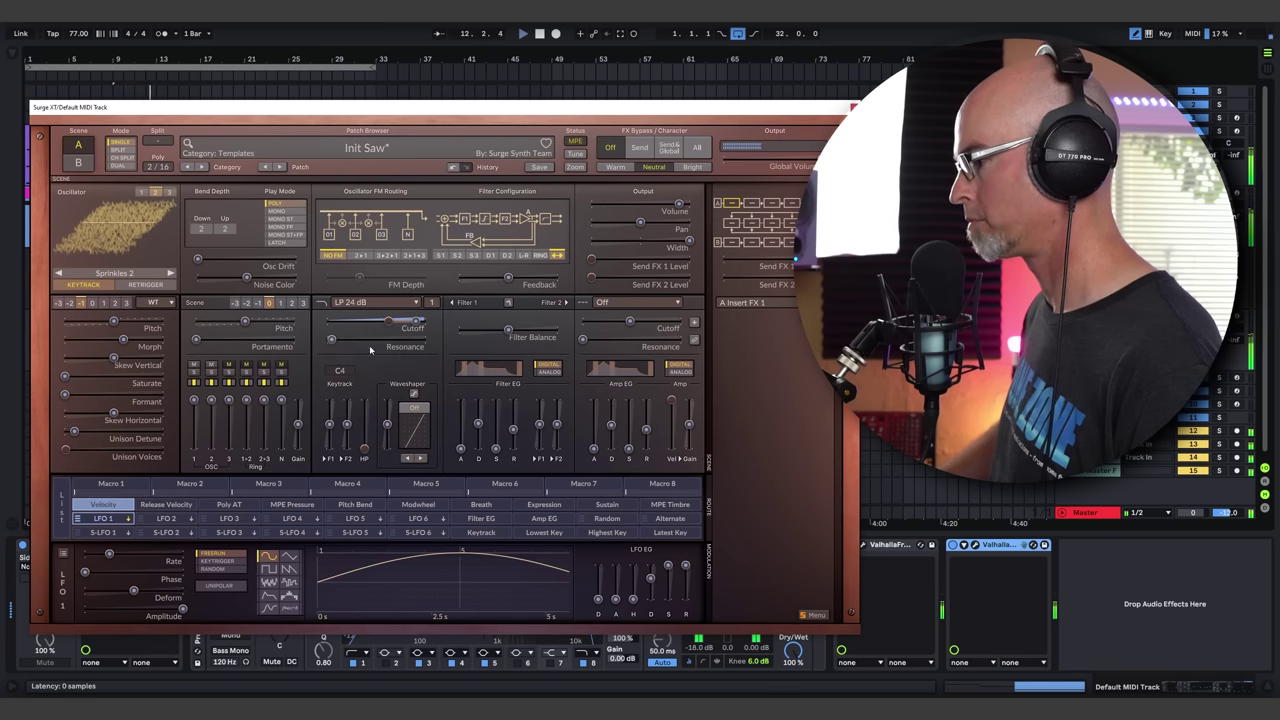
pyautogui.click(100, 504)
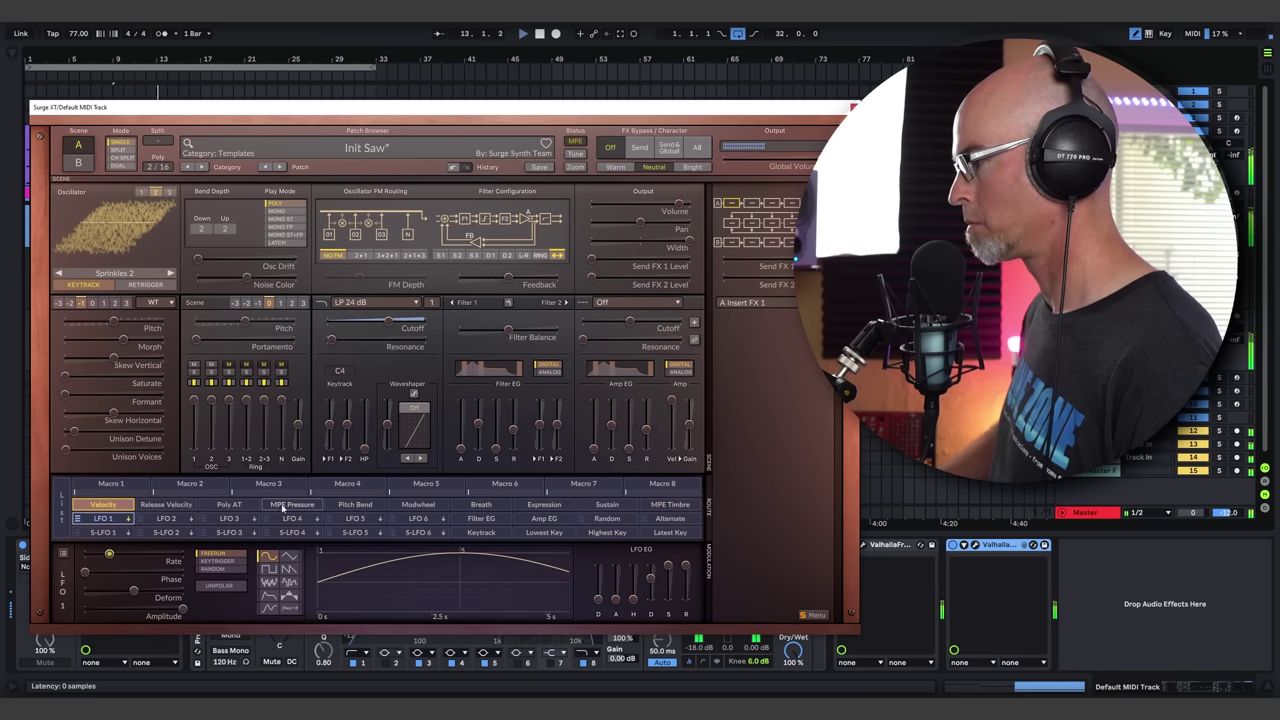
pyautogui.click(100, 505)
pyautogui.moveTo(416, 322); pyautogui.dragTo(410, 322)
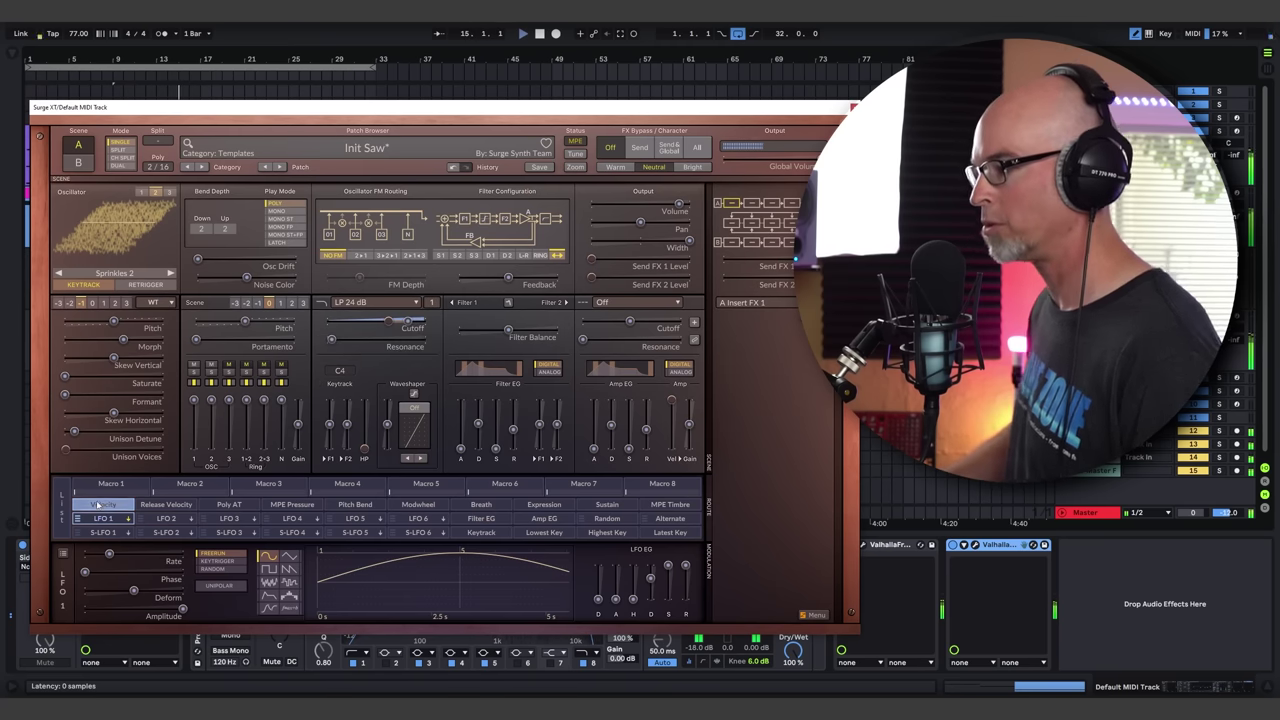
pyautogui.click(98, 505)
pyautogui.click(854, 107)
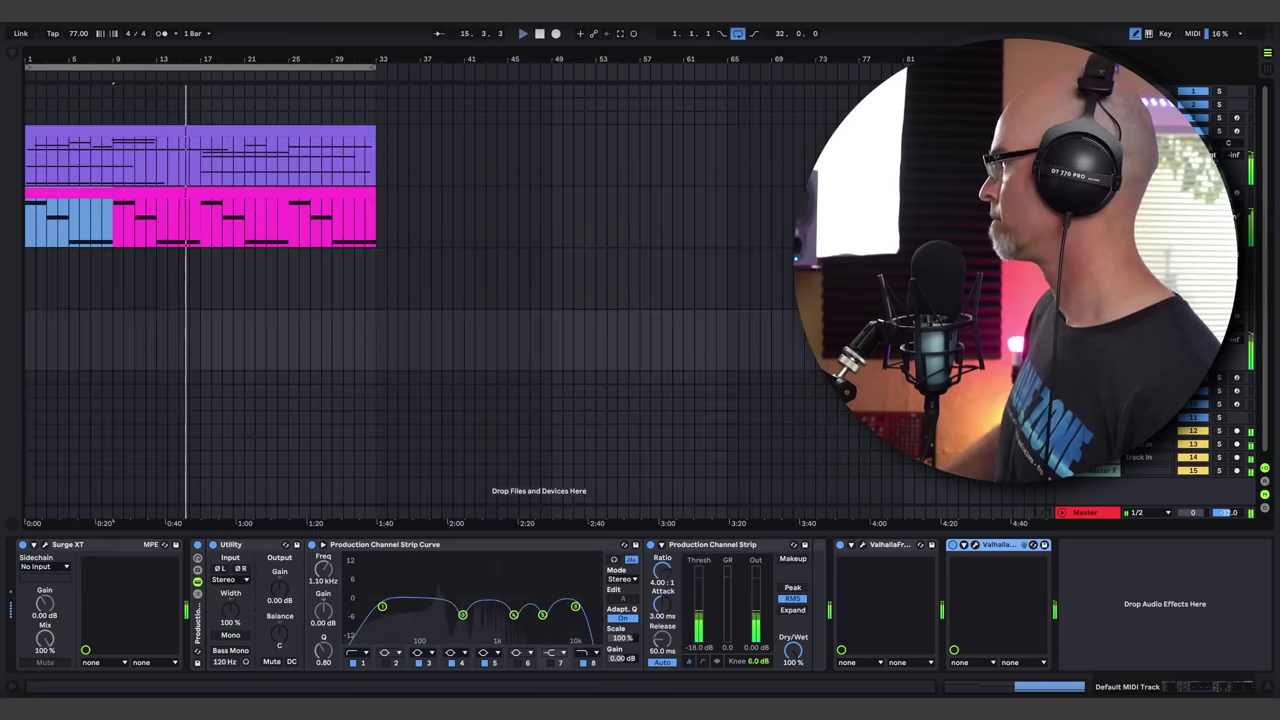
# Unfold the next empty MIDI track, load Vital onto it from the Synths collection, and hide the browser
pyautogui.press('Down')
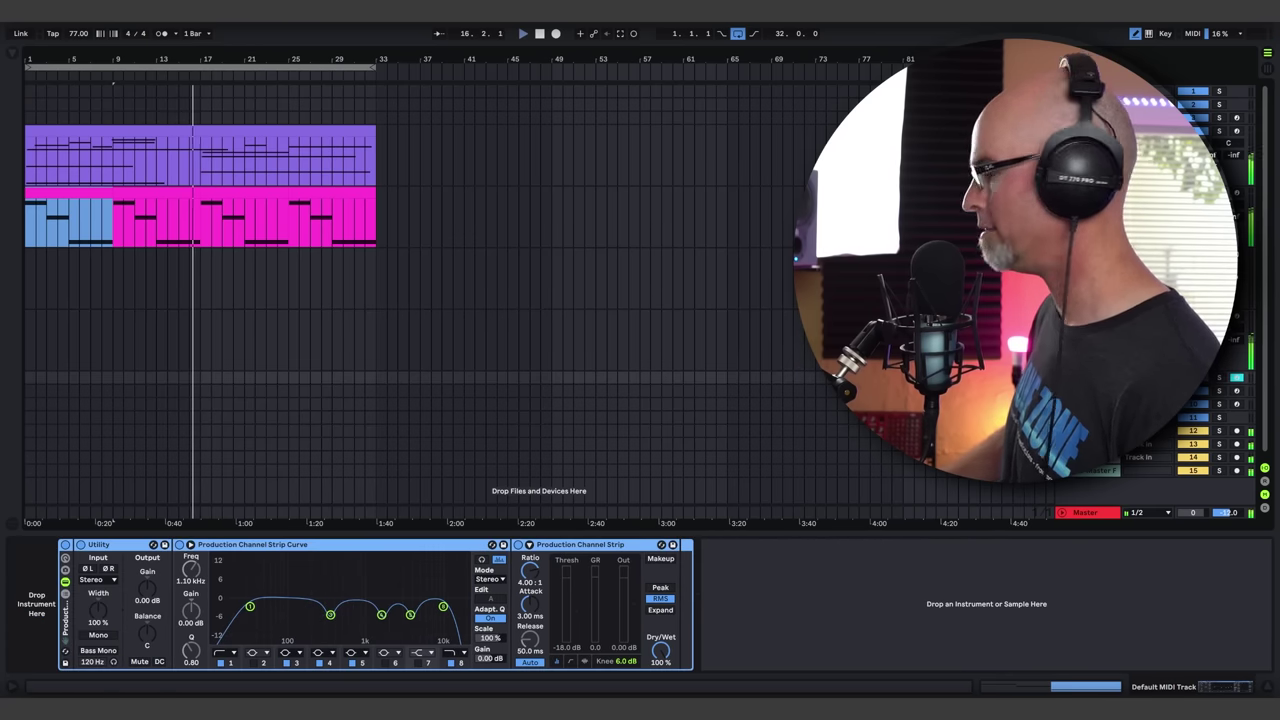
pyautogui.press('u')
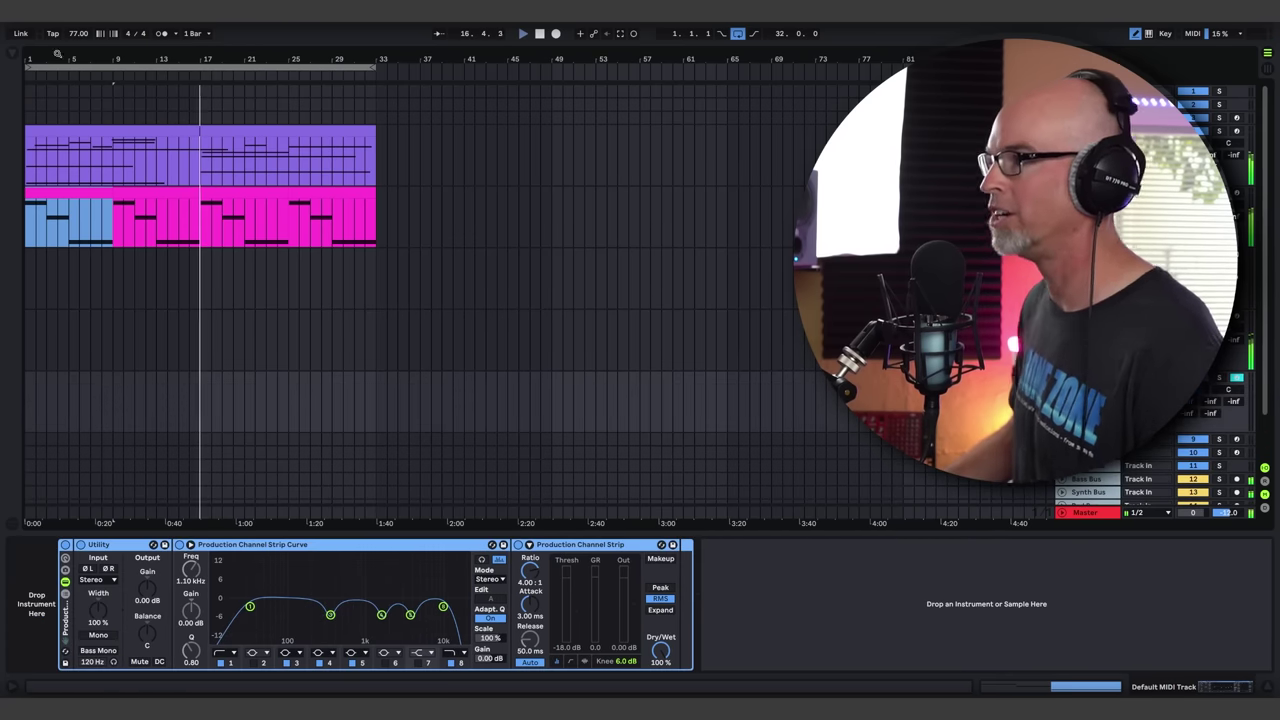
pyautogui.press('super+alt+b')
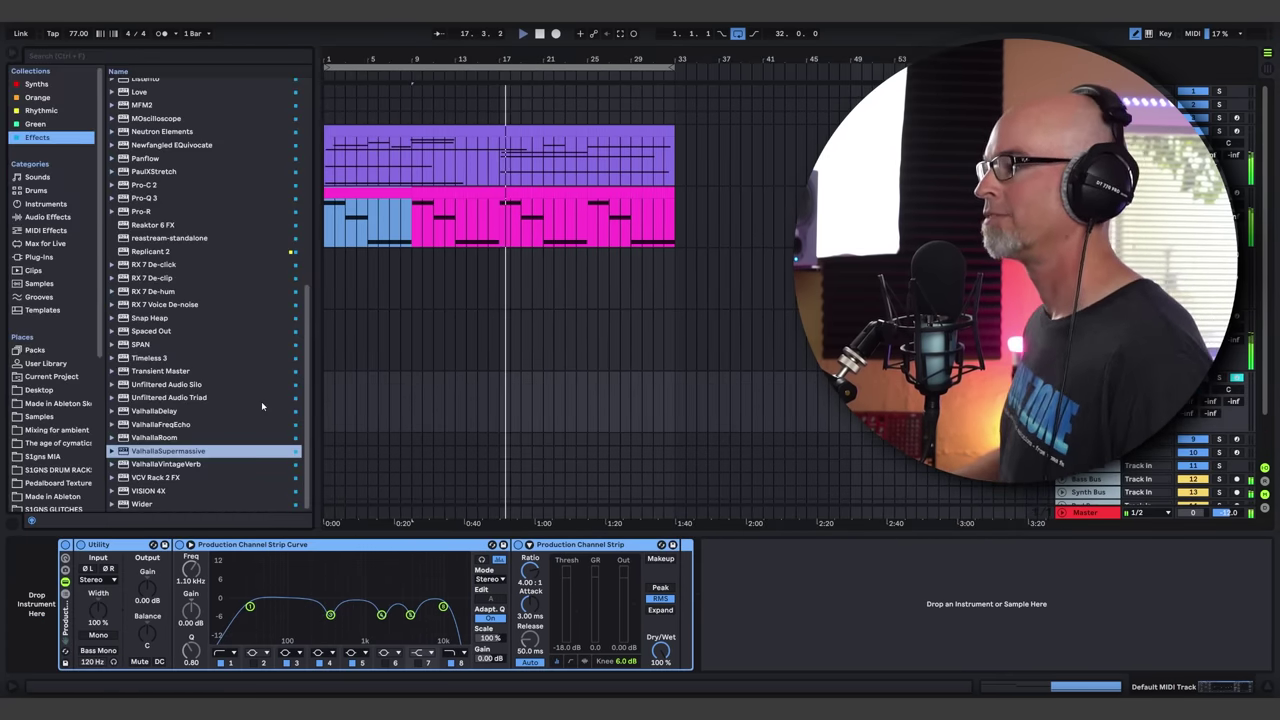
pyautogui.click(38, 85)
pyautogui.click(181, 384)
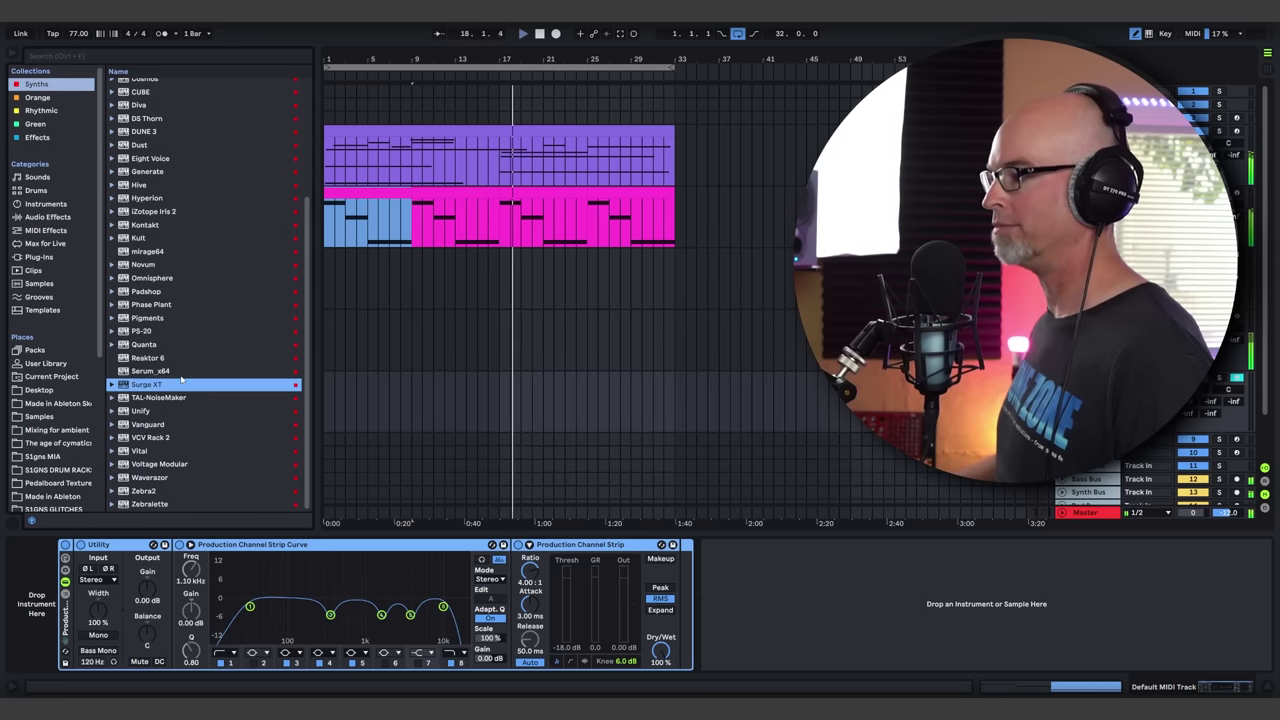
pyautogui.doubleClick(154, 451)
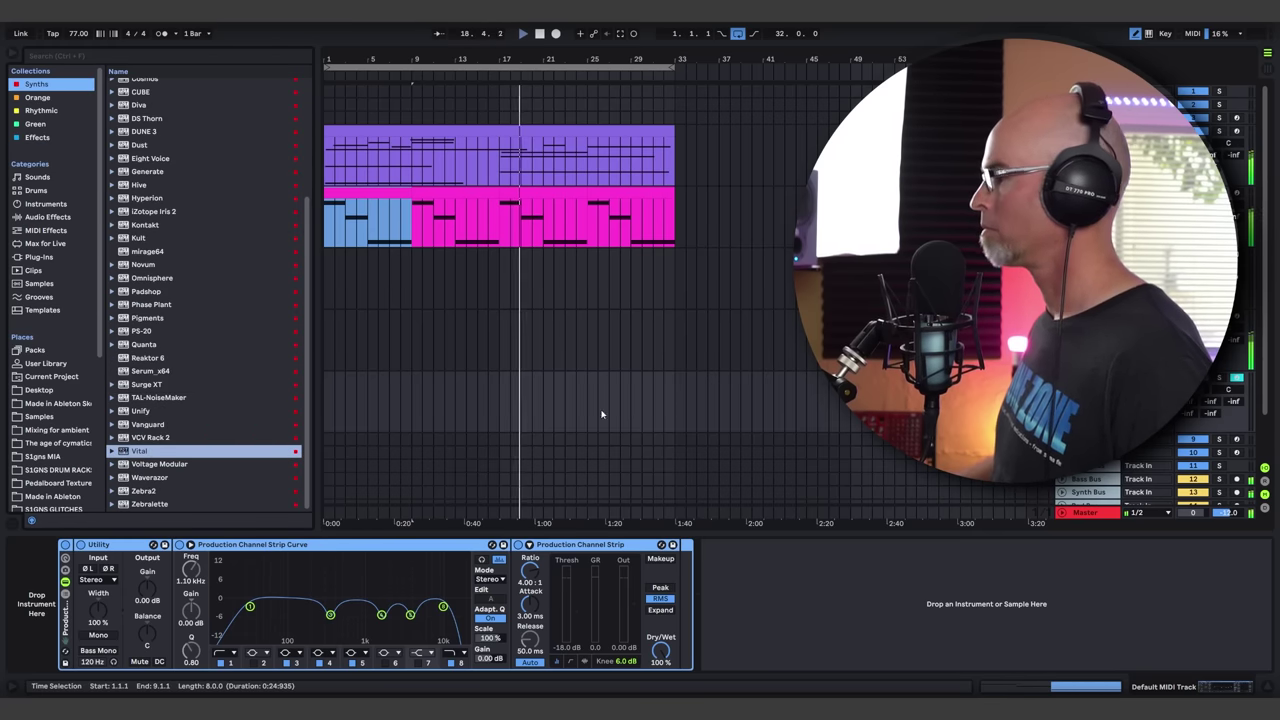
pyautogui.press('Return')
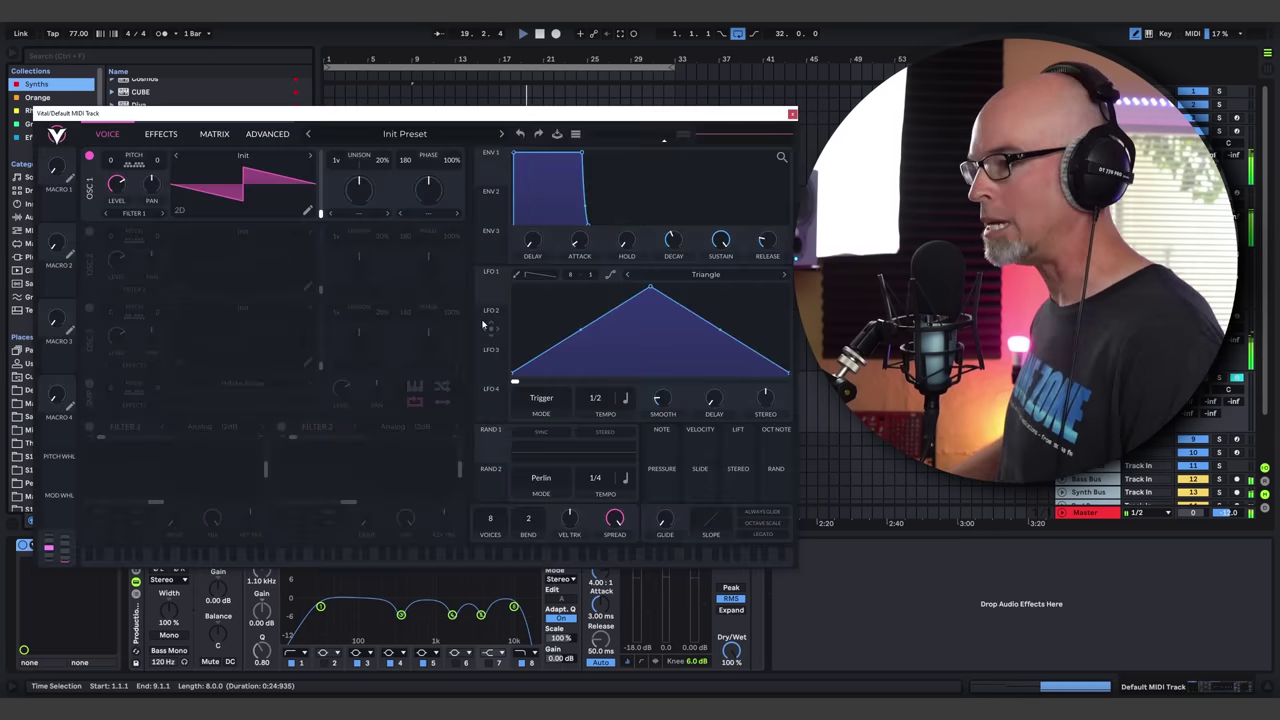
pyautogui.click(14, 52)
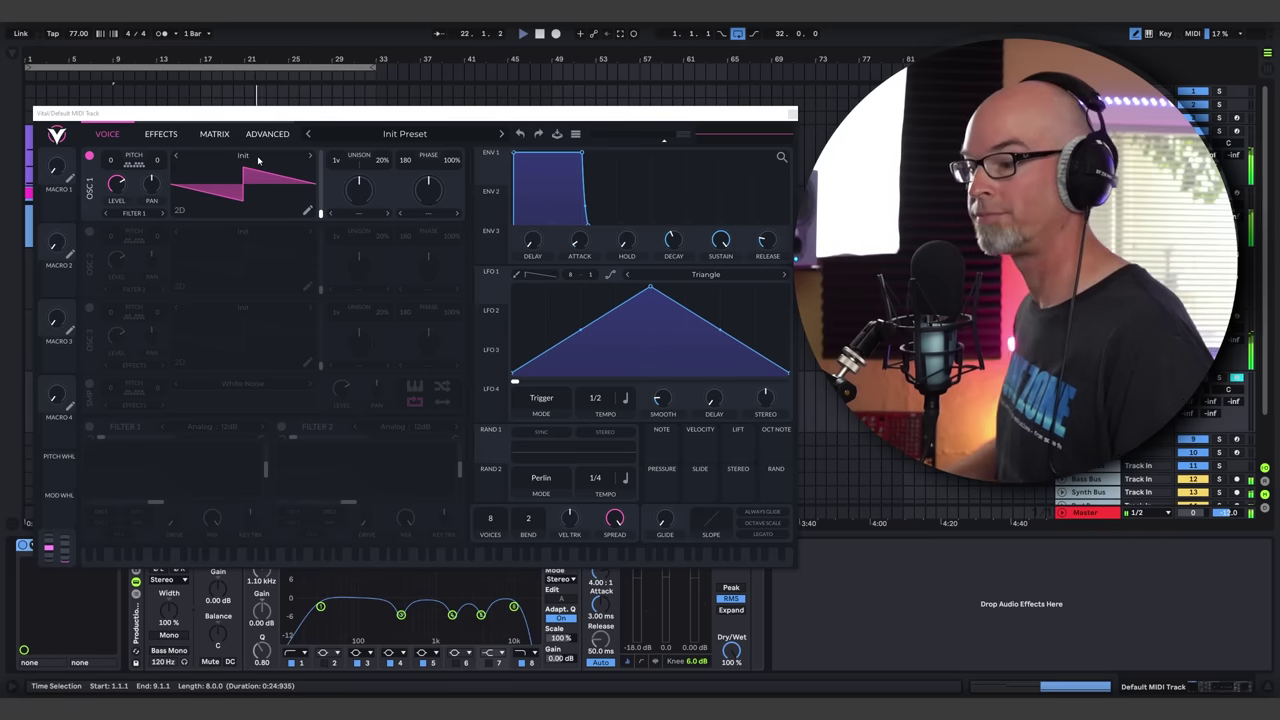
# Look at the wavetable presets and advanced options in Vital, and open oscillator 1's wavetable editor
pyautogui.click(260, 157)
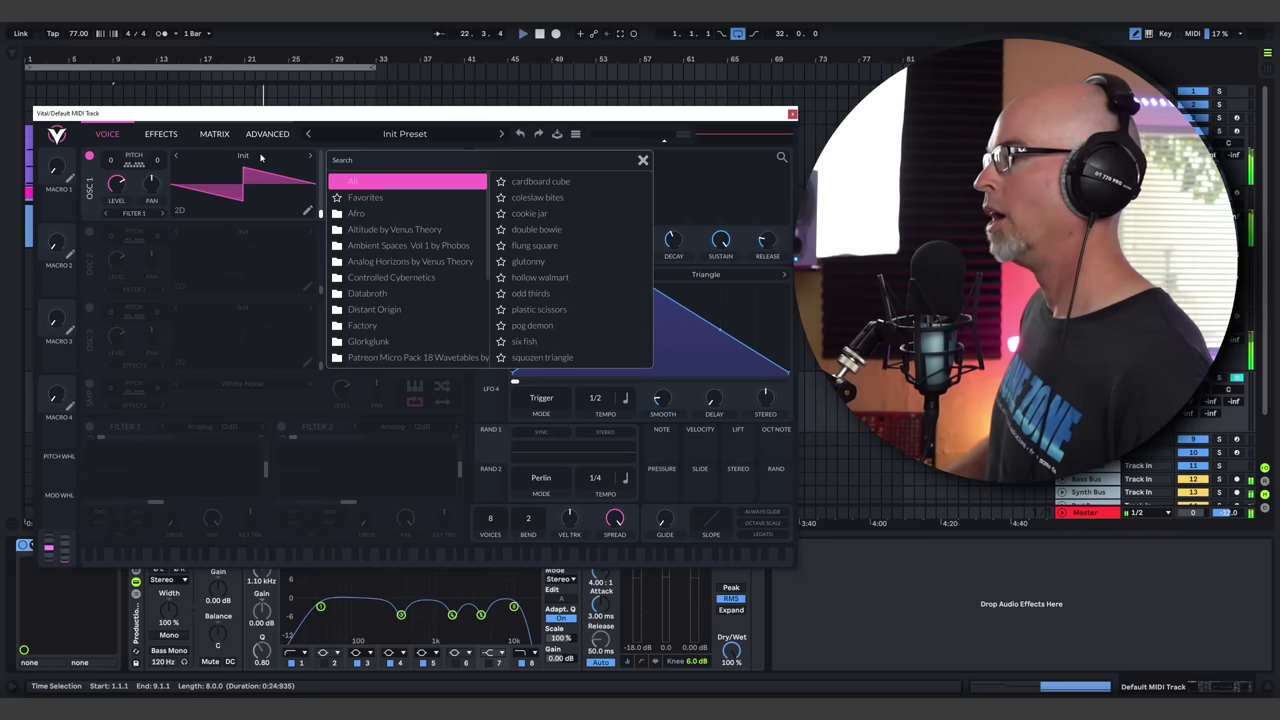
pyautogui.click(280, 137)
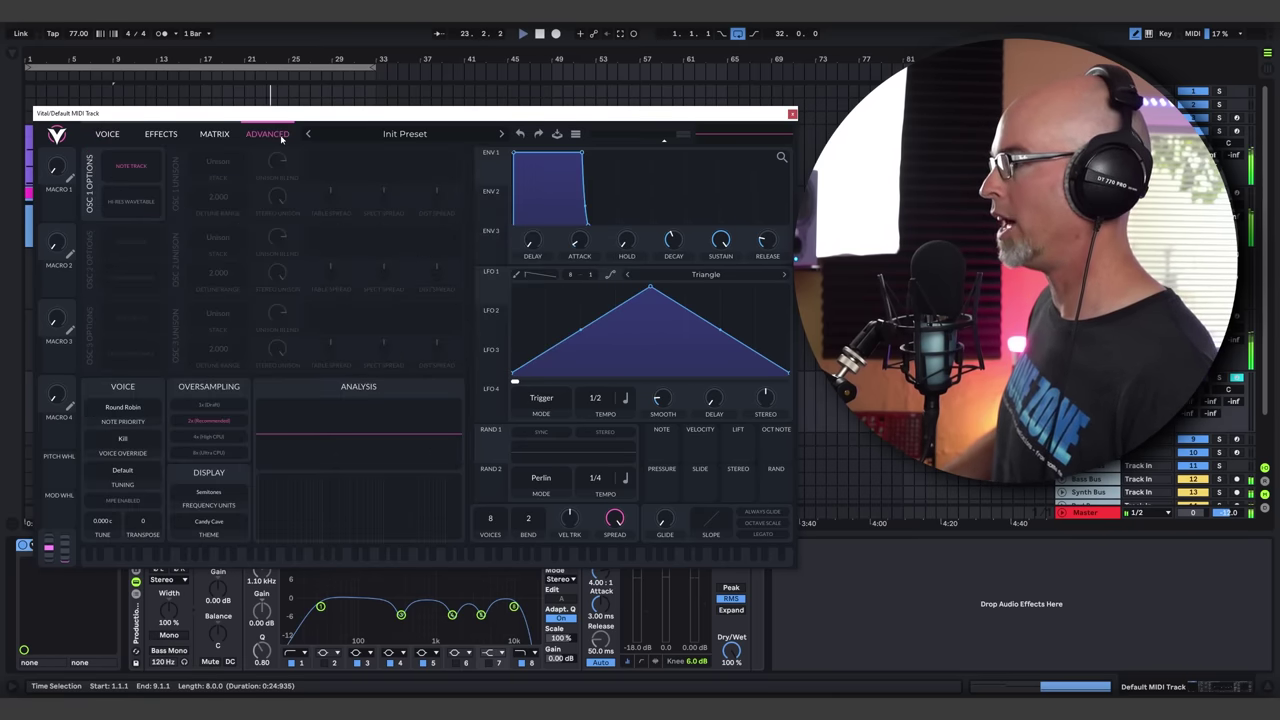
pyautogui.click(121, 134)
pyautogui.click(309, 212)
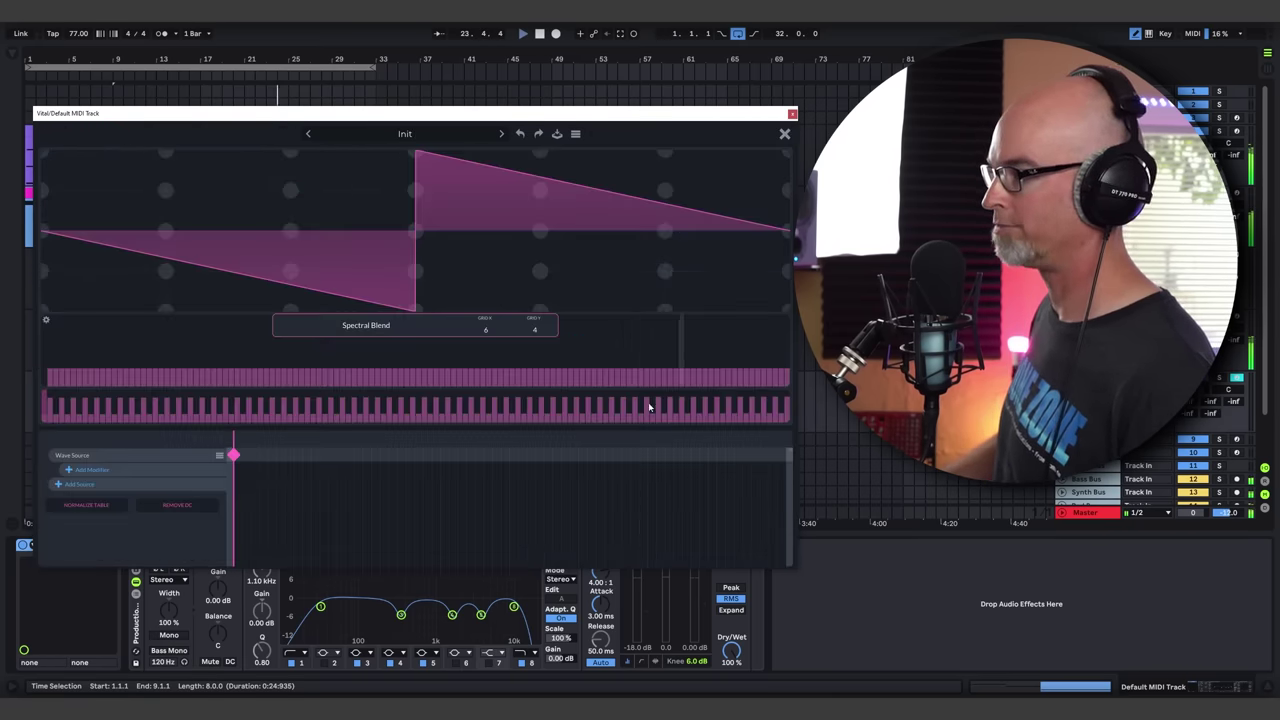
# Redraw the first keyframe's lower harmonics as rolling peaks in the wavetable editor and clear all harmonics above them
pyautogui.rightClick(217, 348)
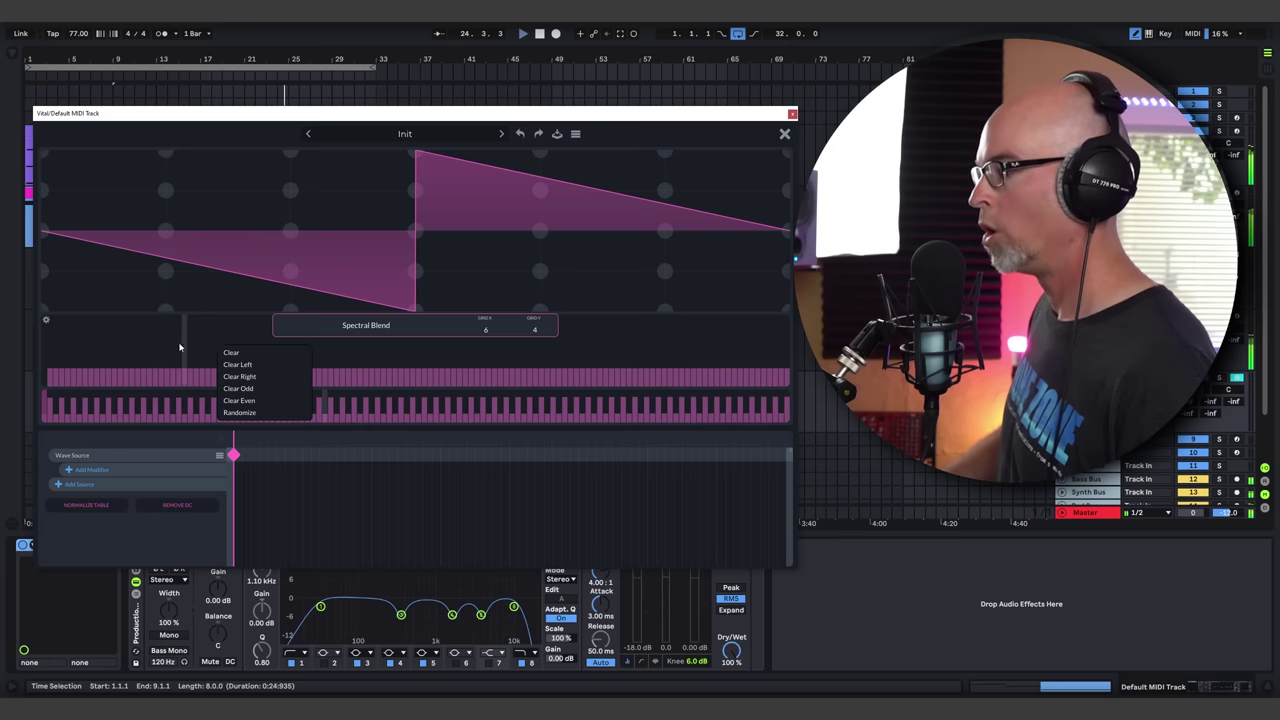
pyautogui.moveTo(178, 347)
pyautogui.mouseDown()
pyautogui.moveTo(72, 353)
pyautogui.moveTo(185, 377)
pyautogui.moveTo(237, 341)
pyautogui.moveTo(286, 371)
pyautogui.moveTo(341, 378)
pyautogui.moveTo(379, 347)
pyautogui.moveTo(268, 338)
pyautogui.moveTo(232, 378)
pyautogui.moveTo(211, 379)
pyautogui.moveTo(475, 365)
pyautogui.mouseUp()
pyautogui.rightClick(475, 365)
pyautogui.click(490, 388)
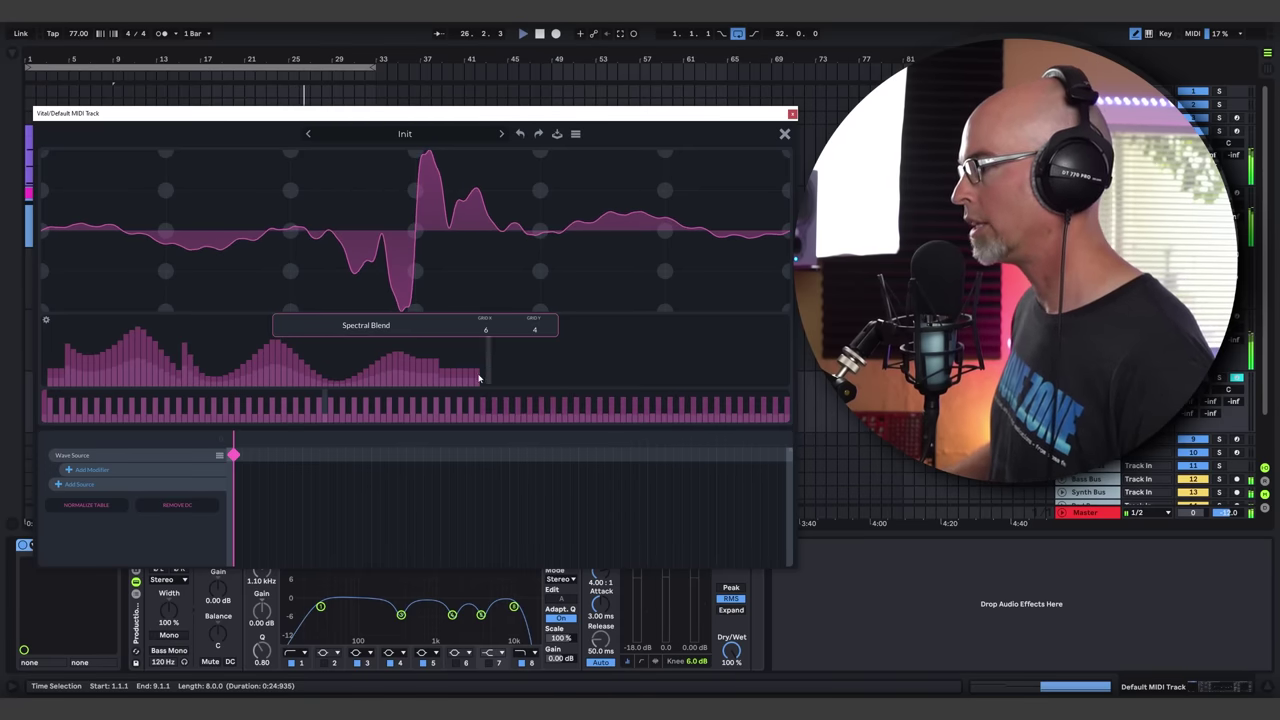
# Randomize the first keyframe's harmonic phases and carve its amplitudes into separate decaying clusters with gaps between them
pyautogui.rightClick(348, 411)
pyautogui.click(385, 477)
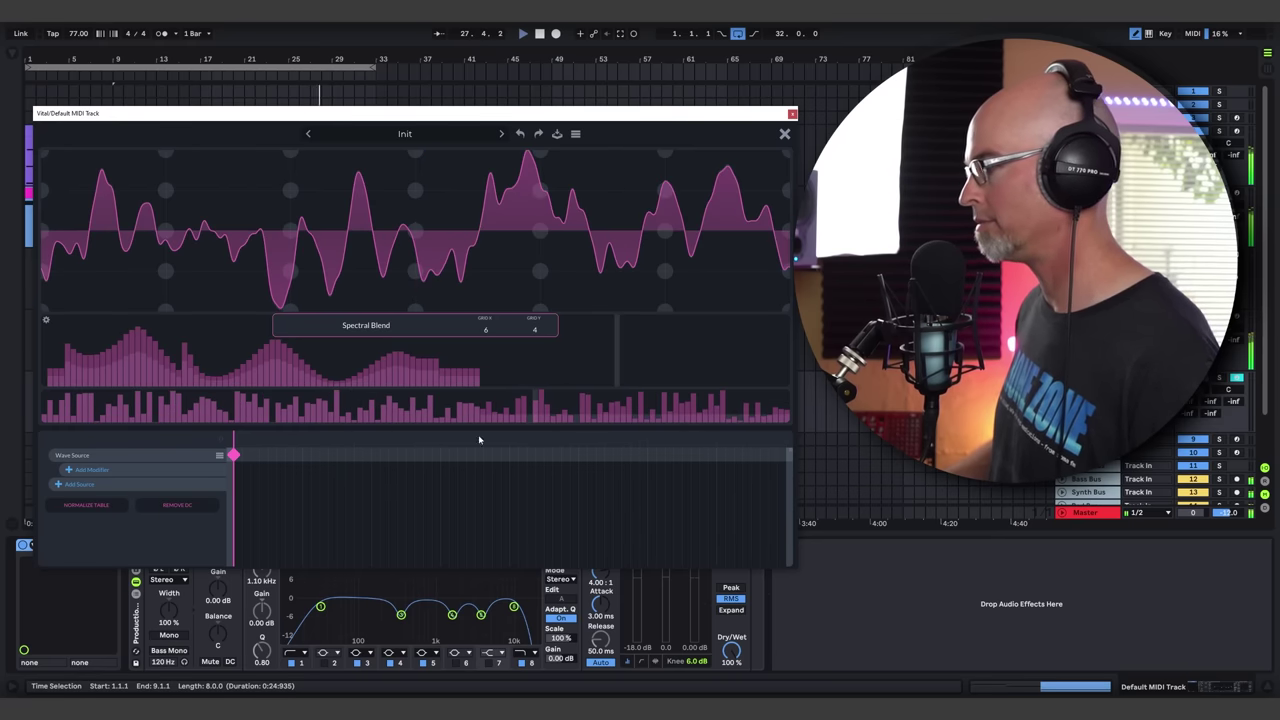
pyautogui.moveTo(186, 355)
pyautogui.mouseDown()
pyautogui.moveTo(231, 359)
pyautogui.moveTo(428, 384)
pyautogui.moveTo(231, 364)
pyautogui.moveTo(274, 392)
pyautogui.moveTo(491, 423)
pyautogui.moveTo(104, 373)
pyautogui.moveTo(219, 404)
pyautogui.moveTo(228, 373)
pyautogui.moveTo(158, 350)
pyautogui.mouseUp()
pyautogui.moveTo(301, 371); pyautogui.dragTo(386, 366)
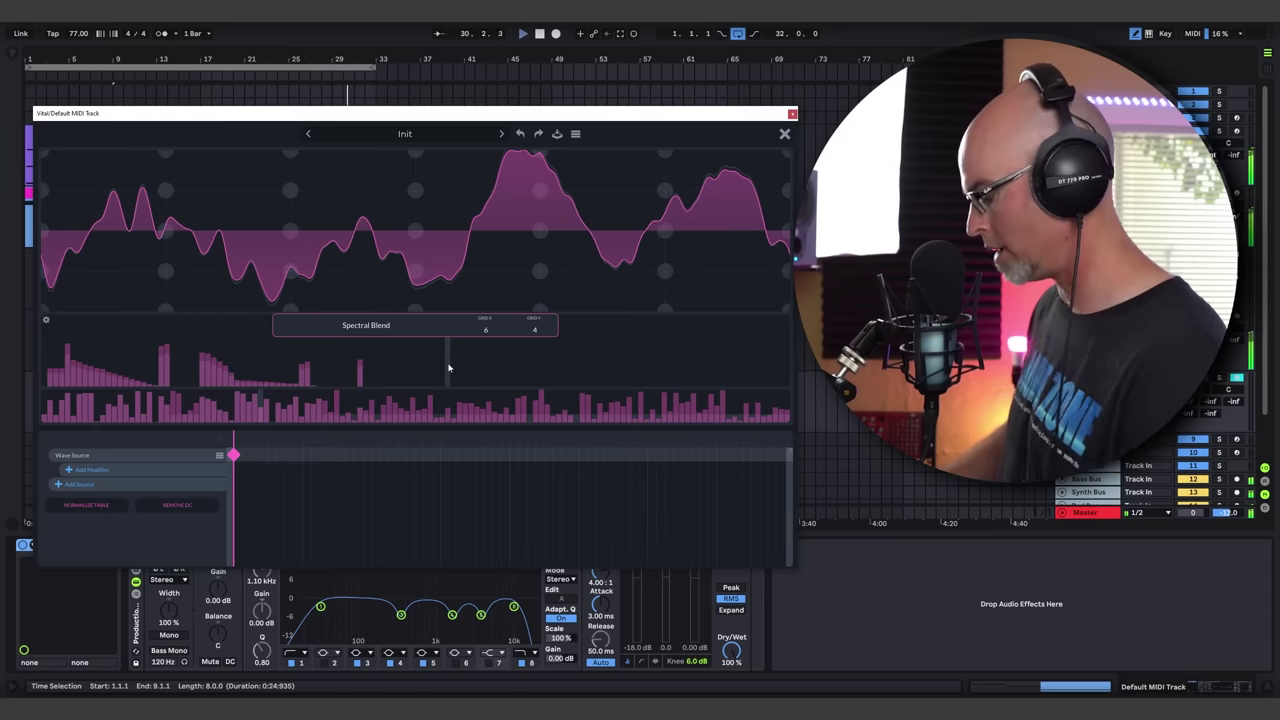
# Route the Vital track's output to Synth Bus
pyautogui.click(1157, 412)
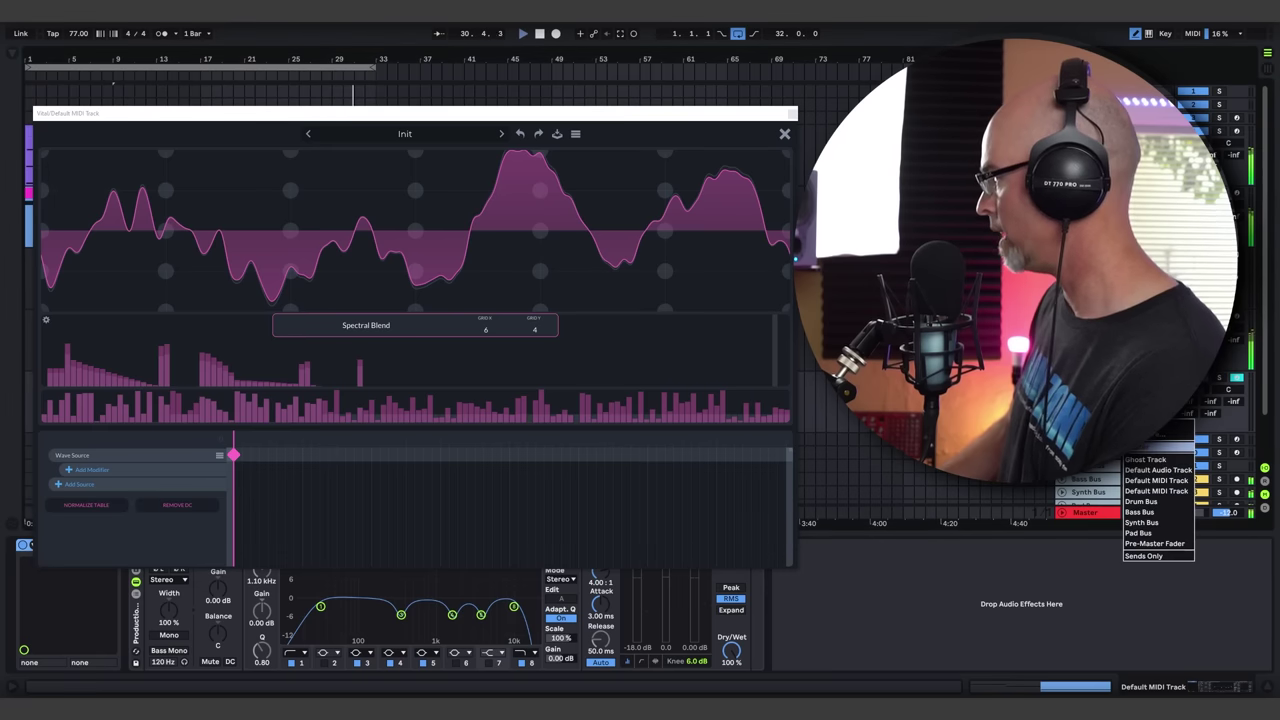
pyautogui.click(1163, 523)
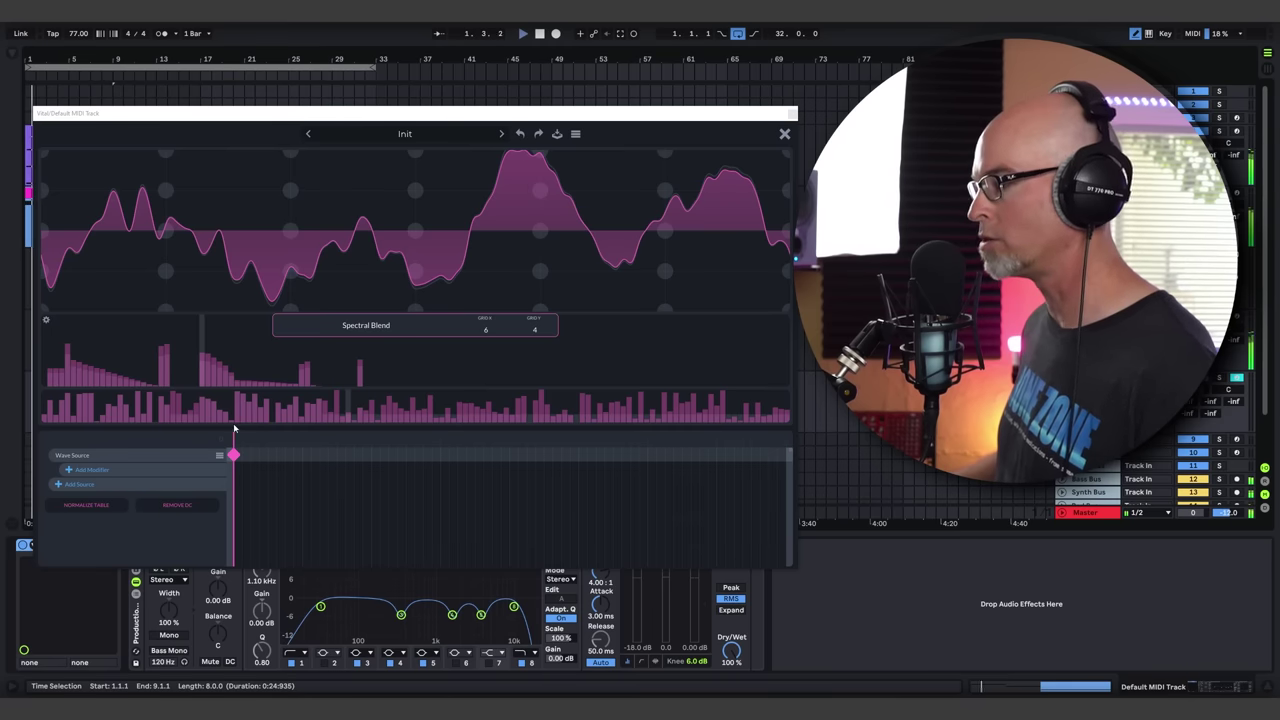
# Add a second wavetable keyframe, keep only its randomized lower harmonics by clearing the higher ones, and randomize its phases
pyautogui.doubleClick(348, 455)
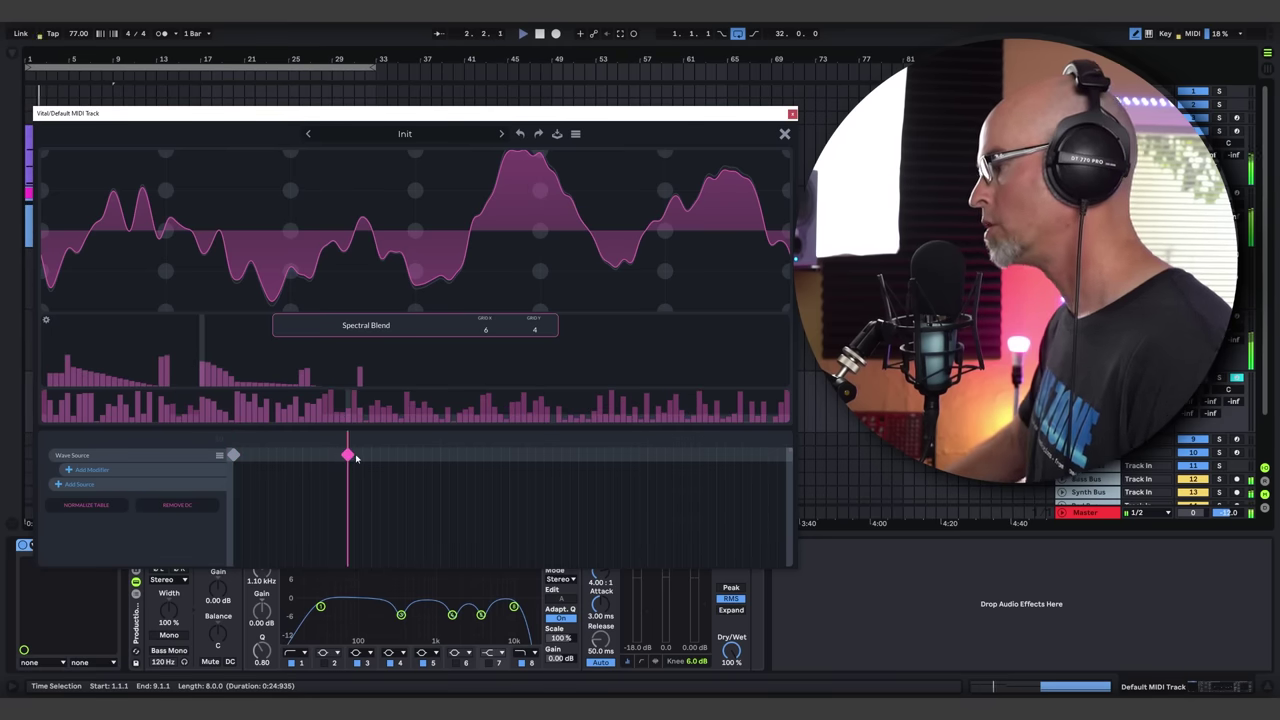
pyautogui.rightClick(274, 340)
pyautogui.click(293, 408)
pyautogui.rightClick(272, 367)
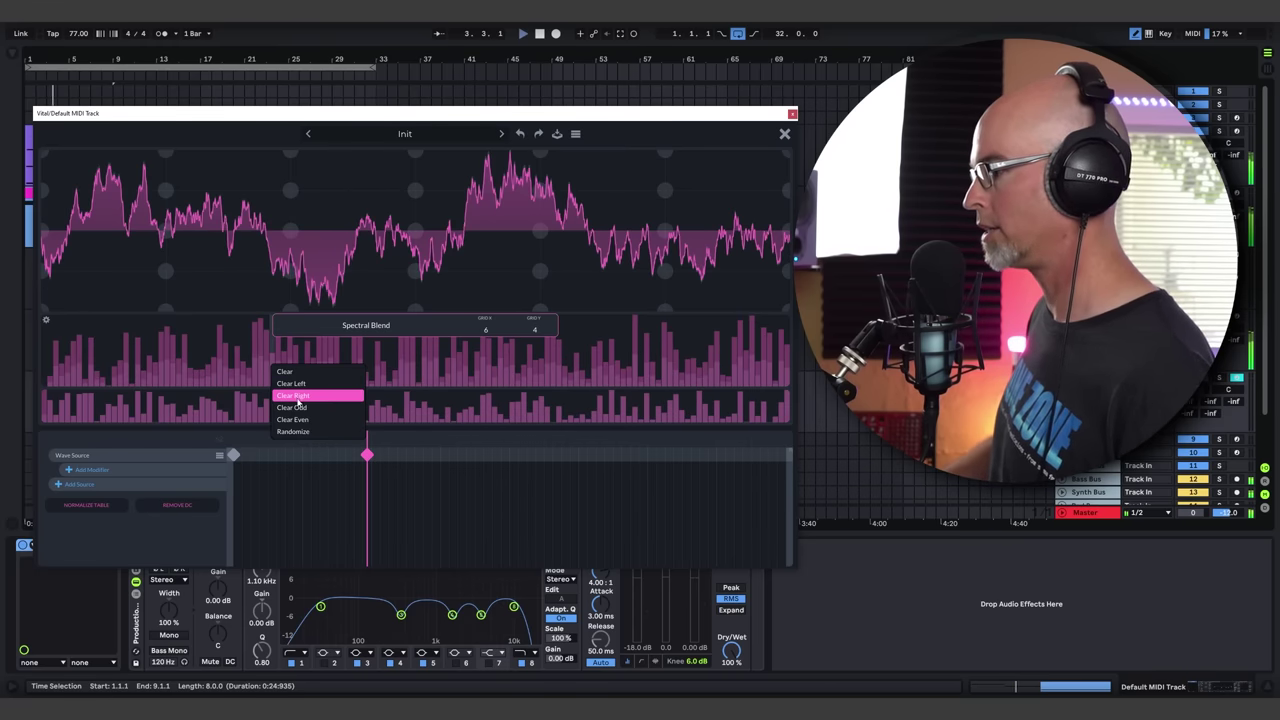
pyautogui.click(300, 396)
pyautogui.rightClick(244, 402)
pyautogui.click(270, 470)
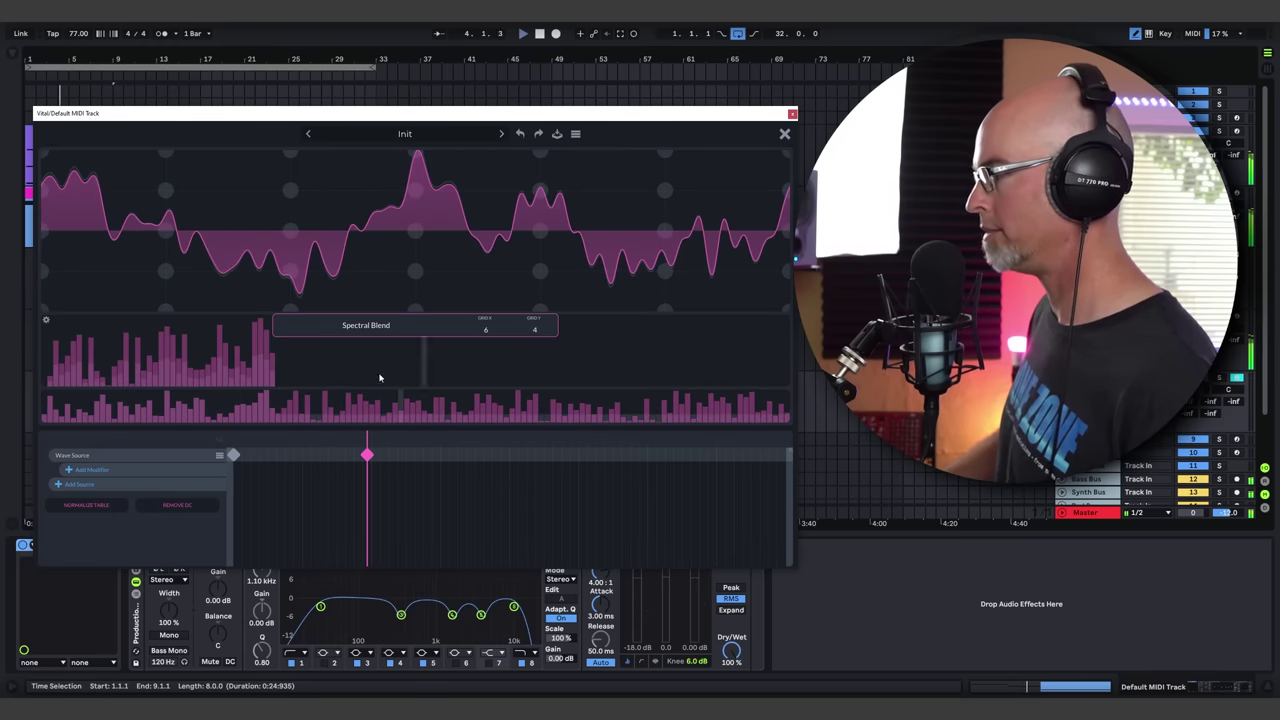
pyautogui.moveTo(360, 444)
pyautogui.mouseDown()
pyautogui.moveTo(206, 446)
pyautogui.moveTo(371, 460)
pyautogui.mouseUp()
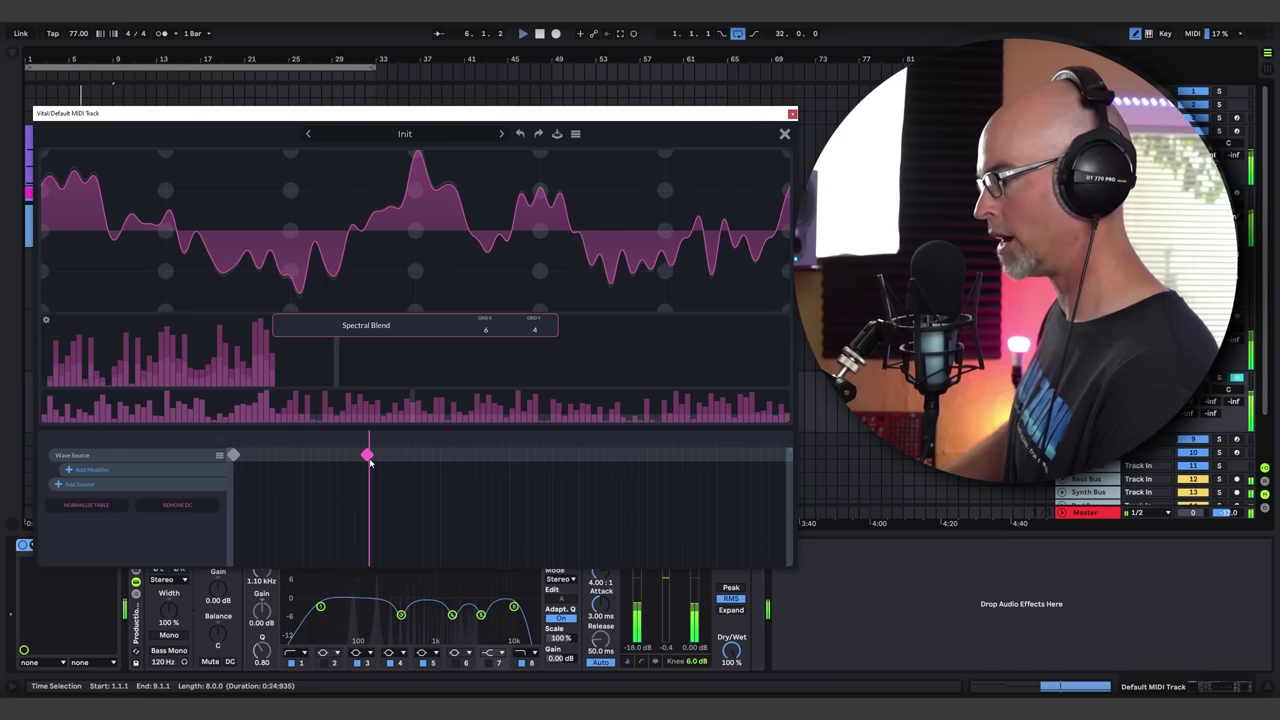
# Set the harmonic display to Zoom 4x and draw a few isolated higher harmonics in the second keyframe
pyautogui.click(45, 322)
pyautogui.click(82, 398)
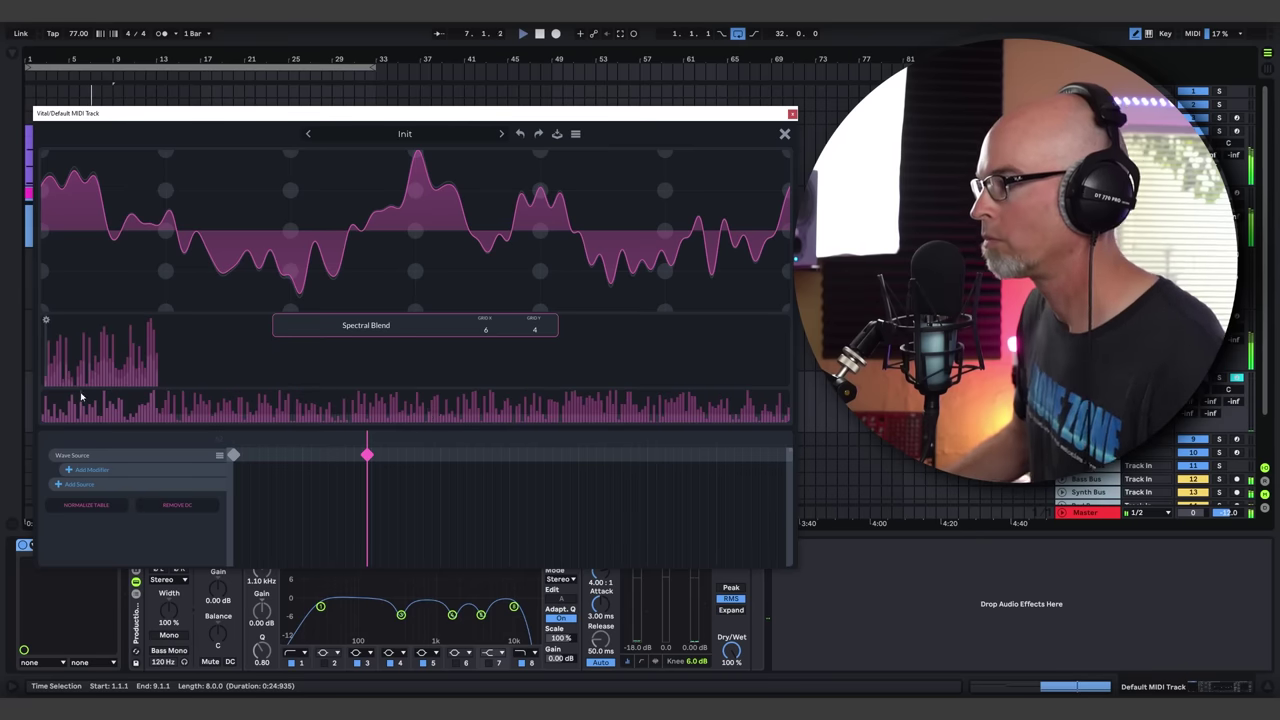
pyautogui.click(45, 322)
pyautogui.click(128, 401)
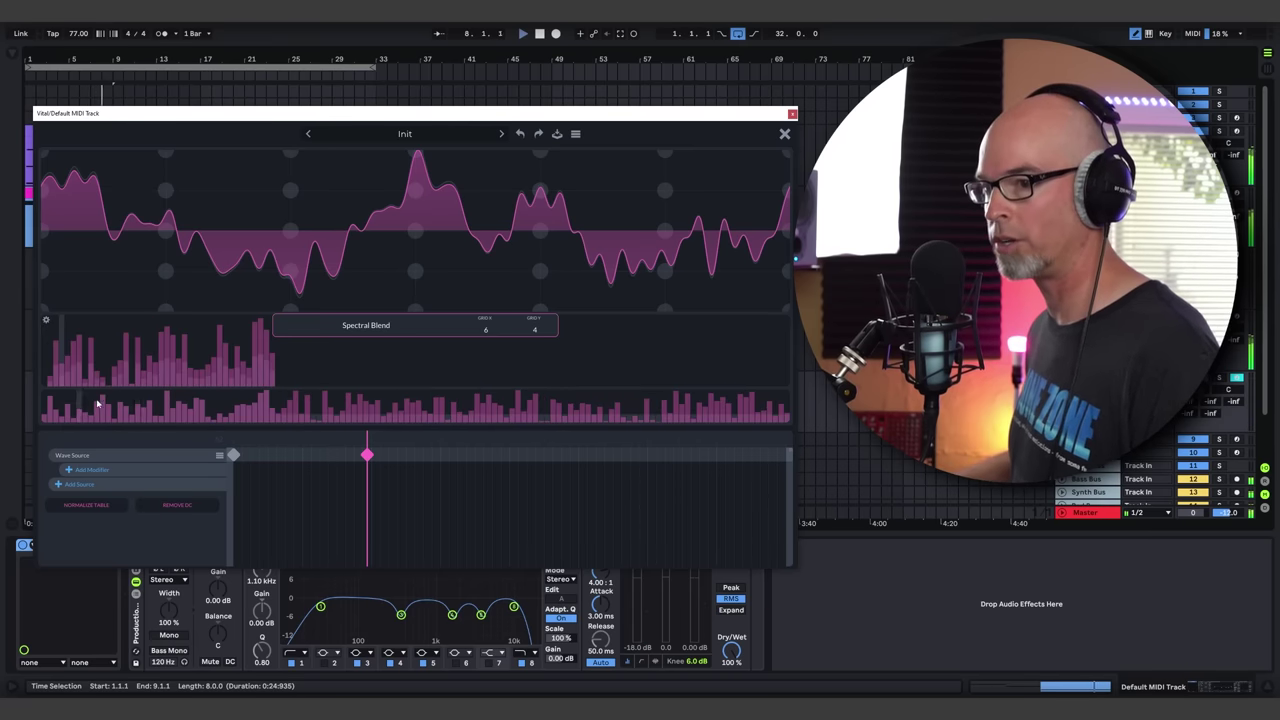
pyautogui.click(45, 322)
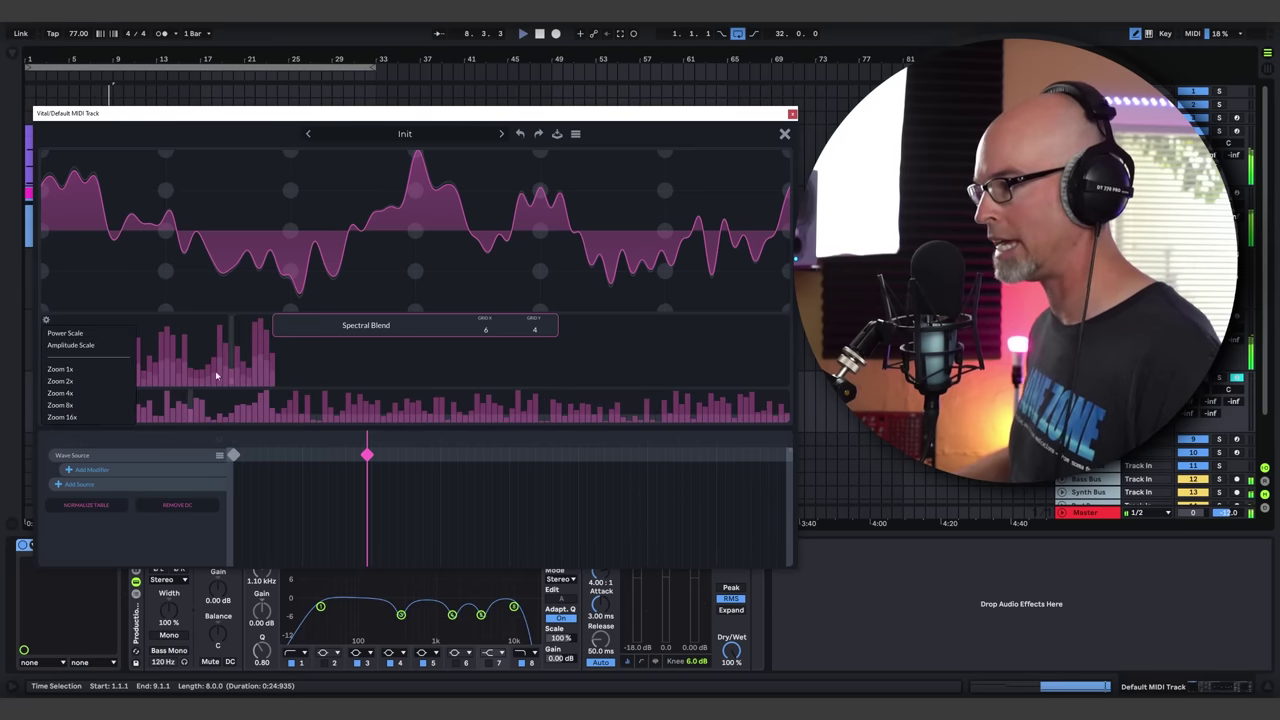
pyautogui.click(107, 395)
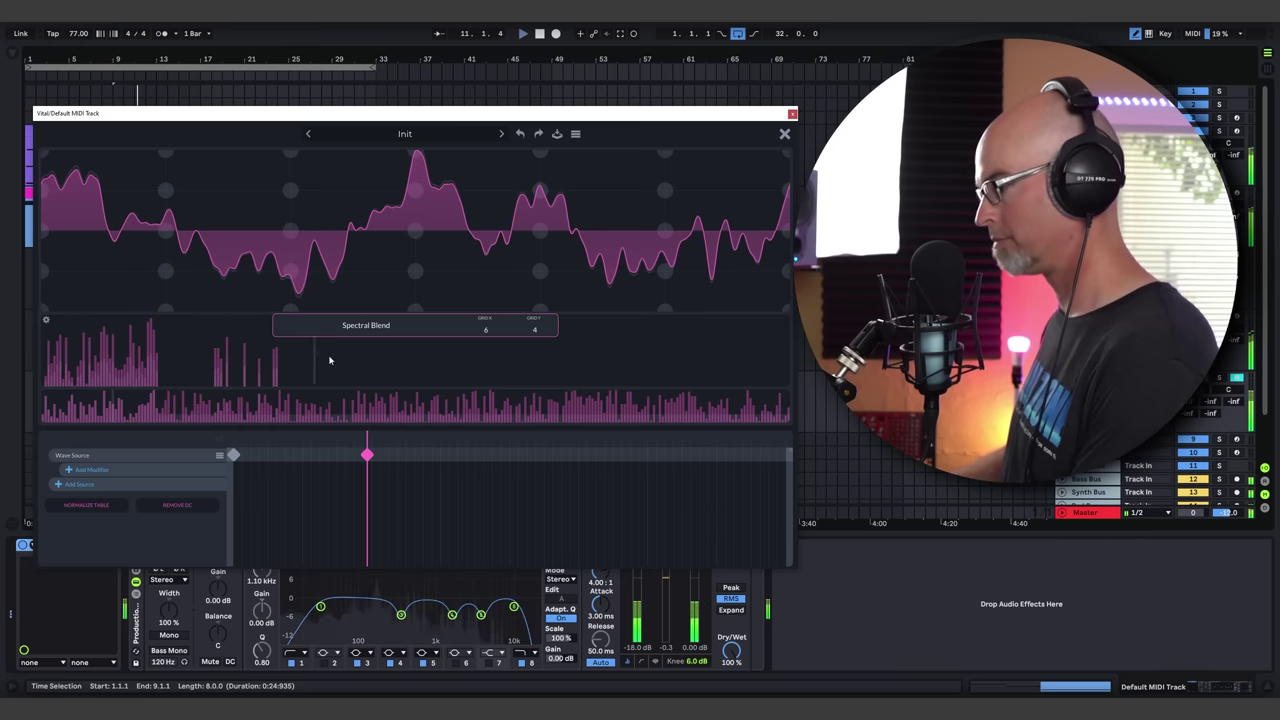
# Add a third wavetable keyframe past the second, randomize its harmonic amplitudes, and clear everything above the lower harmonics
pyautogui.doubleClick(492, 455)
pyautogui.moveTo(492, 455); pyautogui.dragTo(507, 459)
pyautogui.rightClick(162, 346)
pyautogui.click(176, 413)
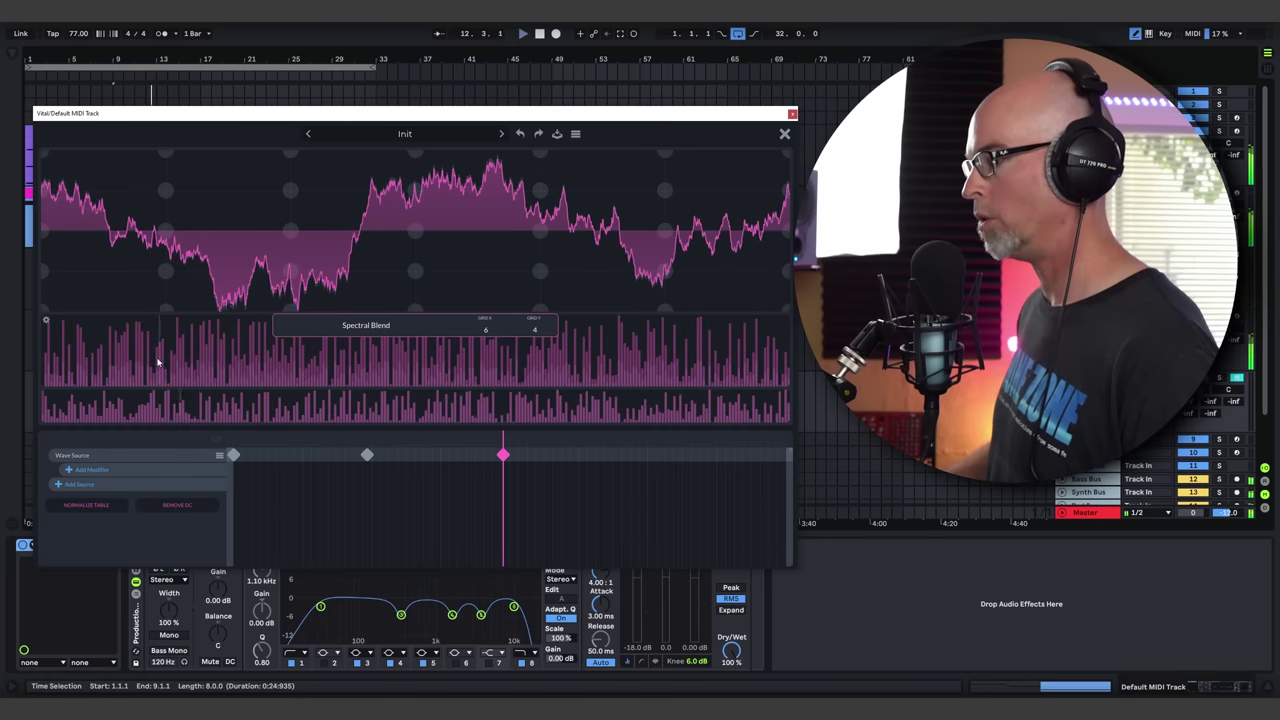
pyautogui.rightClick(157, 358)
pyautogui.click(172, 390)
# Randomize the third keyframe's phases and draw several small clusters of higher harmonics
pyautogui.rightClick(134, 402)
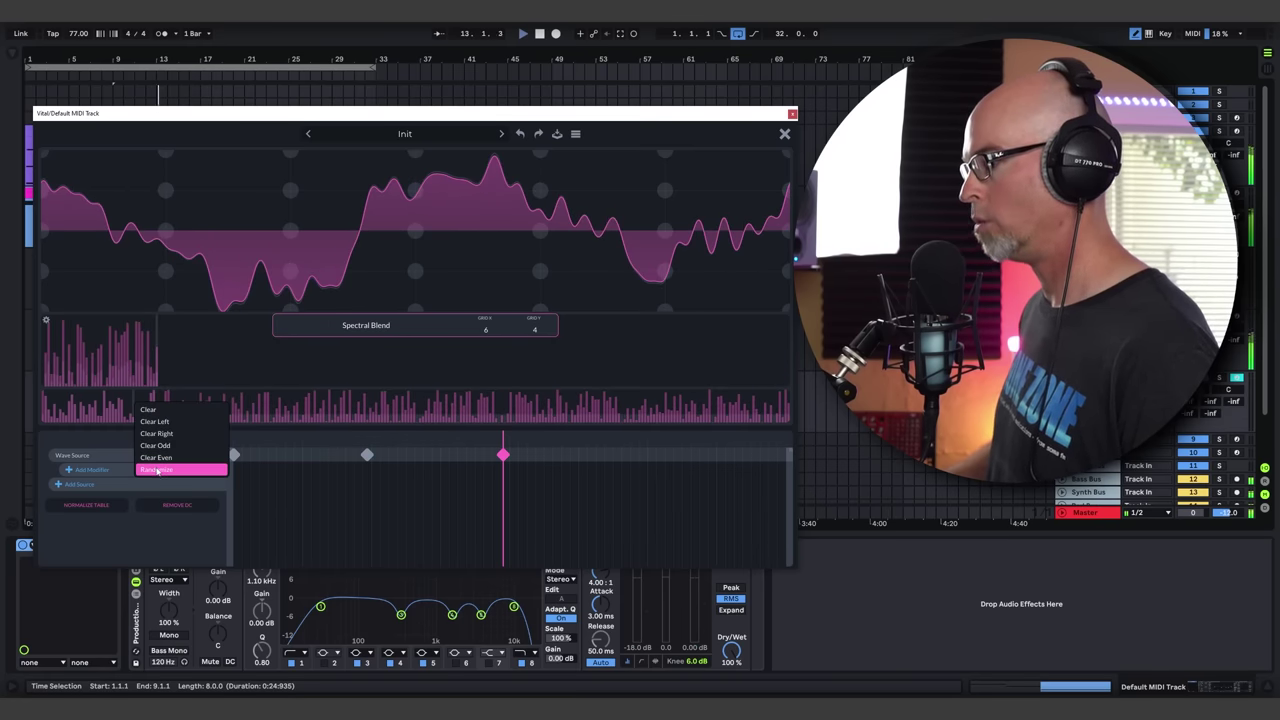
pyautogui.click(158, 471)
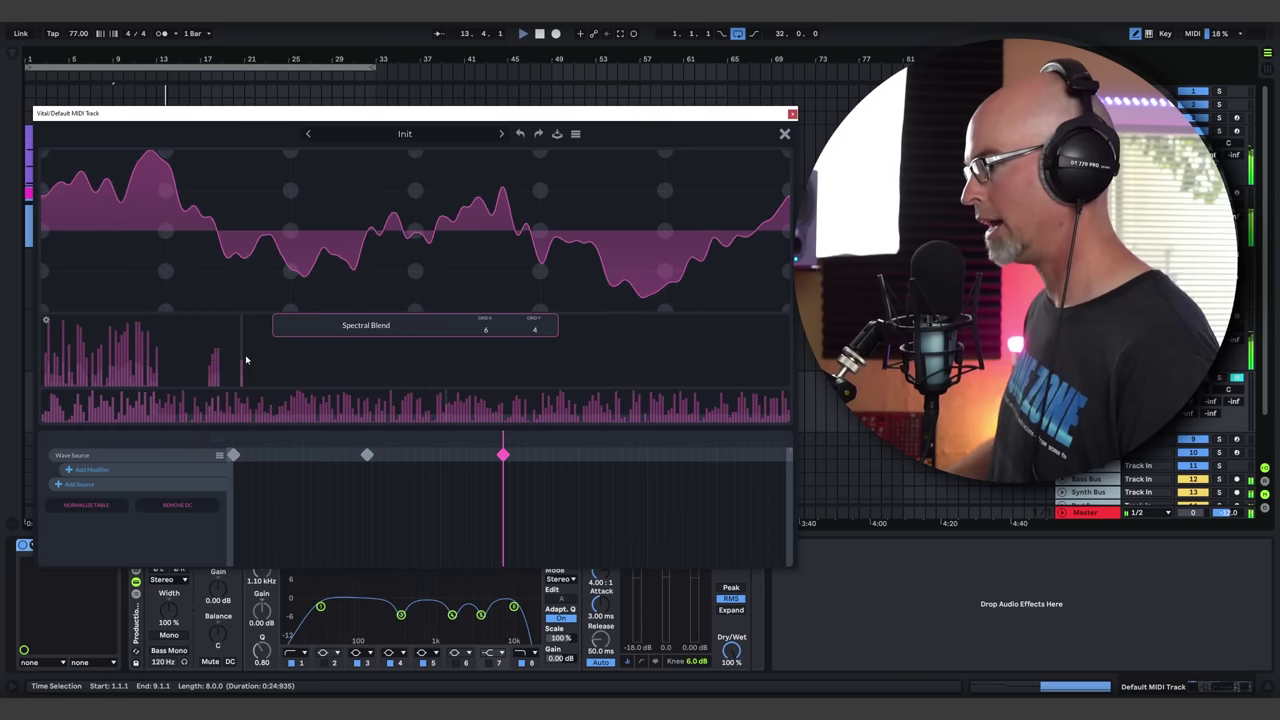
pyautogui.moveTo(418, 372)
pyautogui.mouseDown()
pyautogui.moveTo(458, 352)
pyautogui.moveTo(487, 366)
pyautogui.mouseUp()
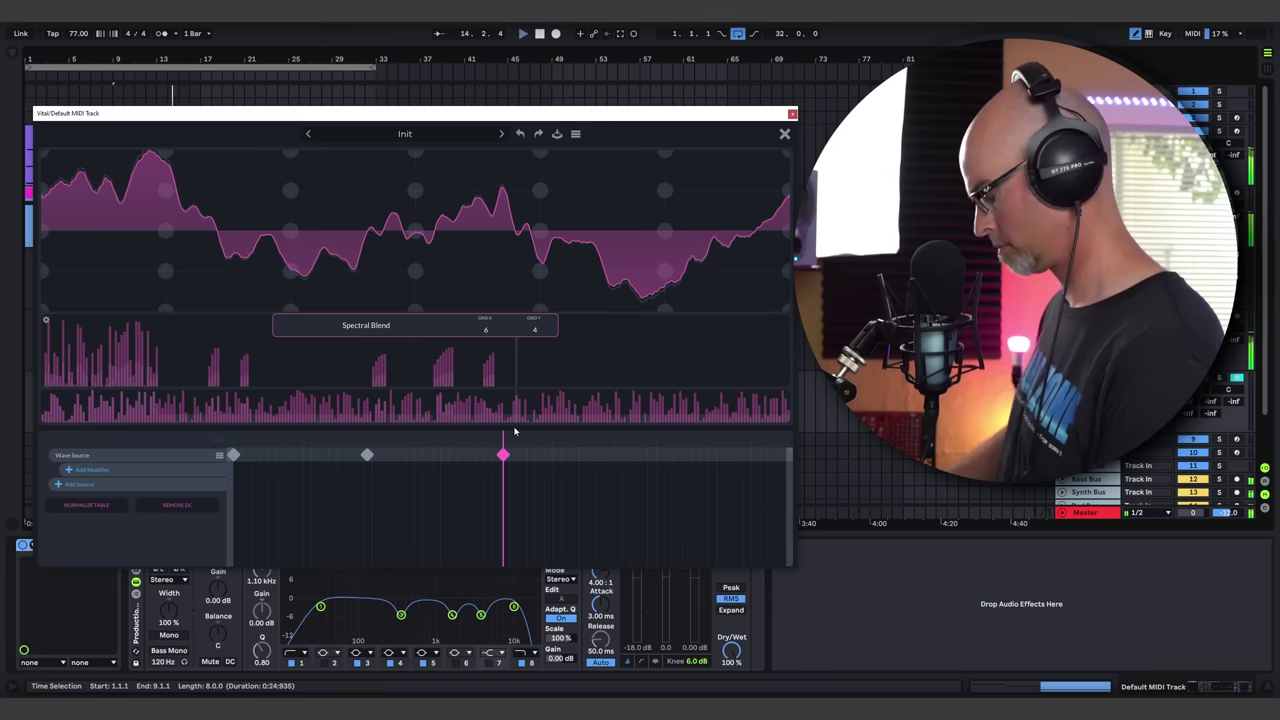
# Add a fourth keyframe at the end of the wavetable timeline and space the two middle keyframes evenly
pyautogui.moveTo(496, 437)
pyautogui.mouseDown()
pyautogui.moveTo(163, 452)
pyautogui.moveTo(524, 462)
pyautogui.moveTo(487, 455)
pyautogui.moveTo(503, 440)
pyautogui.mouseUp()
pyautogui.moveTo(693, 453); pyautogui.dragTo(797, 464)
pyautogui.doubleClick(750, 457)
pyautogui.moveTo(497, 455); pyautogui.dragTo(591, 455)
pyautogui.moveTo(367, 455); pyautogui.dragTo(399, 455)
# Re-randomize the second keyframe's harmonic amplitudes, clear the harmonics above the lower range, and randomize its phases
pyautogui.rightClick(151, 342)
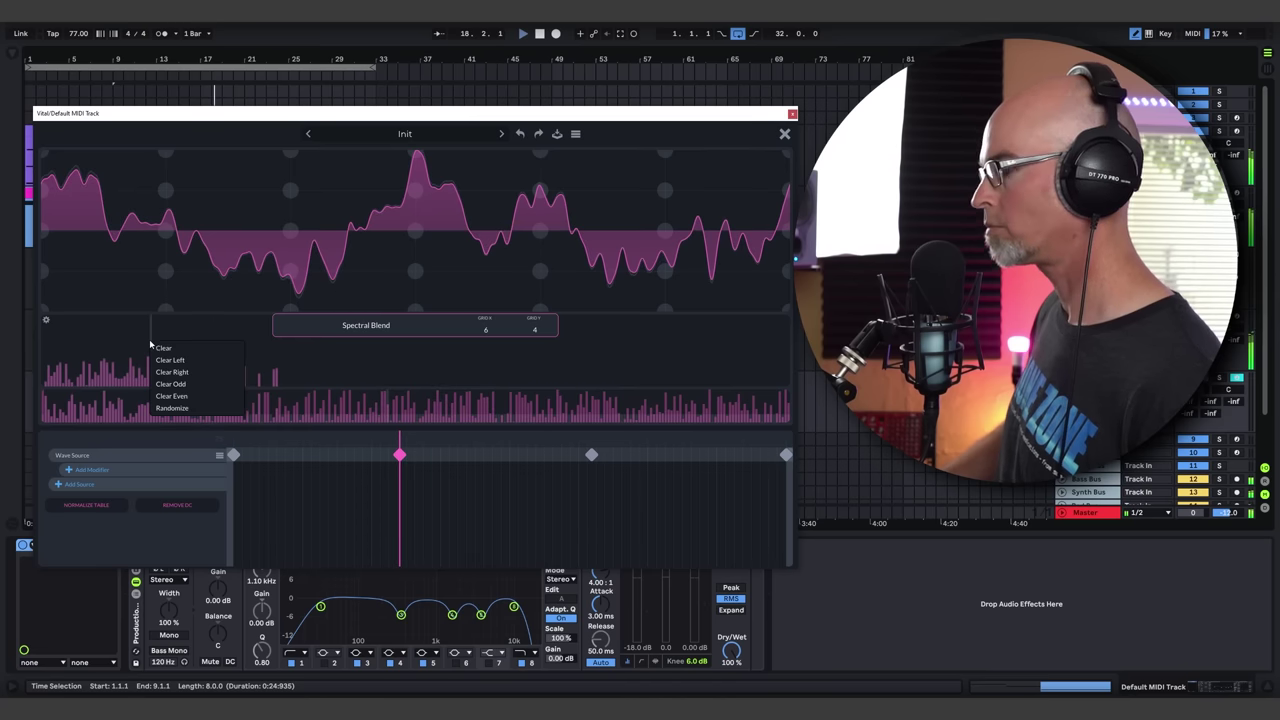
pyautogui.click(194, 410)
pyautogui.rightClick(128, 348)
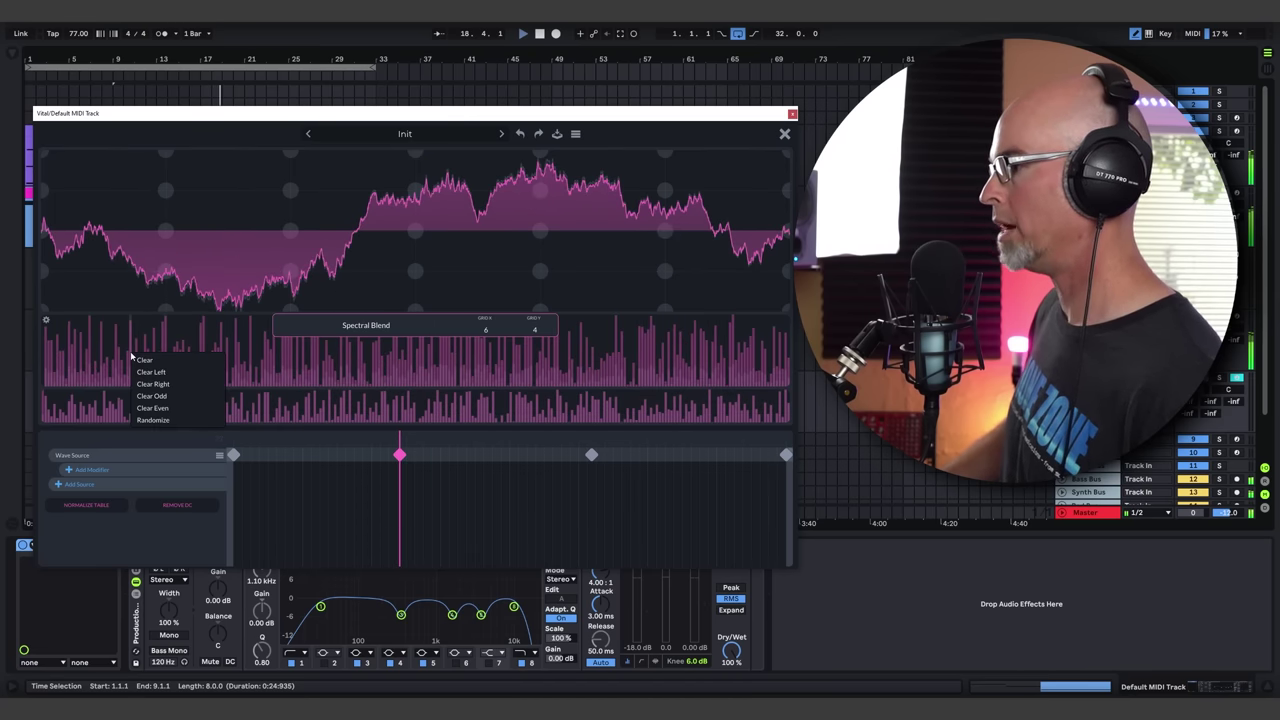
pyautogui.click(175, 382)
pyautogui.rightClick(137, 414)
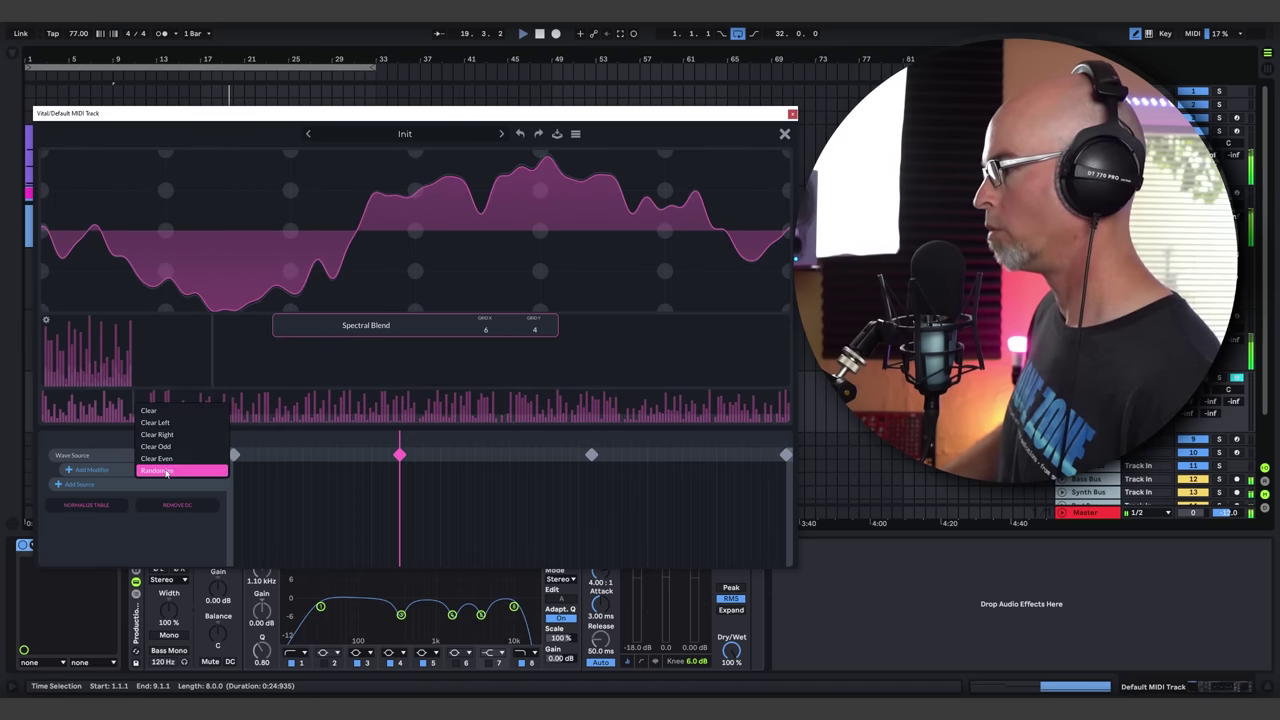
pyautogui.click(176, 471)
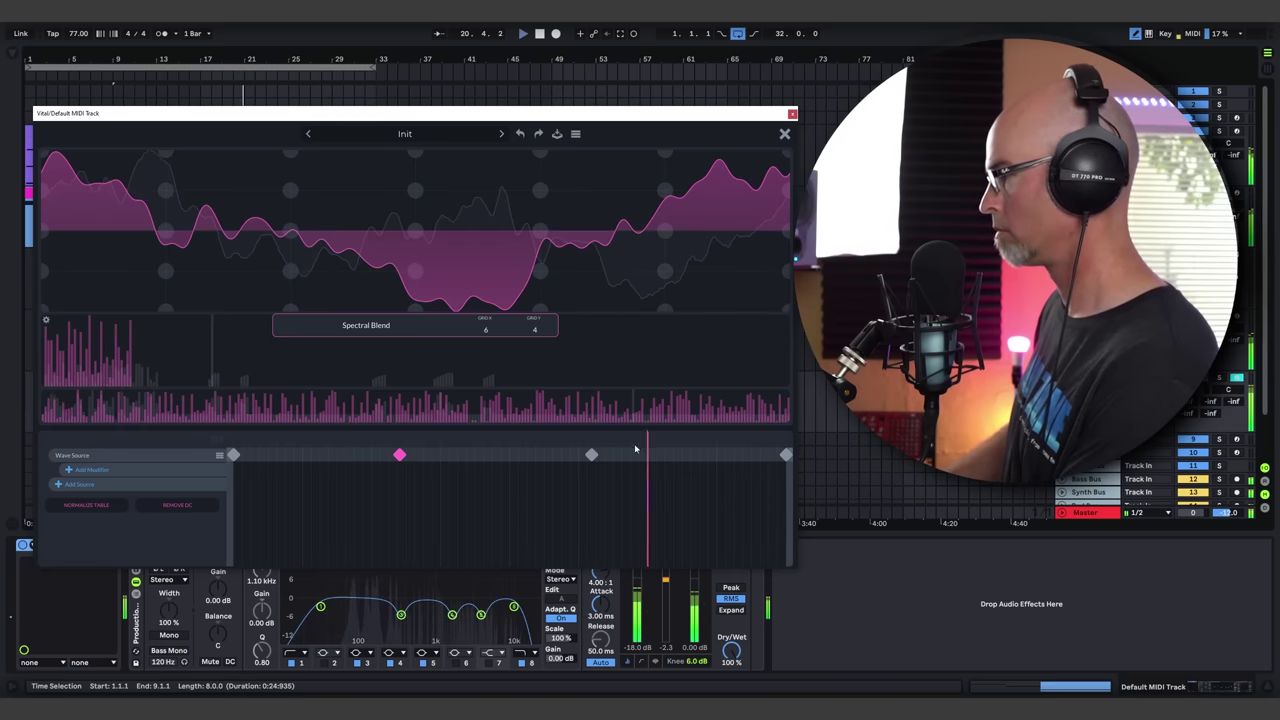
# Close the wavetable editor, move oscillator 1's wavetable frame to the last frame, and switch its display to 3D
pyautogui.click(786, 455)
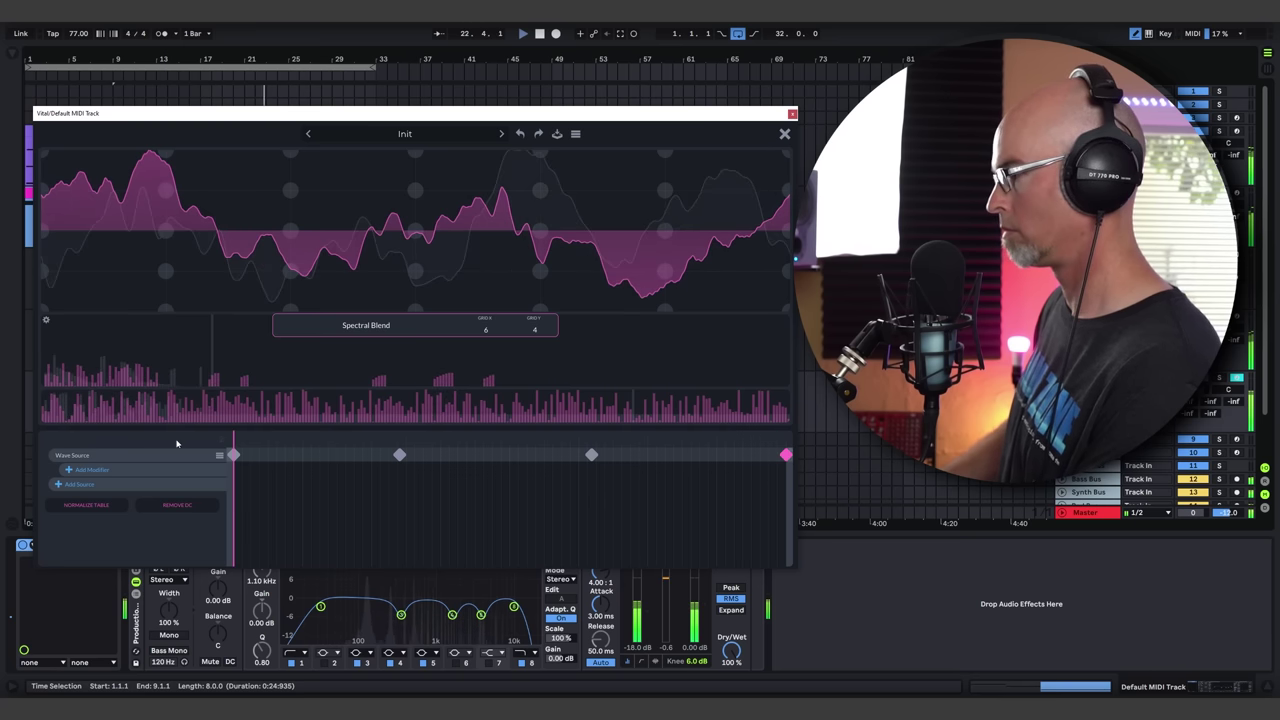
pyautogui.click(785, 134)
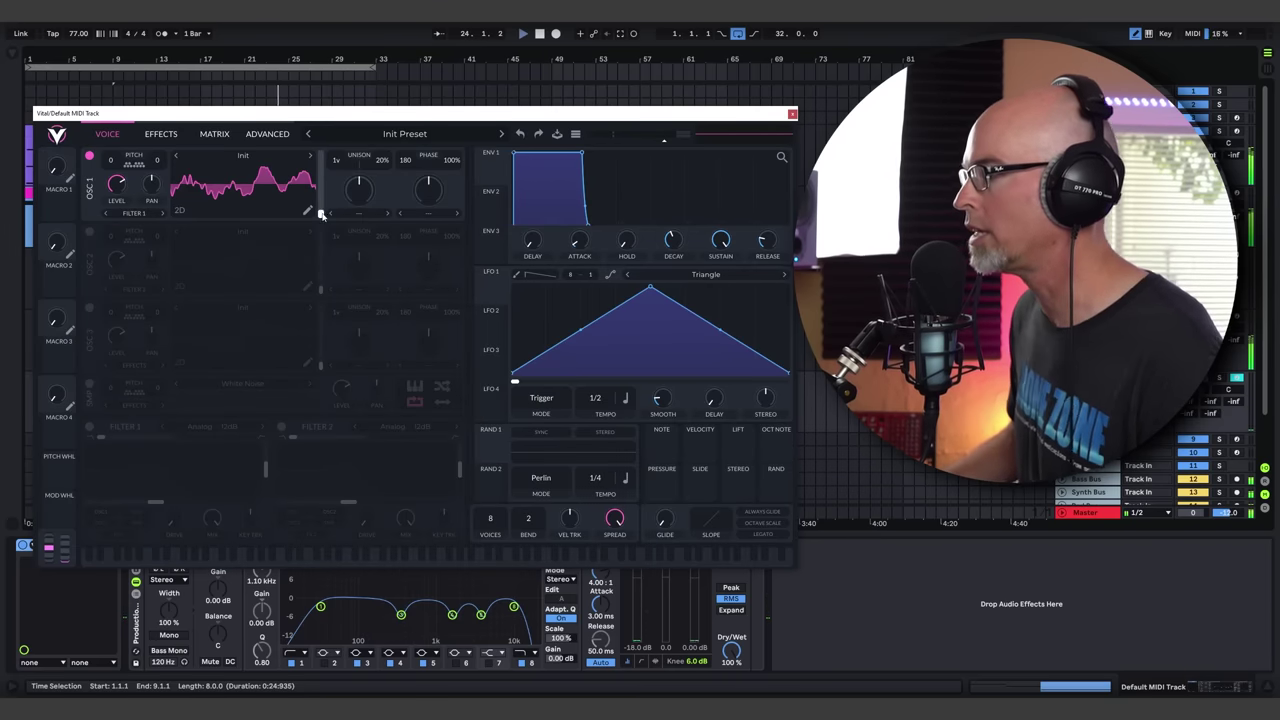
pyautogui.moveTo(321, 214); pyautogui.dragTo(273, 152)
pyautogui.click(181, 210)
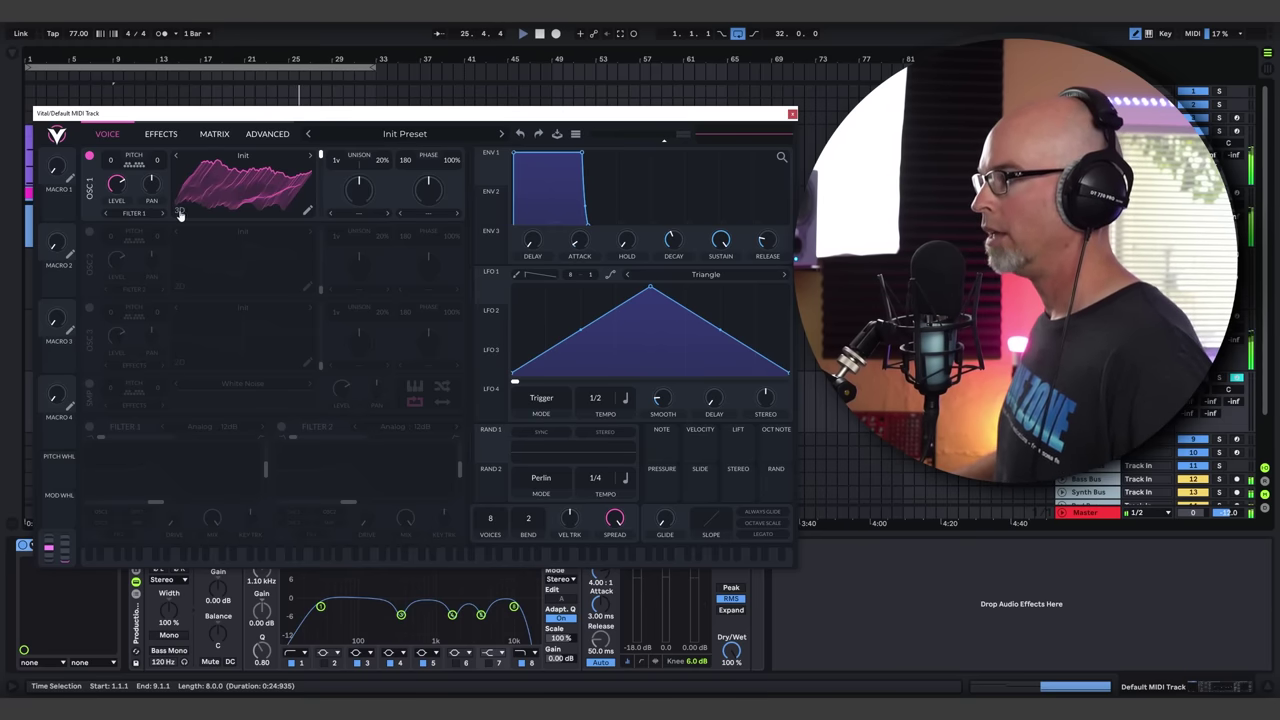
# Reopen oscillator 1's wavetable editor, randomize the last keyframe's phases, scan through the keyframes, and close the editor
pyautogui.click(310, 213)
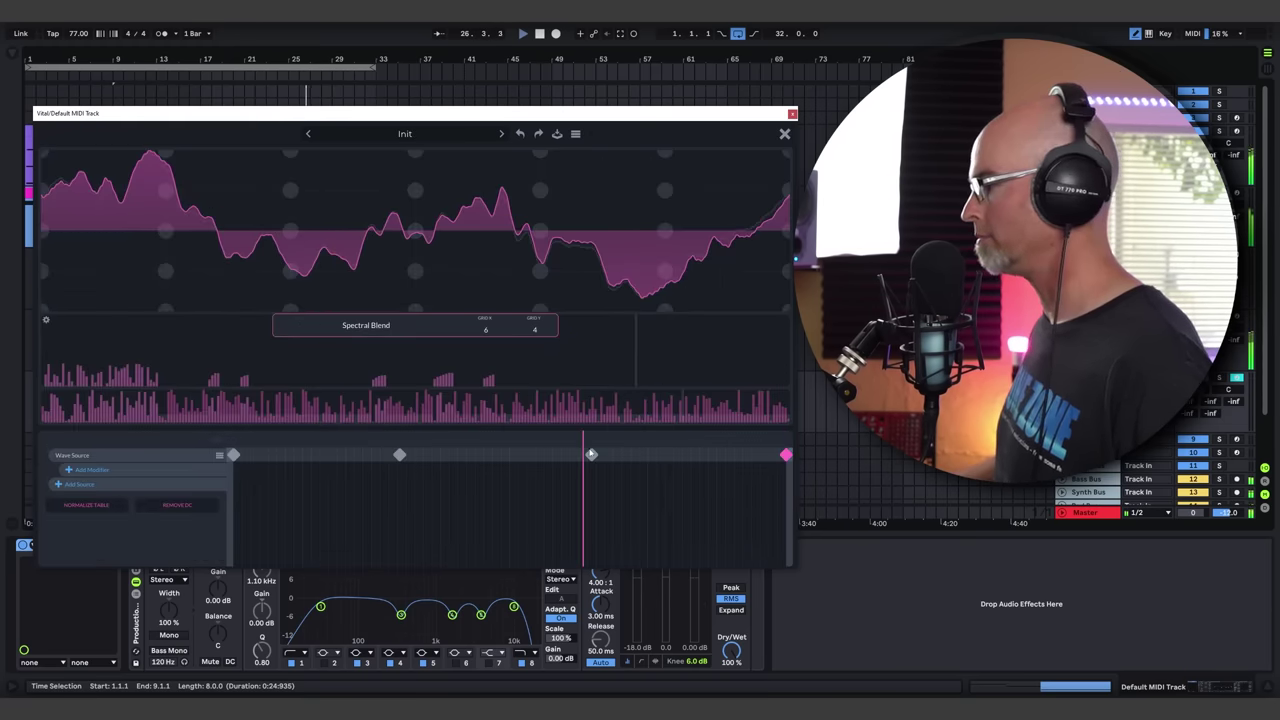
pyautogui.click(594, 441)
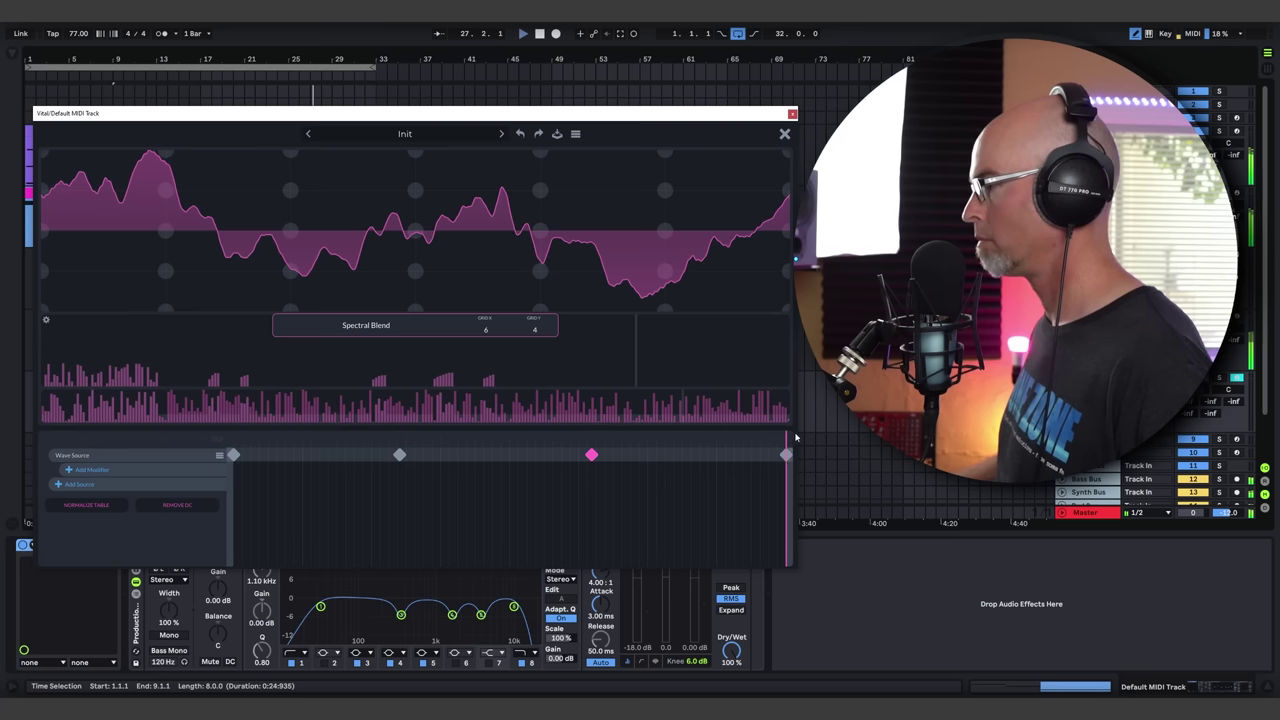
pyautogui.rightClick(332, 396)
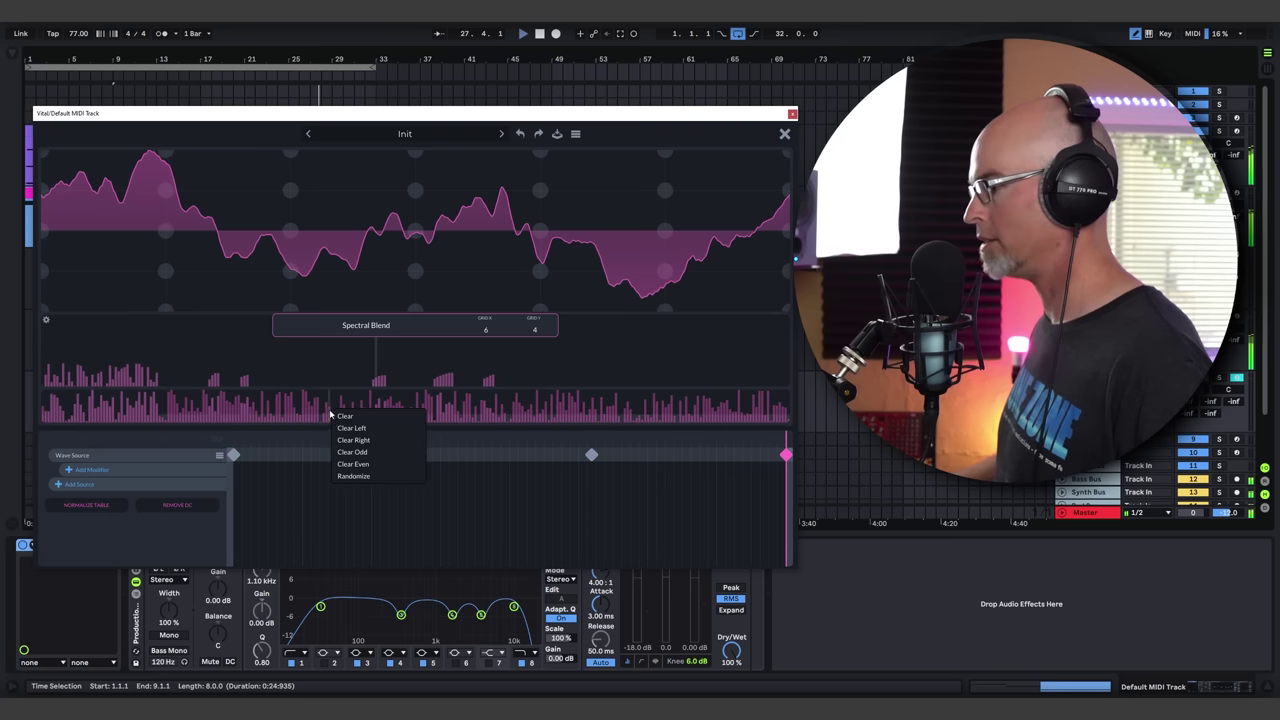
pyautogui.click(380, 474)
pyautogui.moveTo(611, 441); pyautogui.dragTo(575, 454)
pyautogui.moveTo(817, 463); pyautogui.dragTo(790, 460)
pyautogui.click(785, 133)
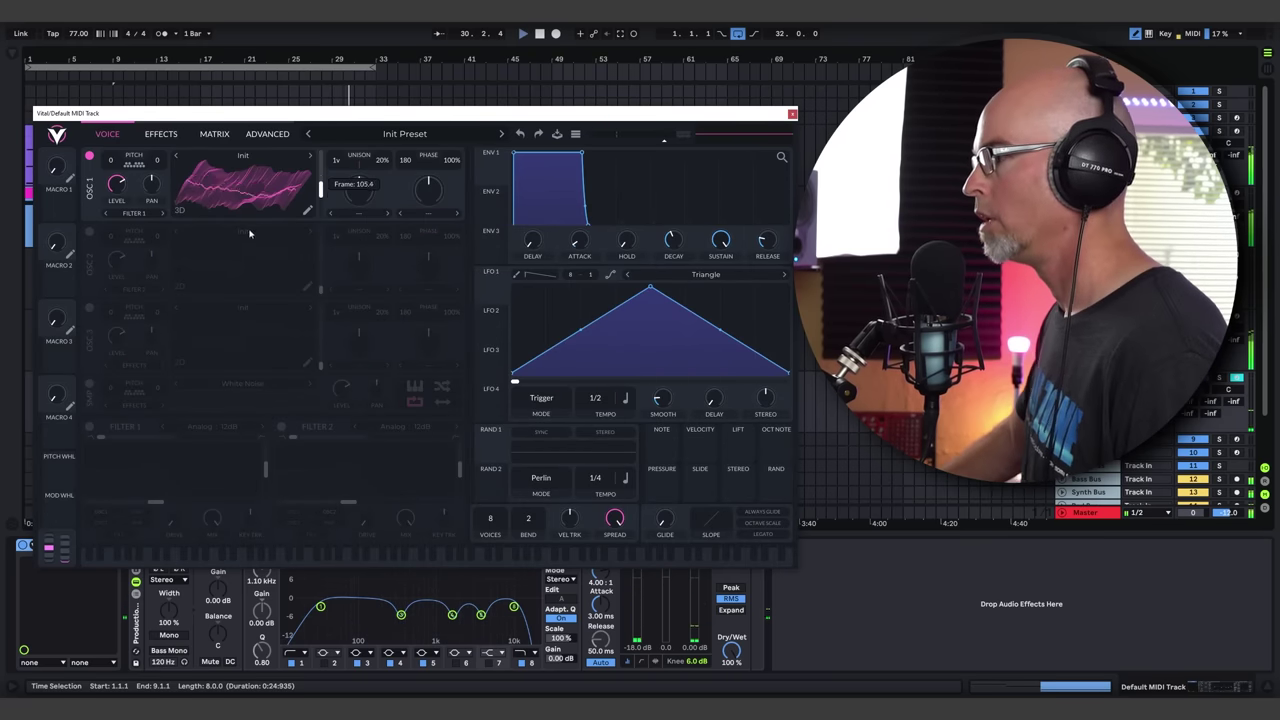
# Set oscillator 1's unison to 5 voices with 9% detune, shift its wavetable frame, and check the advanced unison options during playback
pyautogui.moveTo(287, 200); pyautogui.dragTo(294, 206)
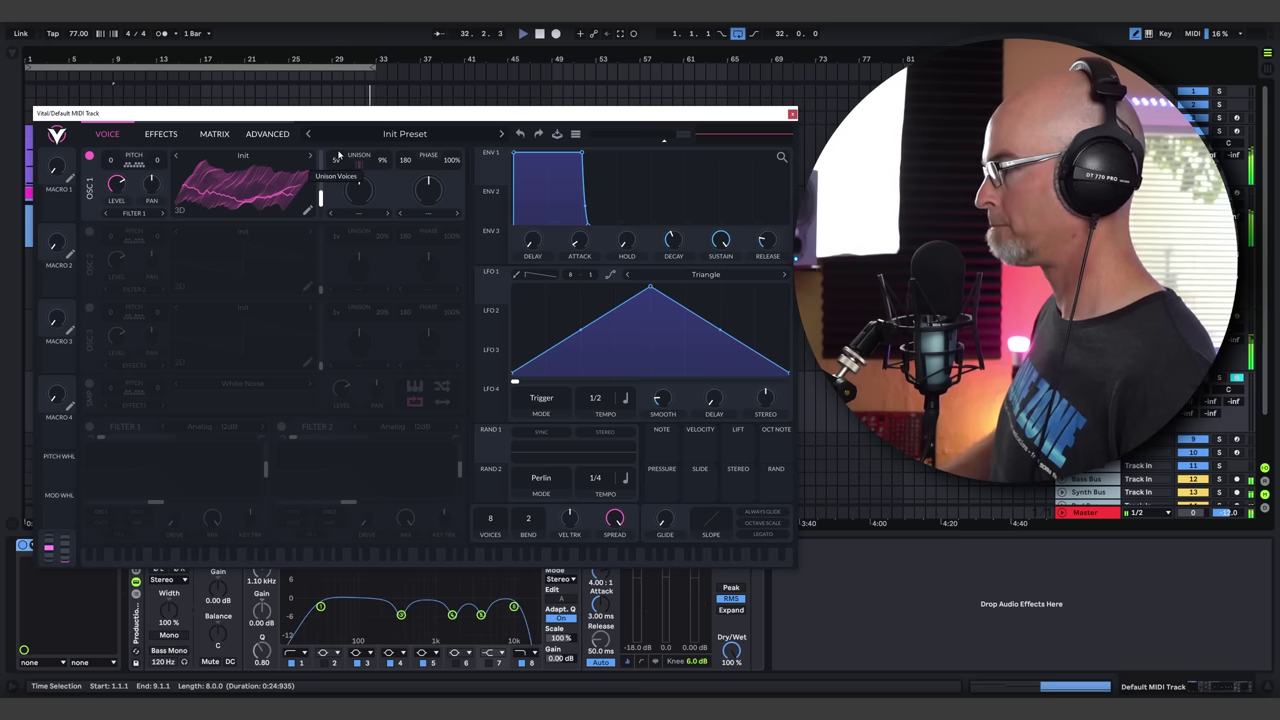
pyautogui.click(268, 136)
pyautogui.press('space')
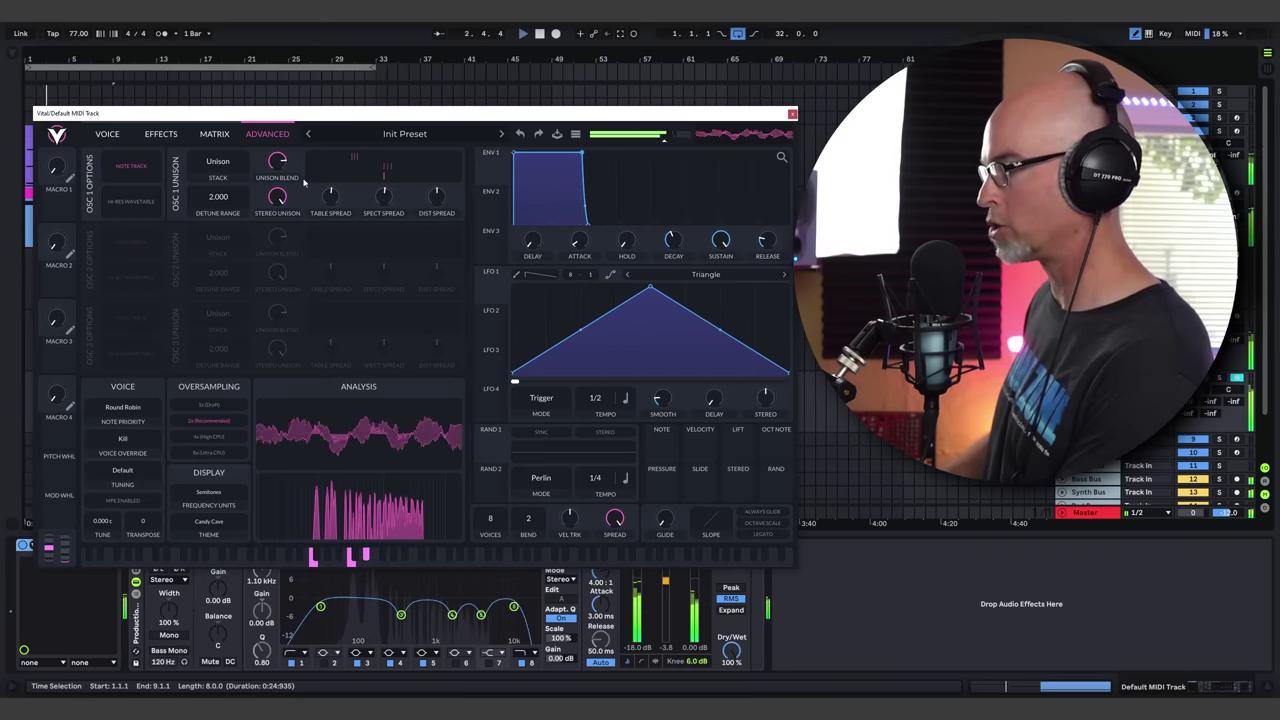
pyautogui.click(106, 134)
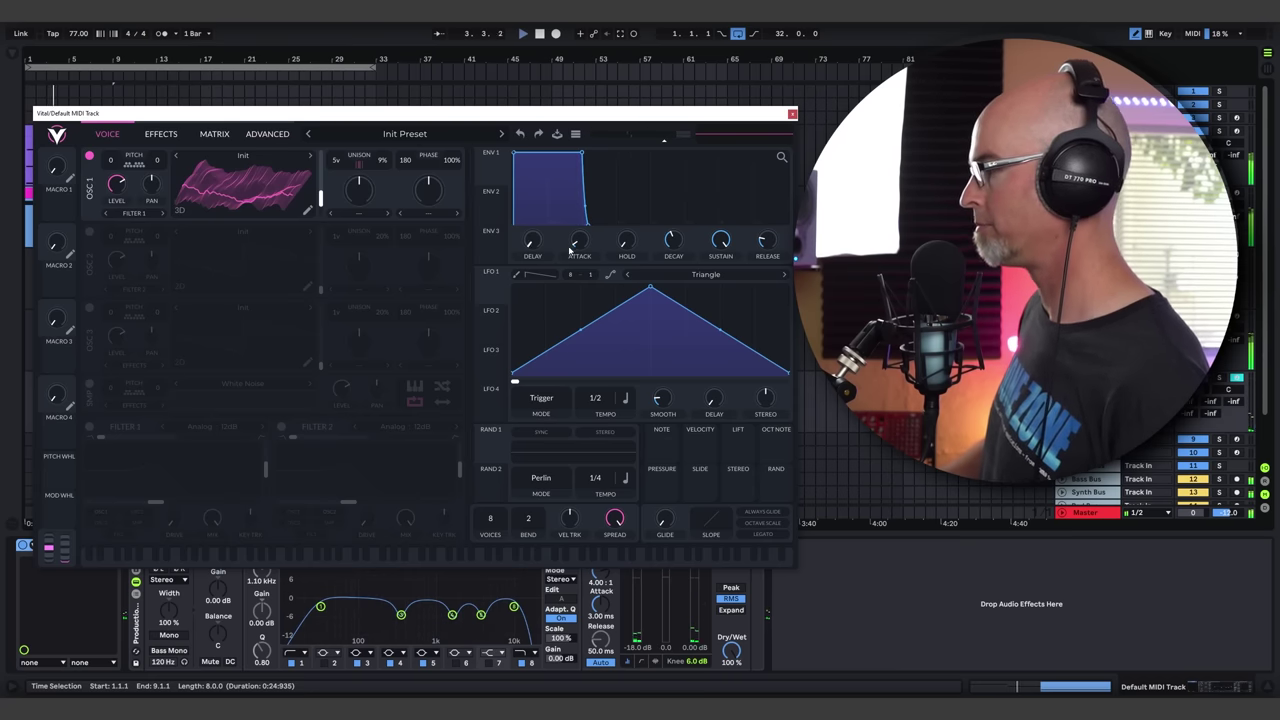
# Shape envelope 1 with a slow curved attack, longer decay and release, and slightly reduced sustain
pyautogui.moveTo(580, 243); pyautogui.dragTo(573, 190)
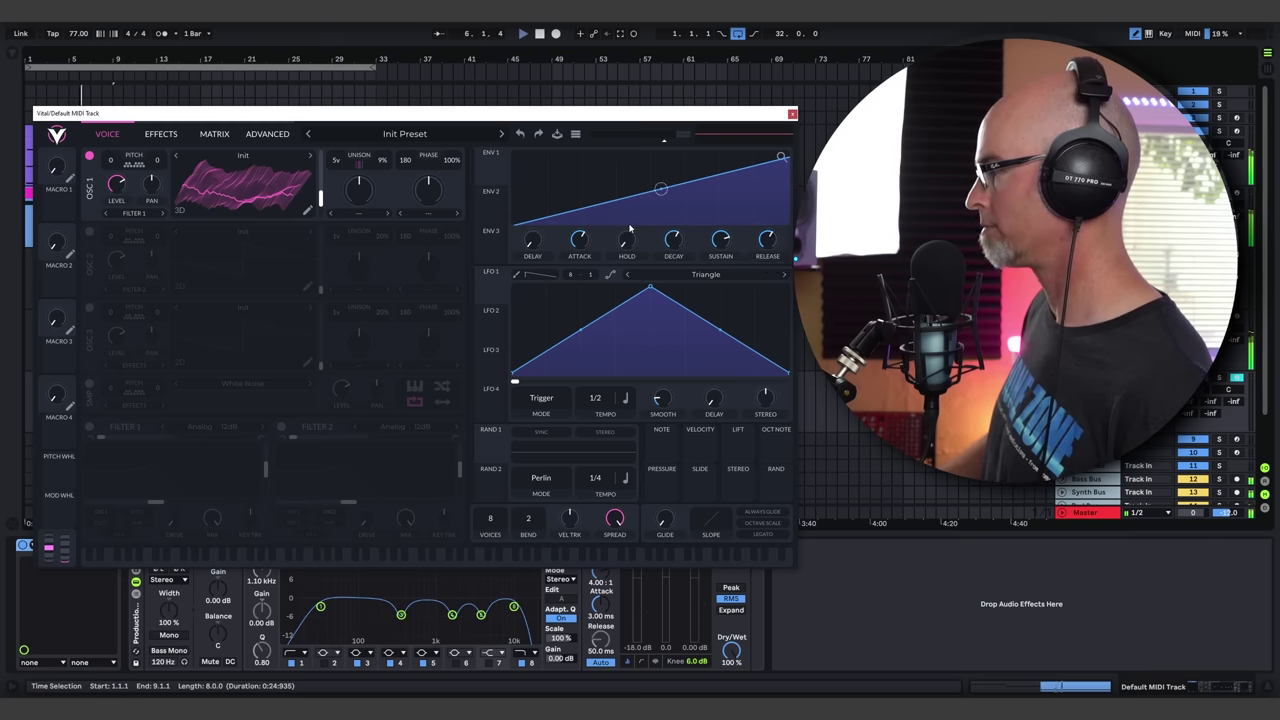
pyautogui.scroll(2, 580, 243)
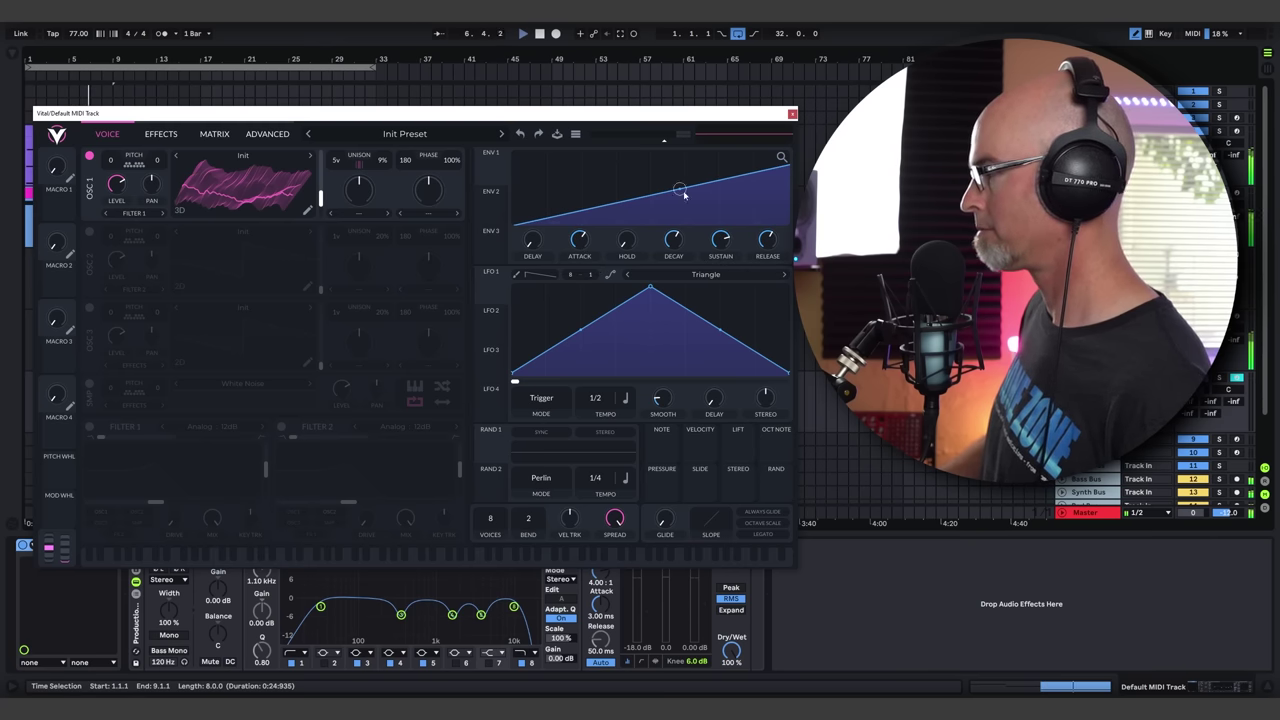
pyautogui.moveTo(779, 158); pyautogui.dragTo(661, 177)
pyautogui.moveTo(563, 193); pyautogui.dragTo(565, 204)
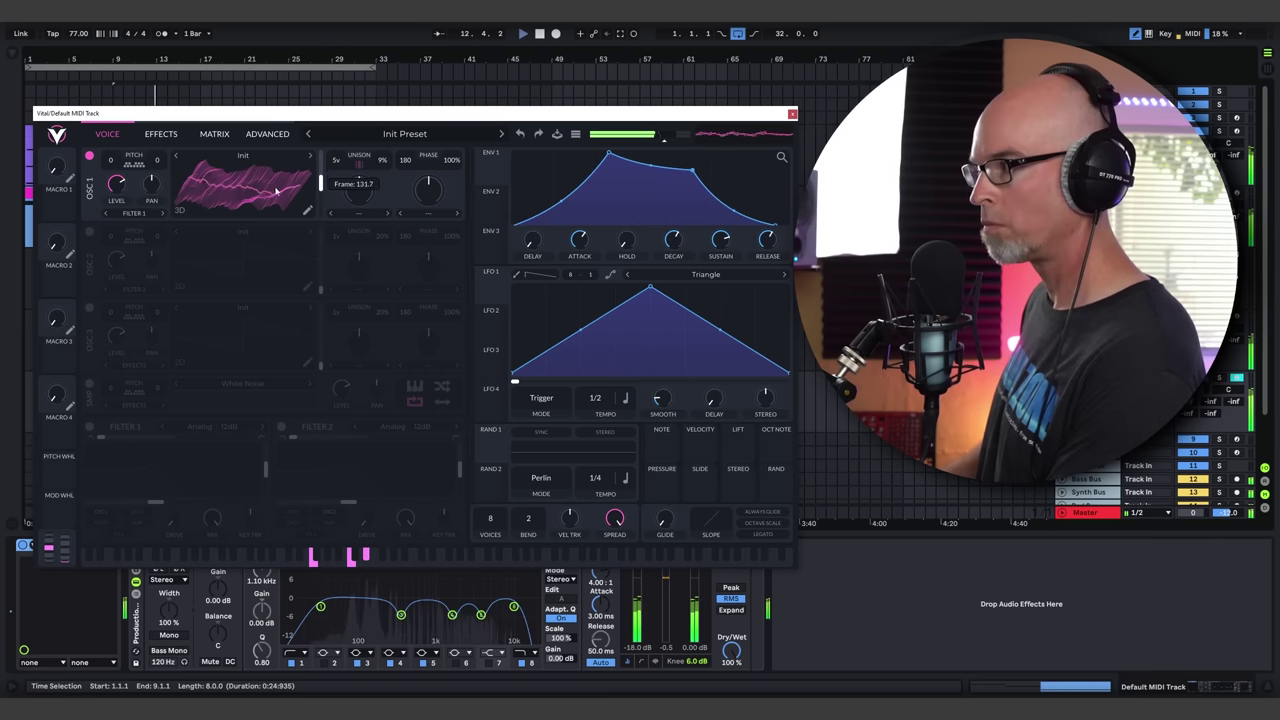
# Set oscillator 1's wavetable frame to 0, then move its second wavetable keyframe earlier, scan through the table, and close the editor
pyautogui.moveTo(261, 229)
pyautogui.mouseDown()
pyautogui.moveTo(280, 181)
pyautogui.moveTo(252, 240)
pyautogui.mouseUp()
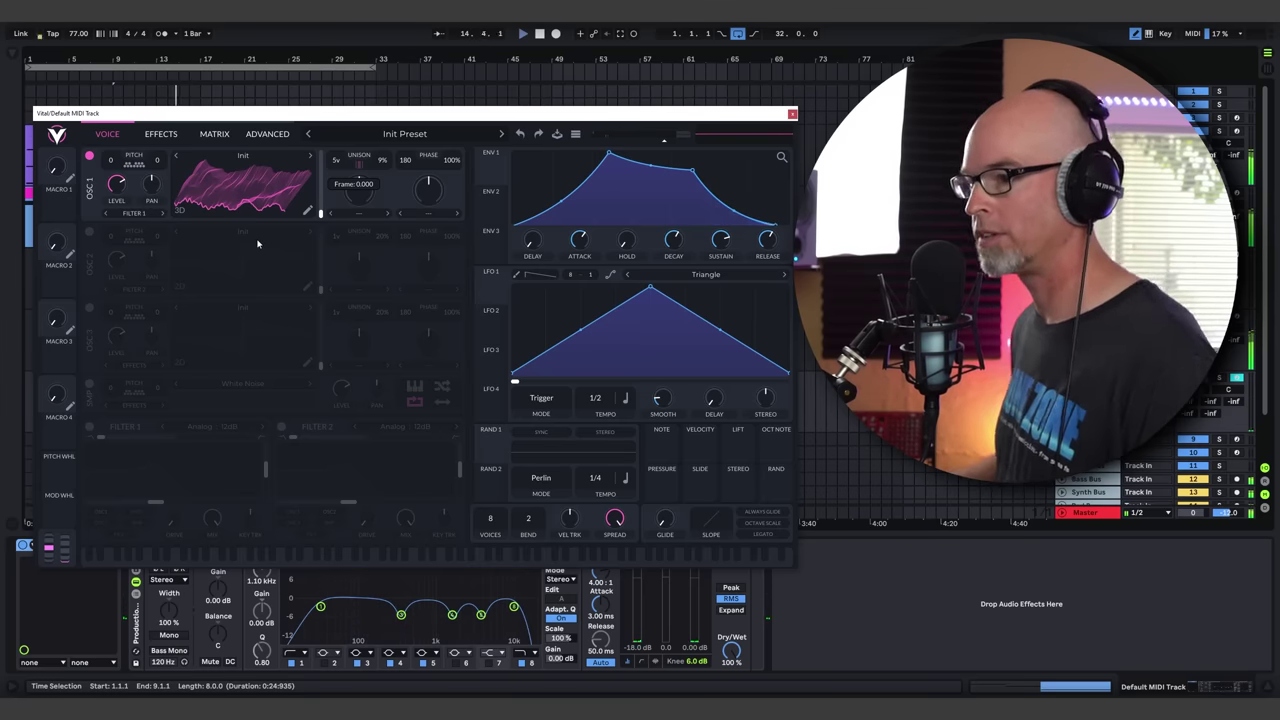
pyautogui.moveTo(257, 243); pyautogui.dragTo(274, 271)
pyautogui.click(307, 210)
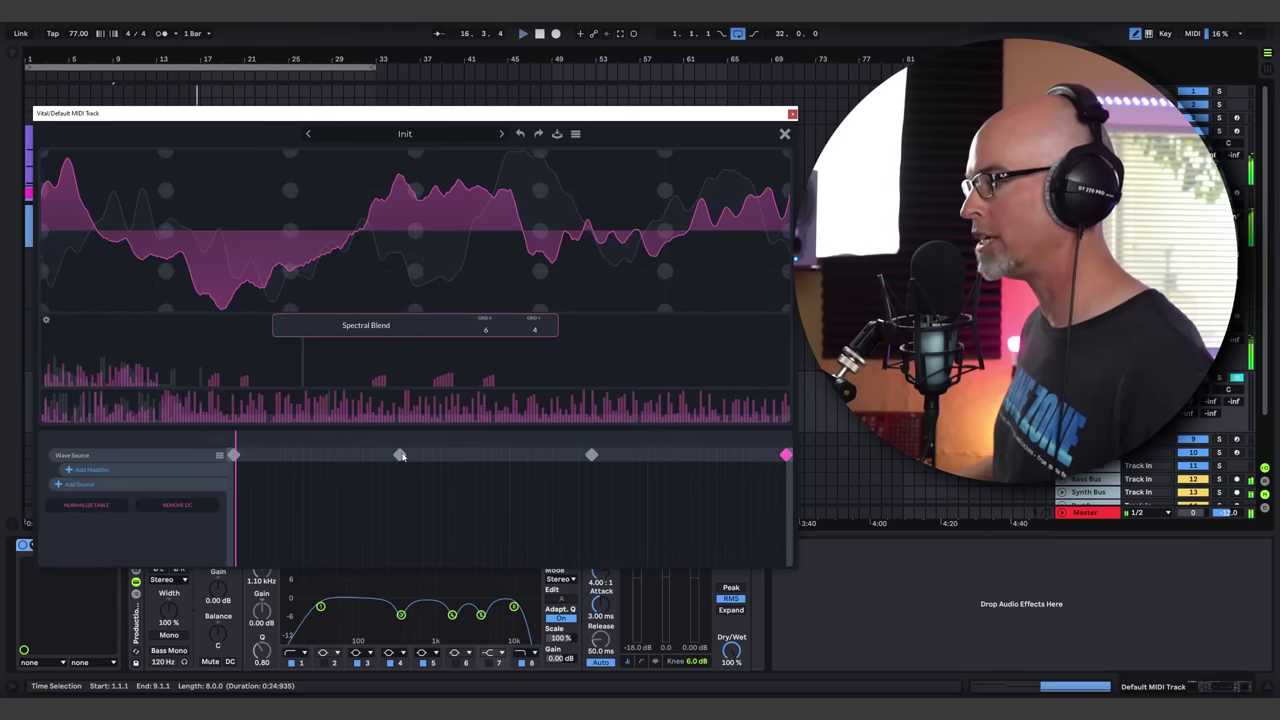
pyautogui.moveTo(402, 456); pyautogui.dragTo(348, 456)
pyautogui.moveTo(235, 455)
pyautogui.mouseDown()
pyautogui.moveTo(401, 454)
pyautogui.moveTo(233, 455)
pyautogui.mouseUp()
pyautogui.moveTo(401, 457); pyautogui.dragTo(375, 455)
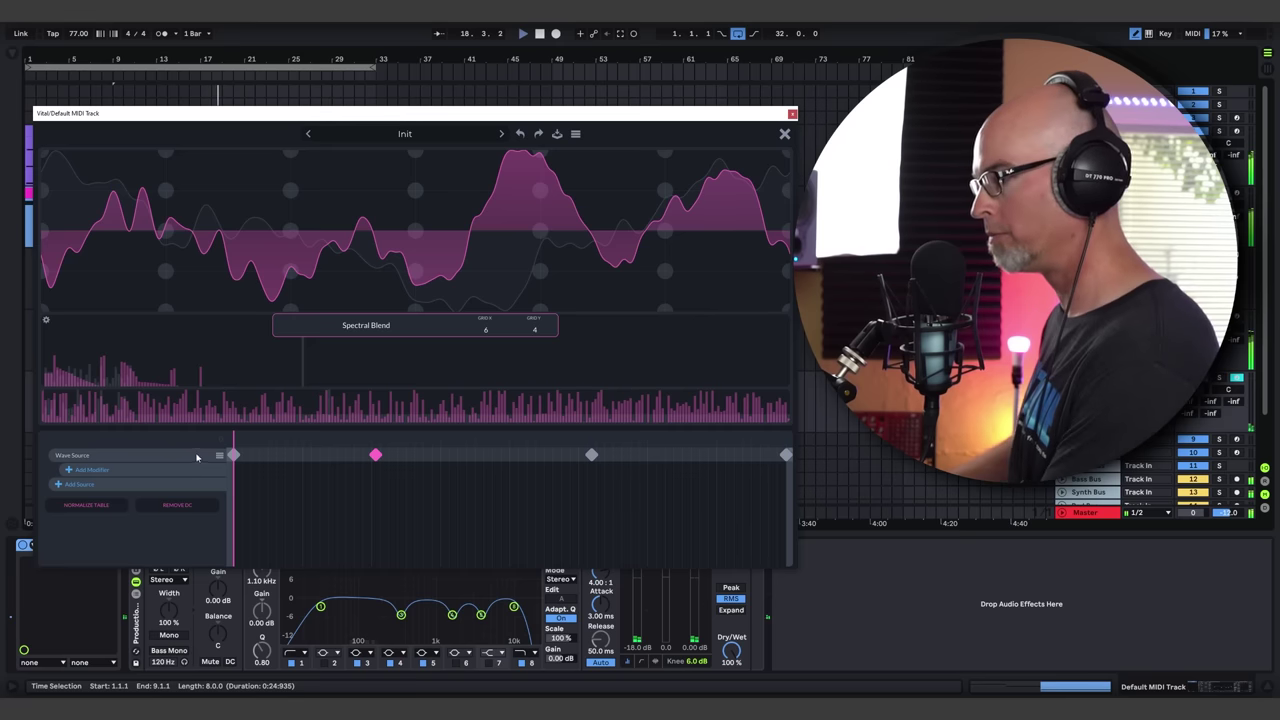
pyautogui.moveTo(233, 457); pyautogui.dragTo(809, 479)
pyautogui.click(784, 133)
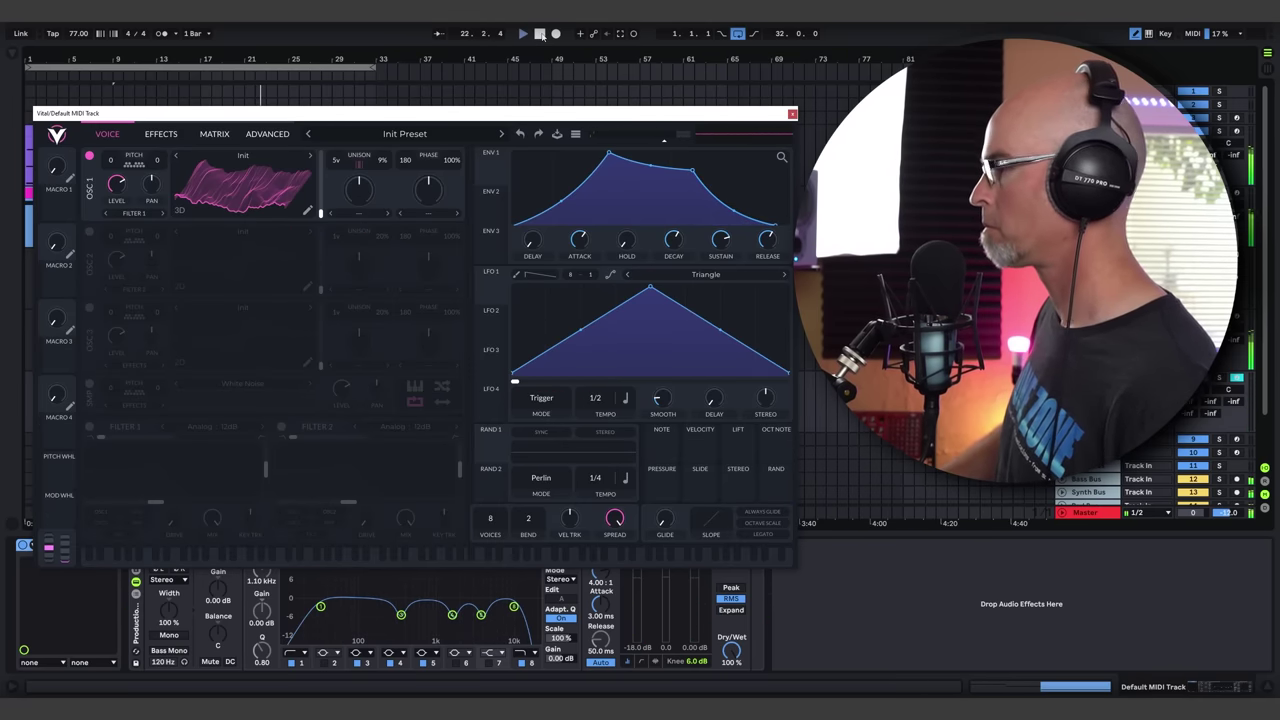
# Stop playback and sweep oscillator 1's wavetable frame up to its last frame
pyautogui.click(541, 35)
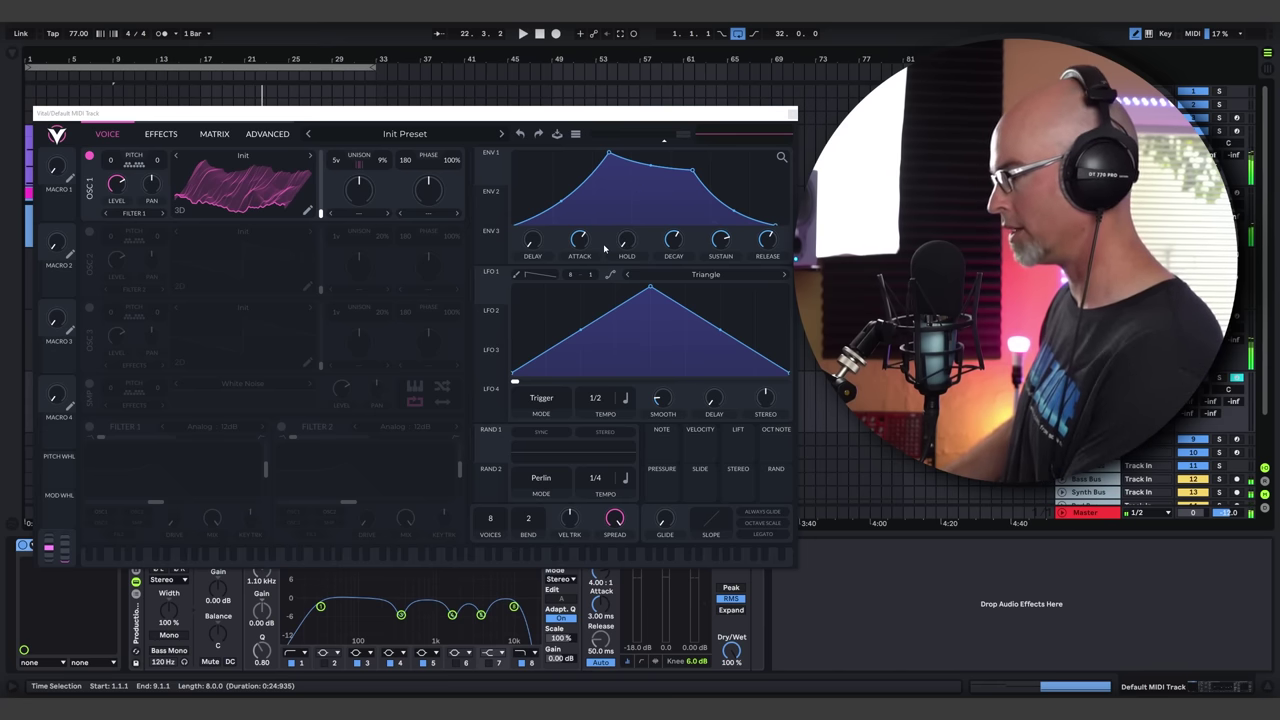
pyautogui.moveTo(320, 213); pyautogui.dragTo(365, 147)
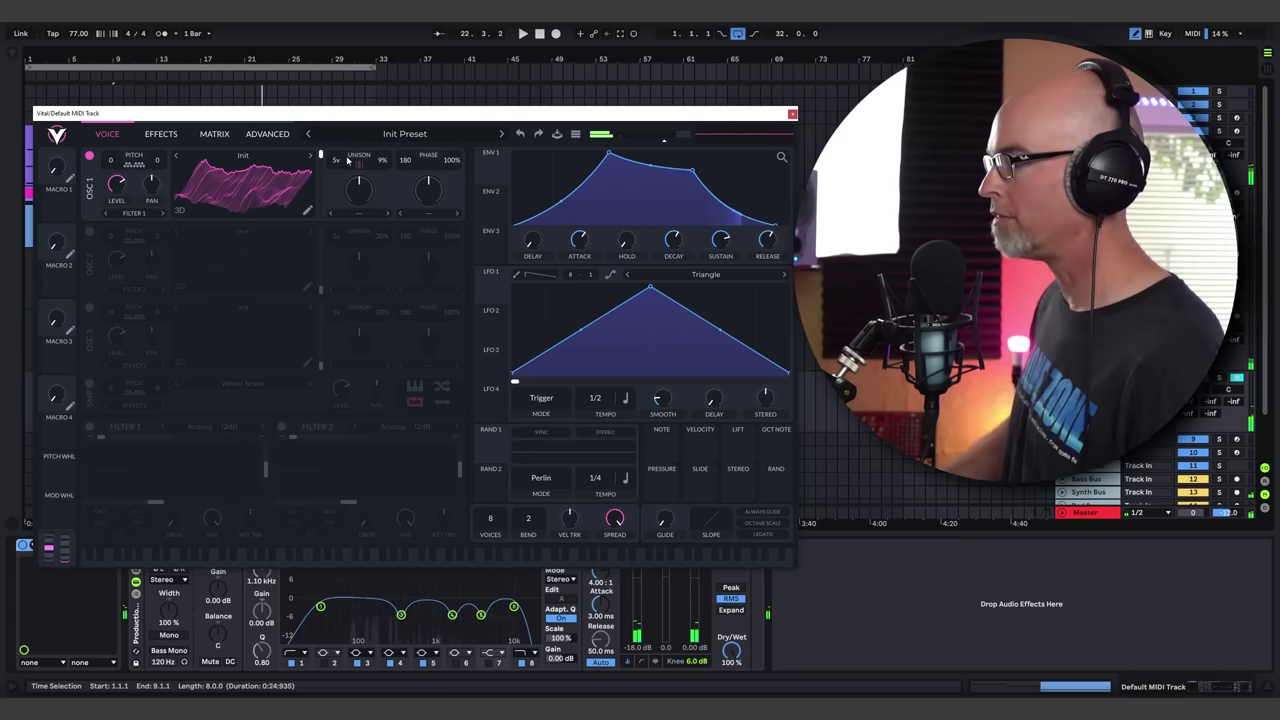
# Enable oscillator 2 with the Factory wavetable Basic Shapes, shift its frame to the triangle shape, and transpose it to -12
pyautogui.click(92, 234)
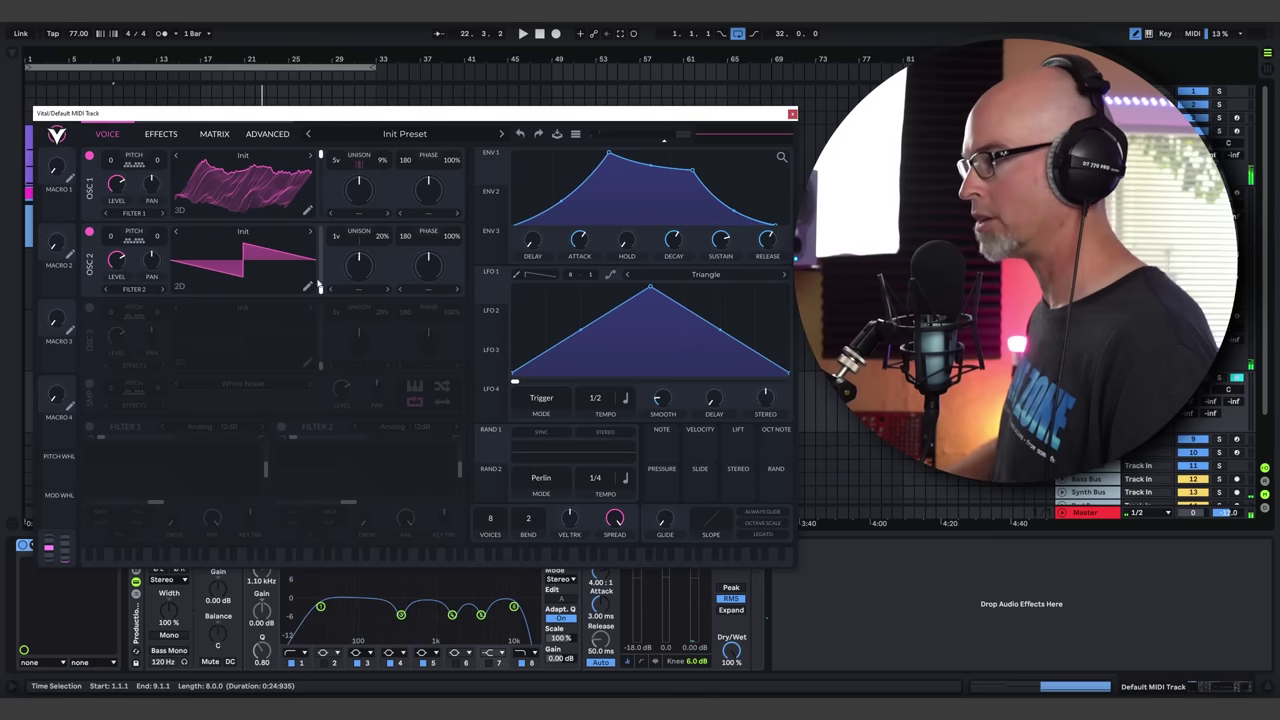
pyautogui.click(224, 228)
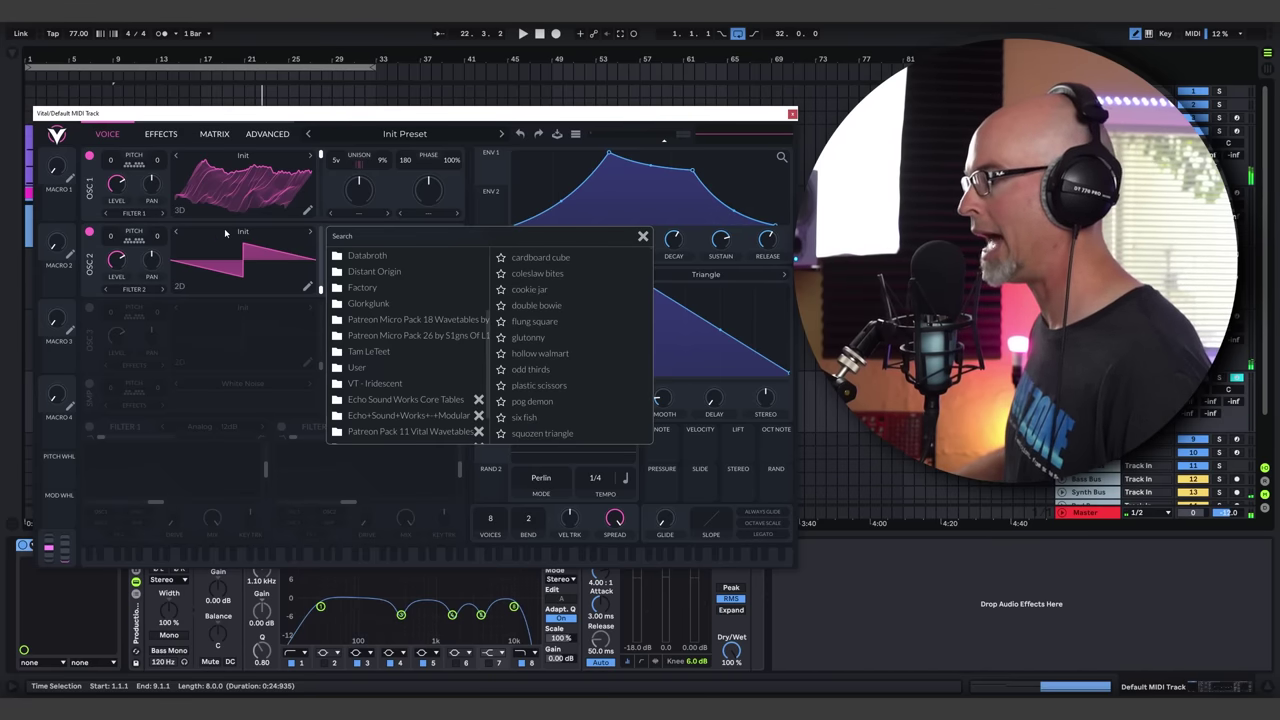
pyautogui.click(400, 288)
pyautogui.click(535, 257)
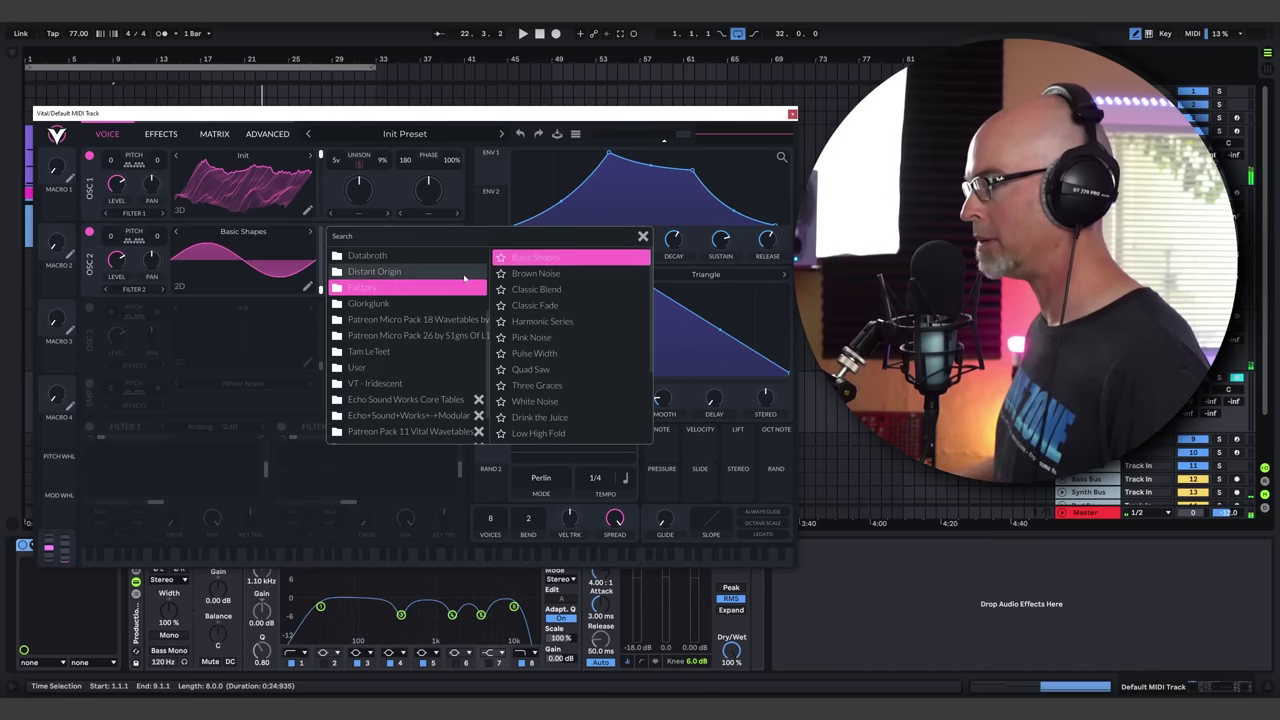
pyautogui.click(643, 236)
pyautogui.moveTo(322, 287); pyautogui.dragTo(322, 272)
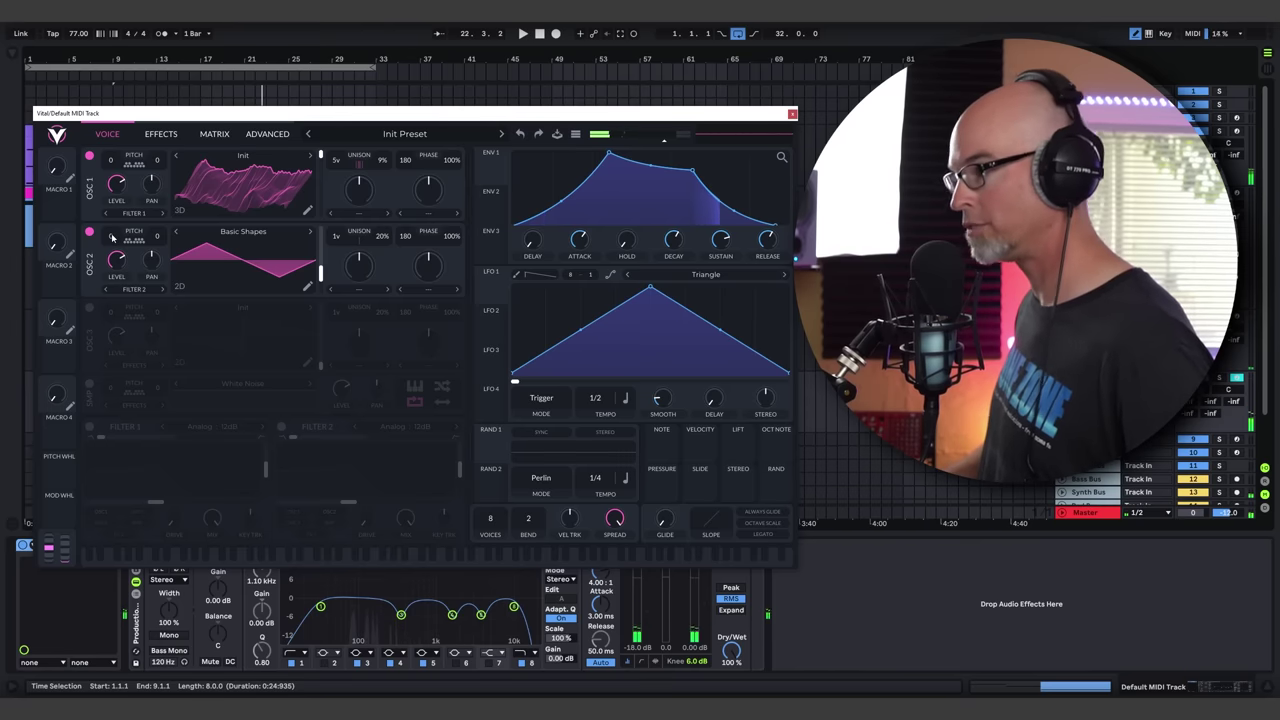
pyautogui.moveTo(110, 236); pyautogui.dragTo(116, 247)
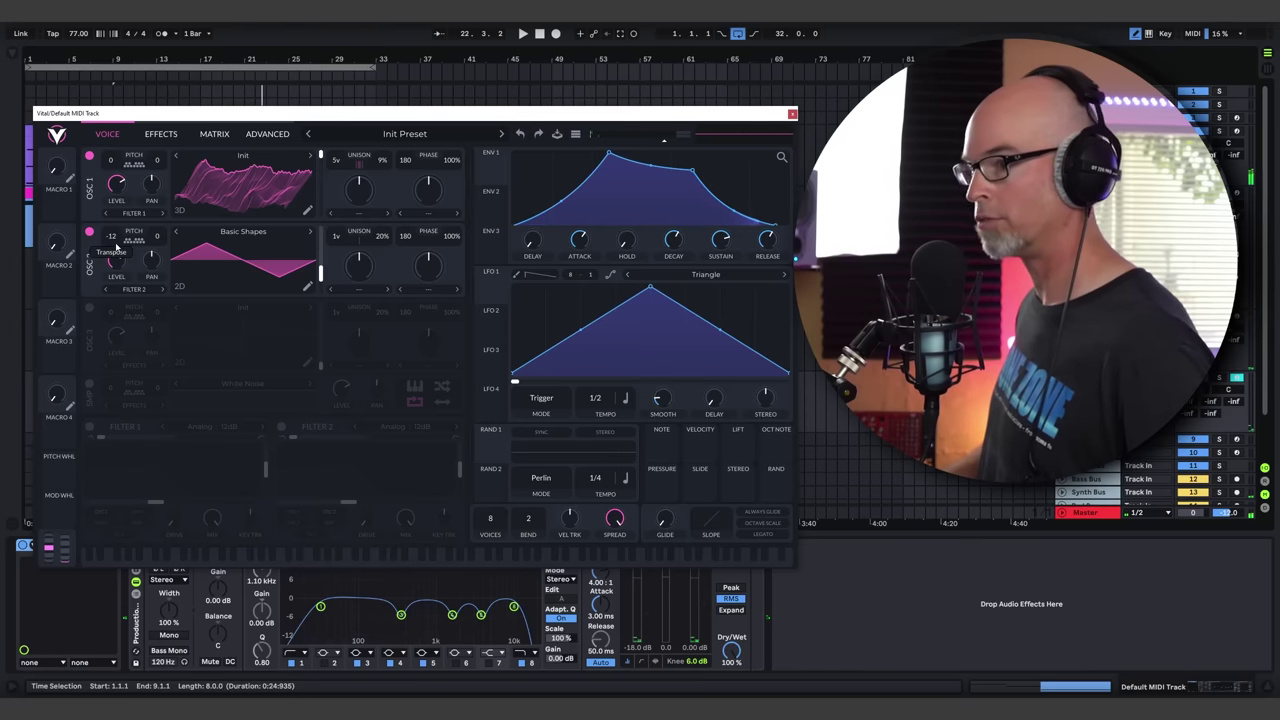
# Modulate oscillator 1's wavetable frame with Random 1, make the modulation bipolar, and set Random 1's tempo to 2/1
pyautogui.moveTo(494, 446); pyautogui.dragTo(320, 192)
pyautogui.rightClick(482, 457)
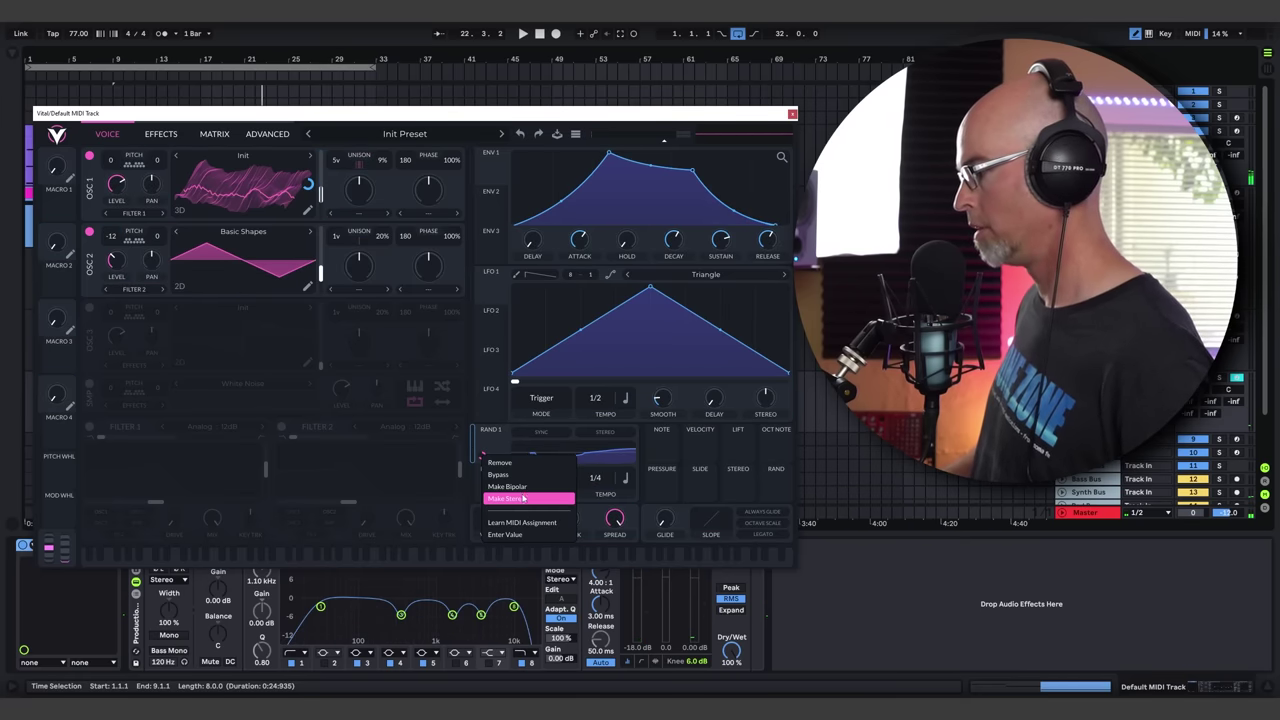
pyautogui.click(524, 485)
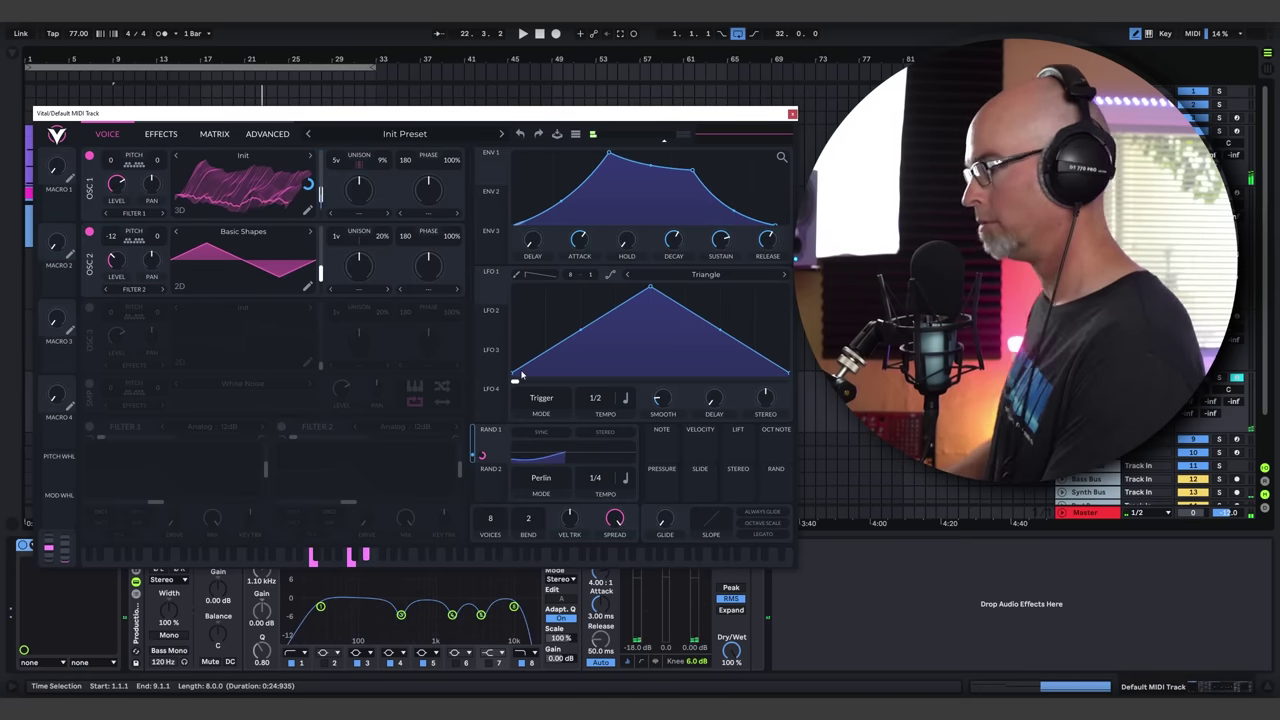
pyautogui.moveTo(586, 487); pyautogui.dragTo(603, 519)
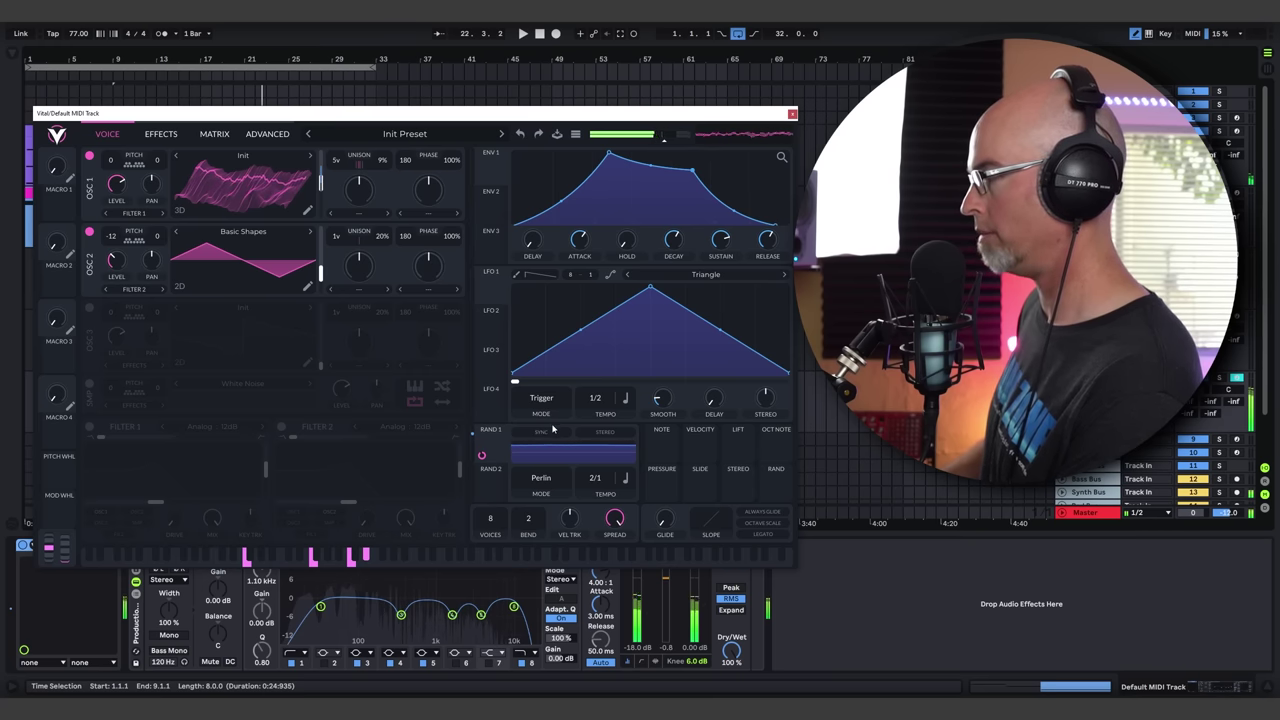
# Enable filter 1, feed oscillator 2 into it as well, and lower its resonance and cutoff
pyautogui.click(89, 427)
pyautogui.moveTo(181, 508); pyautogui.dragTo(185, 506)
pyautogui.click(137, 512)
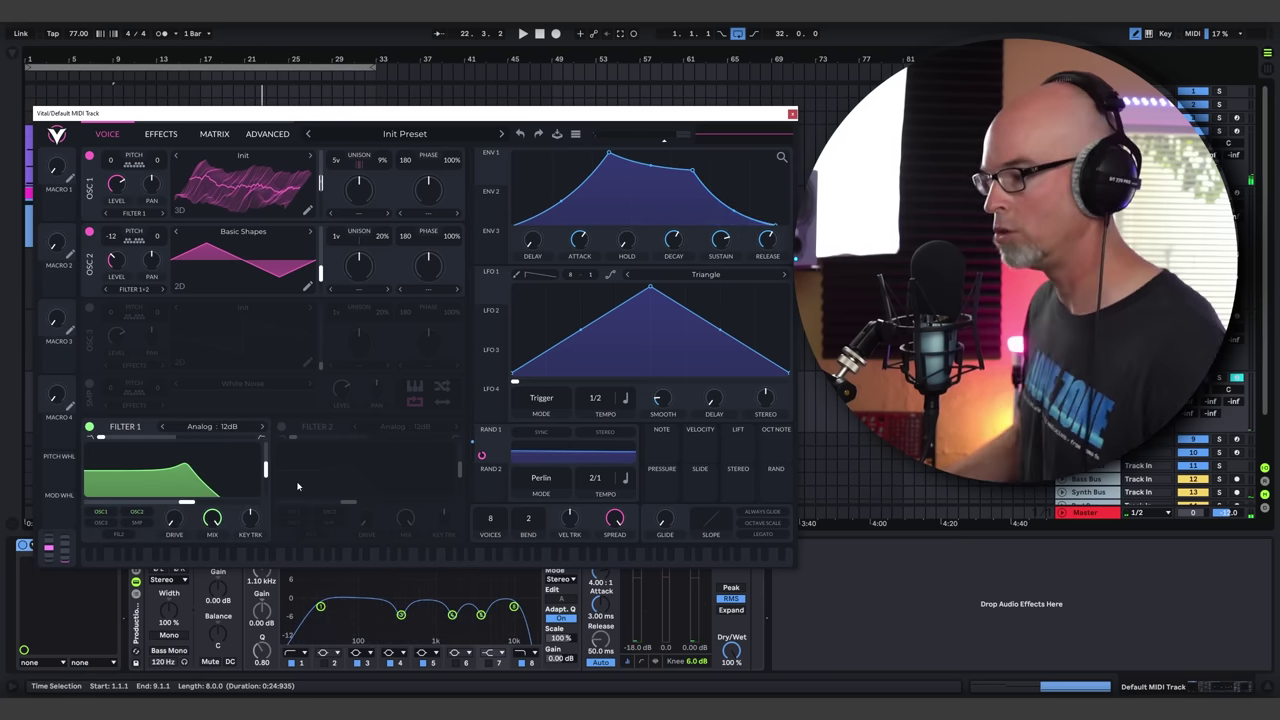
pyautogui.moveTo(266, 470); pyautogui.dragTo(266, 490)
pyautogui.moveTo(186, 503)
pyautogui.mouseDown()
pyautogui.moveTo(195, 495)
pyautogui.moveTo(169, 494)
pyautogui.mouseUp()
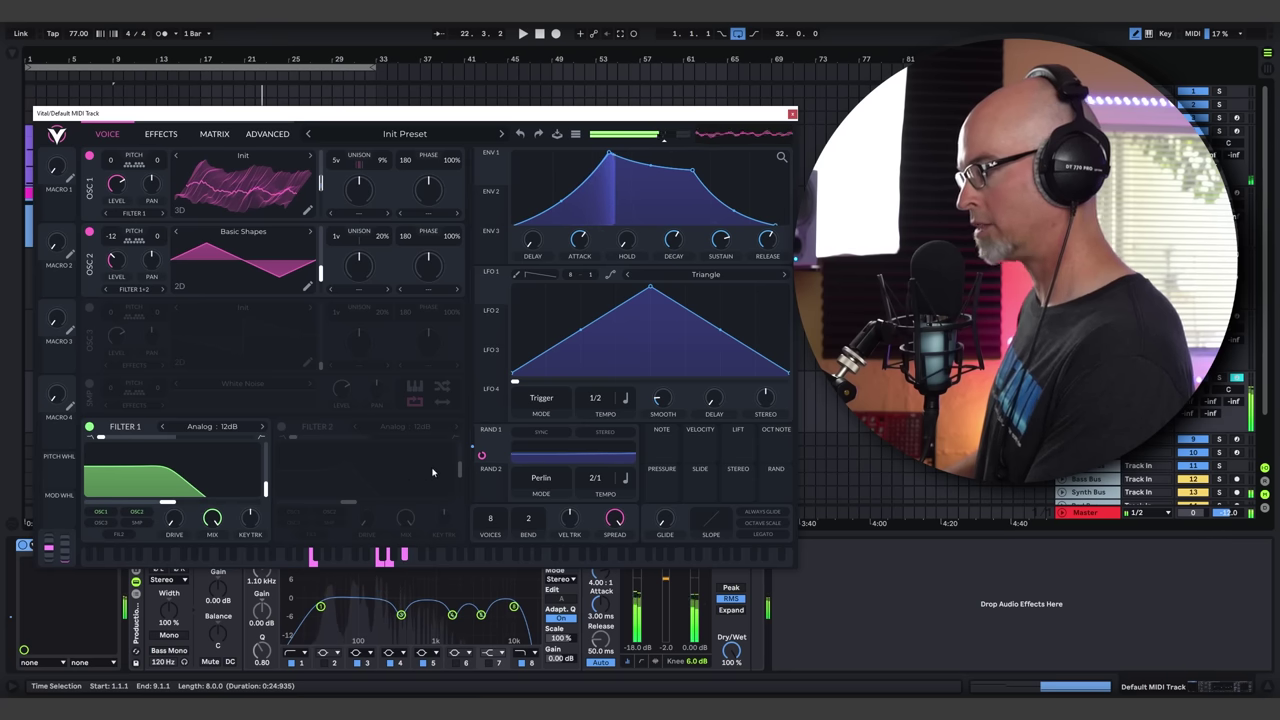
# Modulate Random 1's tempo with Random 2 and set Random 2's tempo to 1/1
pyautogui.moveTo(481, 455)
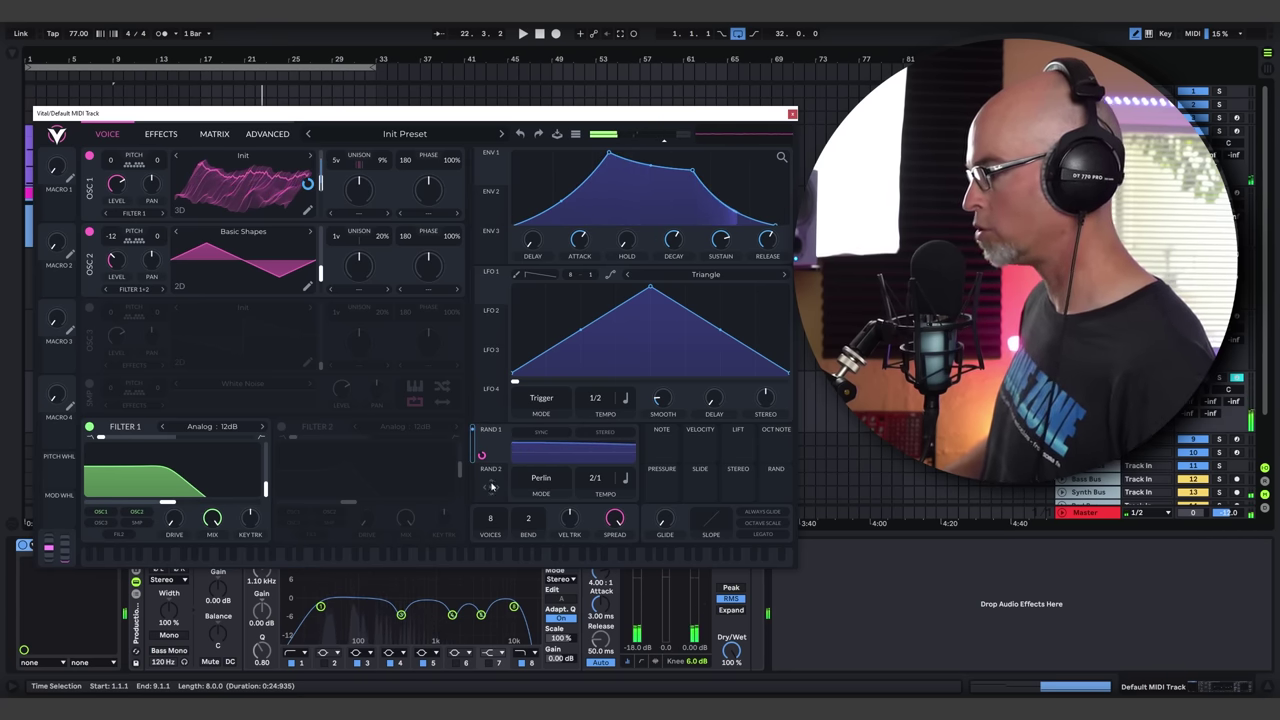
pyautogui.moveTo(490, 486); pyautogui.dragTo(600, 486)
pyautogui.click(492, 438)
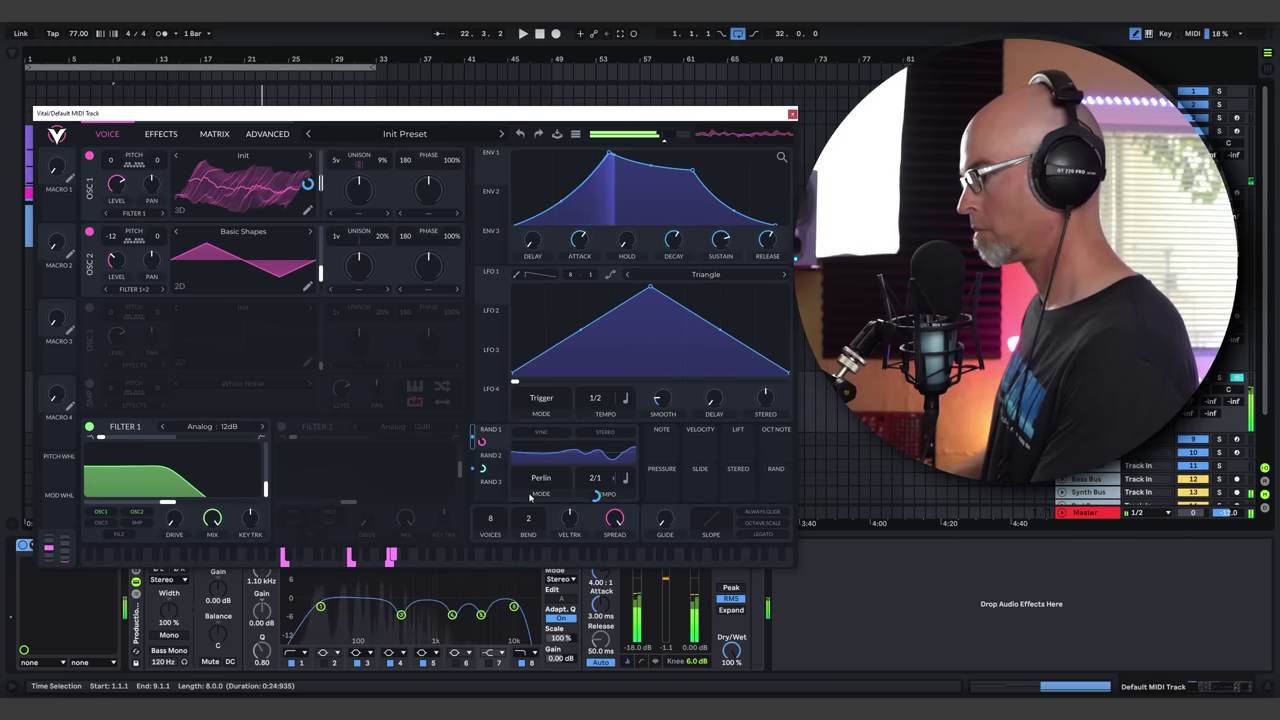
pyautogui.click(492, 459)
pyautogui.moveTo(597, 486); pyautogui.dragTo(600, 492)
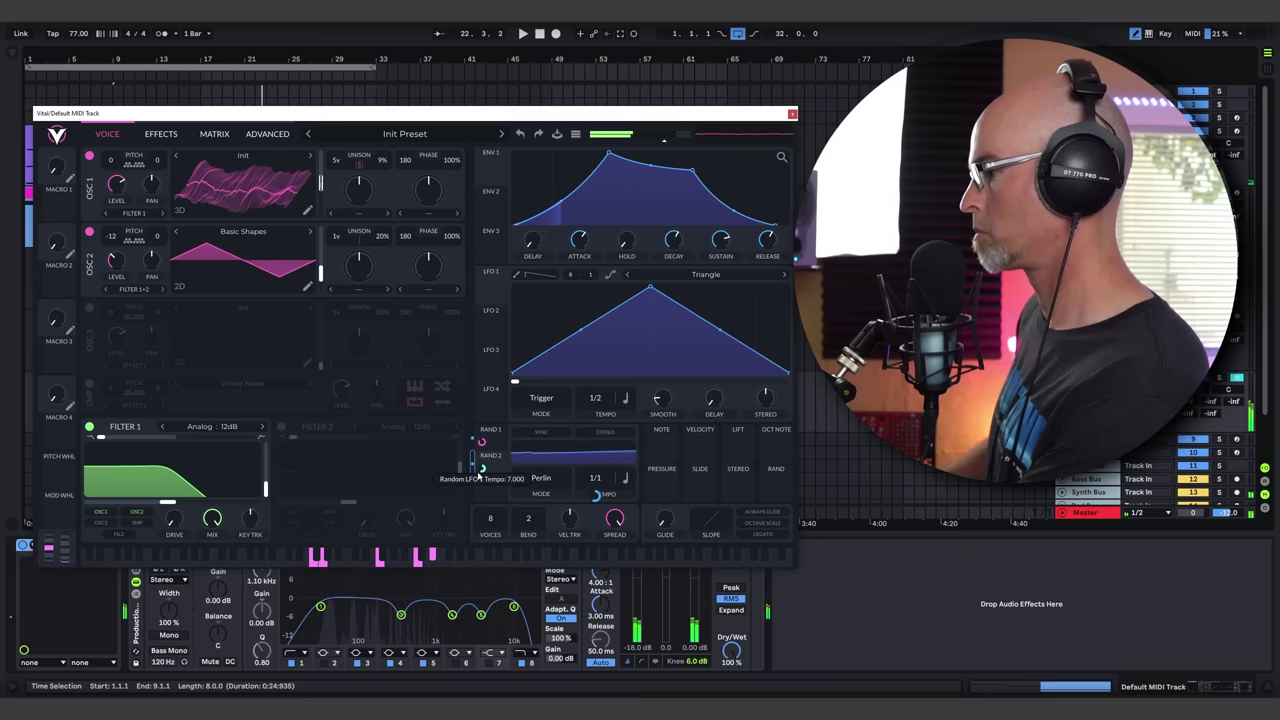
# Modulate filter 1's cutoff with Random 1 at an 8/1 tempo and with the Stereo source, lowering the base cutoff slightly
pyautogui.moveTo(481, 441); pyautogui.dragTo(172, 490)
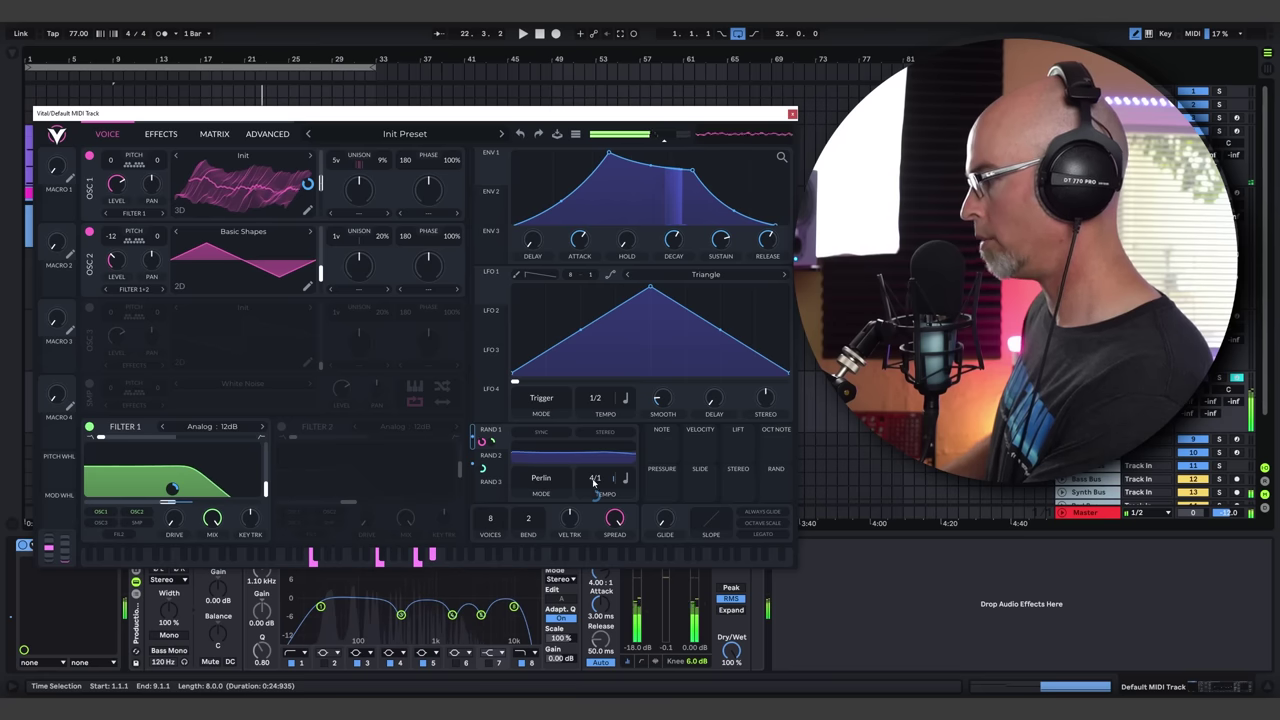
pyautogui.moveTo(595, 478); pyautogui.dragTo(593, 488)
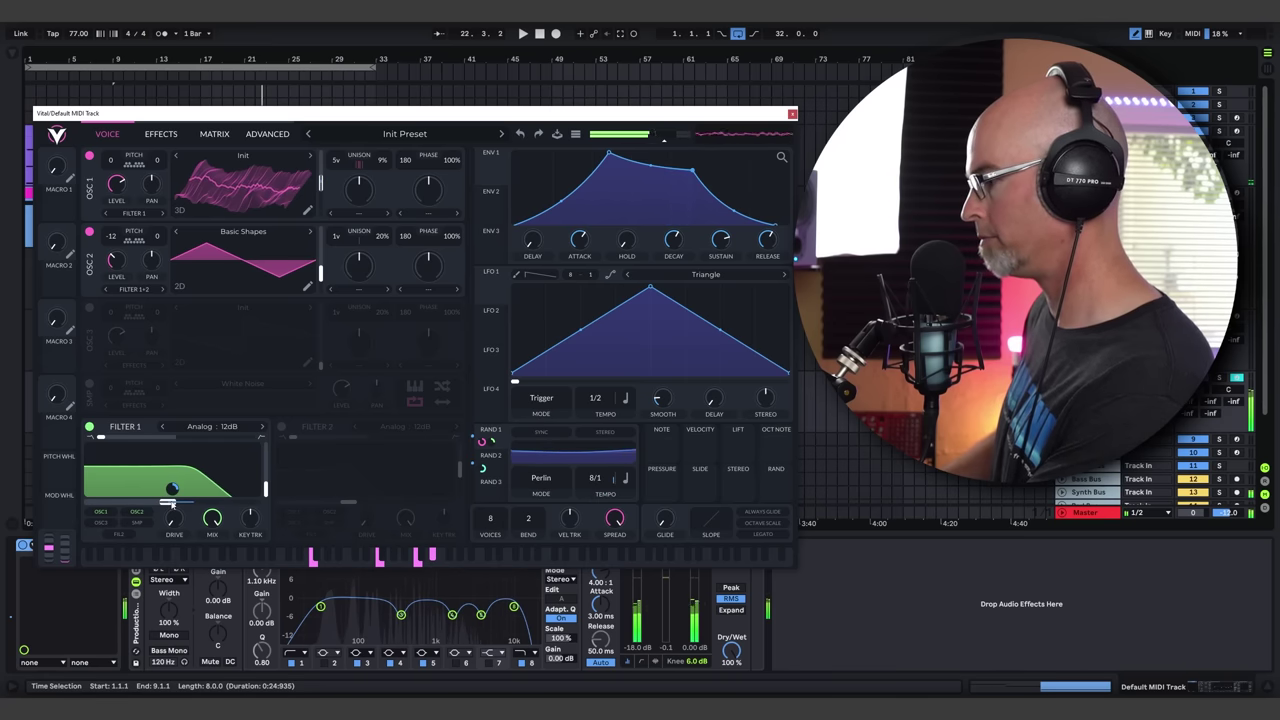
pyautogui.moveTo(172, 503); pyautogui.dragTo(161, 508)
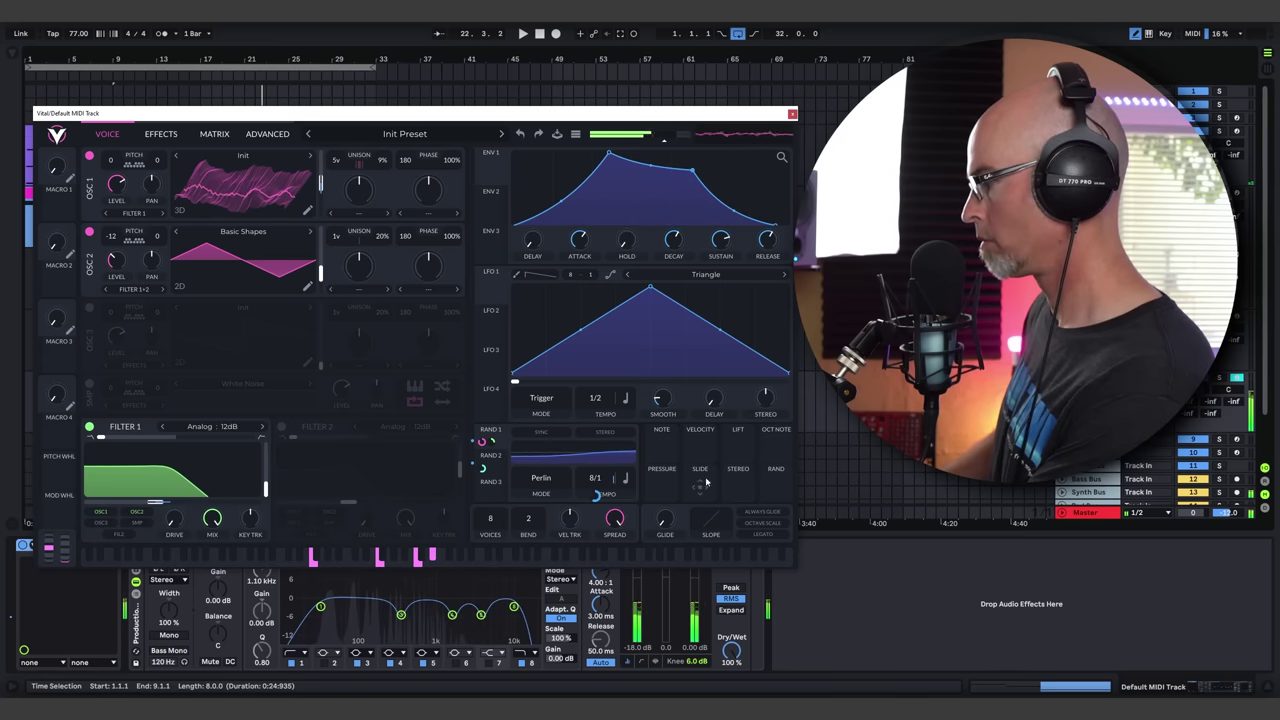
pyautogui.moveTo(739, 487); pyautogui.dragTo(171, 515)
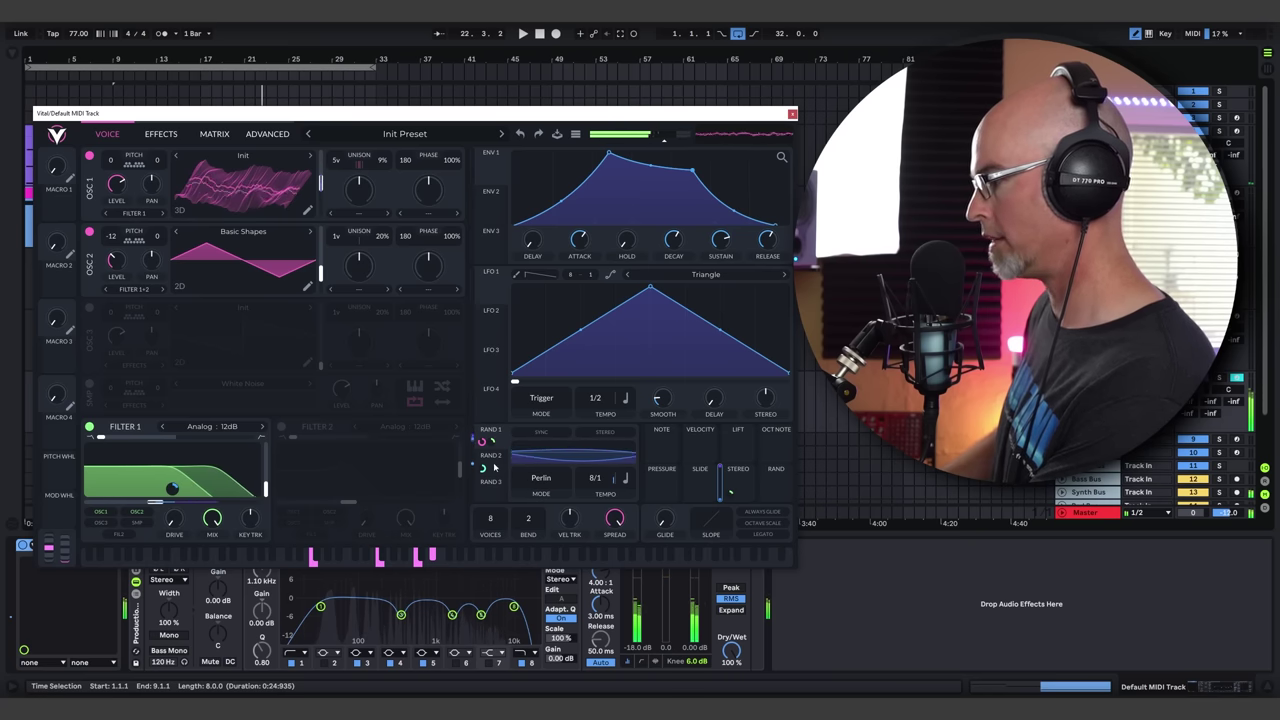
pyautogui.moveTo(730, 492); pyautogui.dragTo(729, 497)
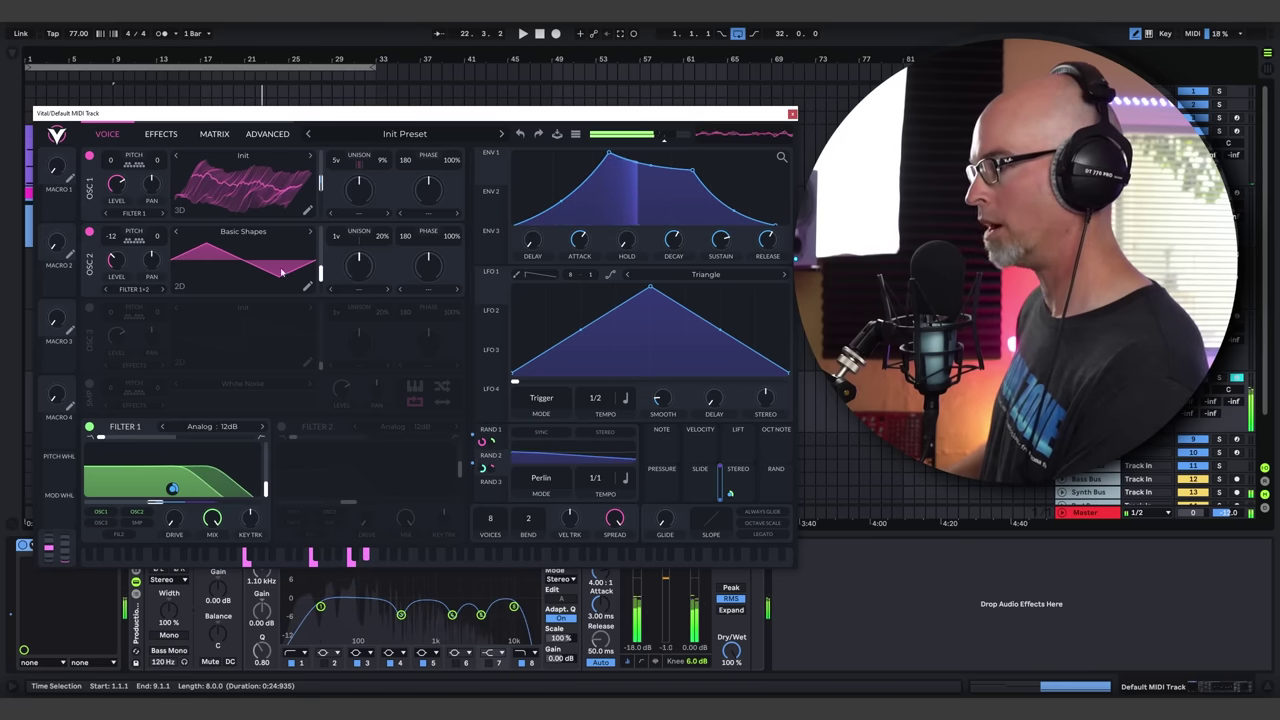
# Enable oscillator 3 with the Factory wavetable Stabbed, move its frame to about the middle, and transpose it to 12
pyautogui.click(90, 309)
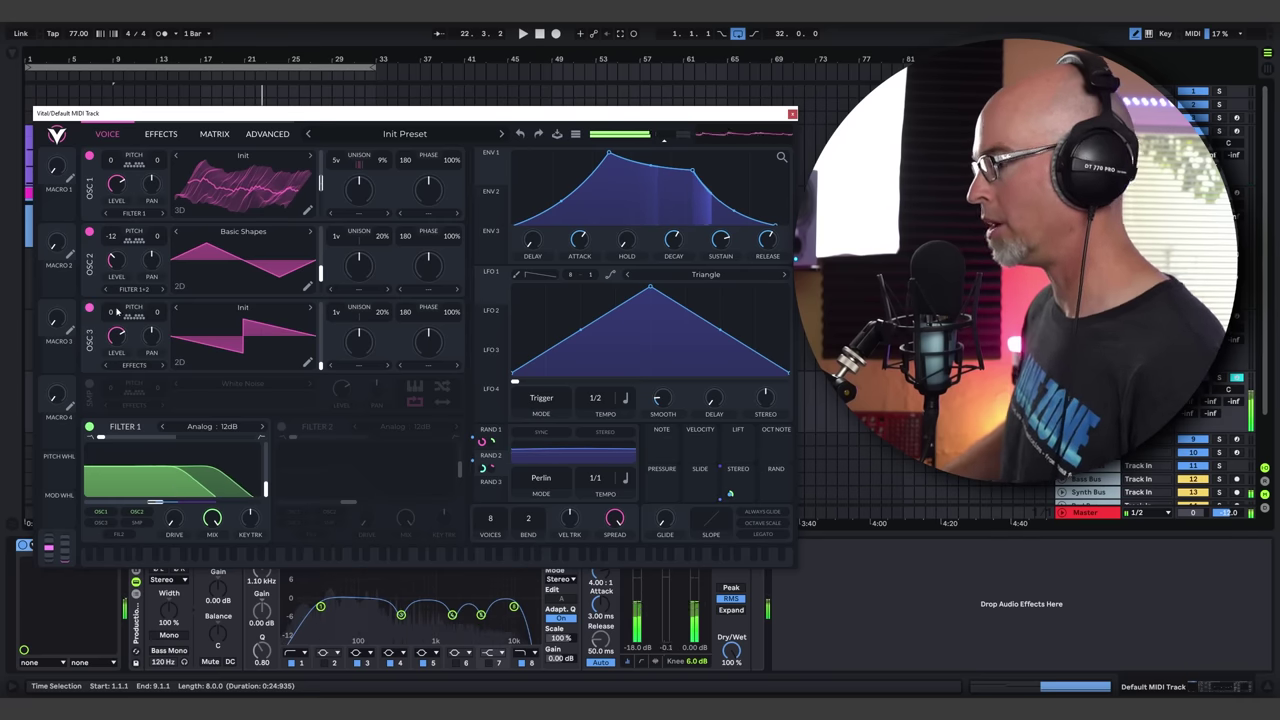
pyautogui.click(253, 312)
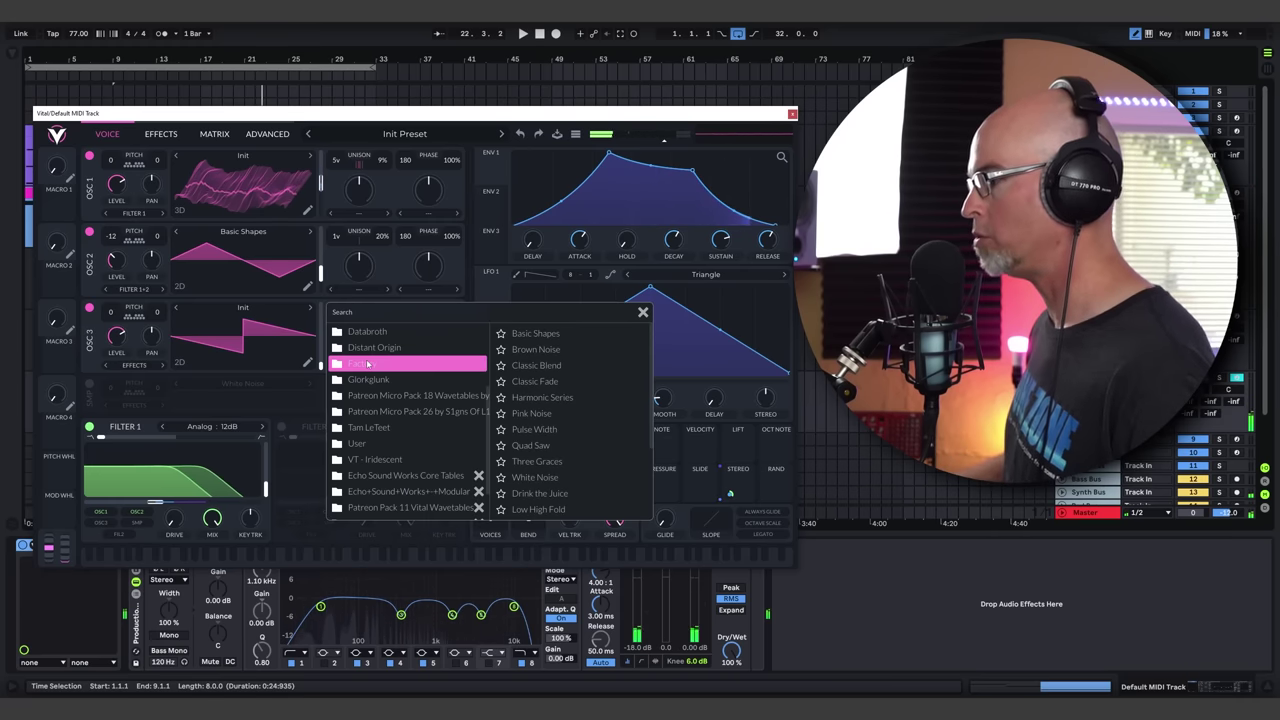
pyautogui.click(375, 363)
pyautogui.scroll(-2, 549, 400)
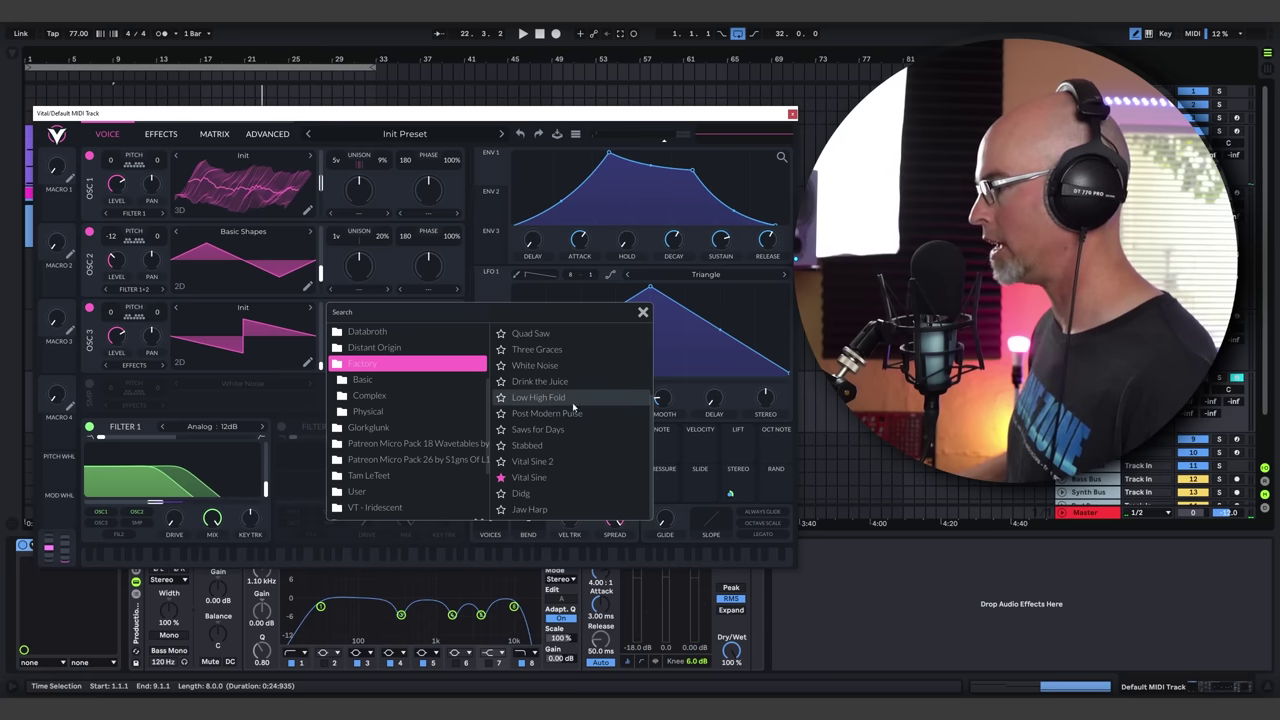
pyautogui.click(550, 446)
pyautogui.click(559, 429)
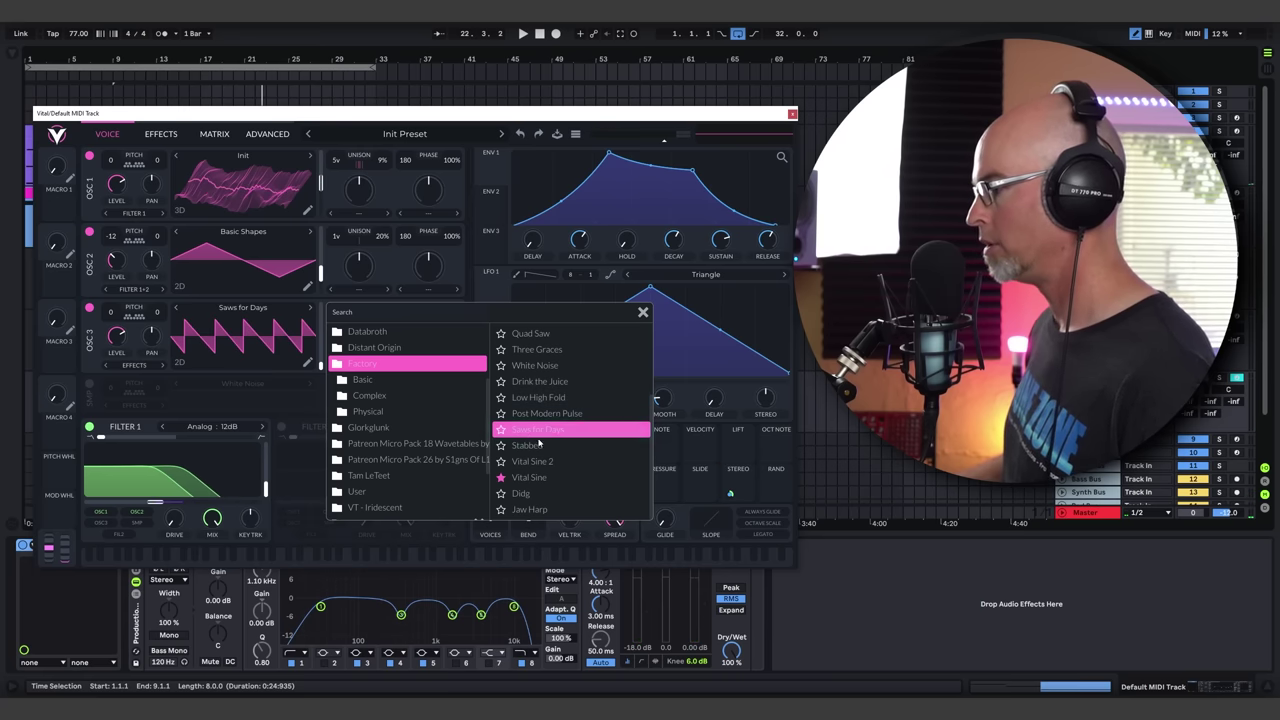
pyautogui.click(537, 445)
pyautogui.moveTo(321, 365); pyautogui.dragTo(321, 334)
pyautogui.click(643, 312)
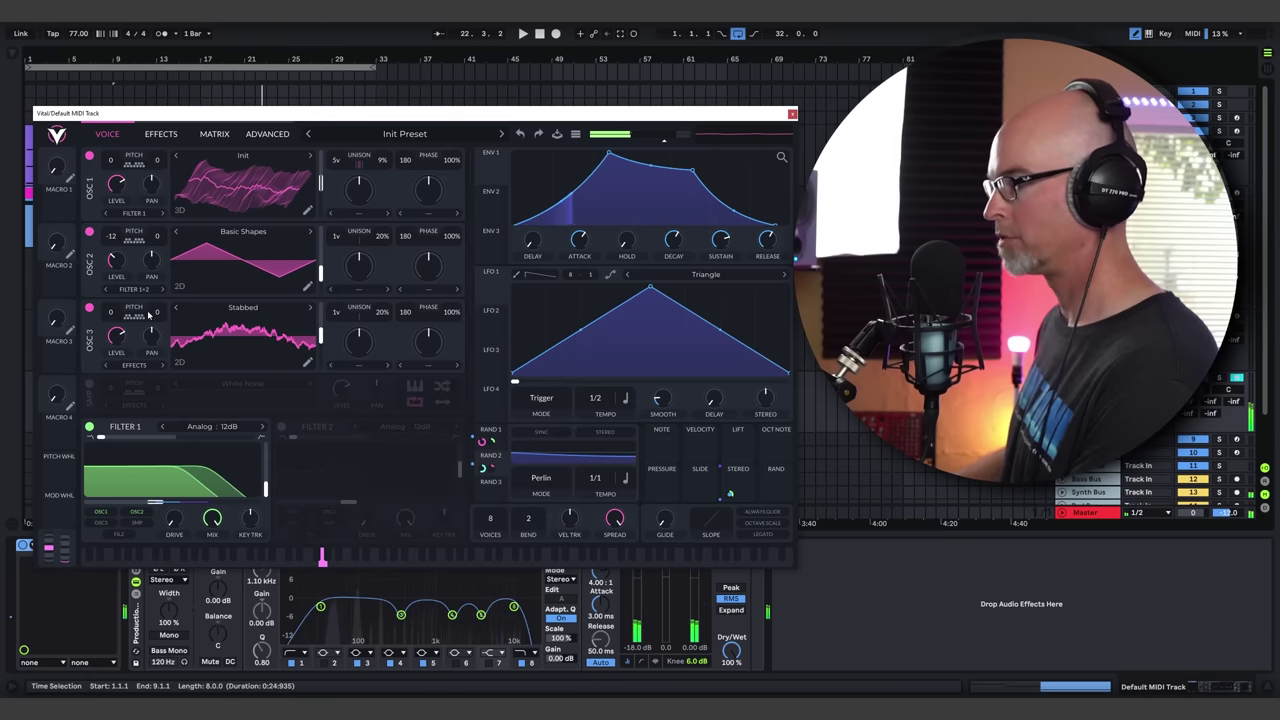
pyautogui.scroll(12, 111, 313)
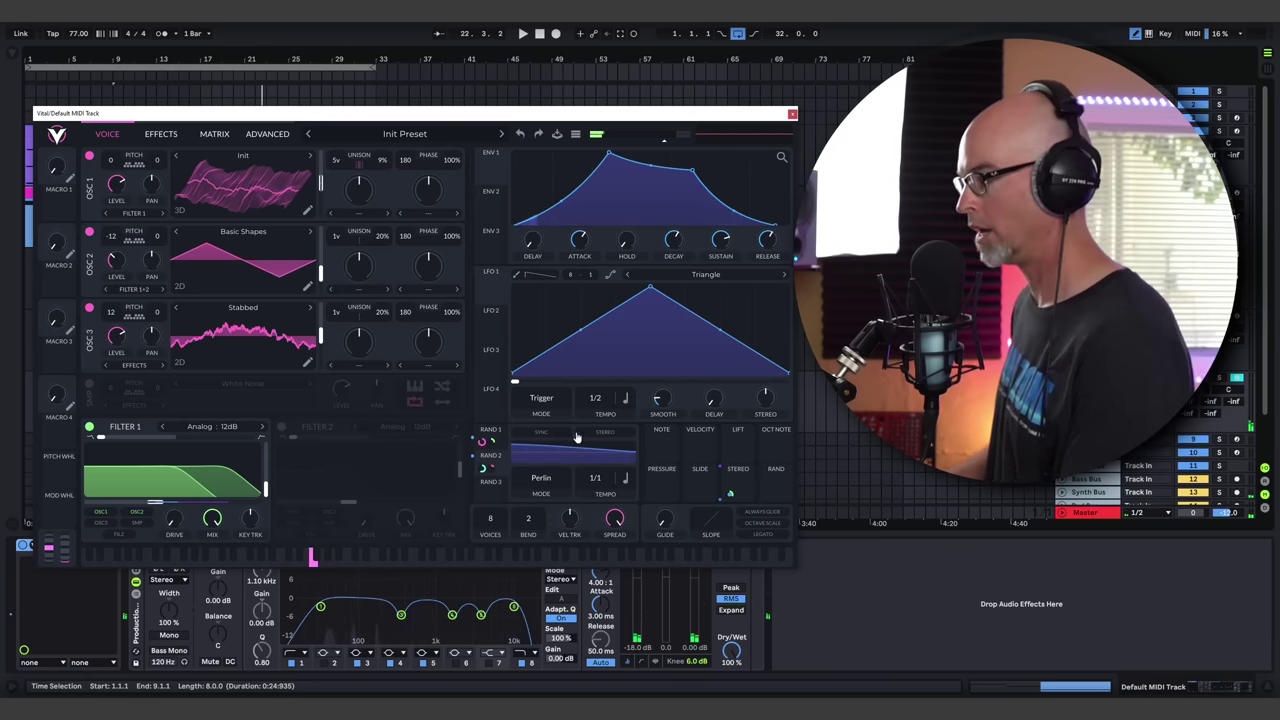
# Set Random 3 to Sample & Hold at a 1/8 tempo and assign it to oscillator 3's transpose
pyautogui.click(494, 490)
pyautogui.click(541, 478)
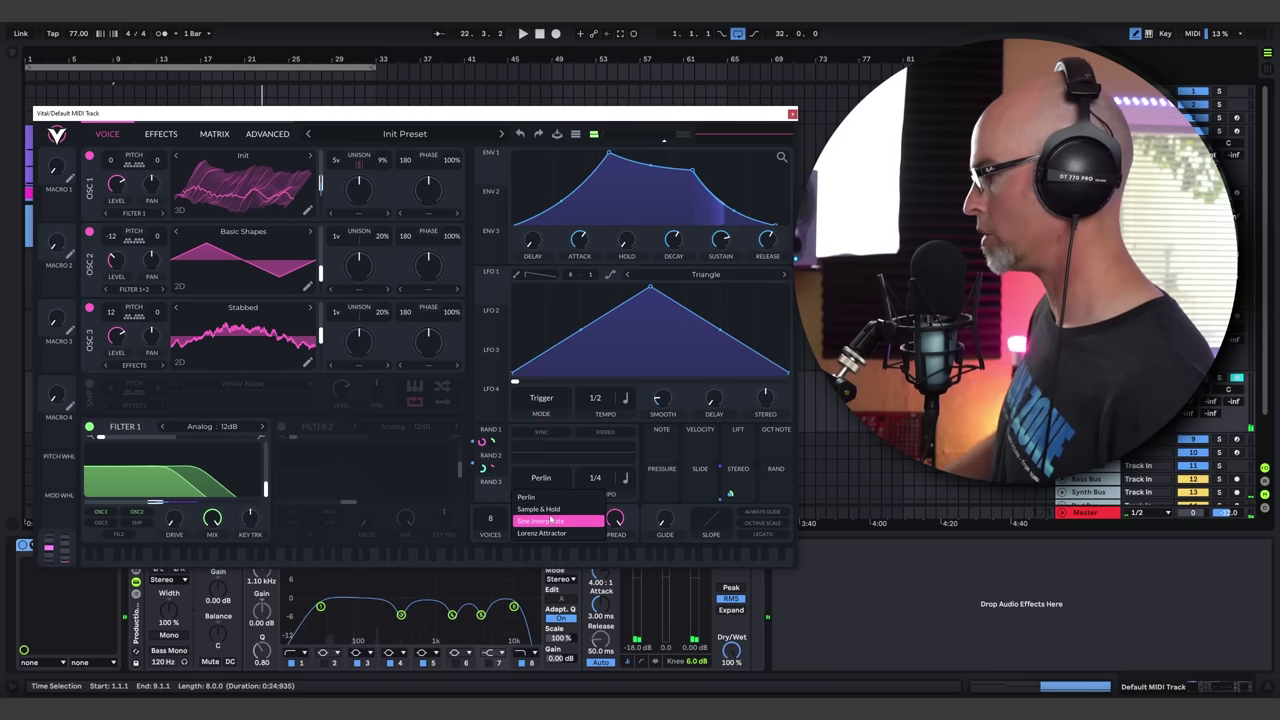
pyautogui.click(556, 512)
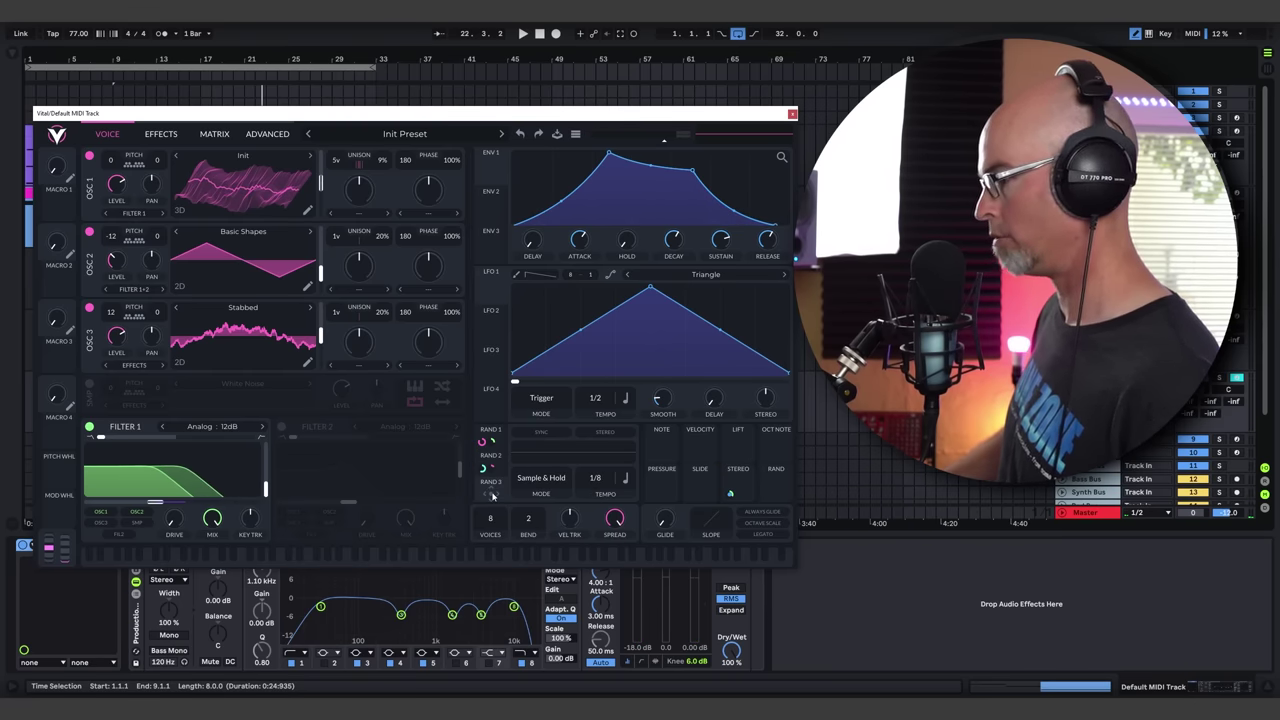
pyautogui.moveTo(492, 496); pyautogui.dragTo(111, 316)
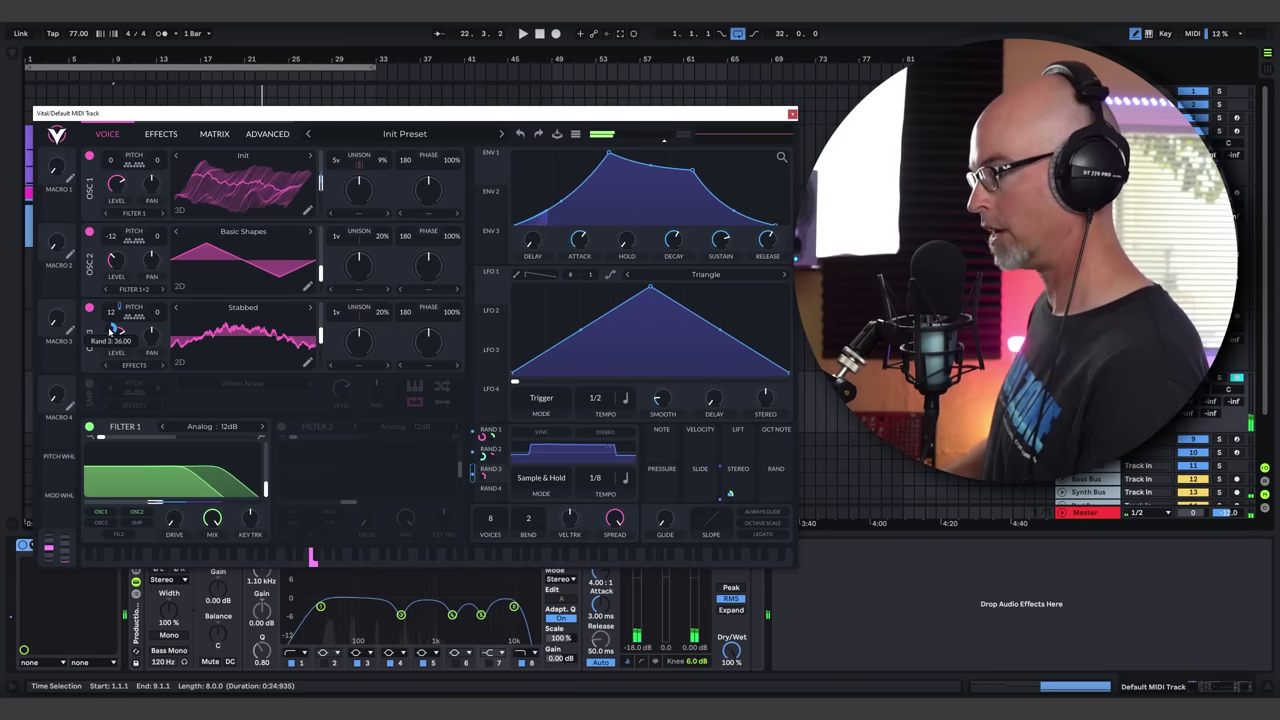
# Enter a new modulation amount for Random 3 on oscillator 3's transpose
pyautogui.rightClick(113, 329)
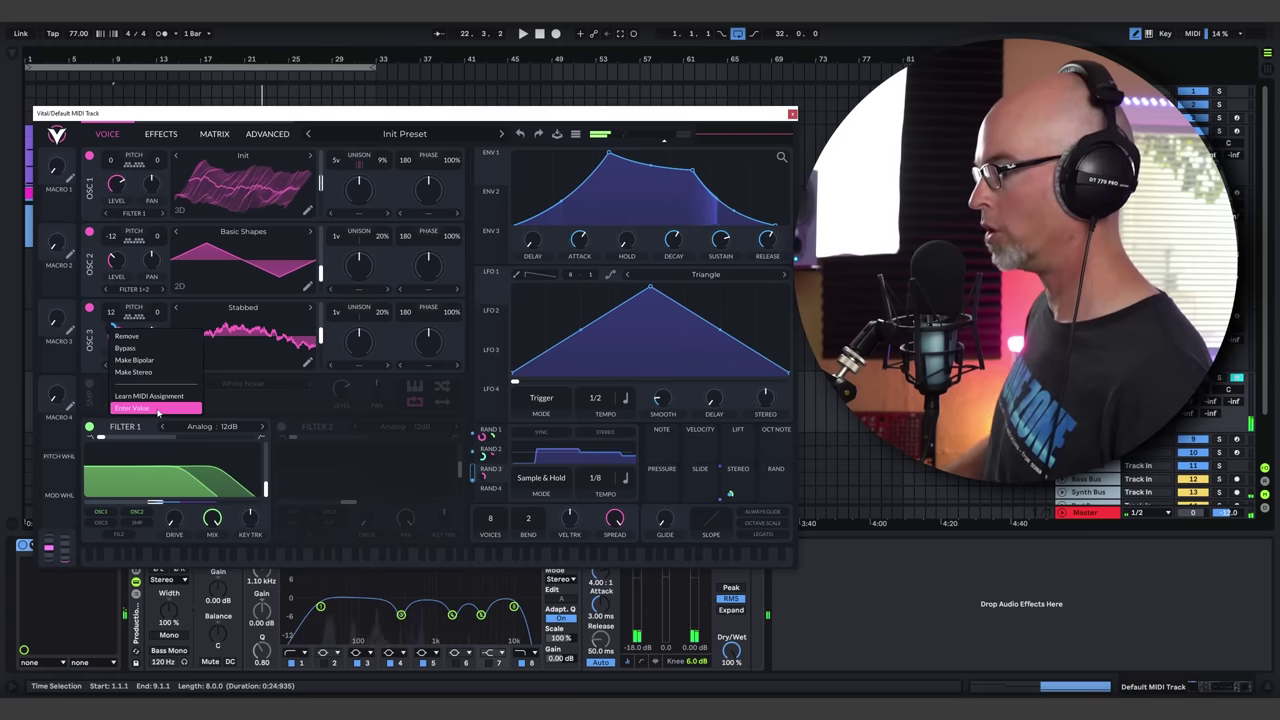
pyautogui.click(157, 409)
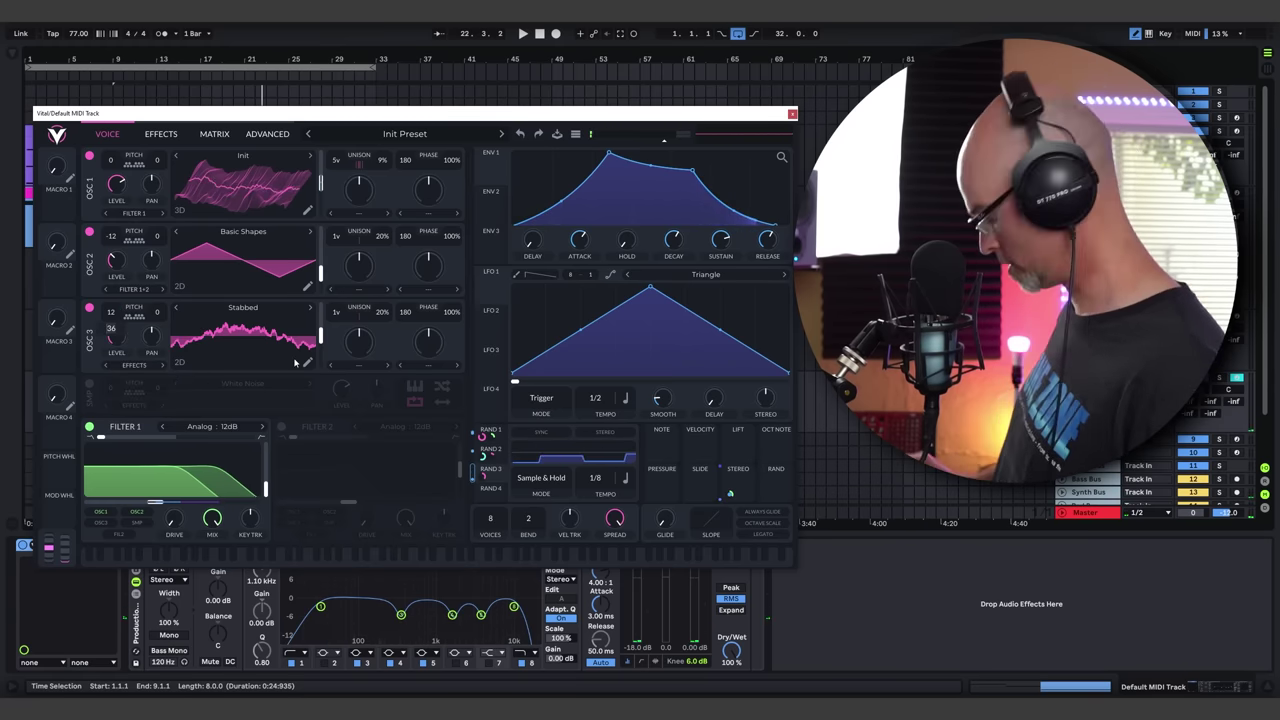
pyautogui.press('Return')
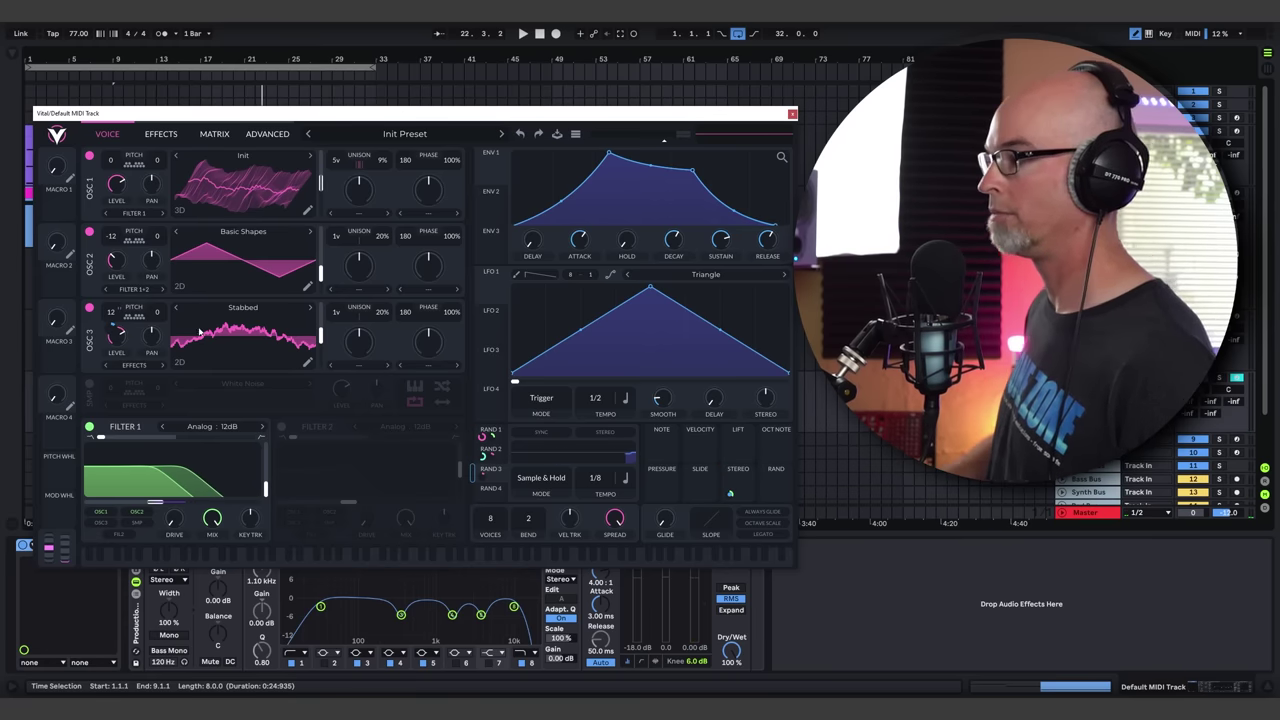
# Snap oscillator 3's transpose to a selected set of scale notes and lower the oscillator's level slightly
pyautogui.click(140, 316)
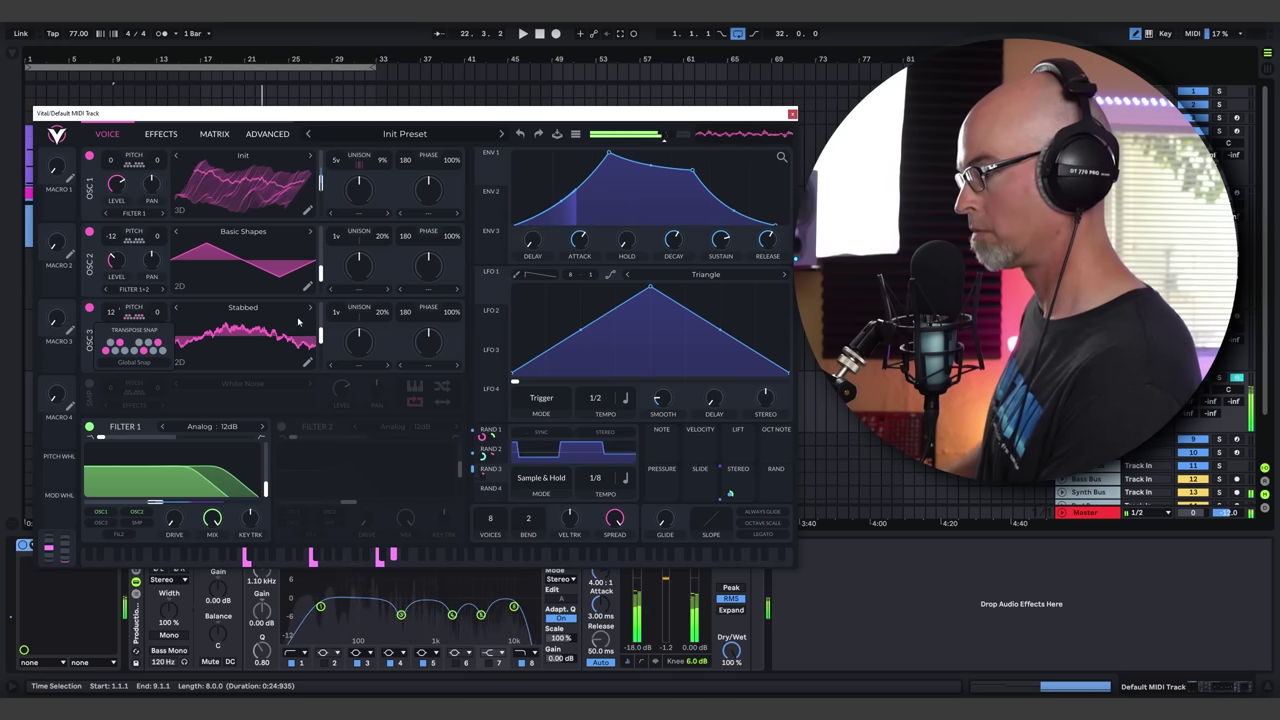
pyautogui.click(112, 305)
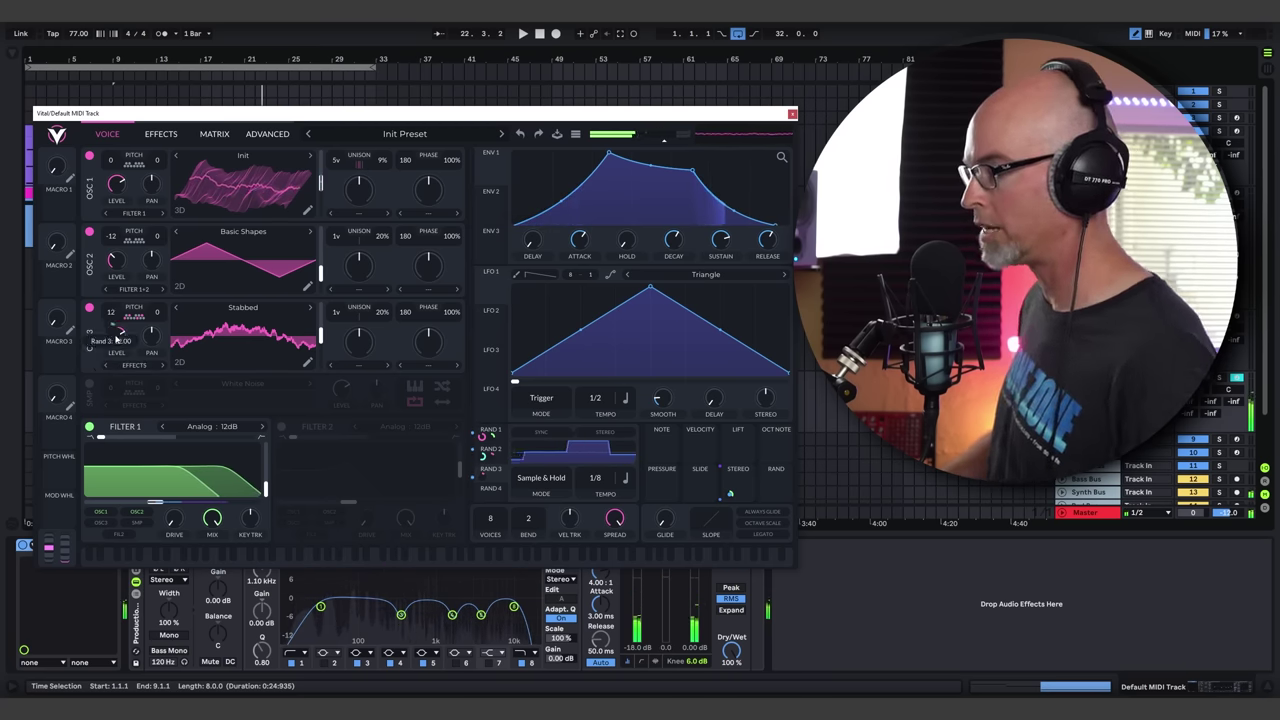
pyautogui.moveTo(117, 343); pyautogui.dragTo(121, 364)
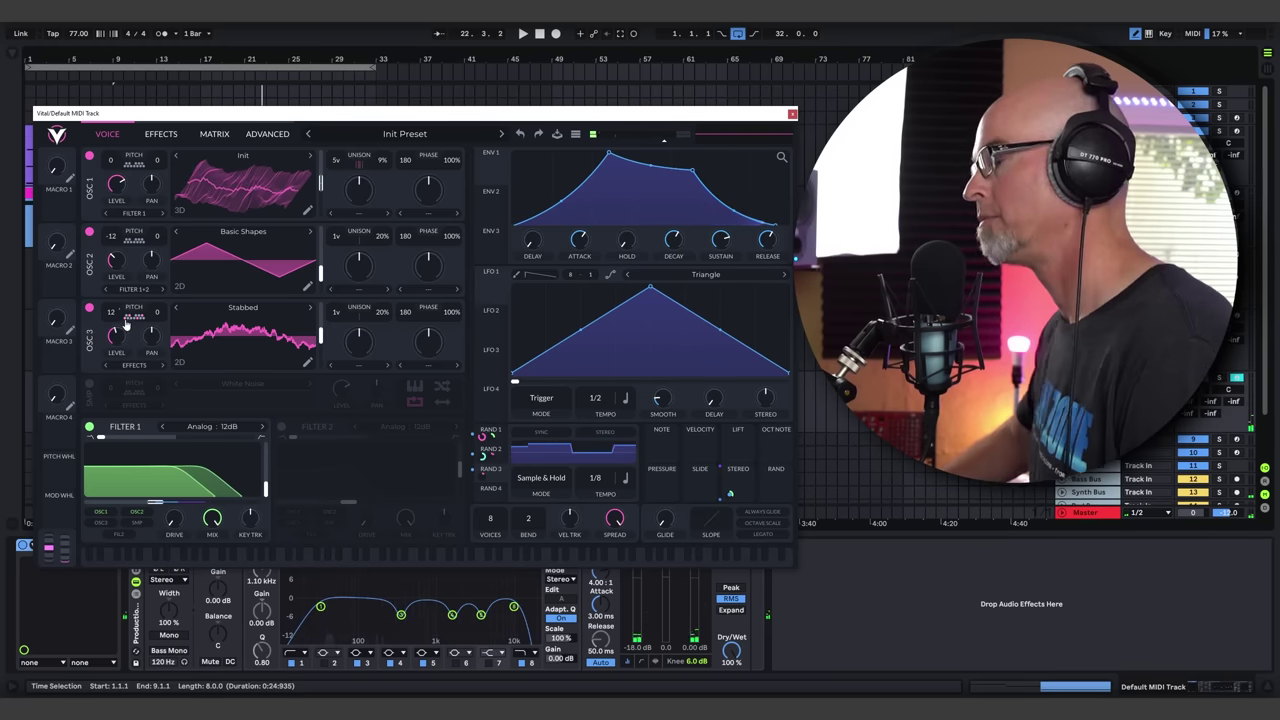
pyautogui.click(131, 318)
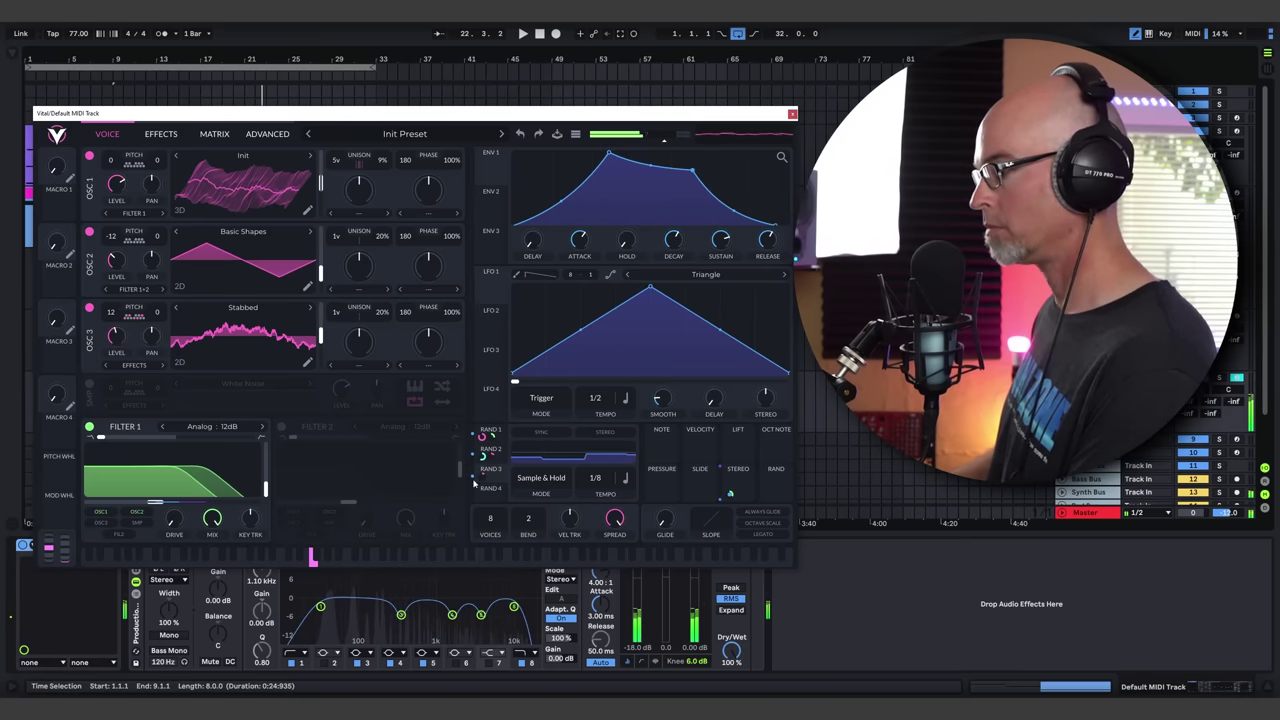
# Assign Random 3 to oscillator 3's wavetable frame and make that modulation bipolar
pyautogui.moveTo(501, 476); pyautogui.dragTo(321, 342)
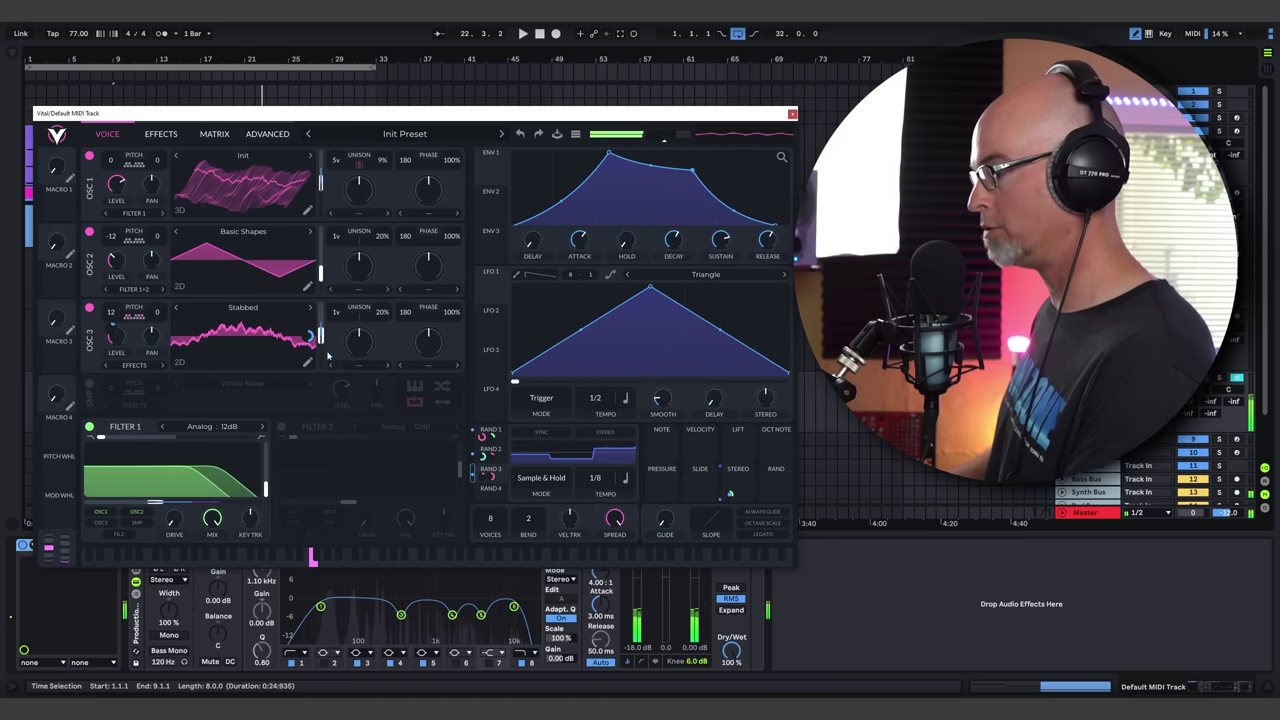
pyautogui.rightClick(491, 478)
pyautogui.click(524, 511)
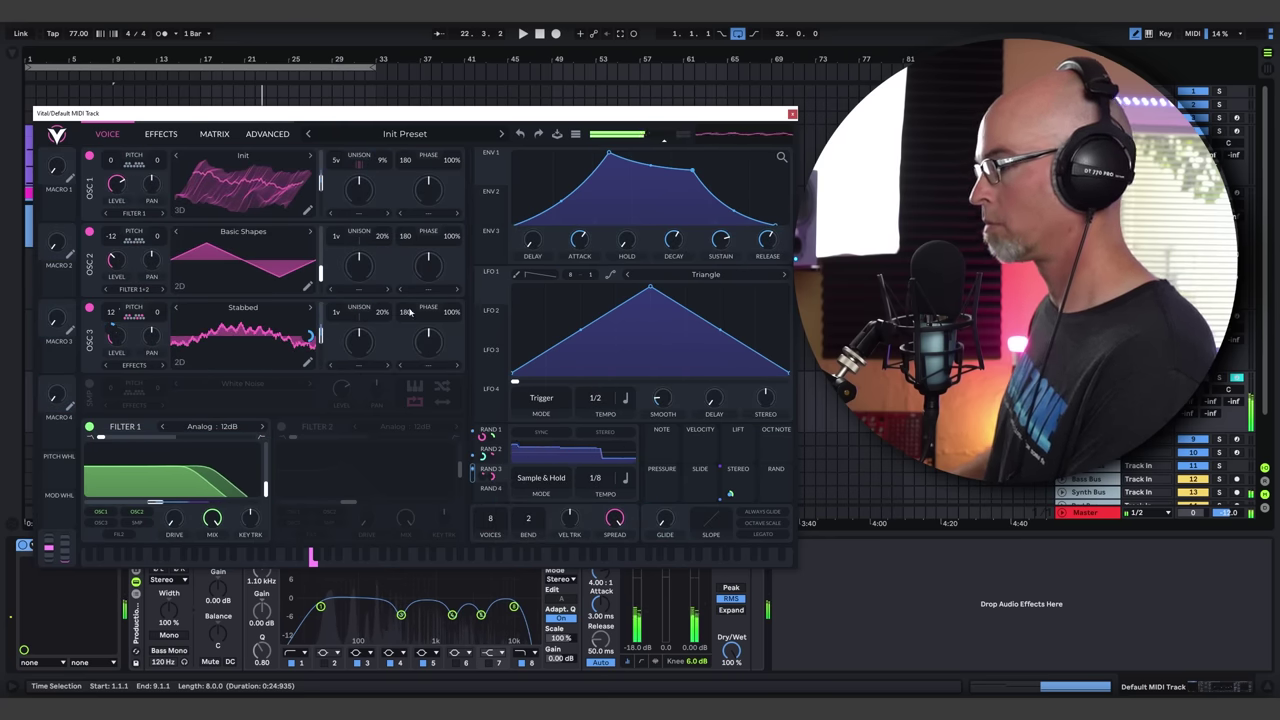
# Enable Vital's compressor effect and set its mode to Single Band
pyautogui.click(165, 133)
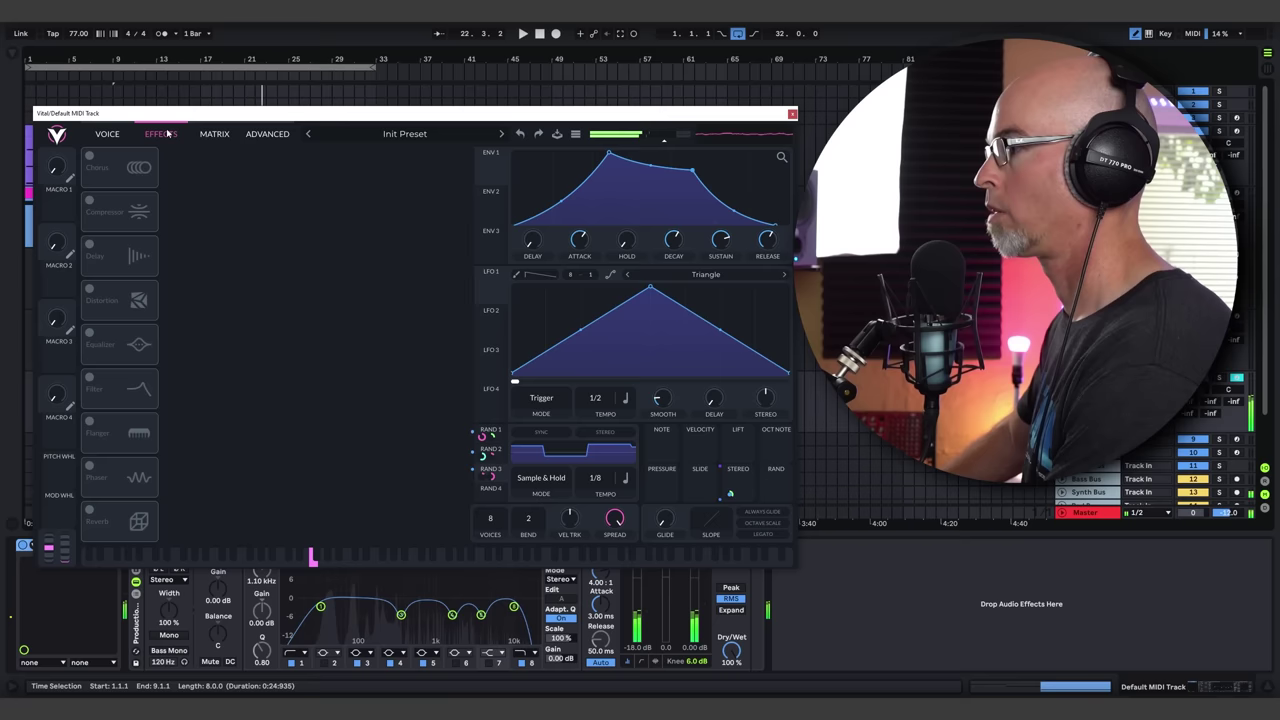
pyautogui.click(96, 205)
pyautogui.click(212, 163)
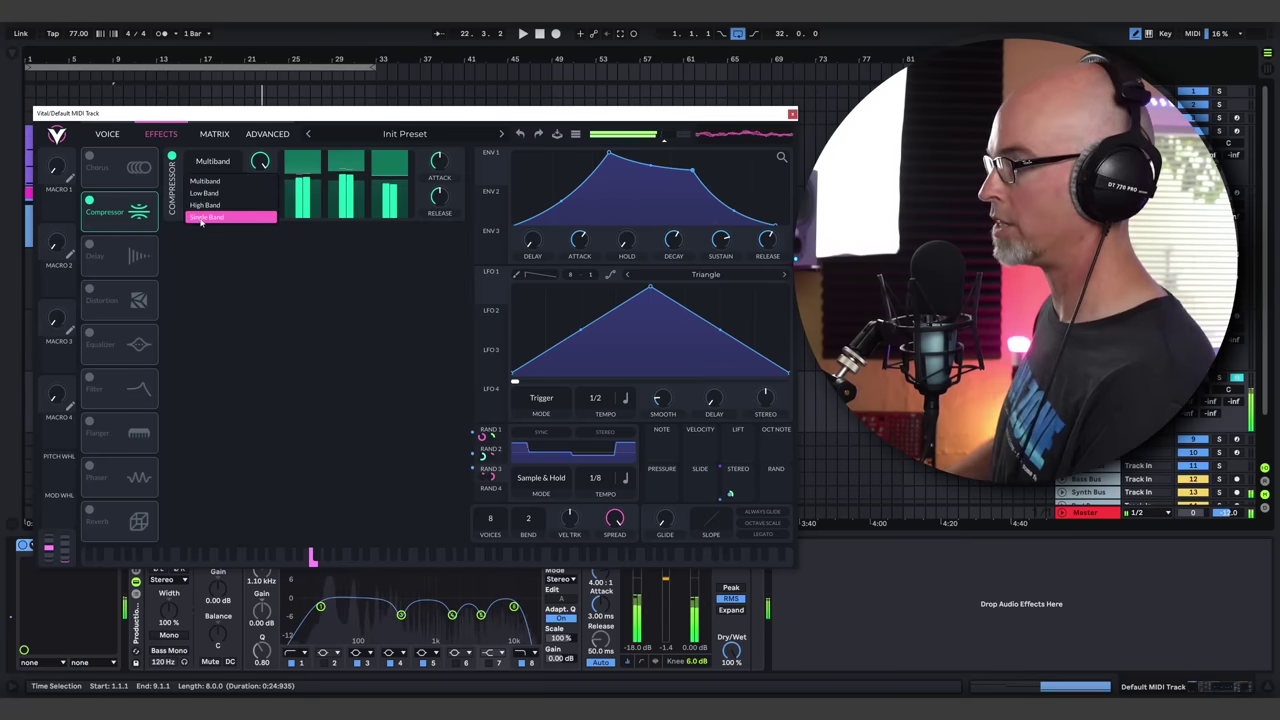
pyautogui.click(201, 223)
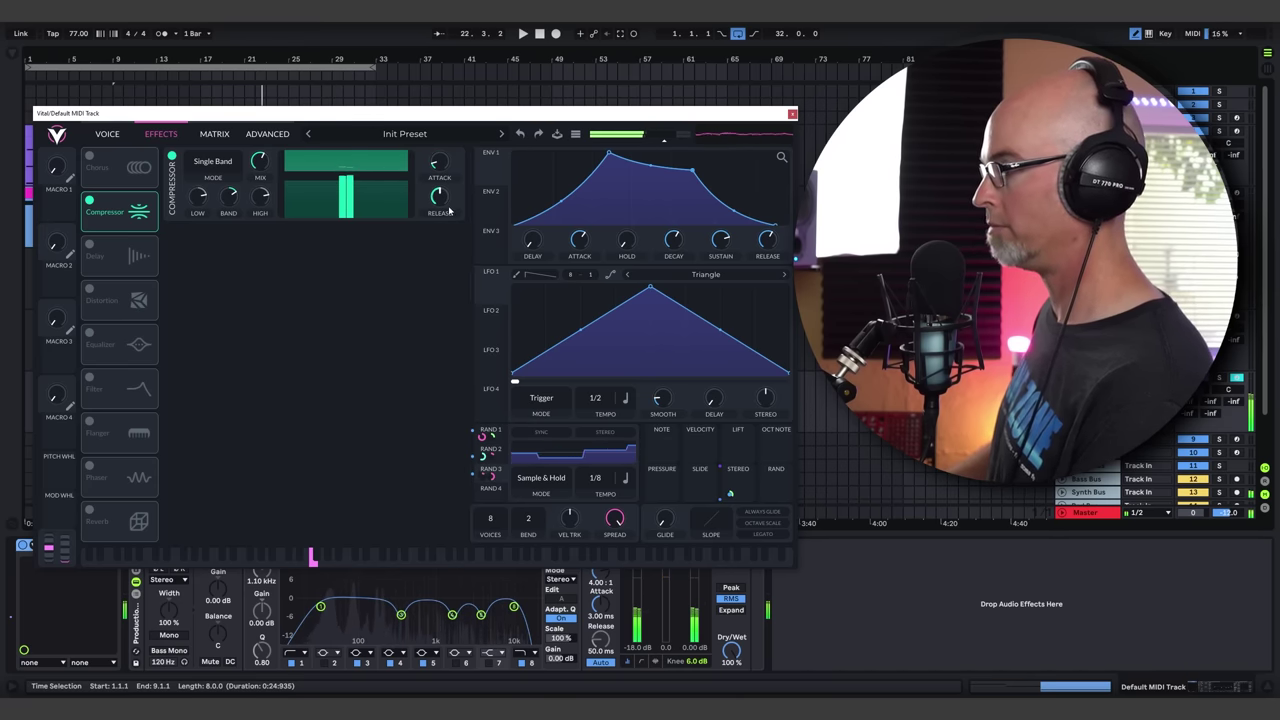
# Enable the delay in Ping Pong mode with tempos of 1/2 dotted and 1/8, and narrow its filter to trim lows and highs
pyautogui.click(91, 250)
pyautogui.click(229, 272)
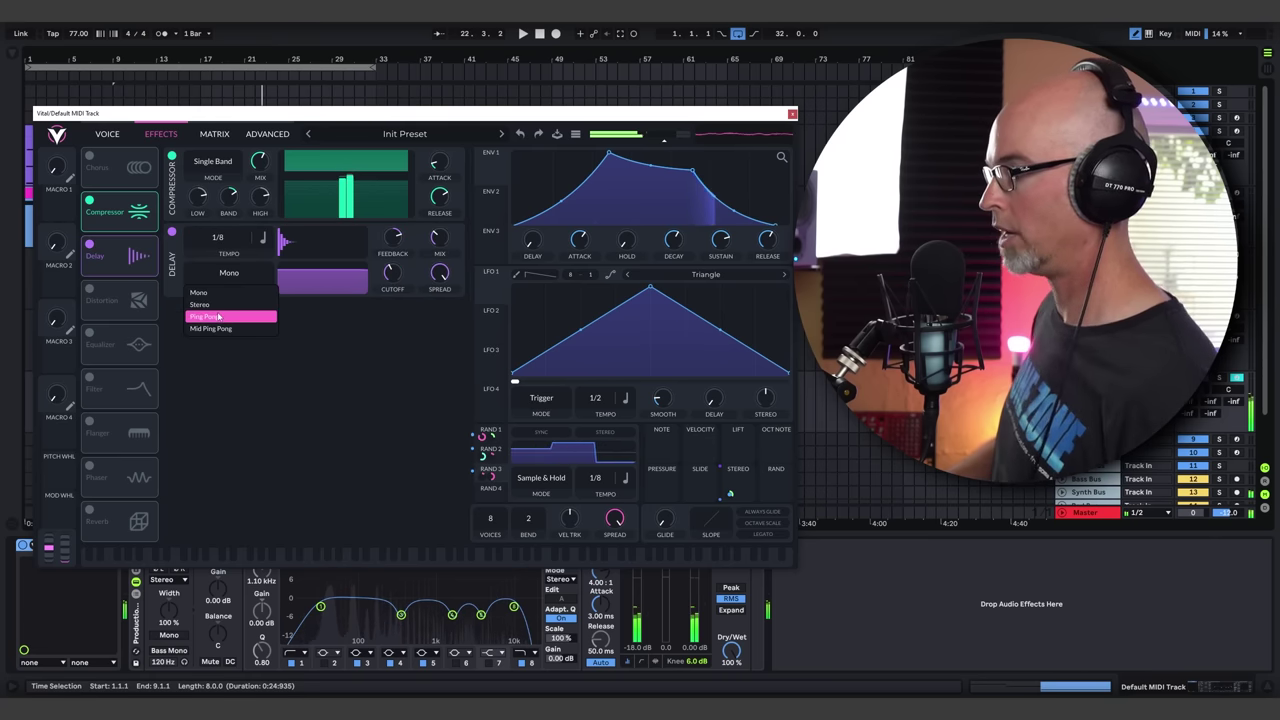
pyautogui.click(218, 317)
pyautogui.moveTo(213, 238); pyautogui.dragTo(205, 250)
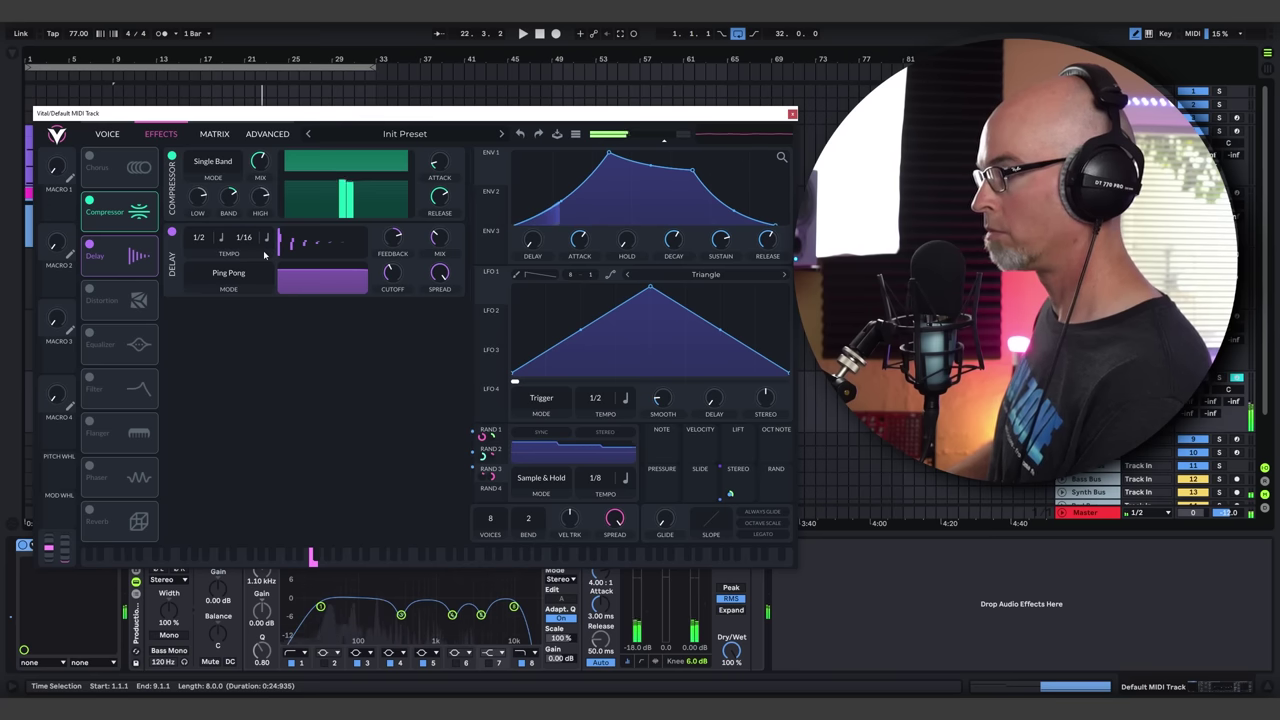
pyautogui.moveTo(249, 238); pyautogui.dragTo(250, 256)
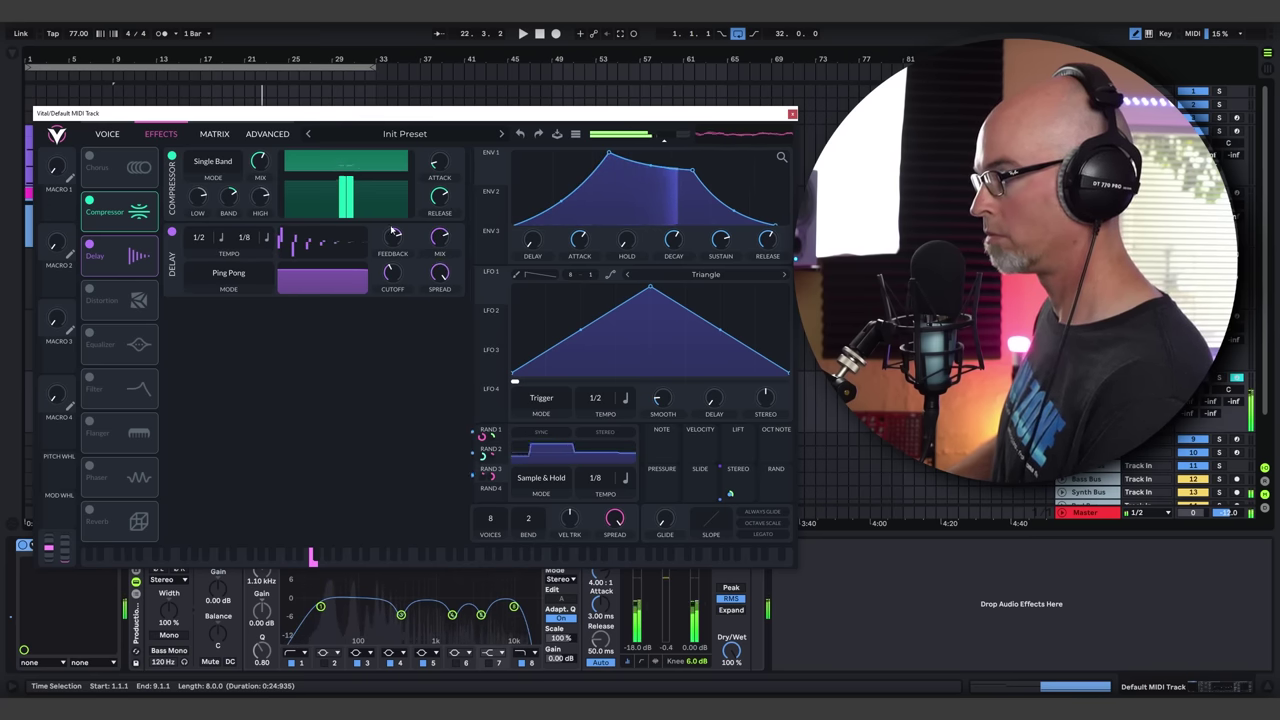
pyautogui.moveTo(340, 275); pyautogui.dragTo(348, 292)
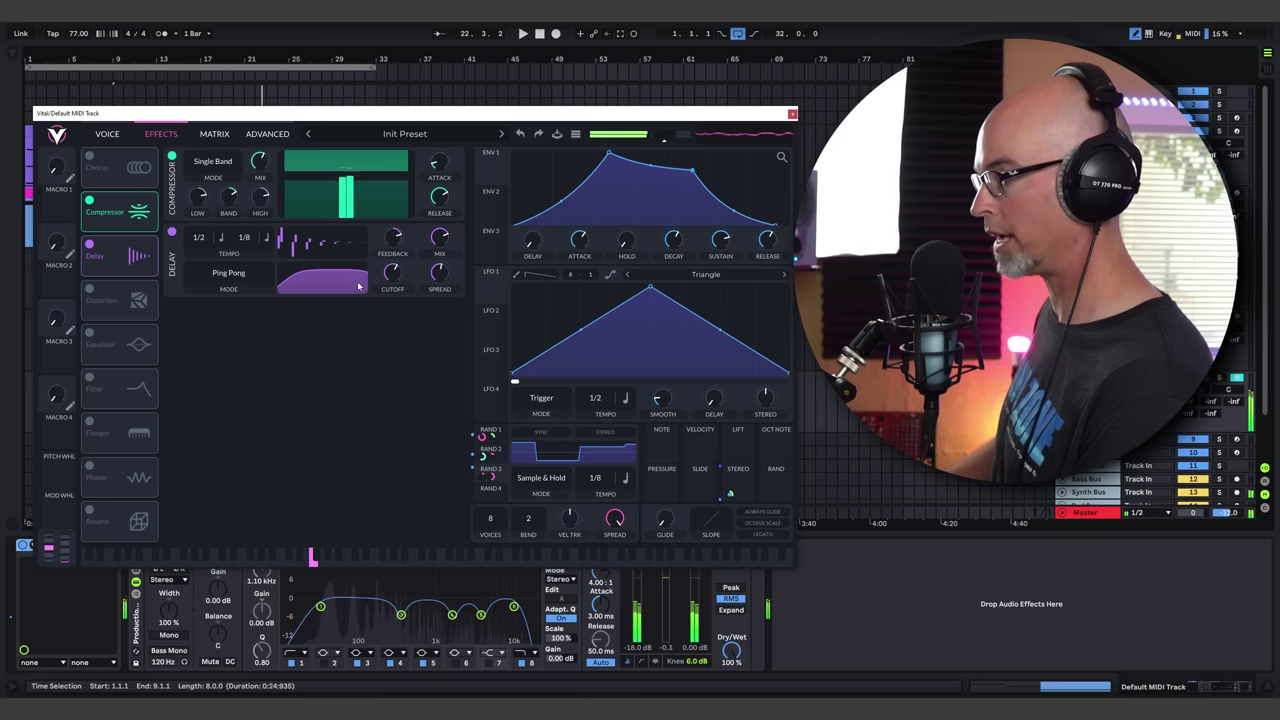
pyautogui.click(228, 238)
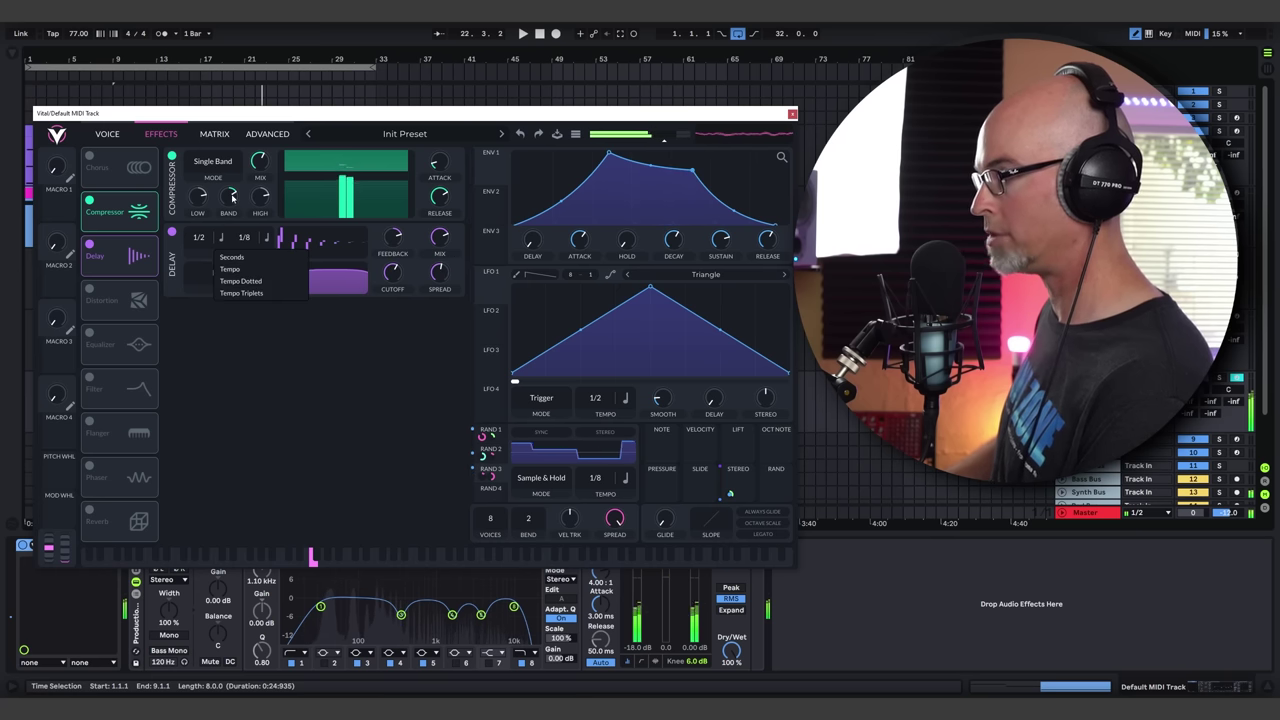
pyautogui.click(245, 287)
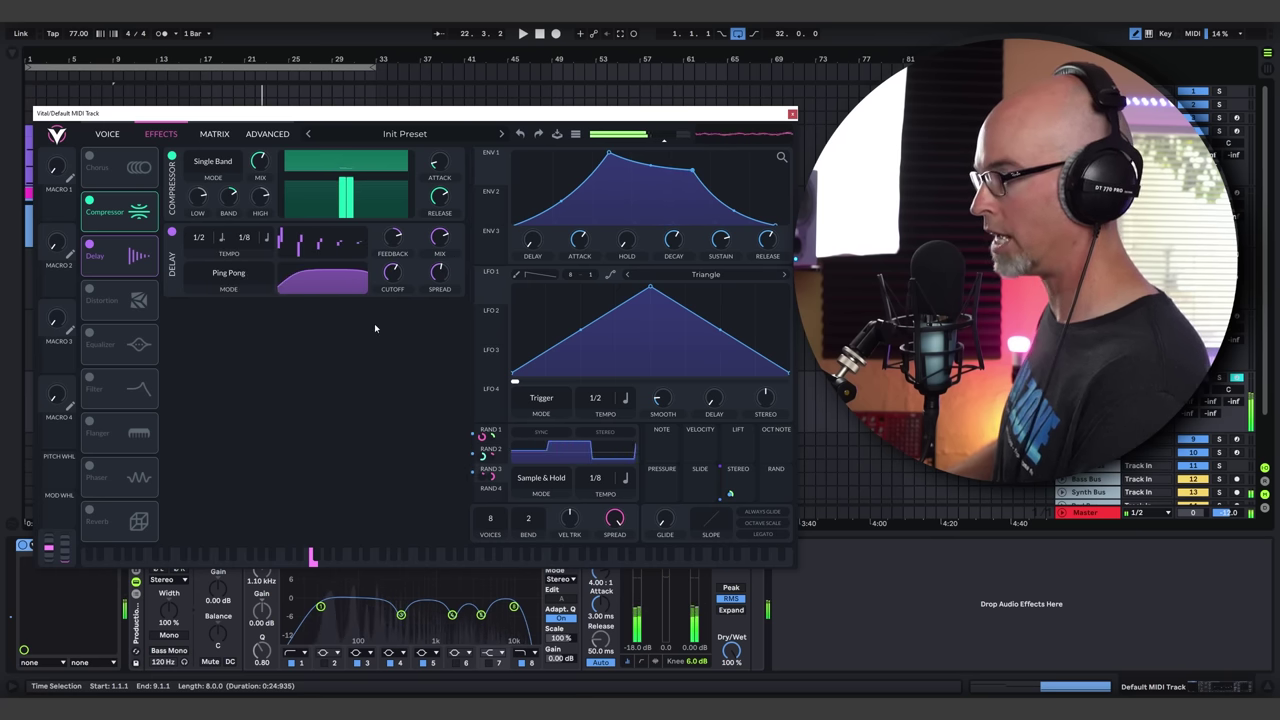
# Close Vital and add ValhallaSupermassive from the Effects collection to the end of the track's device chain
pyautogui.click(107, 134)
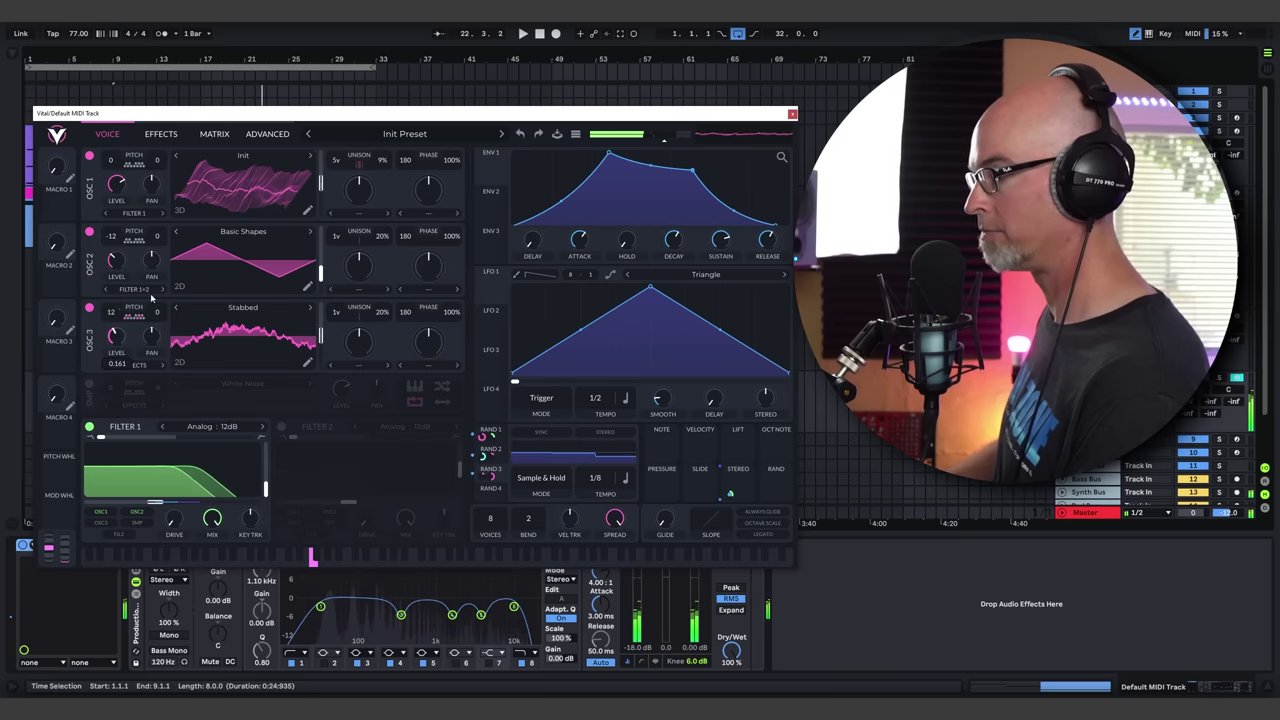
pyautogui.click(164, 138)
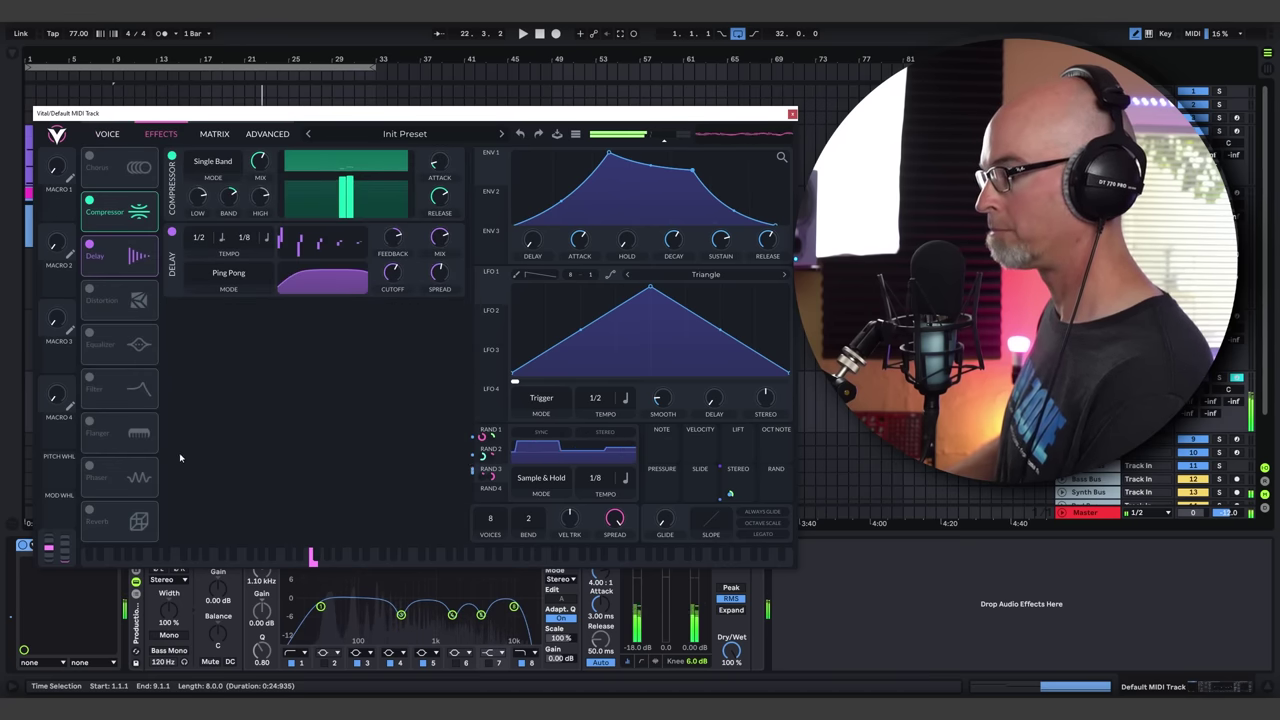
pyautogui.click(792, 113)
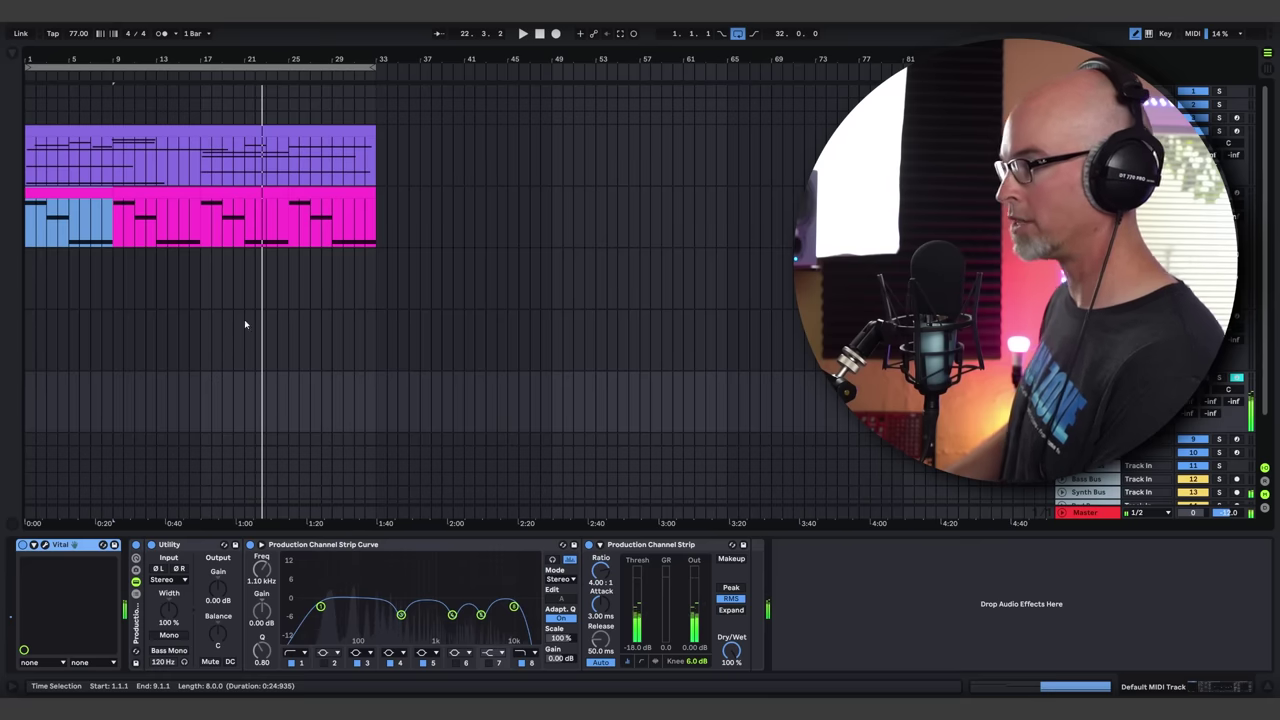
pyautogui.hotkey('ctrl', 'alt', 'b')
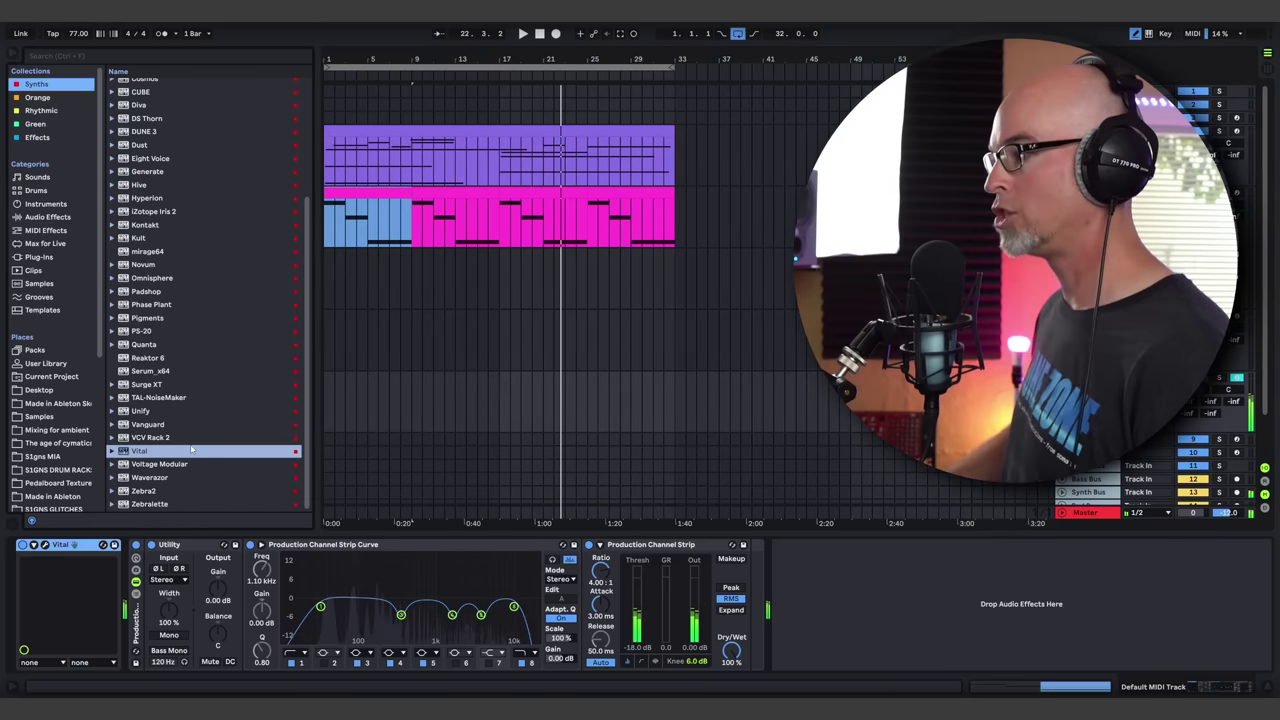
pyautogui.click(47, 139)
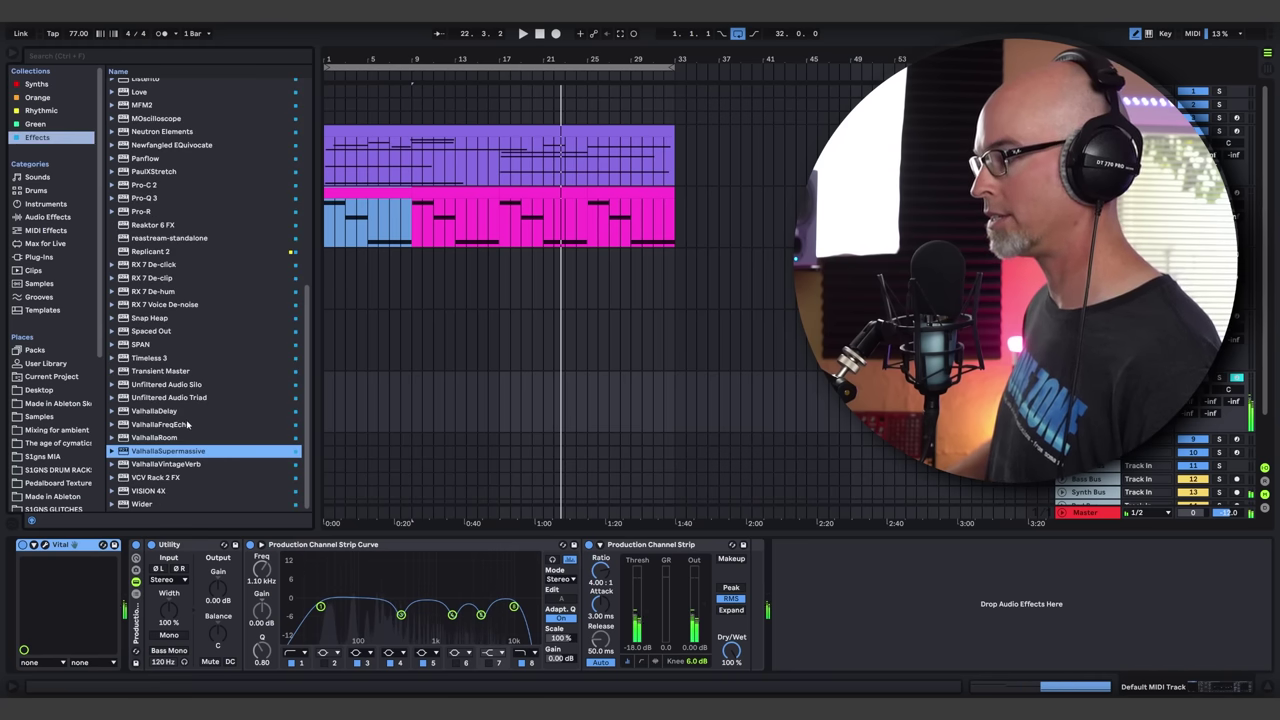
pyautogui.moveTo(176, 459); pyautogui.dragTo(867, 596)
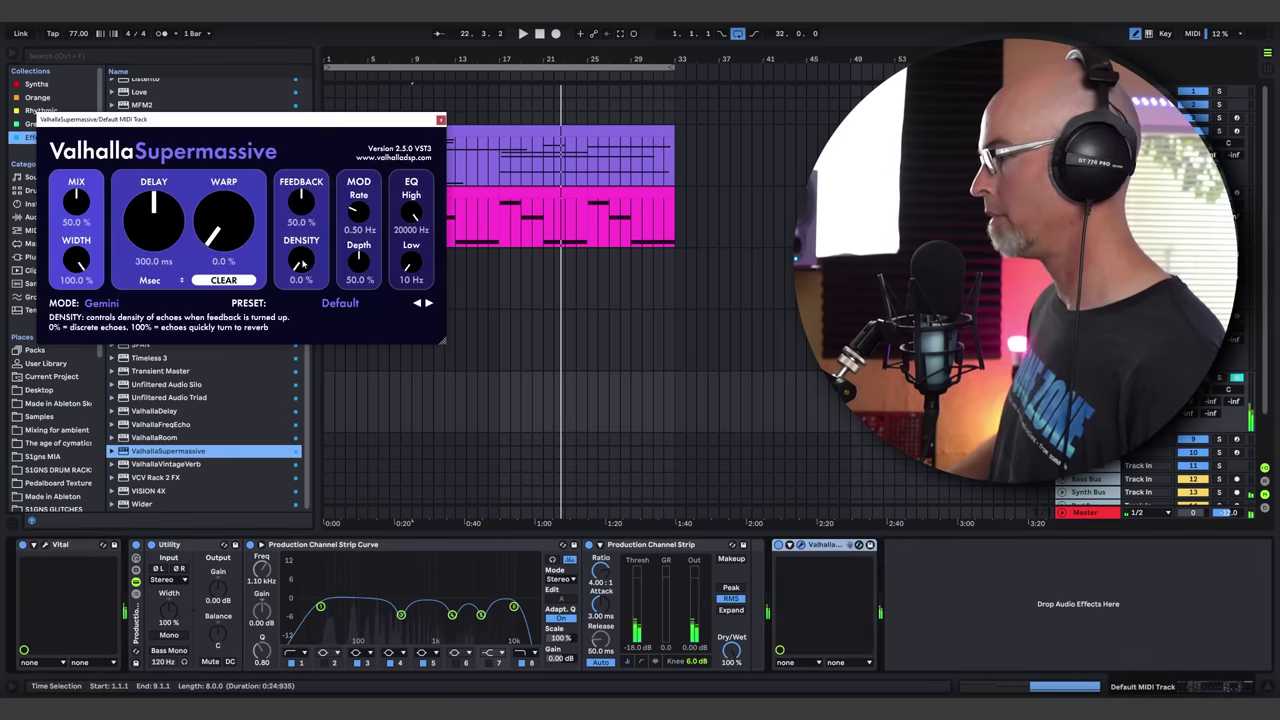
# Set ValhallaSupermassive to Andromeda mode with mix 83.6%, delay 940 ms and warp 86.8%
pyautogui.click(101, 302)
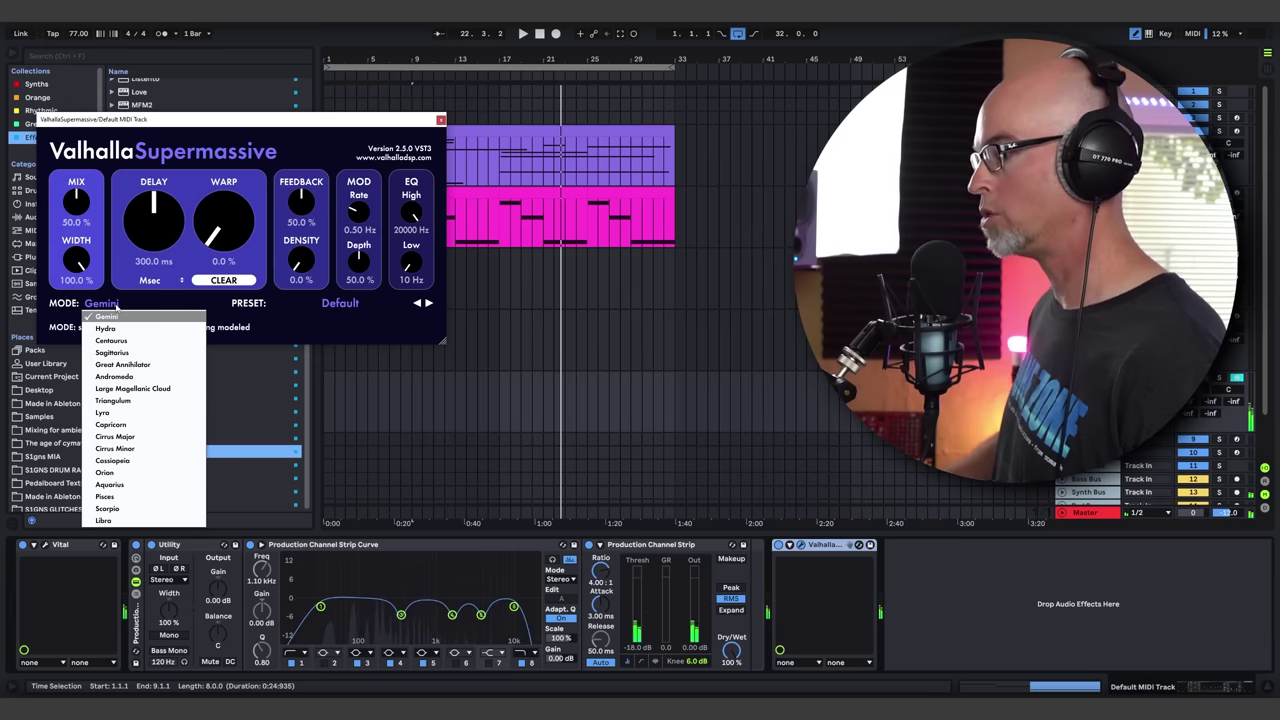
pyautogui.click(158, 377)
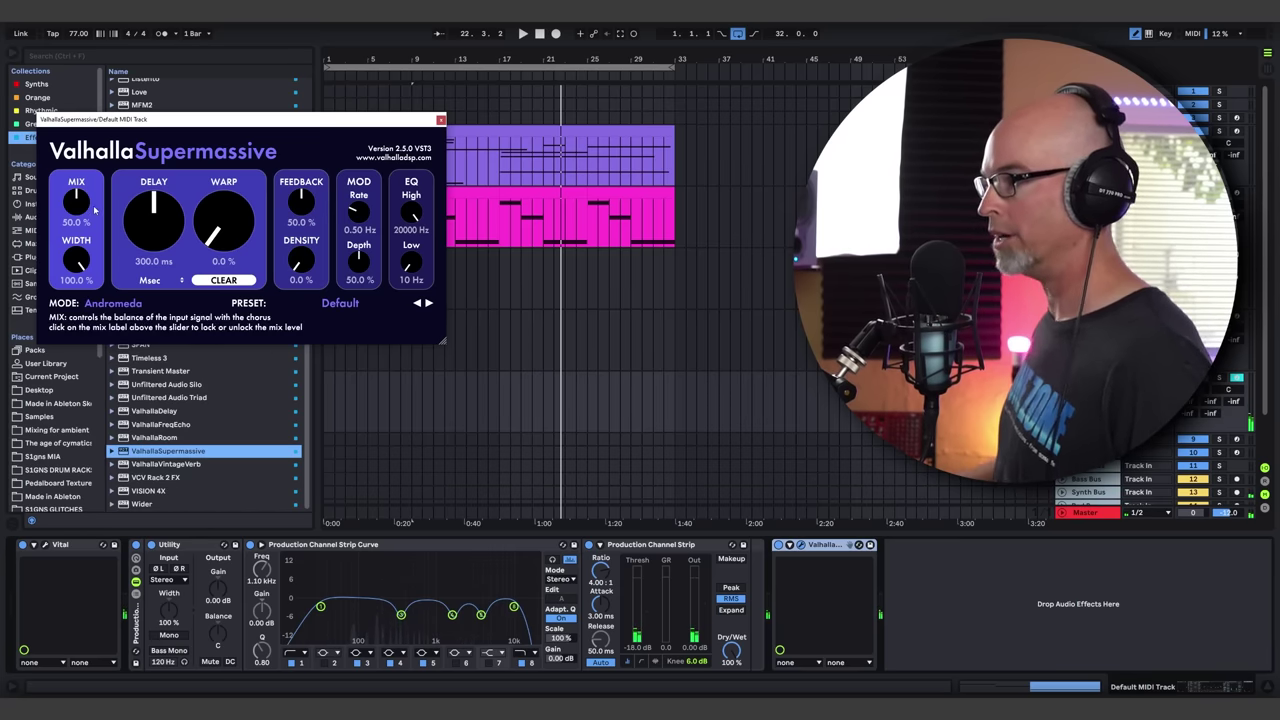
pyautogui.moveTo(98, 213); pyautogui.dragTo(84, 165)
pyautogui.moveTo(159, 218); pyautogui.dragTo(163, 164)
pyautogui.moveTo(228, 240); pyautogui.dragTo(232, 119)
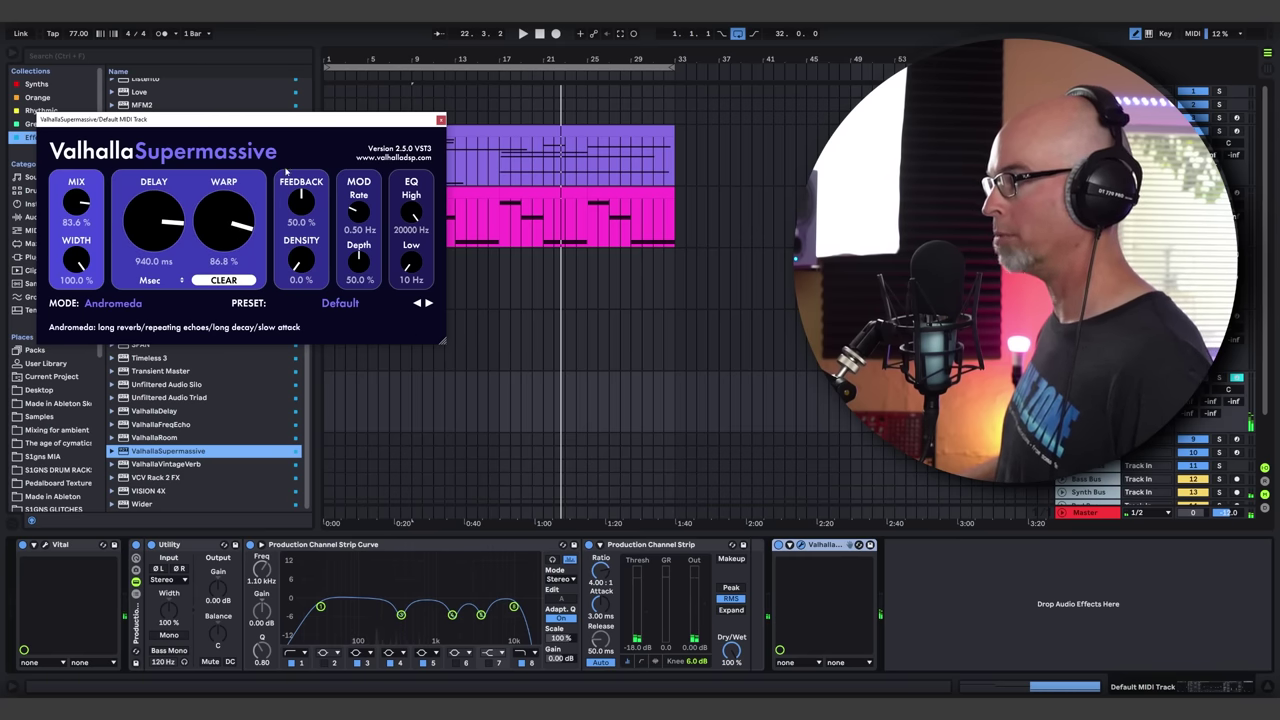
# Set the reverb's feedback to 86.4%, density to 84.8%, modulation to 0.15 Hz and 20.8% depth, and EQ to 17390 Hz high and 240 Hz low
pyautogui.moveTo(300, 200); pyautogui.dragTo(306, 152)
pyautogui.moveTo(297, 259); pyautogui.dragTo(300, 182)
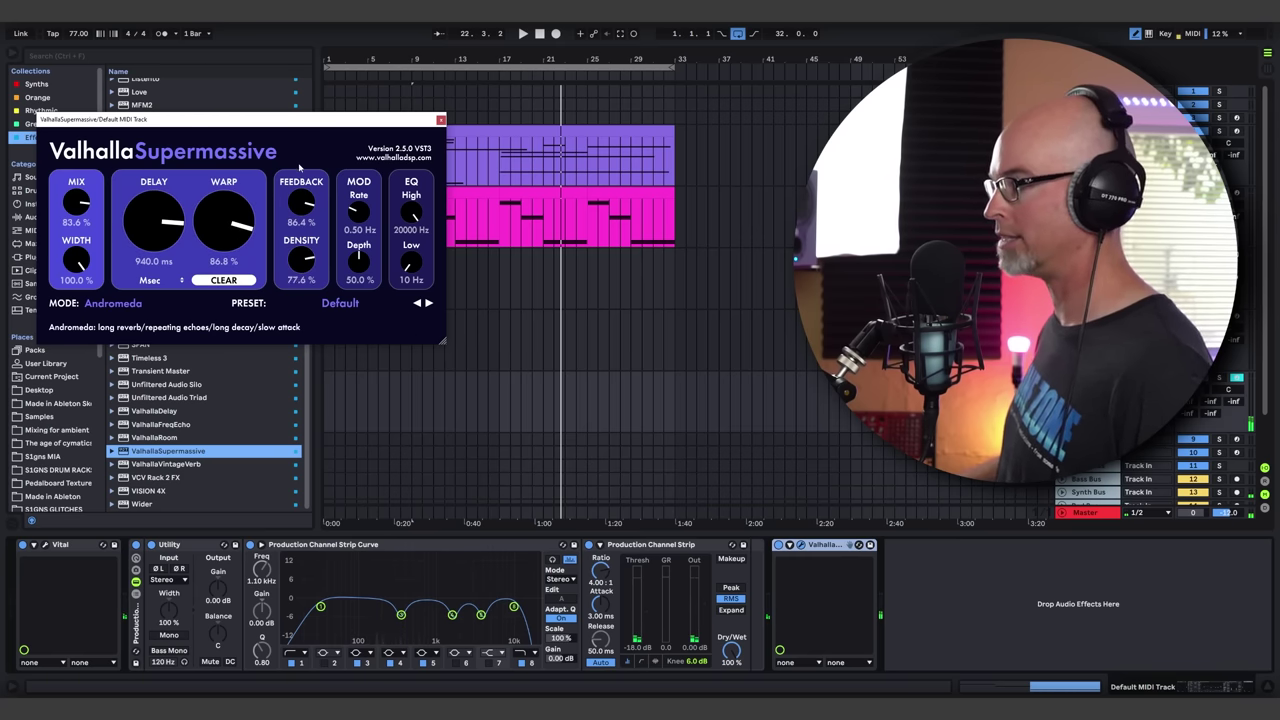
pyautogui.moveTo(358, 260); pyautogui.dragTo(365, 283)
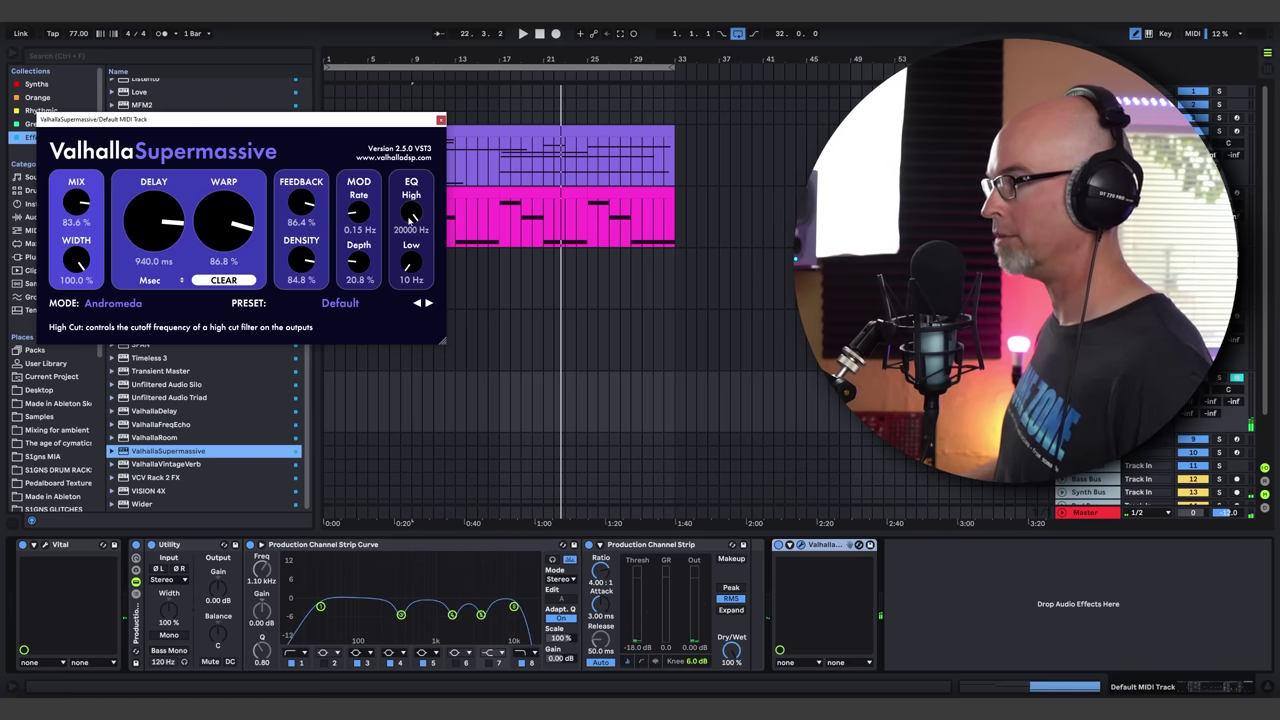
pyautogui.moveTo(412, 224); pyautogui.dragTo(411, 250)
# Play the arrangement from the beginning and lower filter 1's cutoff in Vital
pyautogui.click(540, 34)
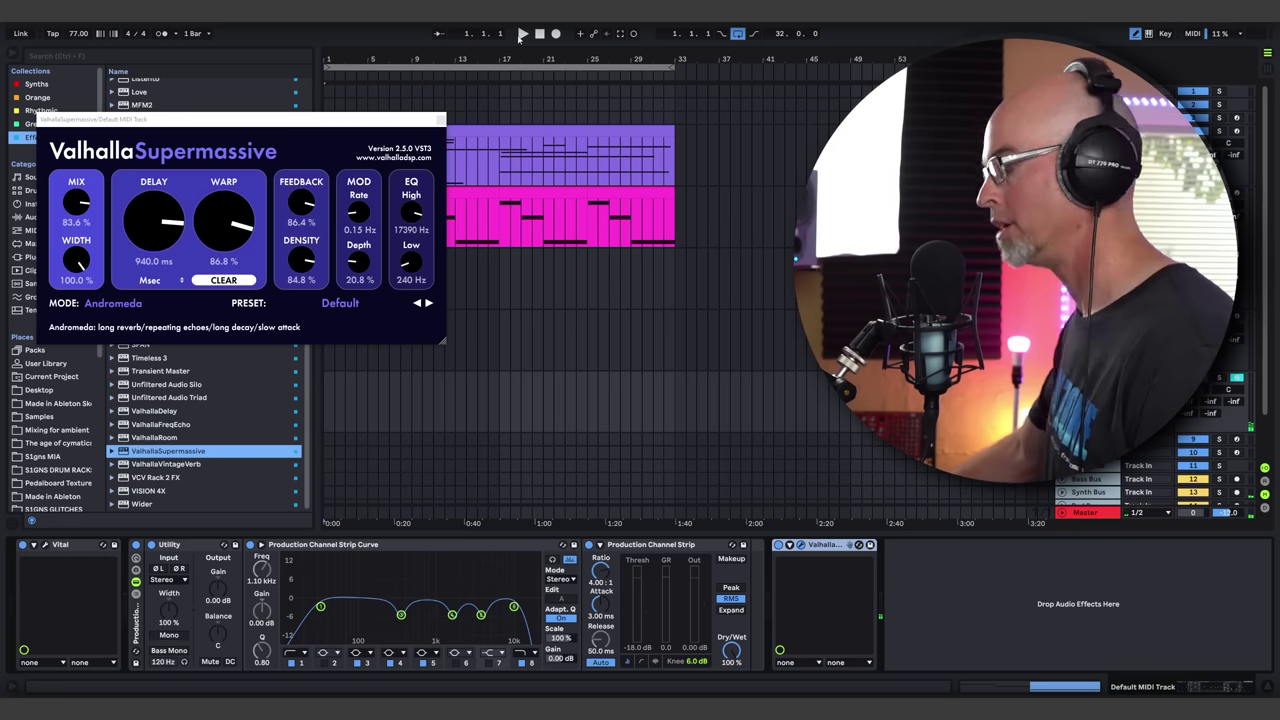
pyautogui.click(521, 34)
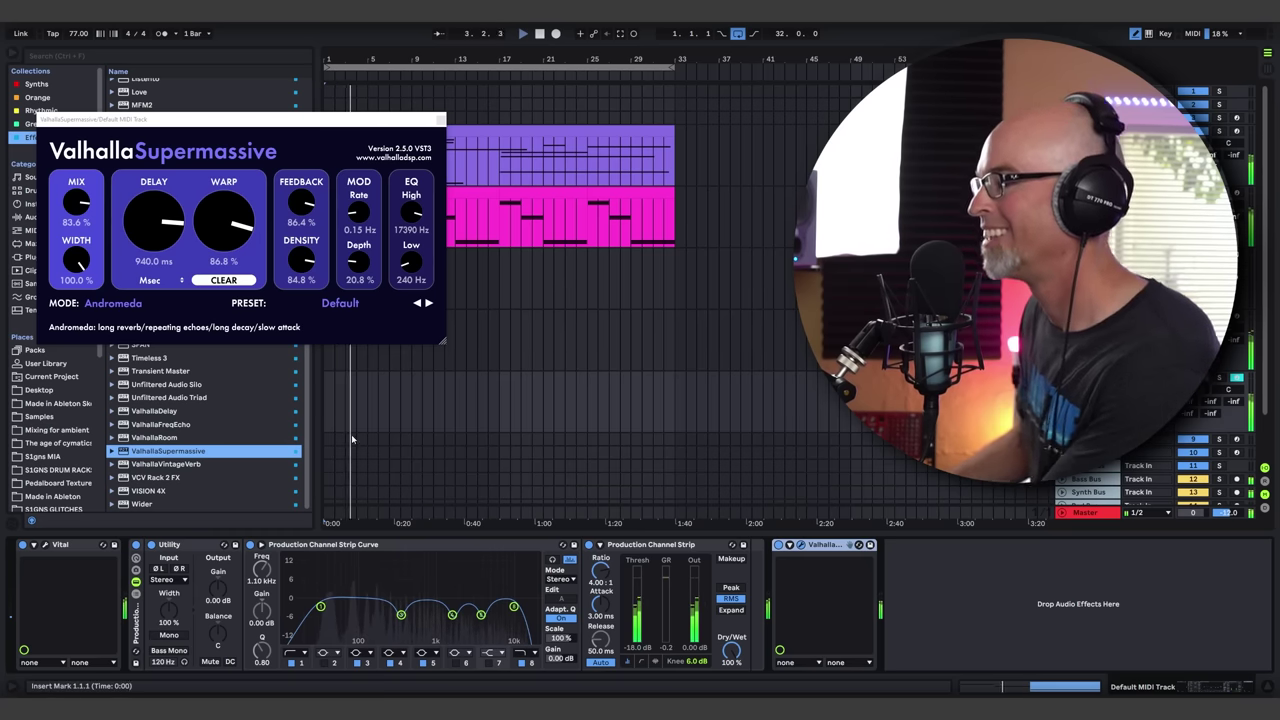
pyautogui.click(46, 544)
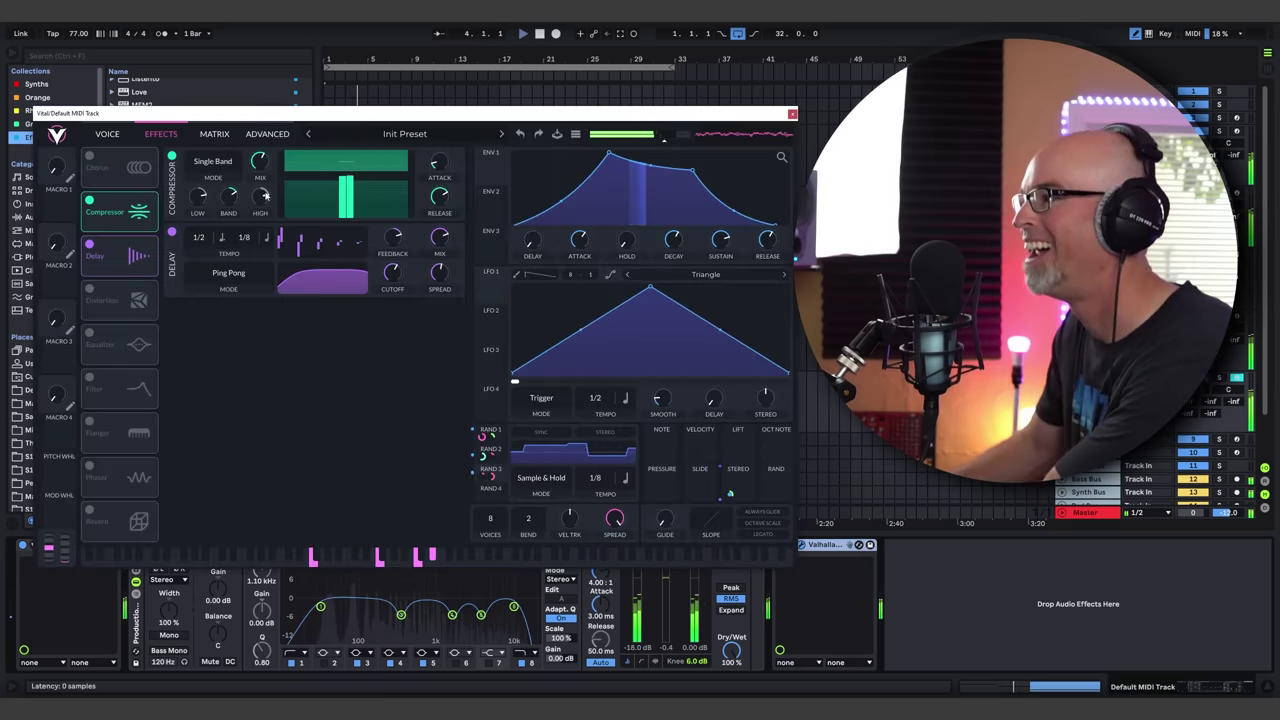
pyautogui.click(106, 134)
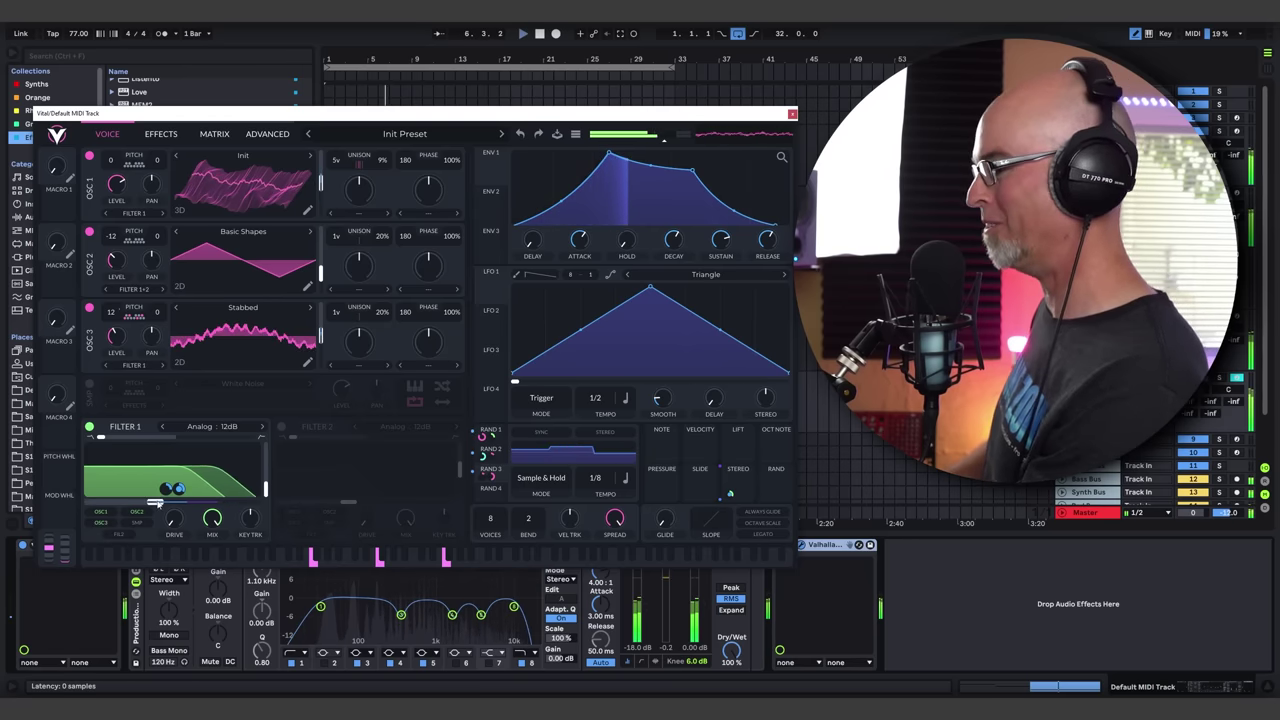
pyautogui.moveTo(157, 503); pyautogui.dragTo(138, 505)
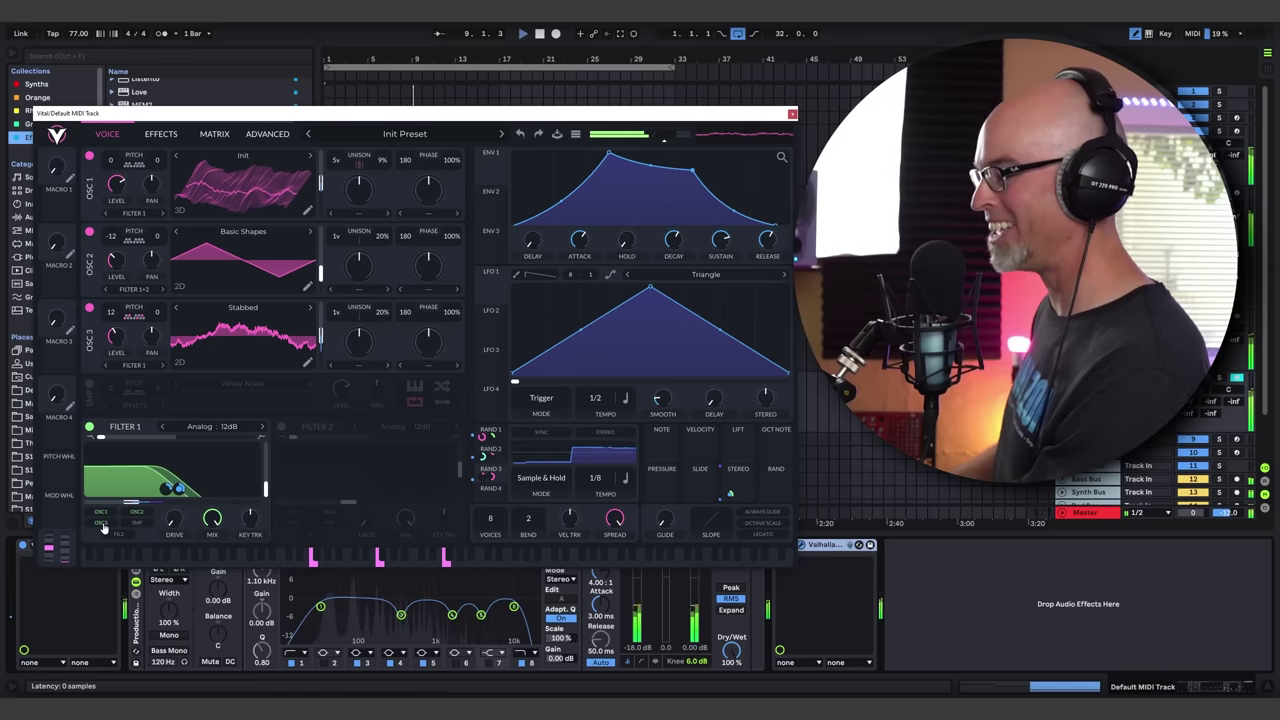
# Enable Vital's filter 2 as Analog Notch Spread, route oscillator 3 into it and make its cutoff's random modulation bipolar
pyautogui.click(283, 428)
pyautogui.click(400, 426)
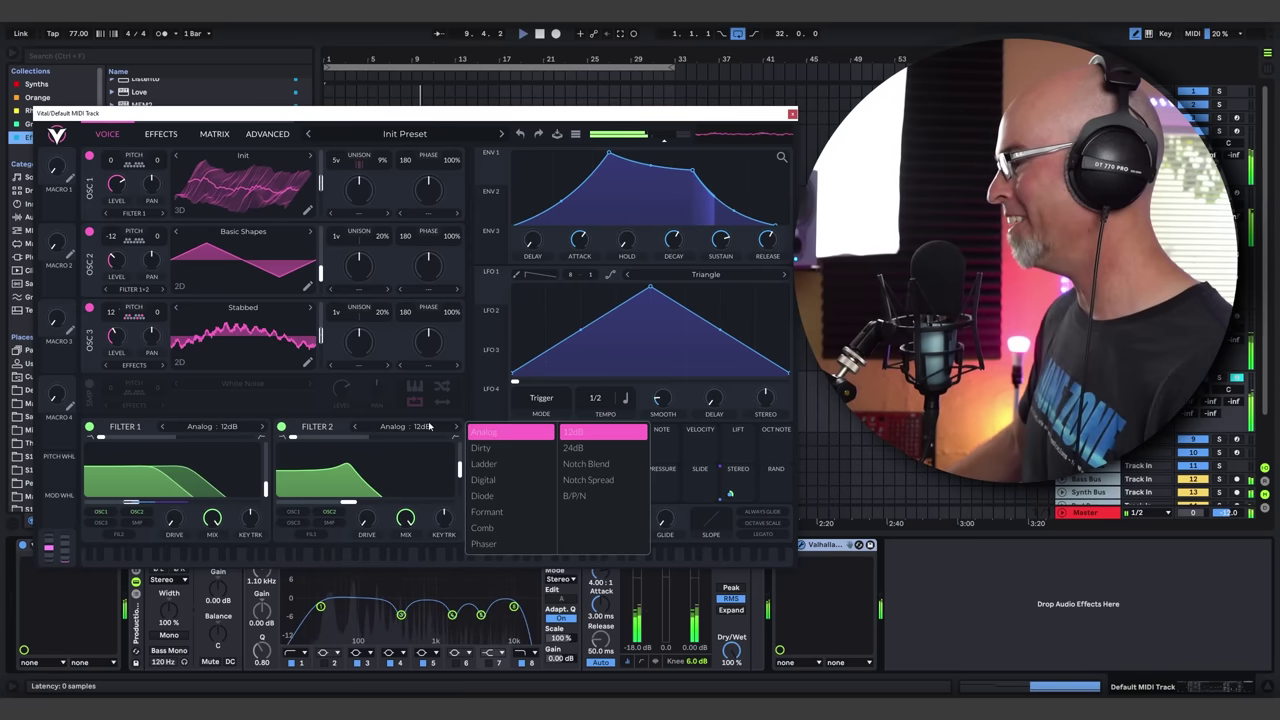
pyautogui.click(600, 463)
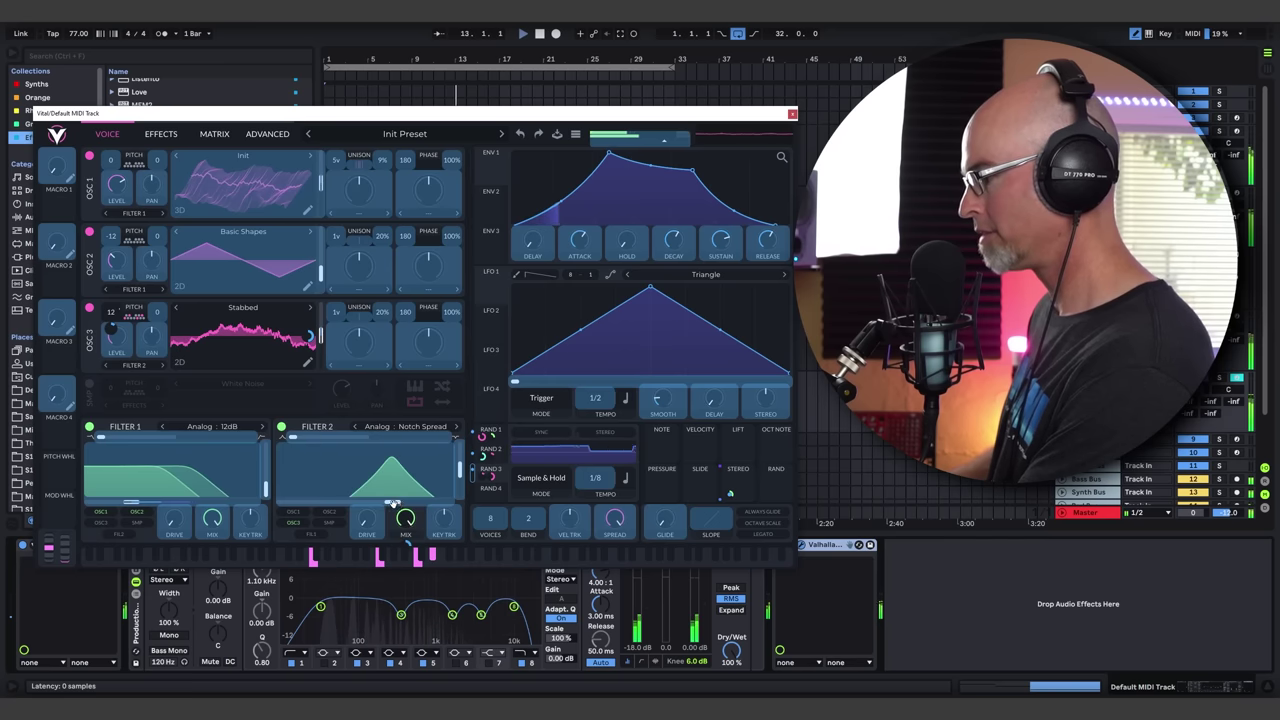
pyautogui.rightClick(499, 477)
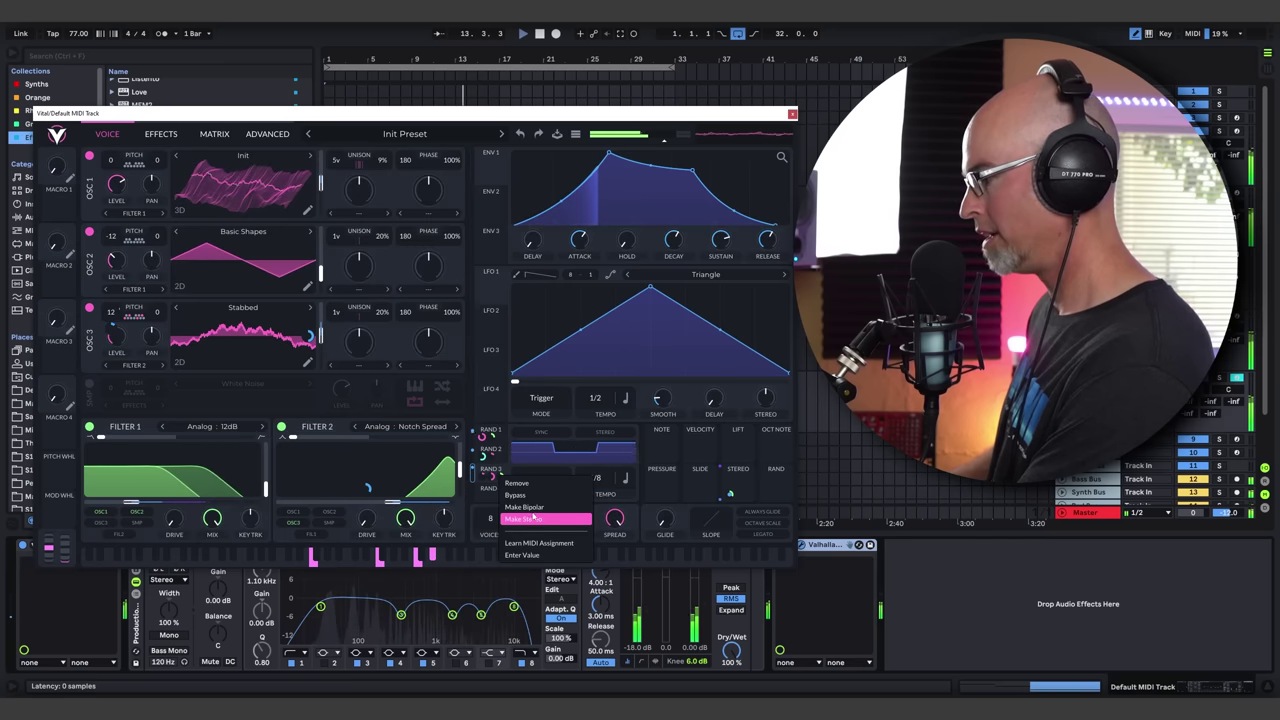
pyautogui.click(528, 508)
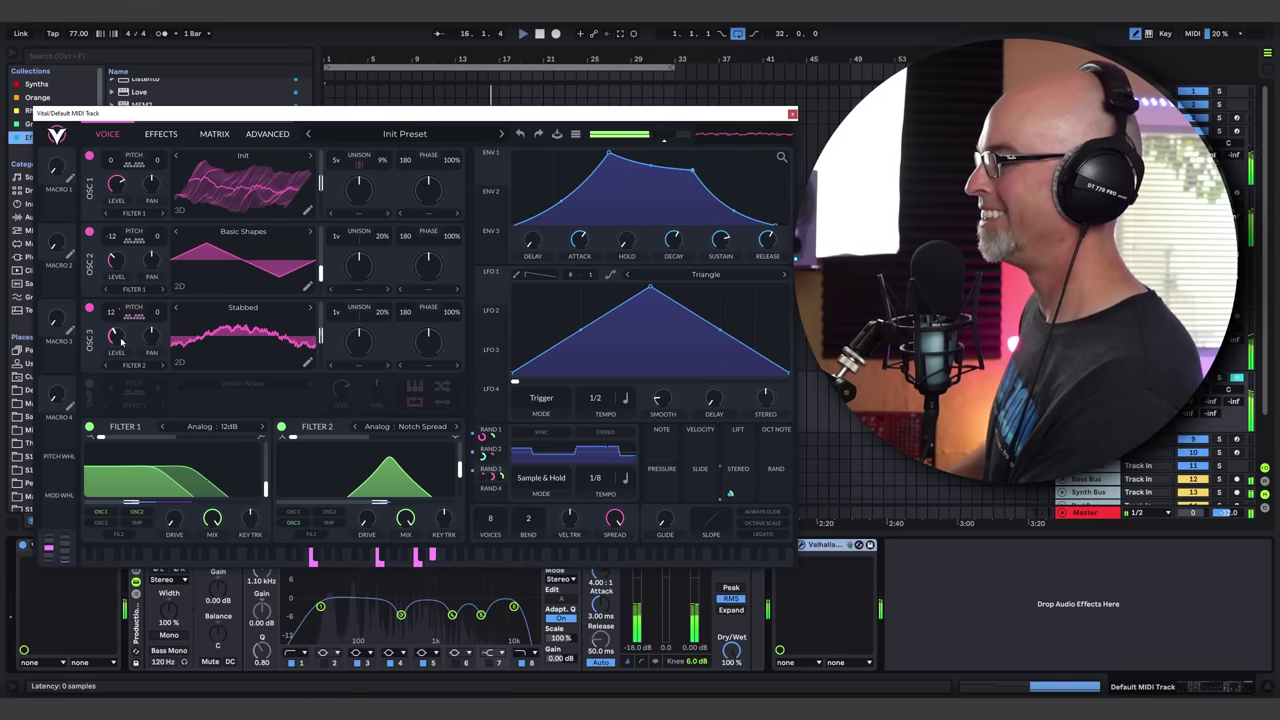
# Hide the browser and review the ValhallaSupermassive and Vital settings while the arrangement plays, closing both plugin windows
pyautogui.click(792, 114)
pyautogui.click(440, 119)
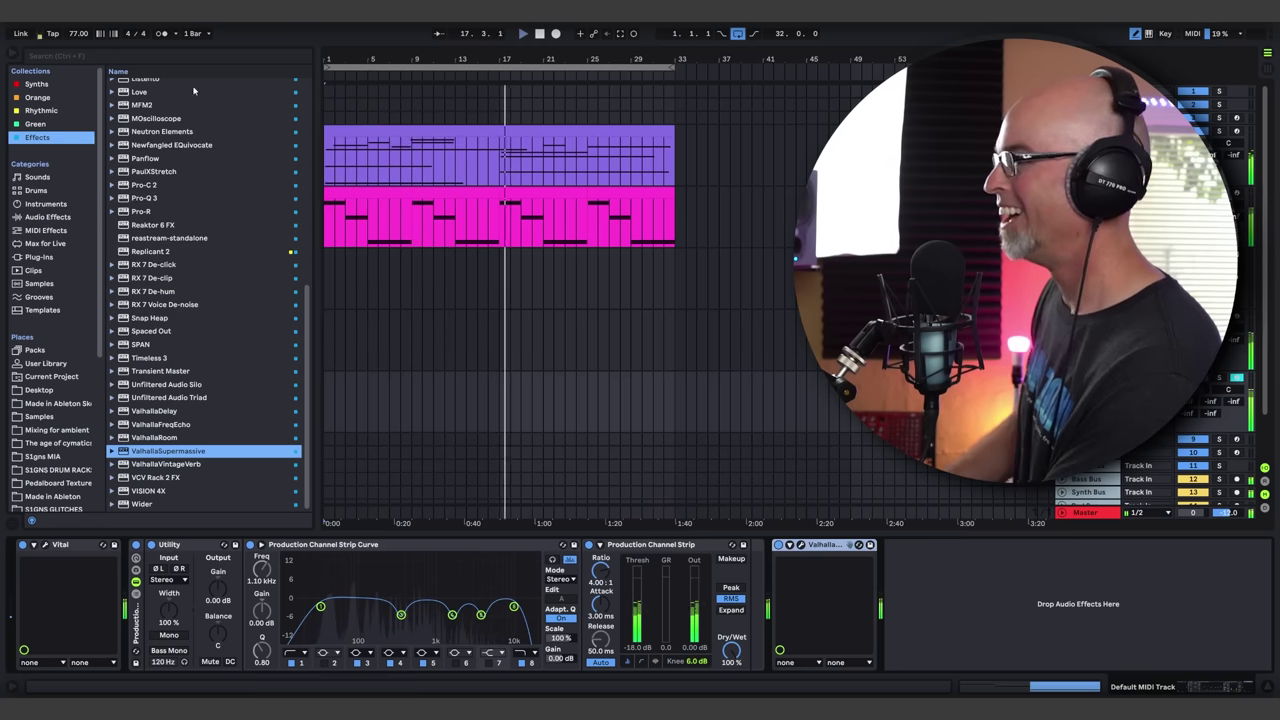
pyautogui.click(13, 54)
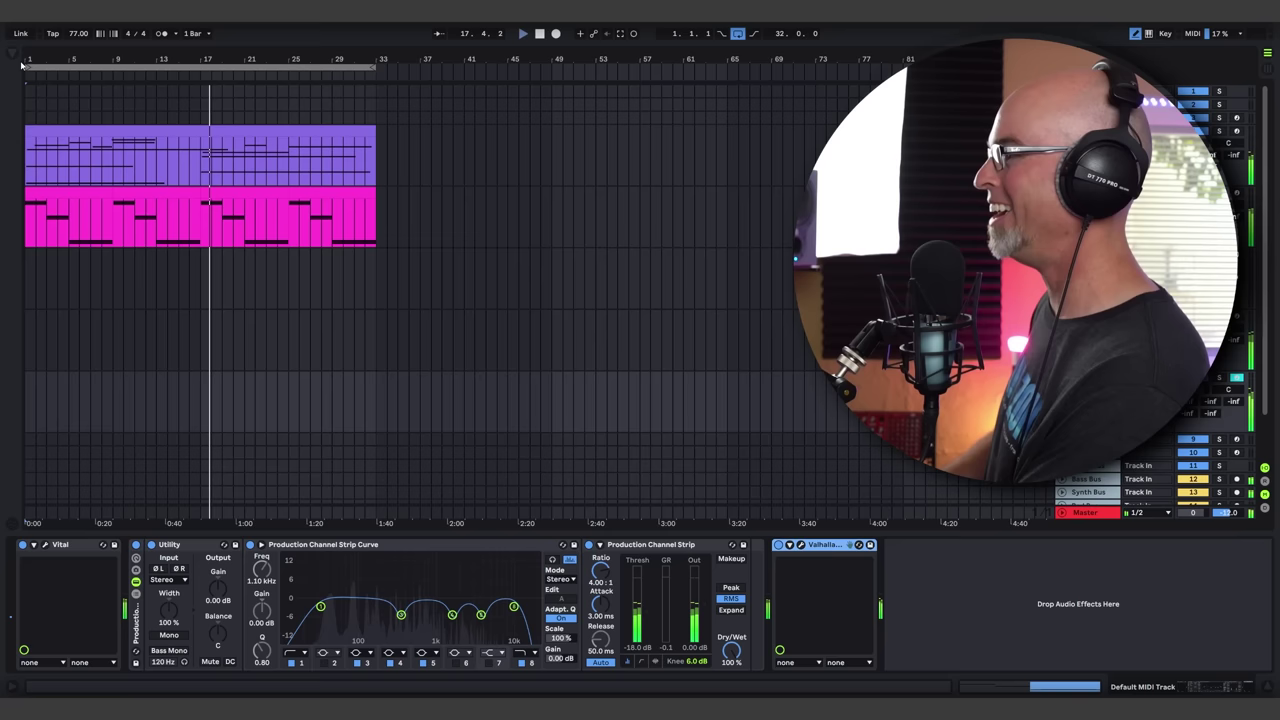
pyautogui.click(791, 545)
pyautogui.moveTo(254, 121); pyautogui.dragTo(316, 204)
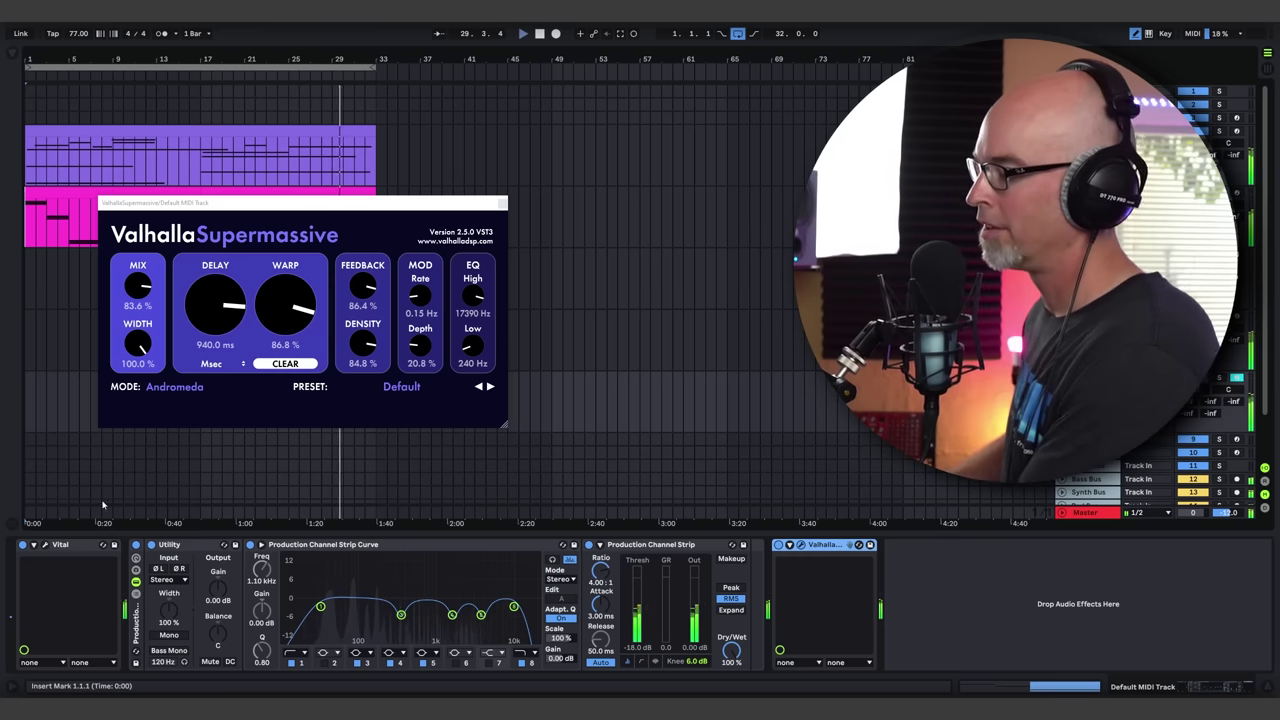
pyautogui.click(44, 544)
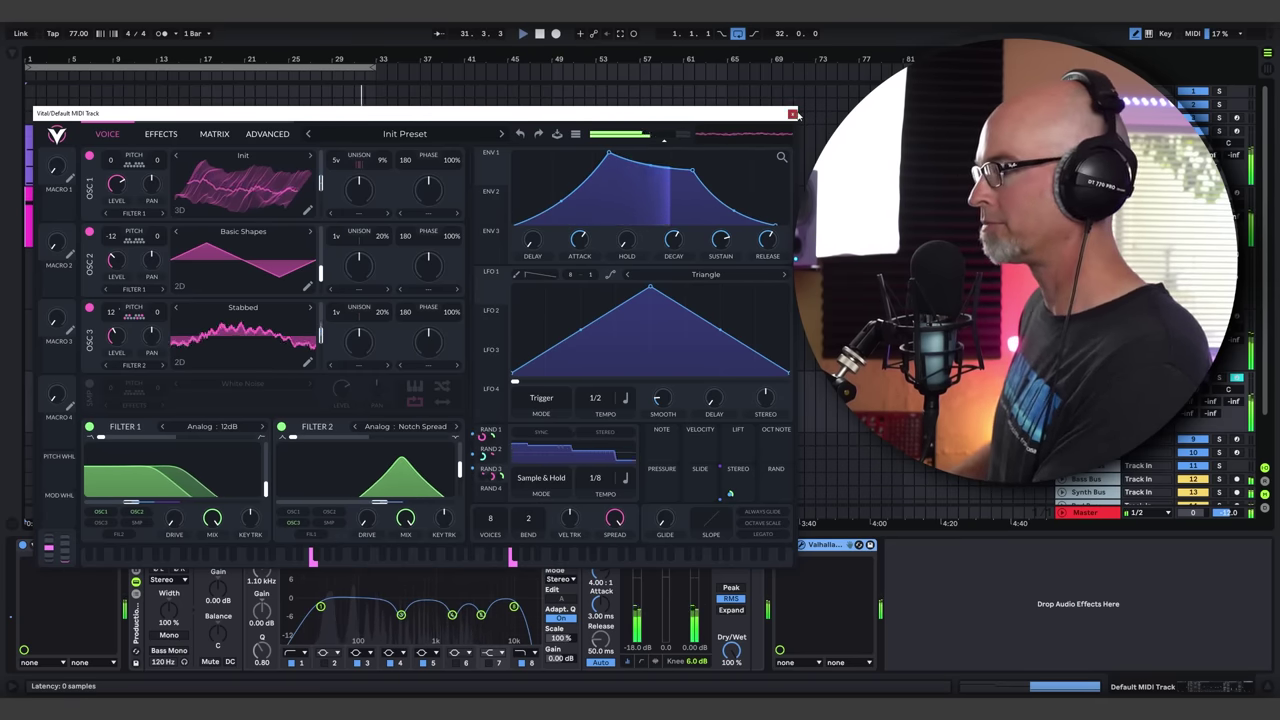
pyautogui.click(794, 114)
pyautogui.click(502, 205)
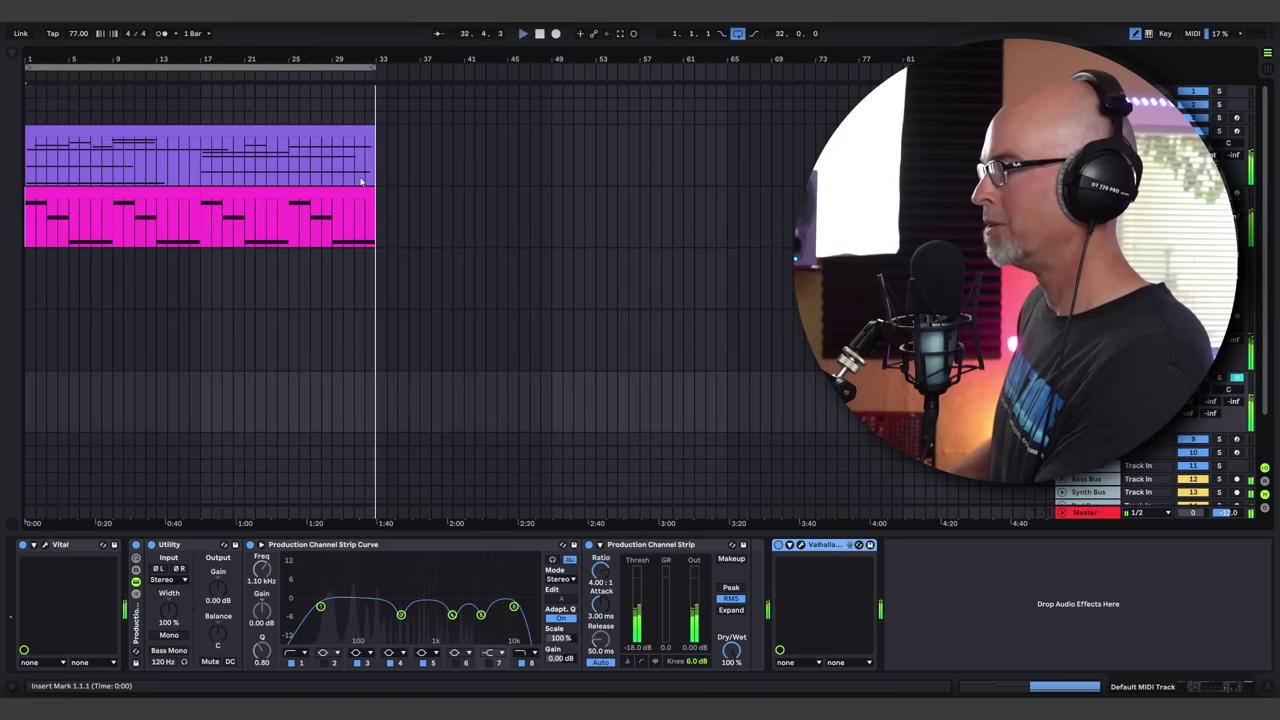
# Add Panflow from the Effects collection to the end of the Vital pad's device chain
pyautogui.click(11, 57)
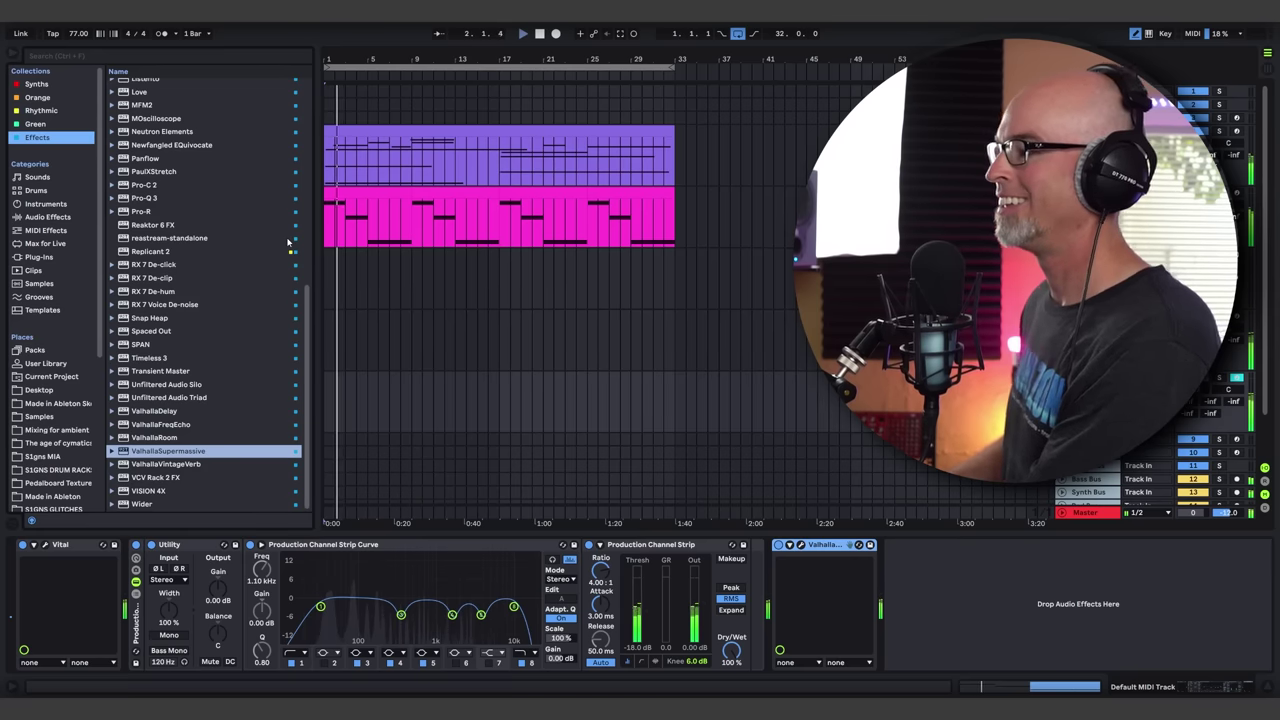
pyautogui.click(152, 158)
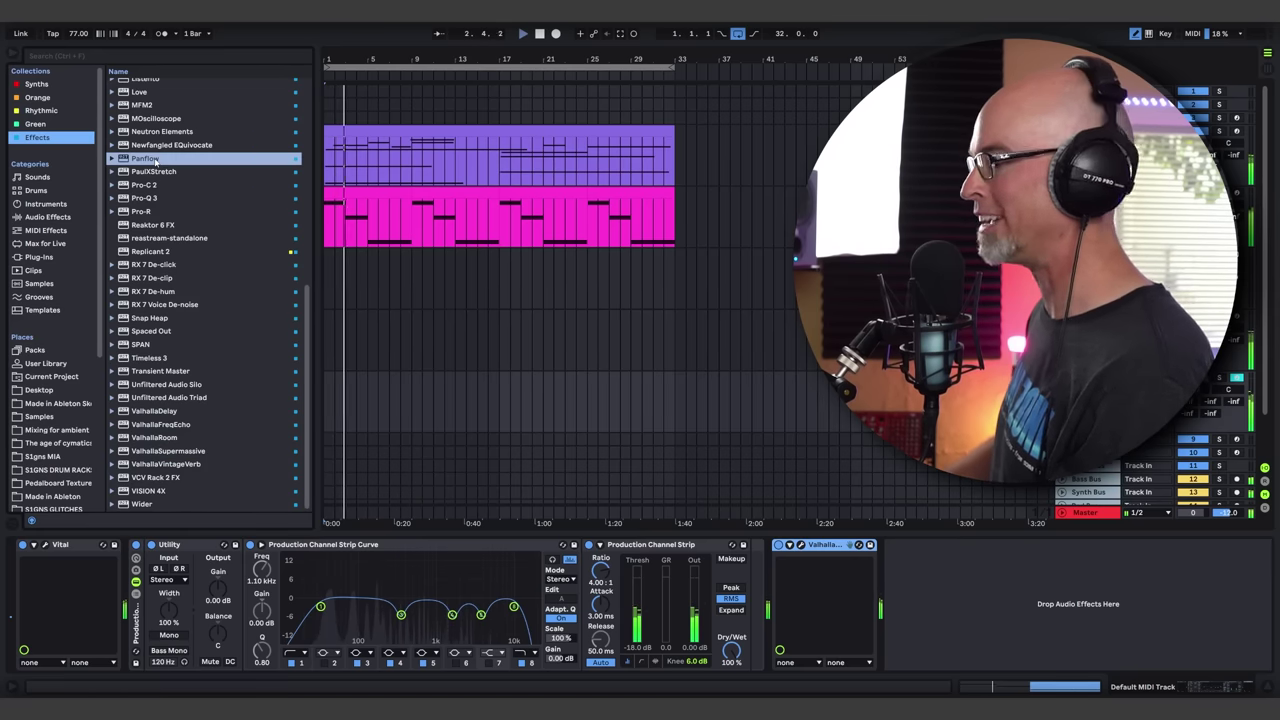
pyautogui.click(13, 54)
pyautogui.click(13, 54)
pyautogui.moveTo(122, 122); pyautogui.dragTo(212, 130)
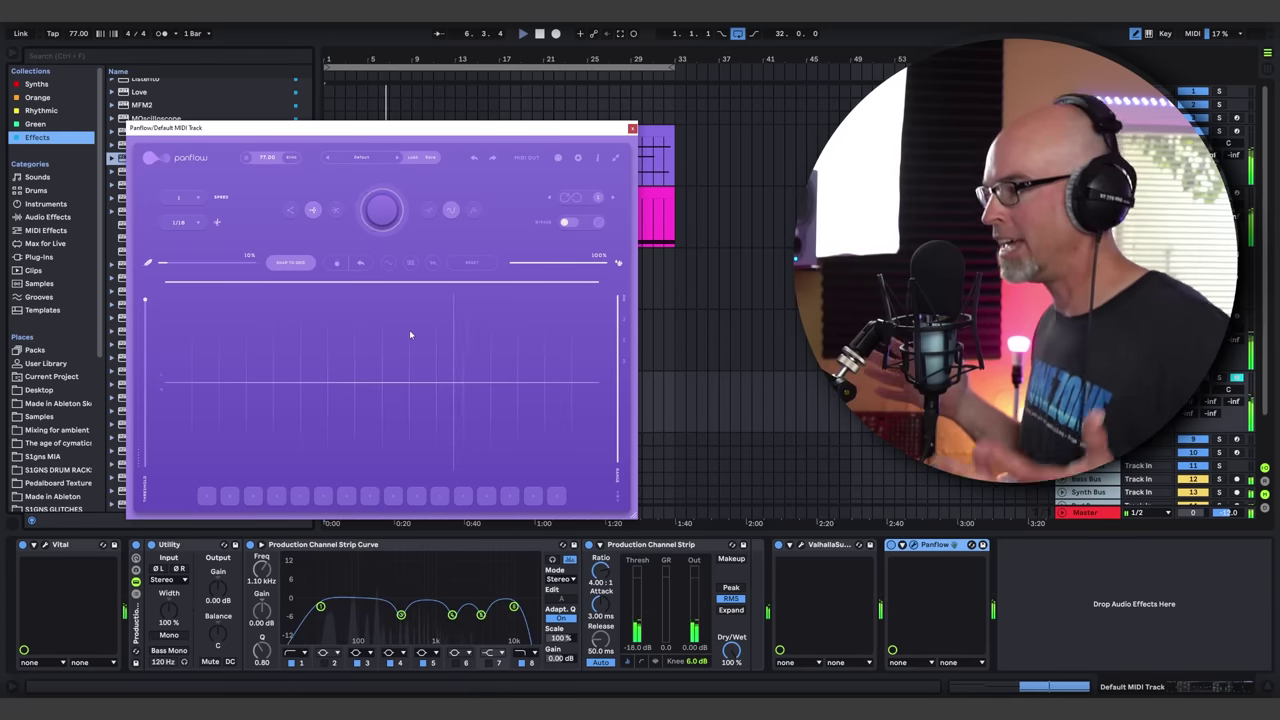
# Generate a random panning curve in Panflow and set its speed to 8
pyautogui.click(190, 195)
pyautogui.click(193, 318)
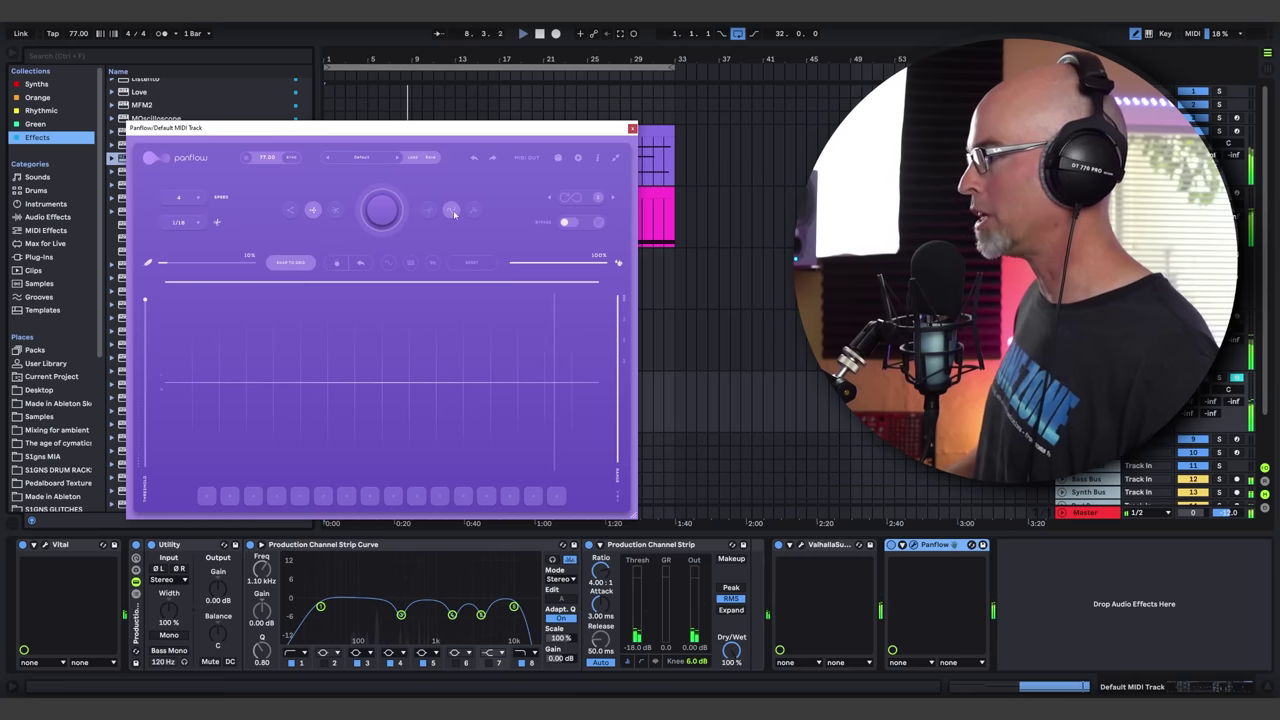
pyautogui.click(383, 212)
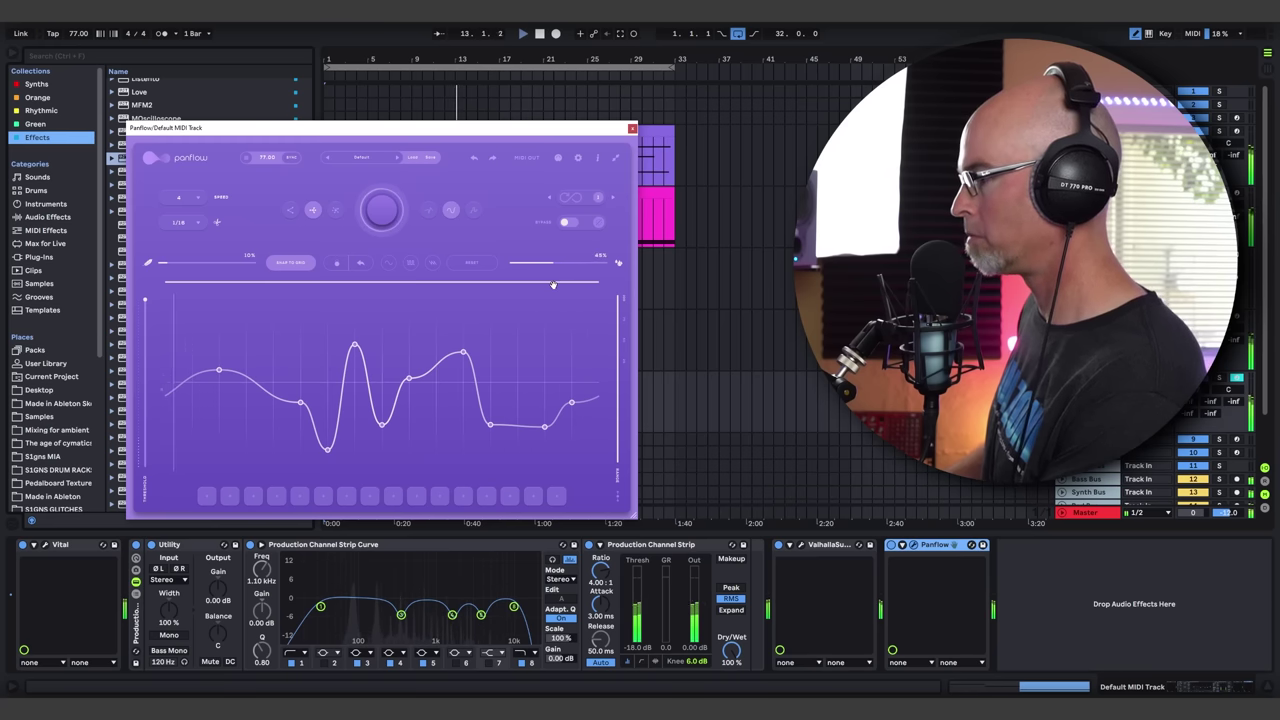
pyautogui.click(180, 197)
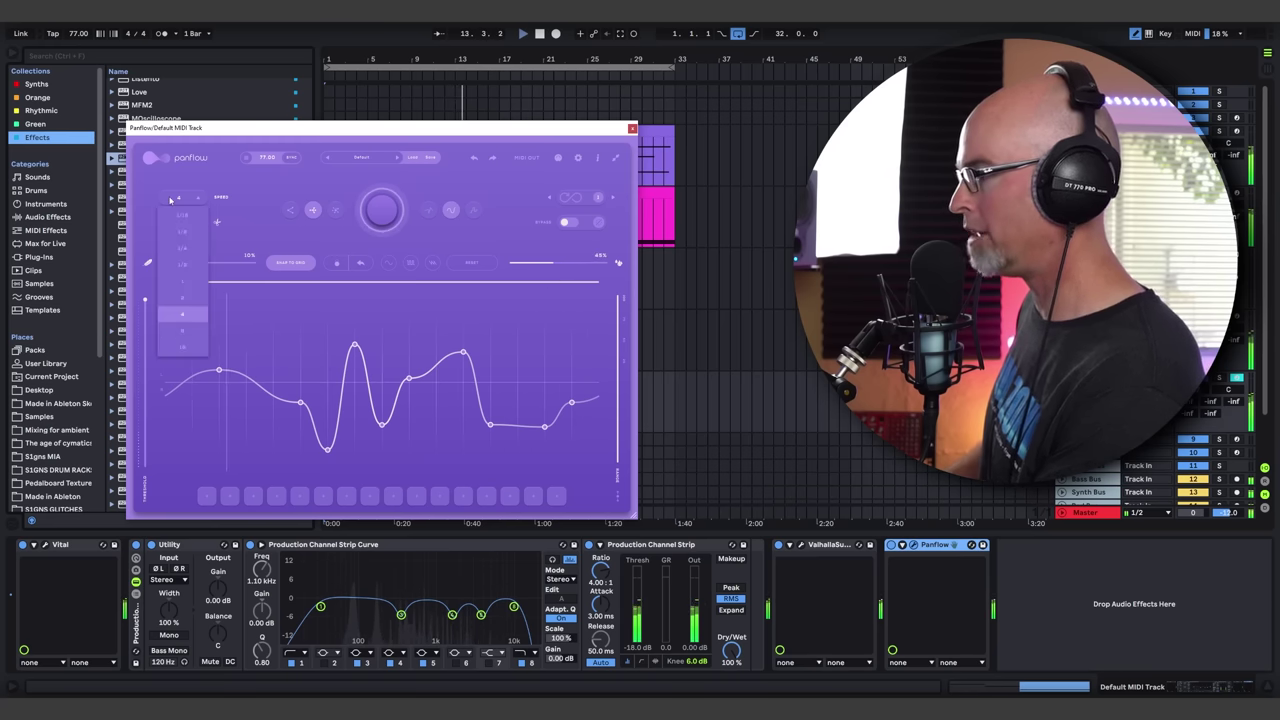
pyautogui.click(198, 336)
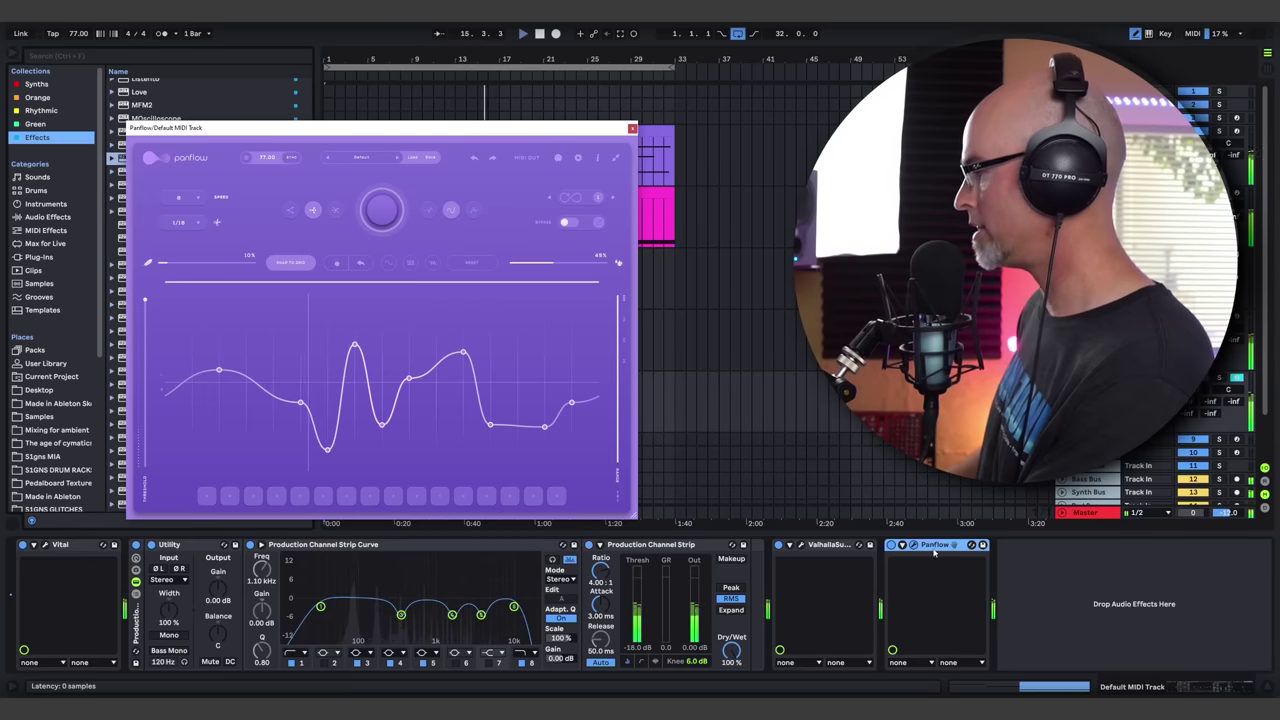
# Place Panflow before ValhallaSupermassive and turn on its infinity mode, closing the plugin and hiding the browser
pyautogui.moveTo(935, 545); pyautogui.dragTo(795, 548)
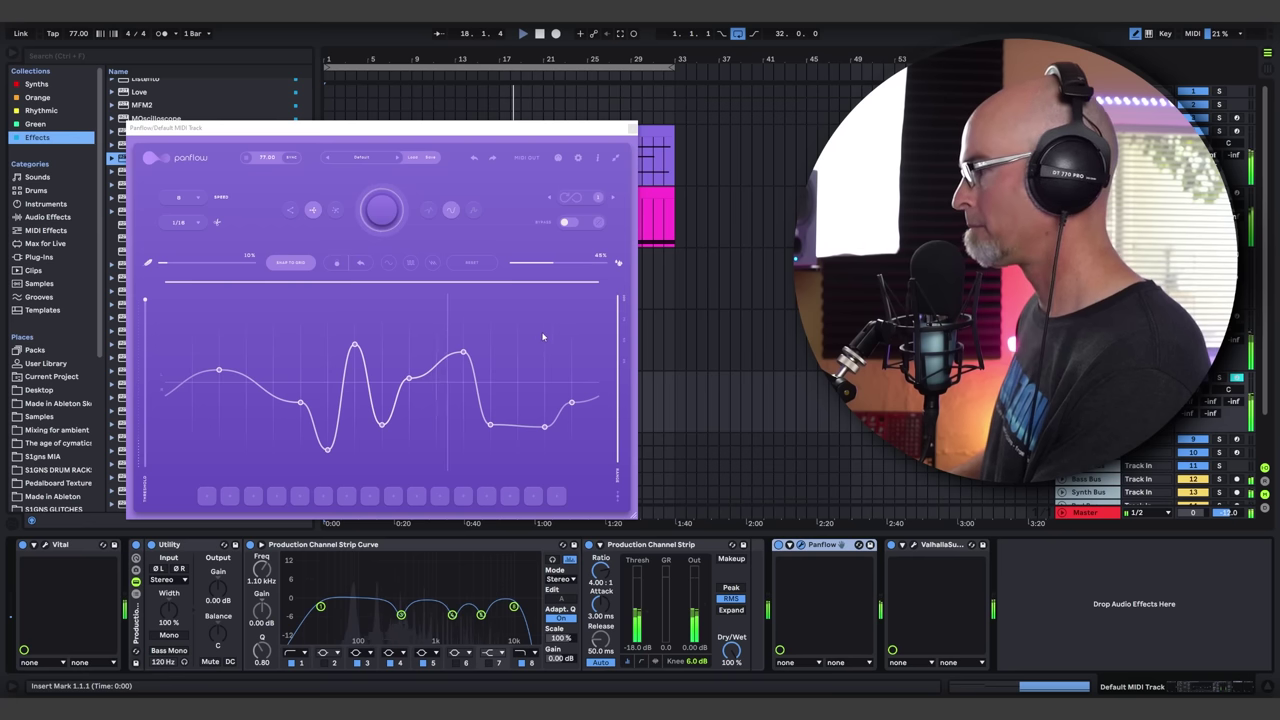
pyautogui.click(571, 198)
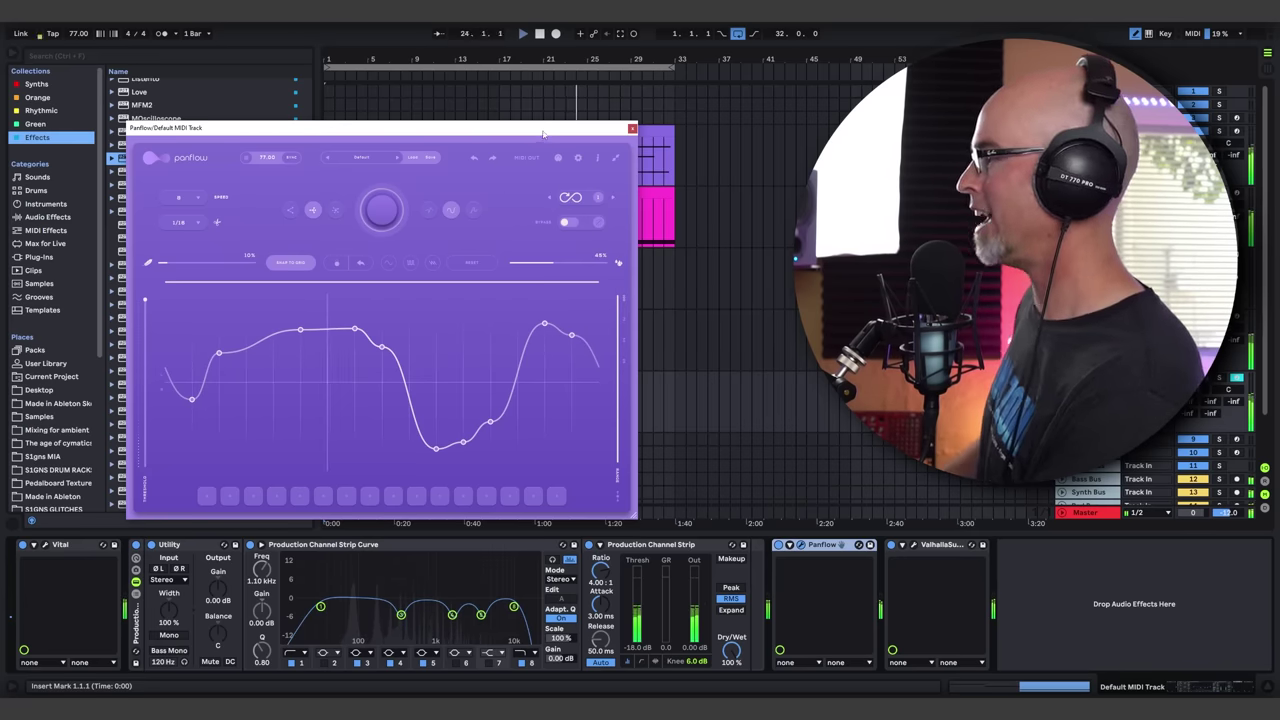
pyautogui.moveTo(543, 133)
pyautogui.mouseDown()
pyautogui.moveTo(539, 148)
pyautogui.moveTo(560, 143)
pyautogui.mouseUp()
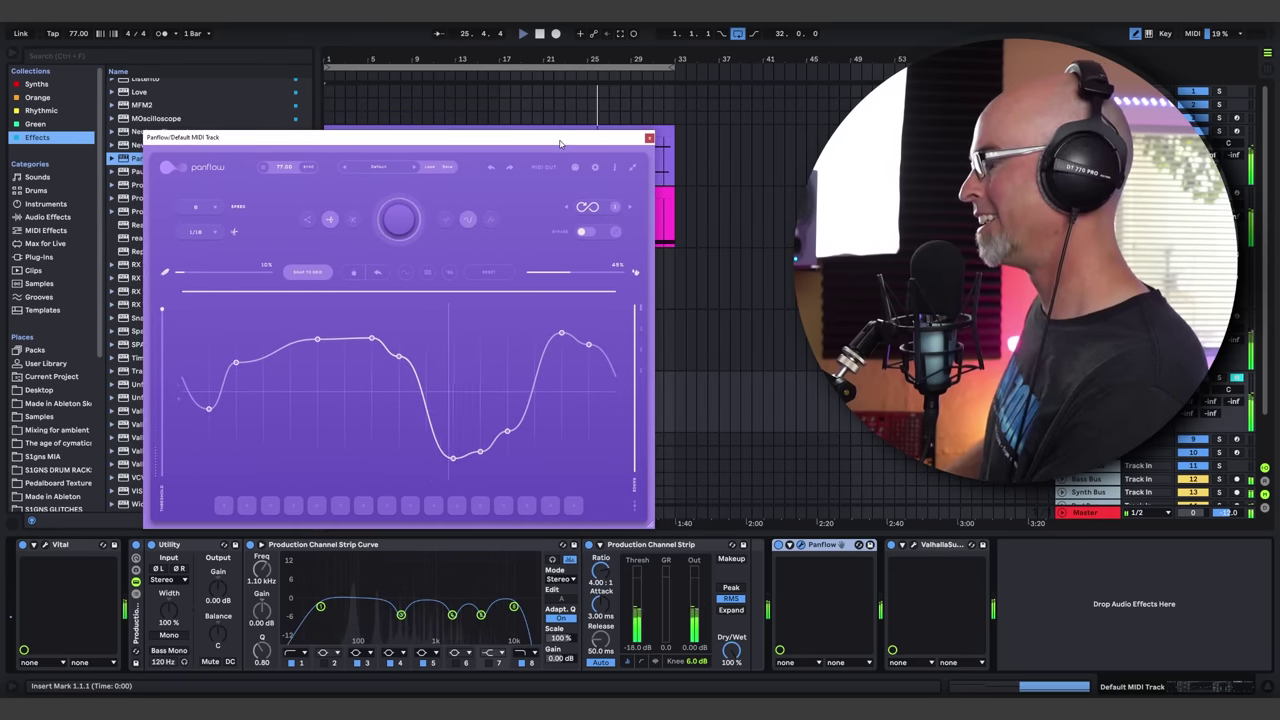
pyautogui.click(649, 138)
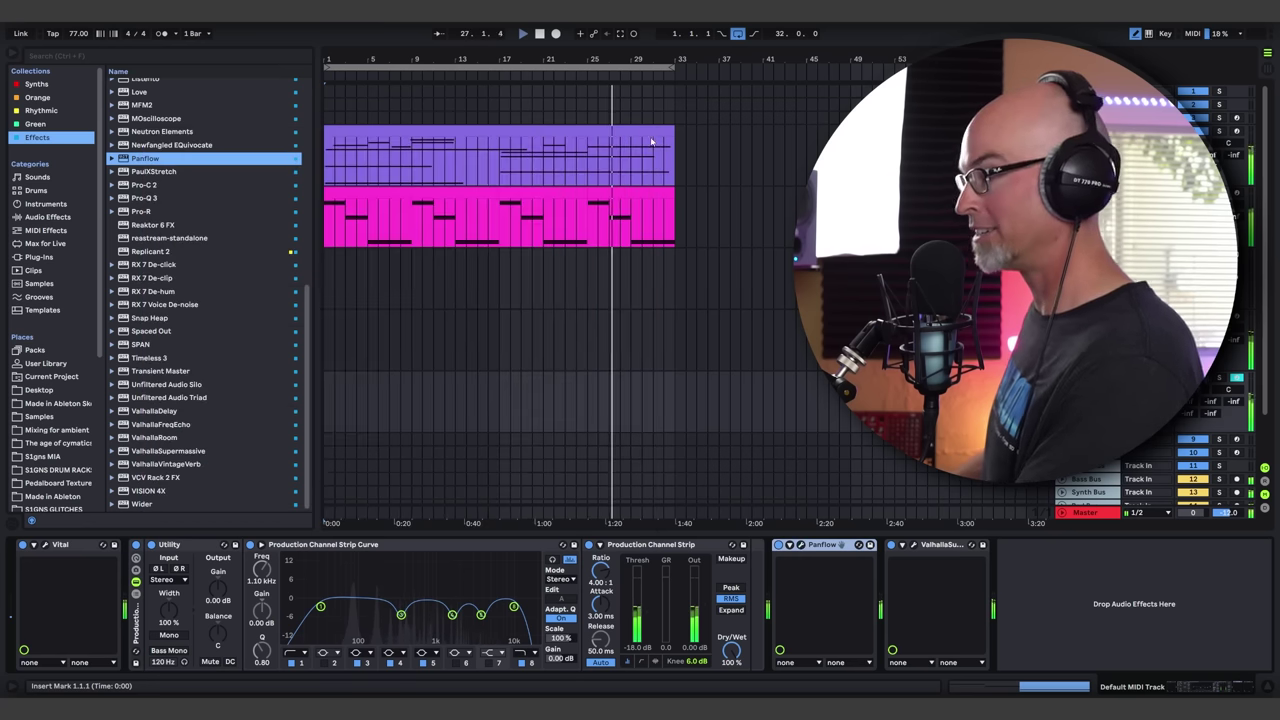
pyautogui.hotkey('ctrl', 'alt', 'b')
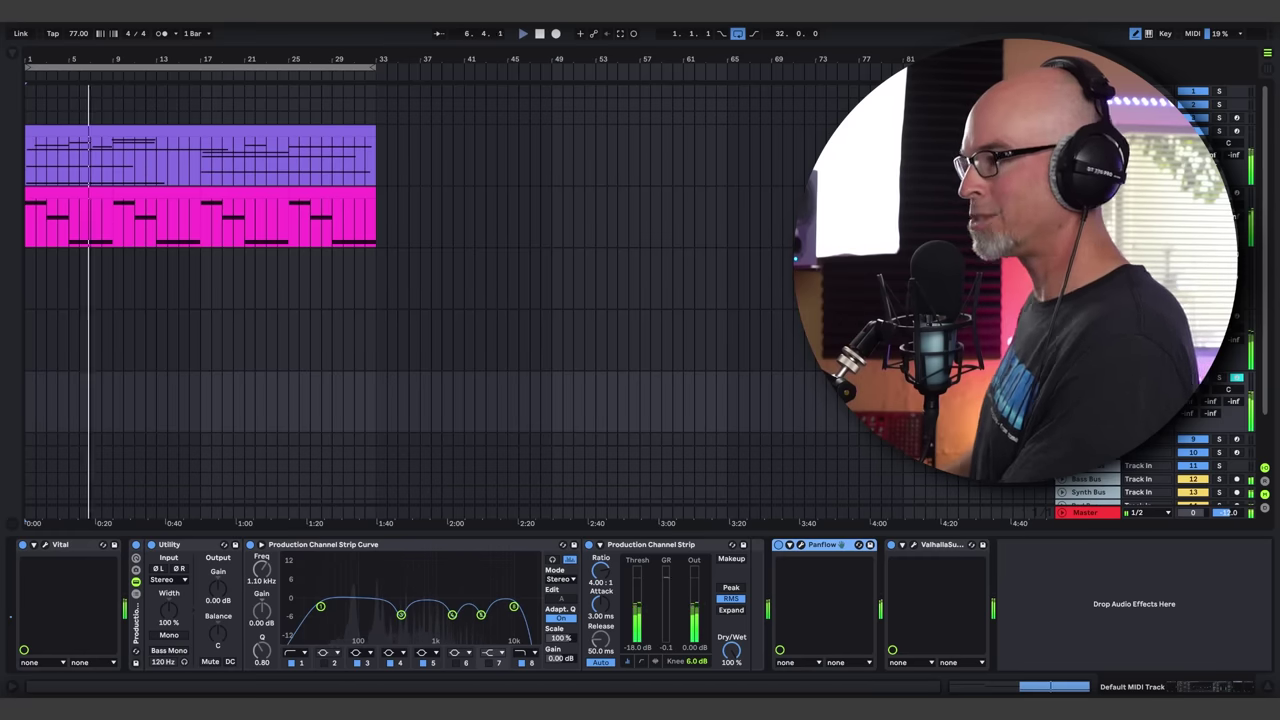
# On the TAL-NoiseMaker track, open the synth and set its amp release to about 0.88
pyautogui.click(1088, 131)
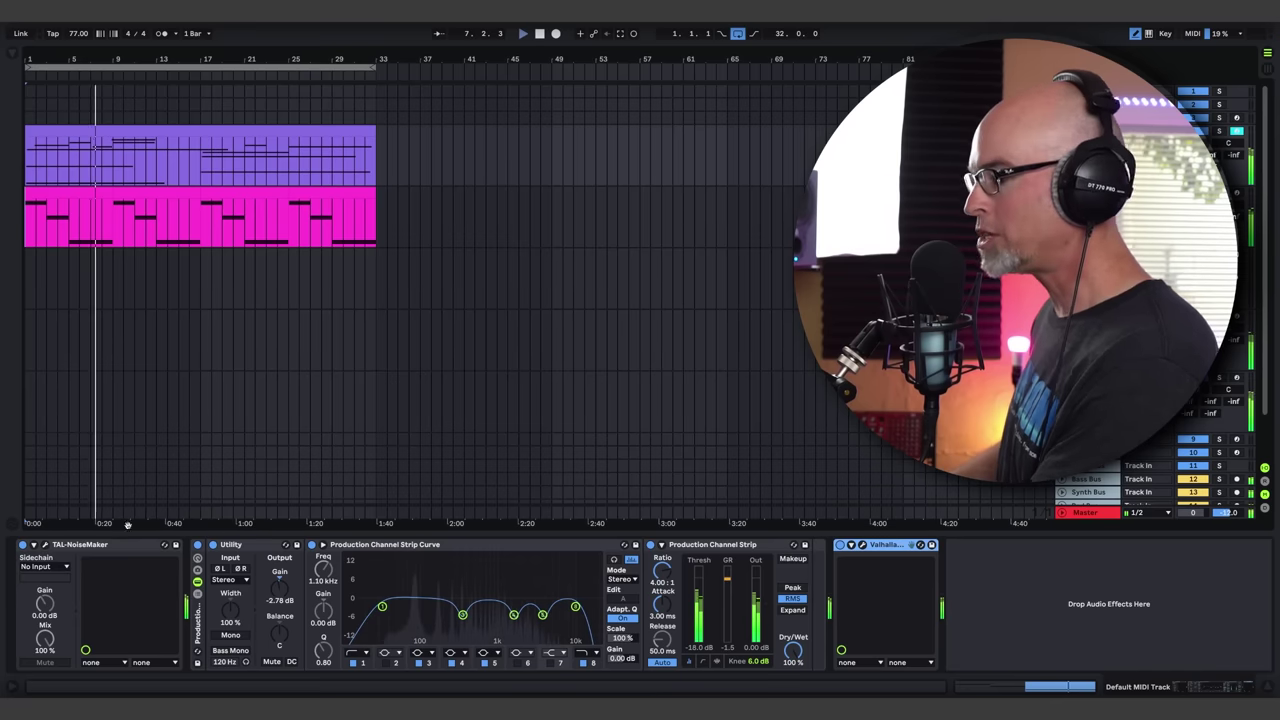
pyautogui.click(46, 544)
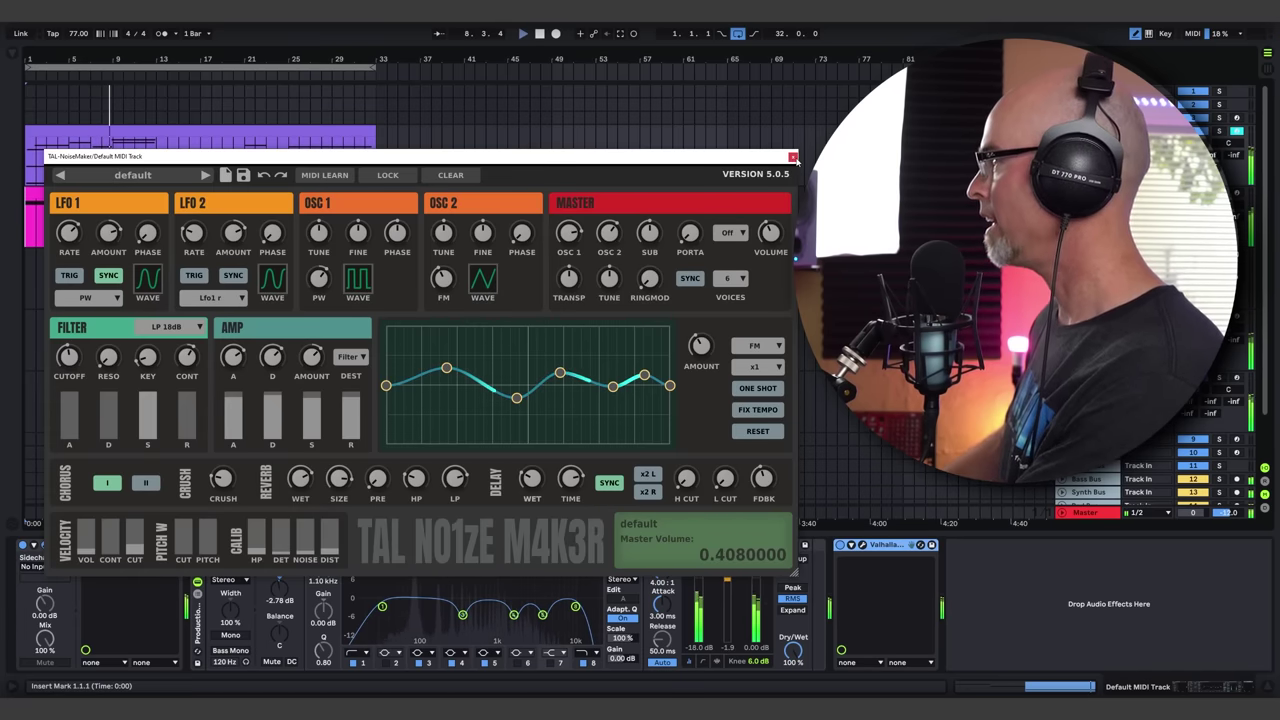
pyautogui.click(792, 157)
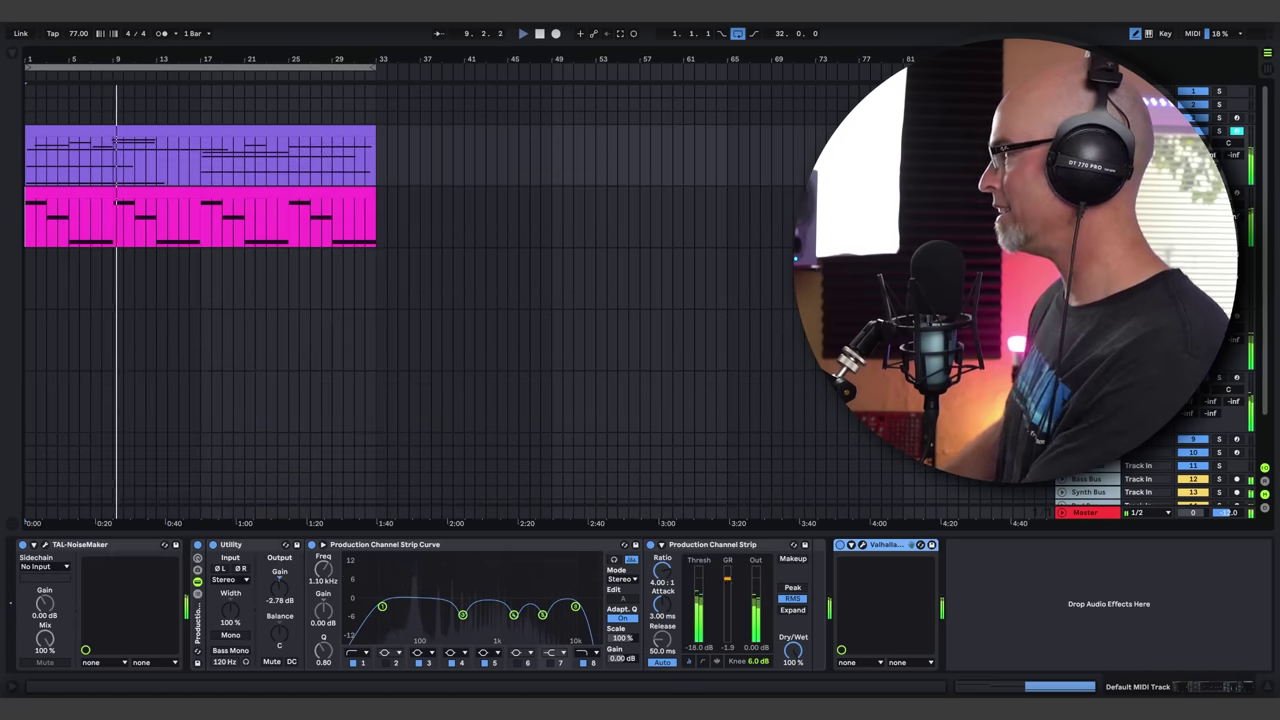
pyautogui.click(46, 545)
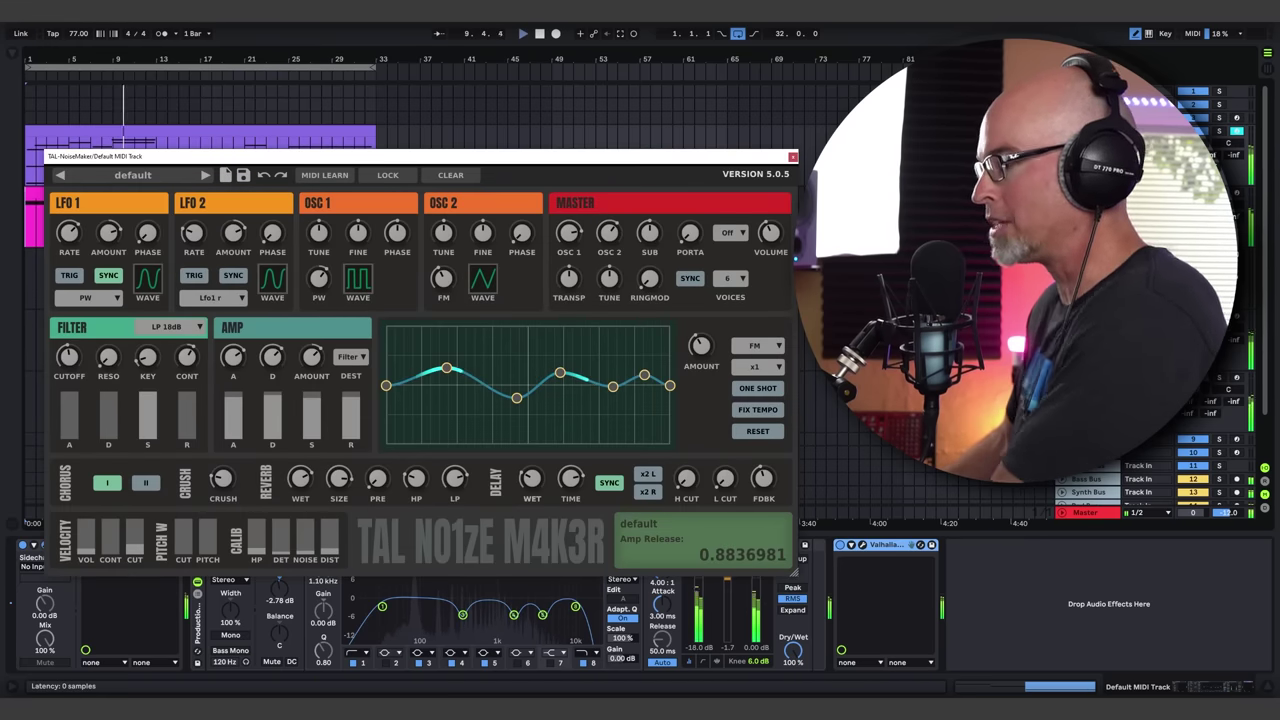
# Inspect the Vital patch on the track below TAL-NoiseMaker, checking its oscillators, filter and envelope, and close it
pyautogui.click(46, 545)
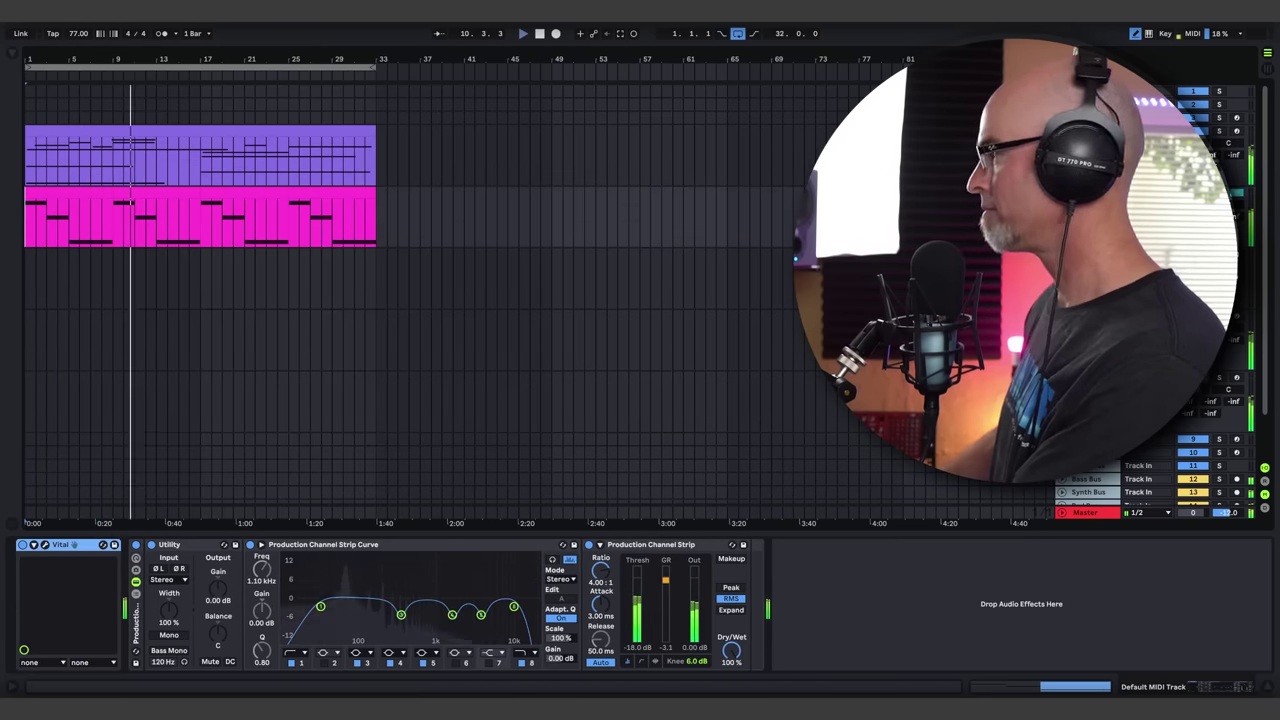
pyautogui.click(46, 545)
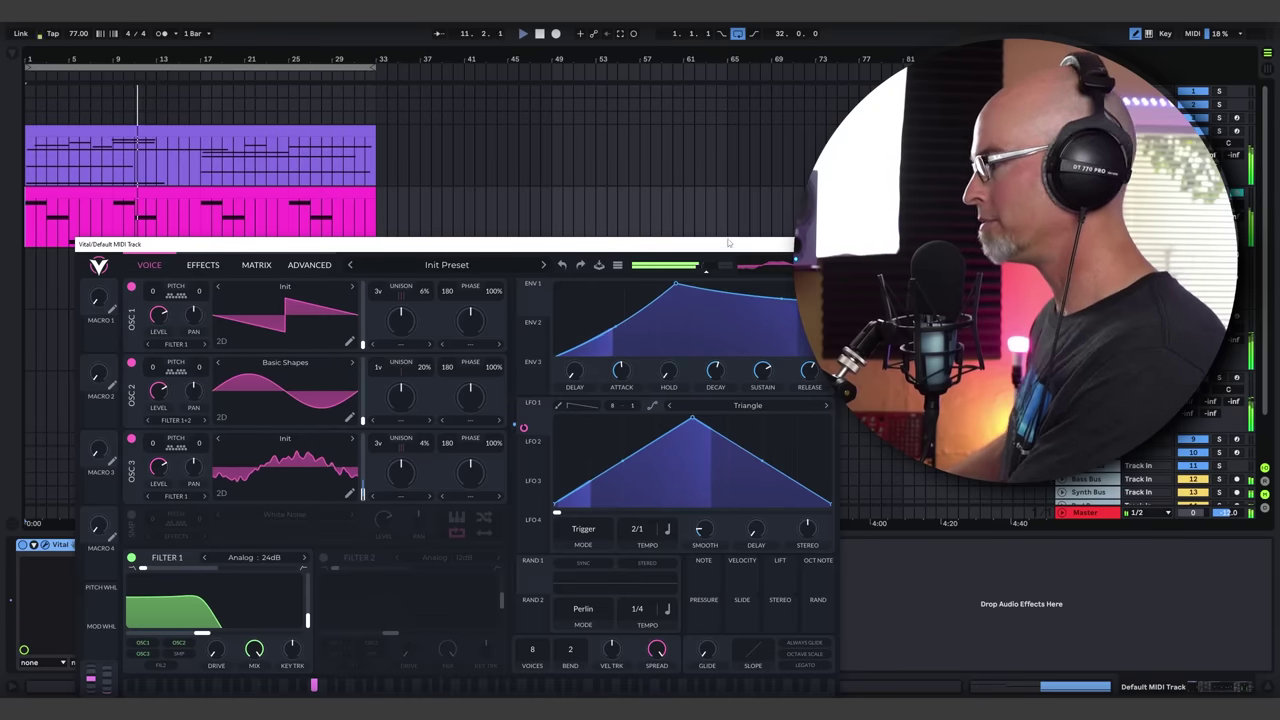
pyautogui.moveTo(721, 242); pyautogui.dragTo(681, 158)
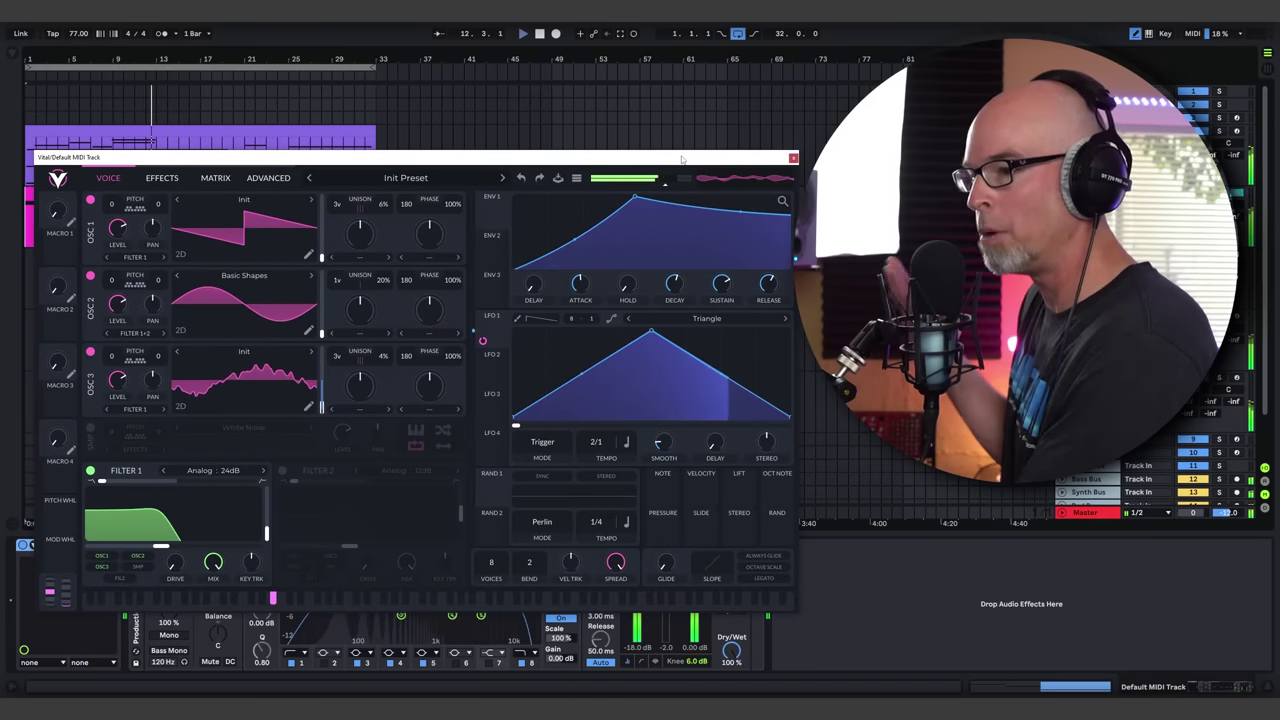
pyautogui.click(793, 157)
# Open Stochas on its track, show the cell velocities and lower several of them, then close the sequencer
pyautogui.press('Down')
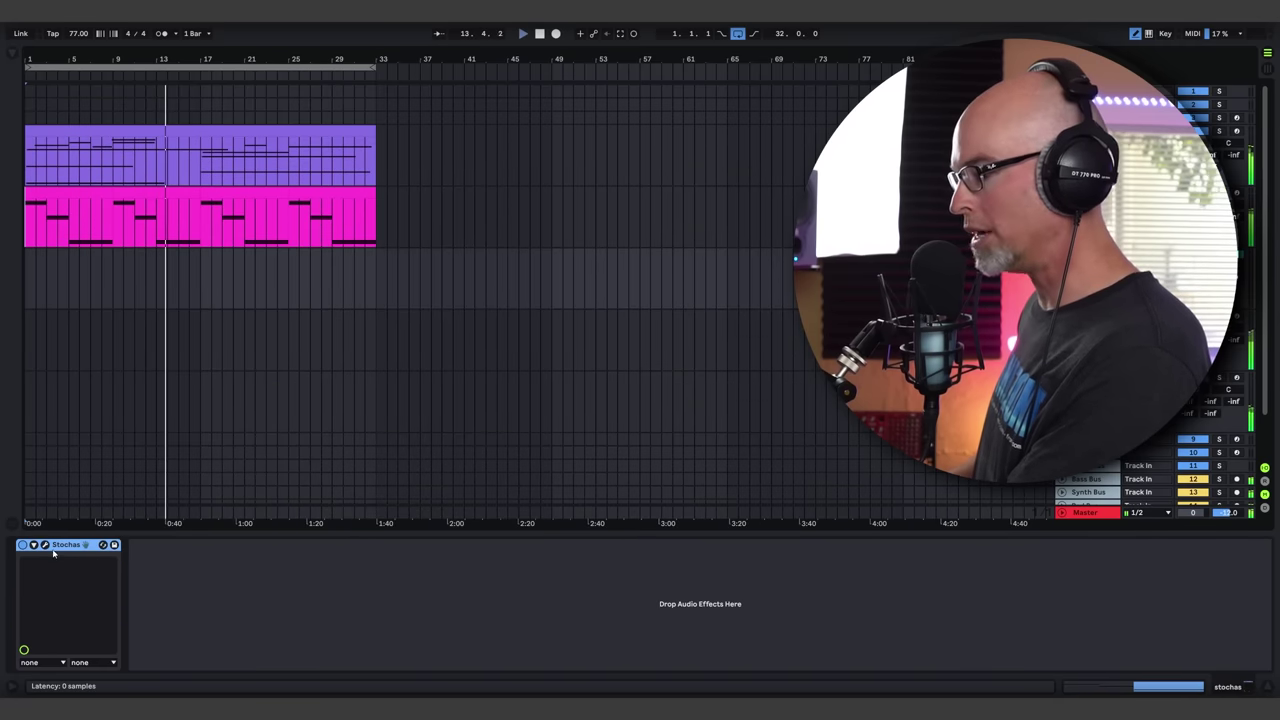
pyautogui.click(44, 545)
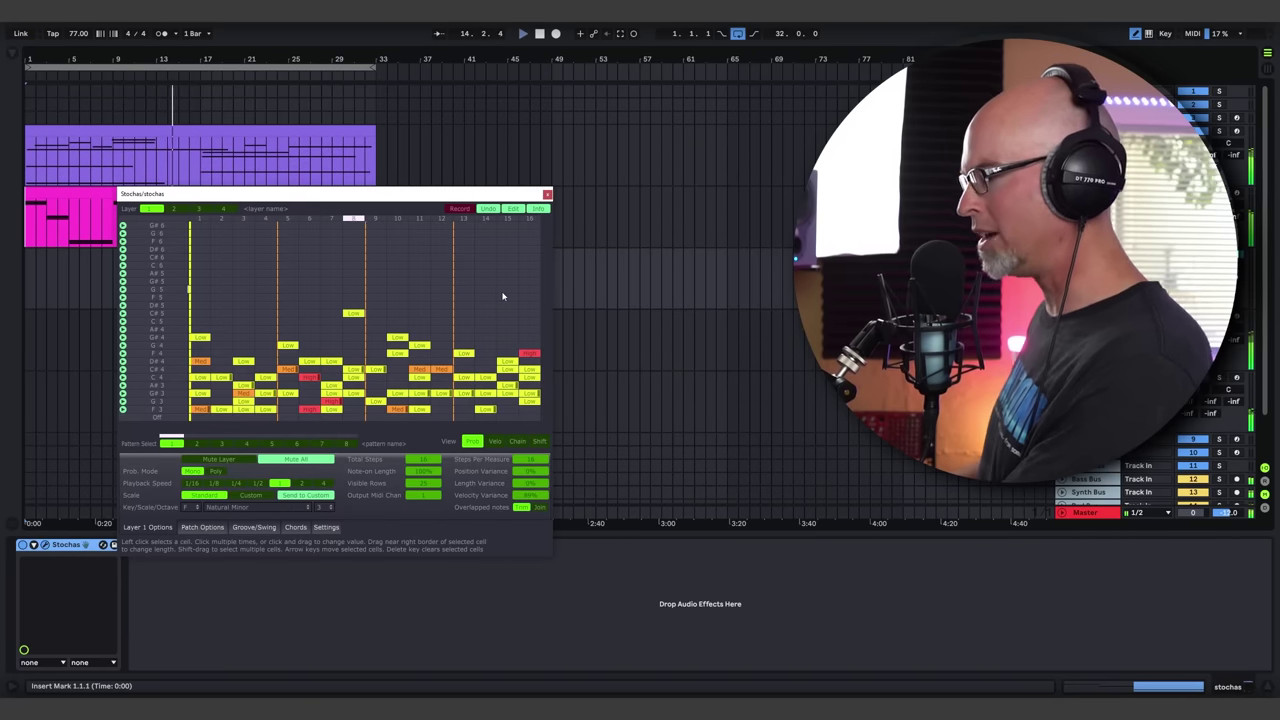
pyautogui.click(503, 443)
pyautogui.click(497, 442)
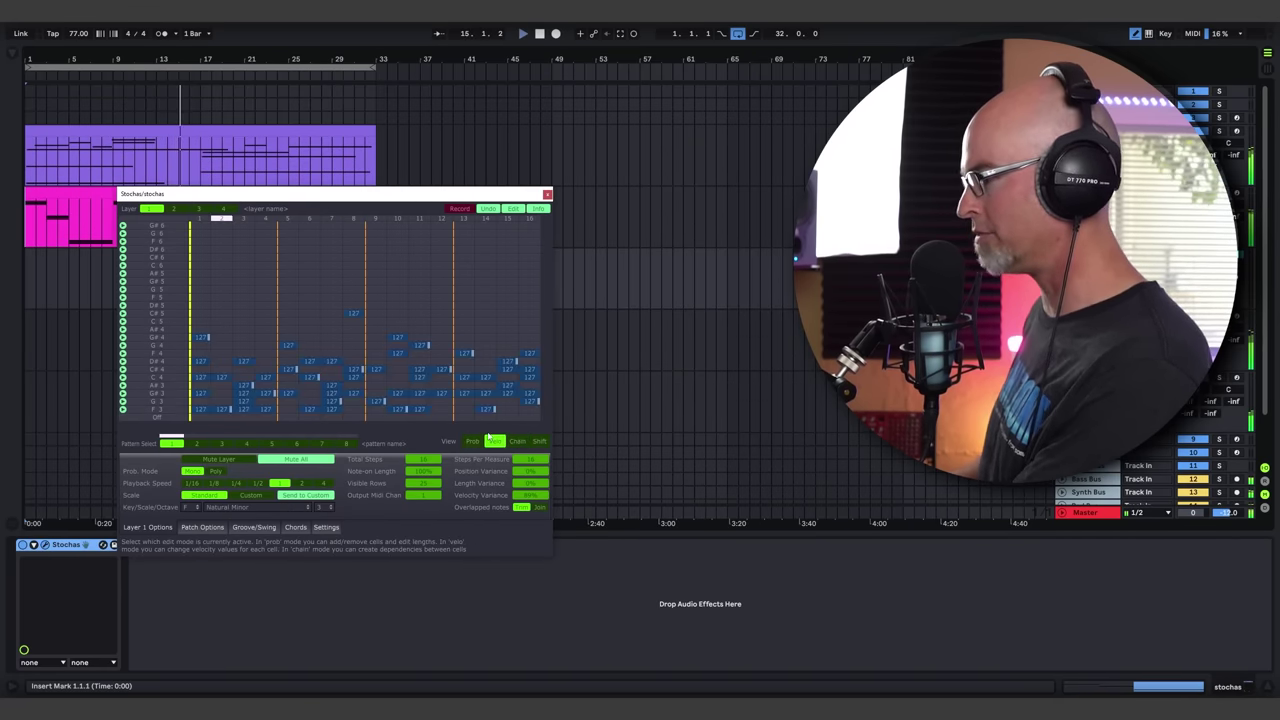
pyautogui.click(331, 385)
pyautogui.click(397, 393)
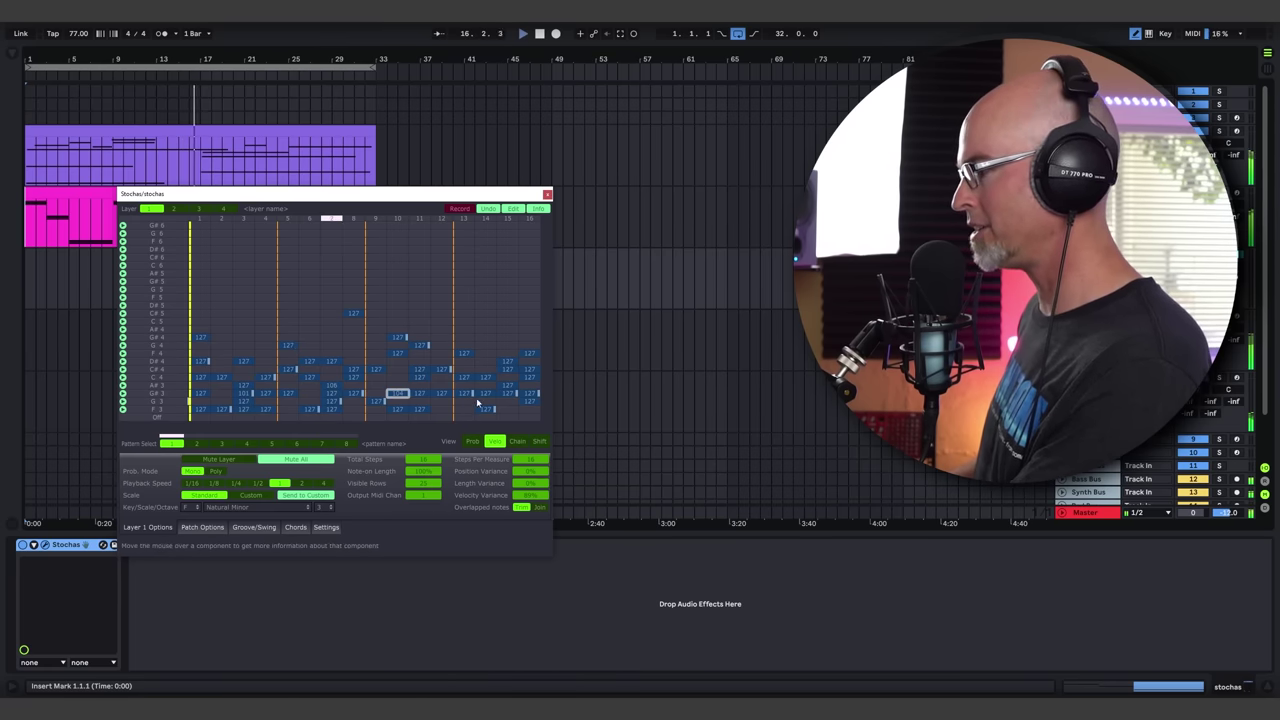
pyautogui.click(486, 393)
pyautogui.click(547, 193)
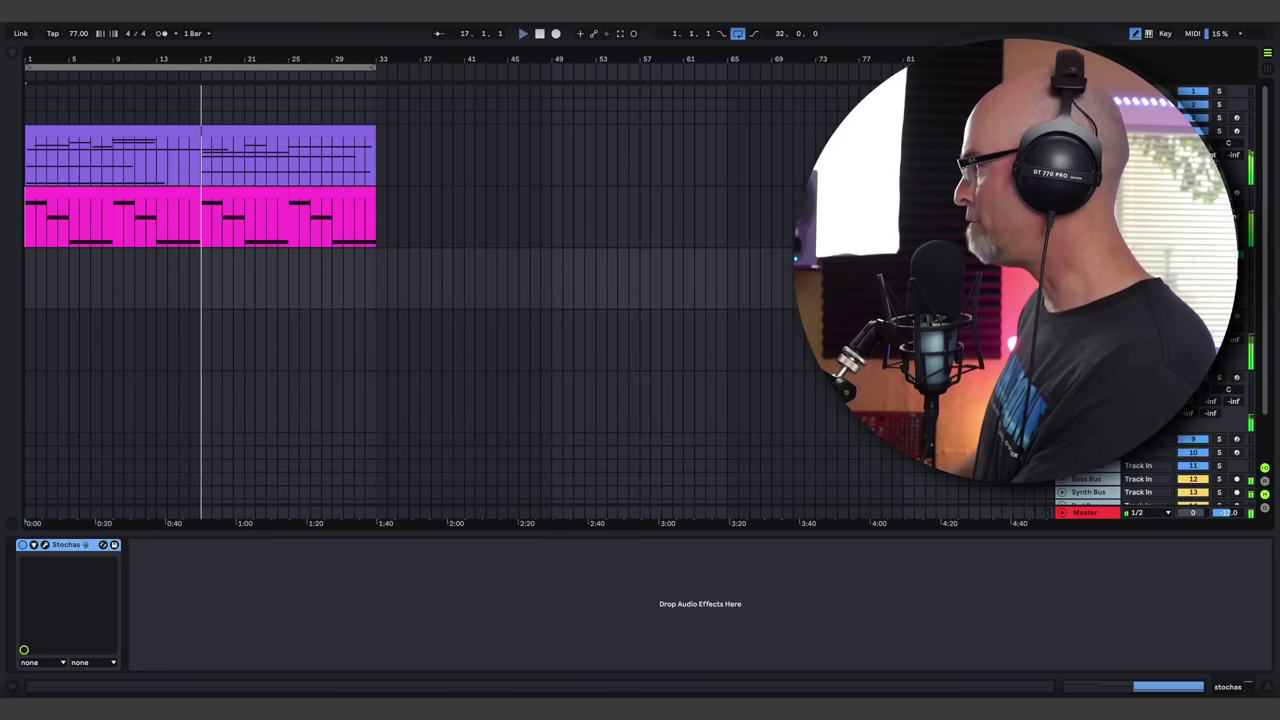
# Open Surge XT on its track and set LFO 2 to the stepped sample-and-hold shape
pyautogui.click(1085, 317)
pyautogui.click(45, 545)
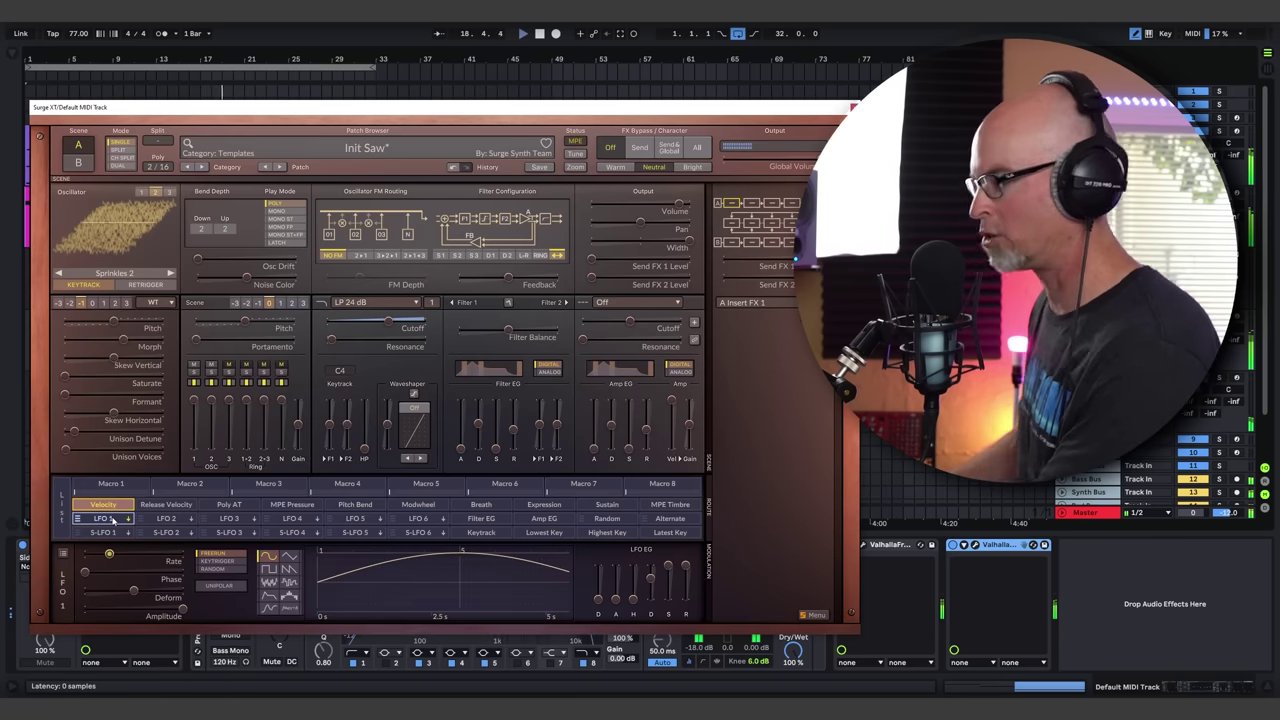
pyautogui.click(168, 518)
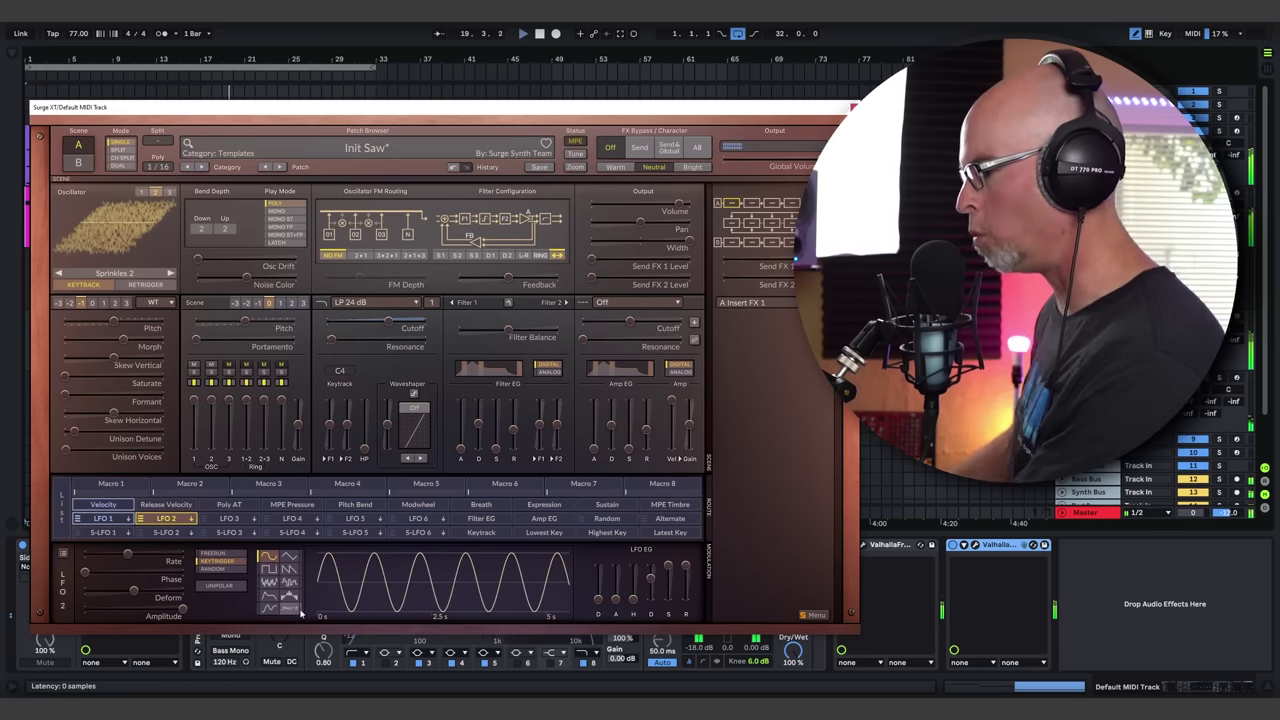
pyautogui.click(290, 582)
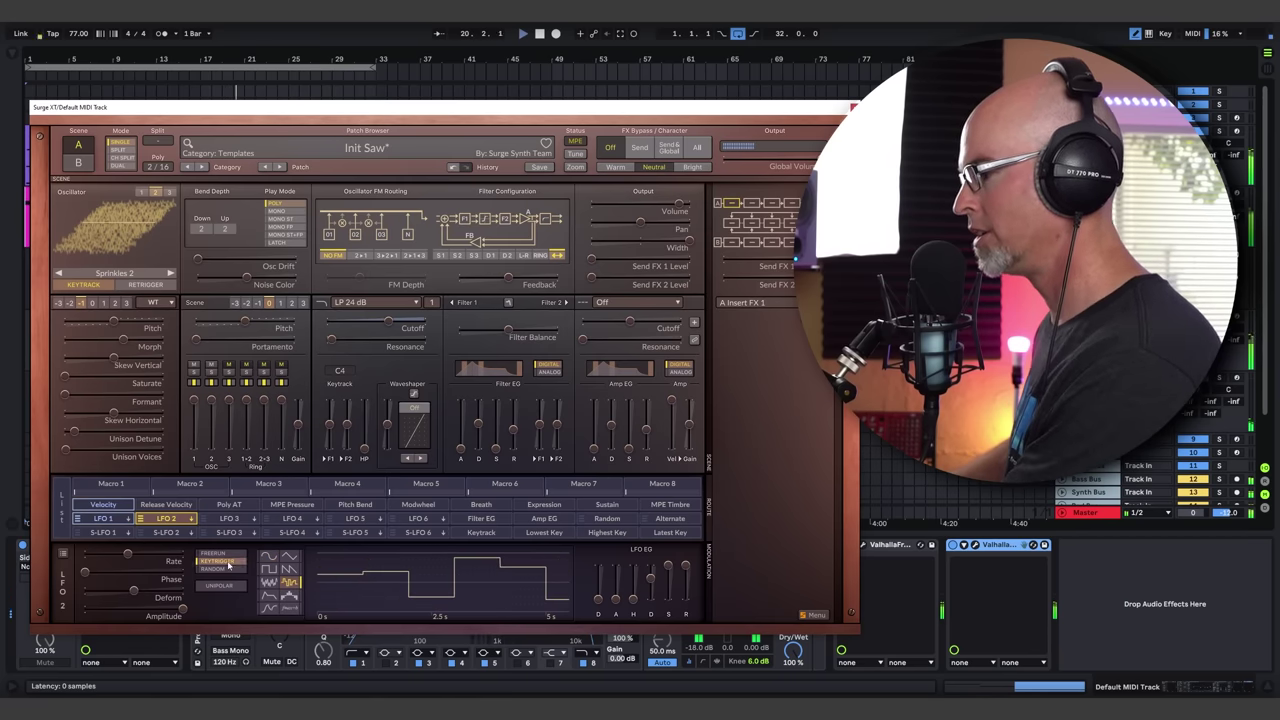
# Turn on tempo sync for LFO 2's rate and raise the rate slightly
pyautogui.rightClick(127, 555)
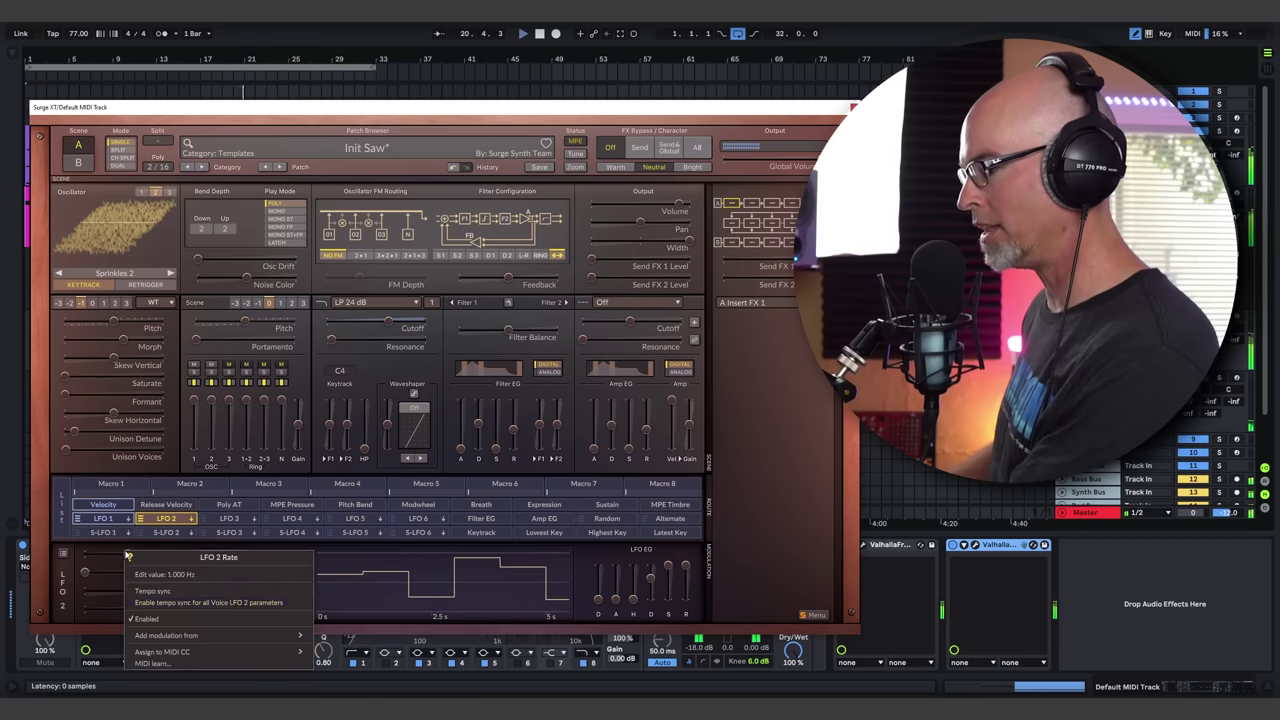
pyautogui.click(165, 591)
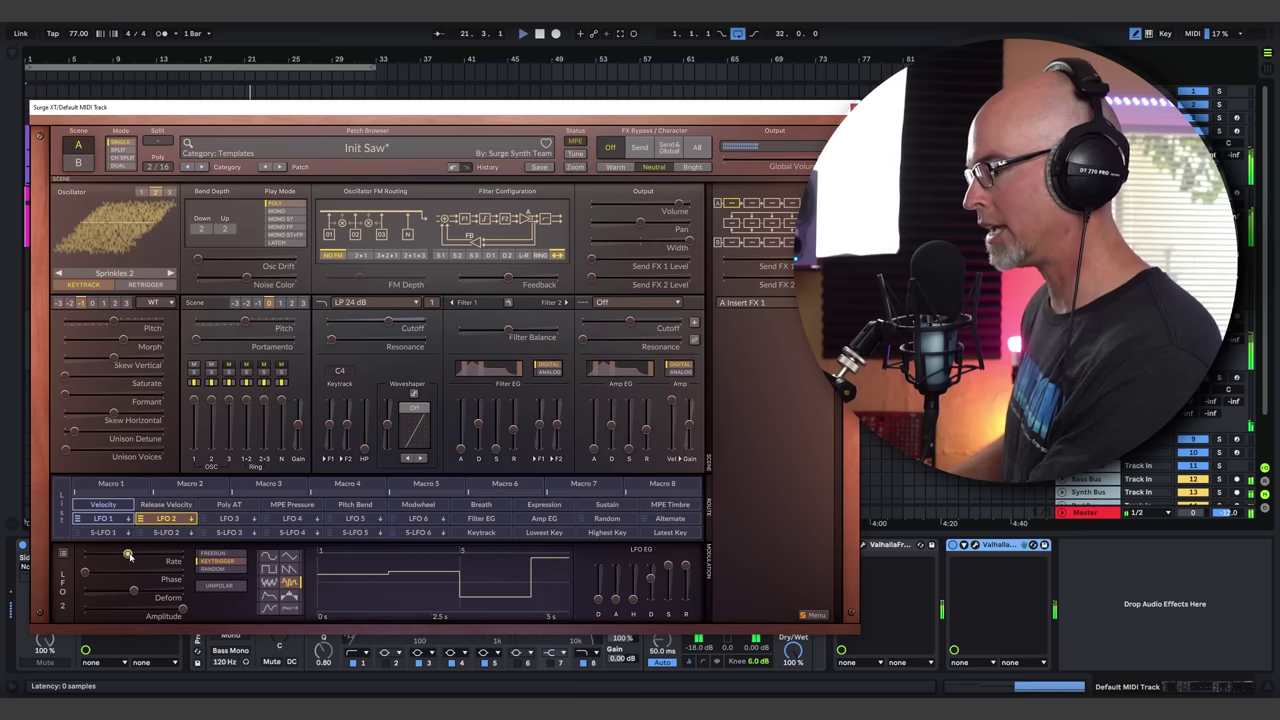
pyautogui.moveTo(128, 555); pyautogui.dragTo(137, 555)
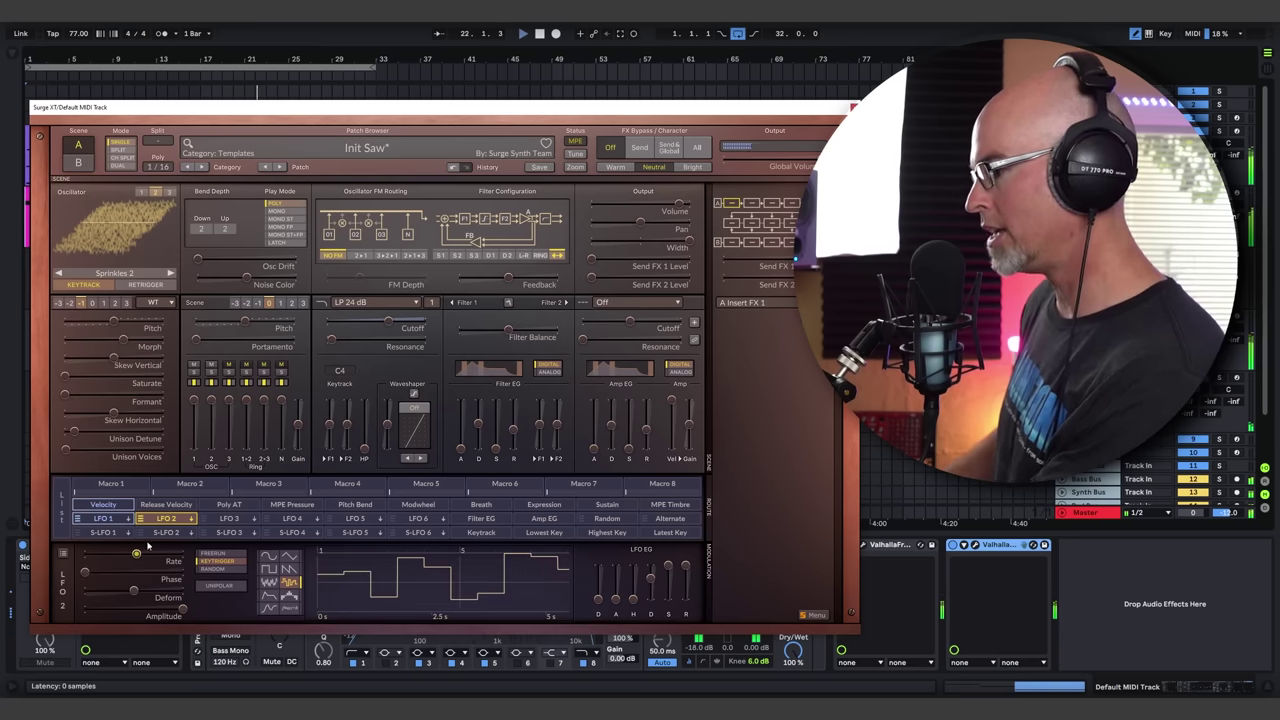
# Assign LFO 2 to oscillator 2's Morph with a small modulation amount, switch to oscillator 1 and LFO 1, and close the synth
pyautogui.click(183, 520)
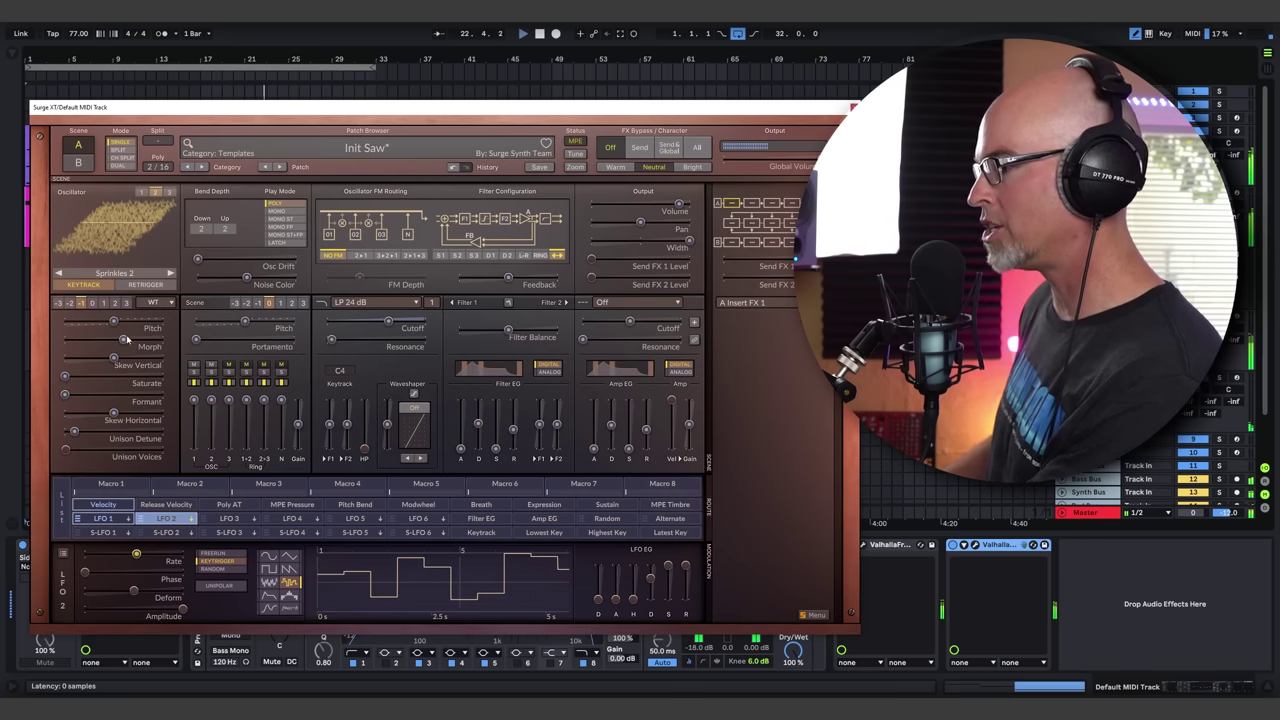
pyautogui.moveTo(126, 340); pyautogui.dragTo(133, 340)
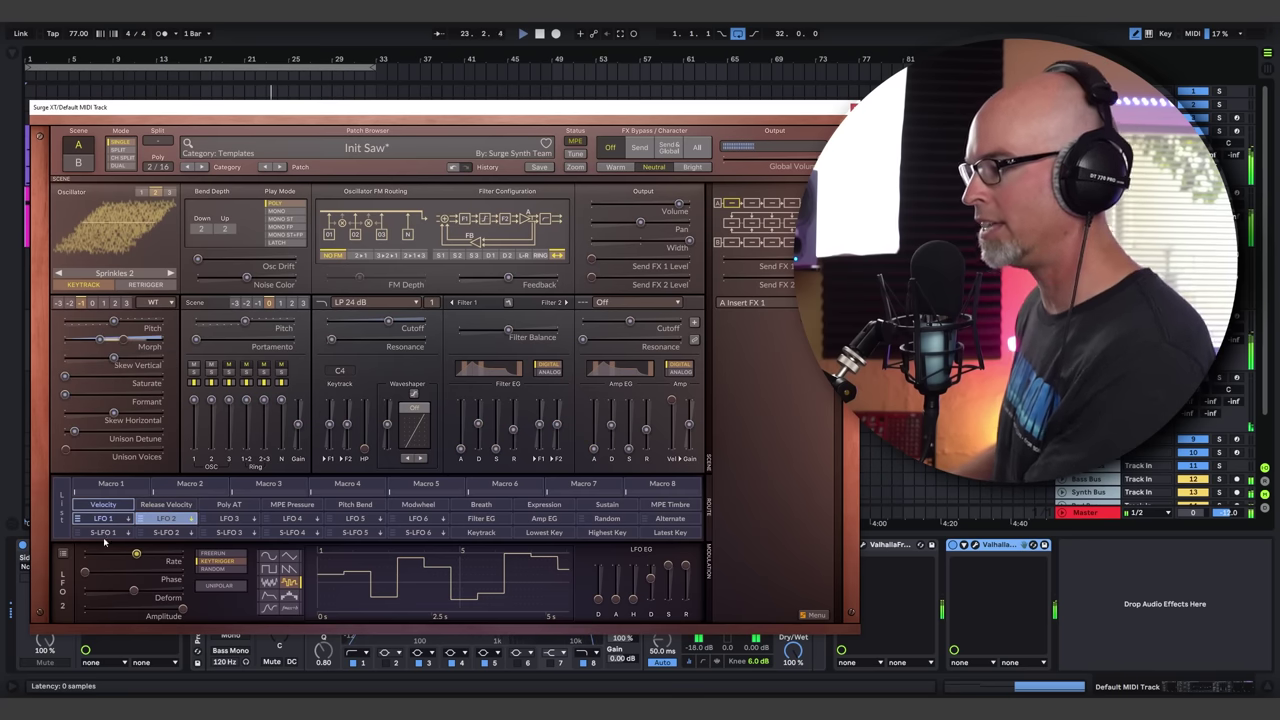
pyautogui.click(156, 518)
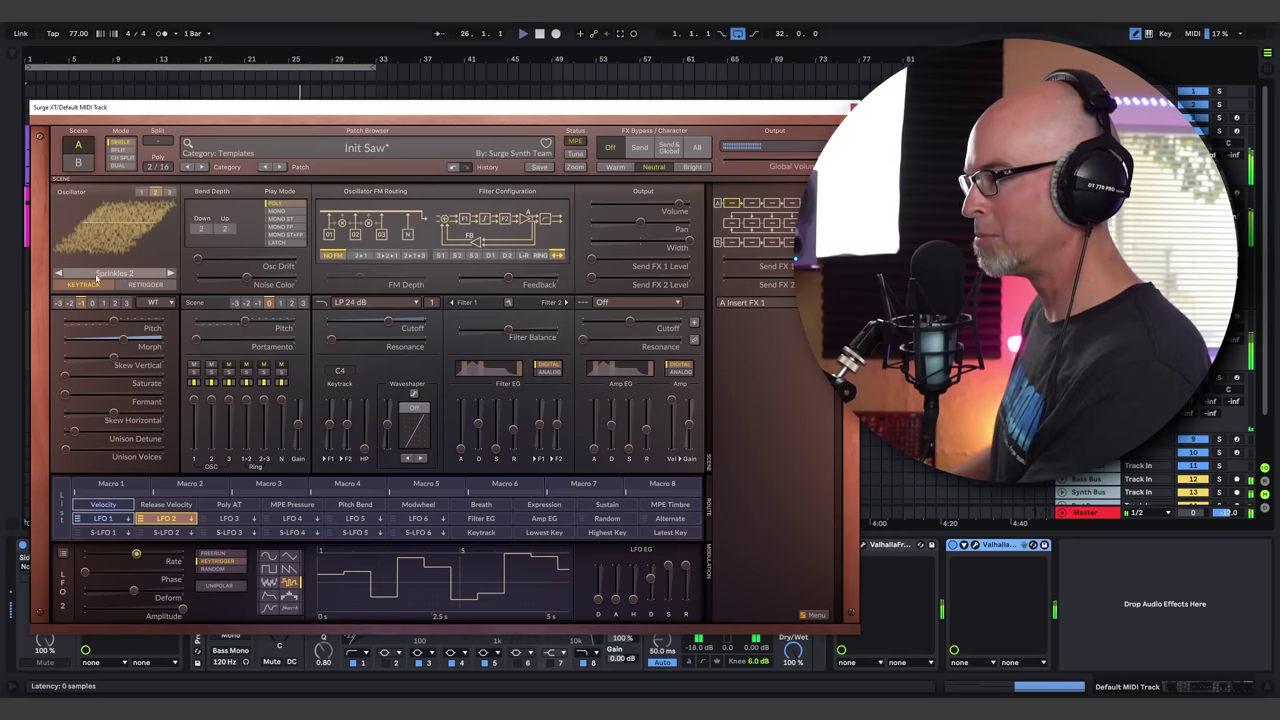
pyautogui.click(142, 191)
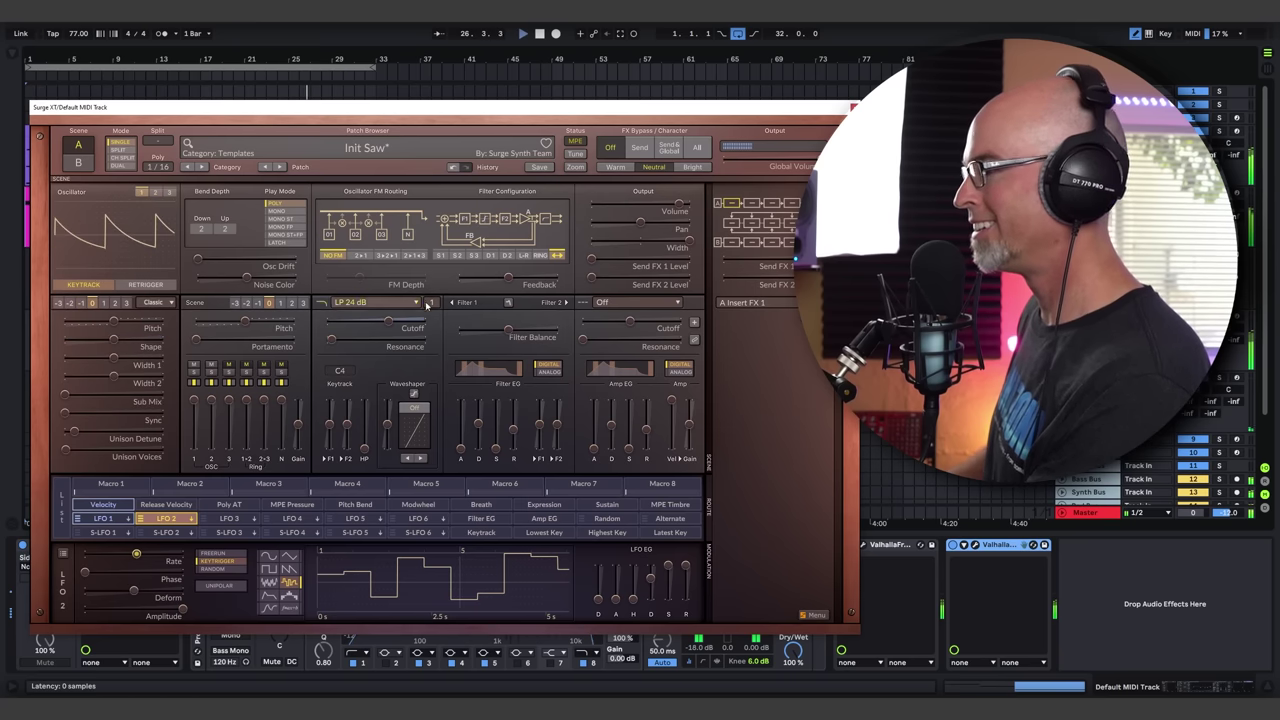
pyautogui.click(110, 518)
pyautogui.click(853, 107)
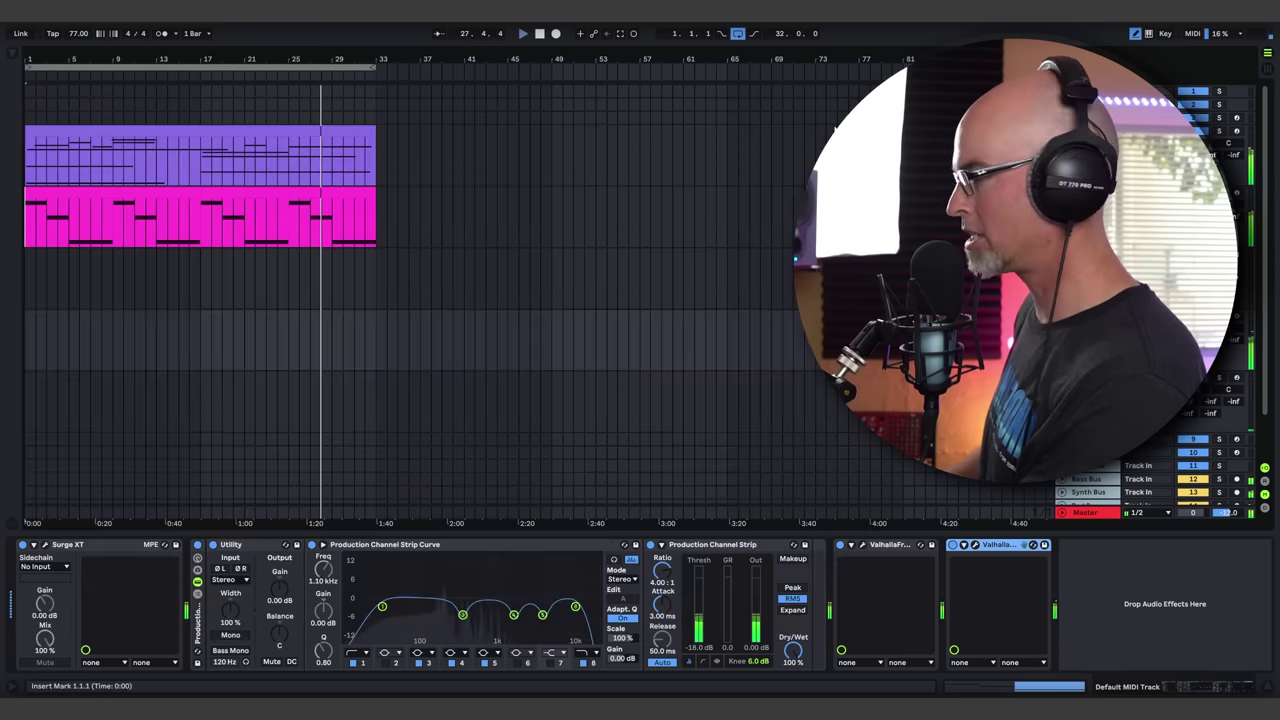
# Open the Vital synth on the track below the Surge XT track
pyautogui.press('Down')
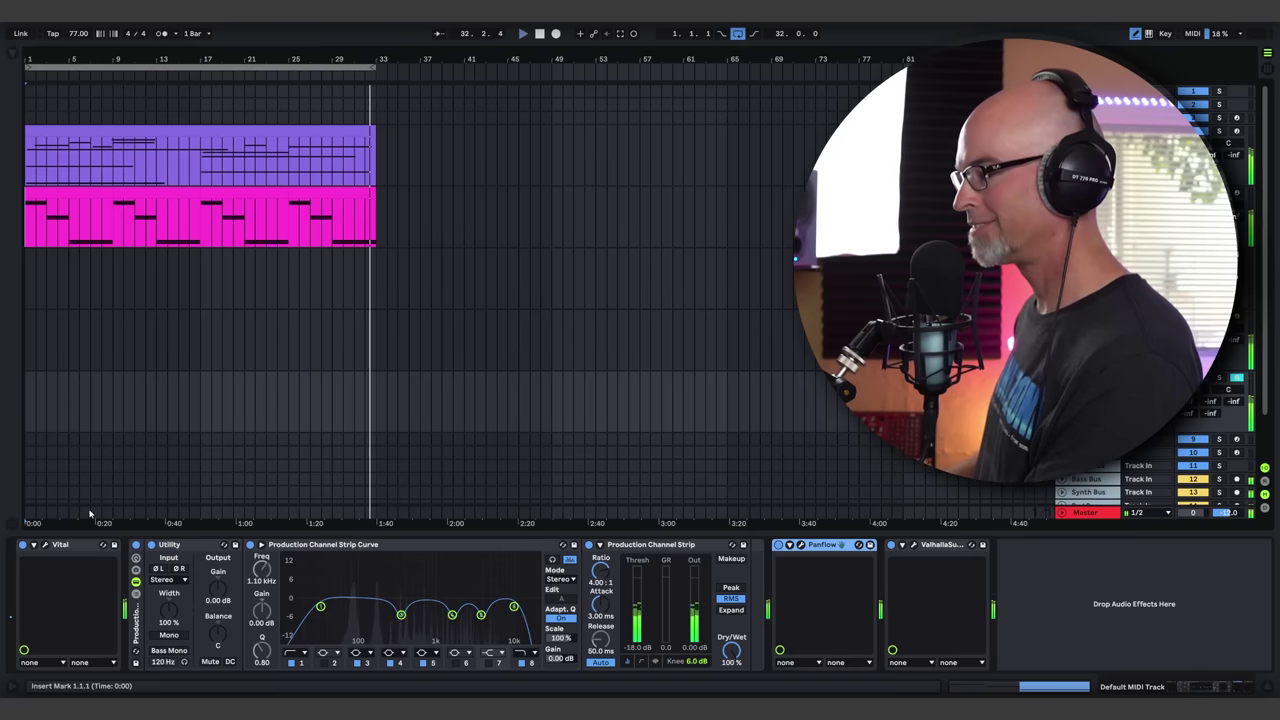
pyautogui.click(45, 545)
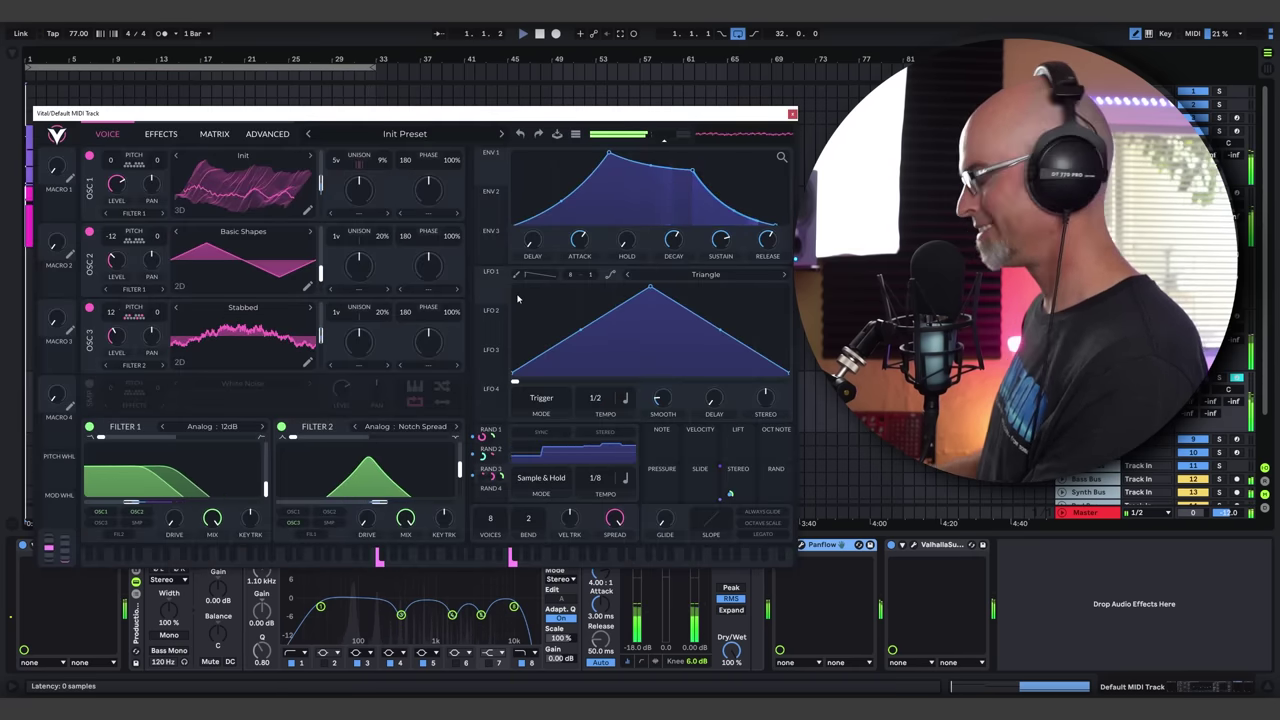